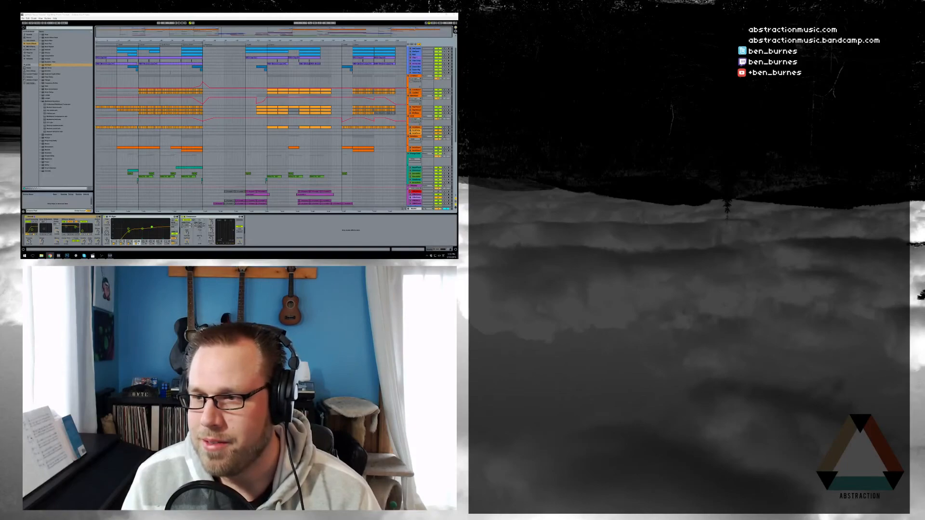
Switch between the browser and Ableton Live, then bring the Live window with the song to the front
key(alt+Tab)
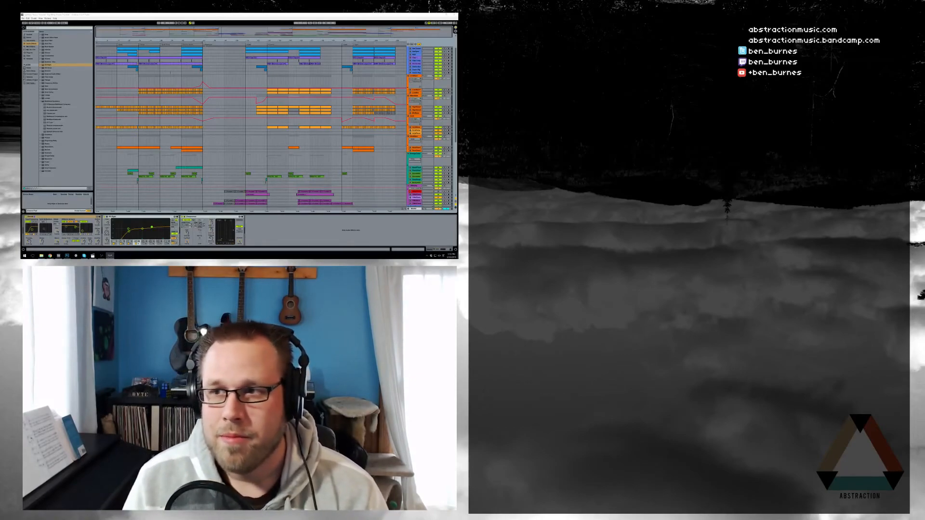
key(alt+Tab)
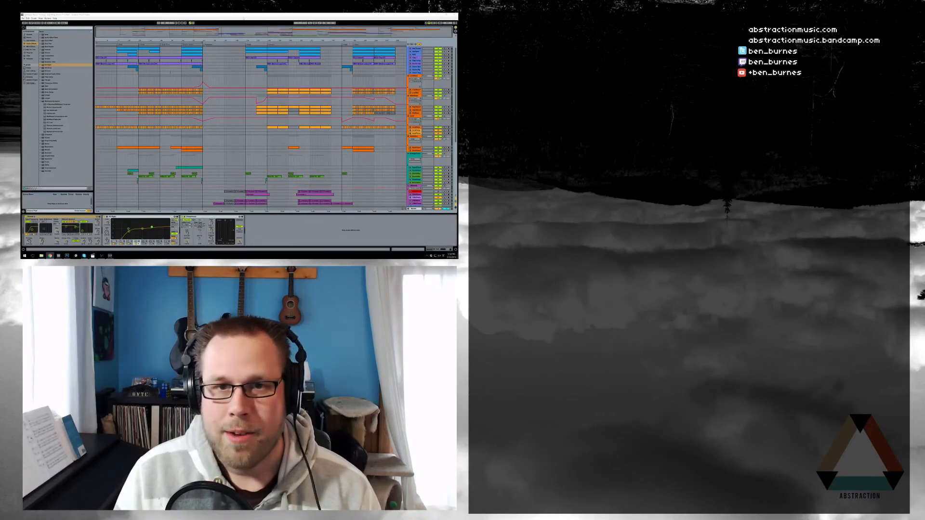
click(348, 15)
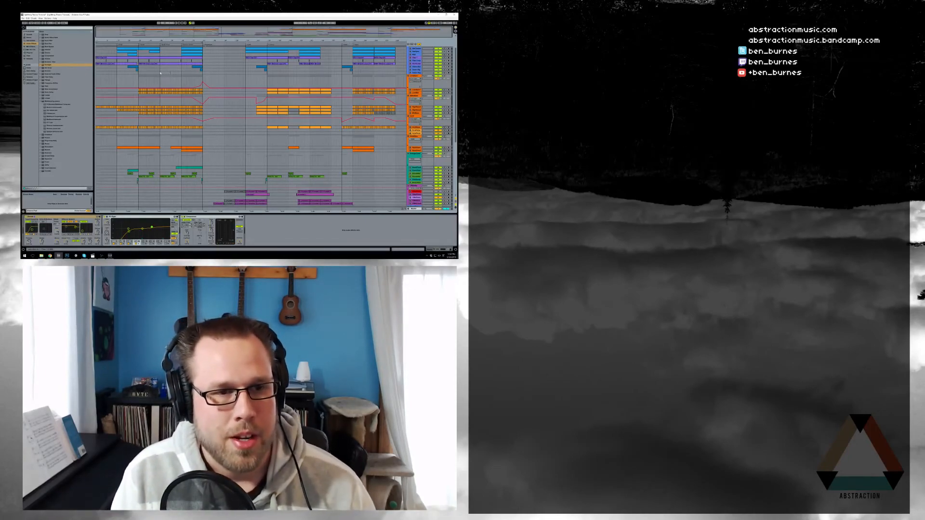
Select the sampler track to show its devices and scroll through the arrangement
click(274, 71)
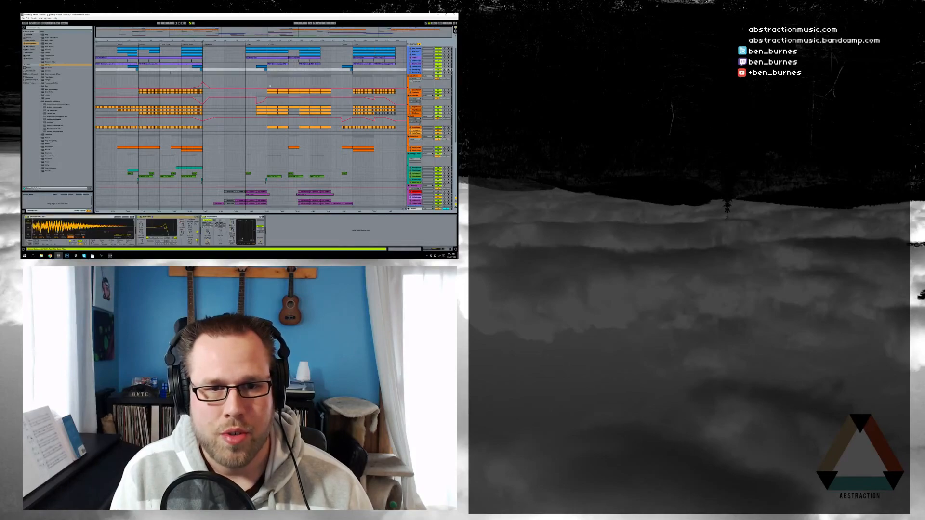
scroll(274, 71, down, 5)
scroll(245, 121, down, 2)
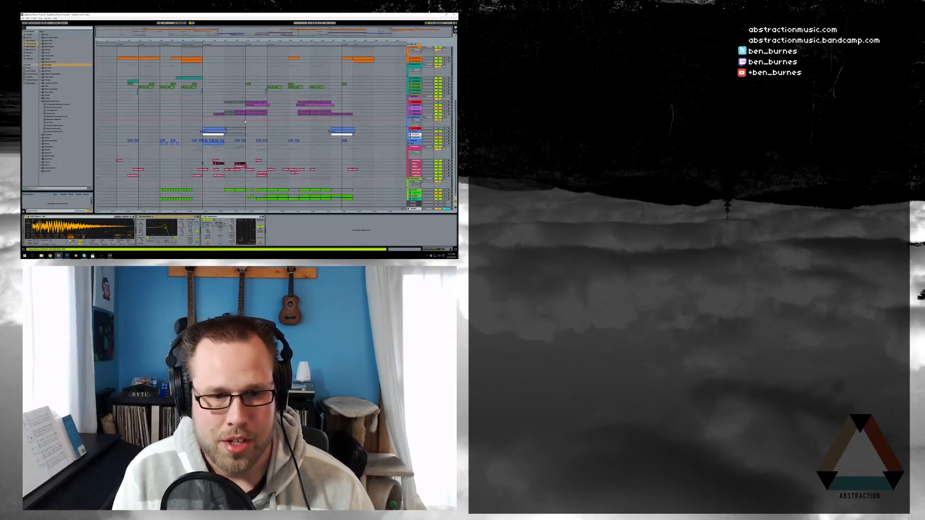
scroll(245, 122, up, 6)
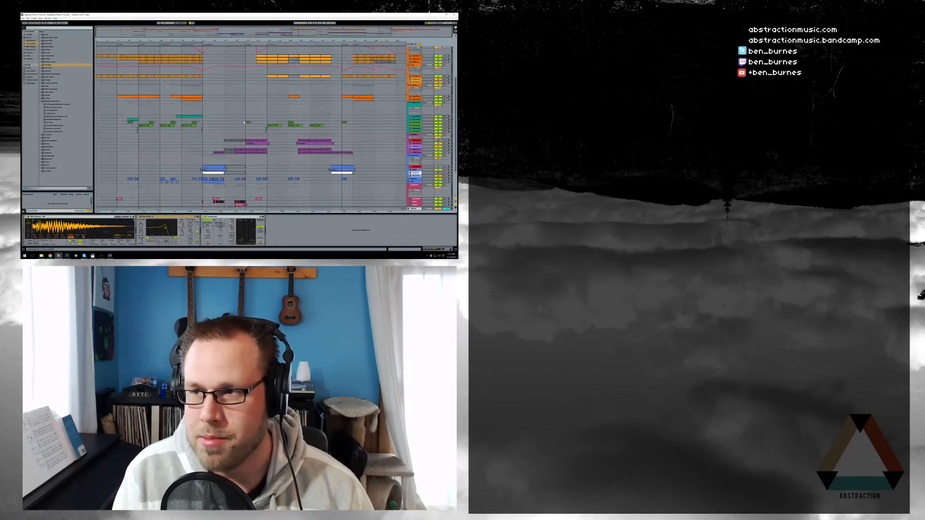
scroll(245, 122, up, 3)
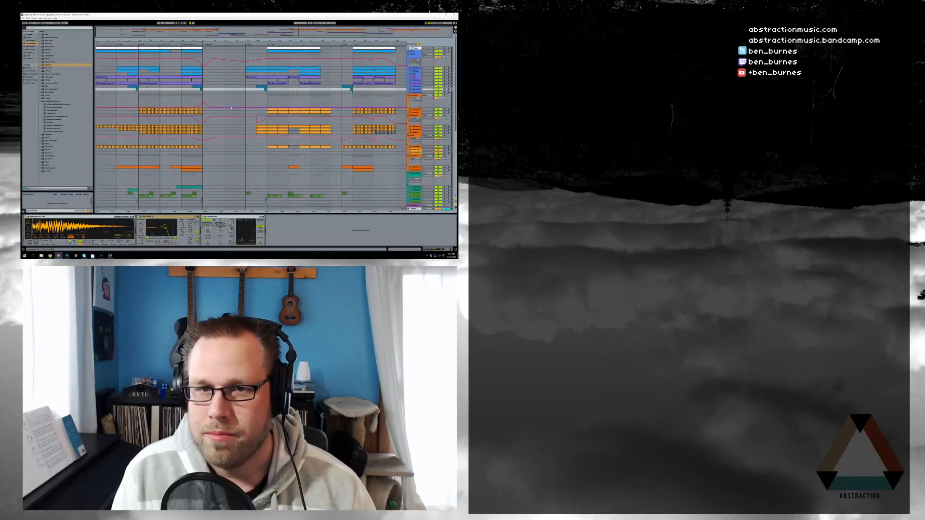
Fold the blue/purple, orange, teal/green, purple, blue, pink/red and green track groups
click(410, 68)
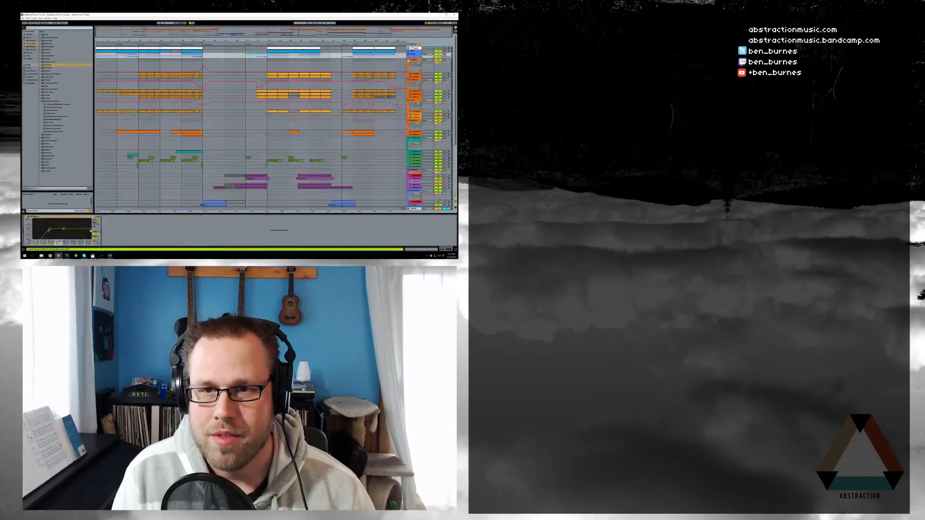
click(409, 60)
click(409, 63)
click(408, 66)
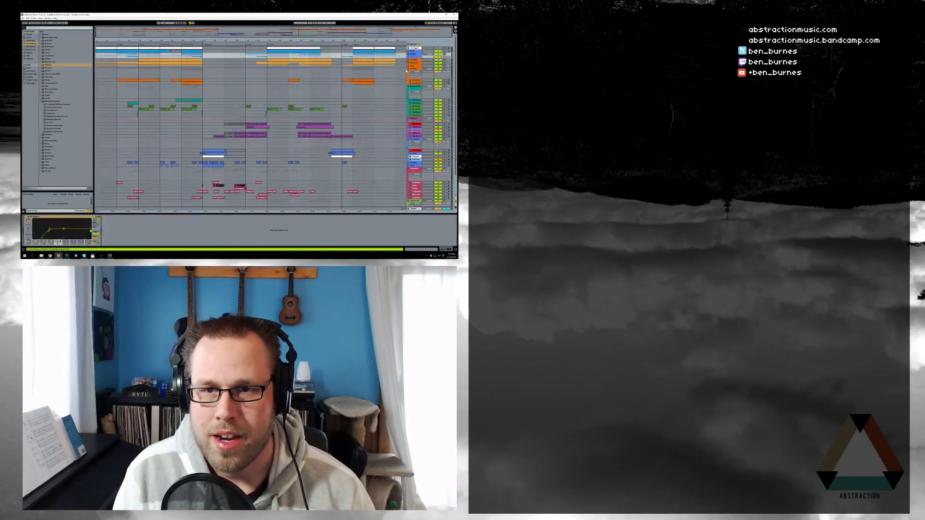
click(408, 70)
click(409, 73)
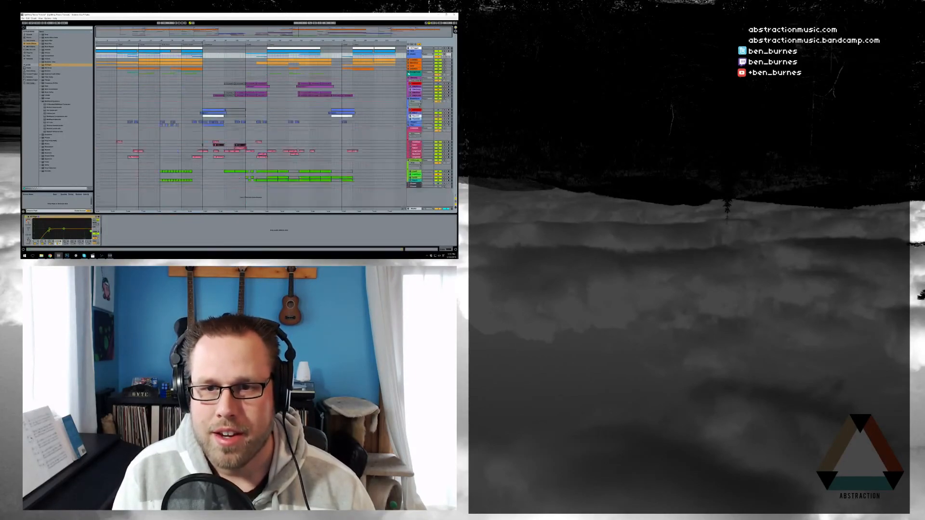
click(409, 77)
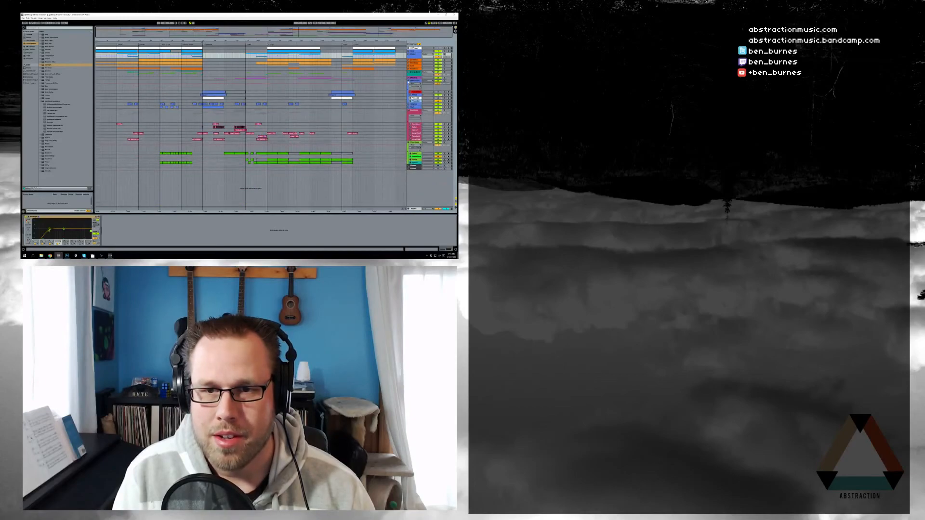
click(409, 81)
click(409, 91)
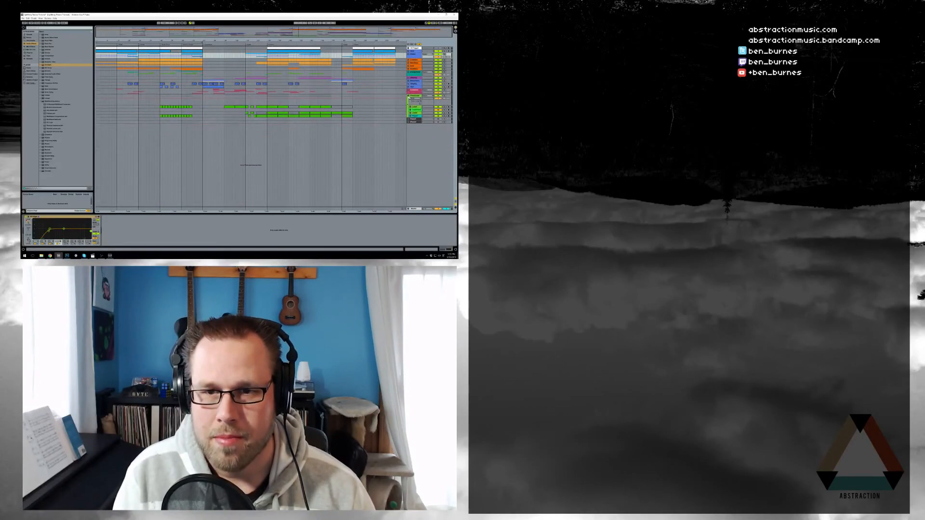
click(408, 95)
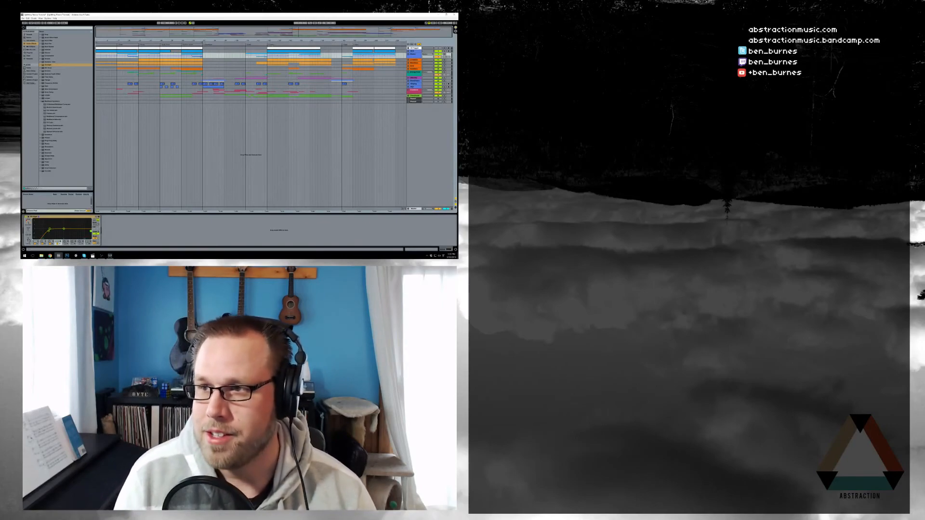
Switch to other apps, inspect a track's compressor and EQ, and return to Ableton Live
key(alt+Tab)
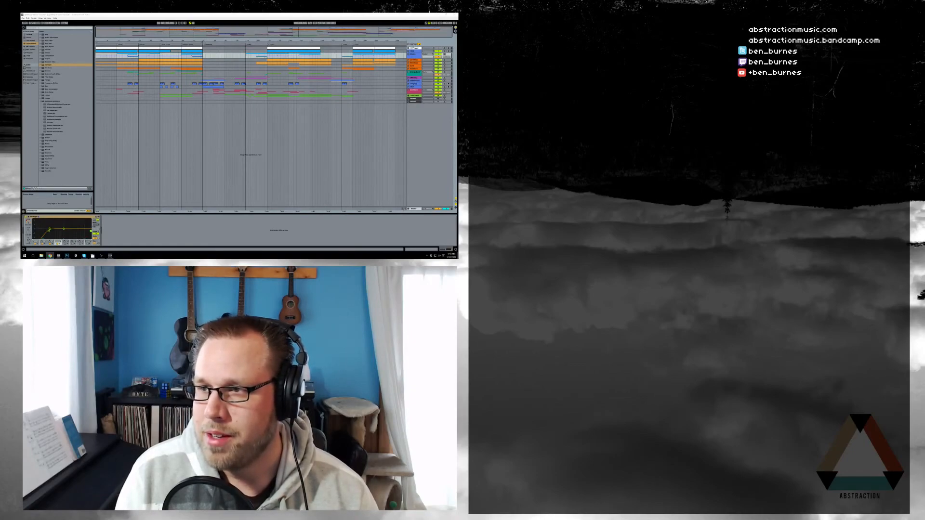
key(alt+Tab)
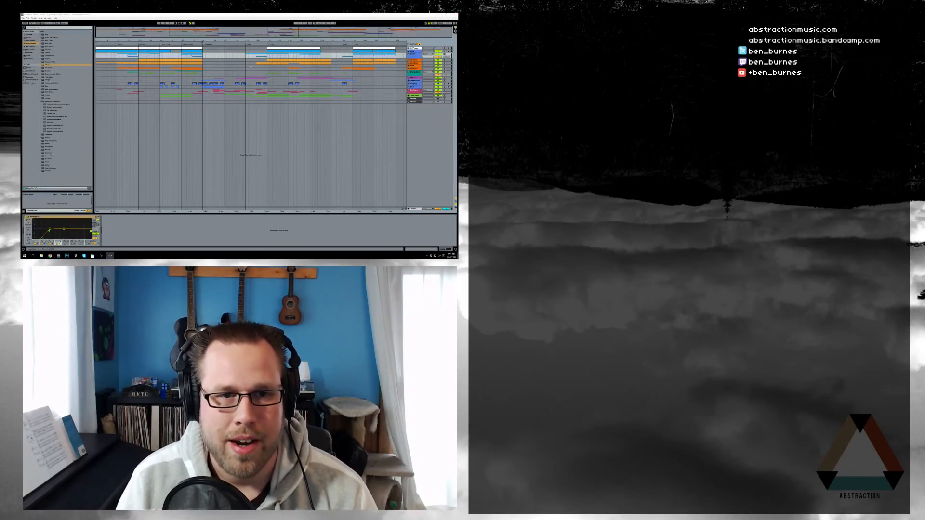
click(267, 66)
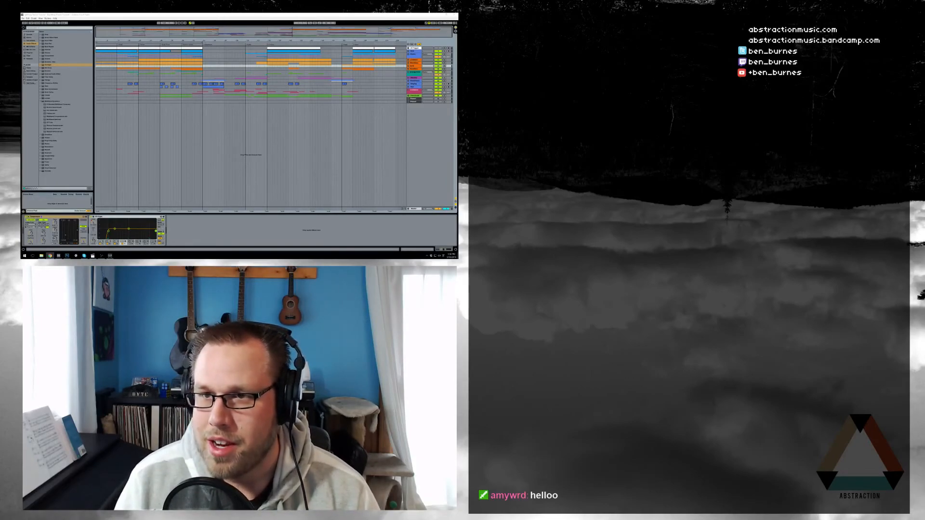
click(337, 15)
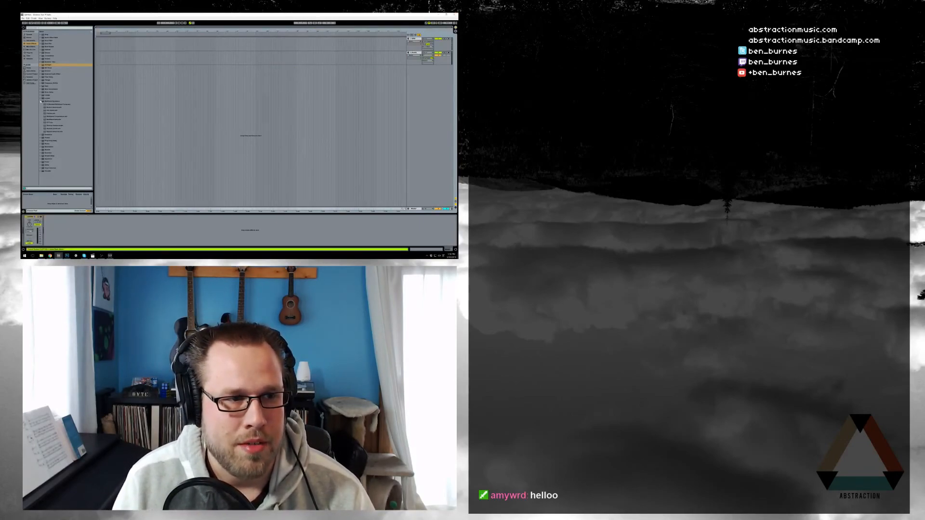
Collapse Multiband Dynamics, select the second audio track, and pick Kontakt from the Plug-ins list
click(41, 102)
click(175, 57)
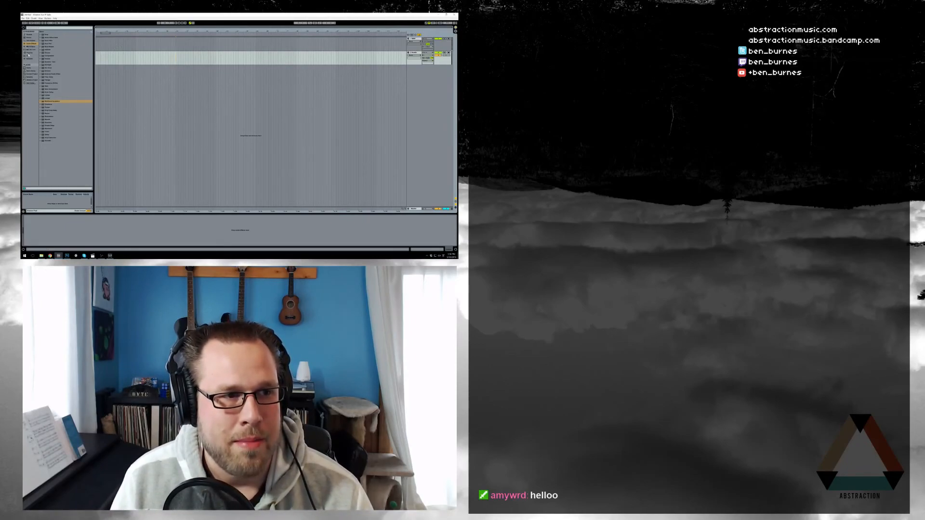
click(29, 53)
click(48, 62)
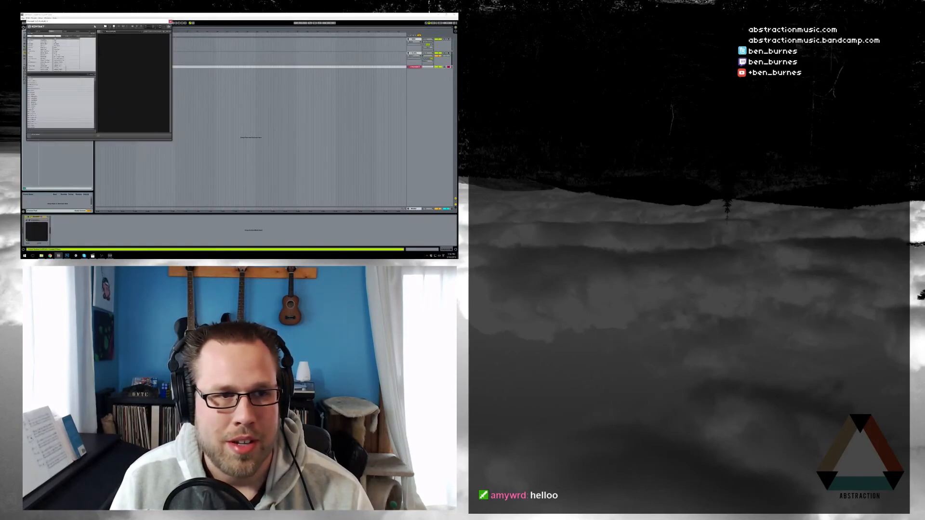
Load The Giant piano into Kontakt and reposition the Kontakt window
drag(91, 21, 301, 74)
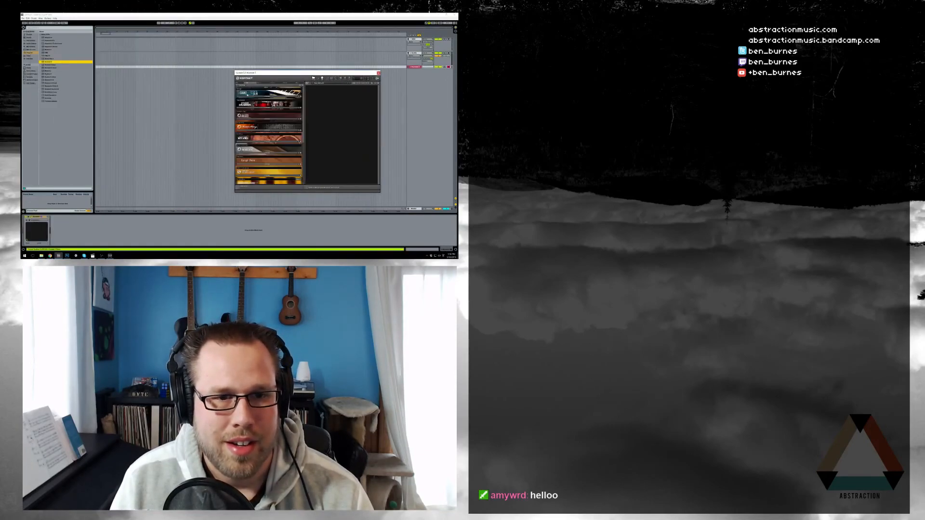
double_click(244, 102)
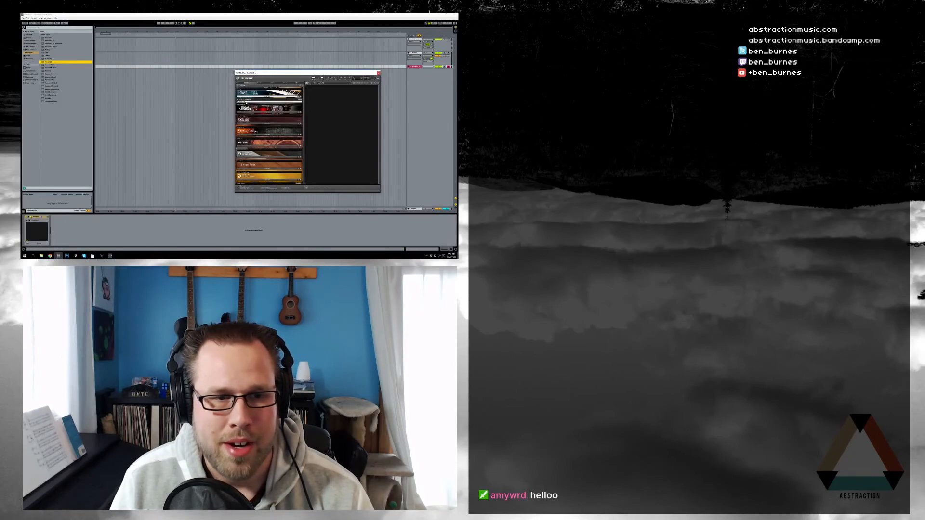
drag(315, 75, 264, 93)
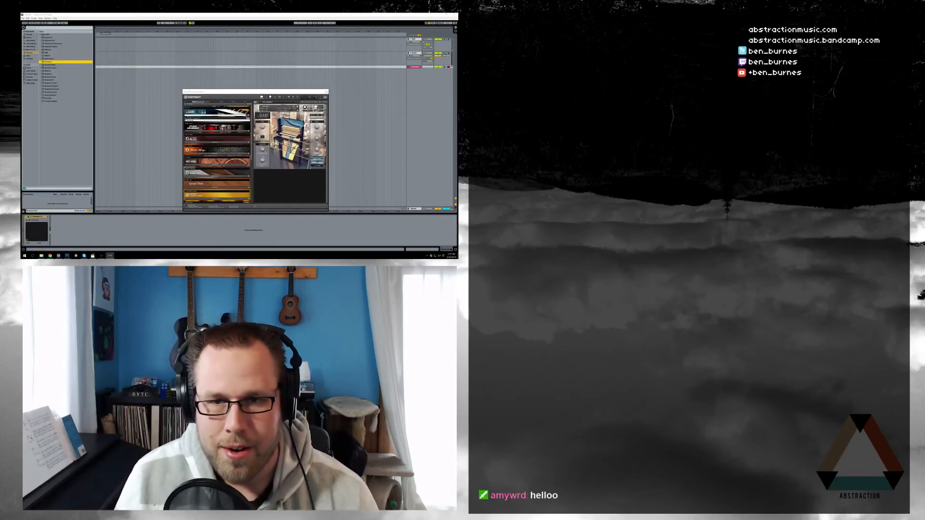
click(279, 182)
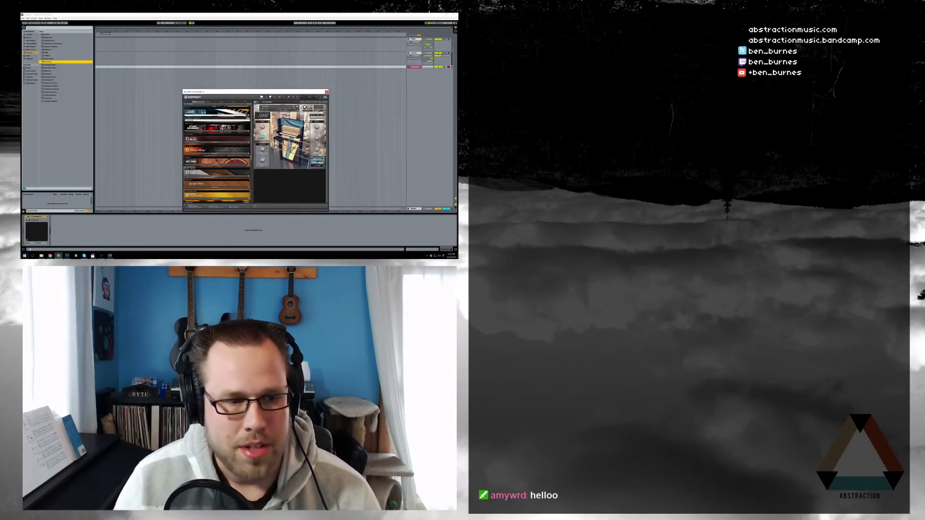
Launch Firefox from the Start menu and move its window over the session
click(24, 255)
click(136, 202)
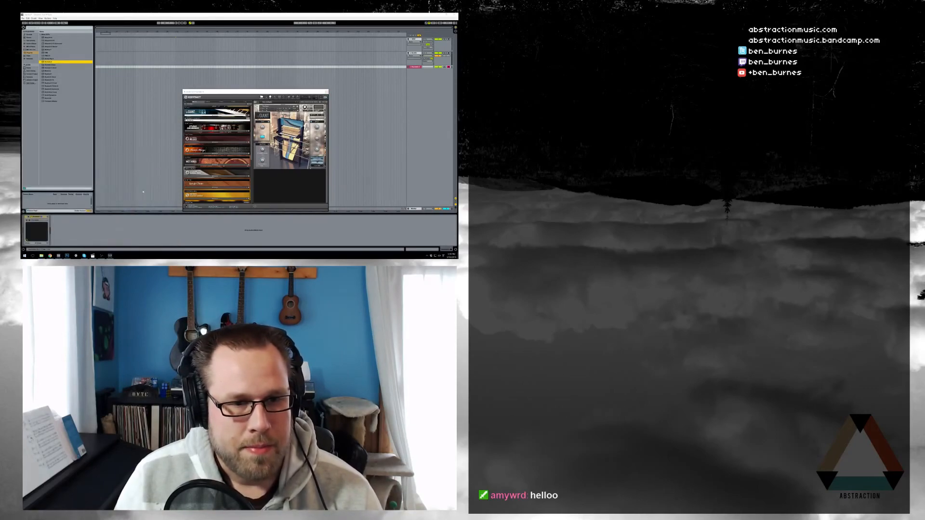
drag(237, 45, 272, 58)
Set the Google countdown timer to 2 hours (20000)
click(227, 70)
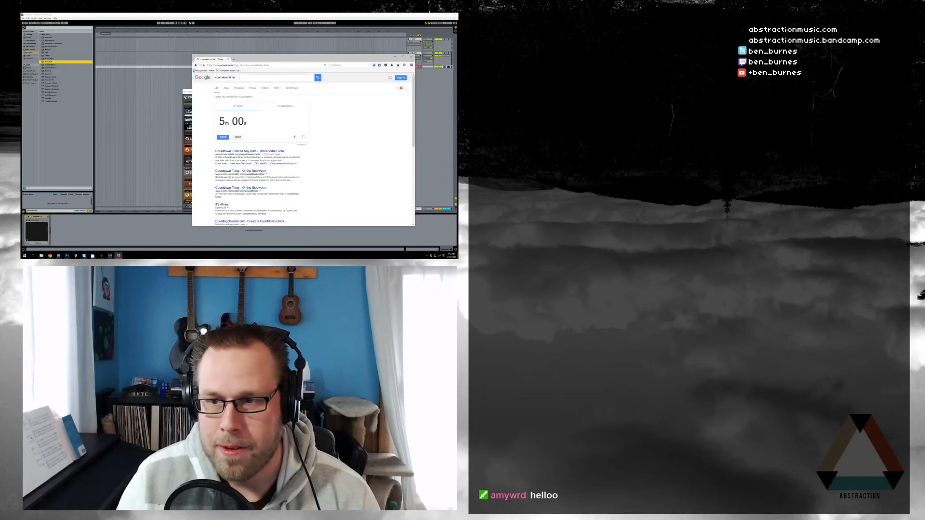
click(221, 122)
text(20000)
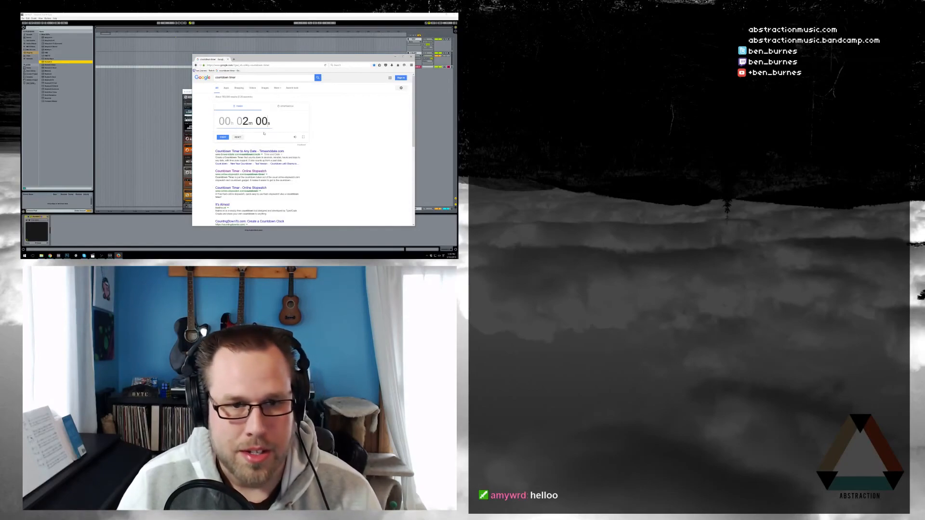
key(Return)
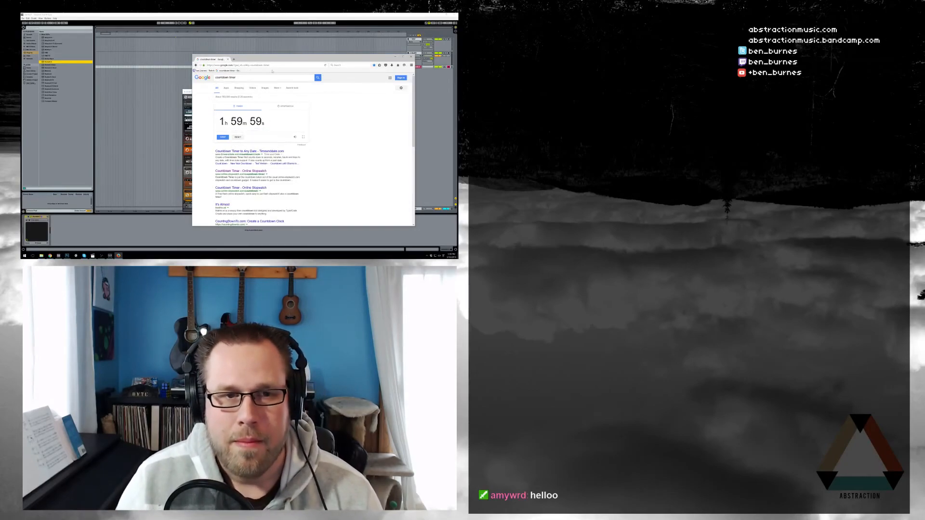
Reset and start the two-hour countdown, then minimize the browser
drag(275, 61, 219, 49)
click(168, 127)
click(183, 127)
drag(237, 49, 283, 38)
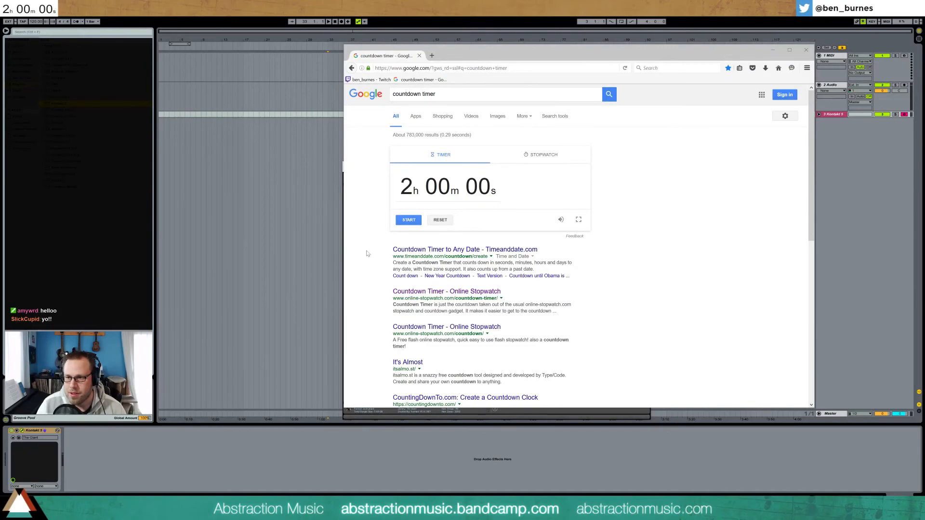
click(408, 219)
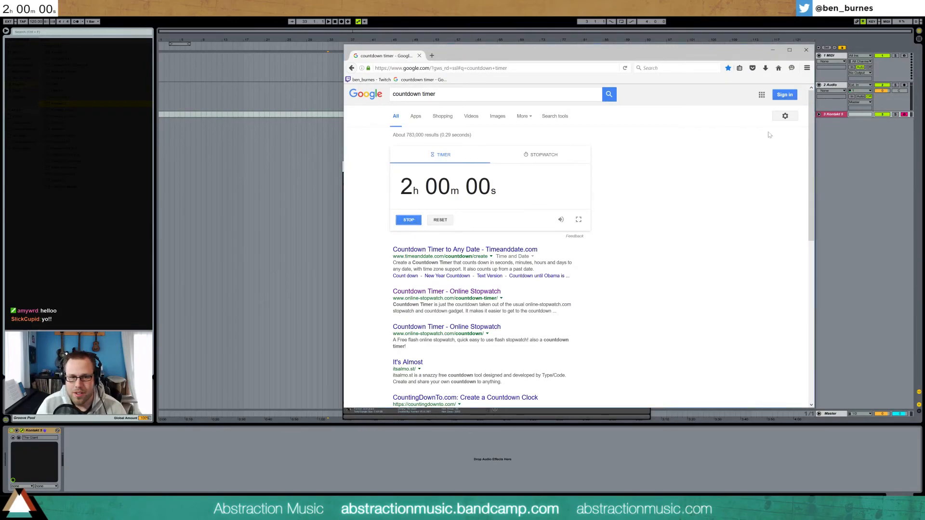
click(772, 49)
Search the Kontakt database for the music box and load Music Box into the rack
drag(512, 170, 500, 140)
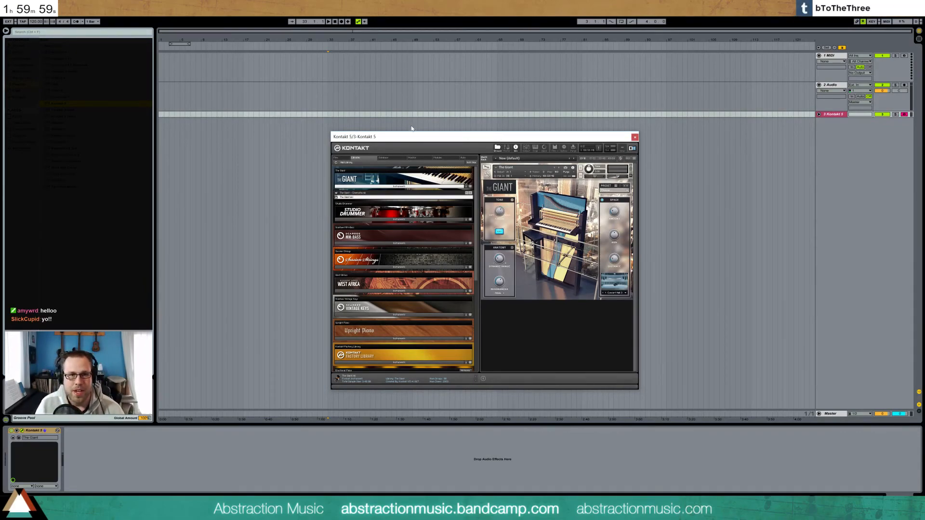
drag(421, 137, 447, 128)
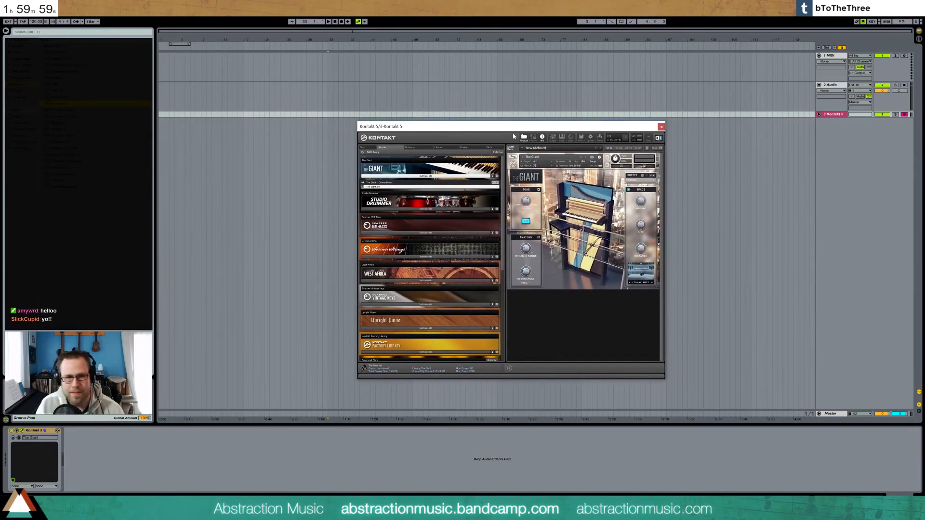
click(410, 147)
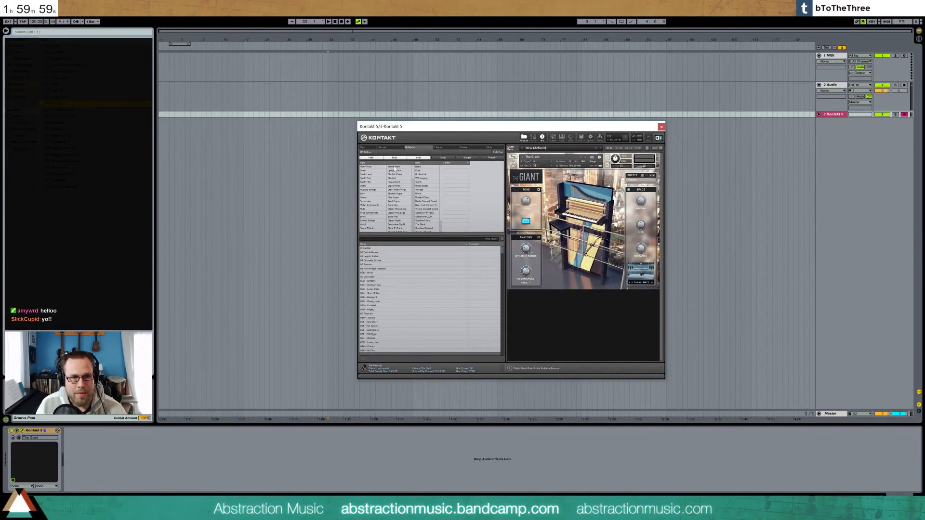
click(392, 239)
text(reaic box)
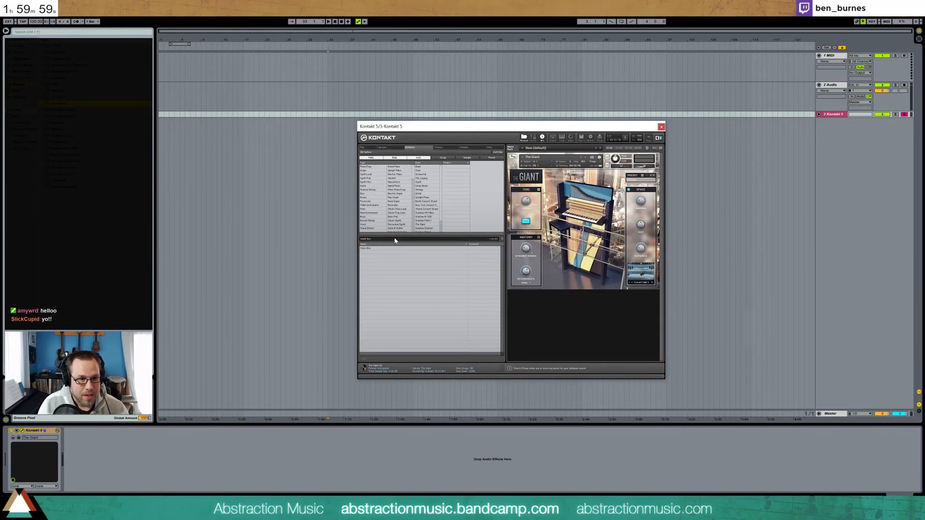
double_click(384, 250)
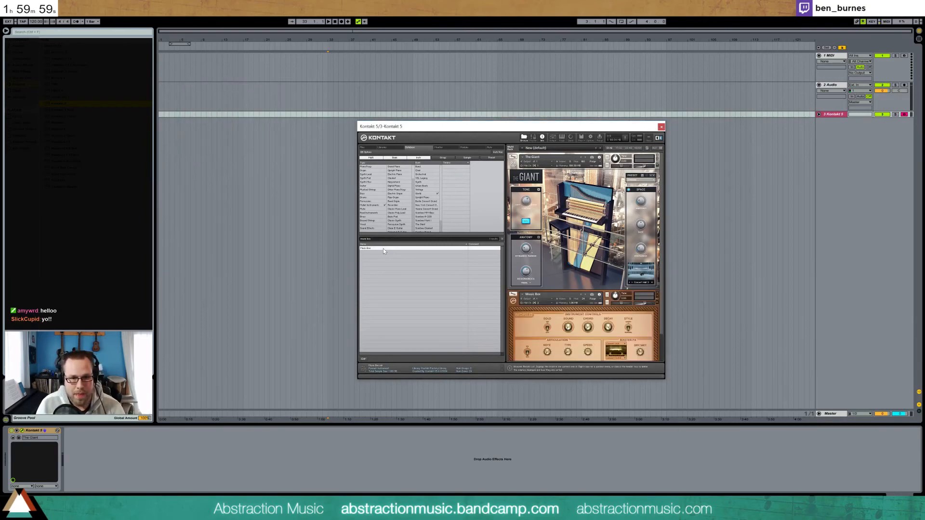
Remove The Giant without saving its changes and reload Music Box into the empty rack
click(657, 156)
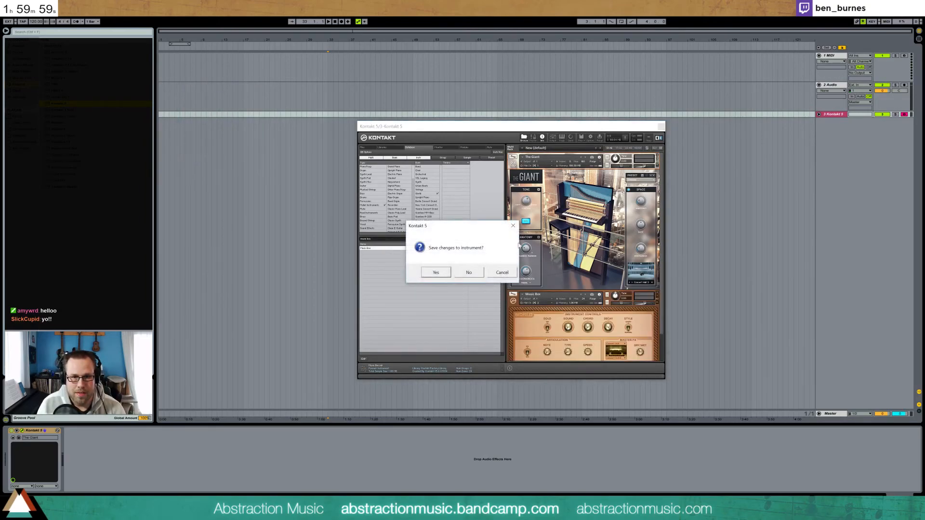
click(469, 272)
click(659, 157)
double_click(369, 249)
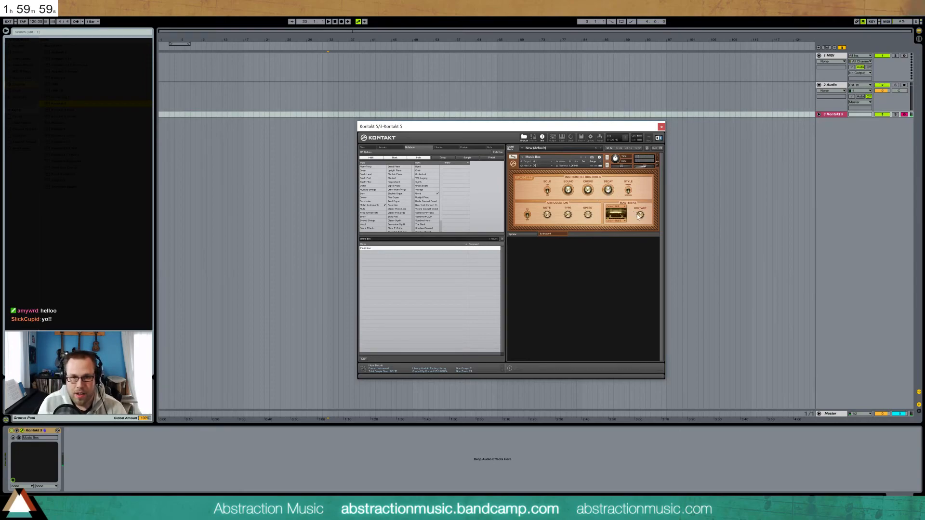
Close Kontakt, delete the 1 MIDI and 2 Audio tracks, and expand the Kontakt 5 track
click(661, 126)
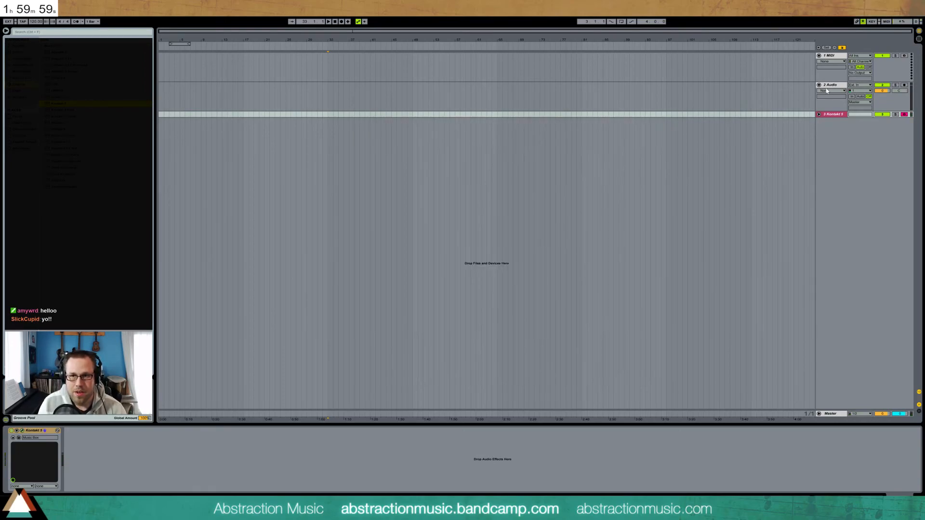
click(828, 90)
click(828, 56)
key(Delete)
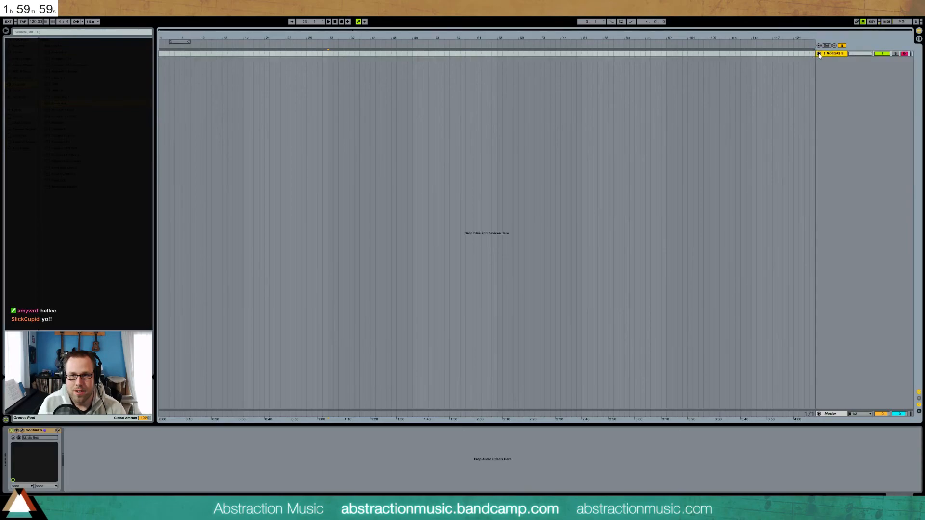
click(819, 53)
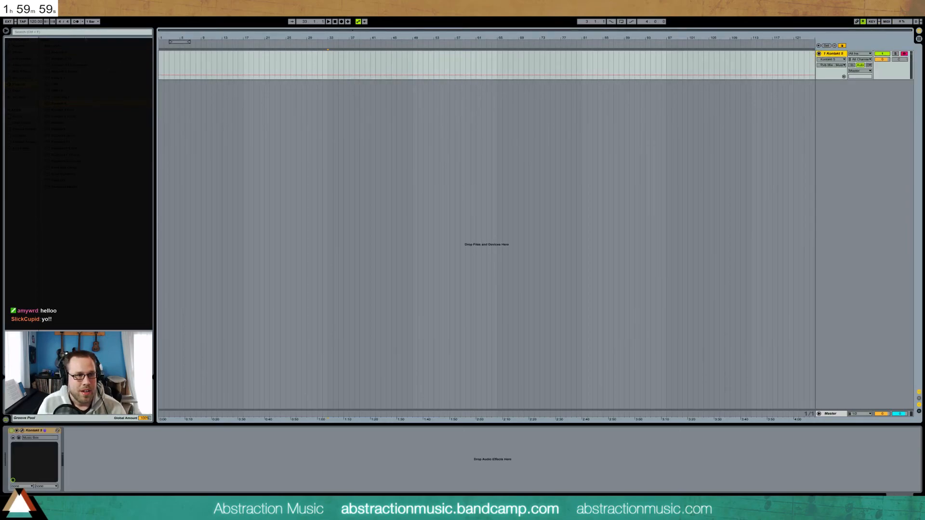
Set the time signature to 6/8 and the tempo to 140 BPM
click(60, 22)
text(6/8)
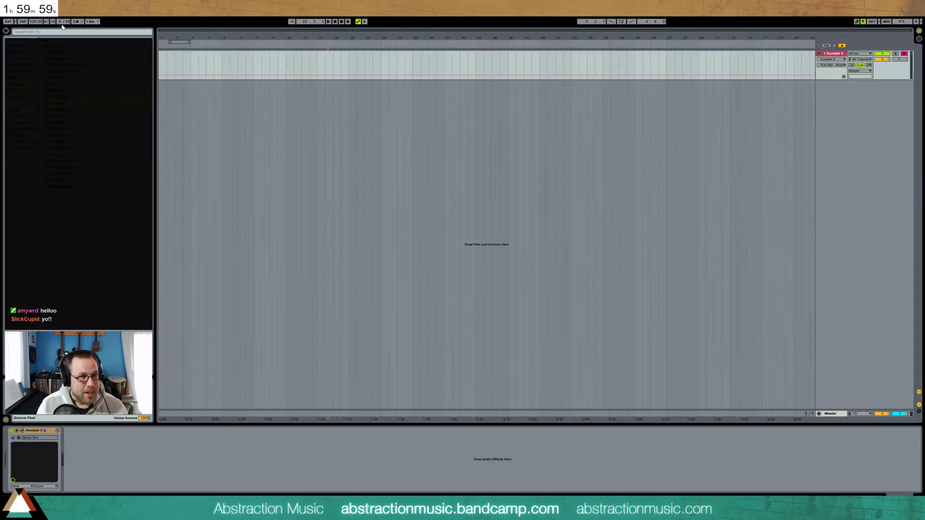
key(Return)
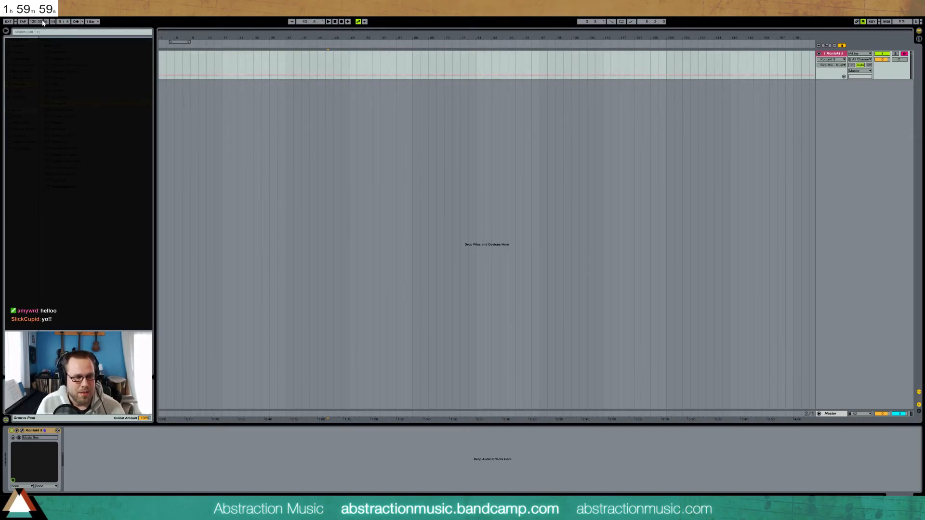
click(23, 22)
click(24, 23)
click(24, 24)
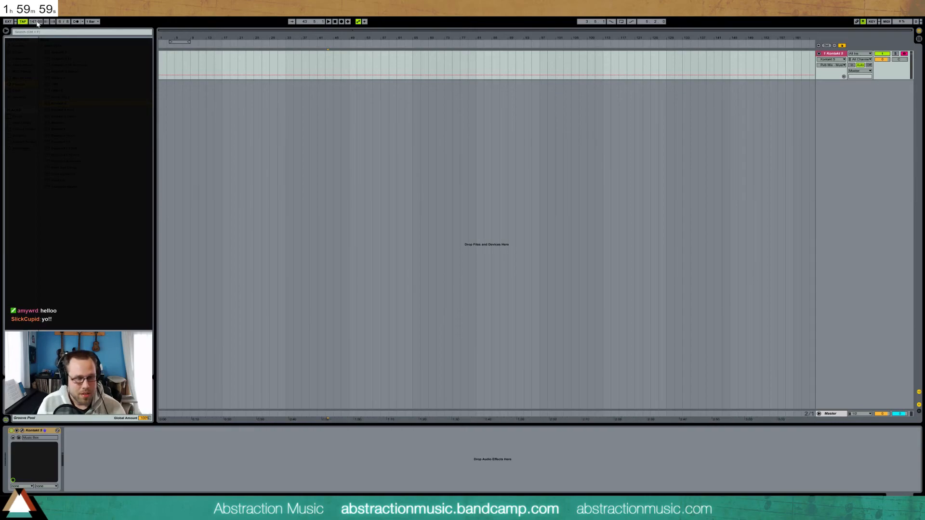
text(140)
key(Return)
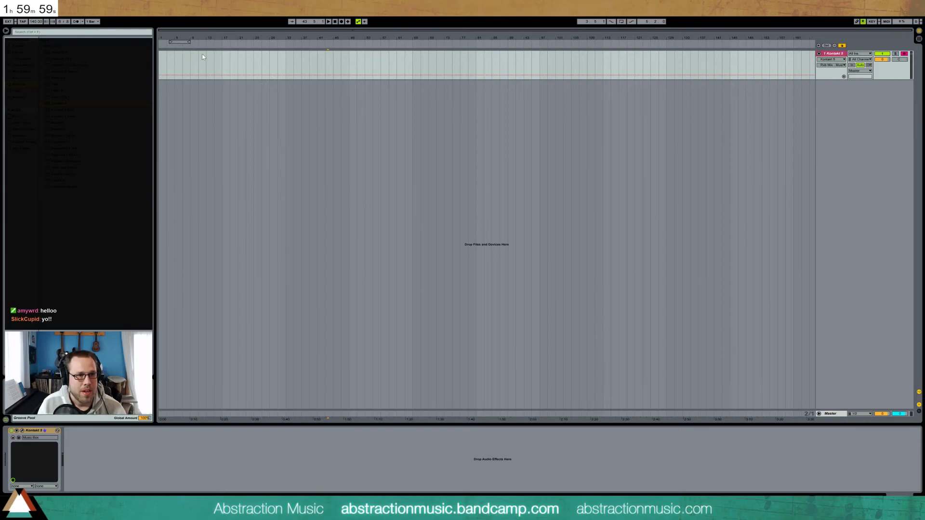
Insert an empty MIDI clip from bar 13 on the Kontakt track and change the tempo to 105 BPM
drag(205, 57, 221, 60)
key(ctrl+shift+m)
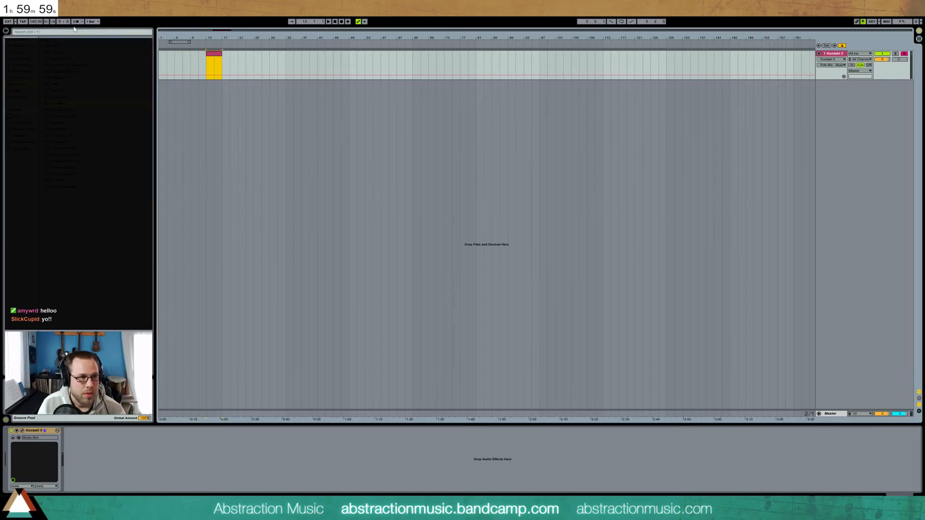
click(23, 23)
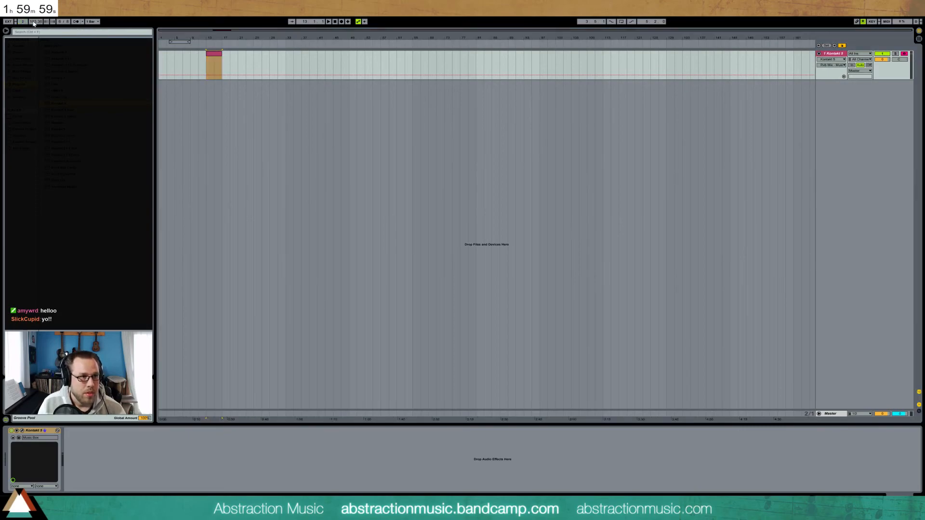
click(36, 22)
text(105)
key(Return)
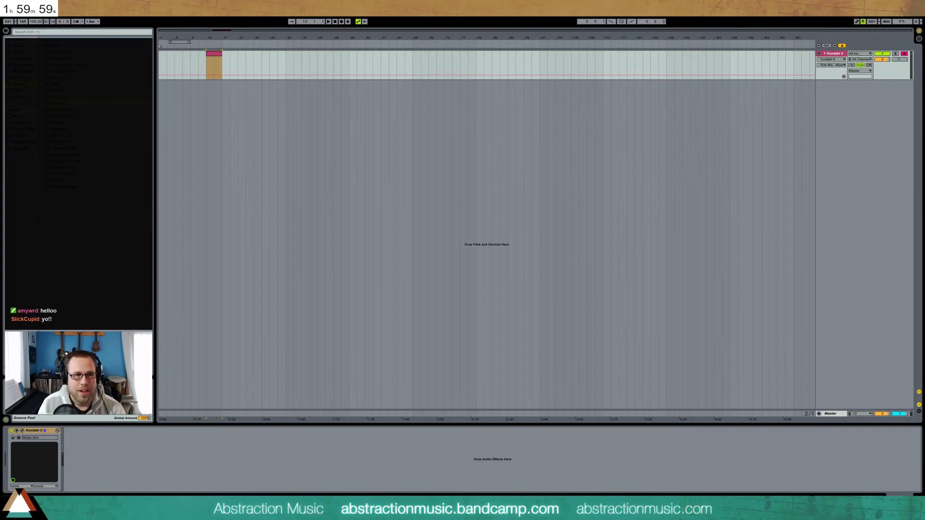
Delete the bar-13 MIDI clip and restore it with undo, then expand a plug-in folder
click(210, 57)
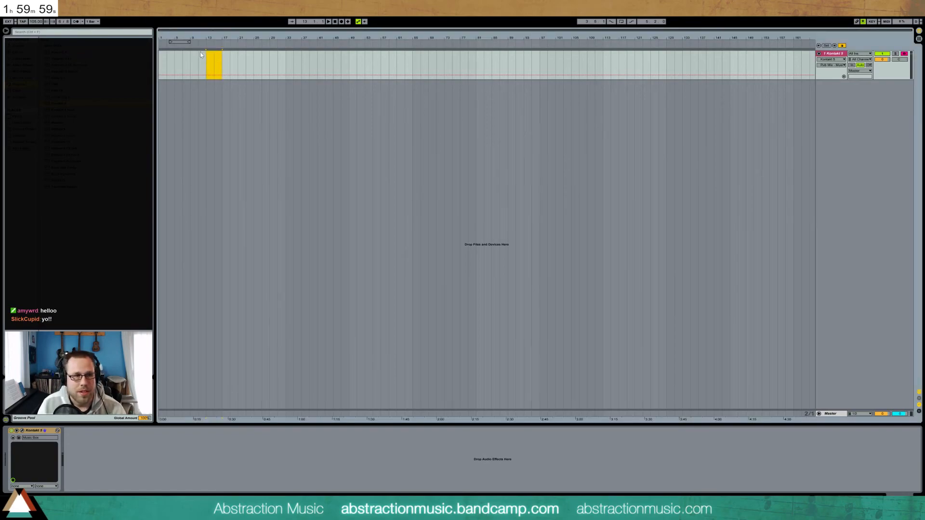
key(Delete)
key(ctrl+z)
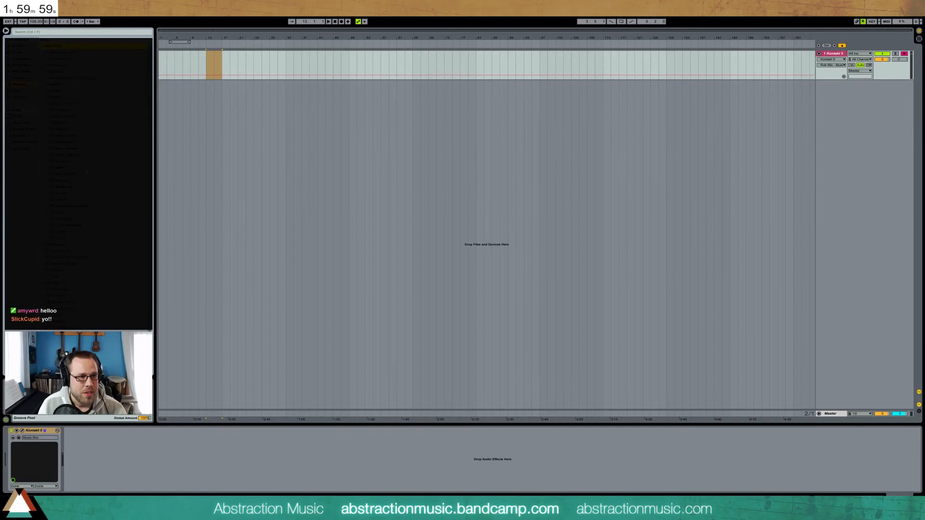
click(47, 98)
Add ValhallaRoom after Kontakt with mix 20%, decay about 4.32 s, faster Mod Rate and lower Late Cross
drag(67, 104, 104, 466)
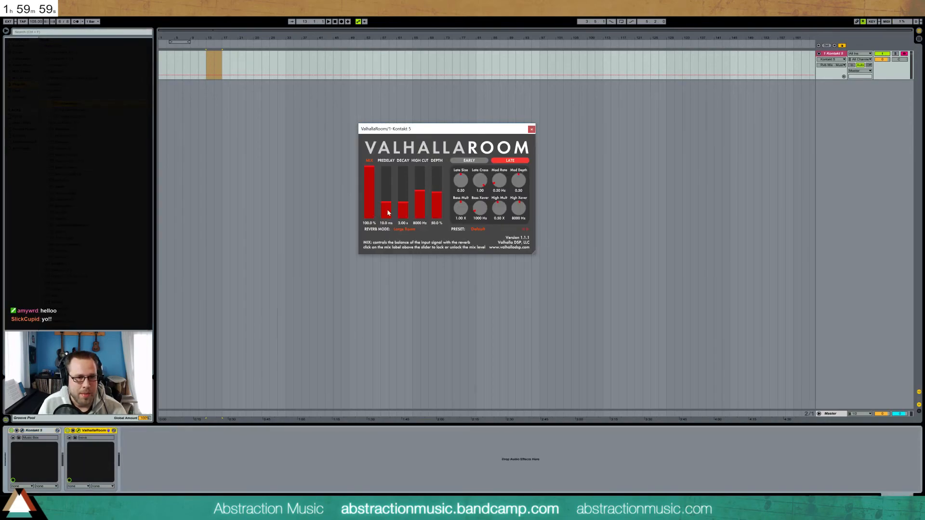
drag(369, 172, 400, 197)
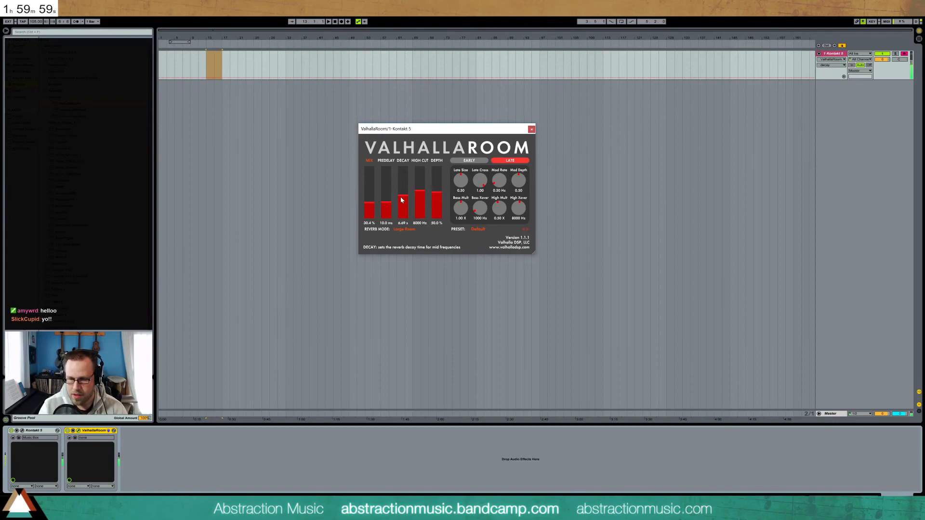
mouse_move(373, 209)
mouse_down()
mouse_move(405, 201)
mouse_move(369, 207)
mouse_up()
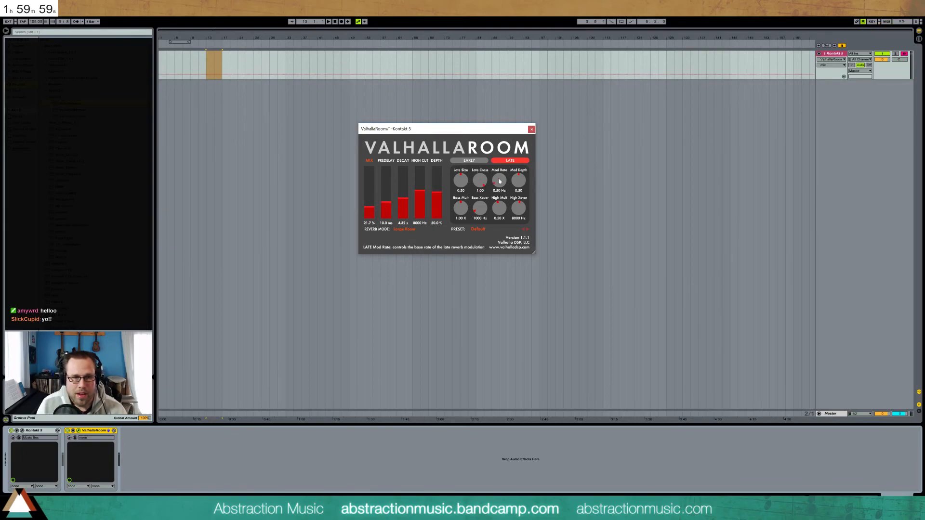
drag(499, 182, 518, 208)
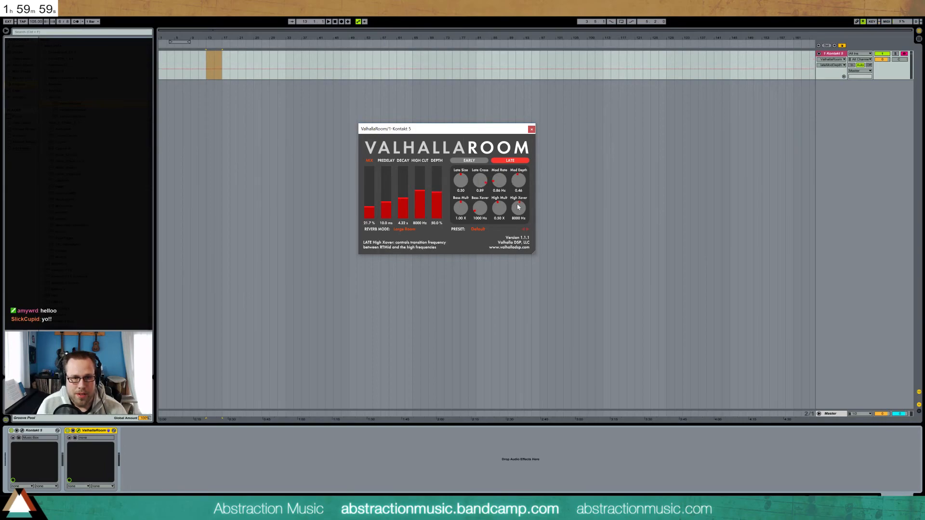
click(532, 129)
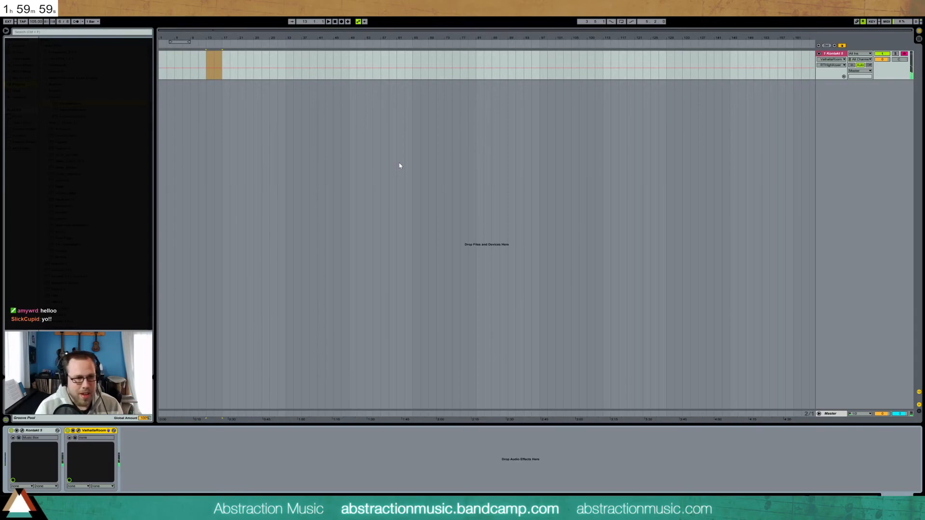
Select the bar-13 clip, show the device chain, open Kontakt and raise the Music Box Decay knob
click(207, 61)
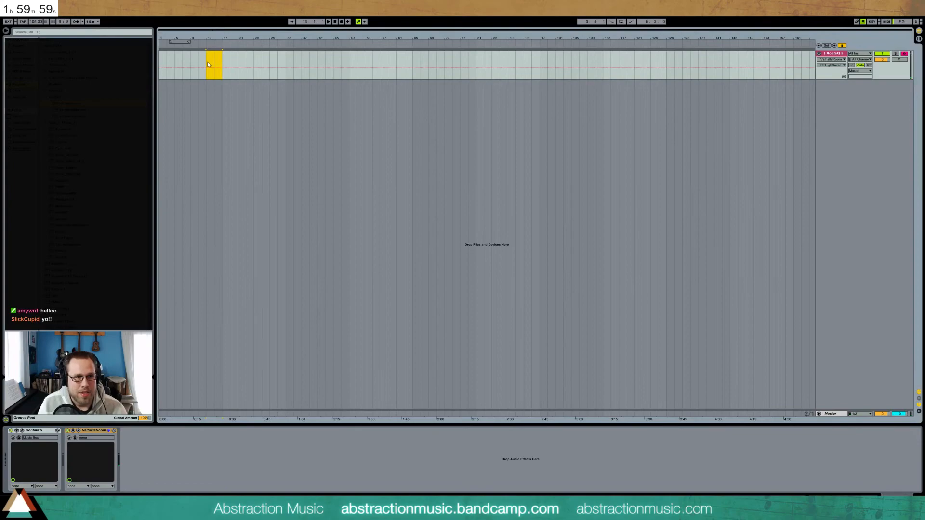
key(ctrl+shift+m)
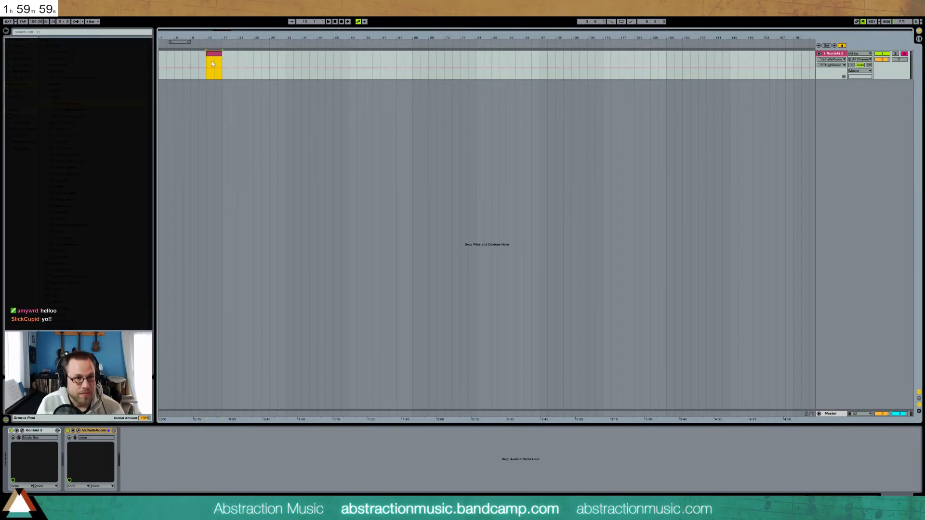
double_click(214, 54)
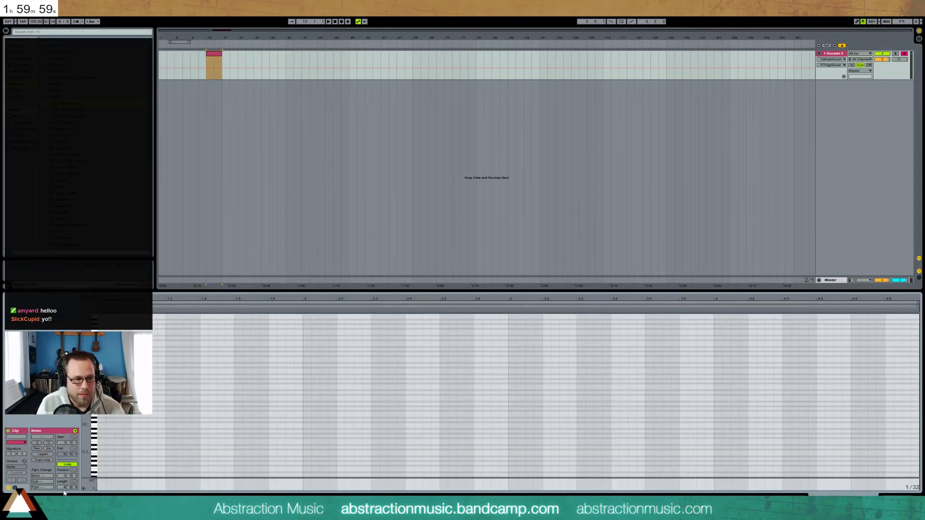
key(shift+Tab)
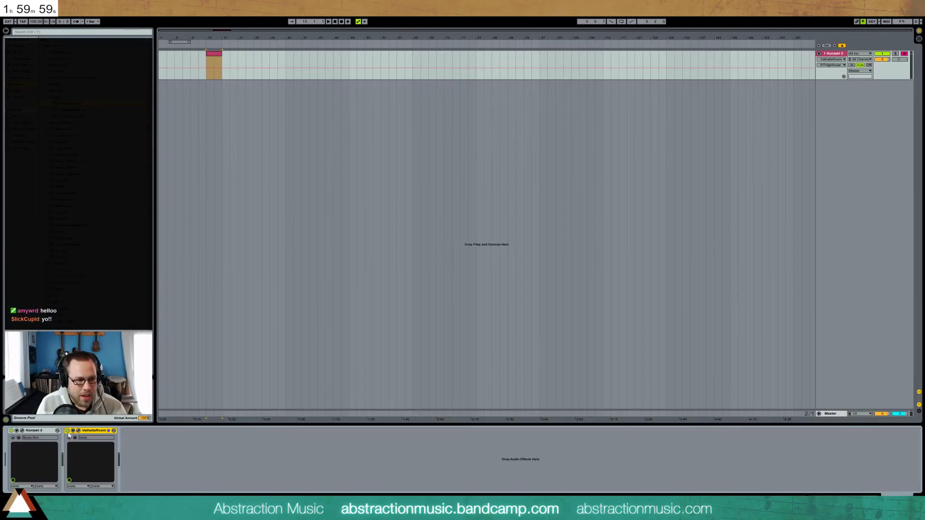
click(22, 431)
drag(607, 191, 606, 185)
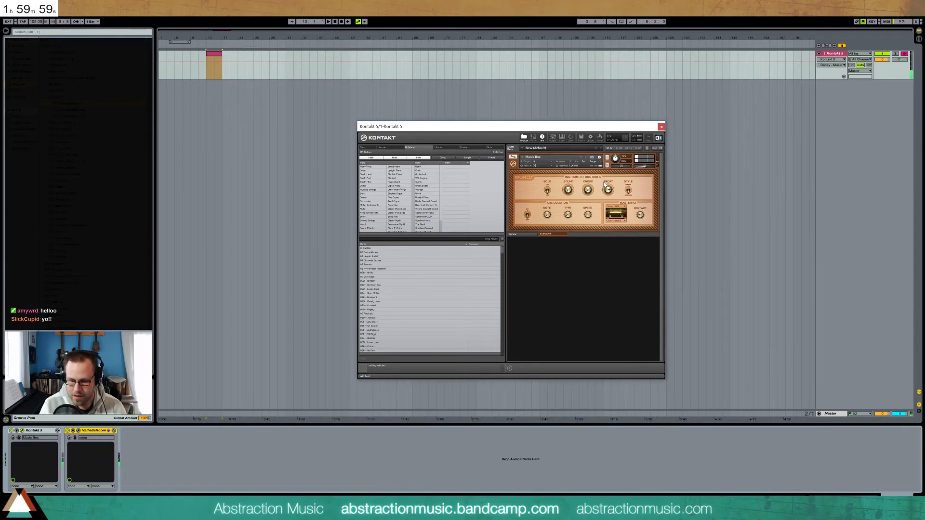
Close the Kontakt window and open the empty bar-13 MIDI clip in the piano roll
click(661, 126)
double_click(217, 57)
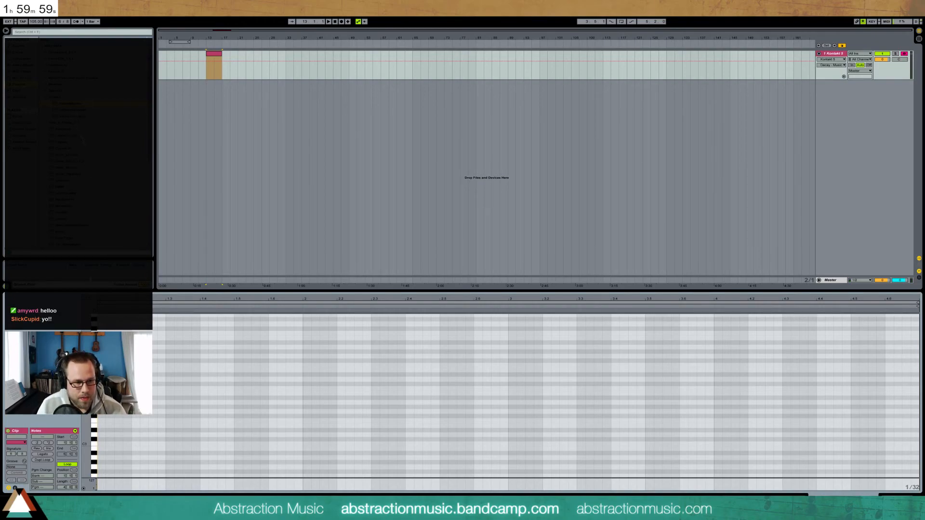
Draw long C3 and C5 notes stretched across the clip's phrase
scroll(94, 457, down, 5)
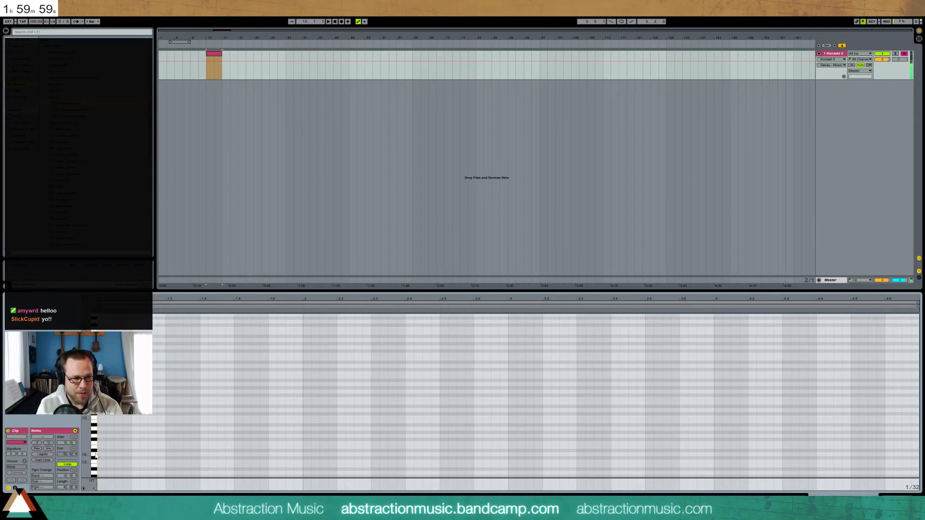
scroll(95, 456, up, 3)
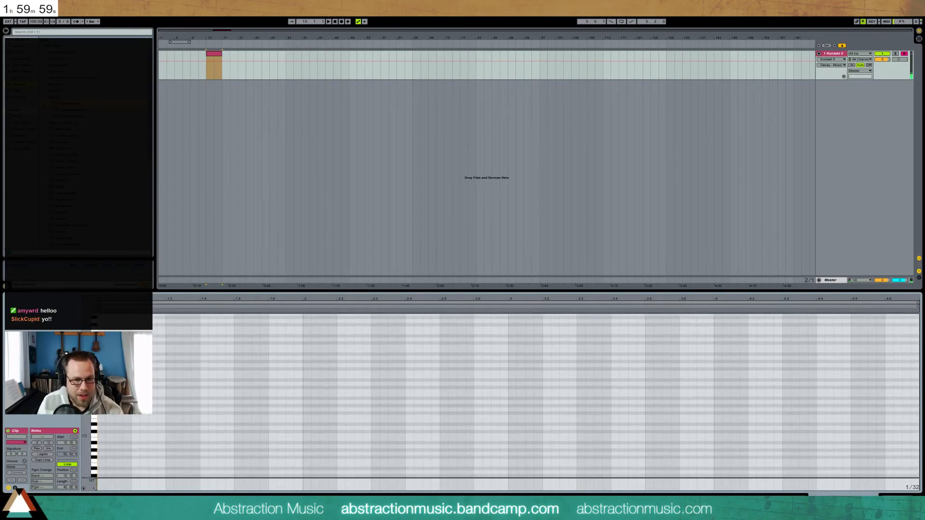
scroll(94, 457, up, 2)
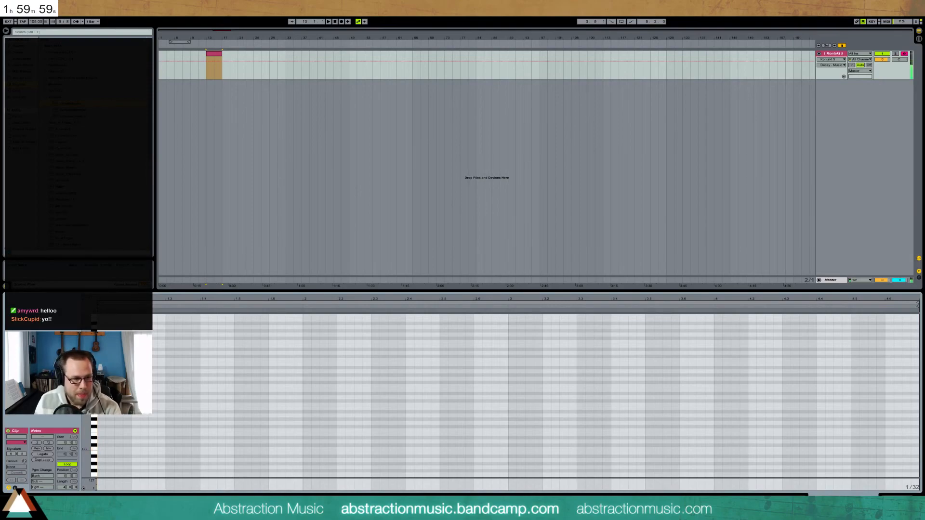
double_click(100, 448)
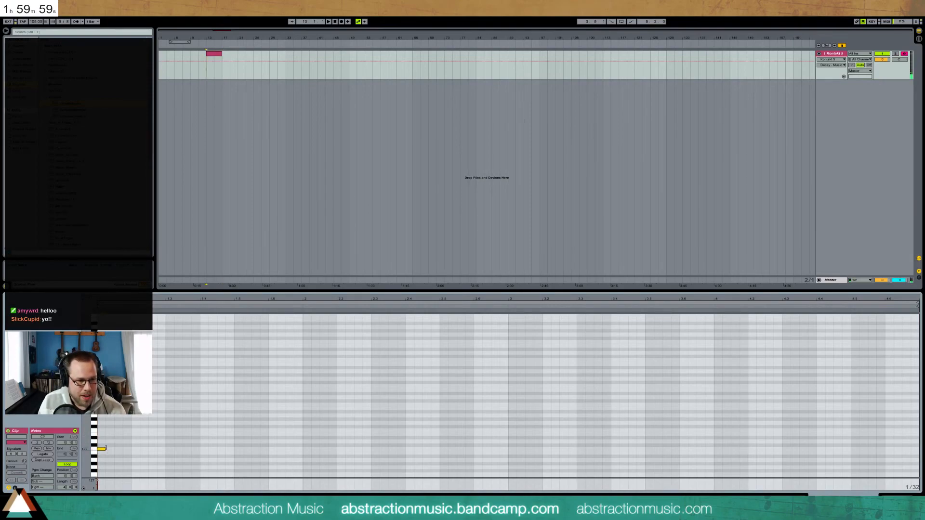
drag(667, 441, 696, 441)
double_click(100, 360)
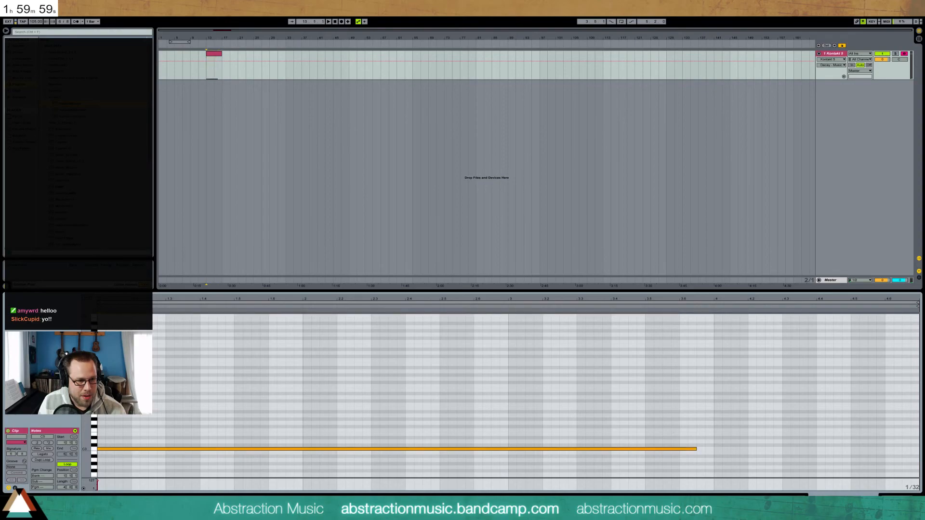
drag(106, 361, 688, 360)
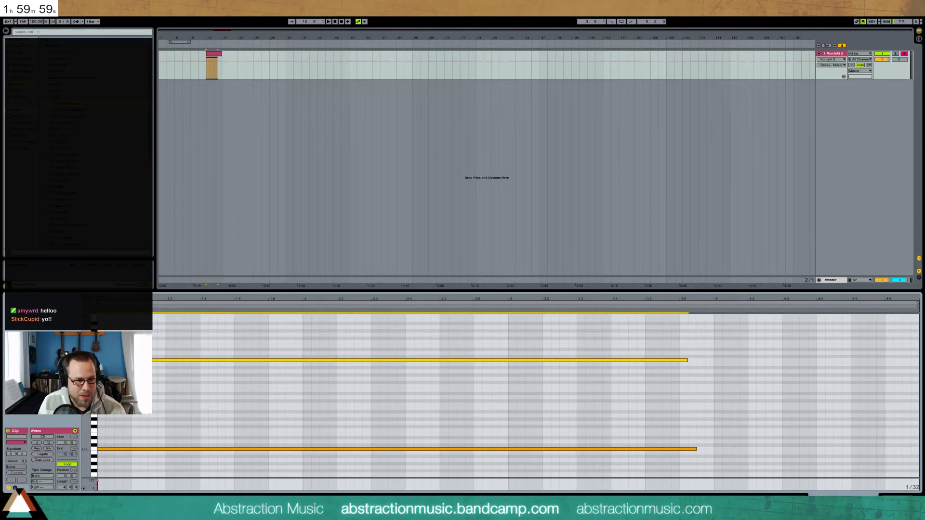
Lower both long notes to F2 and F4 and shorten the upper F4 note
drag(85, 419, 93, 380)
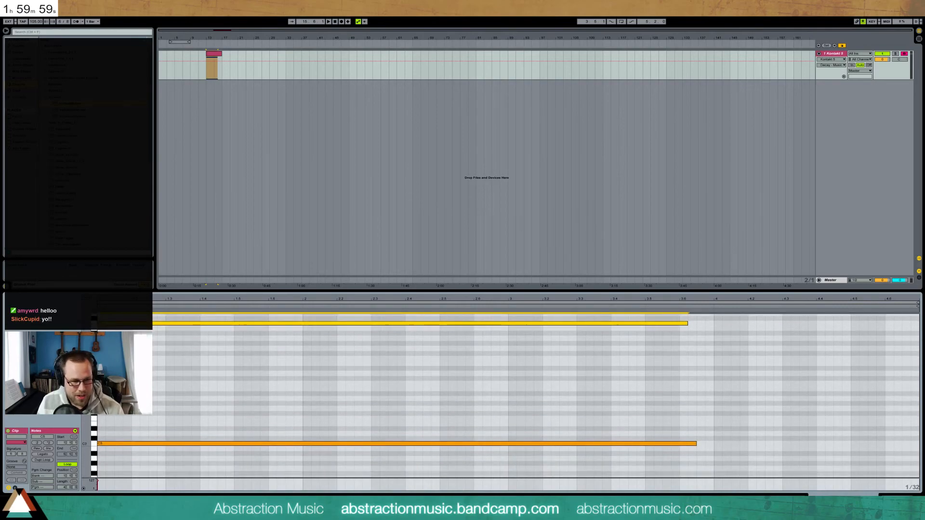
drag(134, 318, 140, 451)
key(Down)
key(Down)
key(Down)
key(Down)
key(Down)
key(Down)
key(Down)
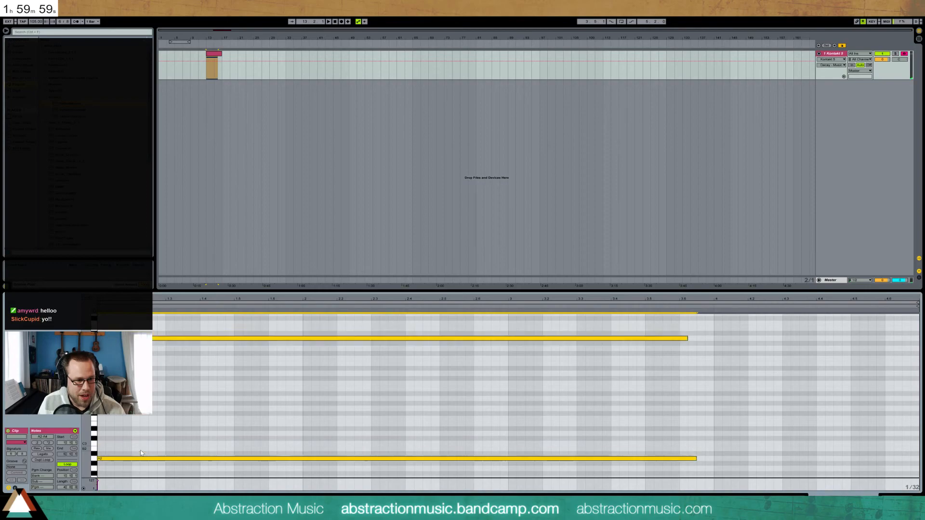
drag(92, 385, 92, 363)
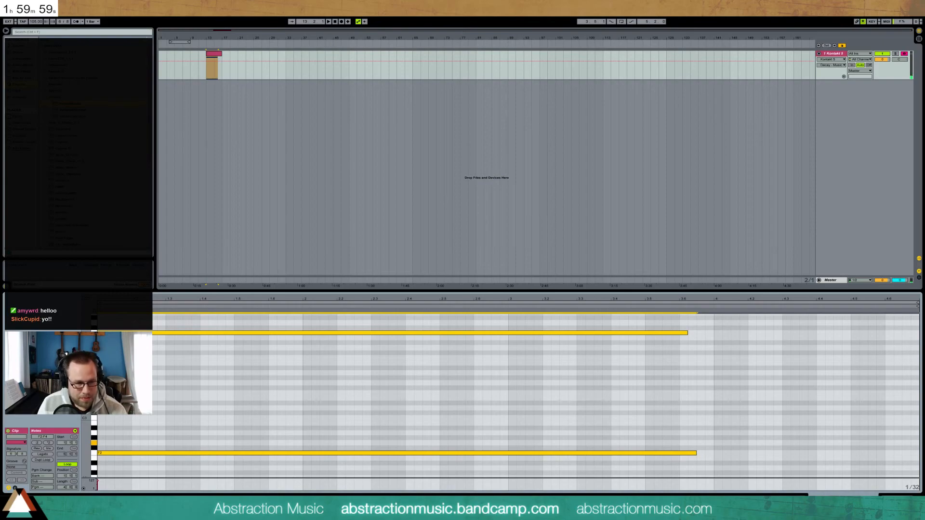
click(697, 337)
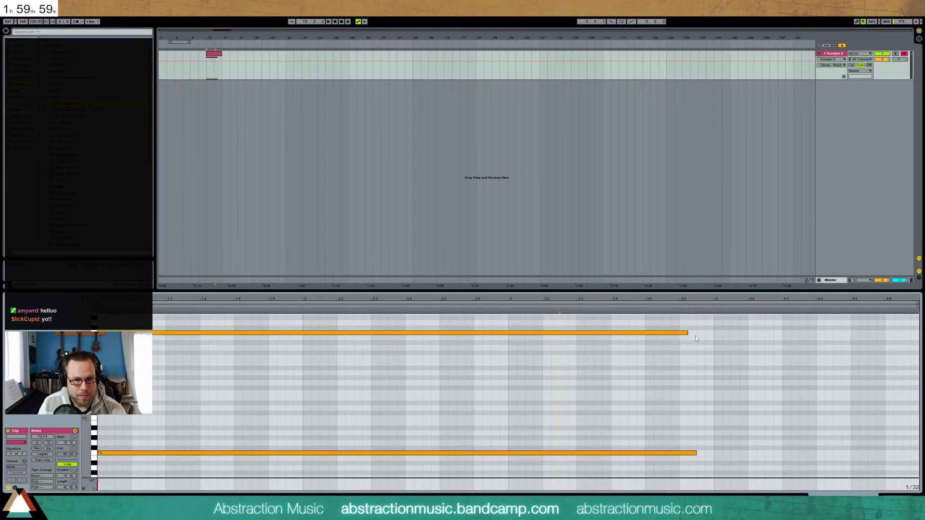
drag(688, 332, 101, 332)
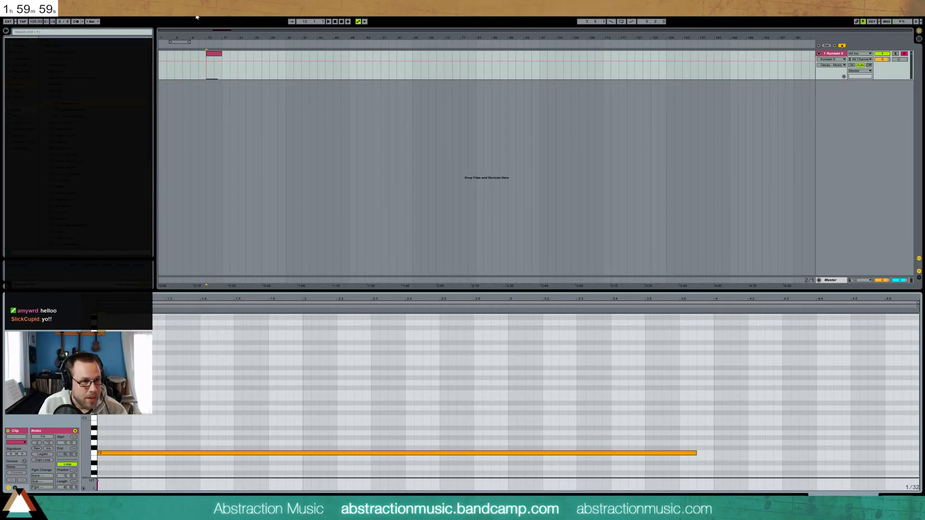
Play the clip and shorten the long F2 bass note
click(216, 56)
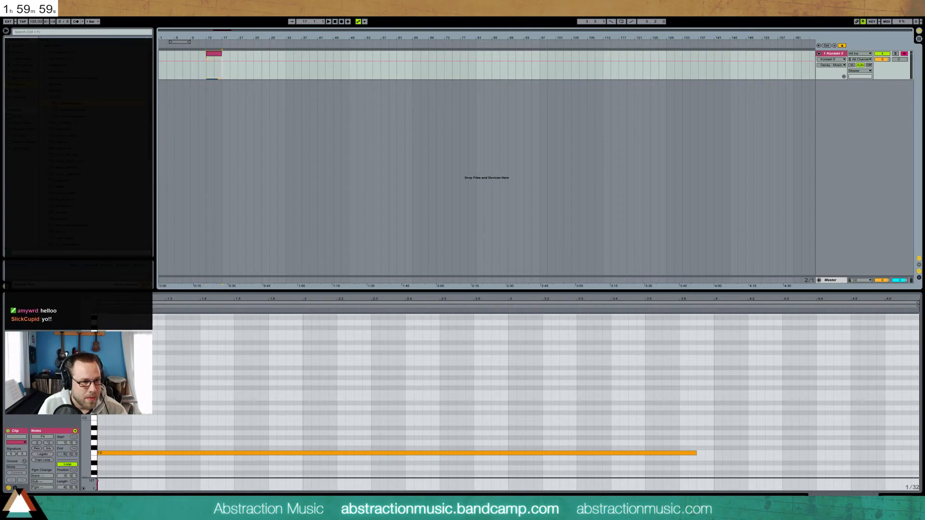
key(space)
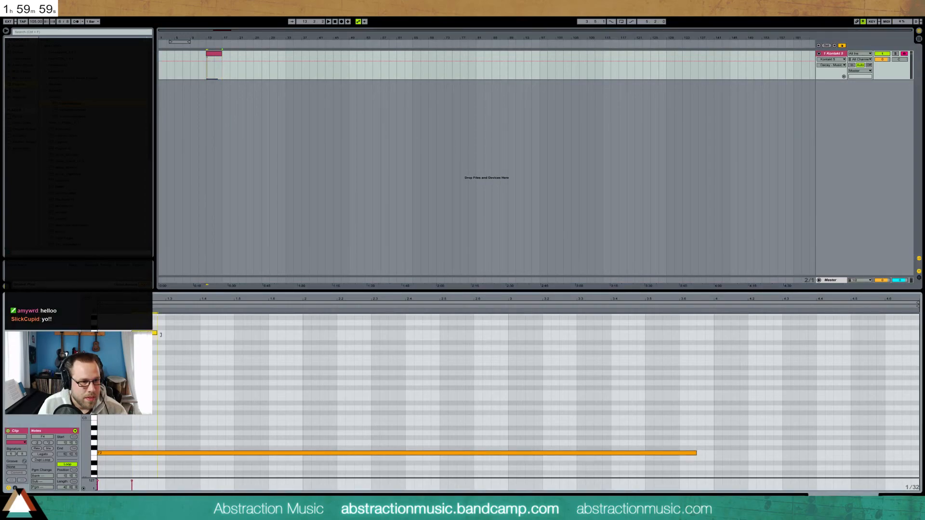
drag(697, 452, 201, 453)
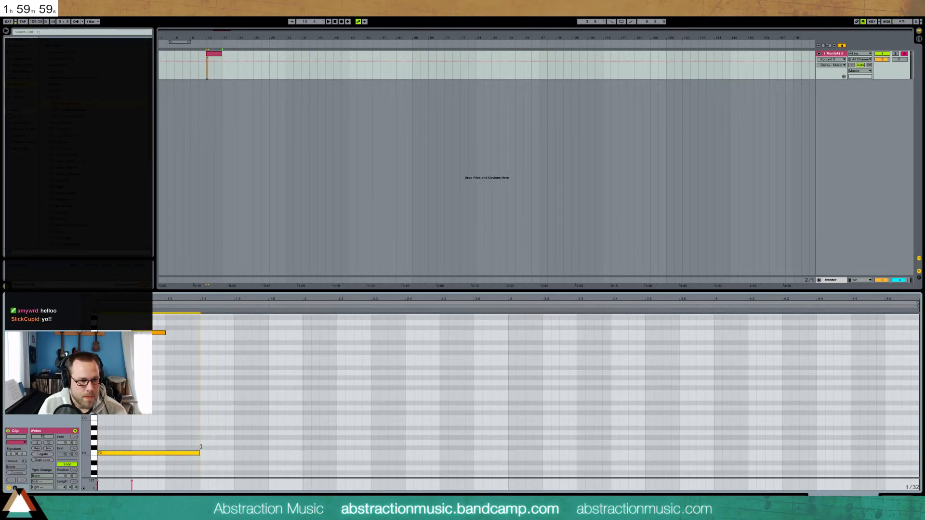
drag(165, 332, 235, 333)
Add short G4 and A4 notes after the upper note and lengthen the bass slightly
double_click(153, 323)
scroll(171, 331, up, 1)
scroll(172, 331, up, 1)
double_click(167, 332)
drag(200, 471, 234, 472)
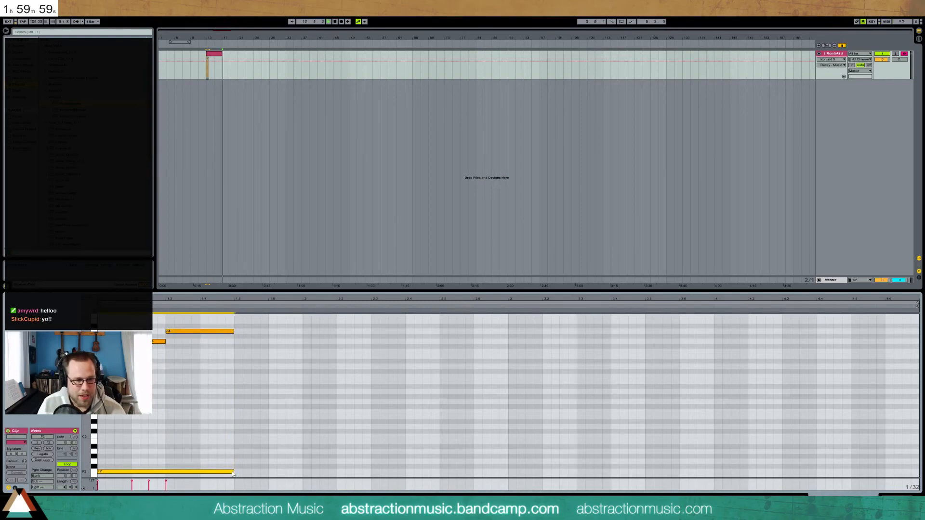
Lower the three melody notes two semitones, raise the bass note to C3, and replay
click(214, 56)
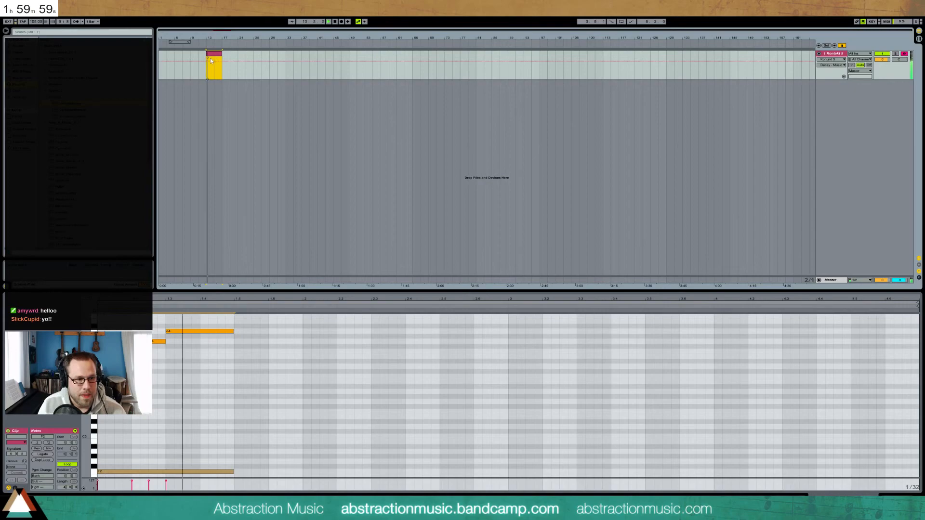
key(space)
drag(126, 326, 189, 353)
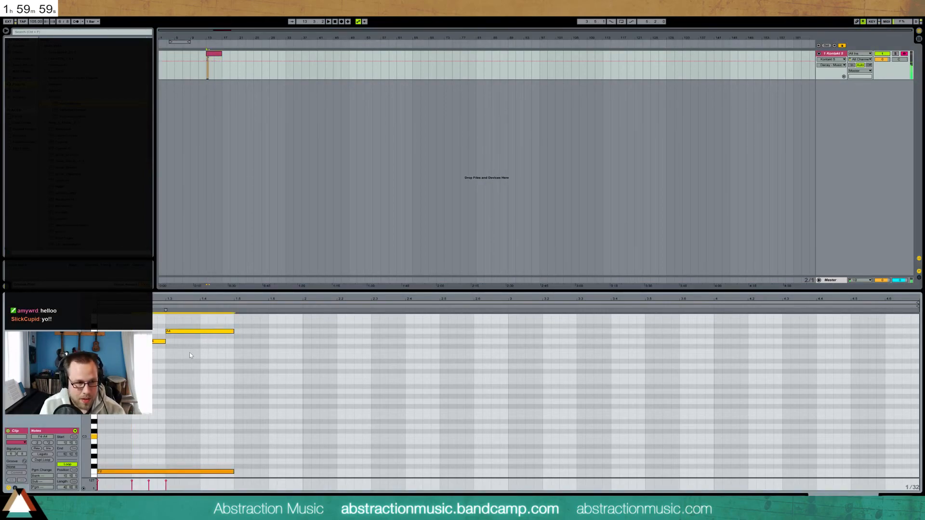
key(Down)
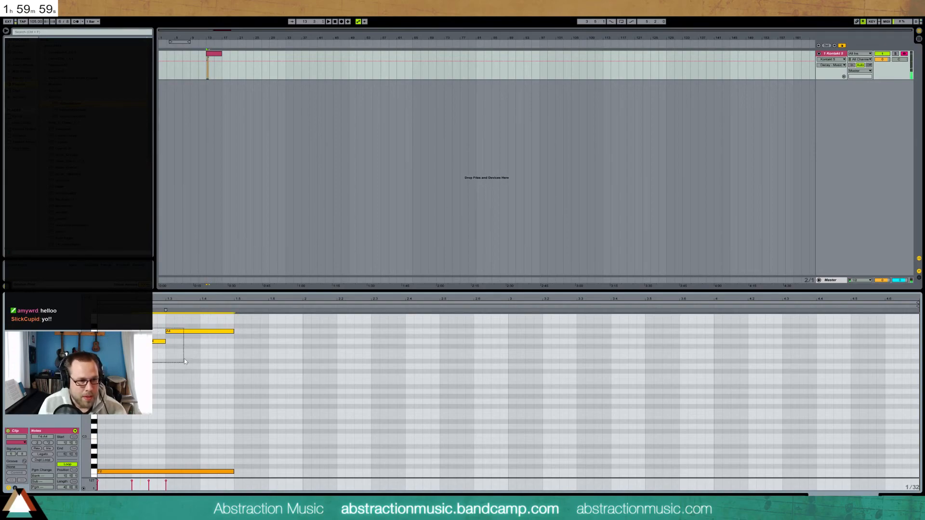
key(Down)
key(space)
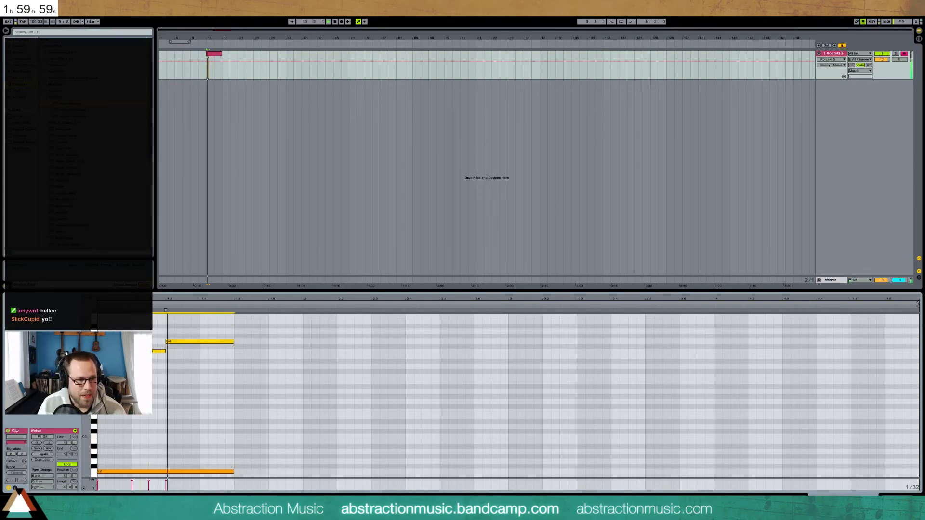
drag(195, 453, 161, 484)
key(space)
key(Up)
key(Up)
key(Up)
key(Up)
key(Up)
key(Up)
key(Up)
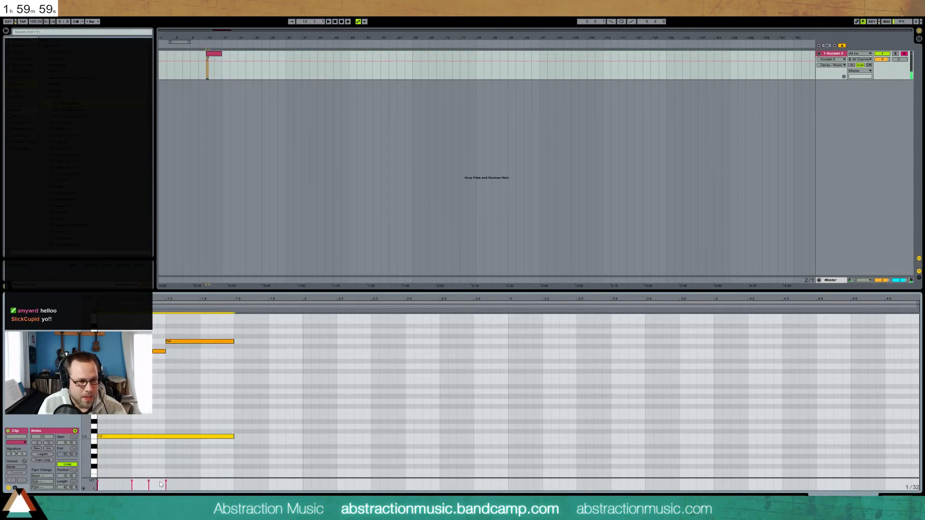
key(space)
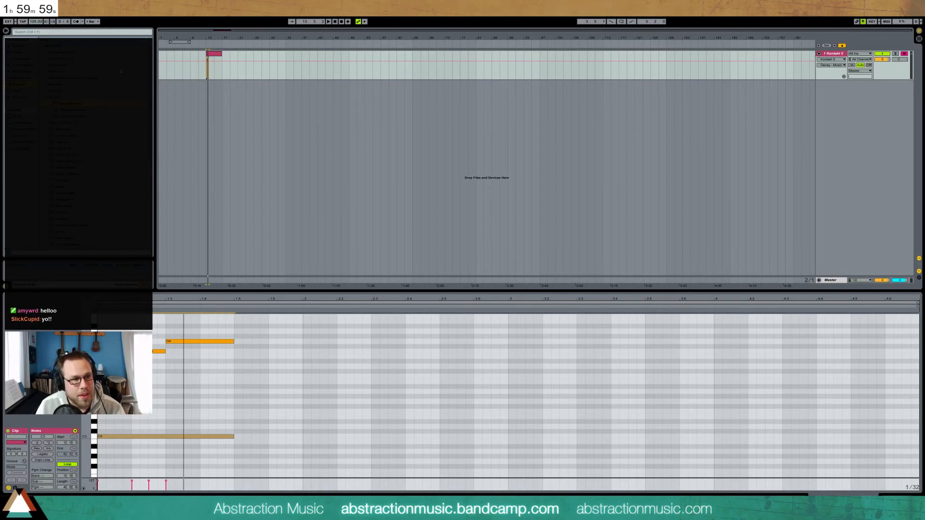
Set the song tempo to 80, then 70 BPM, and start playback
click(32, 22)
text(80)
key(Return)
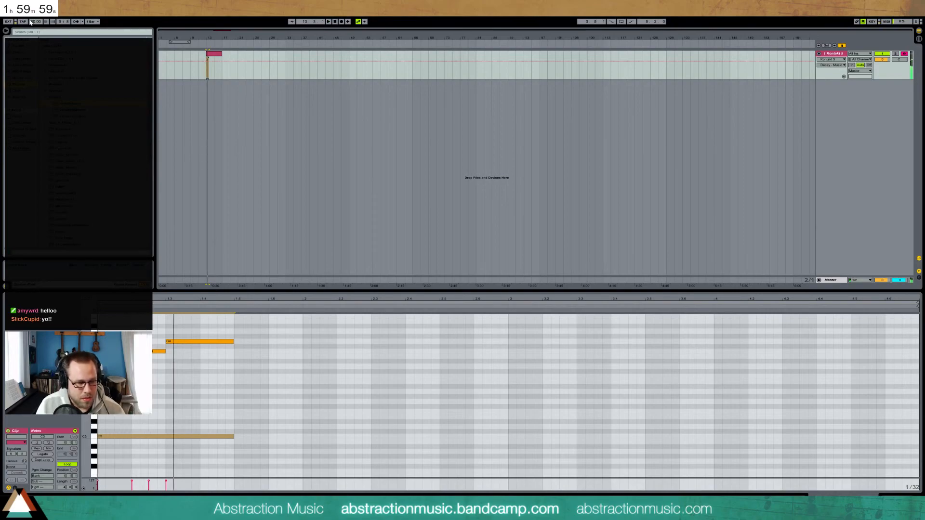
click(24, 24)
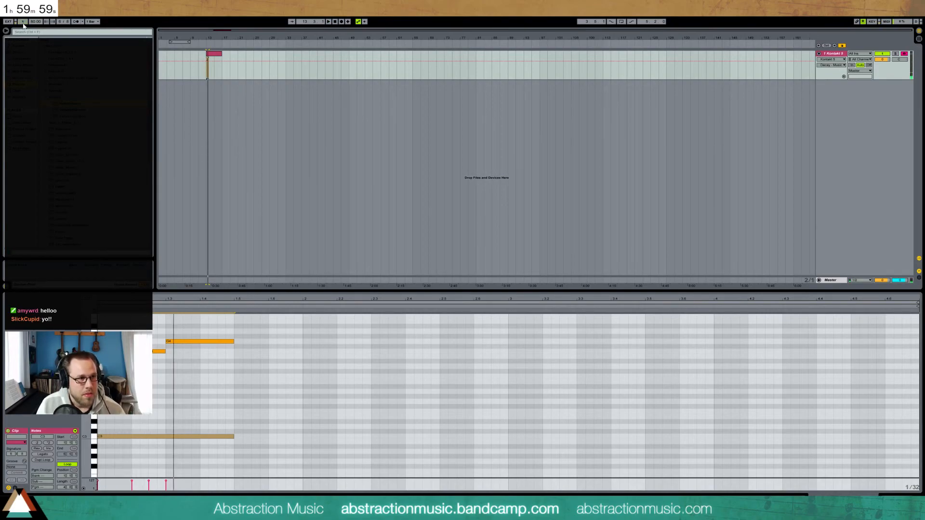
click(23, 23)
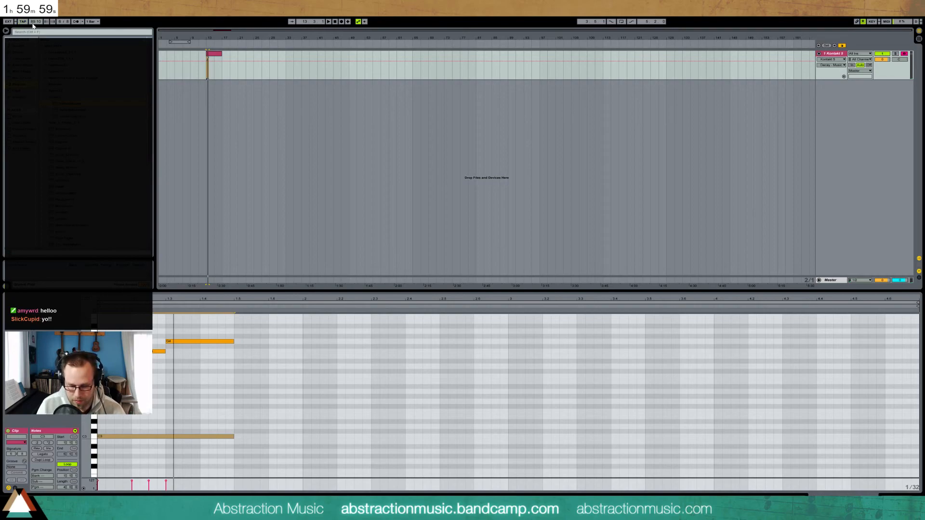
click(34, 23)
text(70)
key(Return)
key(space)
Select the E4, F4 and G4 notes and nudge them later, then back earlier
key(space)
drag(122, 320, 183, 362)
key(Right)
key(Right)
key(space)
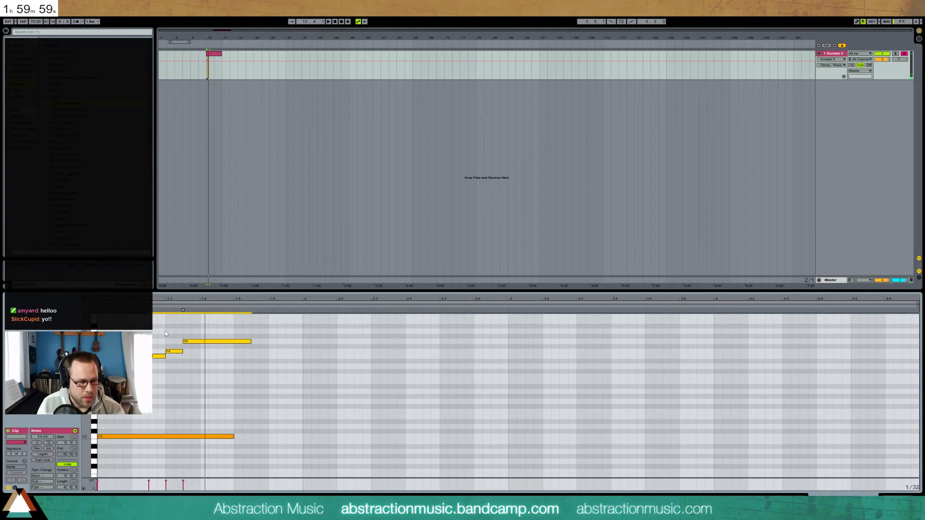
key(space)
key(Left)
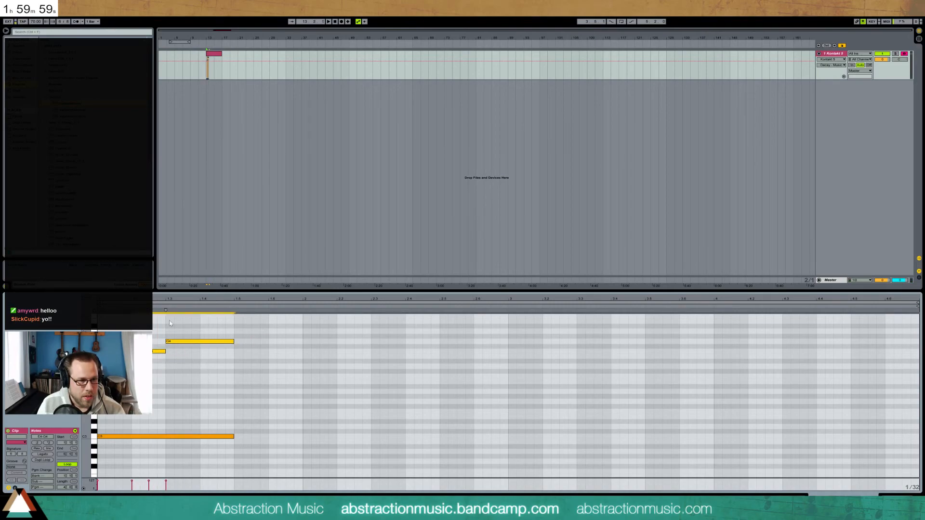
Tap in a tempo, then set it to 65 BPM and play
click(23, 21)
click(22, 22)
click(23, 21)
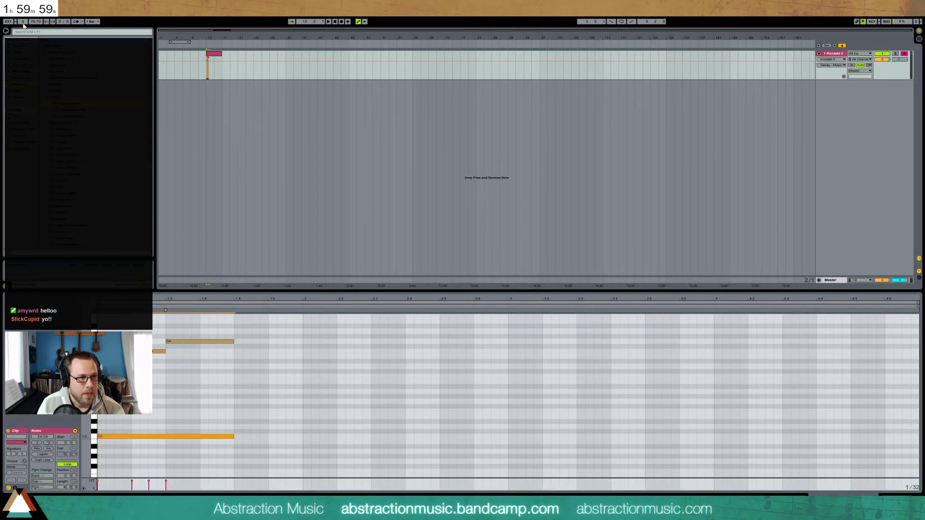
click(23, 21)
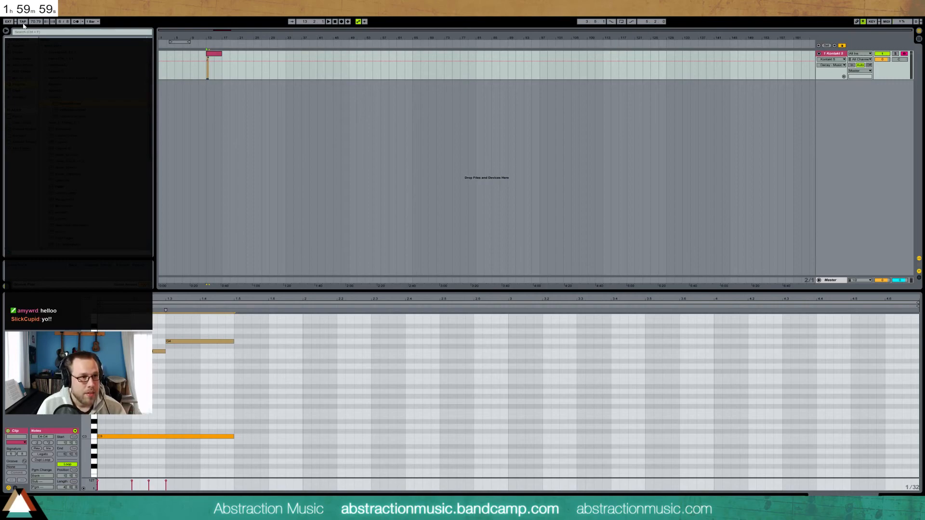
click(39, 24)
text(65)
key(Return)
key(space)
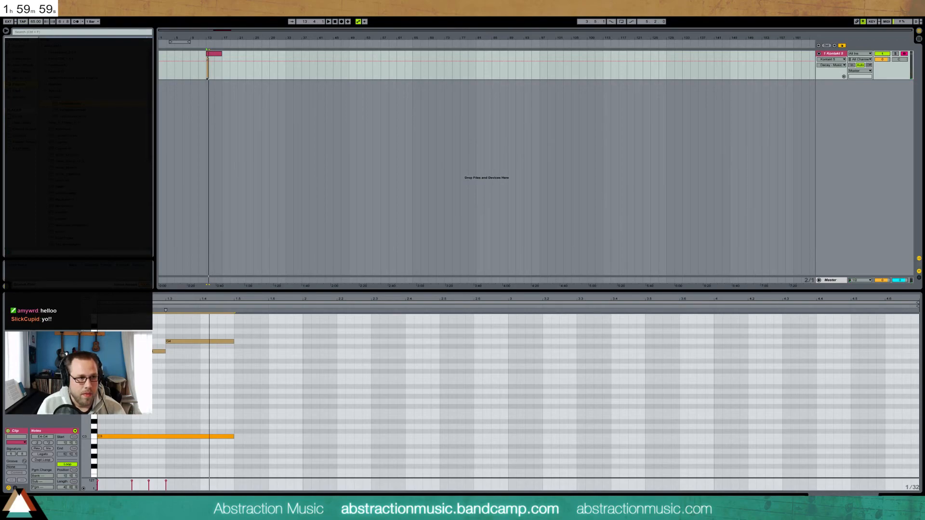
Tap the tempo again and re-enter 65 BPM
click(22, 23)
click(21, 23)
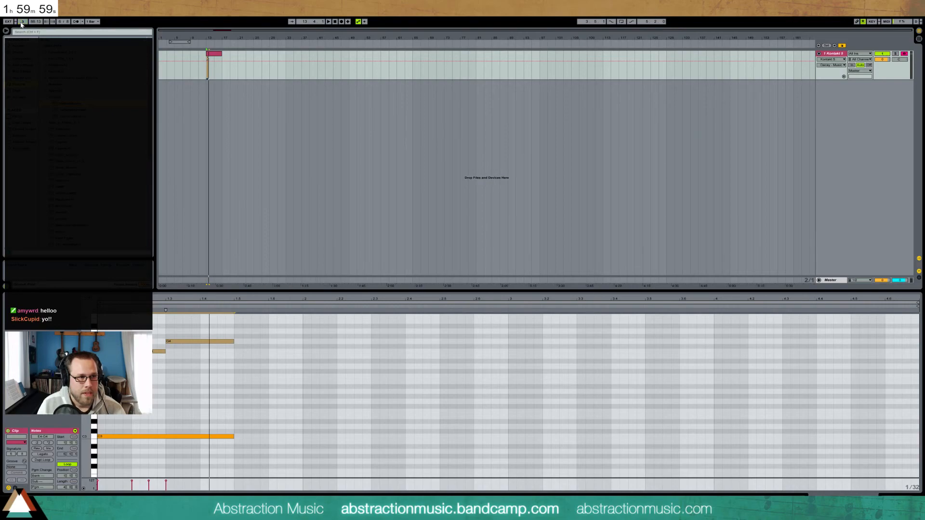
click(21, 23)
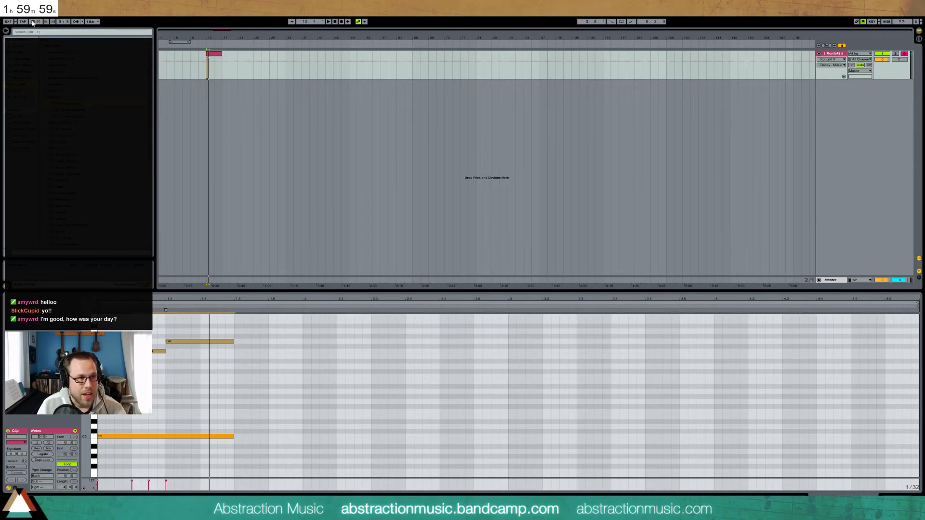
click(33, 22)
text(65)
key(Return)
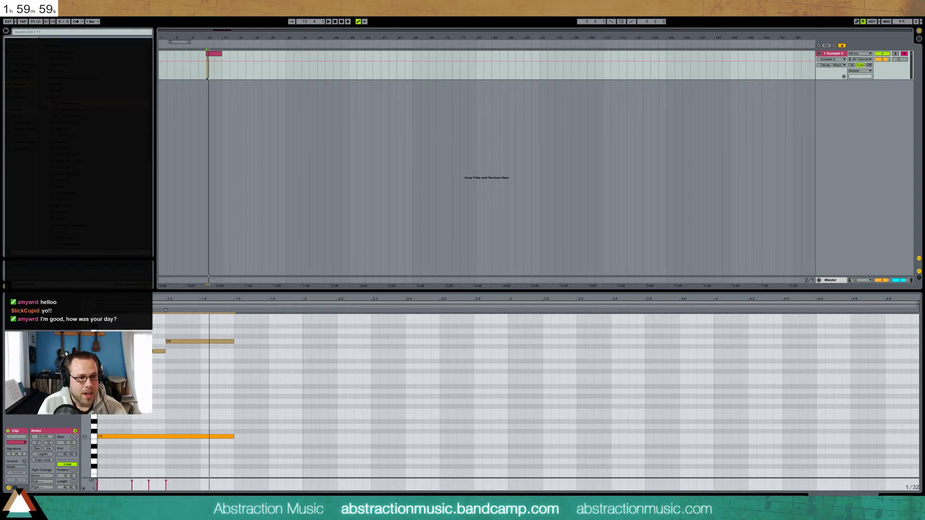
Nudge the melody notes later and move G4 to start at 1.5
drag(151, 333, 180, 354)
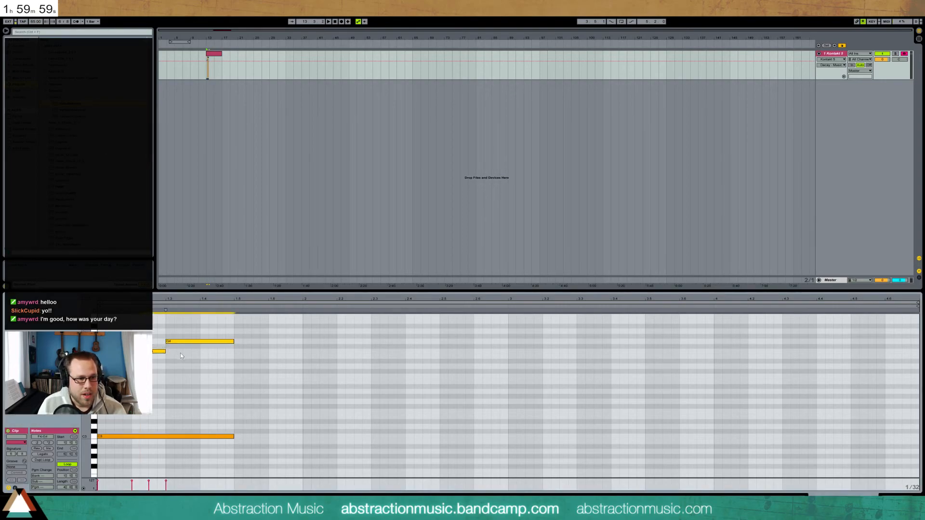
drag(134, 330, 210, 372)
key(Right)
key(Right)
key(Right)
key(Right)
drag(187, 330, 229, 355)
key(Right)
key(Right)
drag(230, 341, 248, 341)
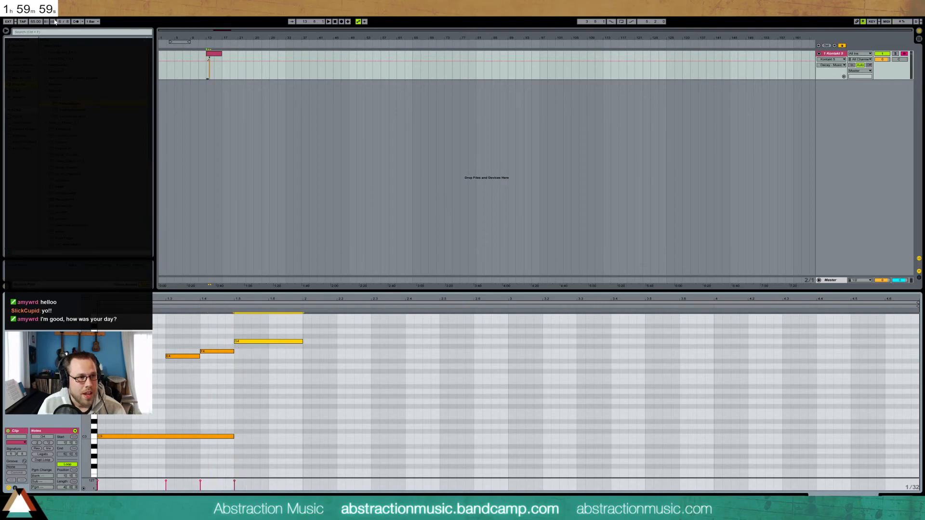
click(74, 22)
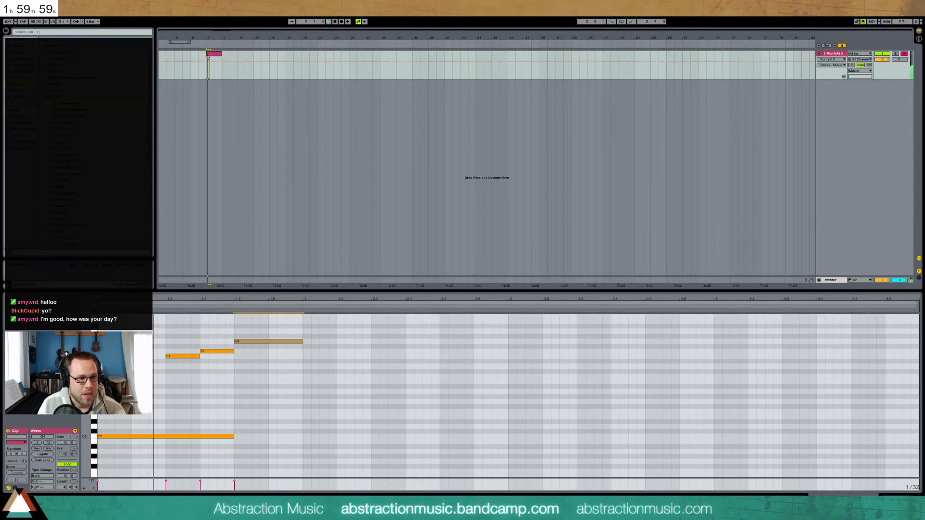
Nudge the three melody notes earlier and move the clip's start point earlier
click(177, 331)
drag(234, 365, 240, 369)
key(Left)
key(Left)
key(Left)
key(Left)
drag(155, 334, 179, 373)
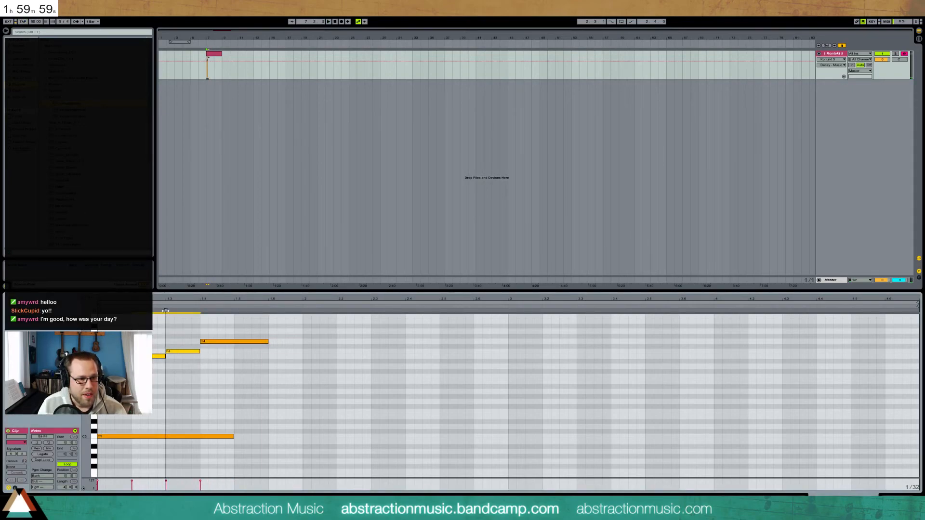
drag(165, 311, 155, 313)
Move G4 a beat earlier, audition, undo, and nudge E4, F4 and G4 later into place
click(203, 341)
key(Left)
key(Left)
key(Left)
key(Left)
key(Left)
key(Left)
key(Left)
key(Left)
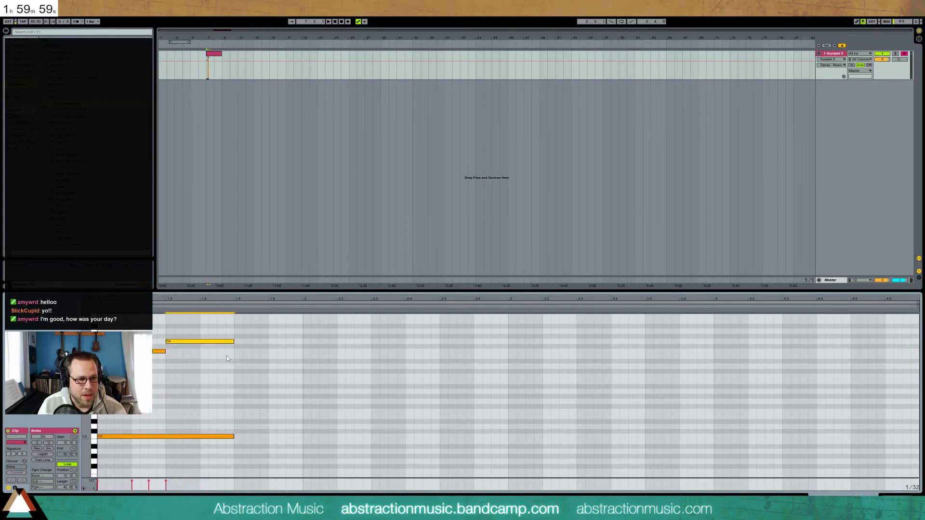
key(space)
key(Right)
key(Right)
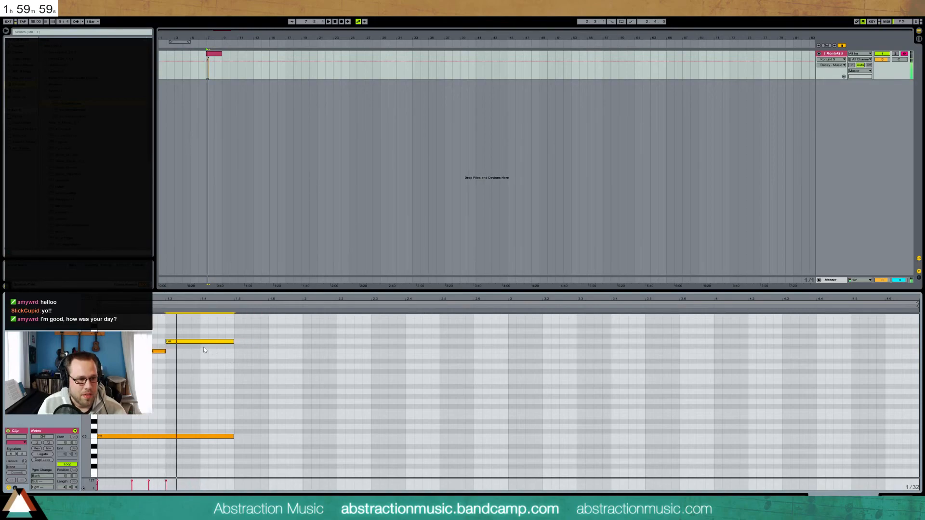
key(ctrl+z)
key(ctrl+z)
key(ctrl+z)
key(ctrl+z)
key(ctrl+z)
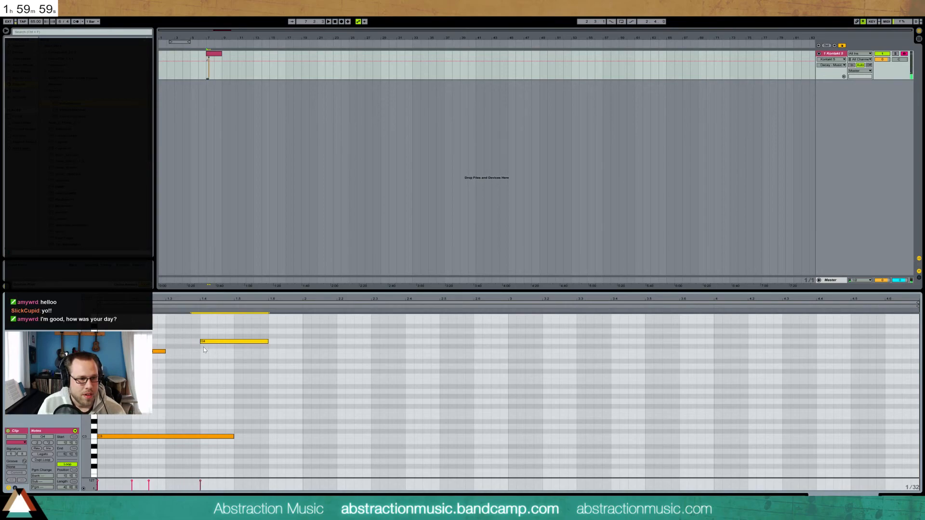
key(Right)
key(Right)
key(Right)
key(Right)
key(Right)
key(Right)
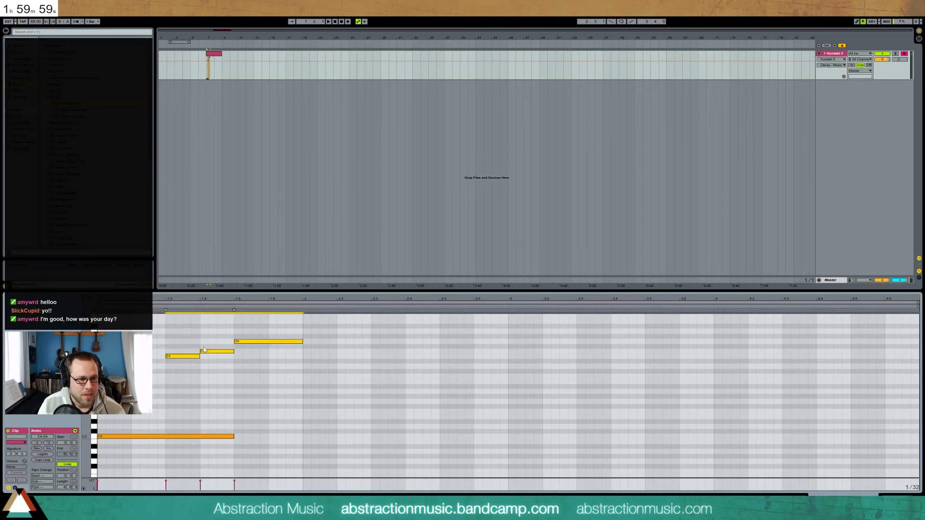
Lengthen the C3 note to the end of bar 1 and audition the phrase
drag(235, 436, 300, 441)
key(space)
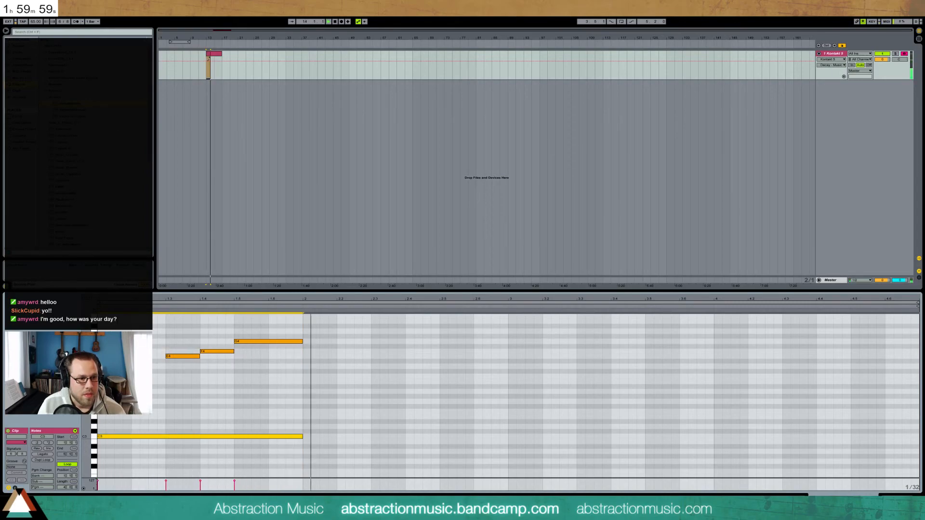
click(34, 22)
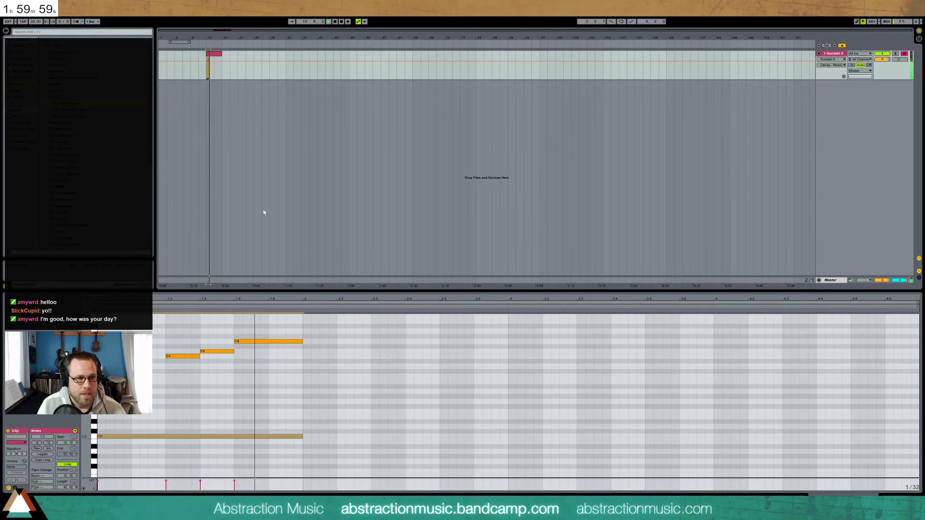
key(space)
Duplicate C3 into bar 2 as an F2 bass note, draw an E4 to 2.3, and show the devices
click(273, 438)
key(ctrl+d)
key(Down)
key(Down)
key(Down)
key(Down)
key(Down)
key(Down)
key(Down)
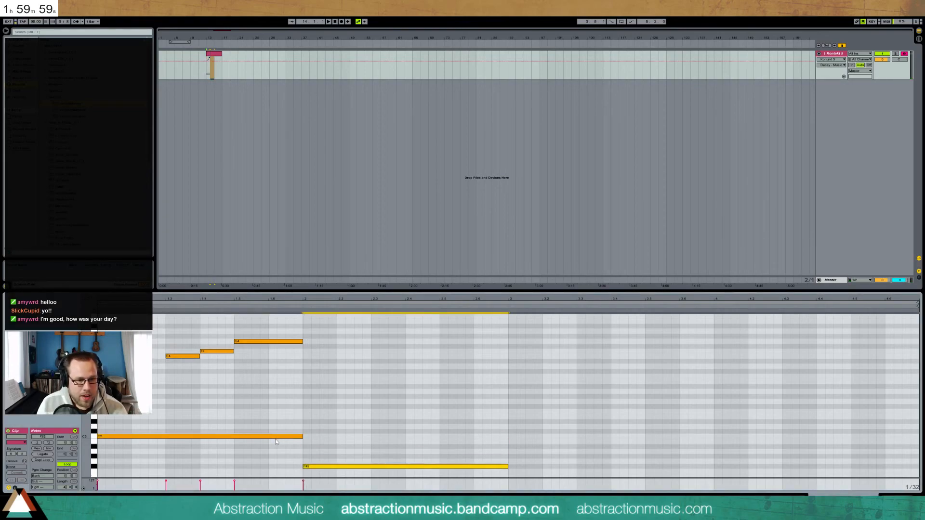
double_click(305, 356)
drag(310, 357, 371, 357)
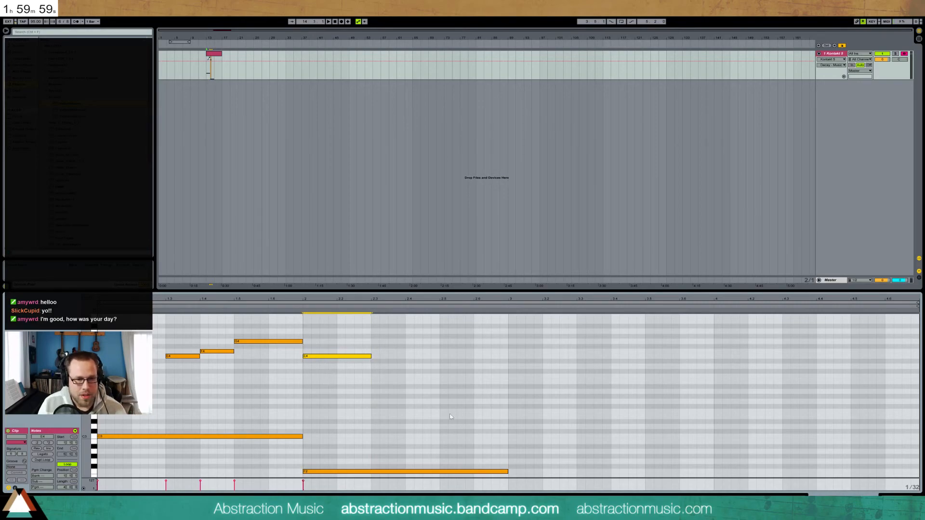
key(shift+Tab)
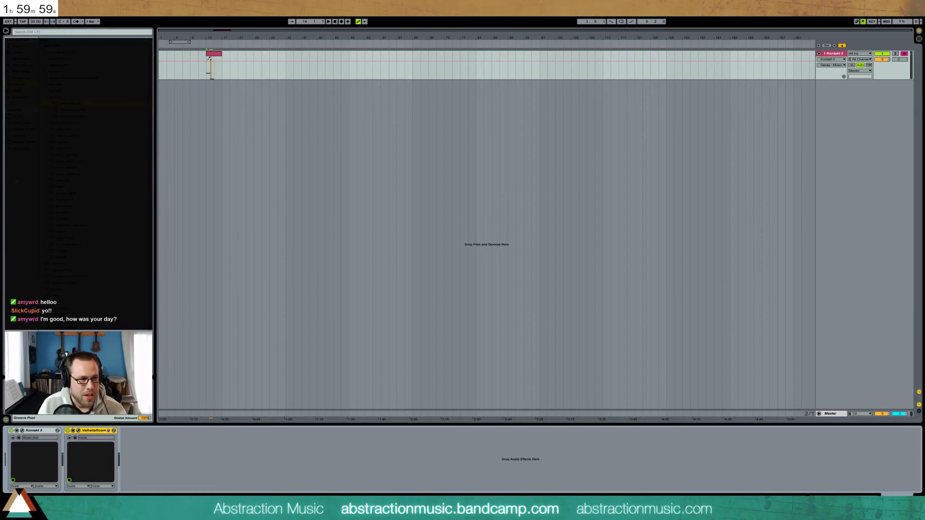
Insert an Arpeggiator before Kontakt 5, show its Repeats control, and play the clip
click(20, 59)
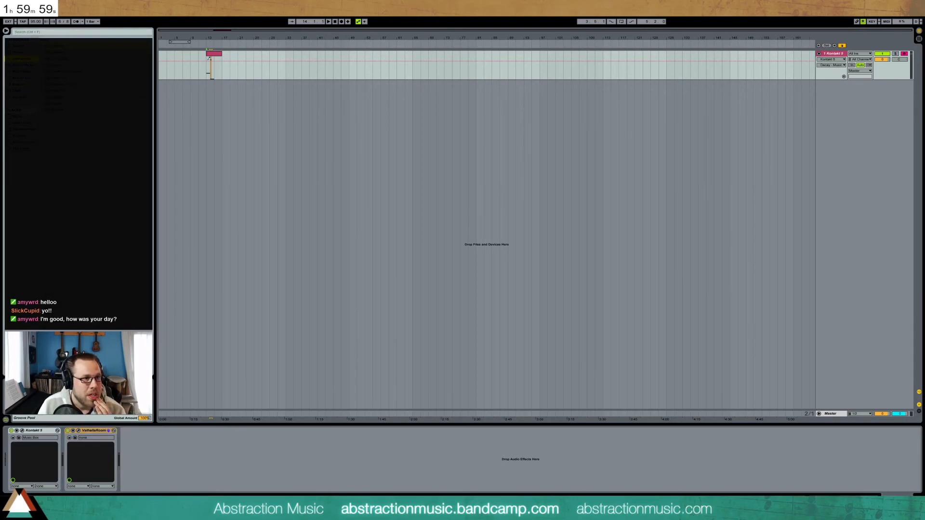
drag(57, 47, 18, 443)
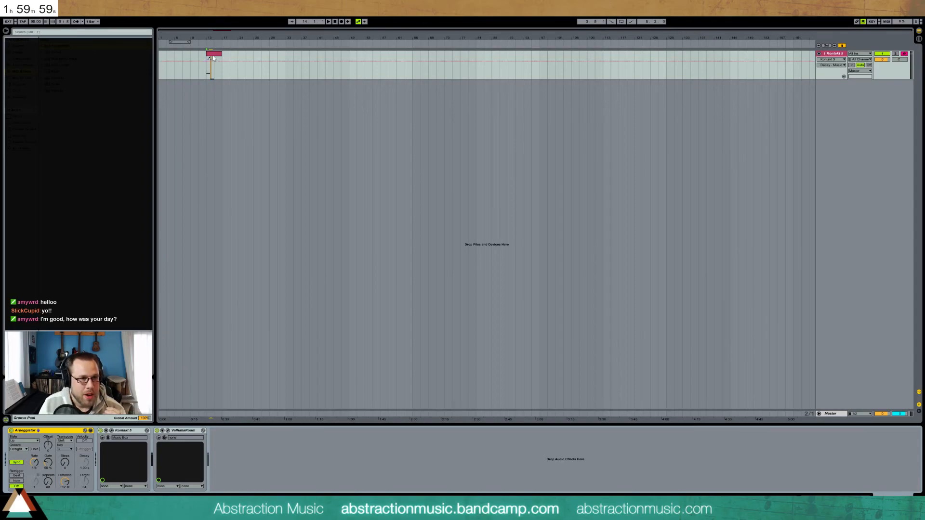
double_click(209, 58)
key(shift+Tab)
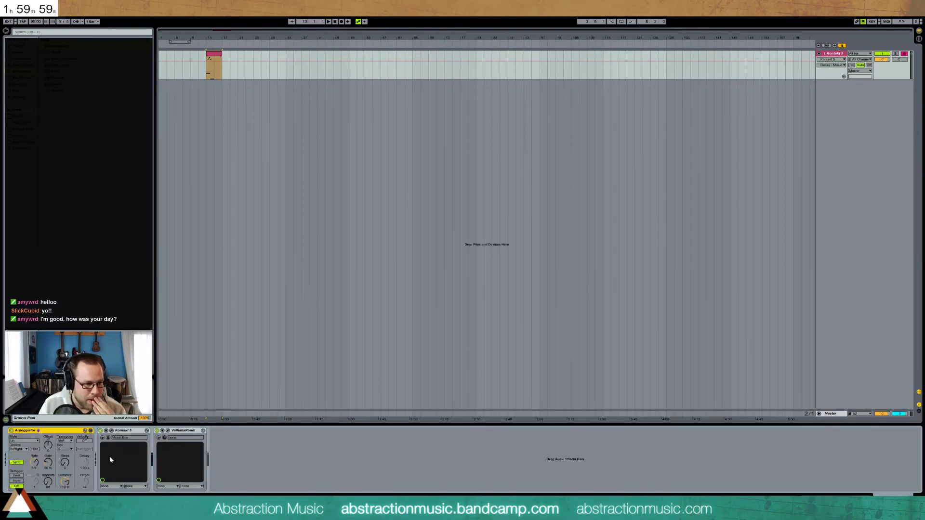
click(47, 482)
key(space)
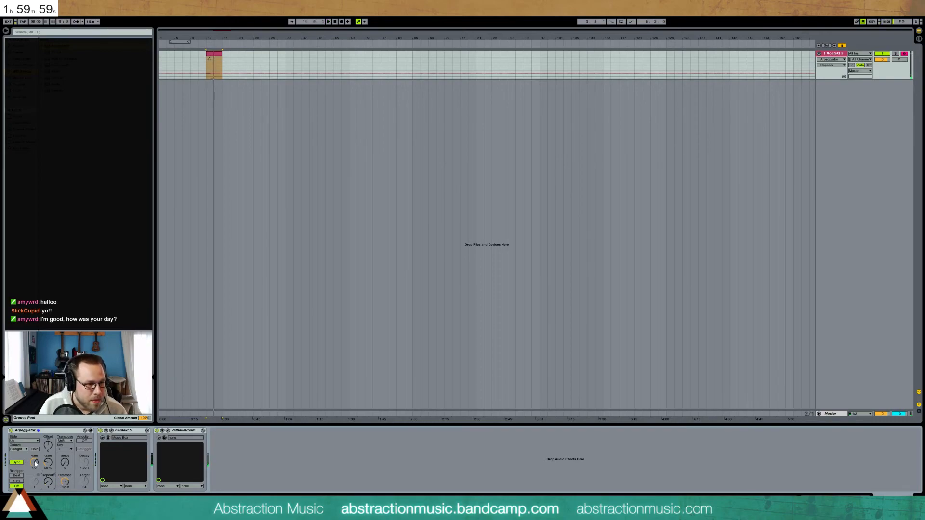
Shorten the opening C3 note and set the Arpeggiator rate to 1/128
double_click(218, 53)
click(217, 412)
drag(305, 437, 178, 437)
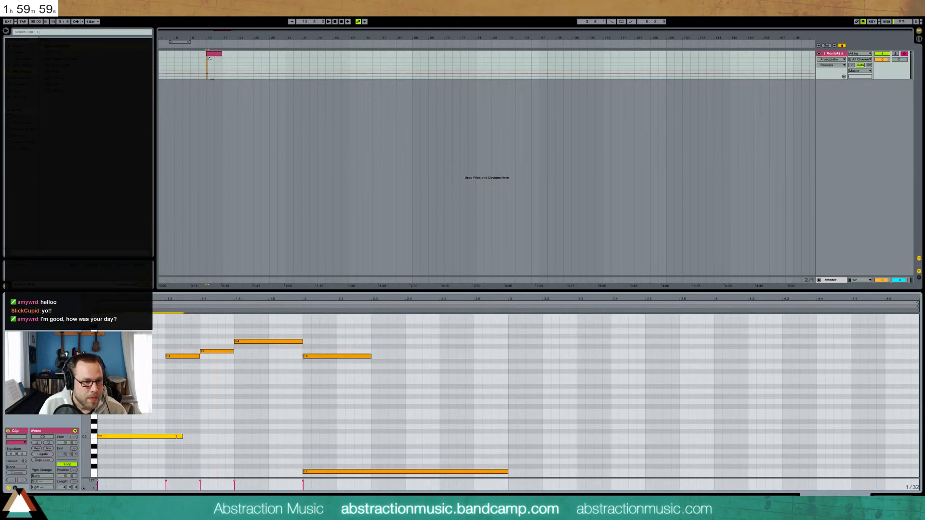
key(shift+Tab)
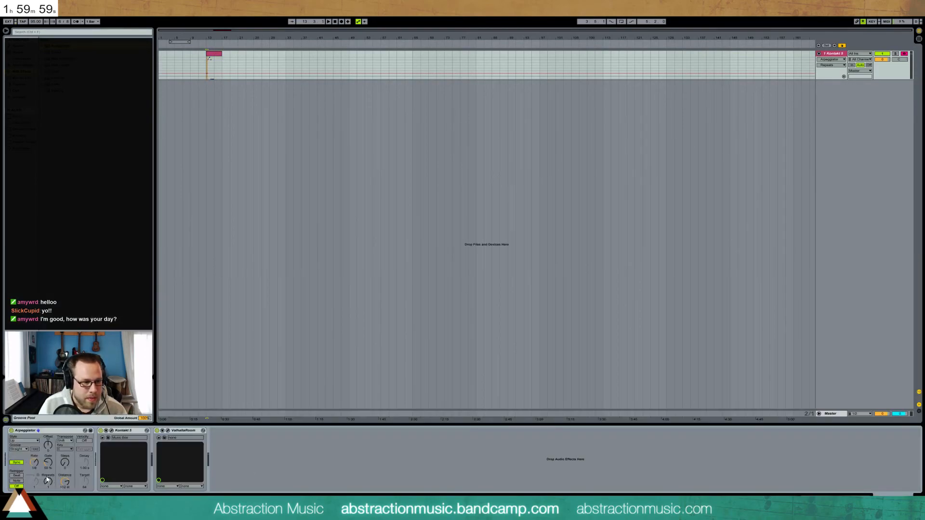
drag(34, 462, 34, 492)
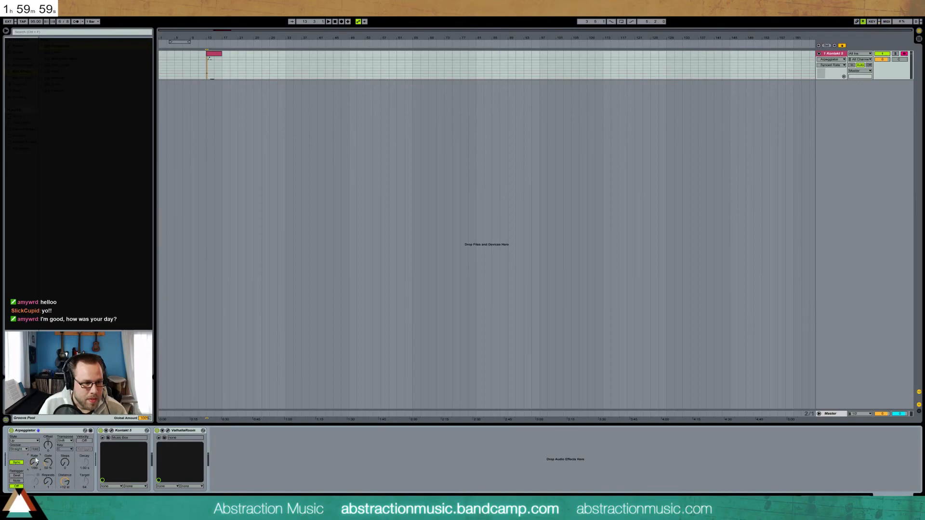
click(209, 43)
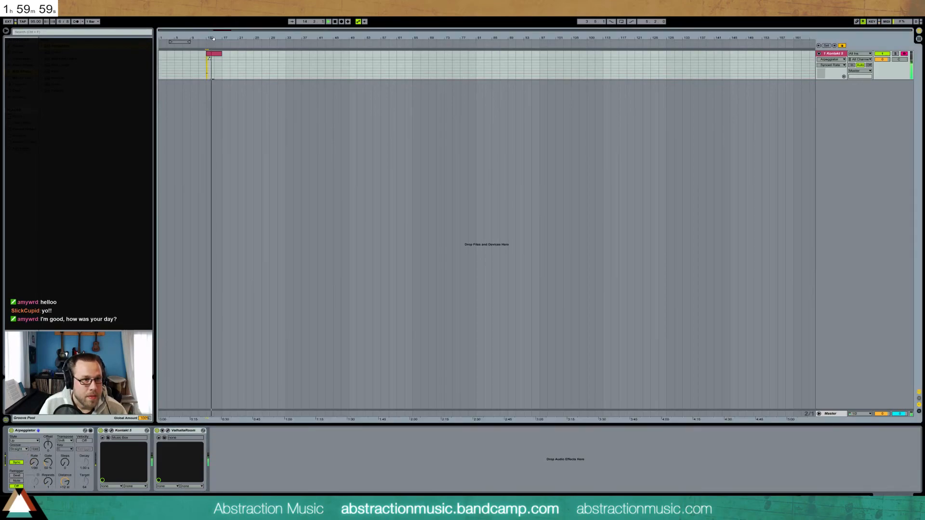
drag(213, 38, 295, 66)
click(295, 66)
key(space)
Trim the bar-2 F2 note and draw a long C4 from after E4 to bar 3
double_click(277, 57)
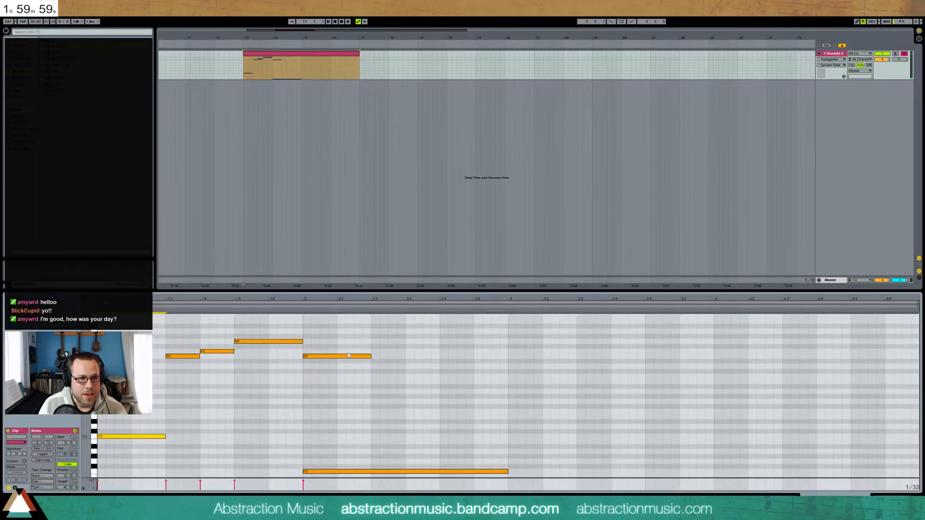
click(296, 306)
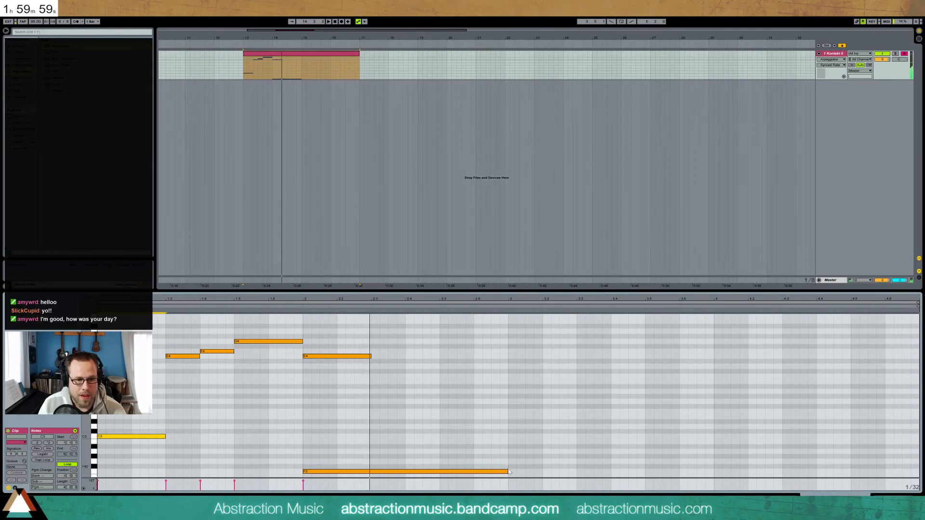
drag(507, 469, 332, 468)
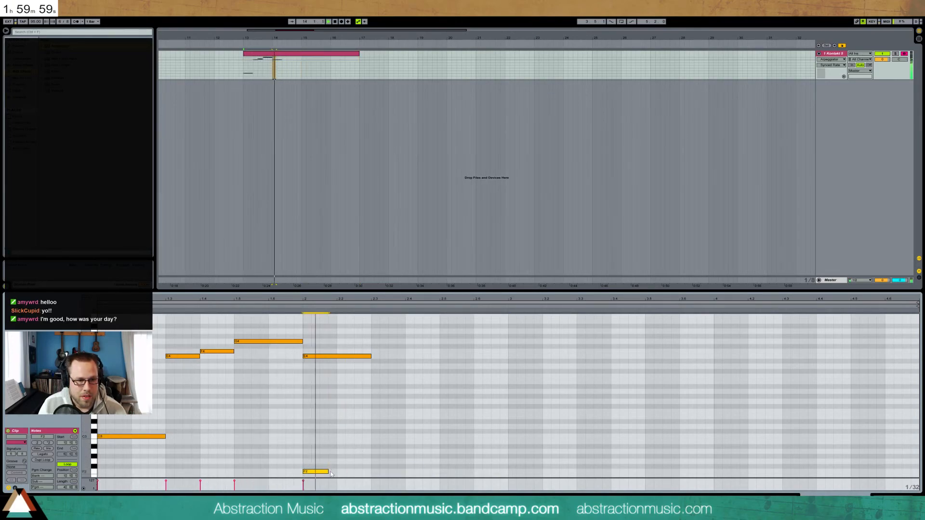
drag(328, 472, 345, 472)
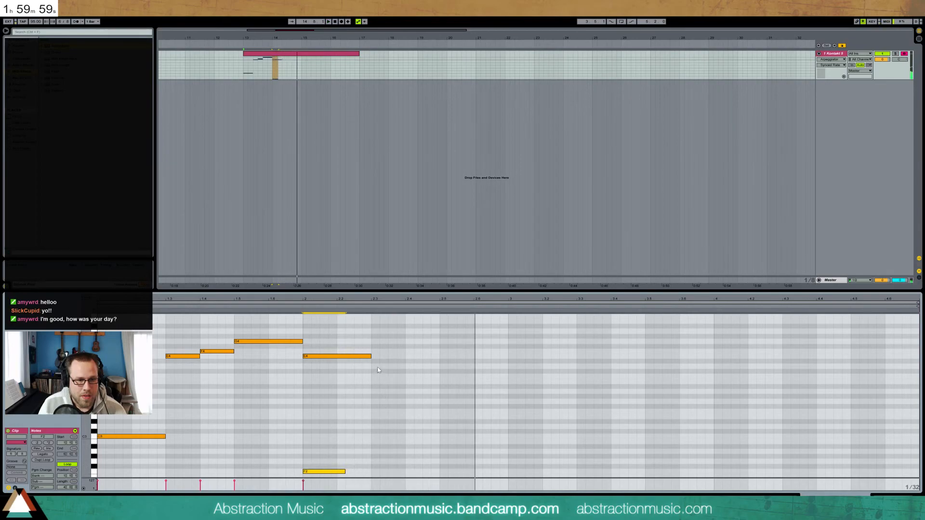
drag(374, 375, 508, 377)
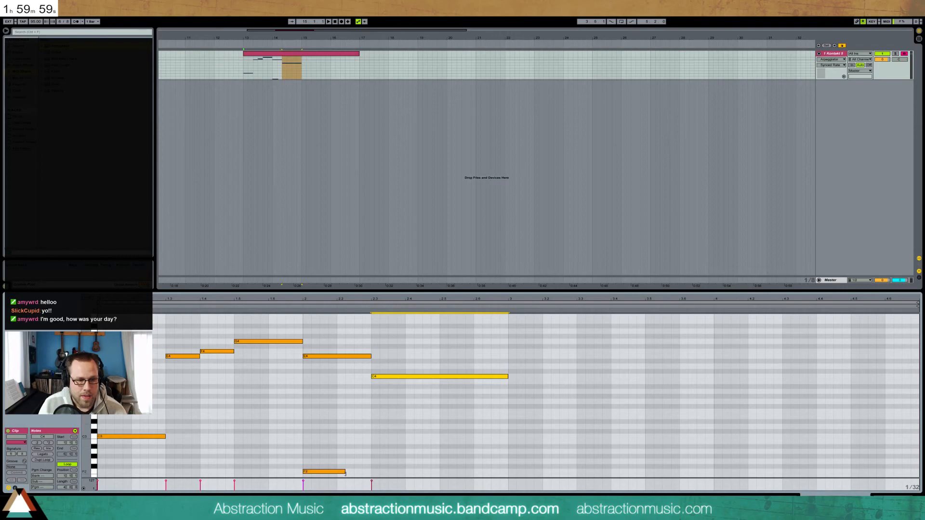
drag(345, 473, 367, 474)
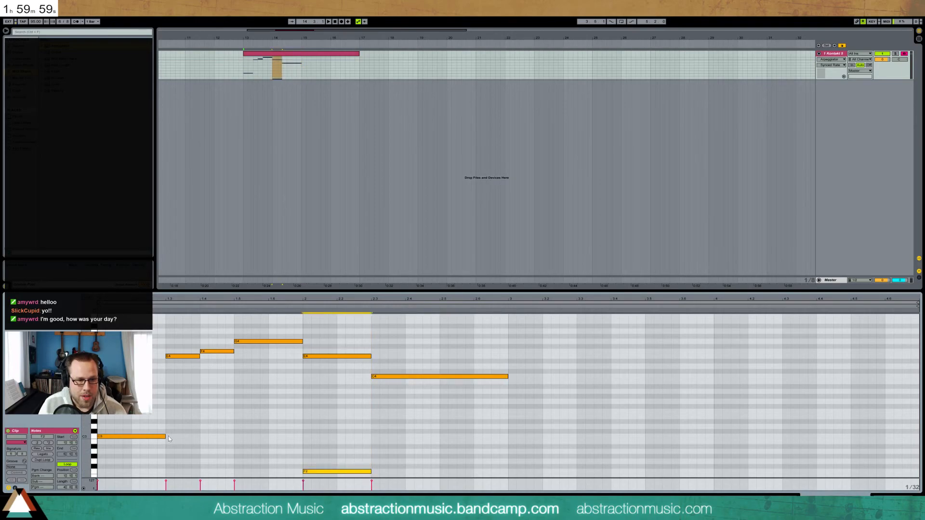
Lengthen C3 slightly and make the E4 and F2 notes end together at 2.3
mouse_move(165, 437)
mouse_down()
mouse_move(185, 439)
mouse_move(157, 437)
mouse_up()
key(space)
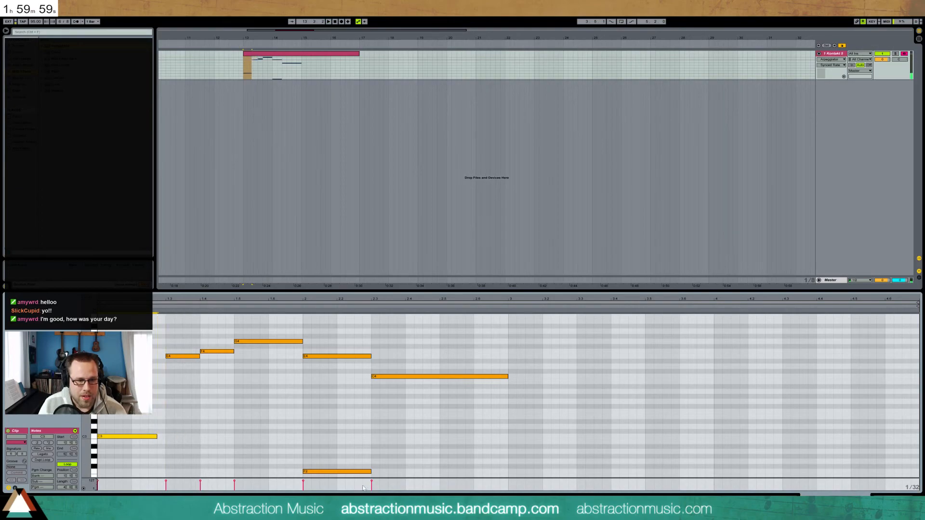
drag(371, 472, 363, 472)
drag(371, 356, 311, 472)
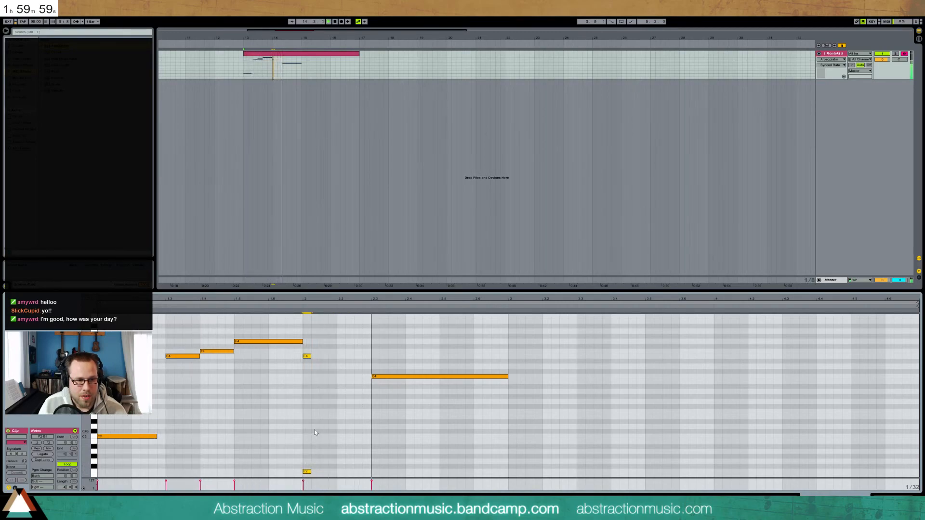
drag(358, 362, 371, 365)
drag(121, 333, 251, 451)
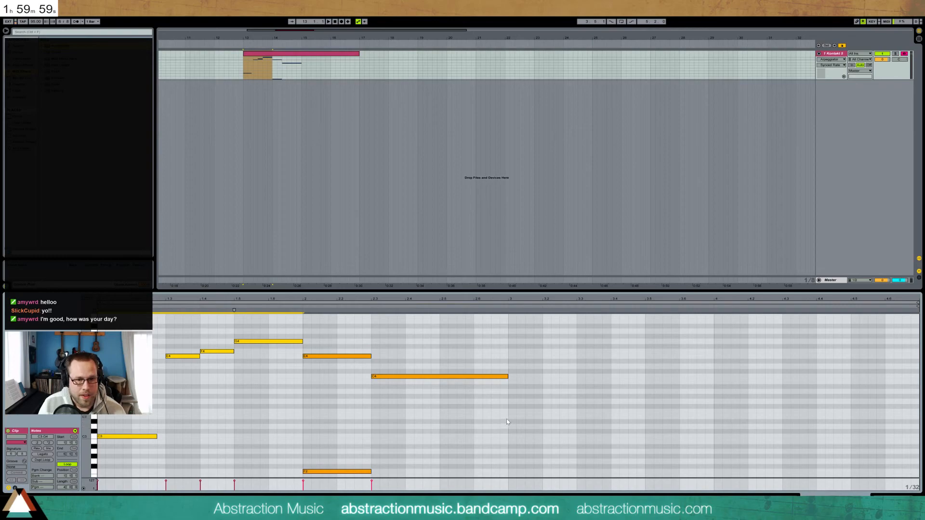
Paste the bar-1 phrase into bar 3 and copy the bar-2 notes into bar 4
click(507, 418)
key(ctrl+v)
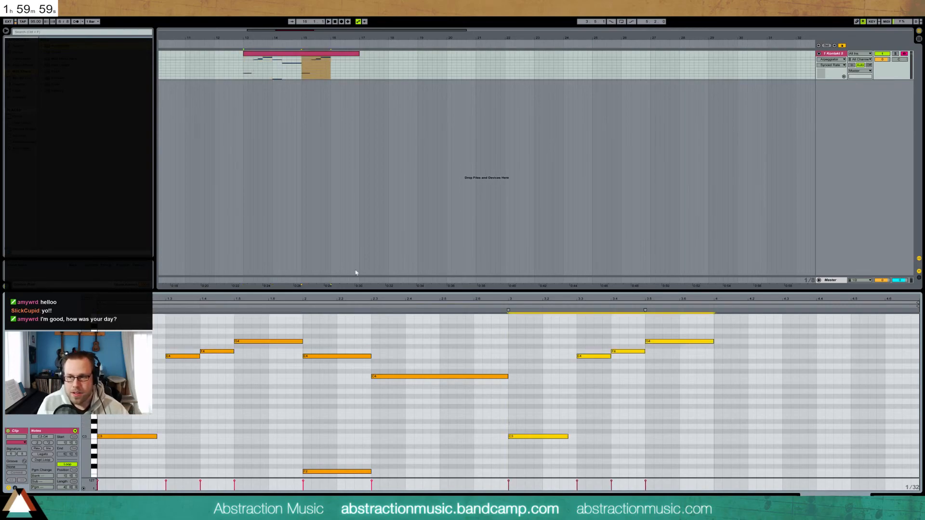
drag(336, 327, 381, 476)
key(ctrl+c)
click(716, 381)
key(ctrl+v)
Transpose the bar-4 notes up, raising the long closing note to C5, and loop the clip to bar 32
click(819, 377)
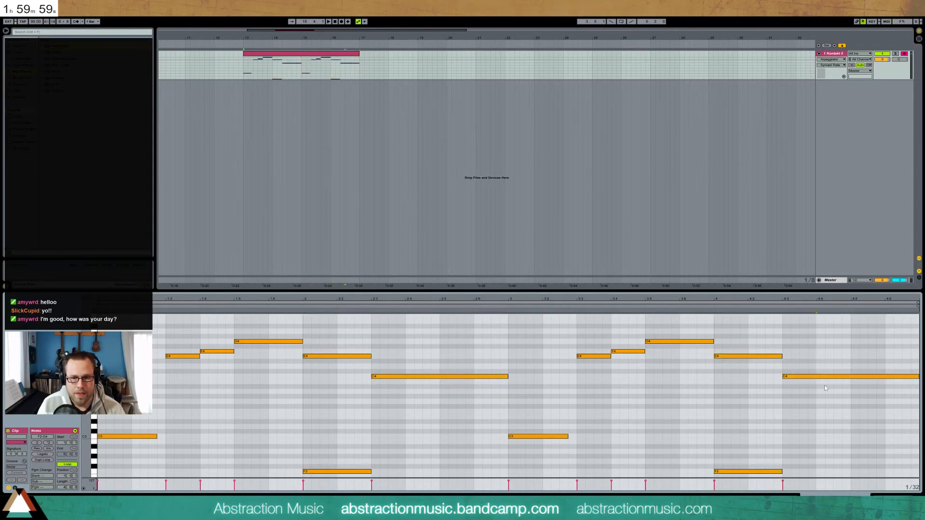
key(Up)
key(Up)
key(Up)
key(Up)
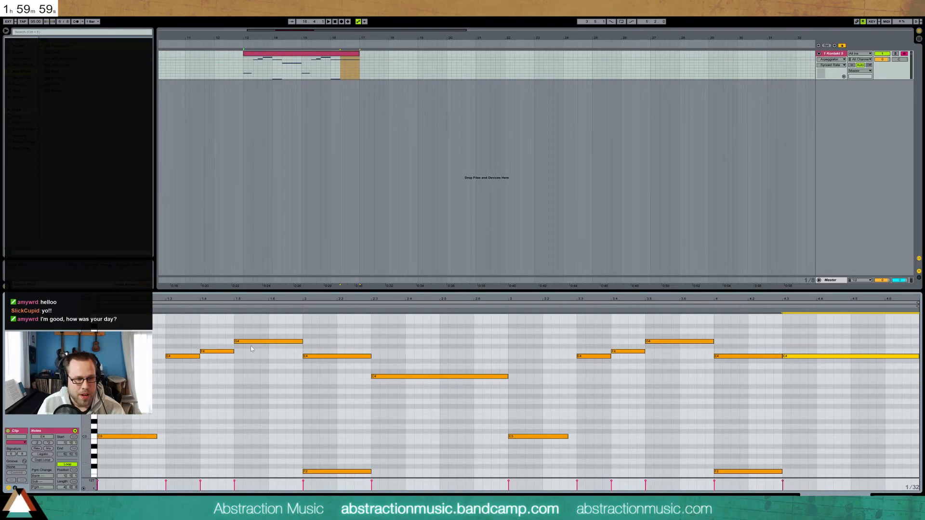
click(263, 342)
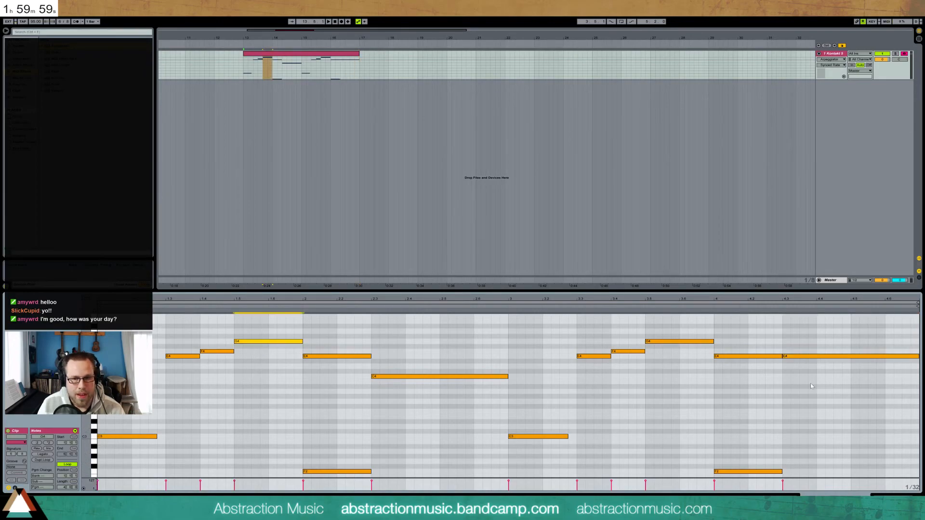
click(837, 357)
key(Up)
key(Up)
key(Up)
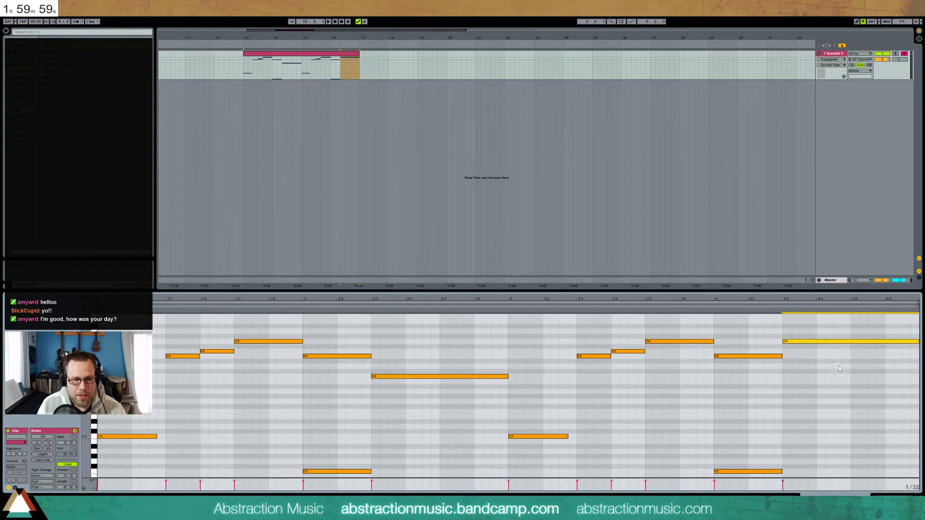
key(Up)
key(Up)
key(Up)
key(Up)
key(Up)
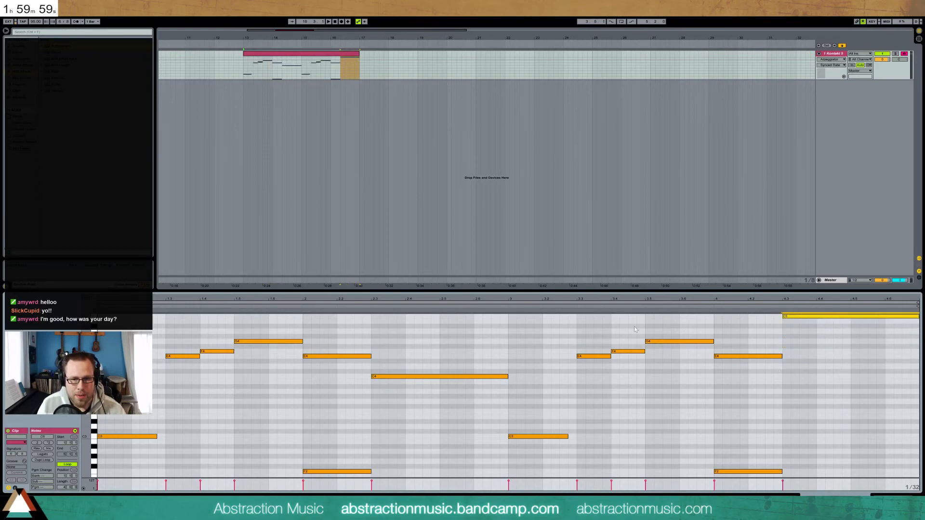
click(565, 305)
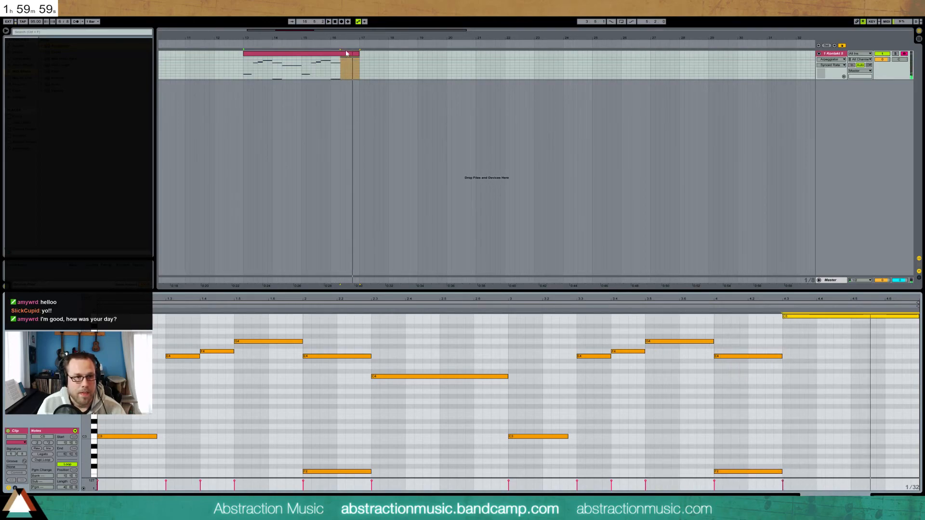
drag(359, 61, 806, 58)
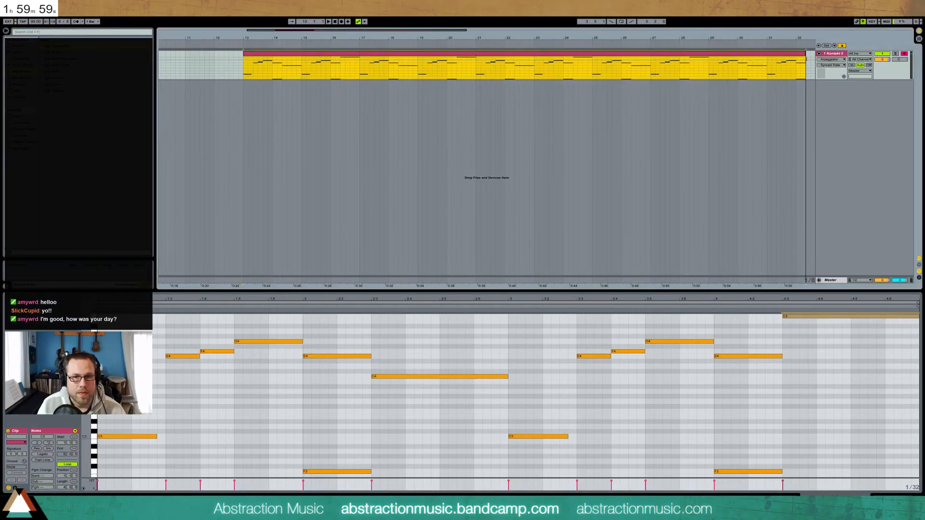
Trim the loop repeats, consolidate them with Ctrl+J, move the clip to bar 5, and play
double_click(387, 30)
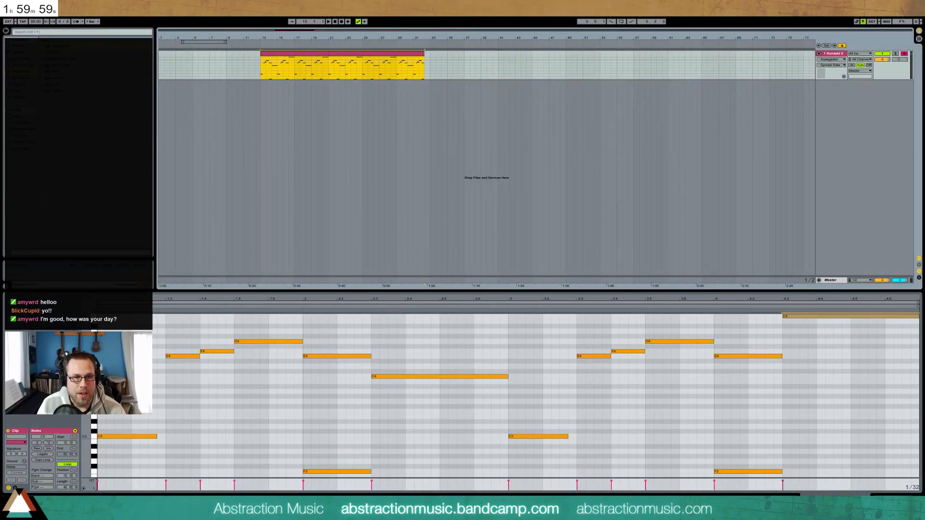
drag(440, 55, 294, 60)
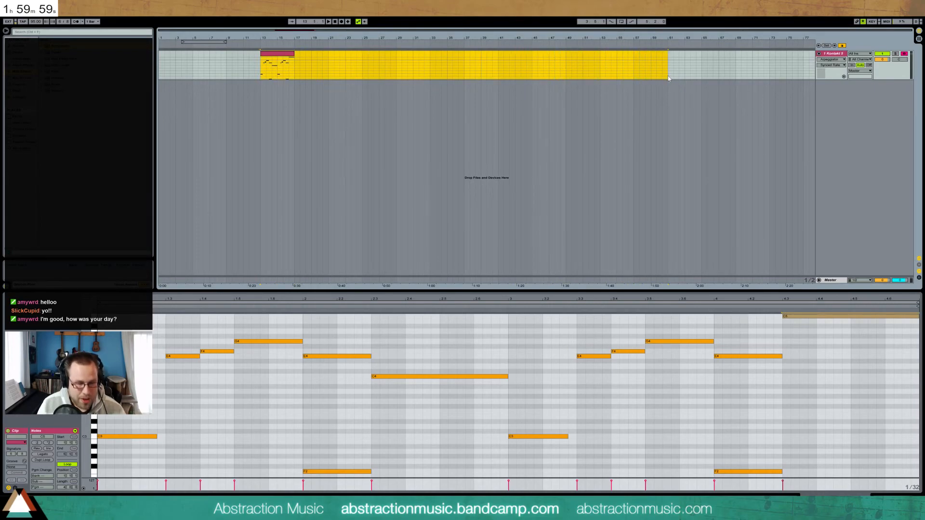
key(ctrl+j)
drag(380, 59, 311, 60)
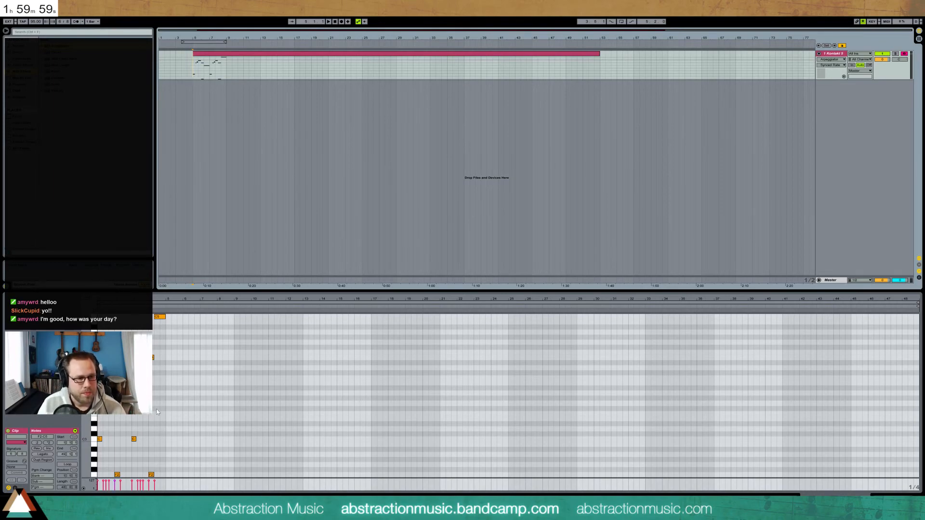
key(space)
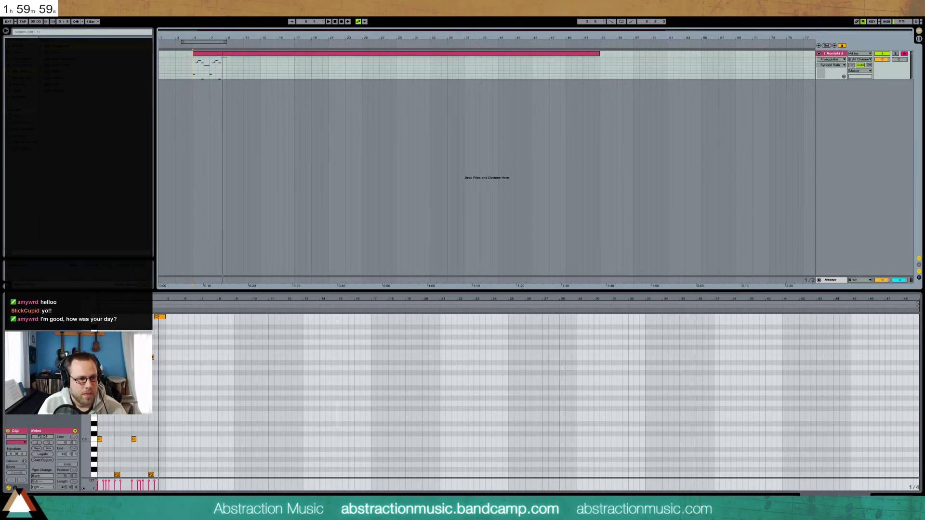
key(plus)
key(plus)
key(plus)
key(plus)
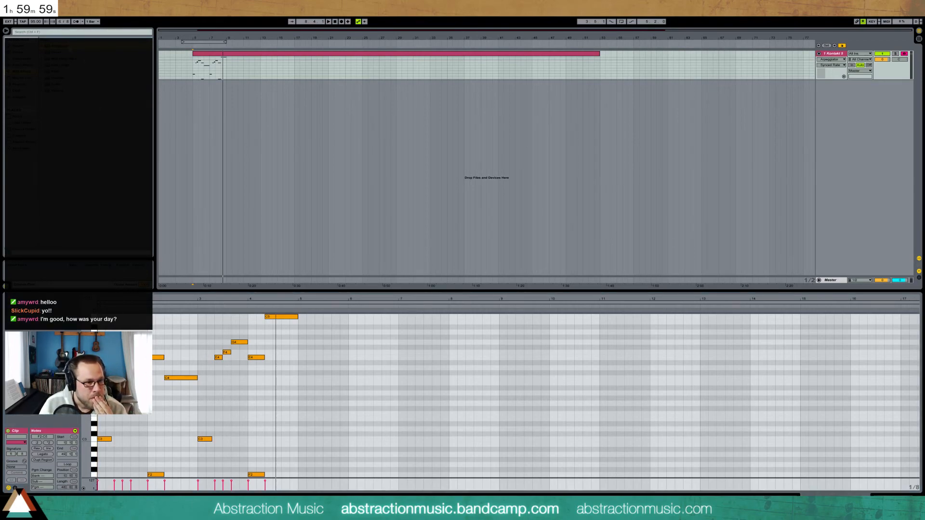
Set the song meter to 7/8 and the clip signature numerator to 7, then play to hear it
text(7)
key(Return)
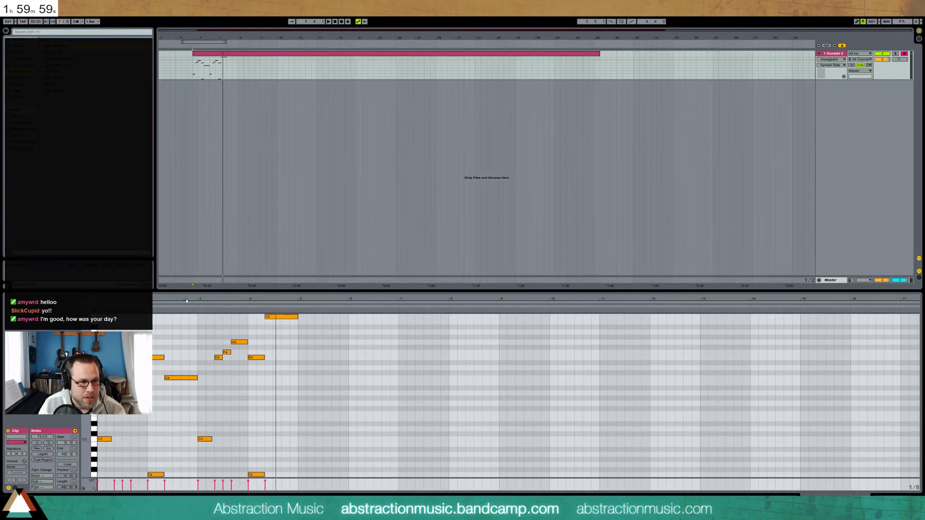
click(11, 454)
text(4)
key(Return)
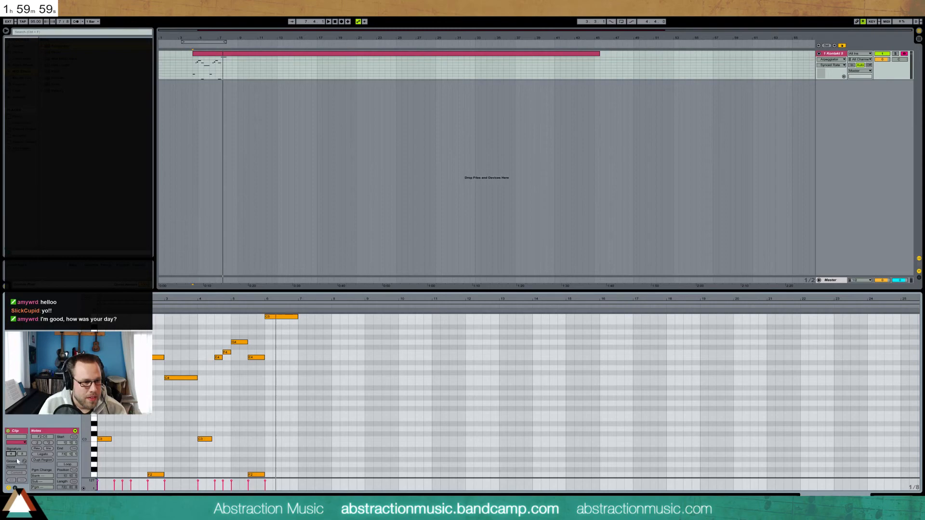
text(7)
key(Return)
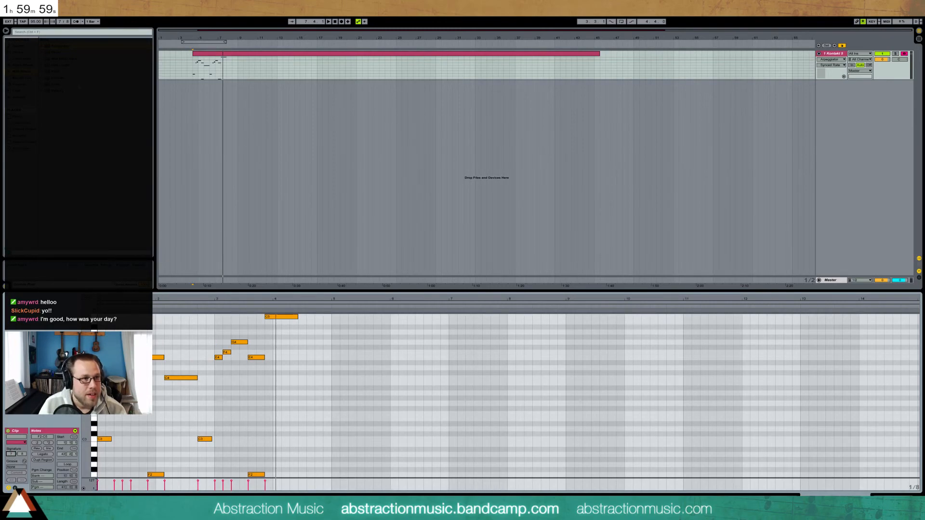
key(space)
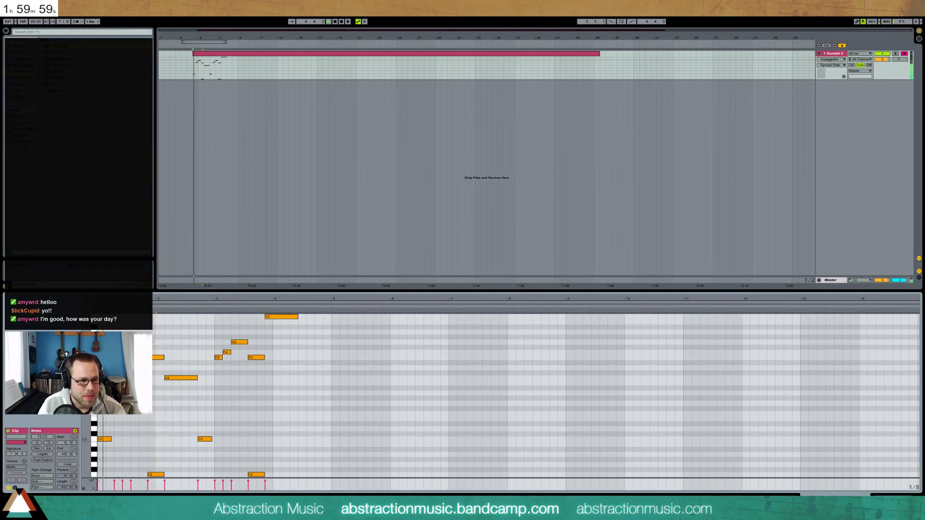
Shift the notes between bars 3 and 5 one step later and replay them
drag(204, 316, 330, 477)
key(Right)
key(Right)
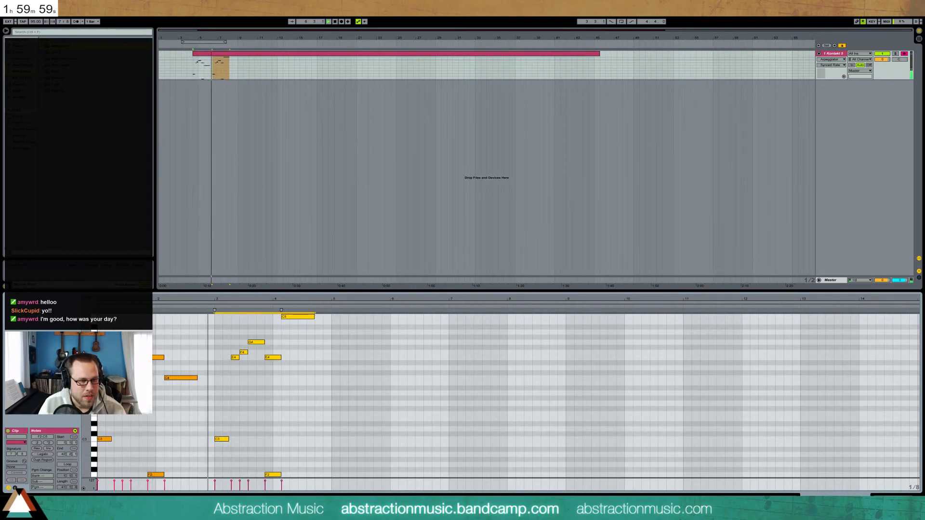
key(Left)
key(space)
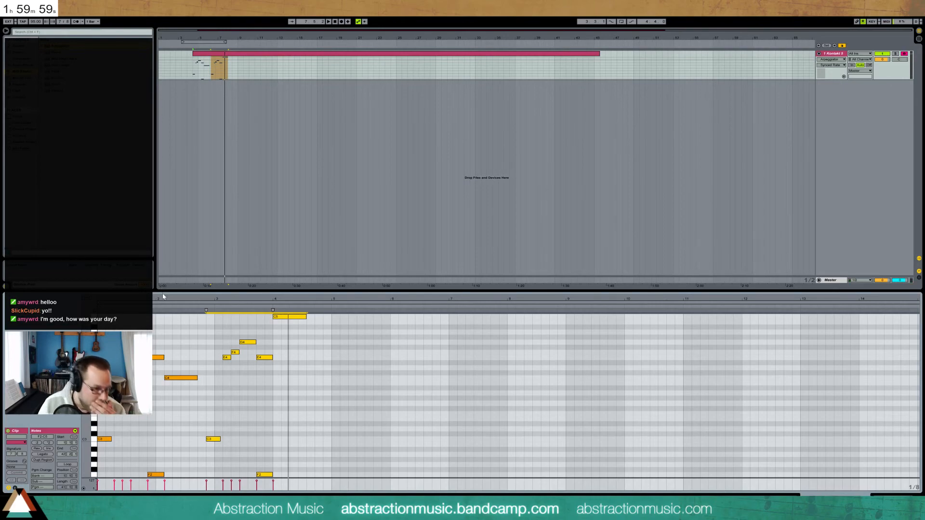
Change the clip meter to 11 beats per bar
click(61, 22)
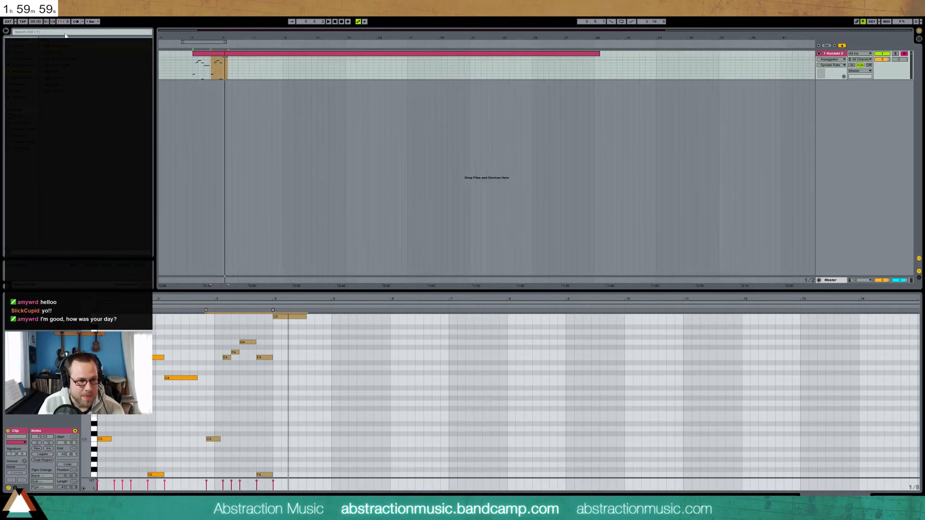
click(14, 456)
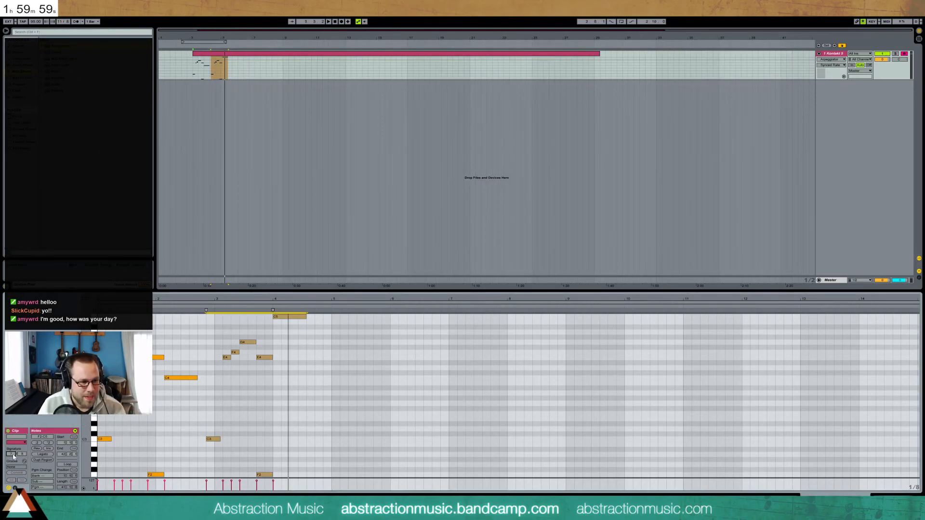
text(11)
key(Return)
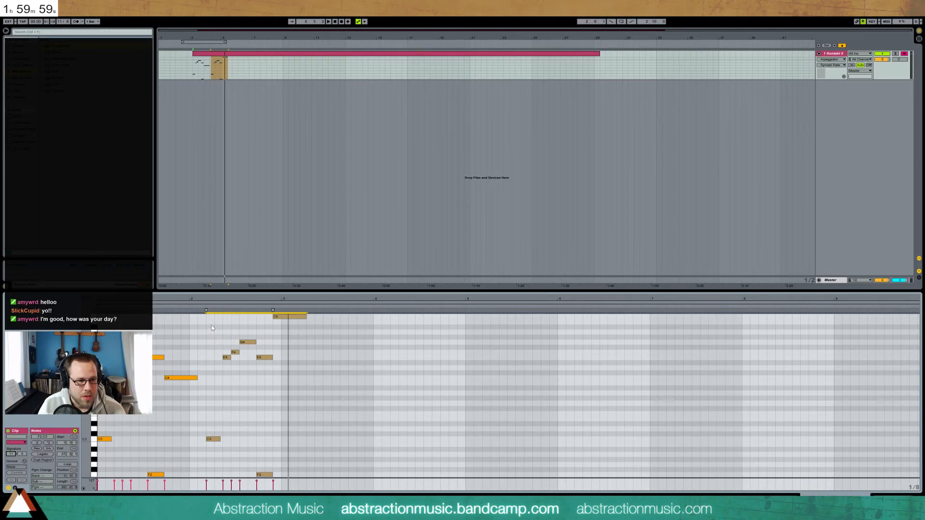
Reselect the second phrase and nudge it one step earlier, then back one step later, while auditioning
click(210, 319)
drag(210, 319, 306, 476)
key(Left)
key(space)
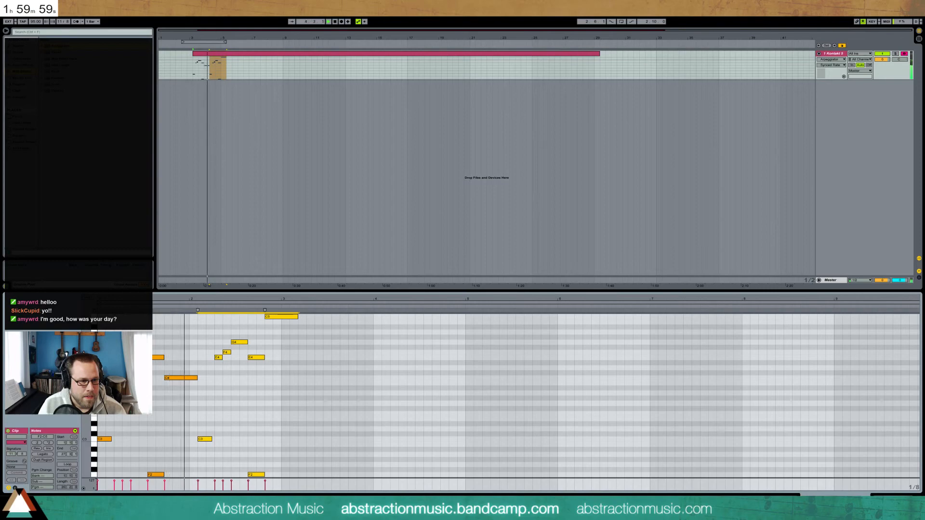
key(Right)
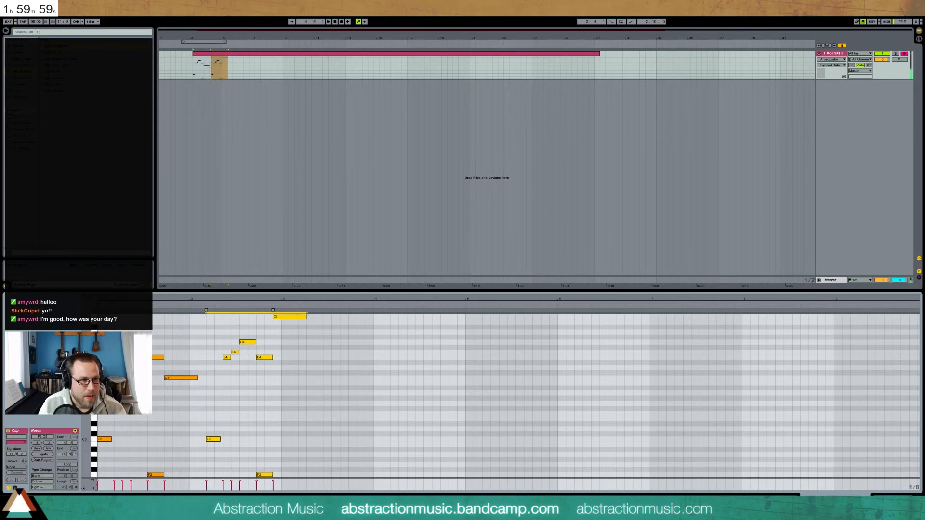
Set both the song and the clip time signatures to 13/8 and play the phrase
click(60, 22)
text(13)
key(Return)
click(11, 454)
text(13)
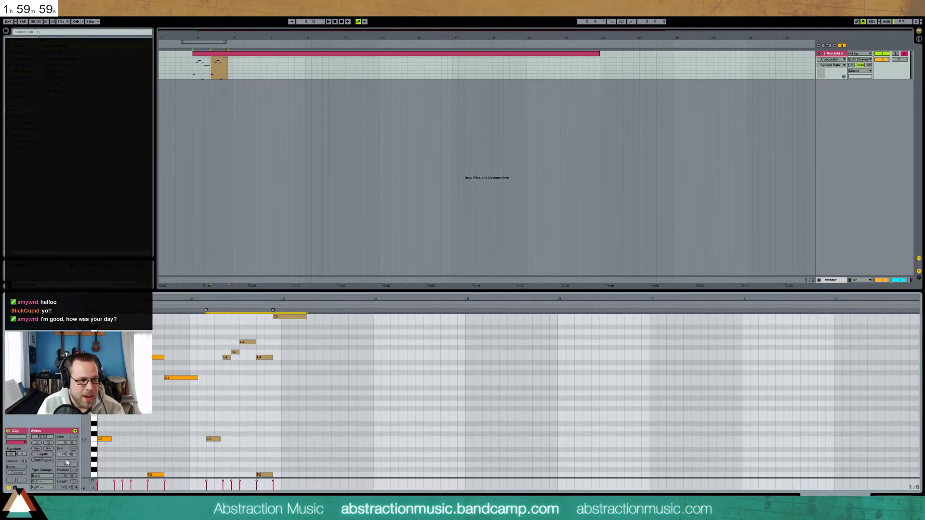
key(Return)
key(space)
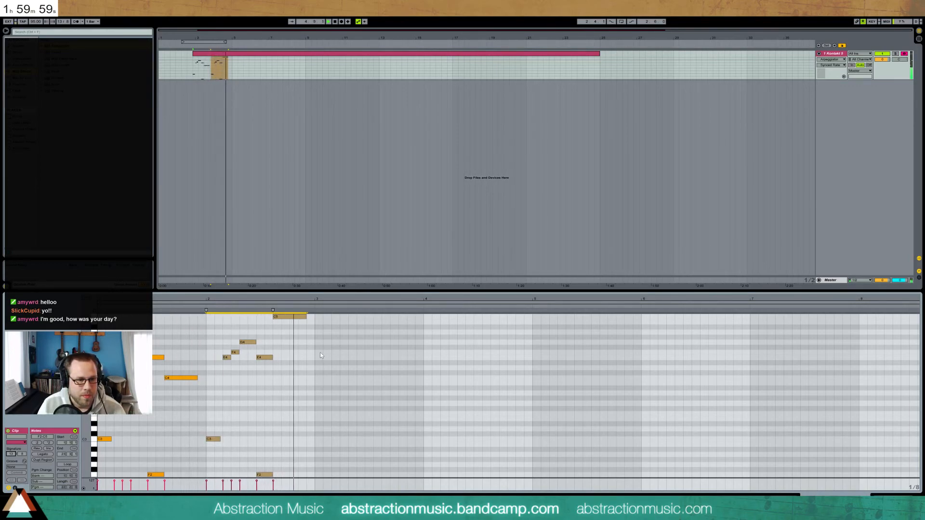
Add a slightly shortened C3 note at bar 3 and duplicate the E4–F4–G4–E4 run after itself
double_click(317, 439)
double_click(320, 438)
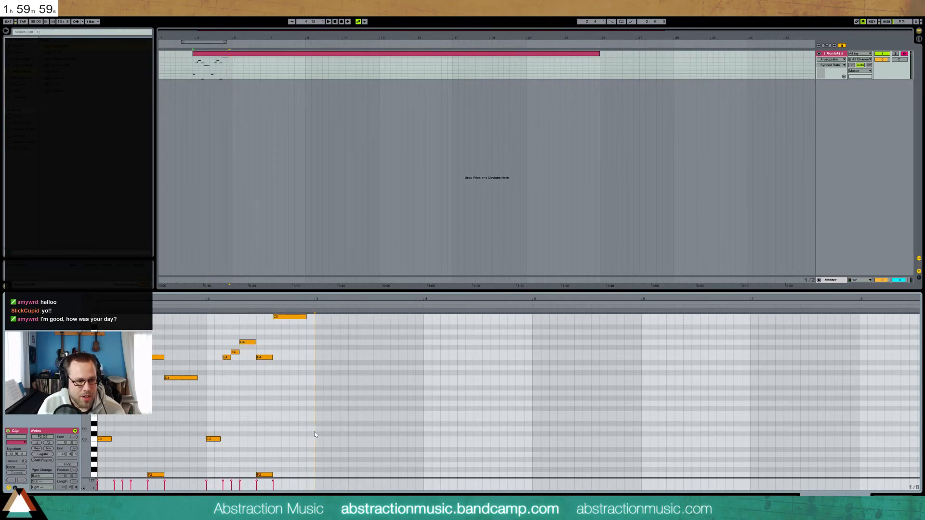
double_click(317, 439)
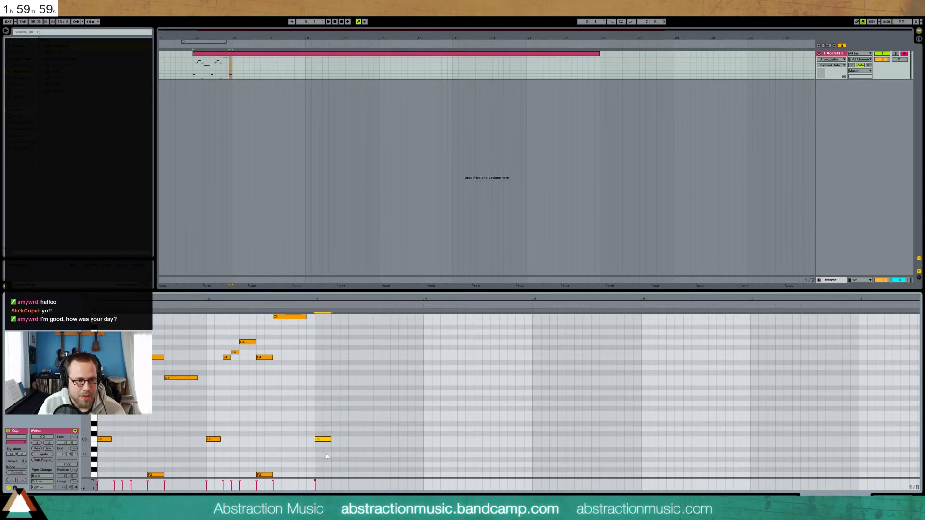
drag(331, 439, 329, 439)
drag(224, 338, 264, 366)
key(ctrl+d)
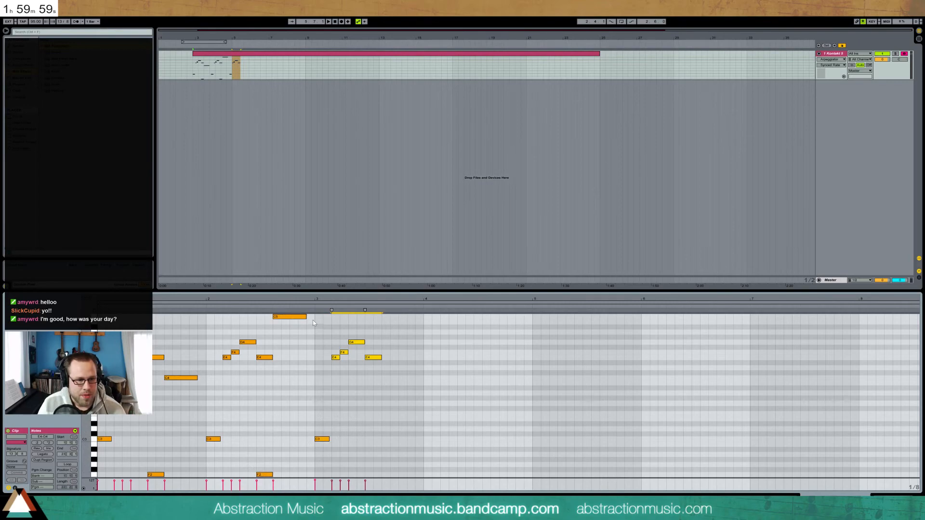
Loop the clip over bars 1–2, try the C5 an octave lower and restore it, then select the G4–F4–E4–C3 notes
drag(312, 317, 100, 485)
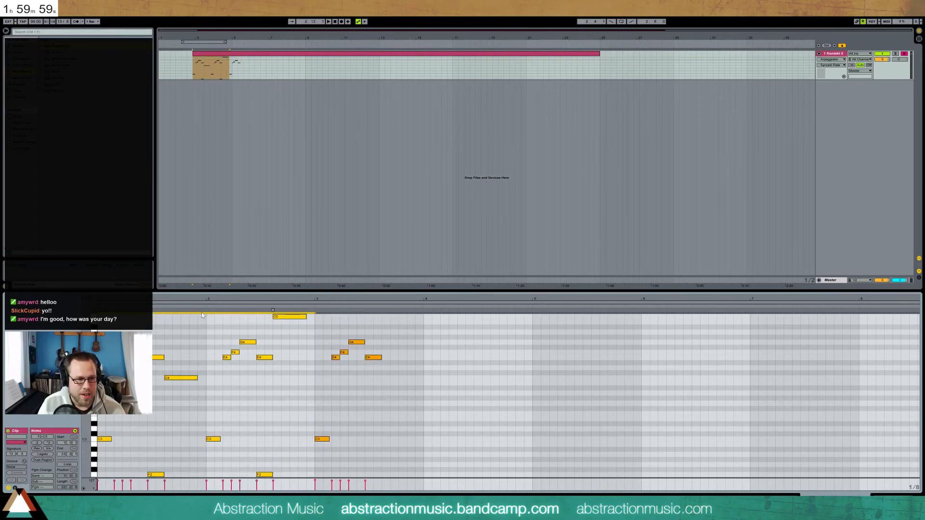
key(ctrl+l)
drag(210, 317, 311, 484)
drag(291, 342, 279, 313)
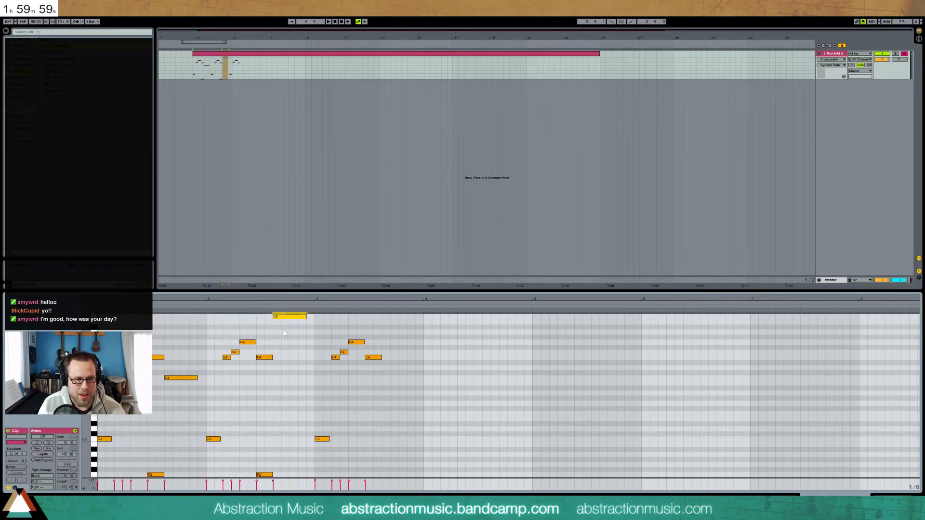
key(shift+Down)
key(shift+Up)
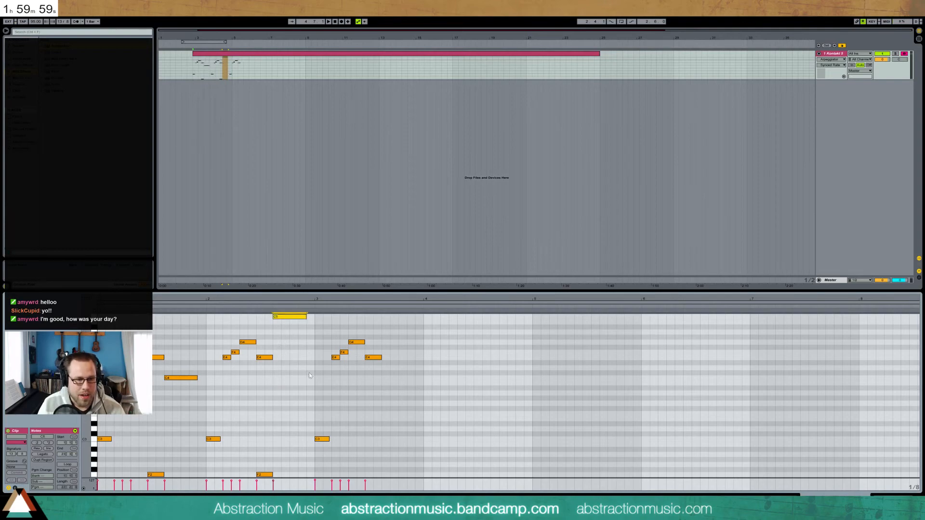
drag(318, 319, 379, 456)
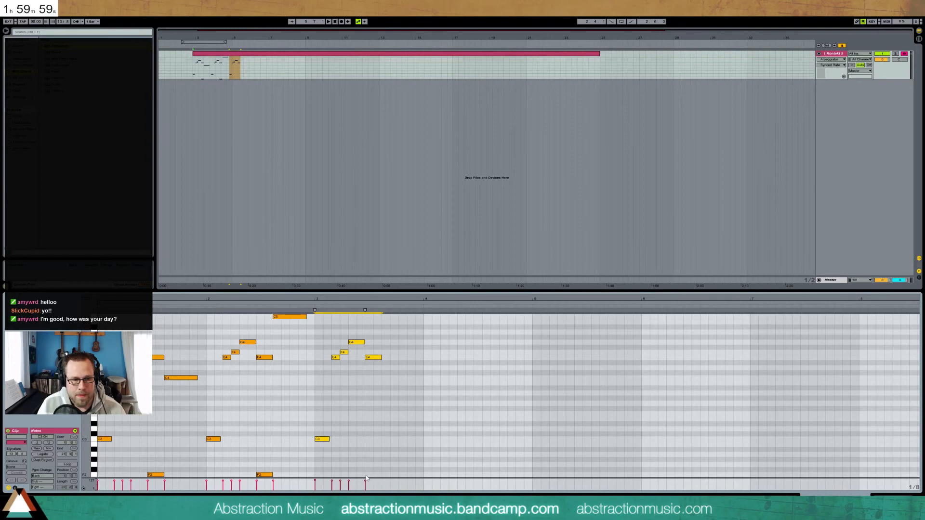
Draw F2 bass notes around bar 3¾ and a long G2 at bar 4, then play from bar 3
drag(366, 474, 380, 475)
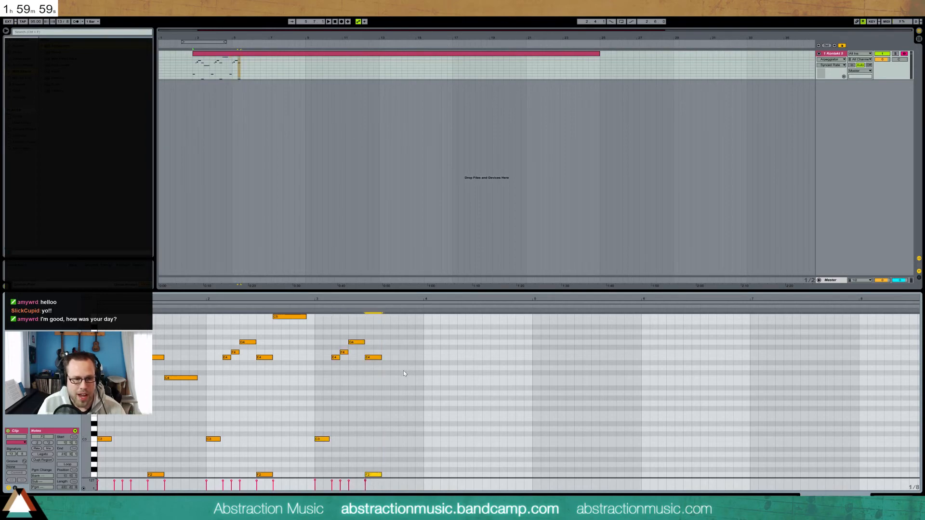
drag(381, 475, 388, 475)
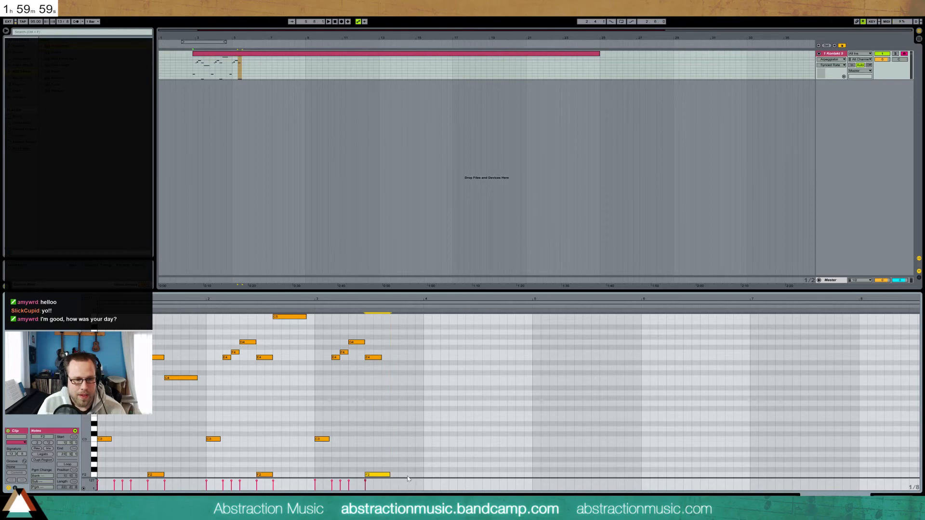
click(415, 475)
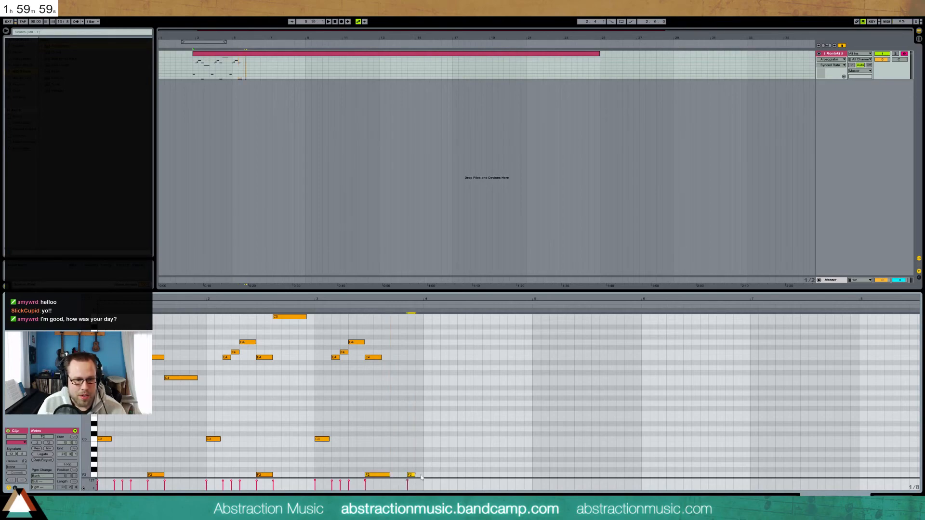
drag(424, 464, 473, 465)
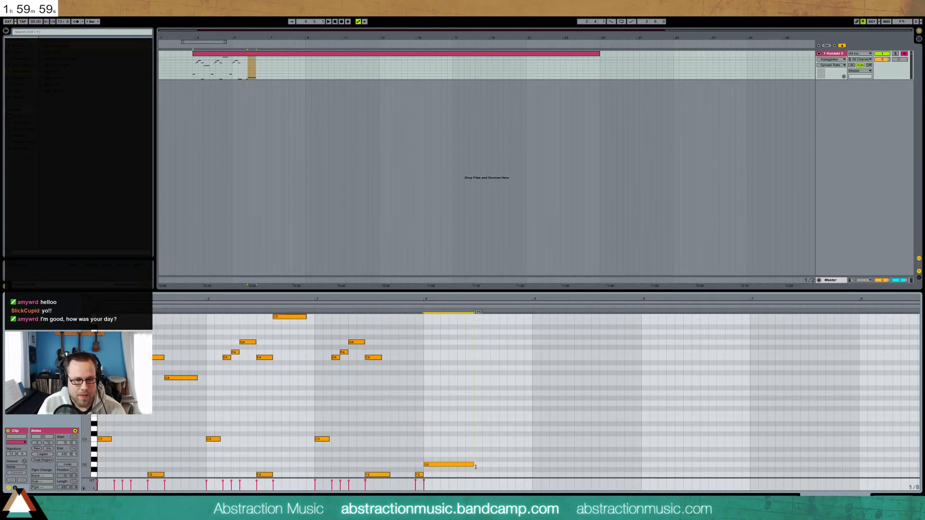
click(331, 305)
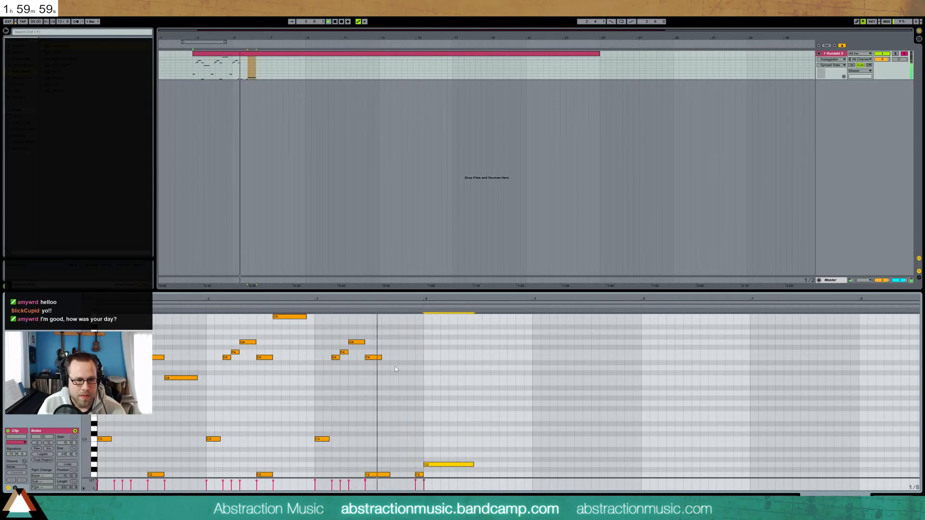
Draw a C4, short D4 and E4, and a long D4 melody note at bar 4
drag(384, 378, 405, 378)
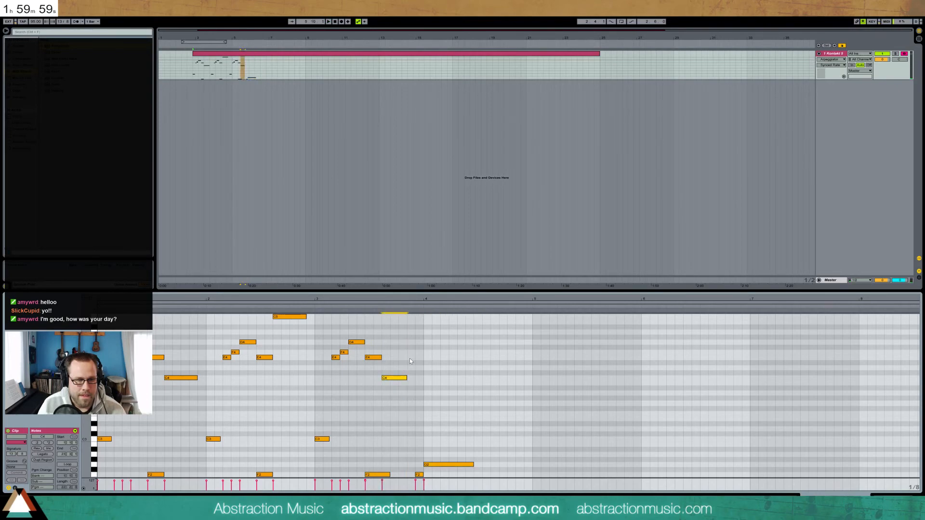
click(409, 368)
click(417, 358)
drag(427, 368, 471, 371)
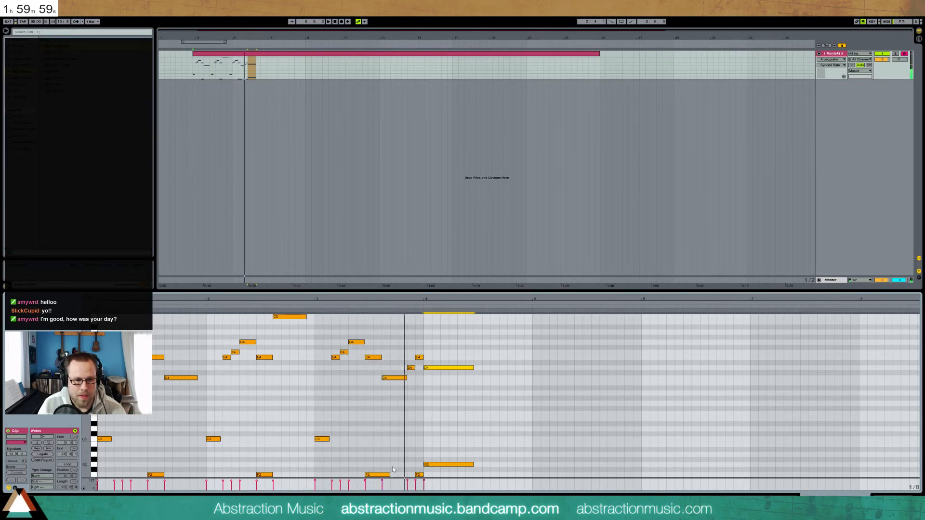
Shorten both F2 bass notes and raise the last one to F3, auditioning the phrase
drag(391, 476, 378, 474)
click(364, 313)
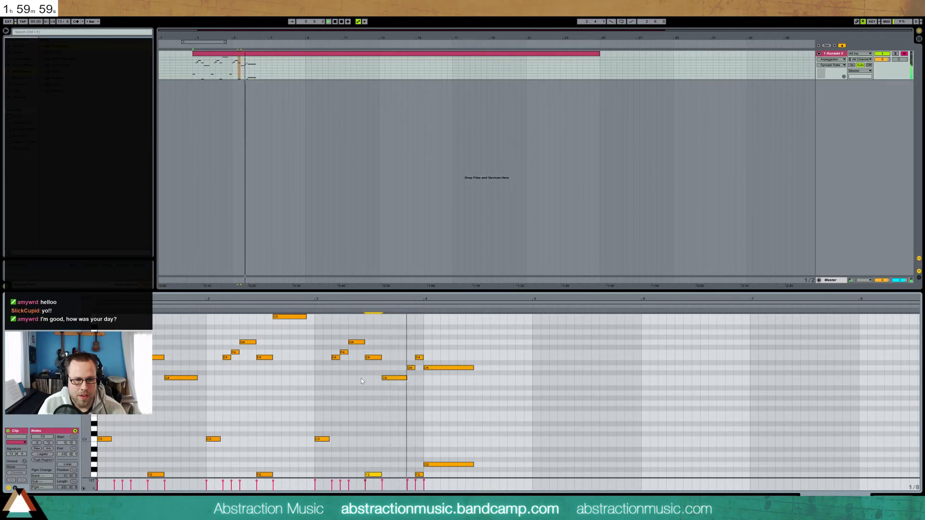
key(space)
double_click(419, 476)
key(ctrl+z)
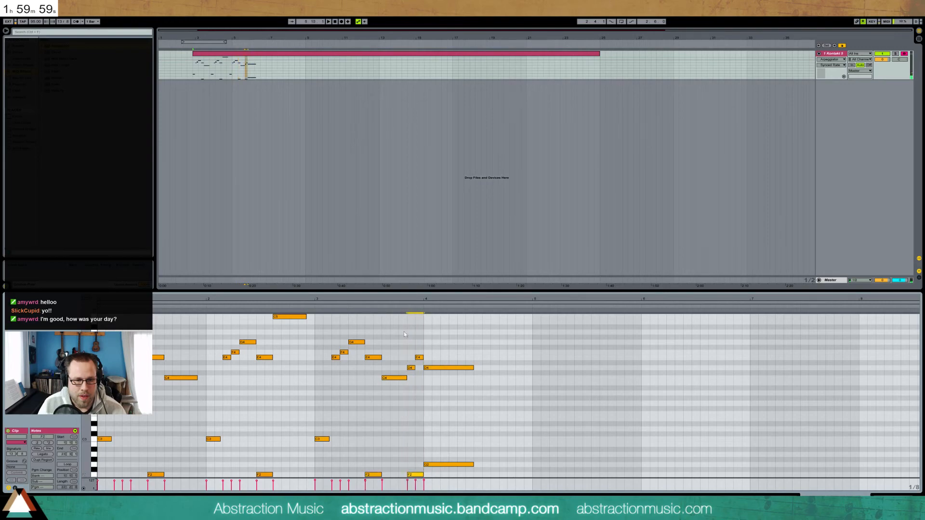
drag(423, 476, 415, 475)
key(space)
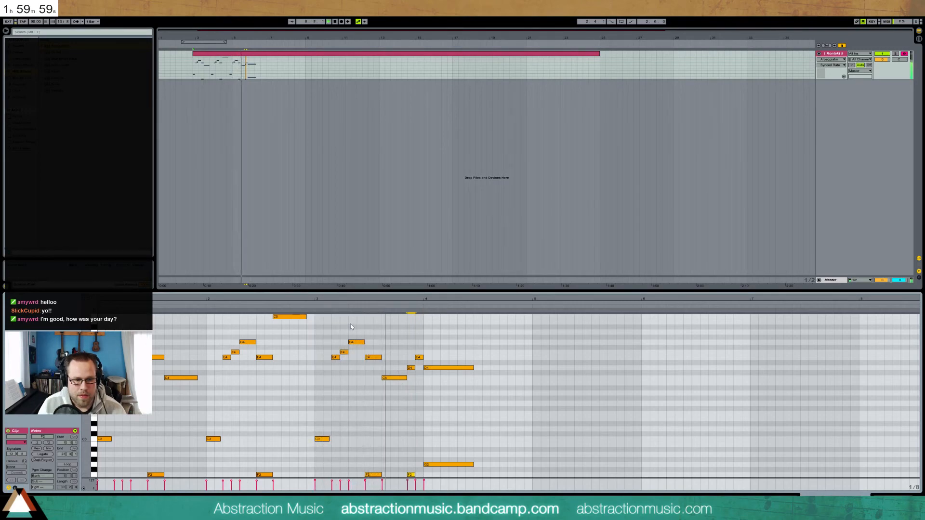
key(space)
drag(411, 475, 411, 414)
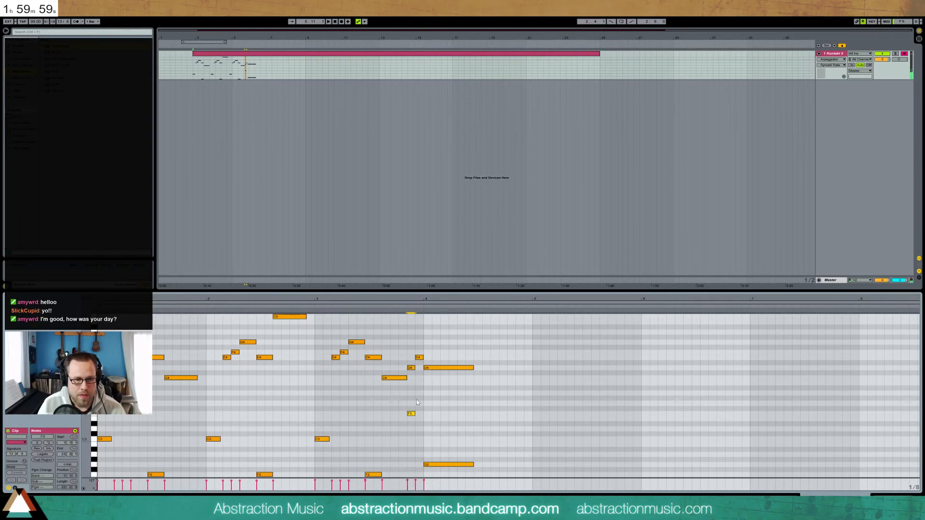
key(space)
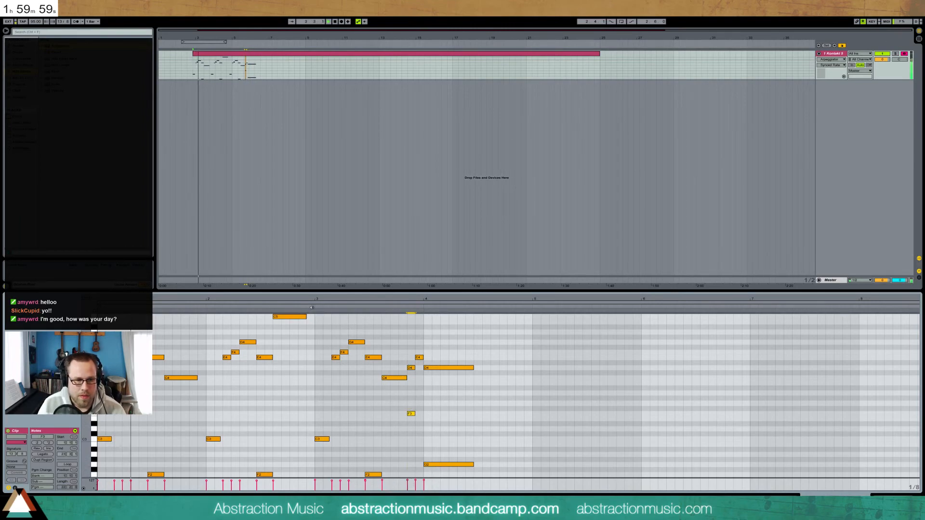
Set the global quantization to None and delete the F3 note
click(92, 22)
click(95, 28)
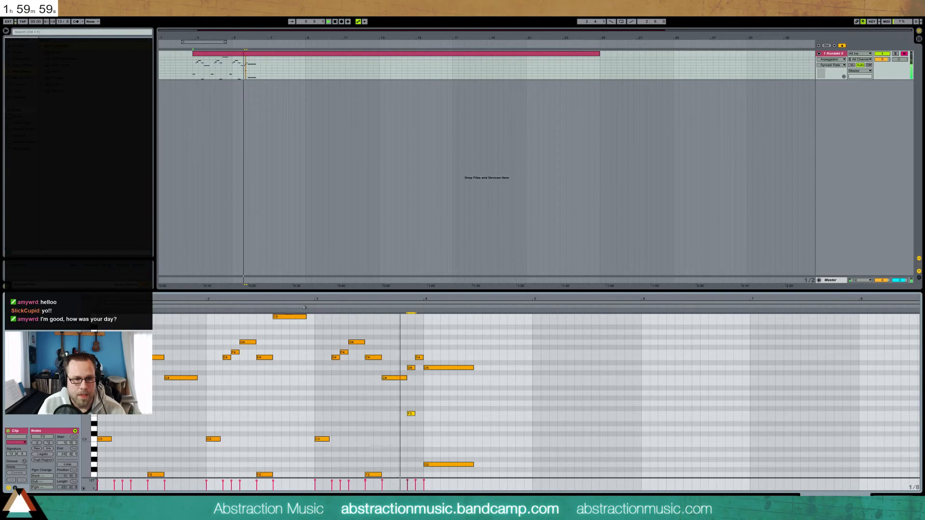
key(space)
key(Delete)
click(311, 306)
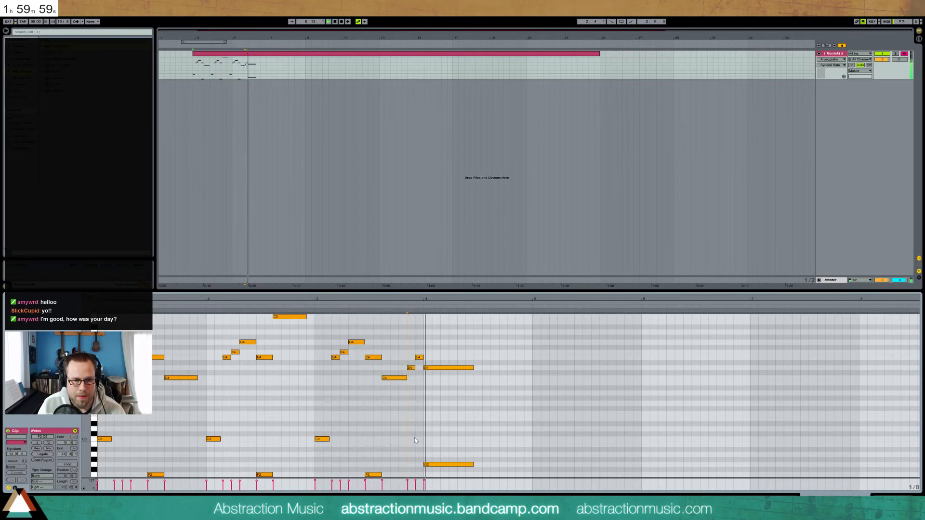
Nudge the D4 and E4 notes one grid step earlier and replay from bar 3
click(407, 378)
key(space)
drag(407, 377, 417, 355)
key(Left)
click(413, 357)
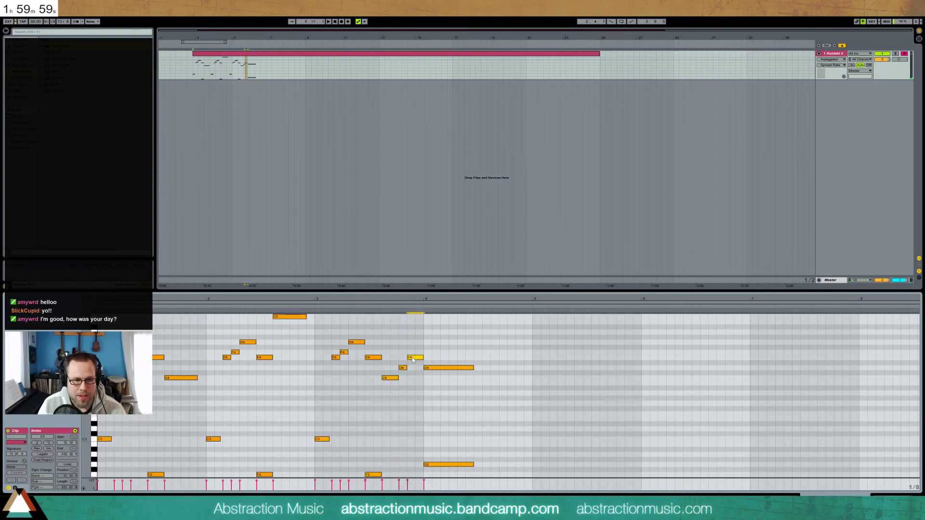
click(379, 307)
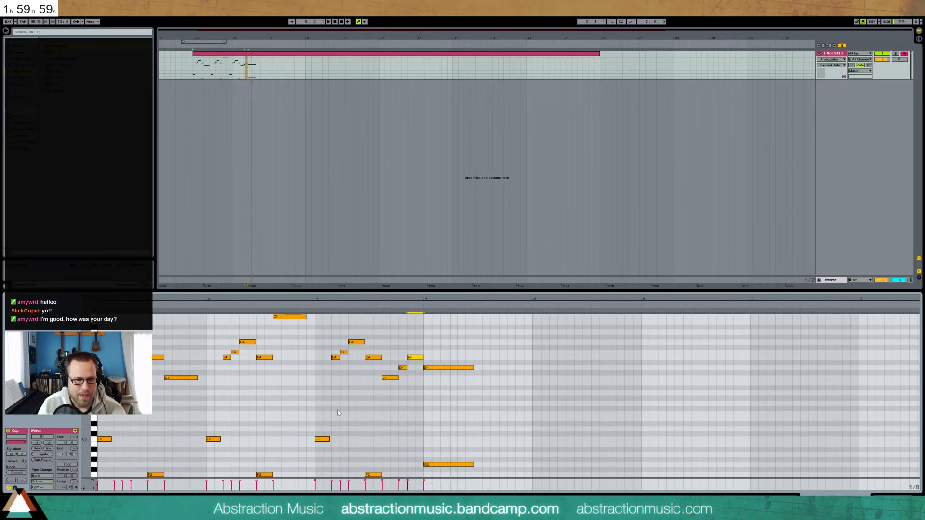
click(311, 304)
click(311, 306)
click(316, 324)
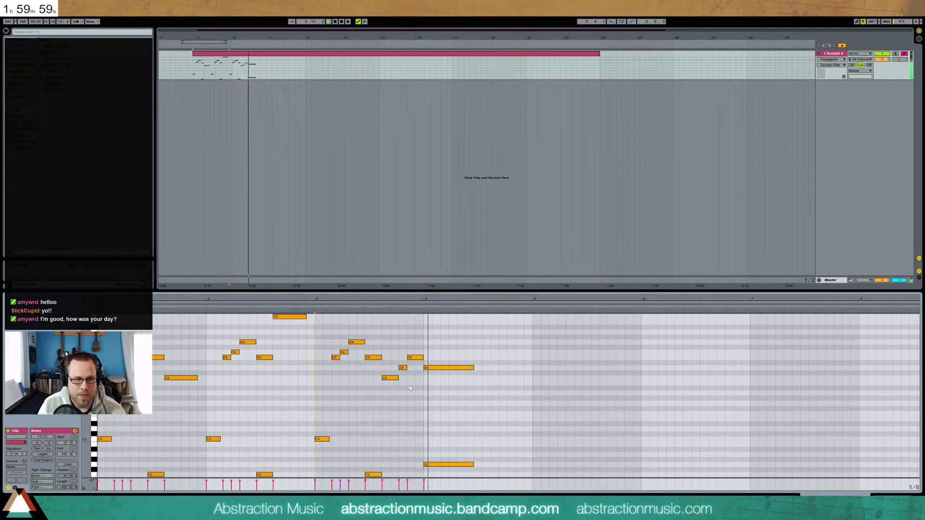
key(space)
Lengthen the C4 note, start the E4 slightly later, and halve the G2 bass note
drag(399, 377, 407, 377)
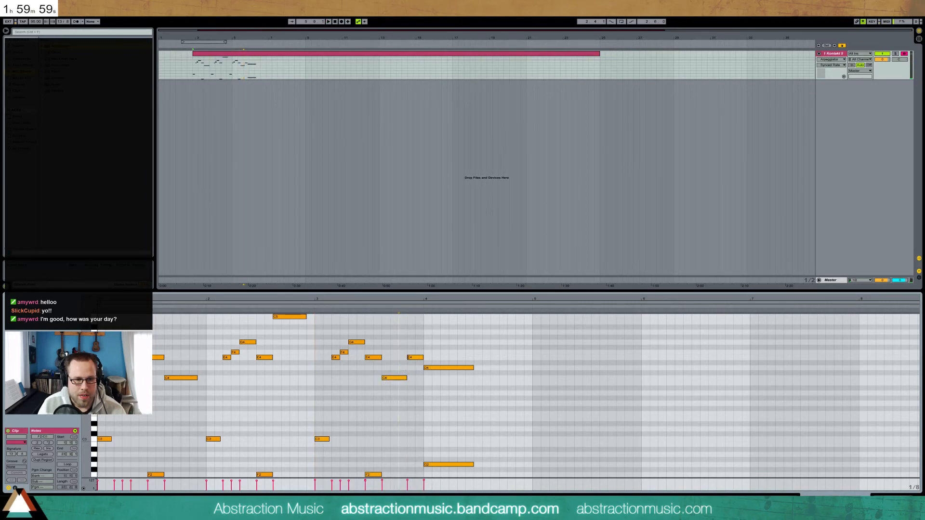
mouse_move(408, 358)
mouse_down()
mouse_move(415, 379)
mouse_move(414, 358)
mouse_up()
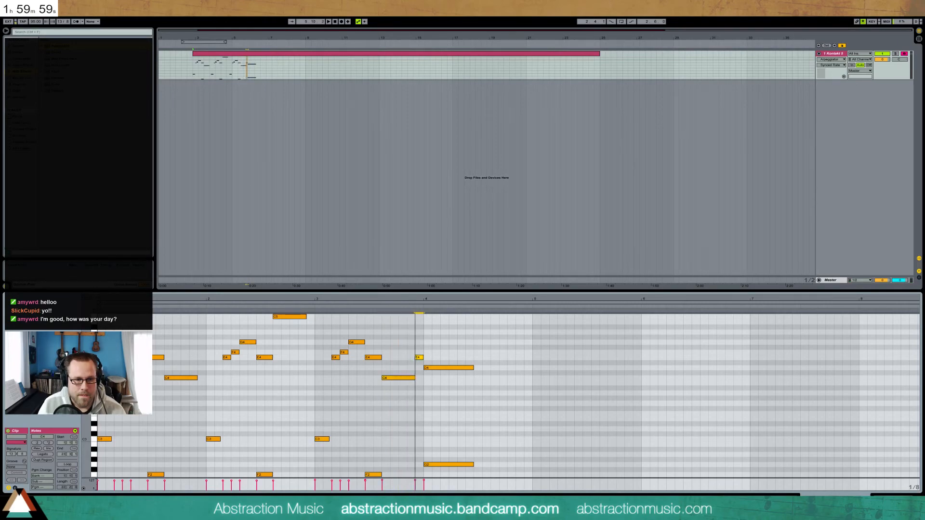
mouse_move(473, 465)
mouse_down()
mouse_move(448, 466)
mouse_move(458, 465)
mouse_up()
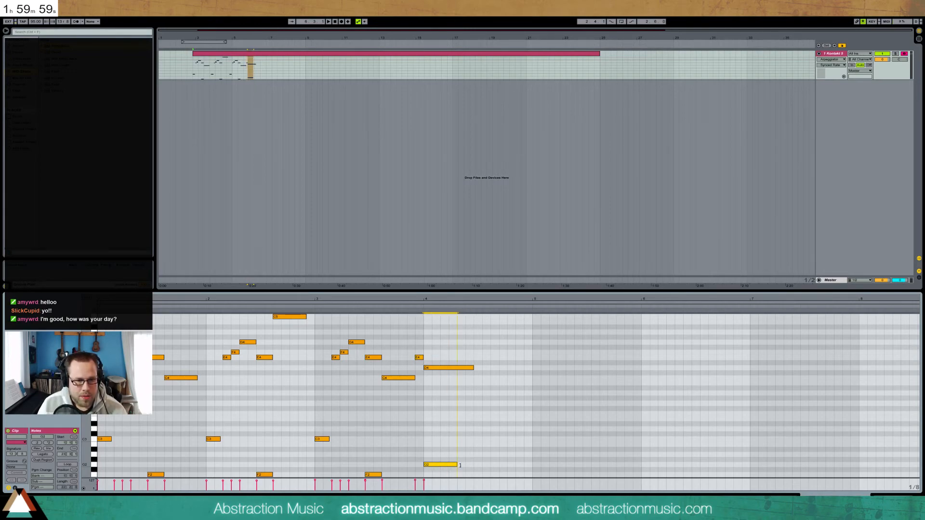
Draw a D3 bass note, then D4, C4, B3 melody notes leading to a long A3 at bar 5
mouse_move(450, 429)
mouse_down()
mouse_move(473, 397)
mouse_move(448, 368)
mouse_move(469, 367)
mouse_up()
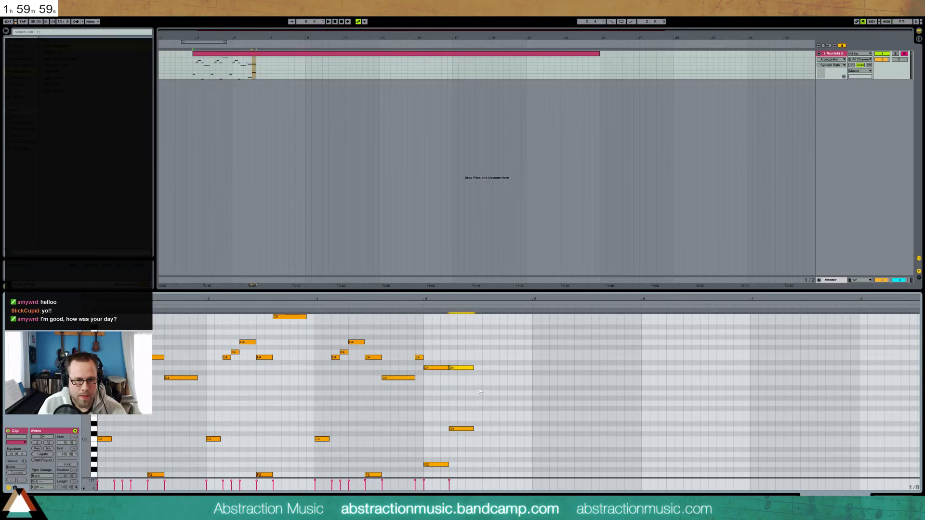
click(501, 367)
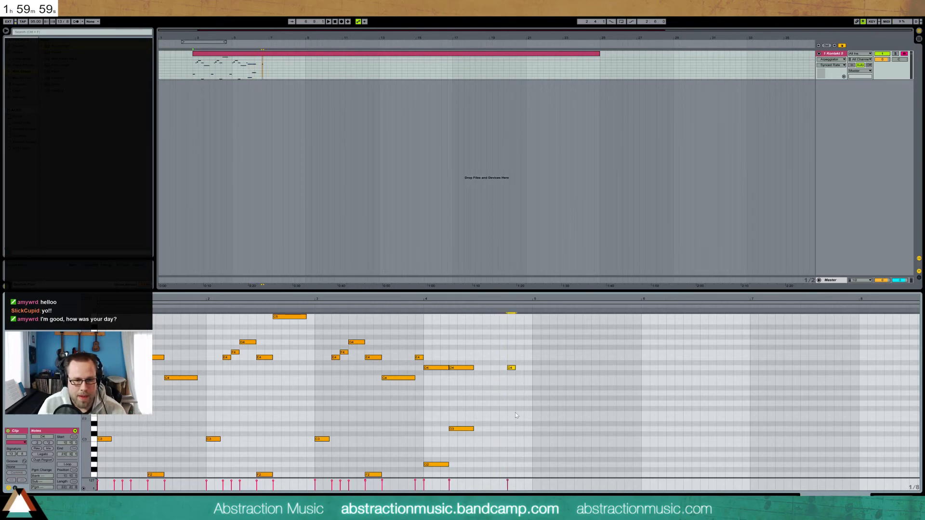
click(517, 378)
click(528, 383)
drag(537, 392, 567, 393)
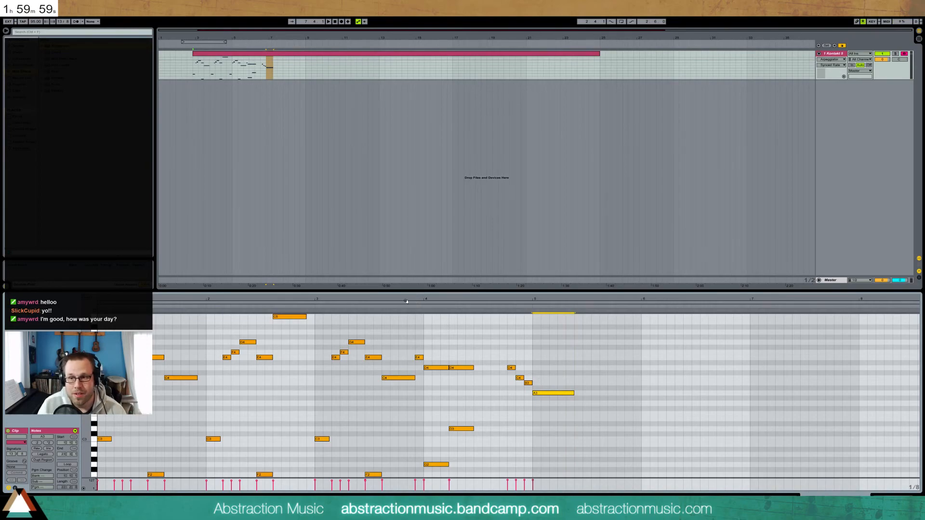
key(alt+Tab)
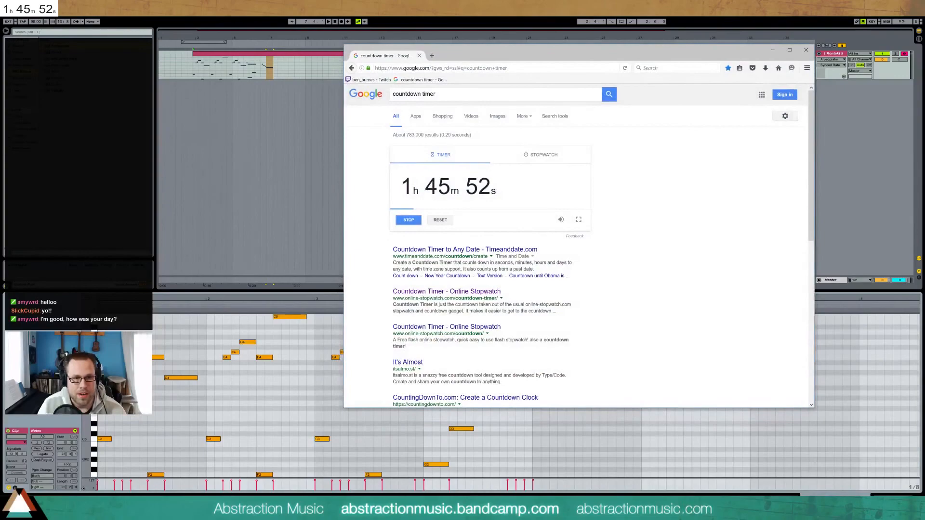
key(alt+Tab)
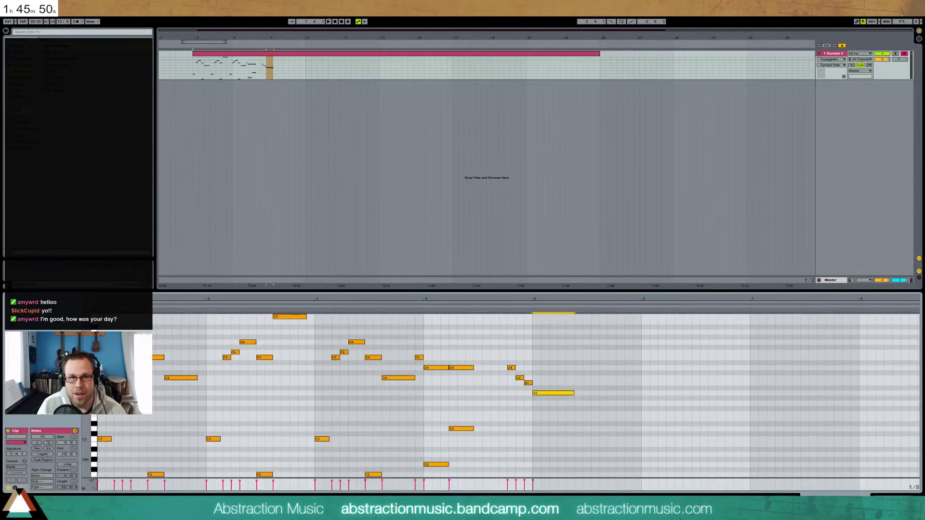
Replay the clip and slightly adjust a D4 note near bar 4
key(space)
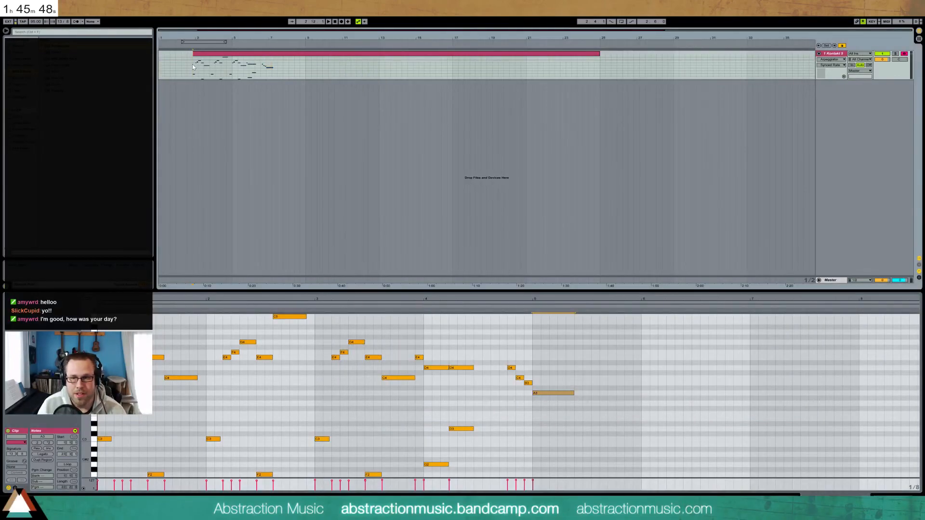
key(space)
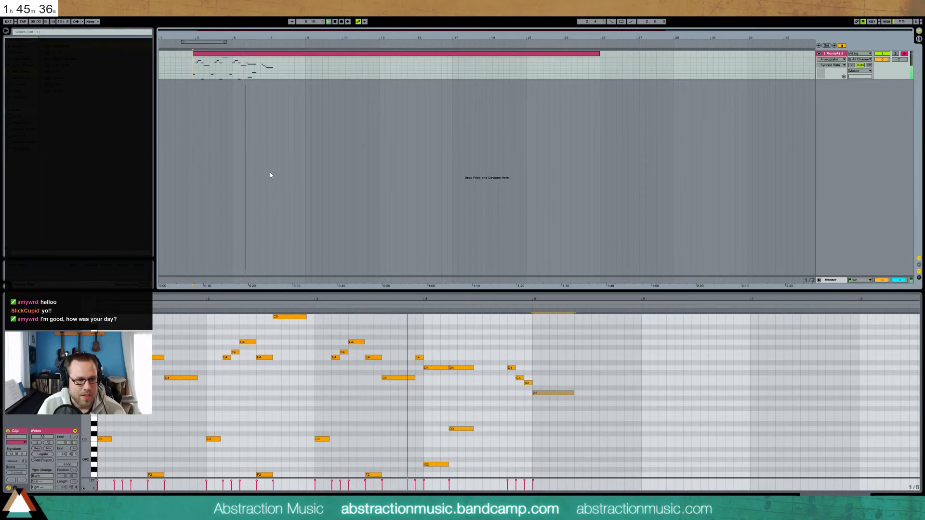
scroll(430, 400, down, 3)
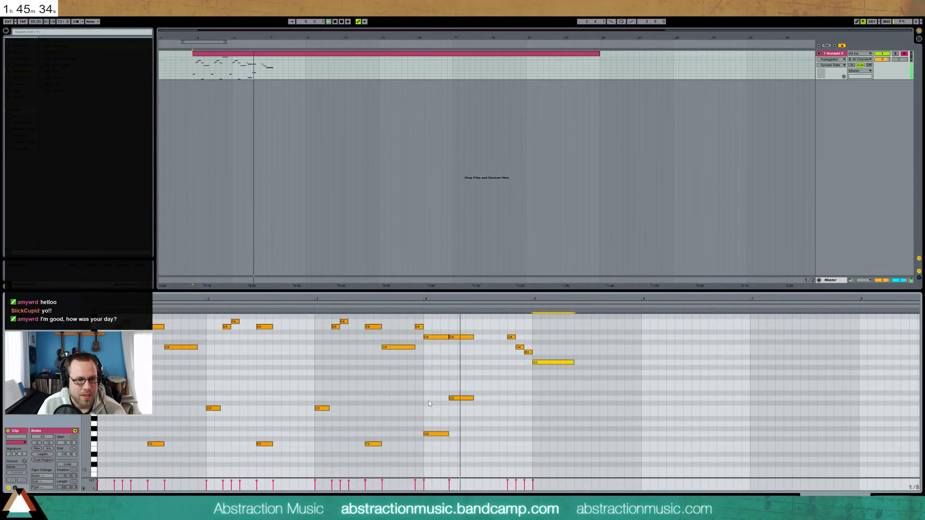
scroll(427, 391, up, 2)
key(space)
drag(415, 368, 414, 367)
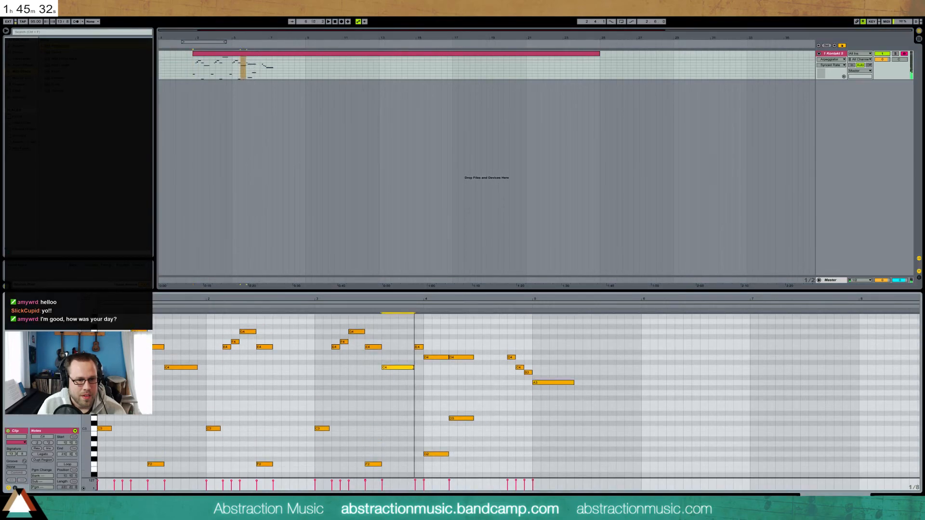
click(407, 312)
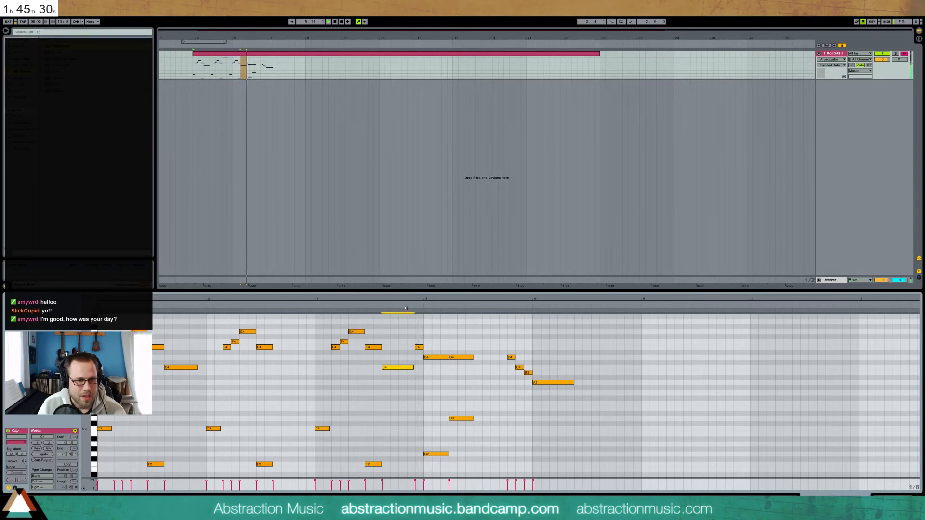
key(space)
Nudge the D4 and D3 notes one eighth later, then select the bar-4 D4 and G2 notes
drag(462, 333, 471, 437)
key(Right)
drag(438, 345, 438, 451)
drag(443, 329, 436, 466)
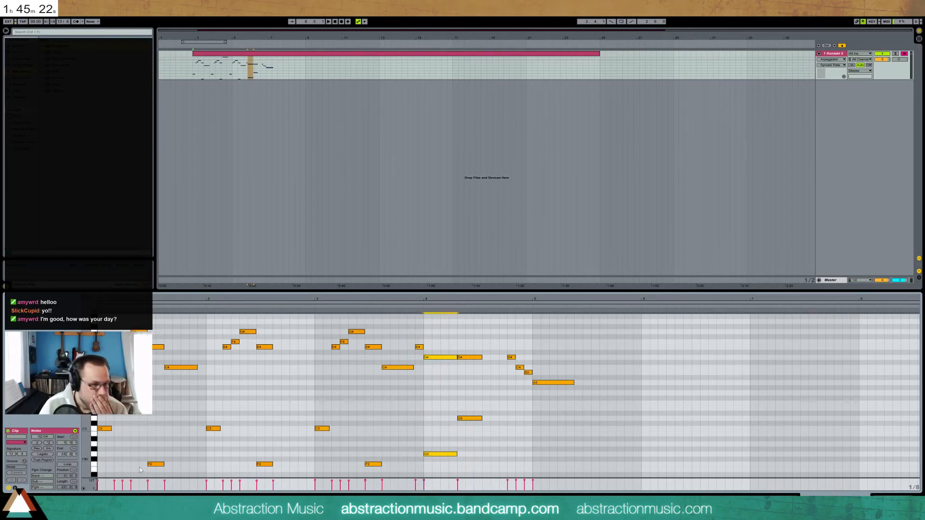
click(11, 455)
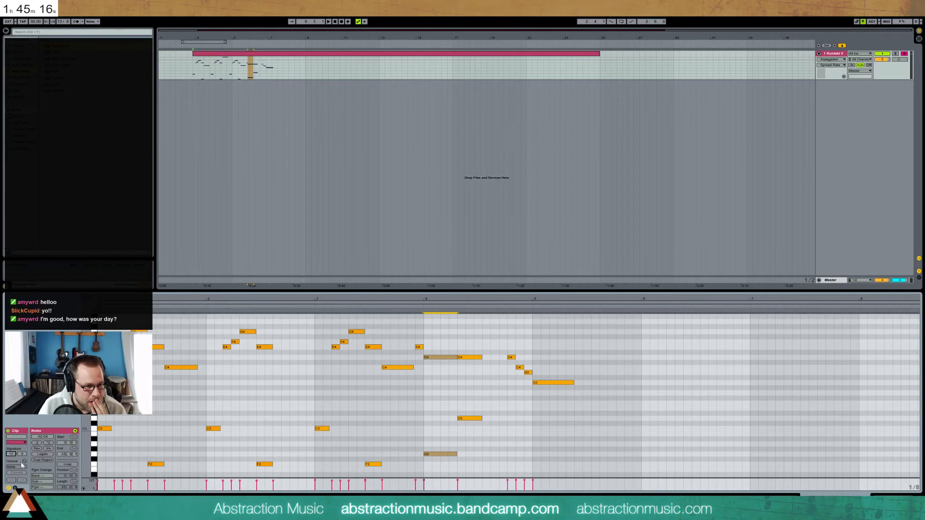
key(space)
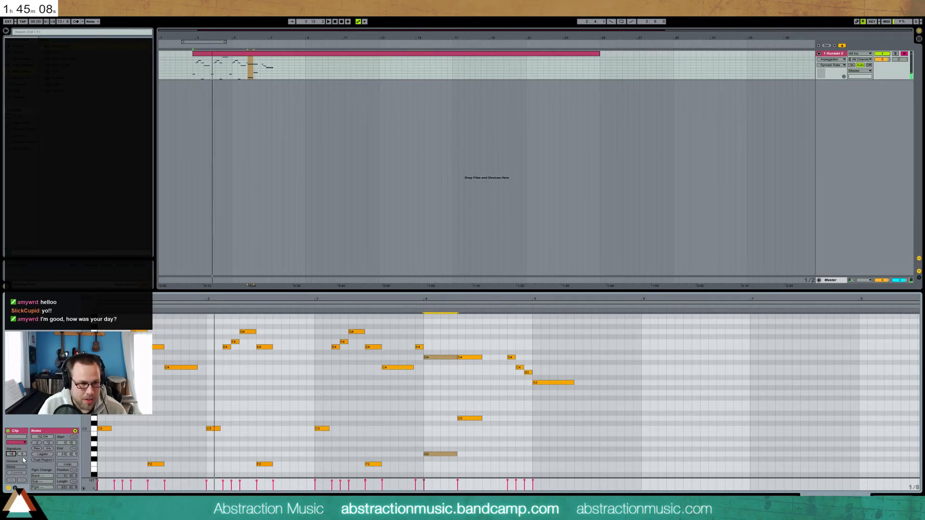
key(Up)
Push the notes from bar 2 onward one grid step later, then the notes from bar 3 one more
drag(207, 325, 648, 474)
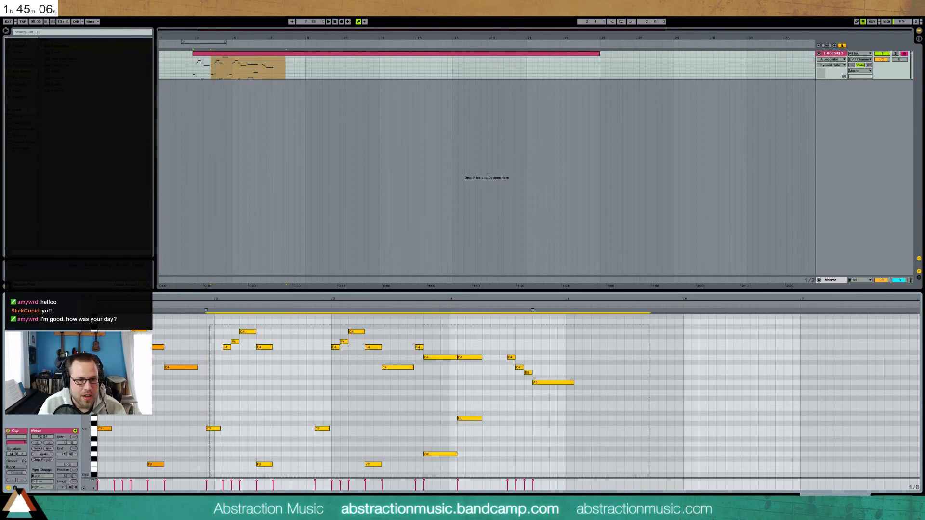
key(Right)
drag(331, 332, 728, 477)
key(Right)
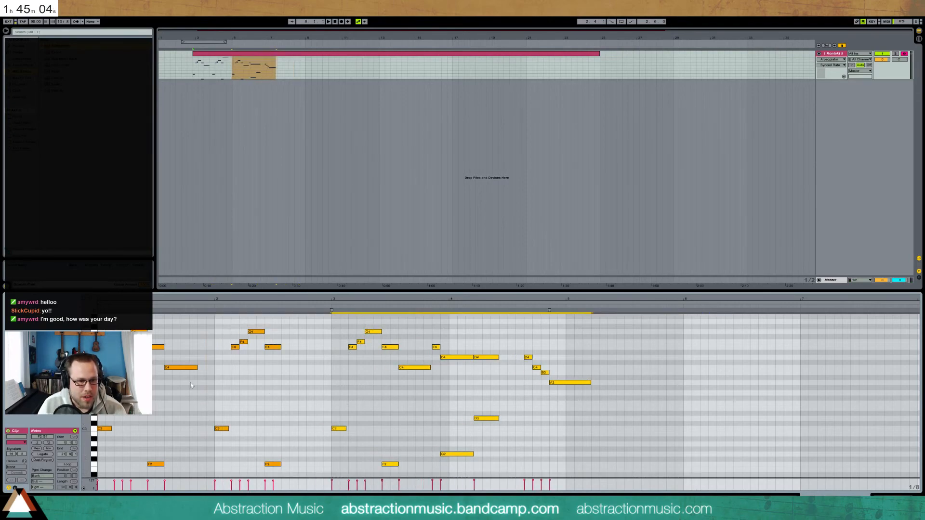
key(Home)
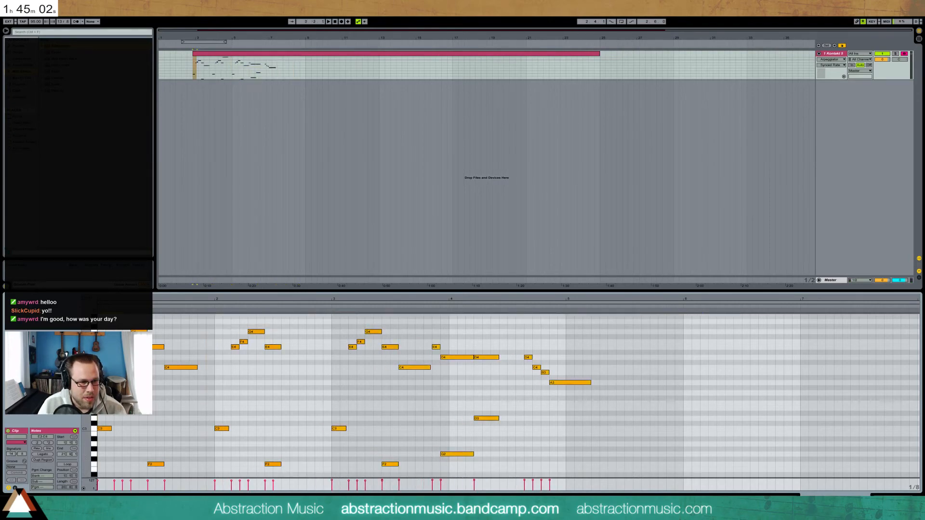
key(shift+Right)
Select notes across the opening phrase, from F2 to C5, and play the clip from the start
click(126, 342)
click(169, 378)
drag(176, 377, 149, 376)
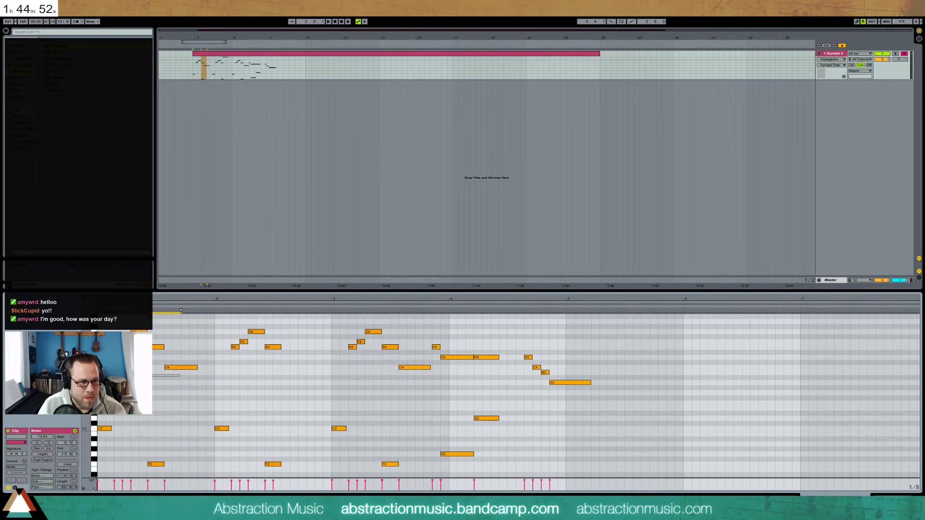
drag(153, 379, 124, 377)
click(98, 377)
key(space)
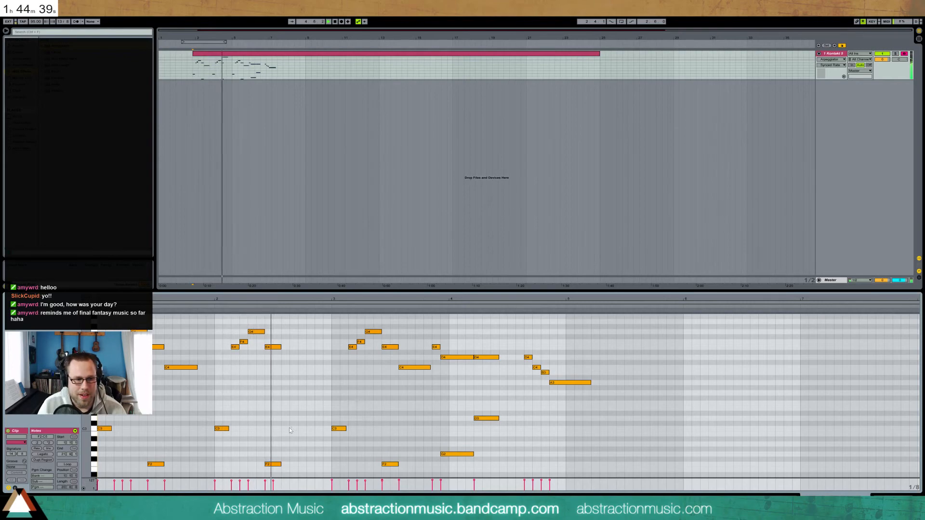
scroll(308, 436, up, 3)
Move the high C5 note a sixteenth later and fit more pitches into the piano roll
click(285, 348)
drag(285, 352, 295, 350)
key(space)
click(274, 388)
scroll(322, 393, down, 4)
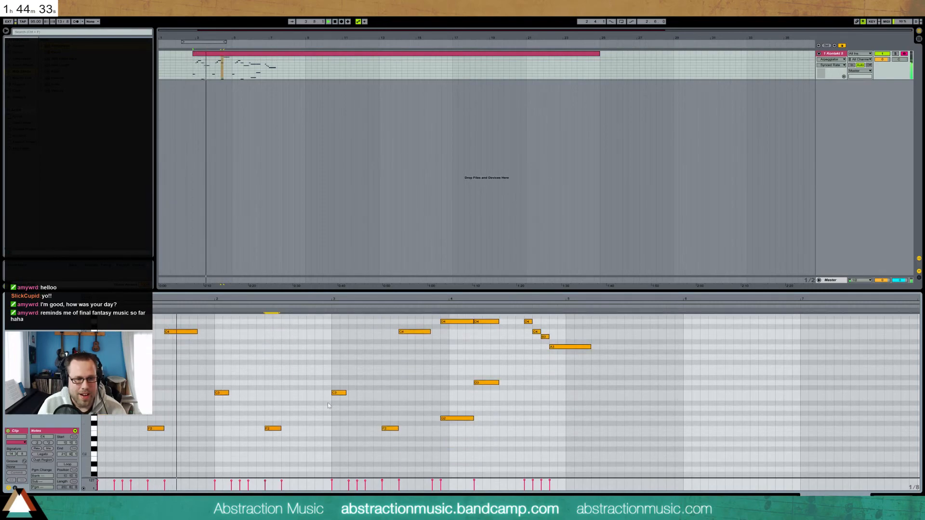
scroll(271, 398, up, 2)
drag(86, 373, 77, 380)
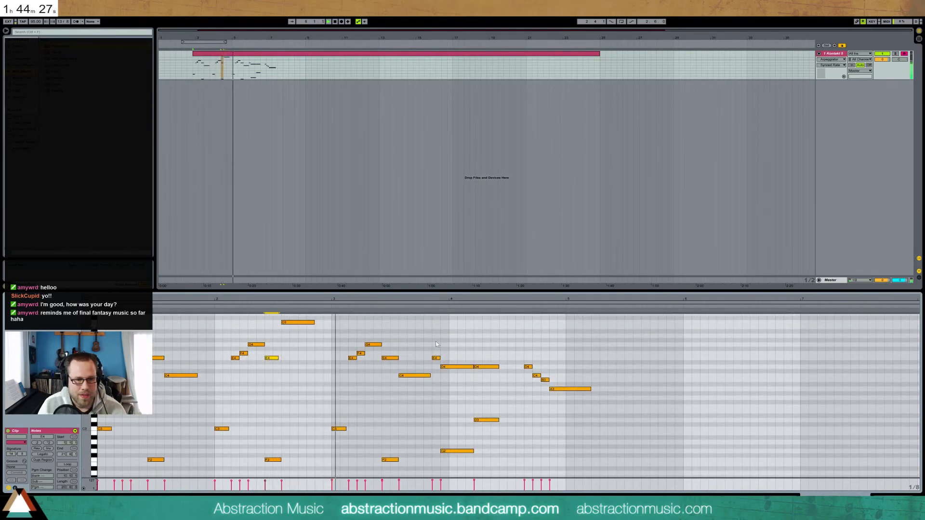
Push the D4 and D3 notes one grid step later and lengthen the E4 note slightly
drag(453, 340, 584, 470)
key(Right)
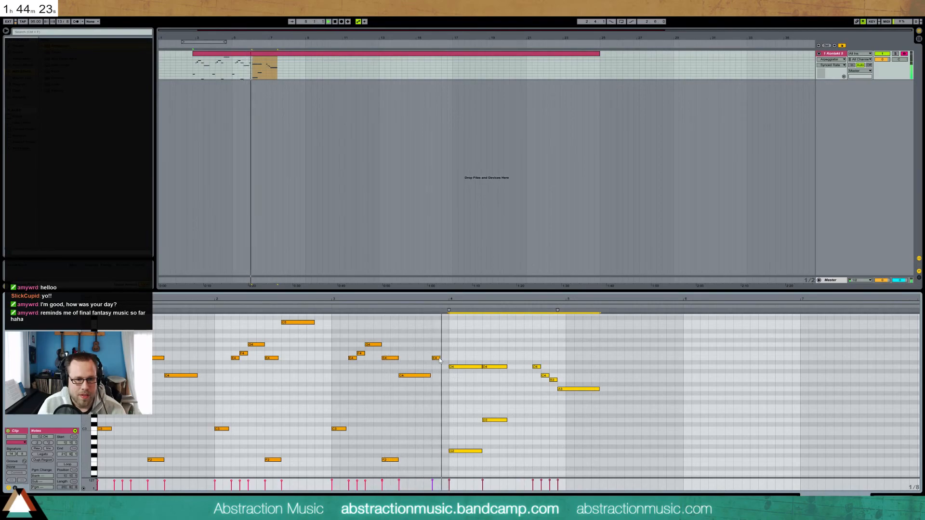
drag(439, 358, 516, 429)
key(space)
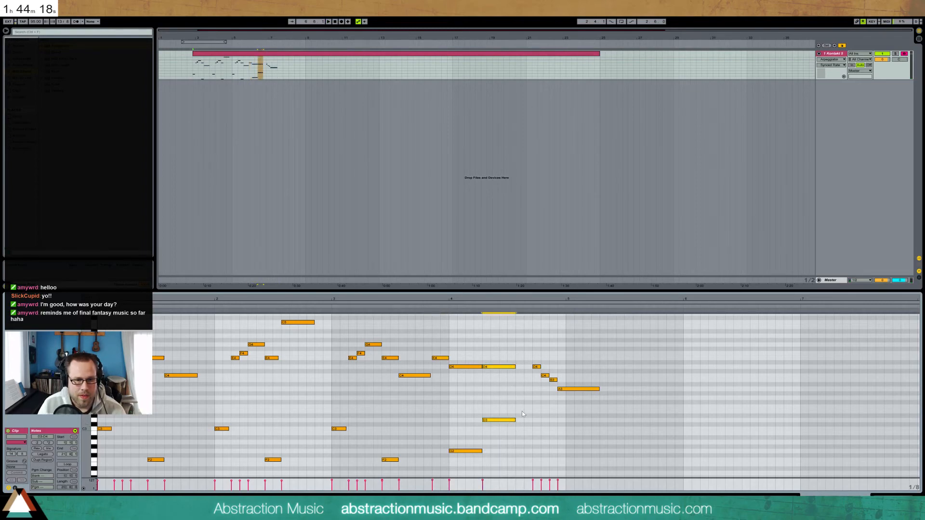
Add a G3 note near the end of bar 4 and delete the D4–C4–B3–A3 run
double_click(517, 398)
drag(556, 399, 550, 398)
drag(535, 361, 555, 384)
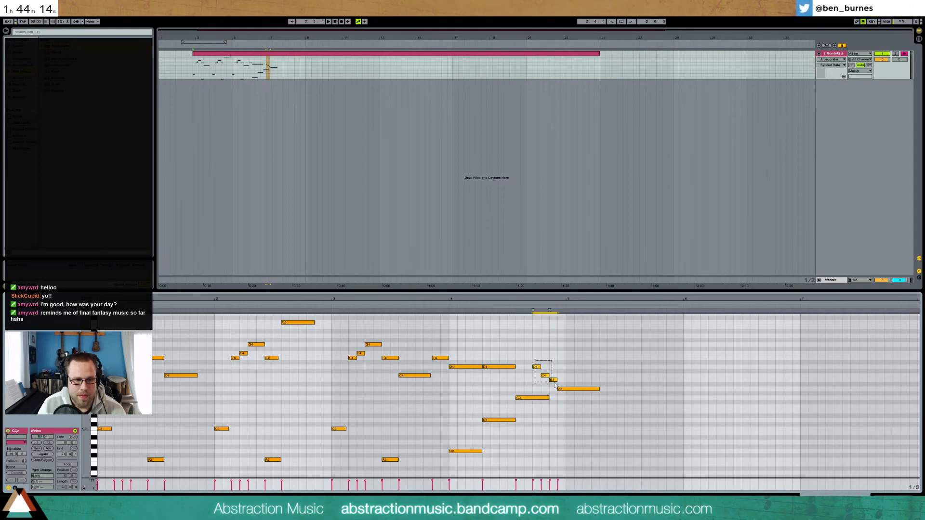
drag(532, 355, 569, 391)
key(Delete)
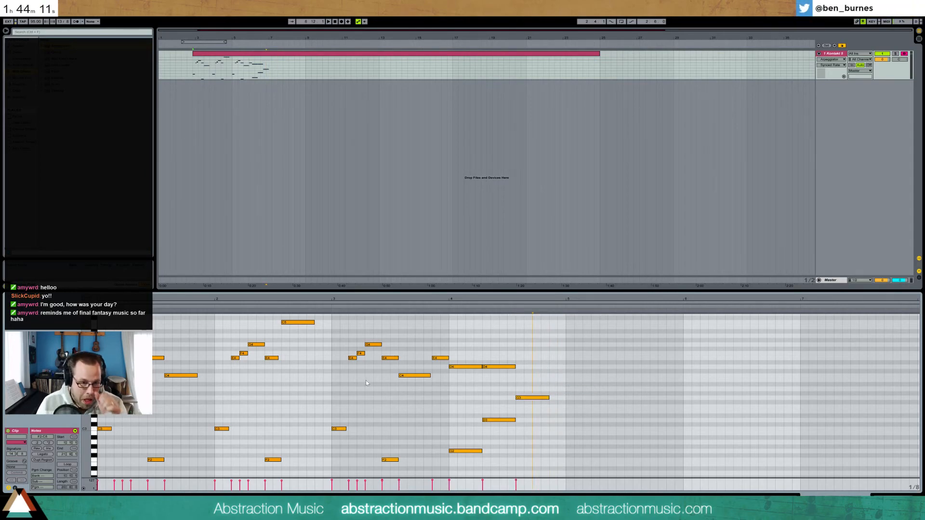
Add a stretched G4 above the G3, then a short A2 note after the pair
double_click(518, 344)
drag(519, 344, 549, 345)
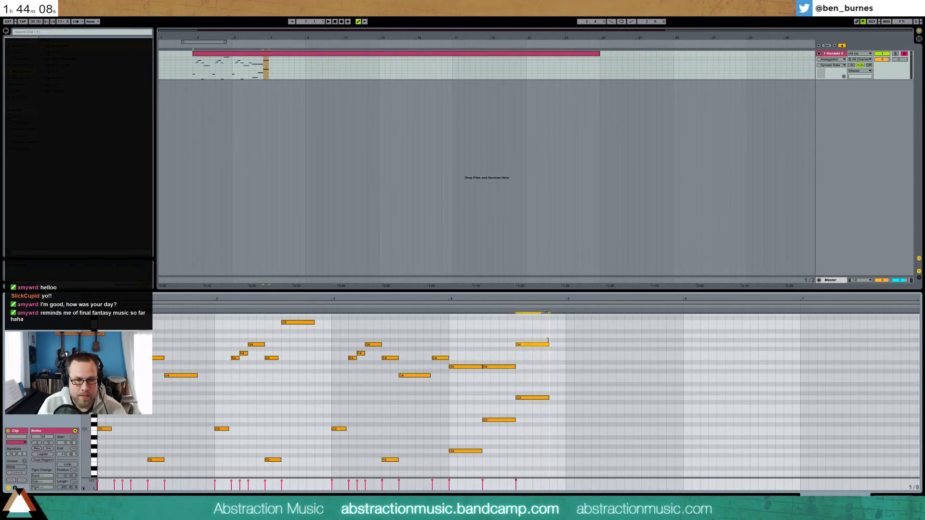
click(456, 307)
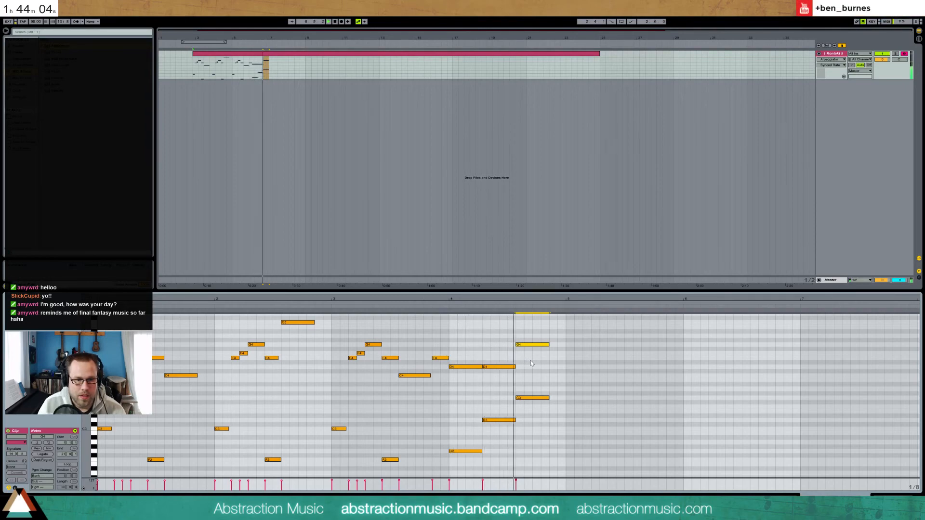
key(space)
drag(538, 333, 549, 413)
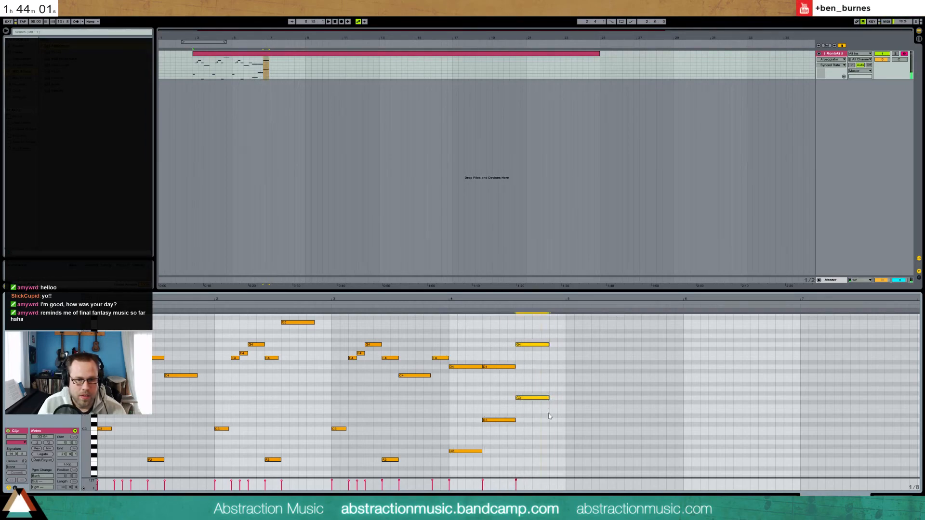
double_click(561, 441)
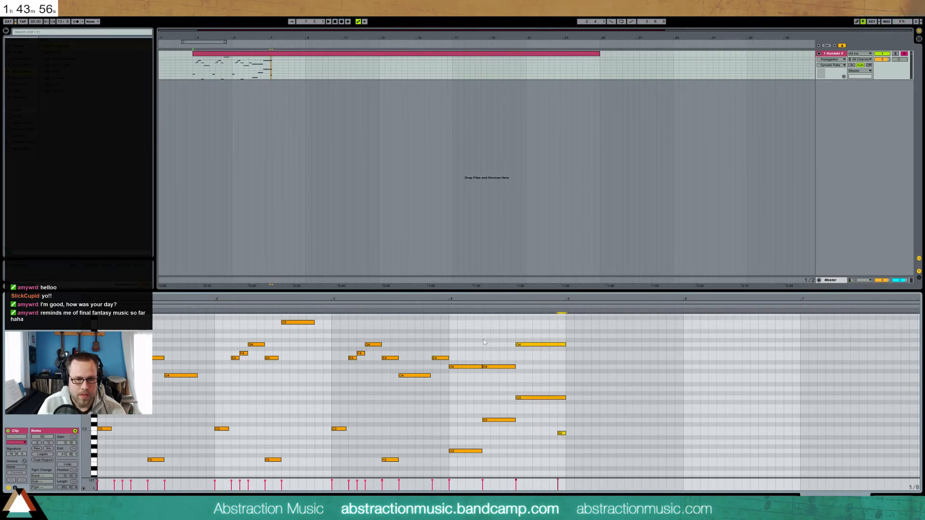
drag(210, 465, 331, 475)
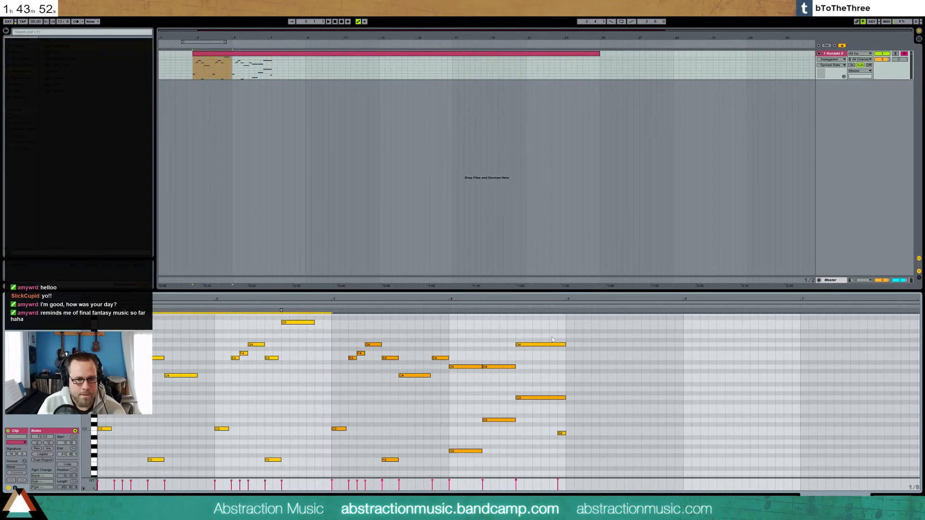
Paste the copied phrase at bar 5 and audition the repeat
click(564, 325)
key(ctrl+v)
key(space)
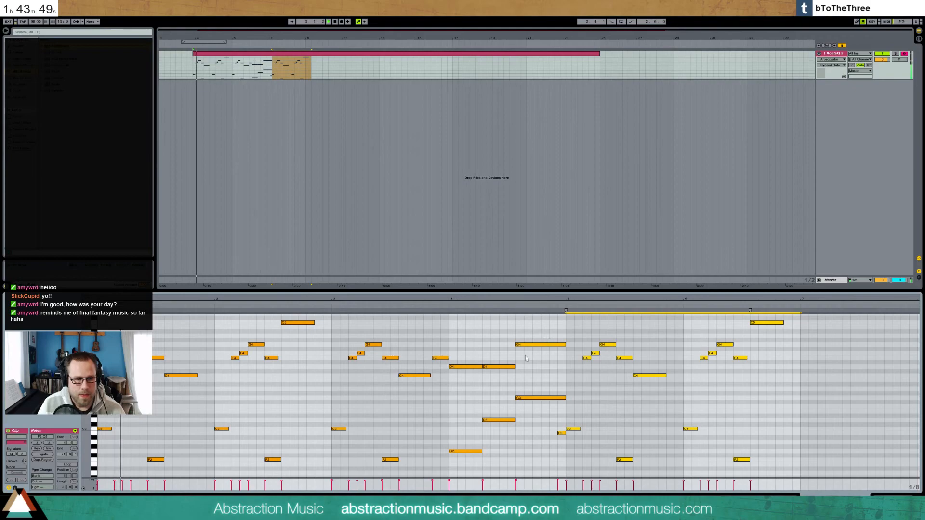
click(465, 335)
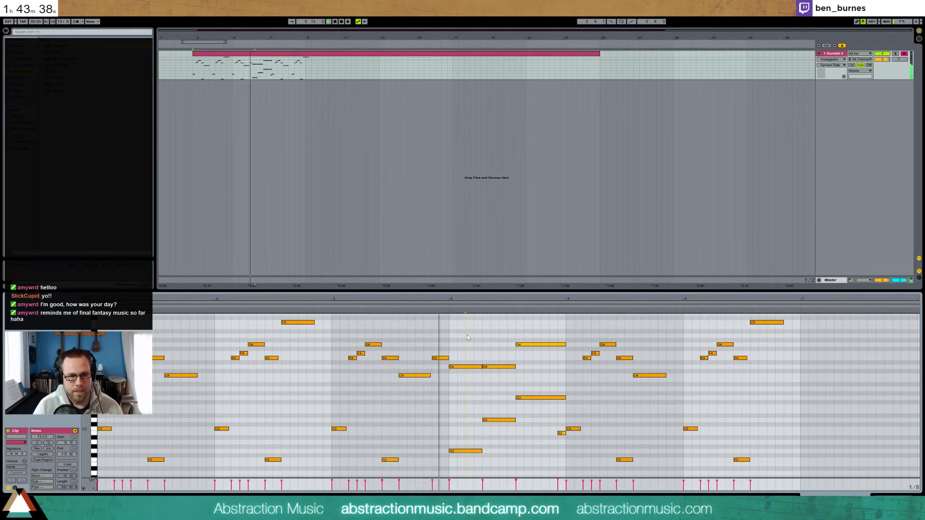
click(432, 367)
key(space)
Shorten the E4 note slightly and move the bar 4–7 notes two grid steps earlier
drag(446, 358, 423, 375)
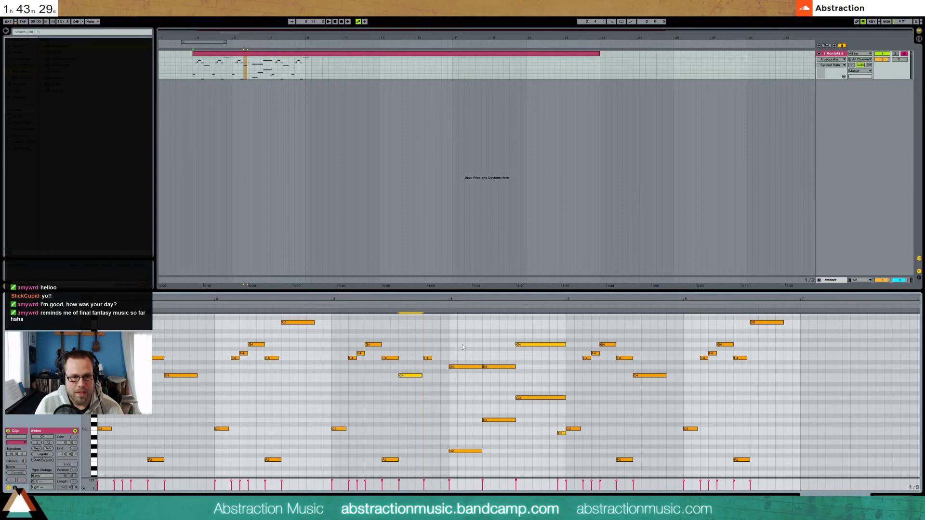
drag(469, 343, 767, 424)
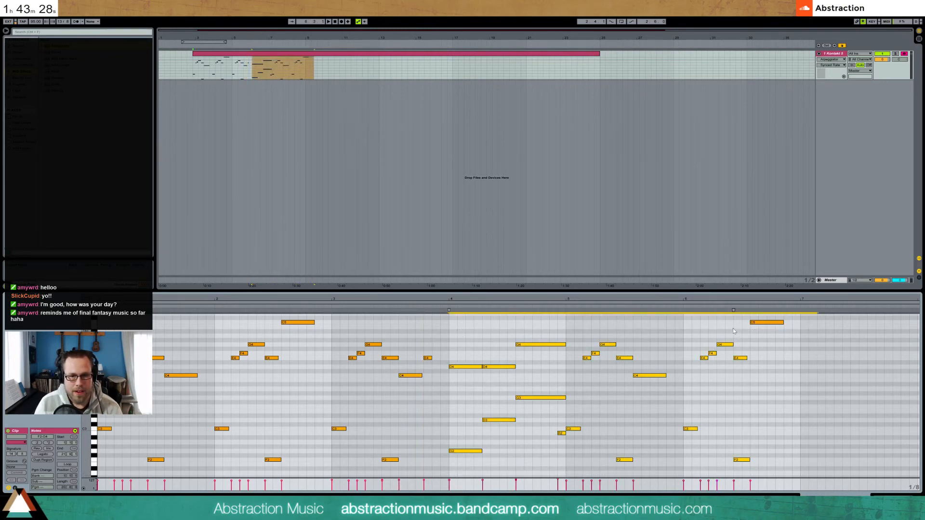
key(Left)
key(Left)
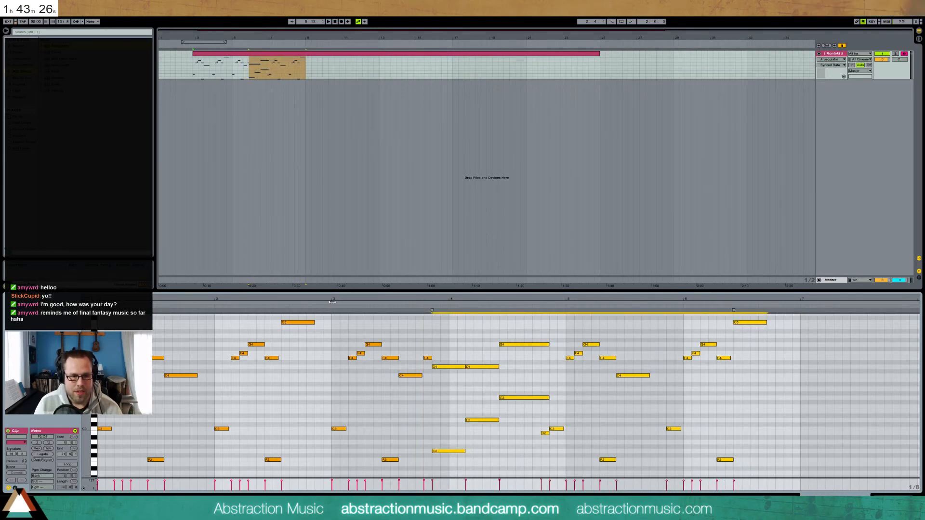
click(329, 307)
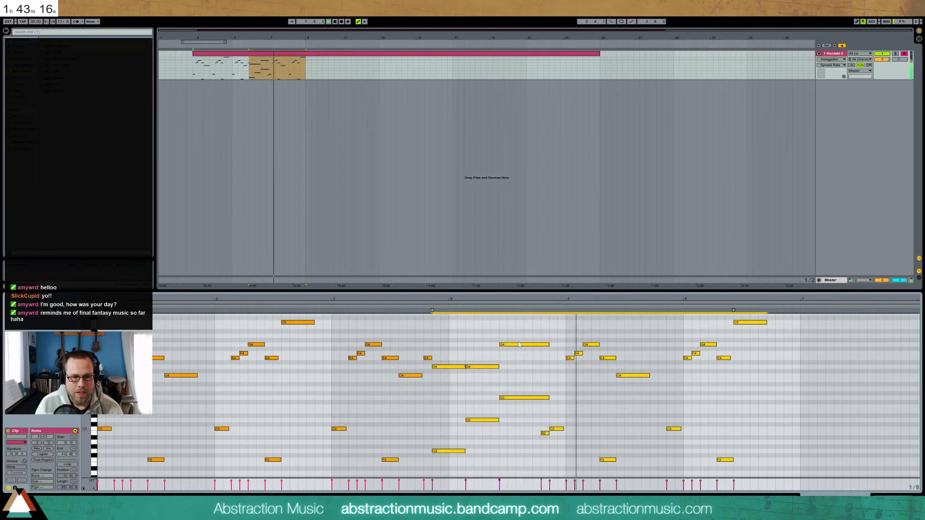
Push the notes from bar 5 onward two grid steps later
click(527, 395)
click(527, 396)
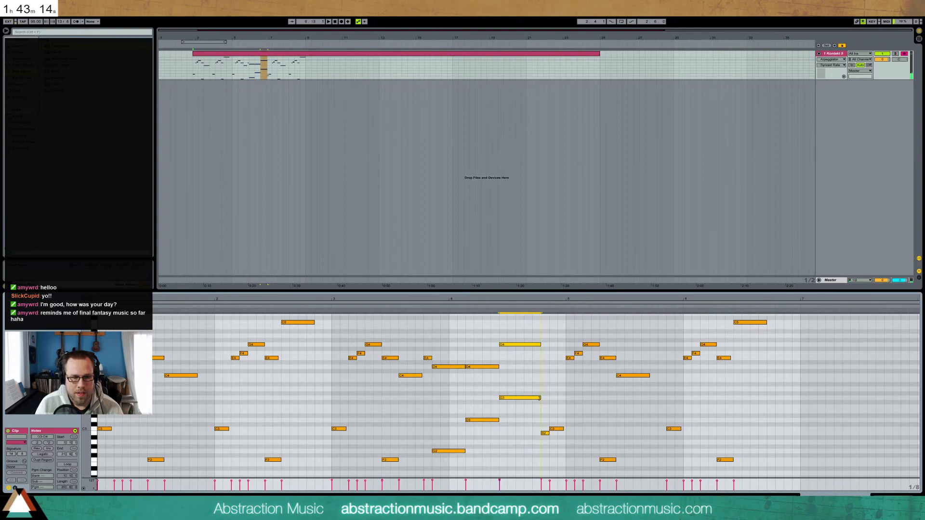
drag(558, 324, 773, 478)
key(Right)
key(Right)
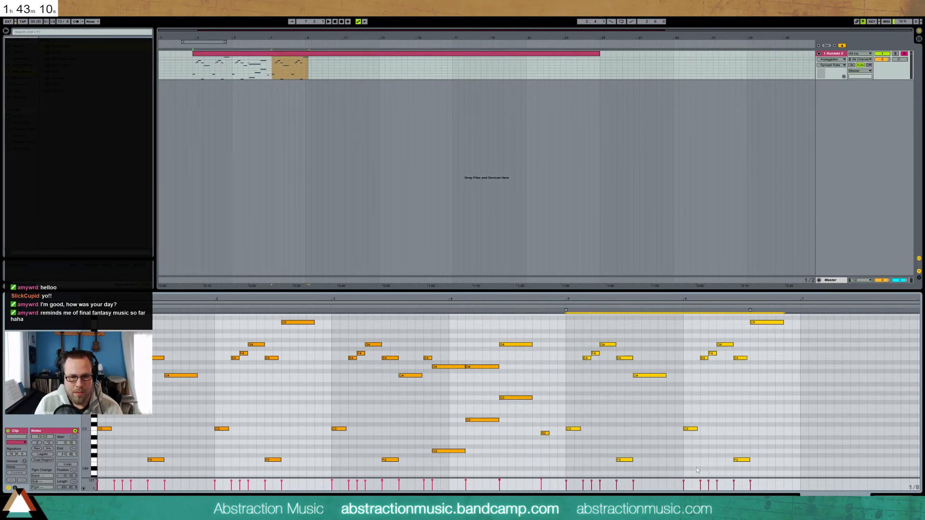
Lengthen the G4 and G3 notes up to the B2 note and play back the phrase
click(546, 435)
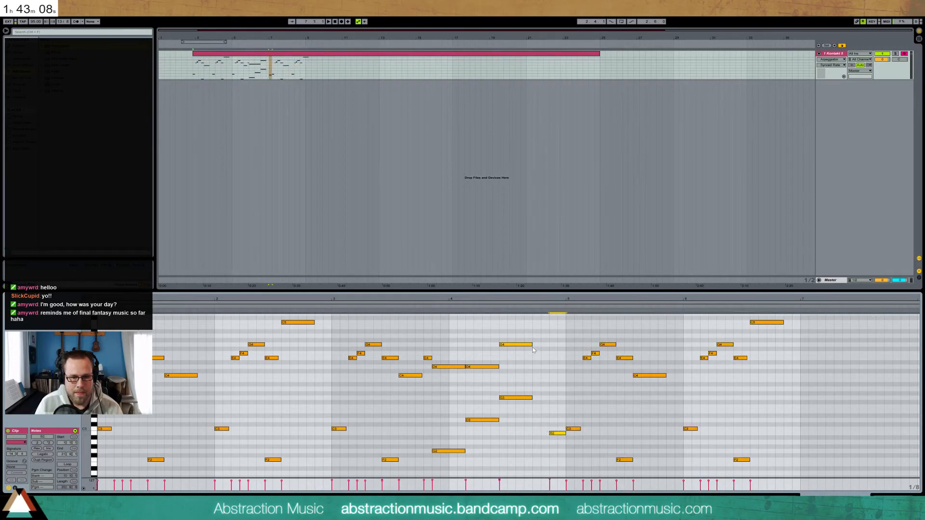
drag(518, 329, 527, 424)
key(shift+Right)
key(shift+Right)
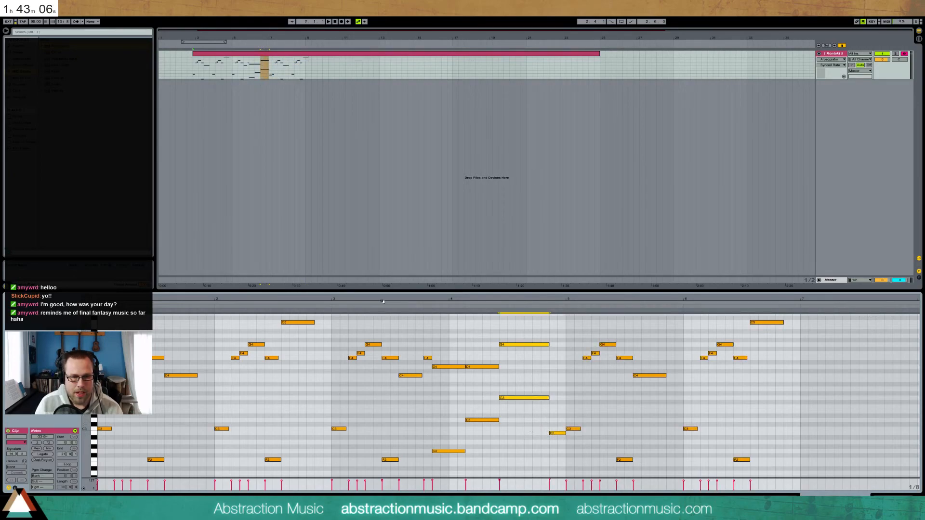
key(space)
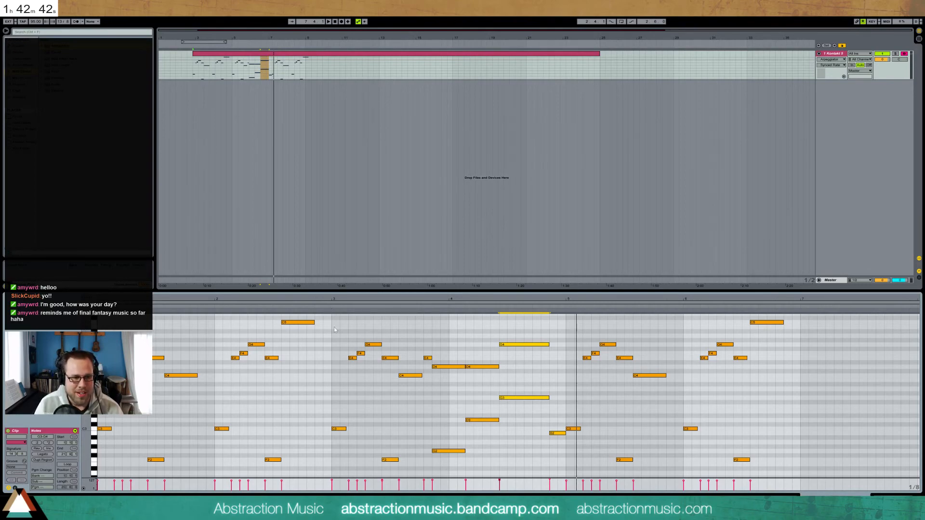
Check the notes around bars 3–4, then deselect and replay the melody
drag(331, 320, 427, 471)
drag(439, 318, 556, 477)
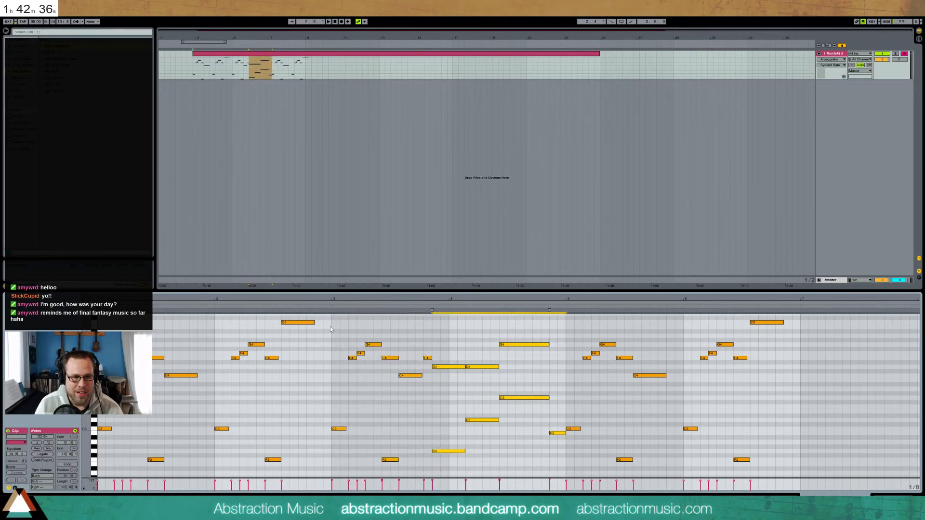
click(331, 326)
key(space)
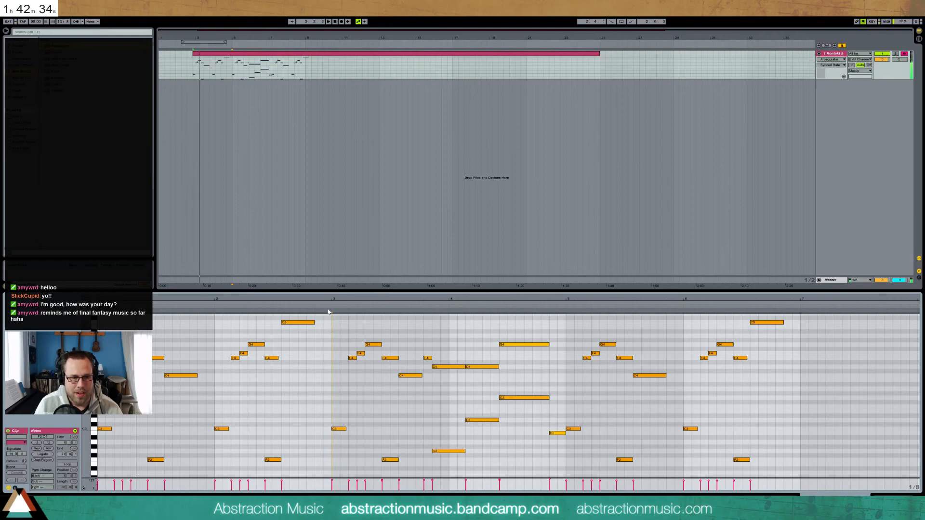
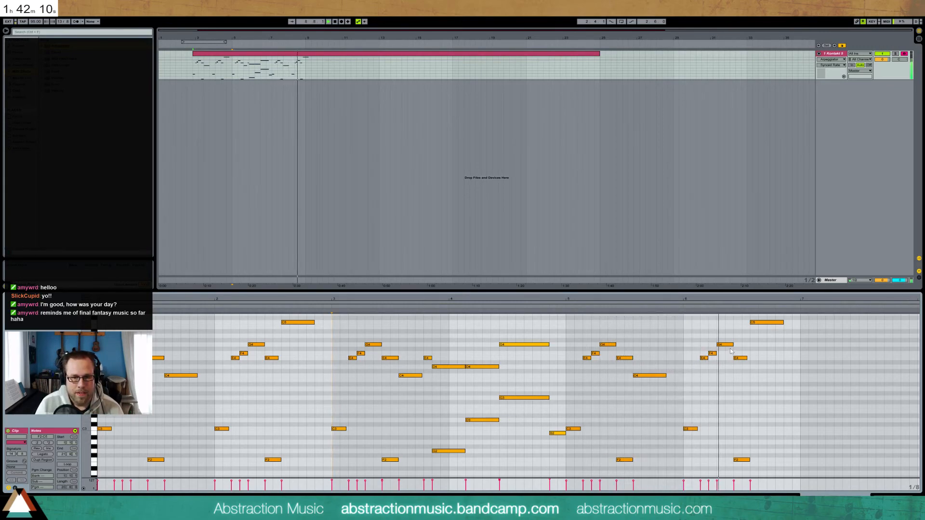
Shorten the G4 note near bar 6 and draw a short C4 note after it
drag(734, 344, 725, 345)
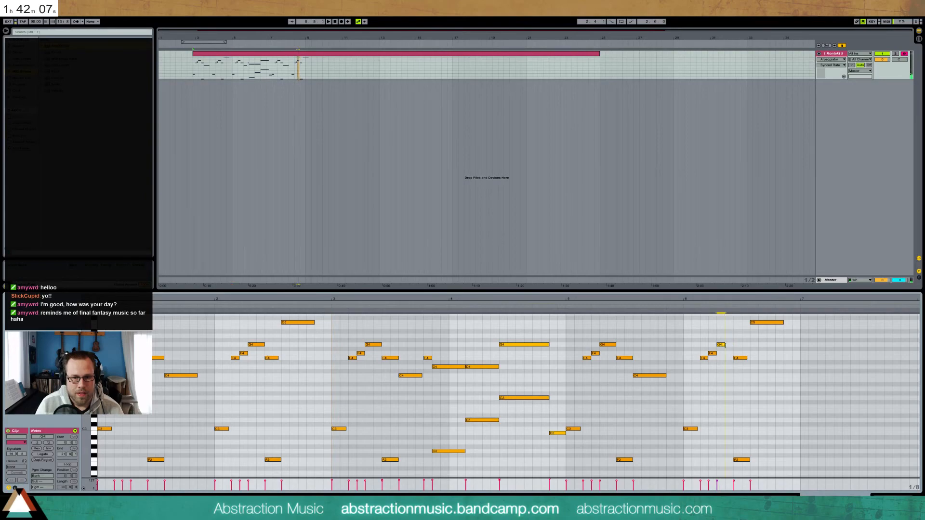
double_click(727, 376)
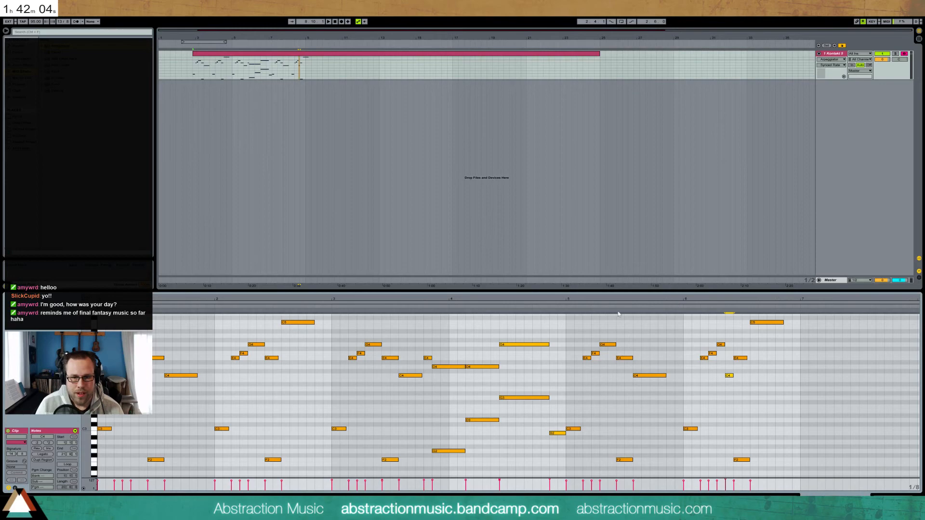
drag(701, 302, 526, 302)
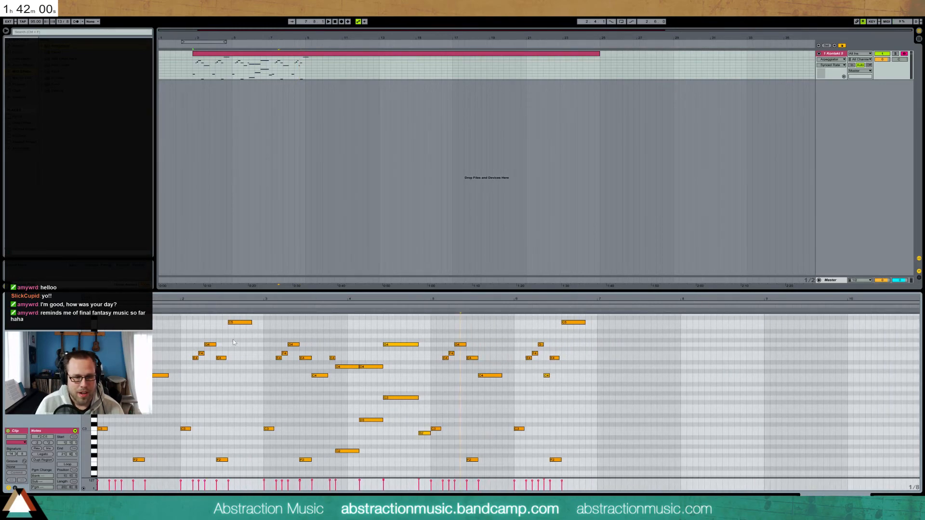
Paste the bars 3–5 notes at bar 7, raising the low note to D3 and F2 to F3
drag(264, 331, 423, 470)
click(600, 362)
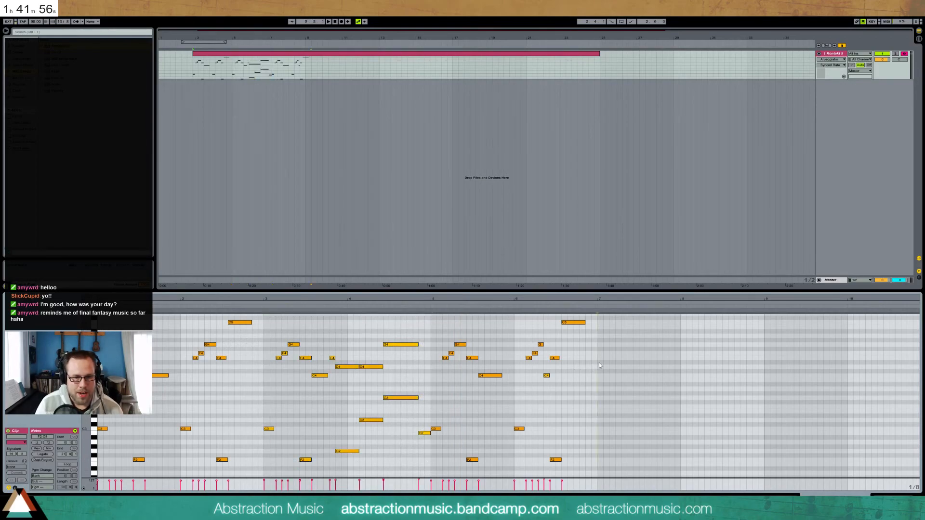
key(ctrl+v)
drag(598, 418, 644, 466)
key(Up)
key(Up)
key(shift+Up)
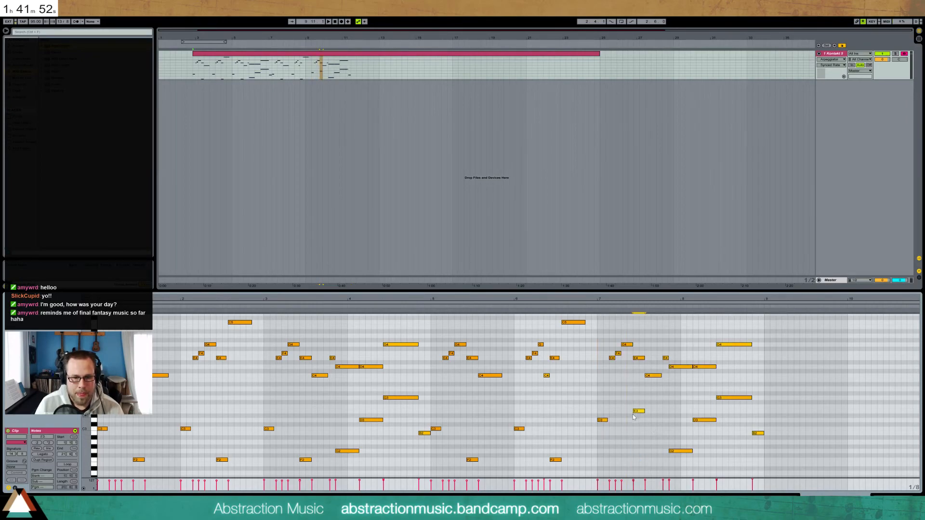
click(594, 306)
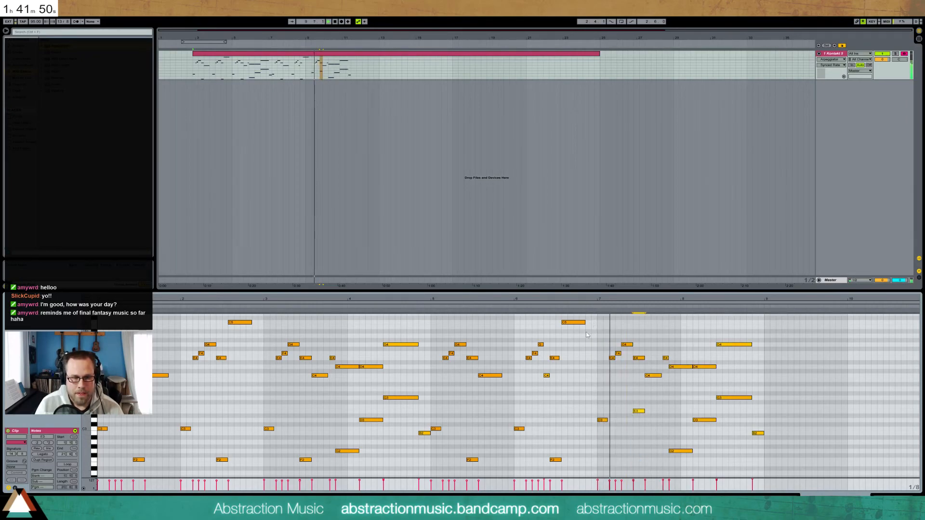
key(space)
Raise the G2 note near bar 7.75 to B2 and end the D4 and F3 notes at bar 8
click(680, 451)
key(Up)
key(Up)
key(Up)
key(Up)
key(Up)
key(Up)
key(Up)
key(Up)
key(Up)
key(Up)
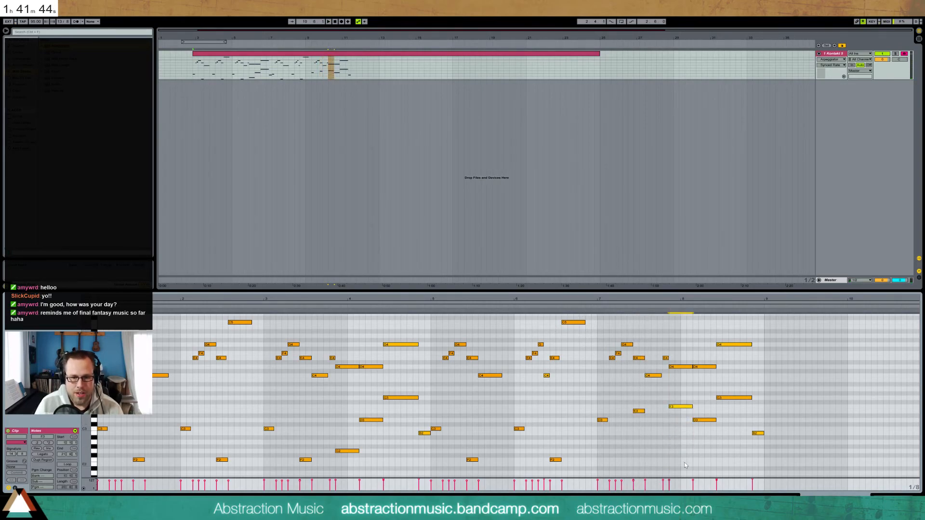
click(684, 368)
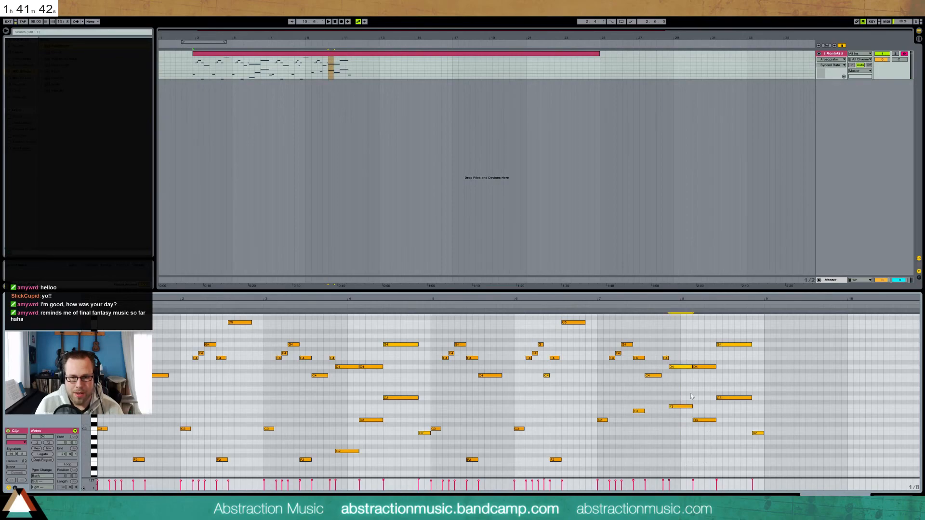
shift+click(687, 407)
drag(693, 407, 681, 407)
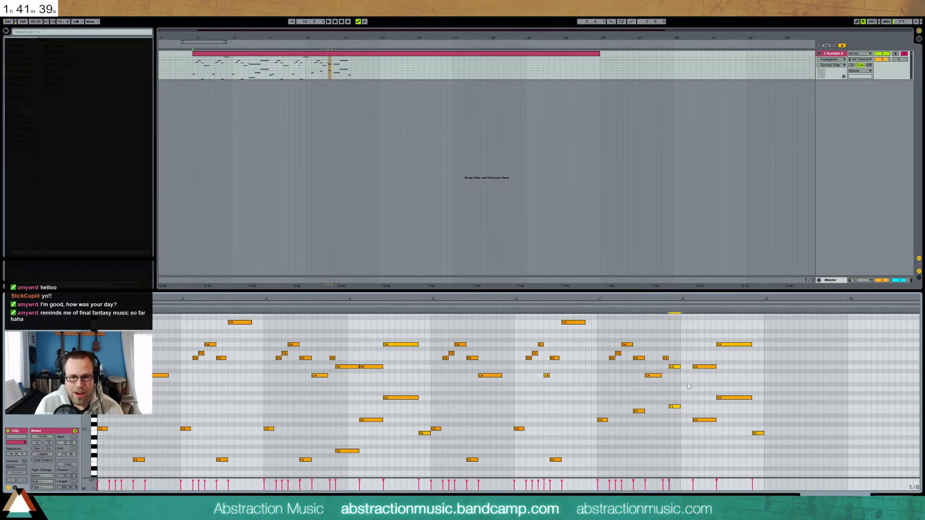
Move the D4/D3 and G4/G3 notes after bar 8 two steps earlier and shorten the G notes
drag(703, 349, 708, 430)
key(Left)
key(Left)
drag(712, 338, 734, 415)
key(Left)
key(Left)
key(shift+Left)
key(shift+Left)
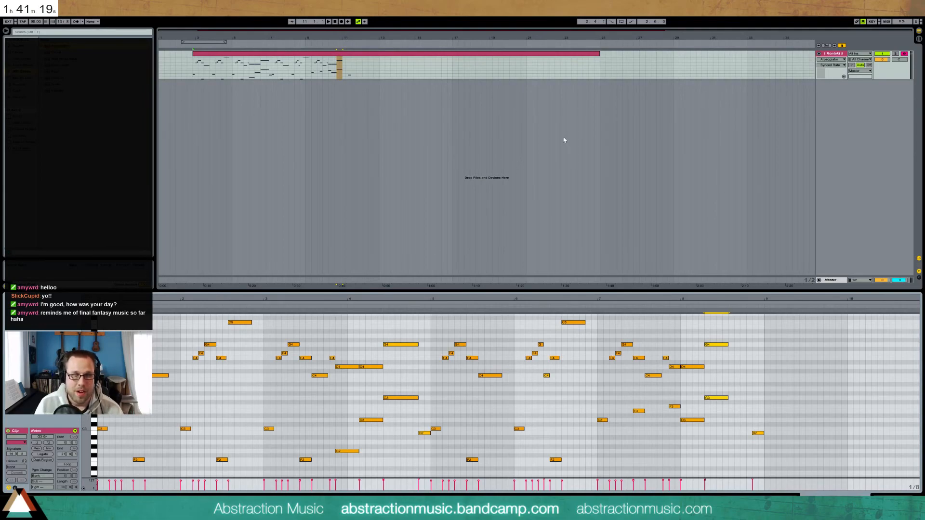
key(space)
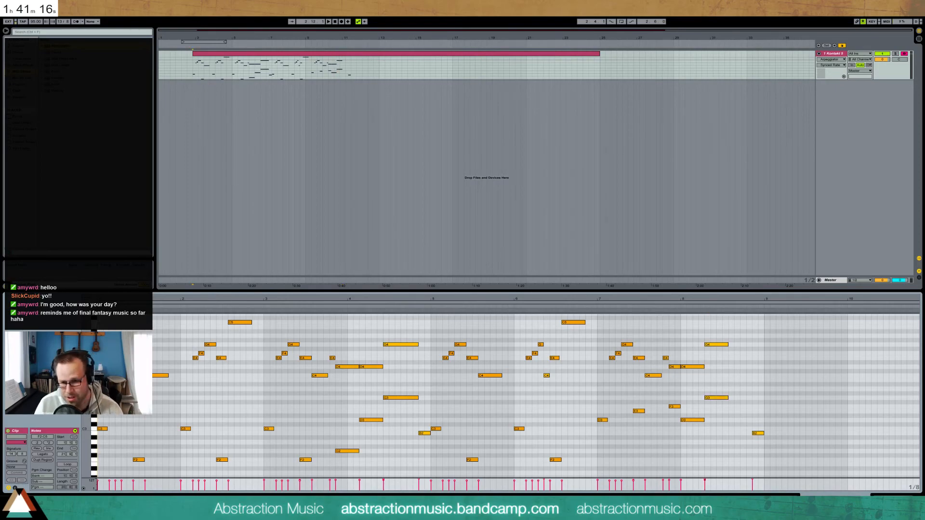
key(space)
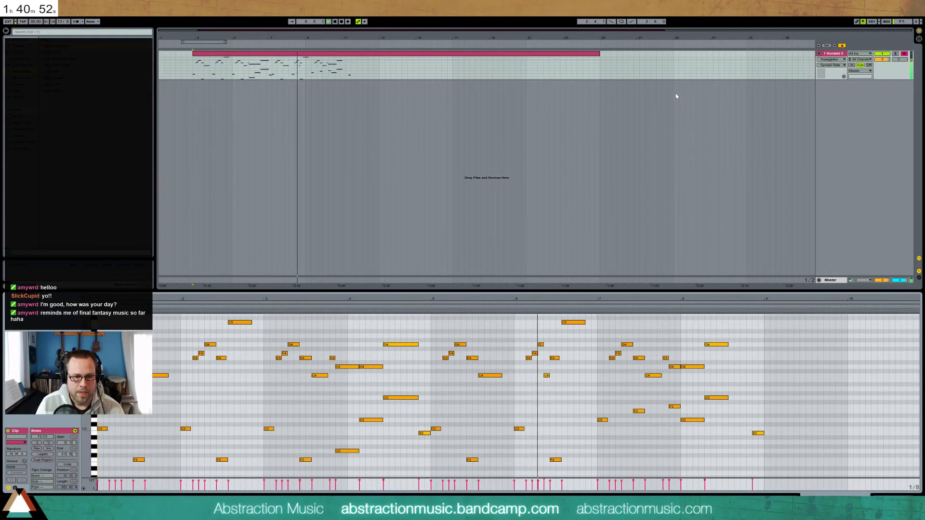
Raise the C4 note near bar 6 to C#4 and lower the G3 note near bar 8 to G2
click(546, 376)
key(Up)
key(Up)
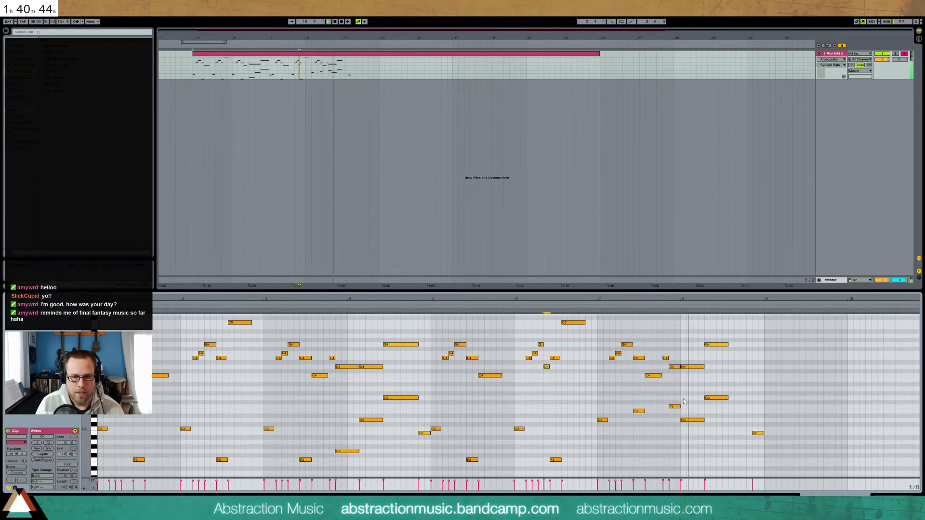
drag(722, 398, 723, 408)
key(Down)
key(Down)
key(Down)
key(Down)
key(Down)
key(Down)
key(Down)
key(Down)
key(Down)
key(Down)
key(Up)
key(Up)
key(Up)
key(Up)
key(Down)
key(Down)
key(Down)
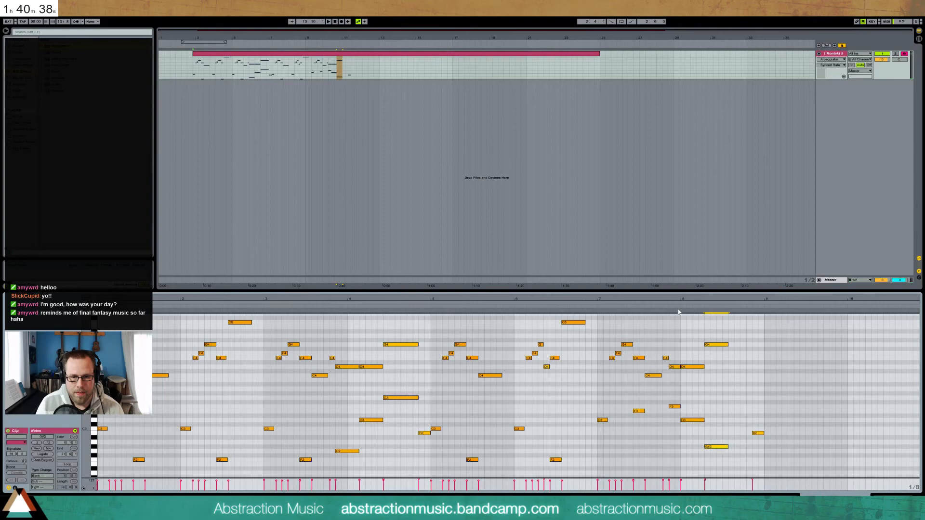
click(678, 307)
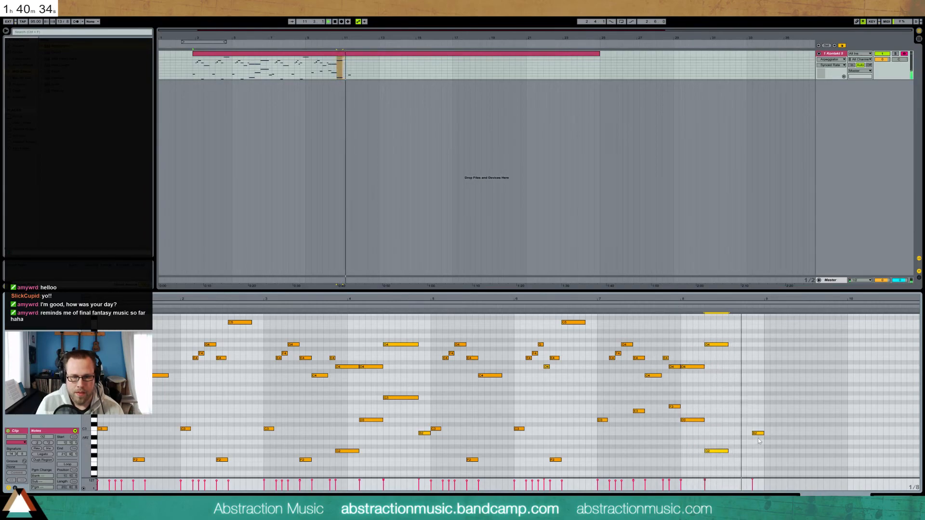
At bar 9, add a B3 note, raise the B2 to E3, and delete the F3 note
double_click(753, 336)
drag(762, 412, 758, 466)
key(Up)
key(Up)
key(Up)
key(Up)
key(Up)
key(Up)
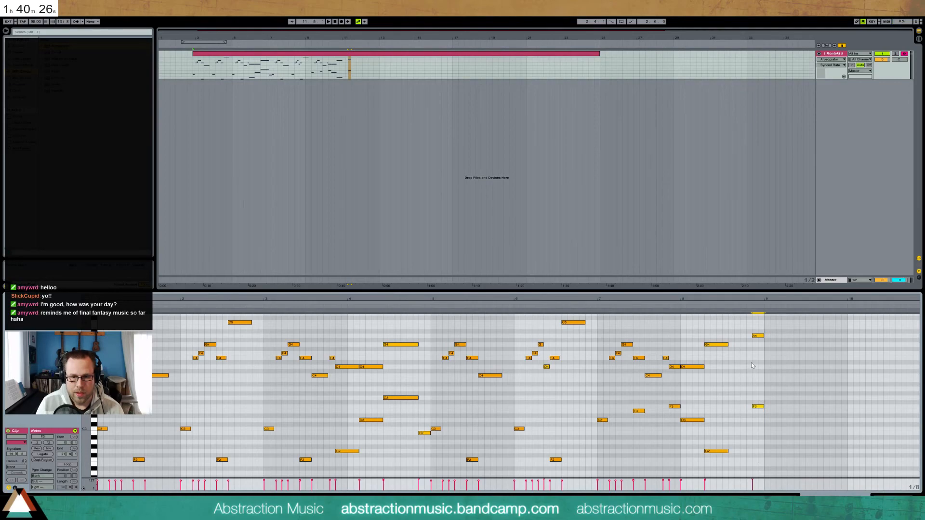
drag(757, 328, 760, 346)
key(shift+Down)
drag(758, 400, 762, 412)
key(Delete)
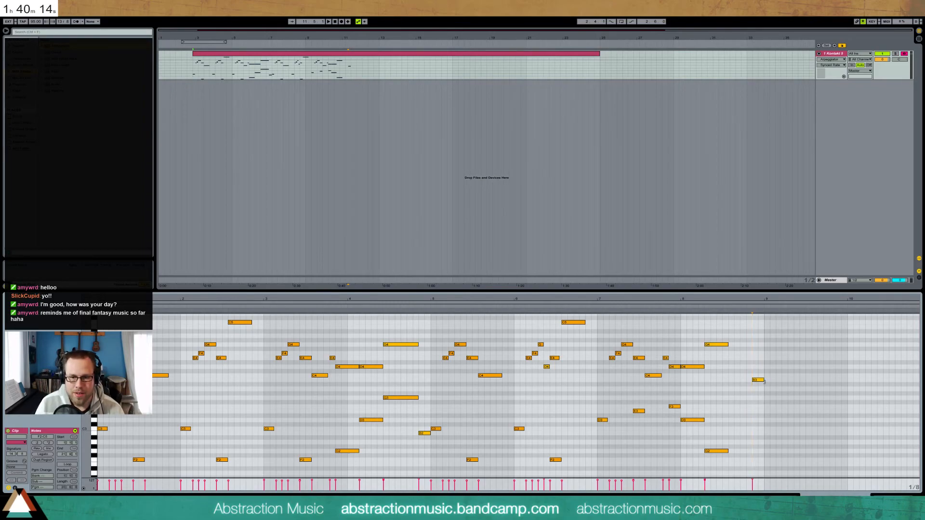
Build an A2–E3 chord at bar 9 and shorten both notes by one step
double_click(767, 442)
drag(788, 421, 789, 421)
key(Up)
key(Up)
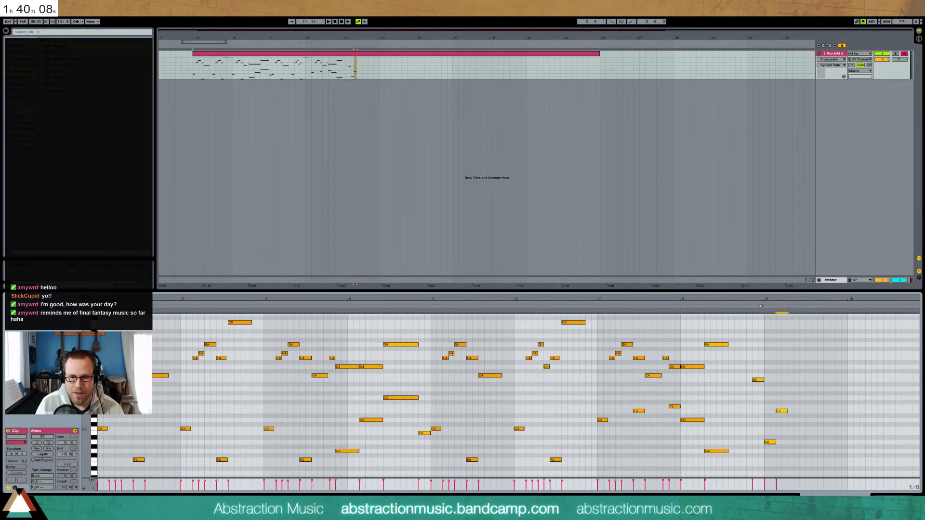
key(Left)
drag(768, 403, 778, 453)
key(shift+Left)
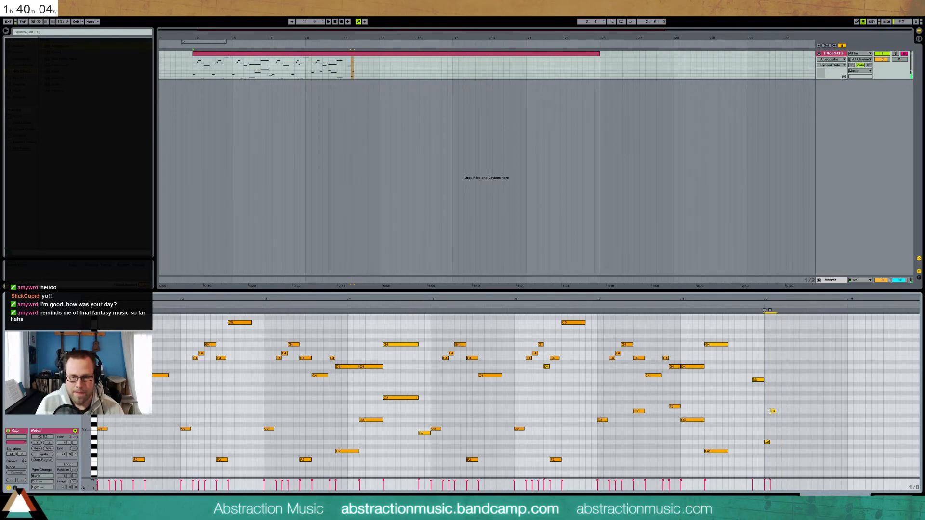
key(shift+Tab)
Lower ValhallaRoom's mix to 17.5% and lengthen its decay while auditioning, then close the window
click(168, 431)
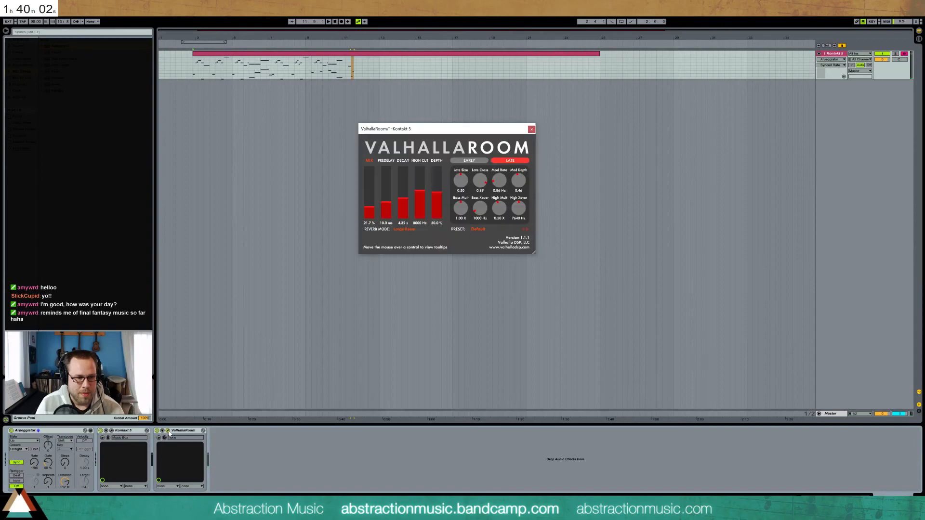
drag(403, 199, 405, 208)
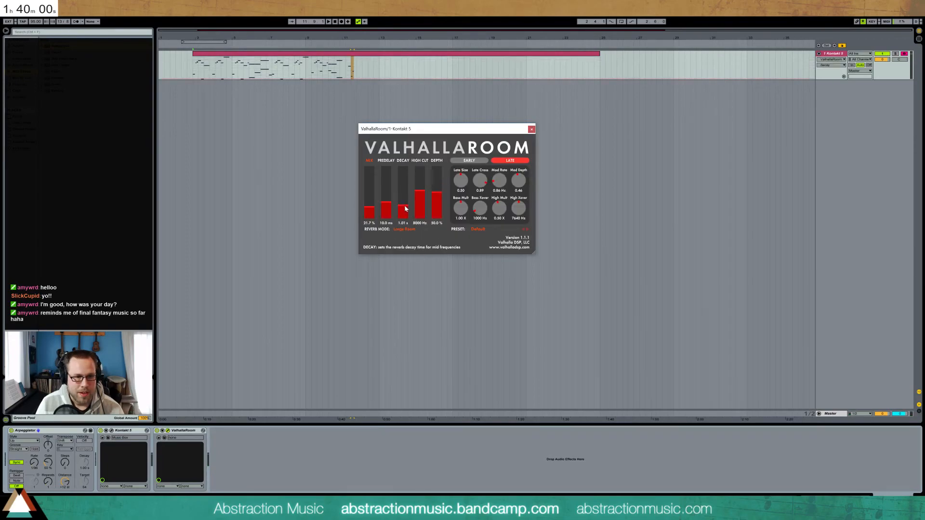
key(space)
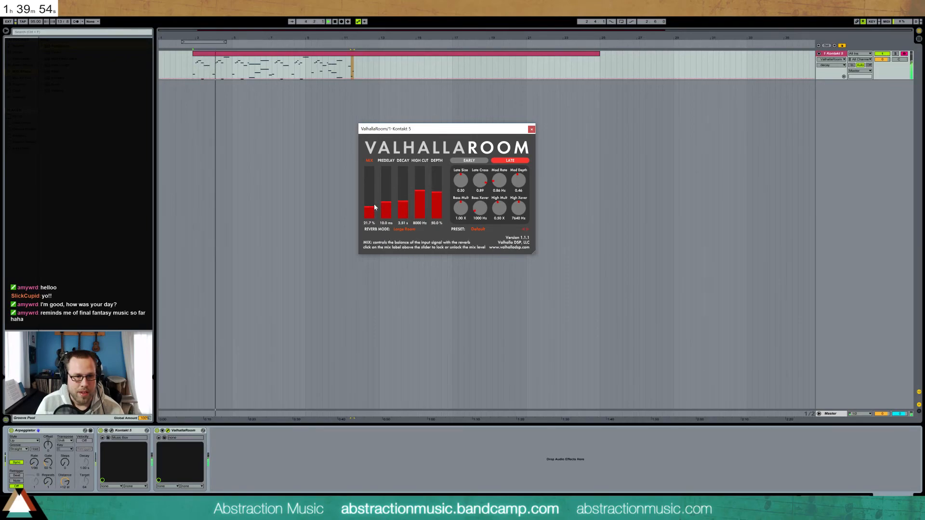
drag(372, 206, 399, 200)
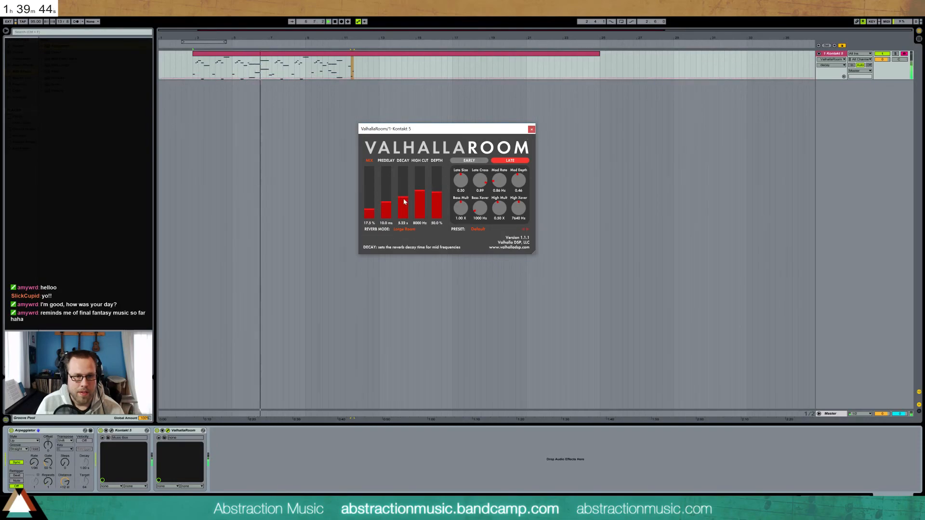
click(531, 130)
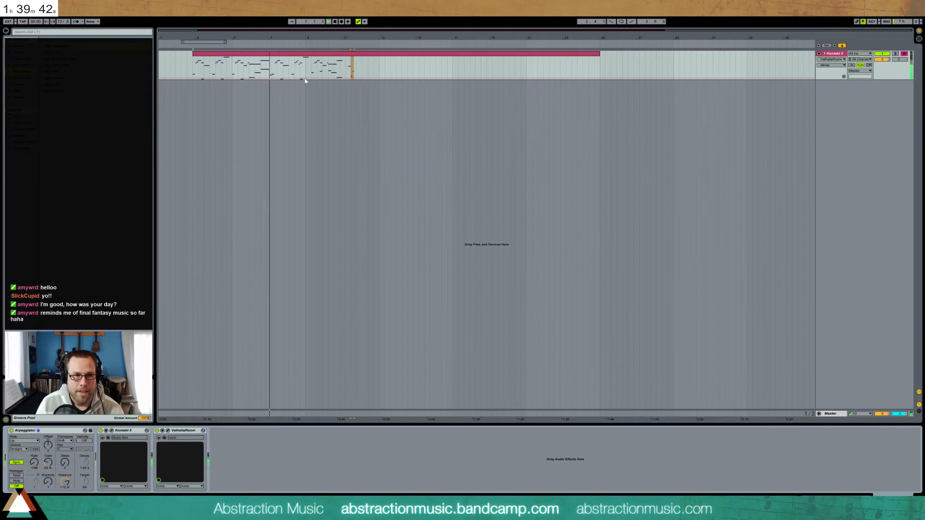
In the reopened clip, lower D4 to C4, add D3 at bar 8 and a one-step C4 at bar 9
double_click(296, 56)
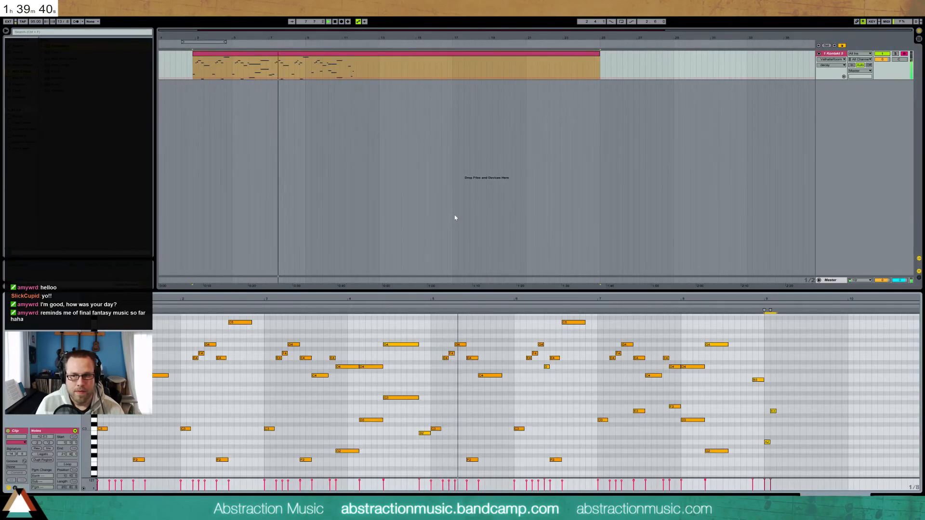
click(474, 345)
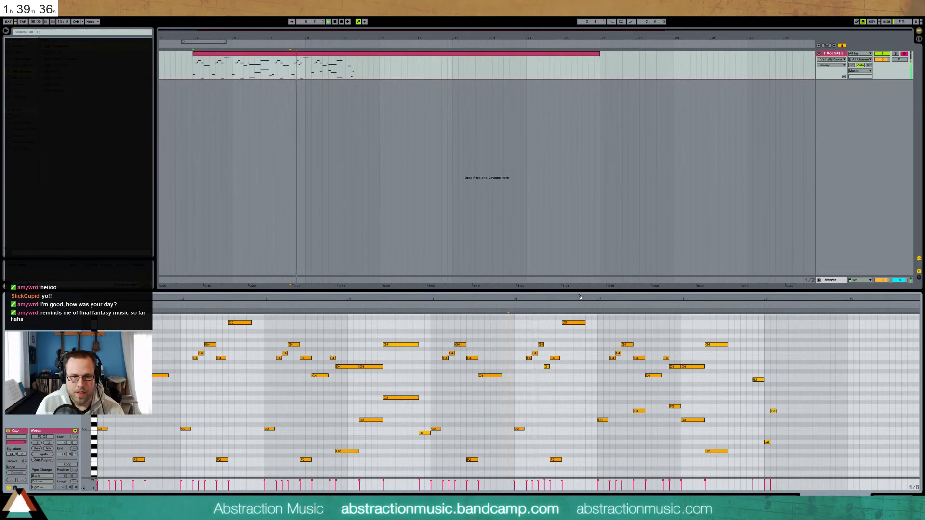
drag(548, 367, 548, 375)
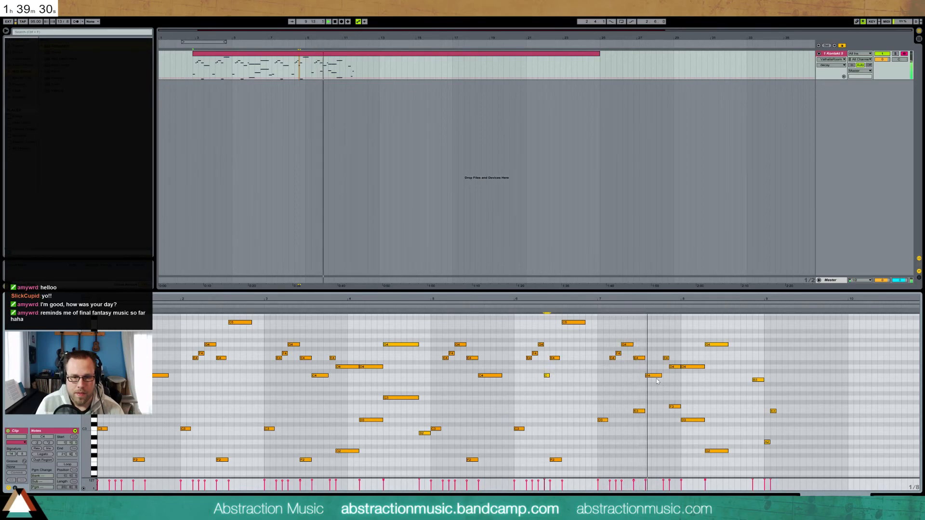
double_click(667, 420)
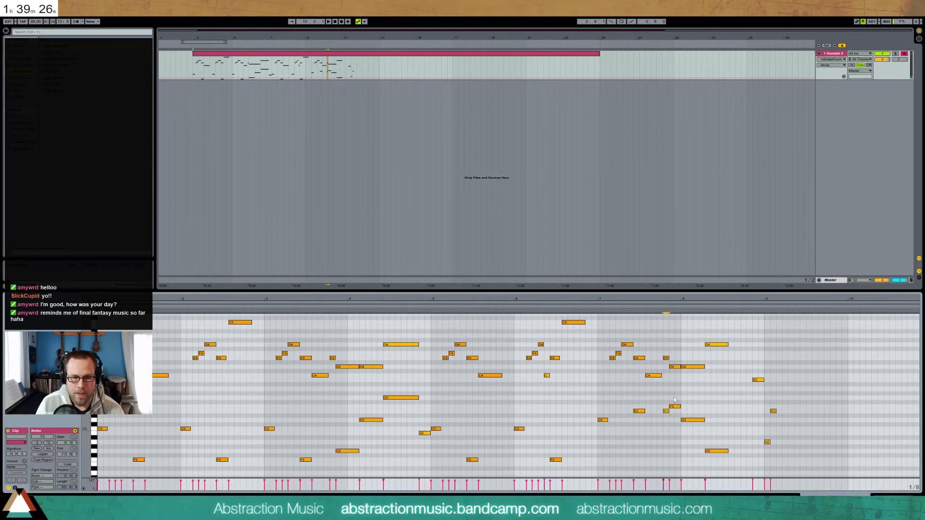
click(650, 315)
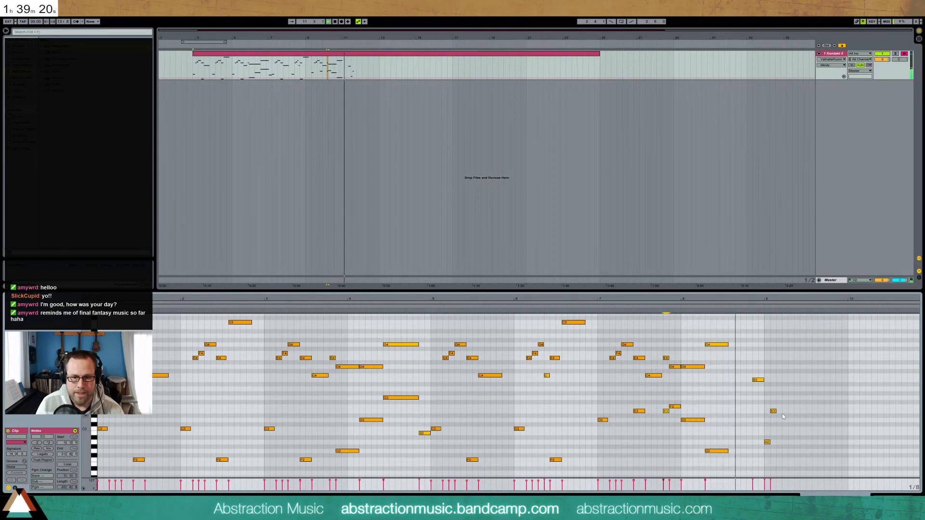
click(768, 376)
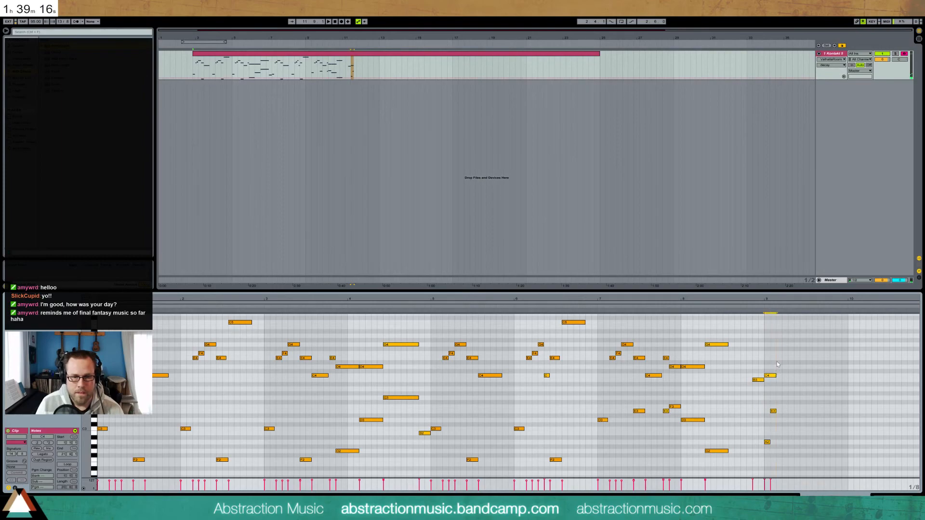
drag(775, 376, 770, 376)
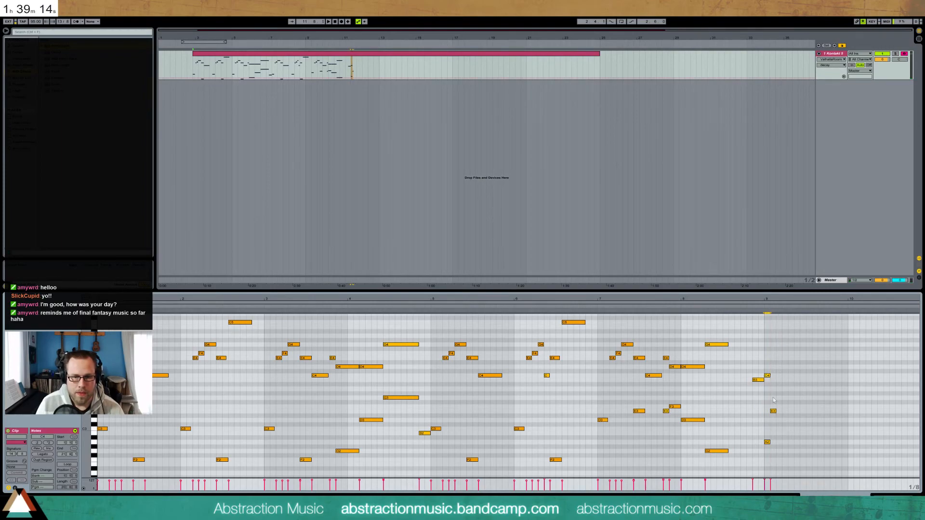
Add A2 and E3 accompaniment notes in bar 9, moving one A2 up to A3
click(780, 443)
click(785, 412)
click(791, 443)
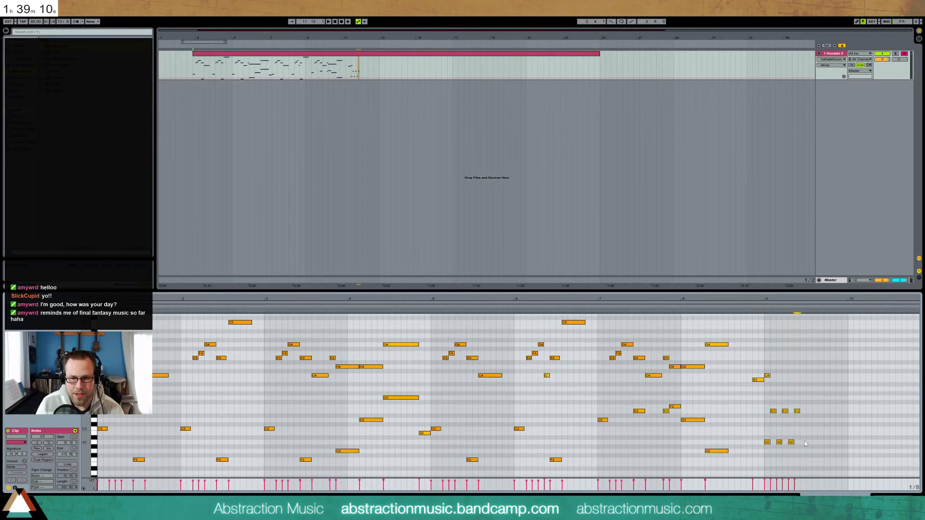
click(802, 442)
click(759, 312)
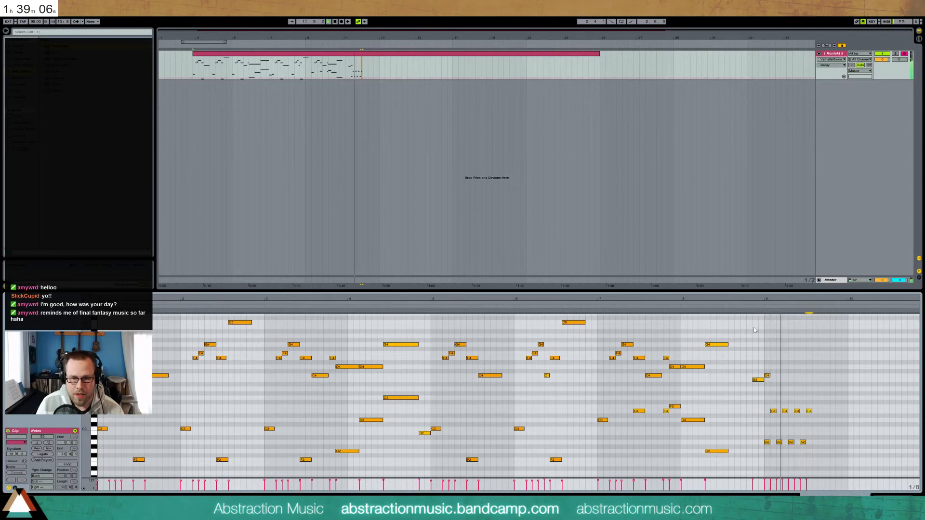
key(space)
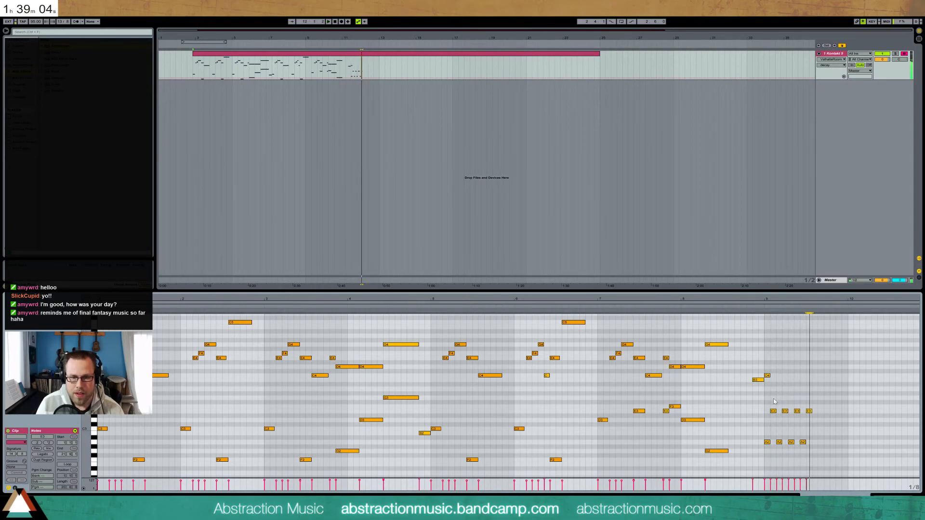
drag(790, 443, 791, 389)
click(761, 306)
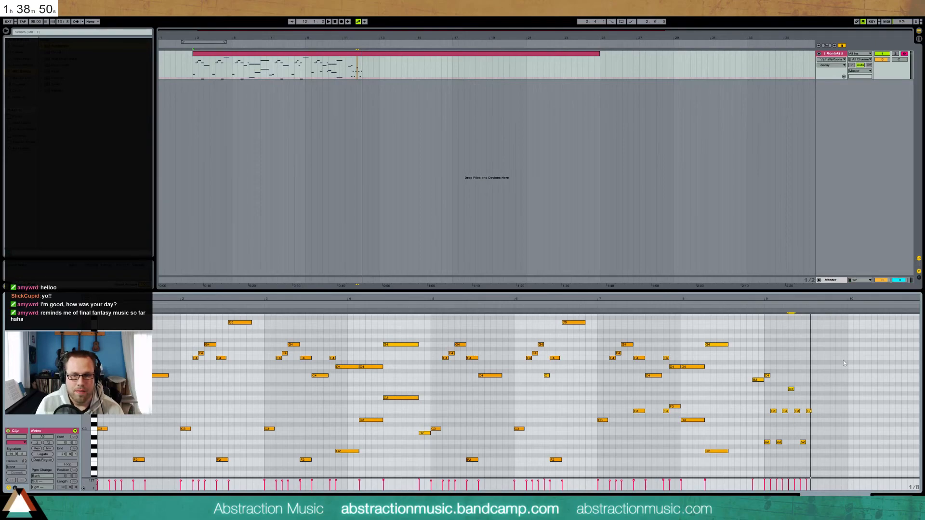
Duplicate the bar 9 accompaniment notes and delete the extras past bar 10
drag(765, 389, 813, 461)
key(ctrl+d)
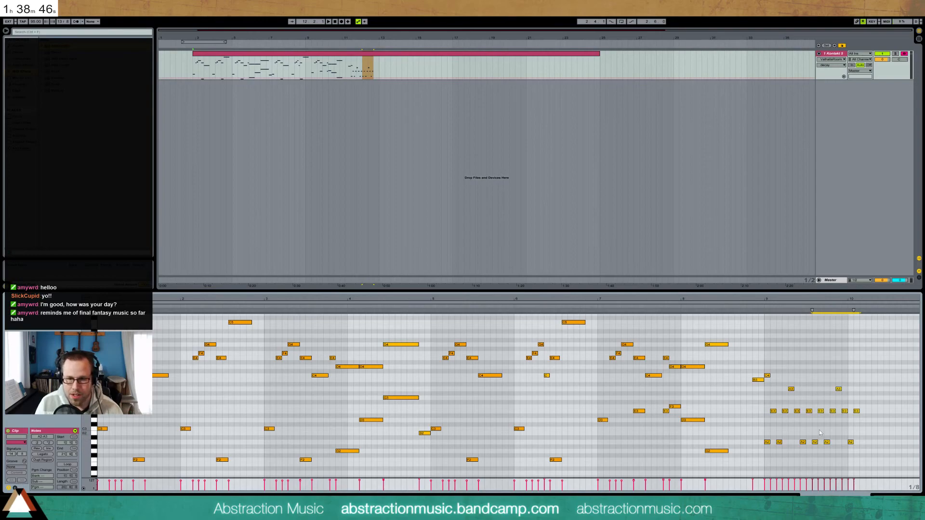
click(845, 411)
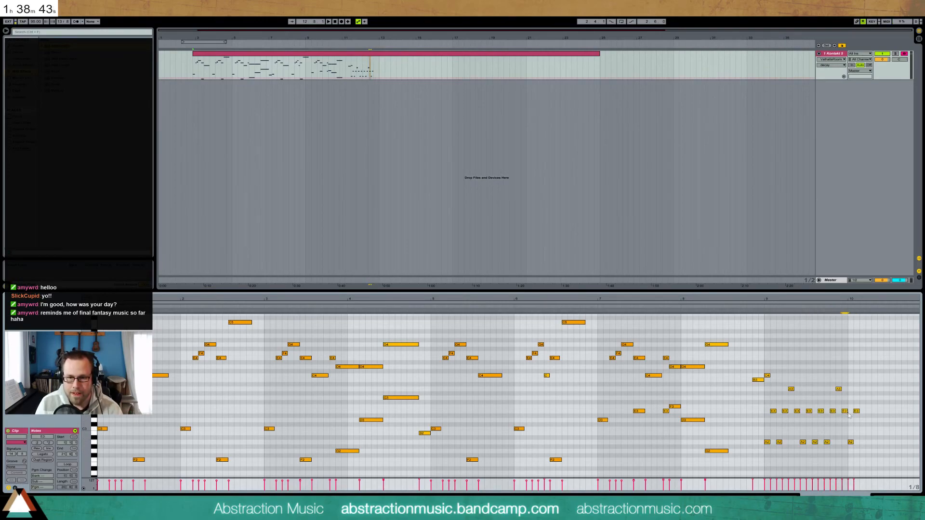
drag(866, 462, 849, 411)
key(Delete)
click(746, 307)
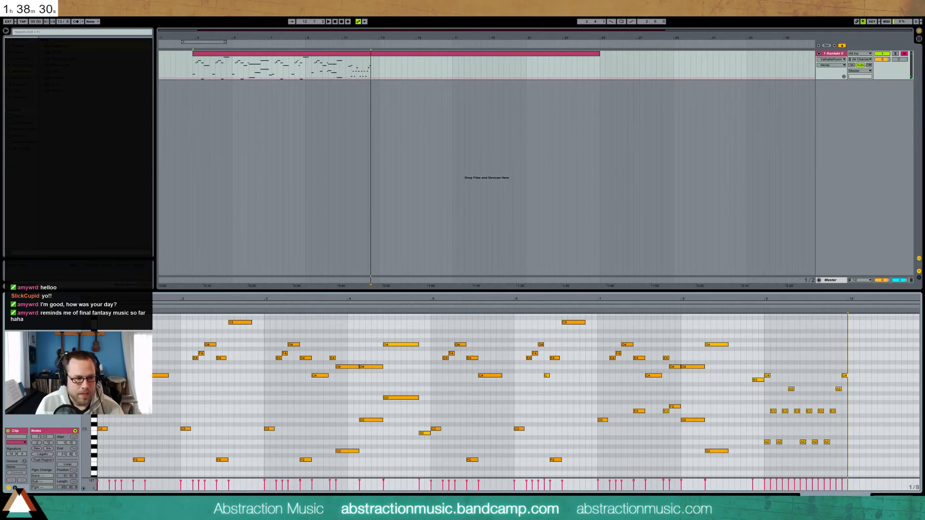
Paste the clip's opening melody notes at bar 9 and shorten the G4 note there
drag(107, 339, 144, 364)
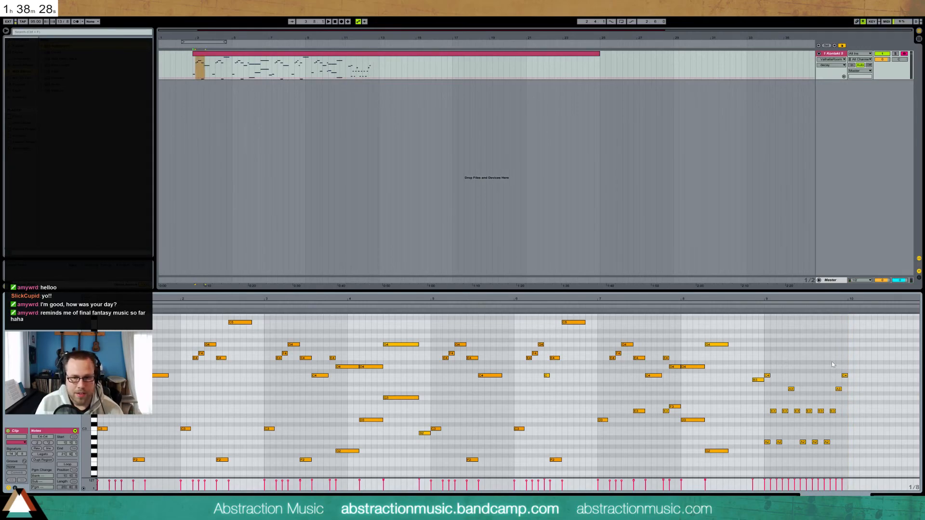
click(776, 357)
key(ctrl+v)
key(space)
click(757, 306)
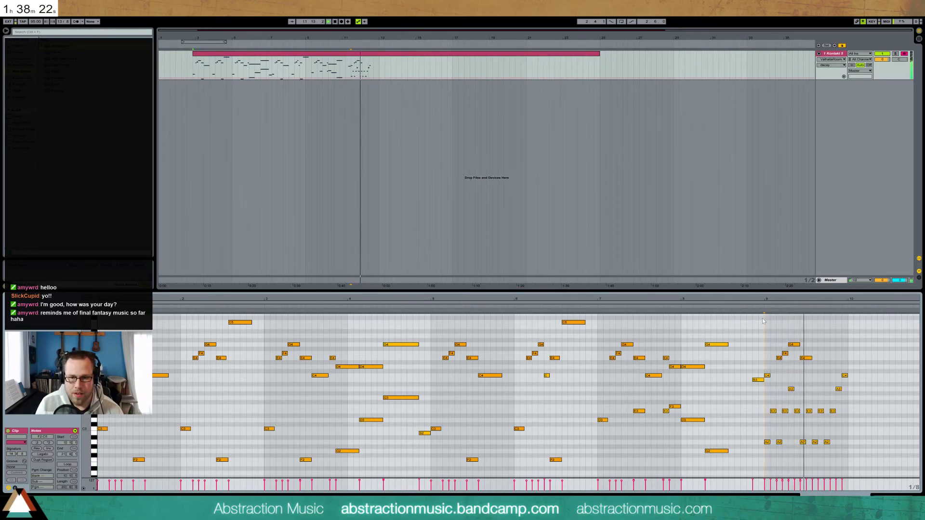
key(space)
drag(799, 347, 795, 347)
key(space)
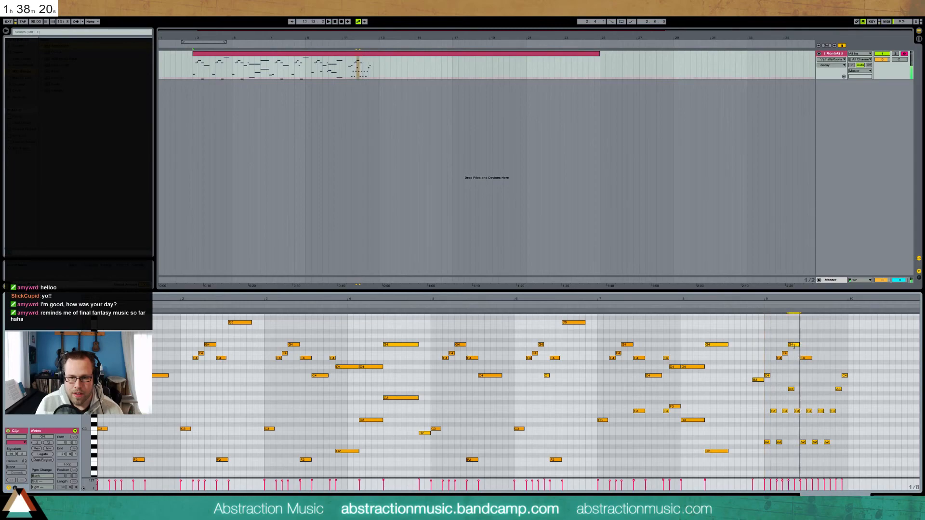
Remove an E3 note in bar 9, raise an A2 an octave, and shorten the E4 note
double_click(797, 411)
click(804, 442)
key(shift+Up)
key(Delete)
drag(811, 358, 811, 360)
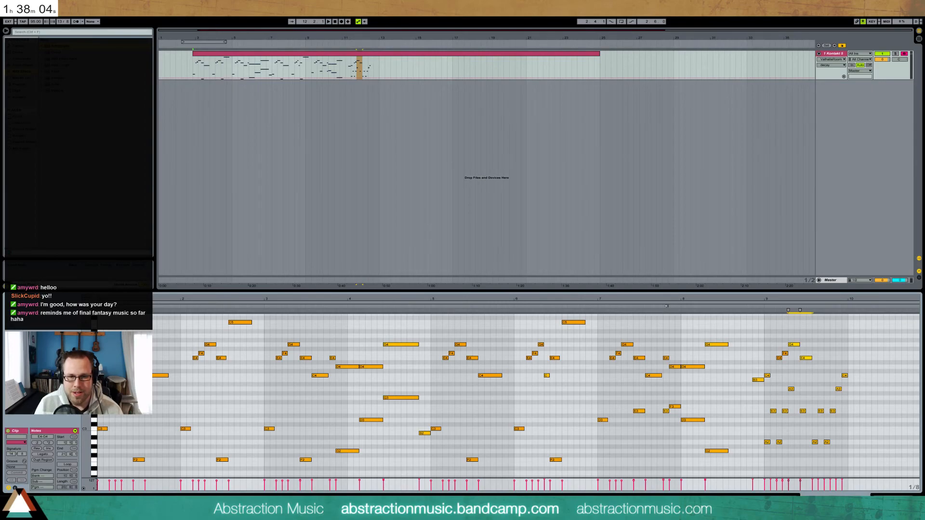
click(667, 306)
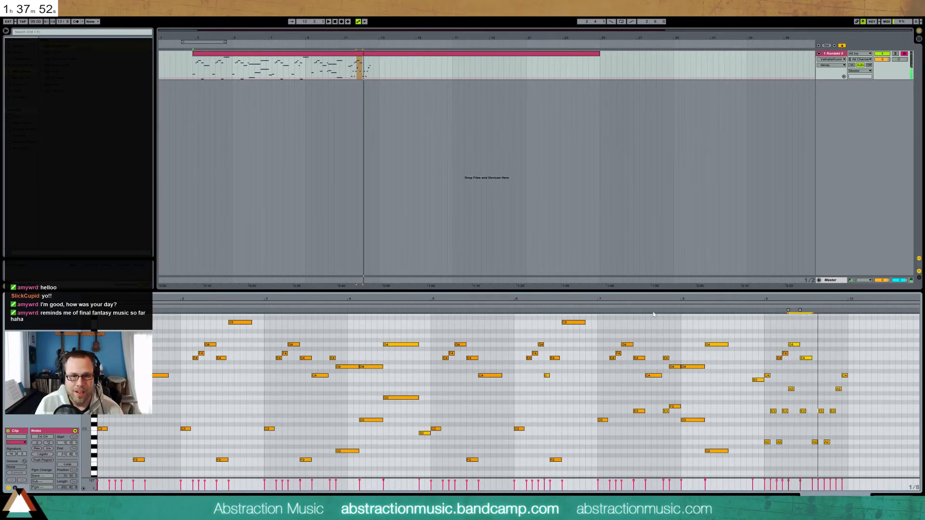
Add a short C4 late in bar 9, re-place the E3, and delete the rightmost A2
double_click(817, 375)
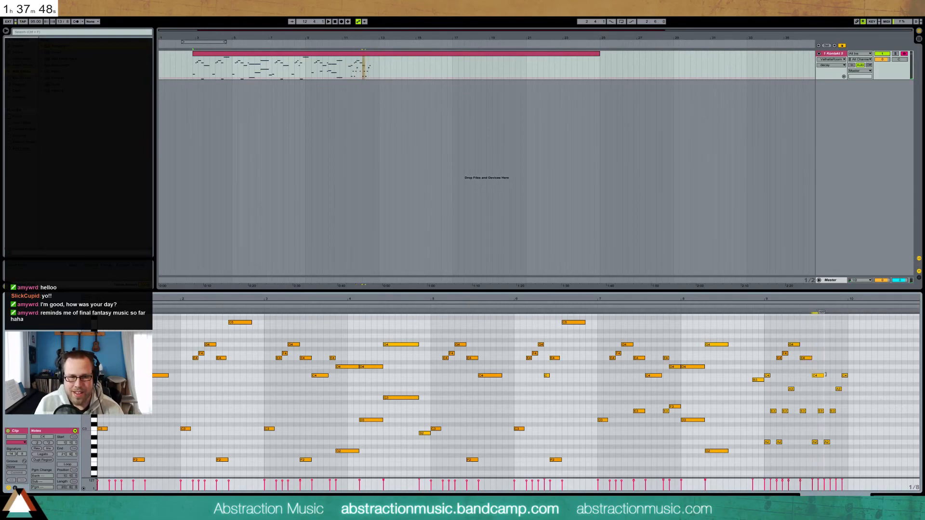
drag(825, 375, 828, 375)
click(821, 405)
drag(829, 378, 817, 378)
double_click(821, 410)
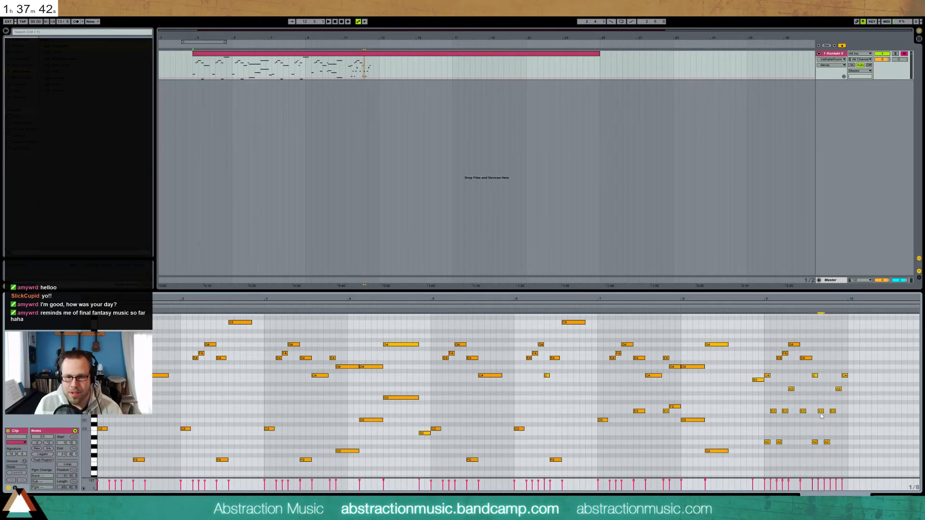
click(817, 376)
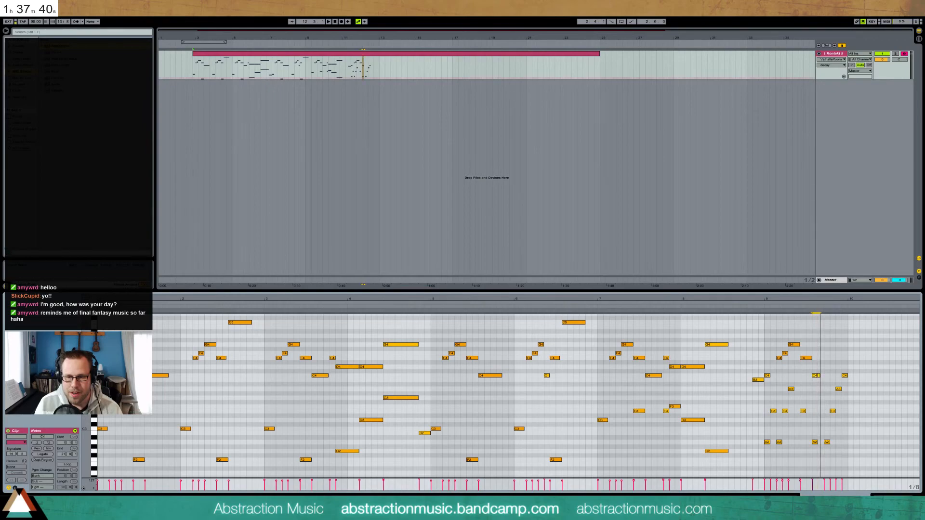
double_click(820, 412)
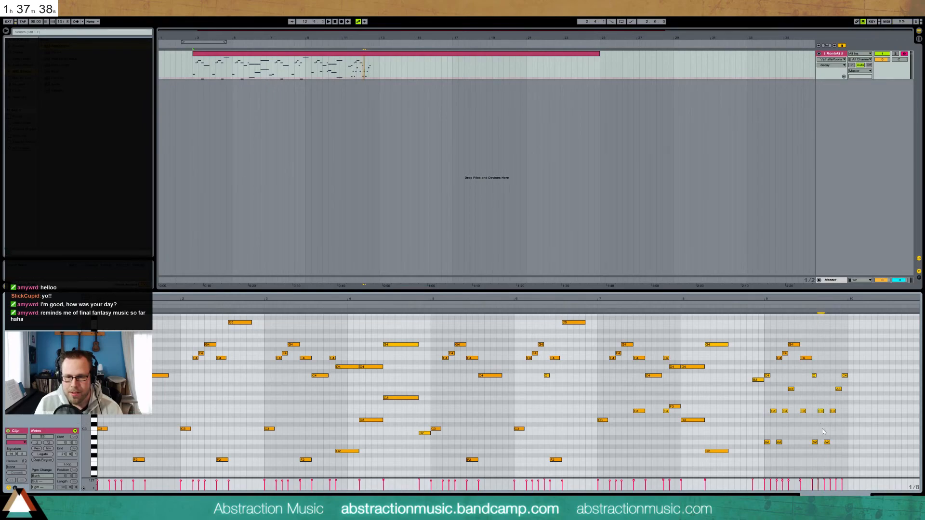
double_click(827, 442)
click(760, 311)
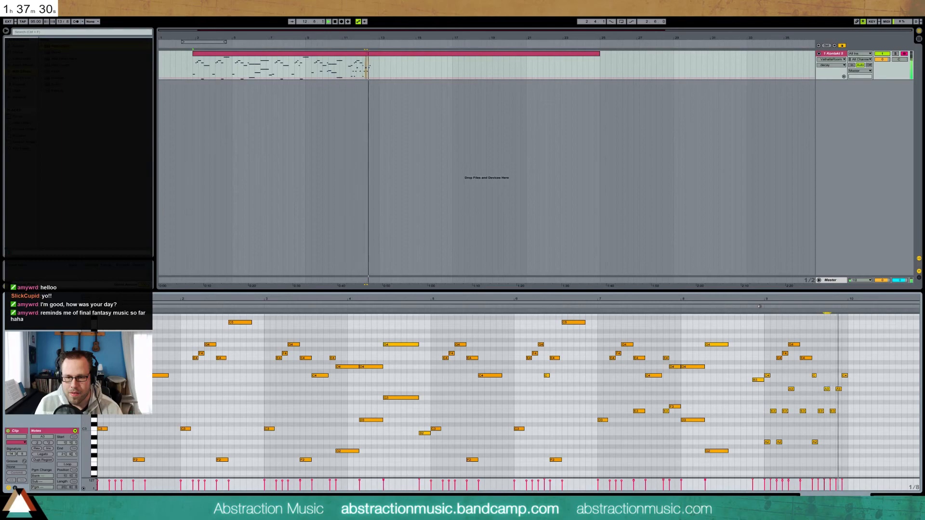
click(844, 375)
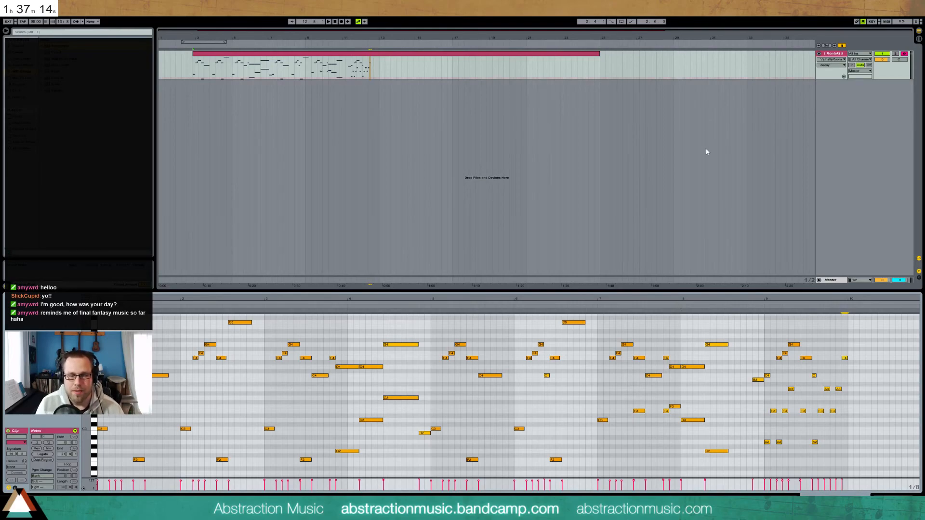
click(680, 306)
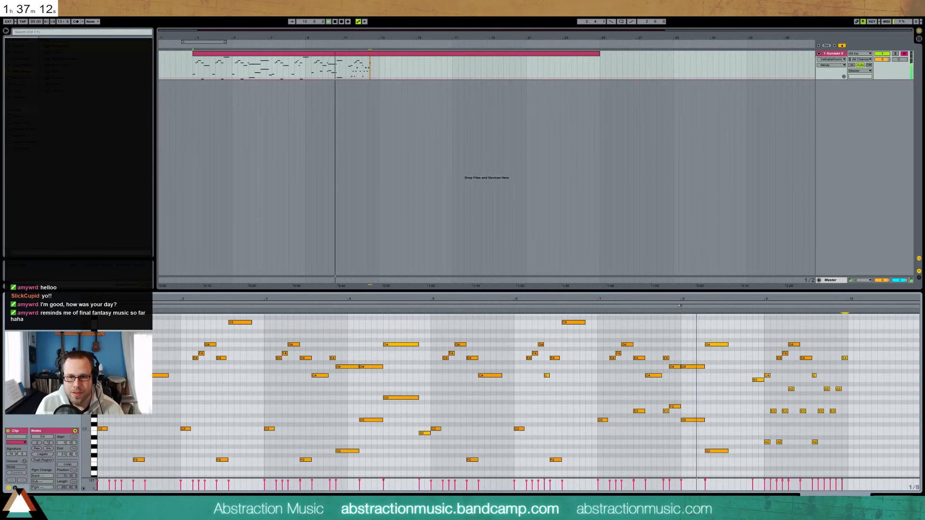
Raise the velocity of every note in the clip and audition from bar 9
drag(716, 326, 752, 461)
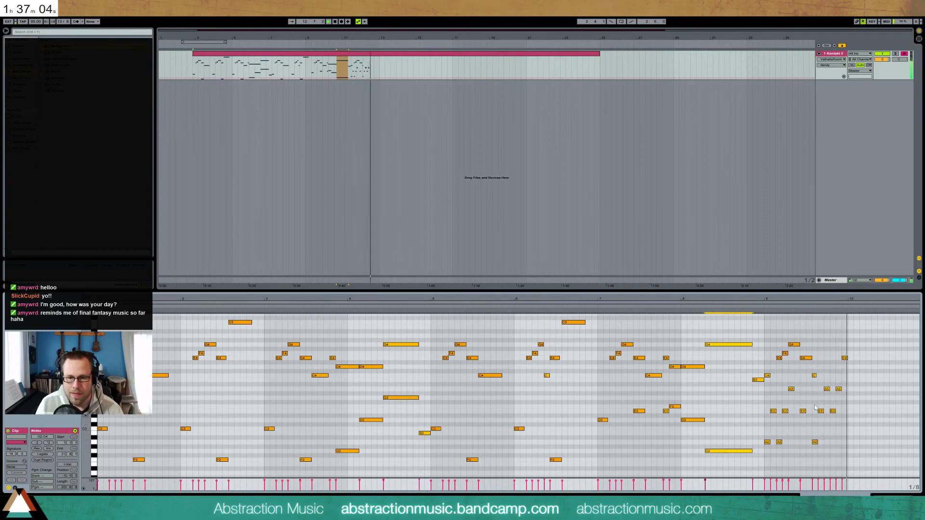
drag(769, 342, 839, 445)
drag(766, 388, 839, 477)
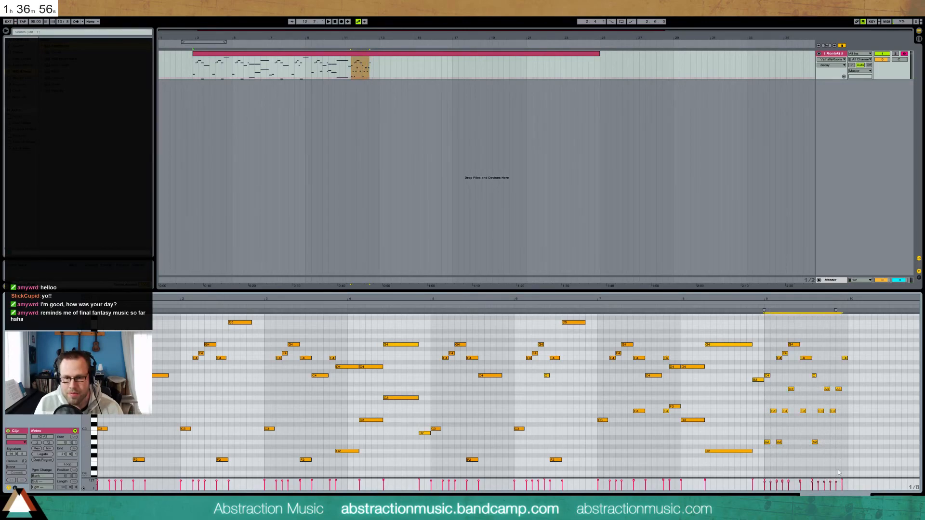
drag(849, 483, 129, 440)
drag(145, 481, 146, 470)
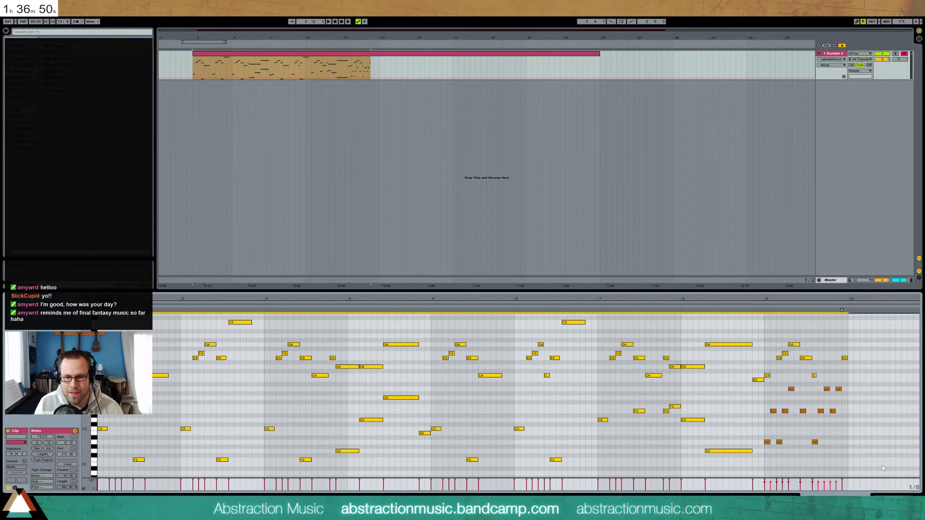
click(853, 452)
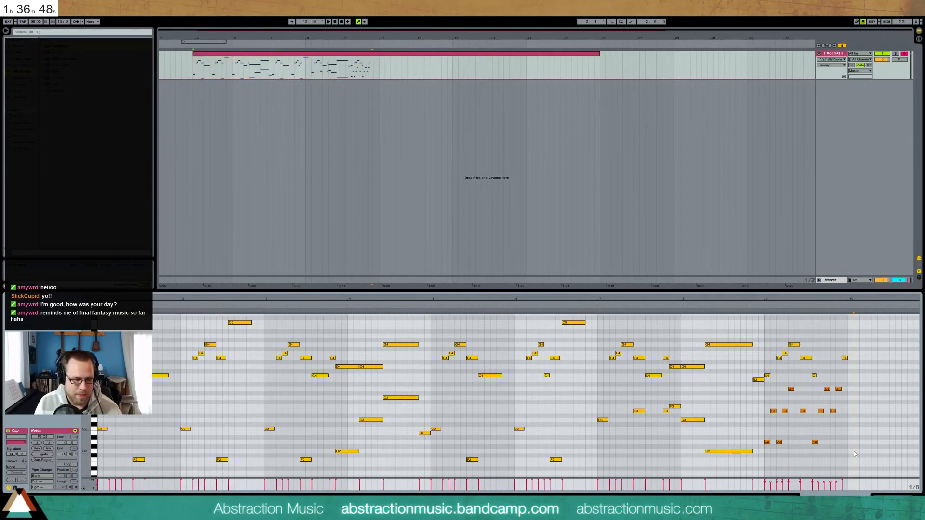
click(760, 309)
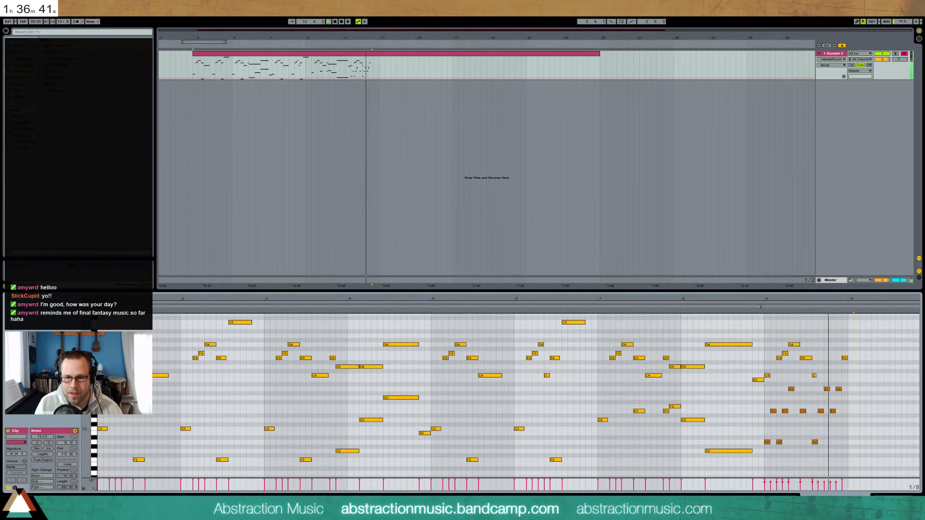
key(space)
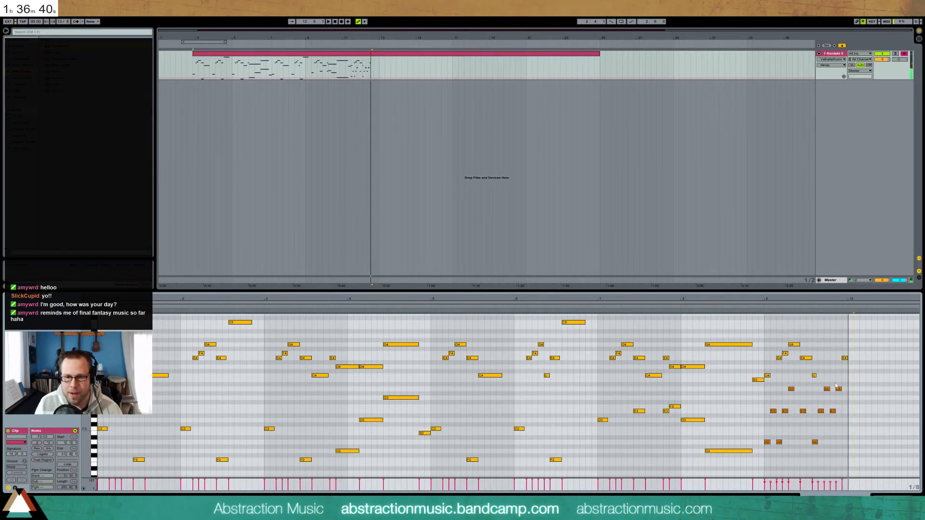
Set the bar-9 A3 notes to velocity 101, then reselect bar 9's lower notes
drag(770, 385, 843, 416)
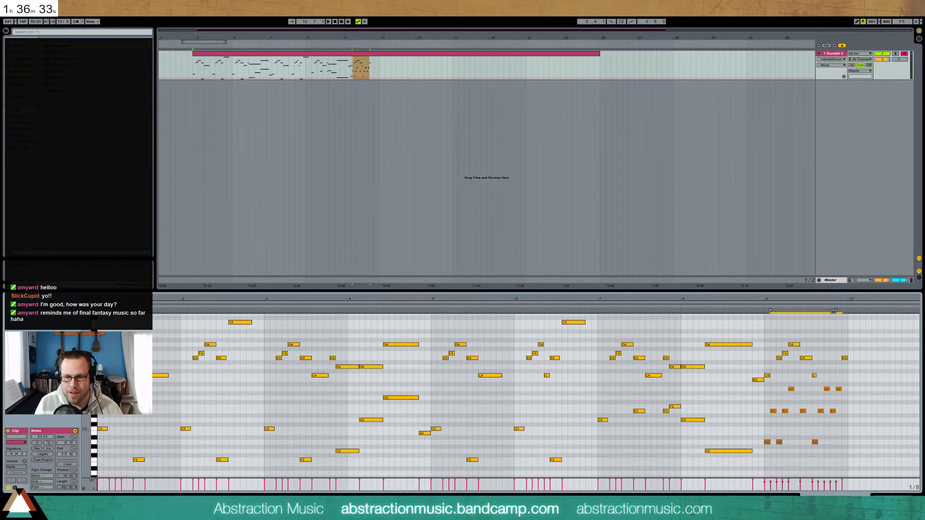
drag(861, 394, 775, 389)
drag(836, 482, 836, 480)
click(835, 449)
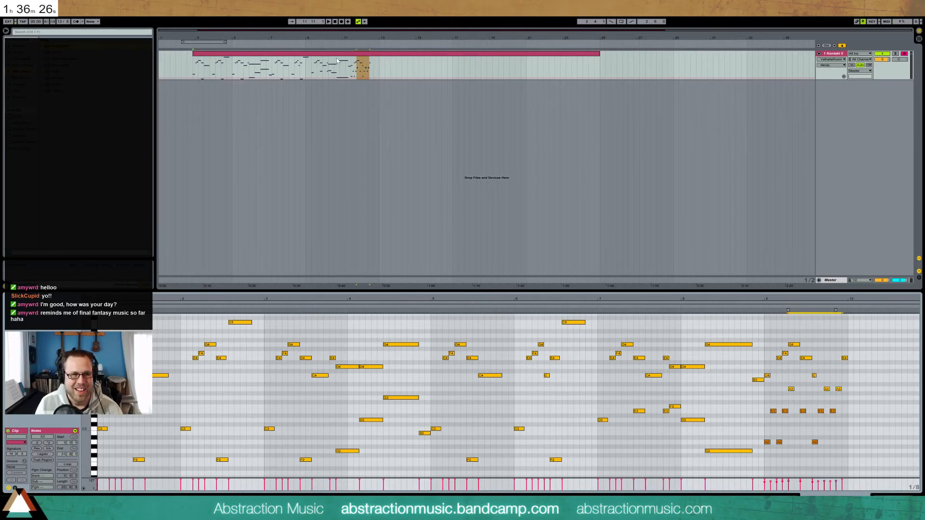
click(350, 67)
drag(870, 301, 442, 318)
drag(324, 387, 407, 462)
Duplicate bar 9's lower and upper notes into bar 10 and add an A2 there
key(ctrl+d)
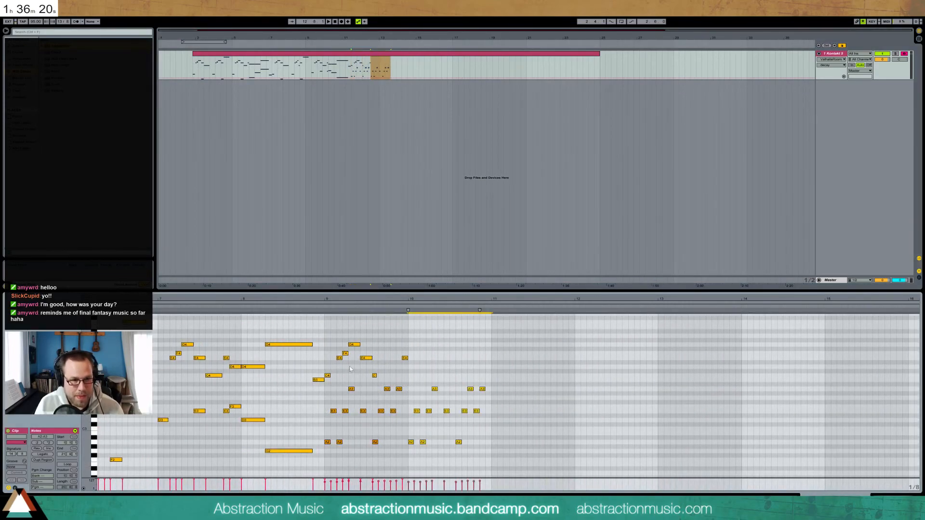
drag(326, 333, 405, 381)
key(ctrl+d)
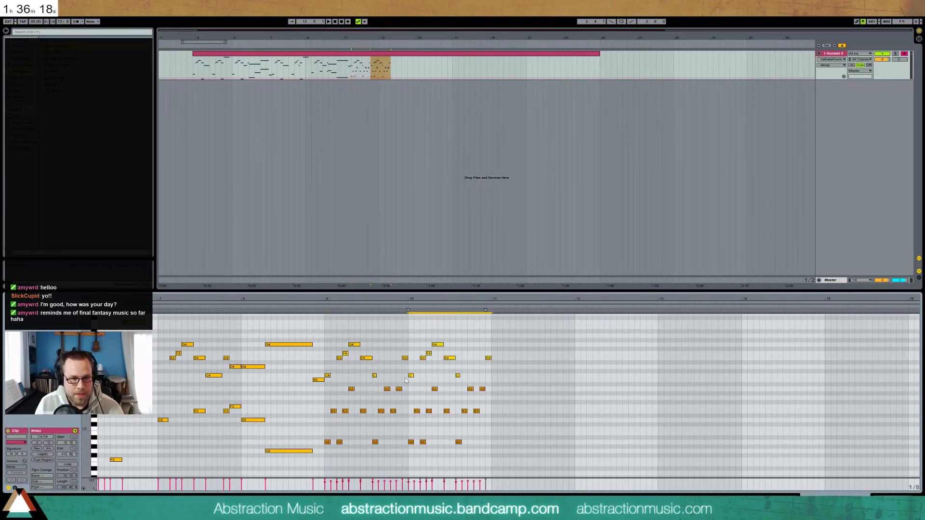
key(space)
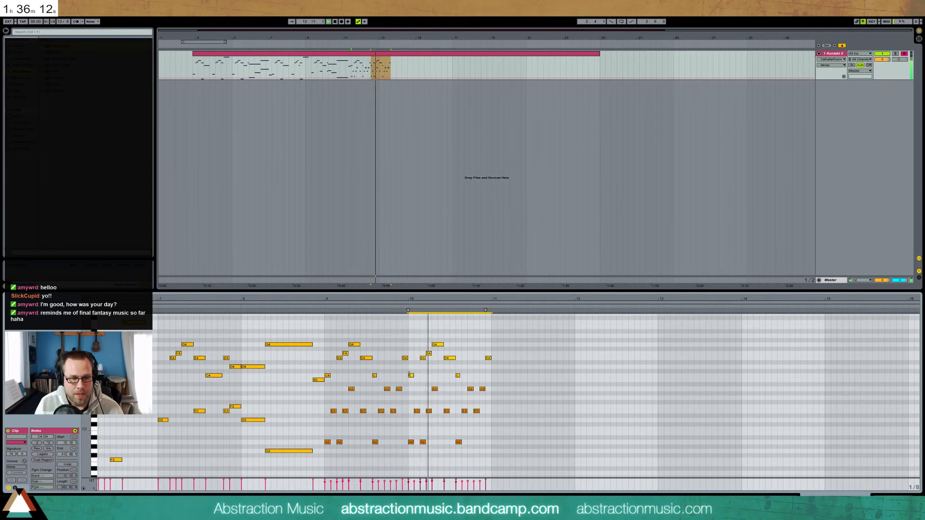
key(space)
drag(443, 345, 440, 352)
key(ctrl+z)
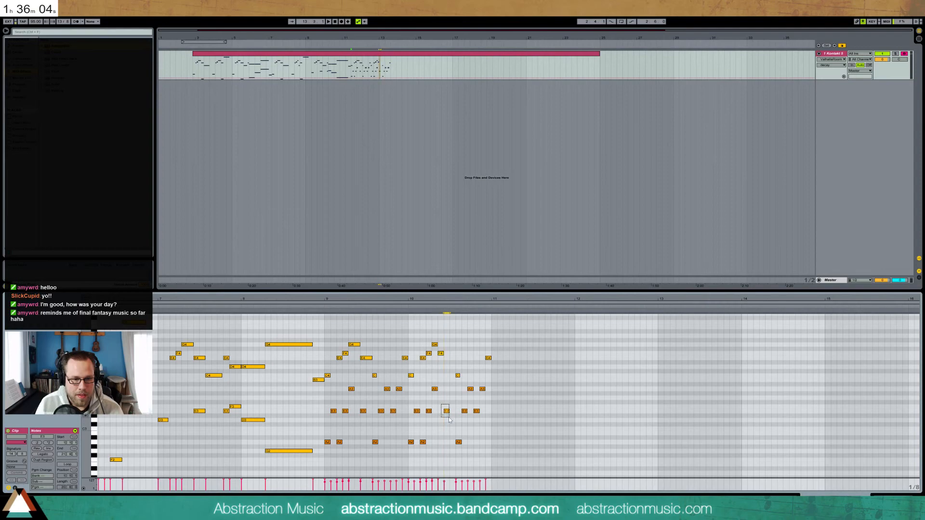
double_click(440, 442)
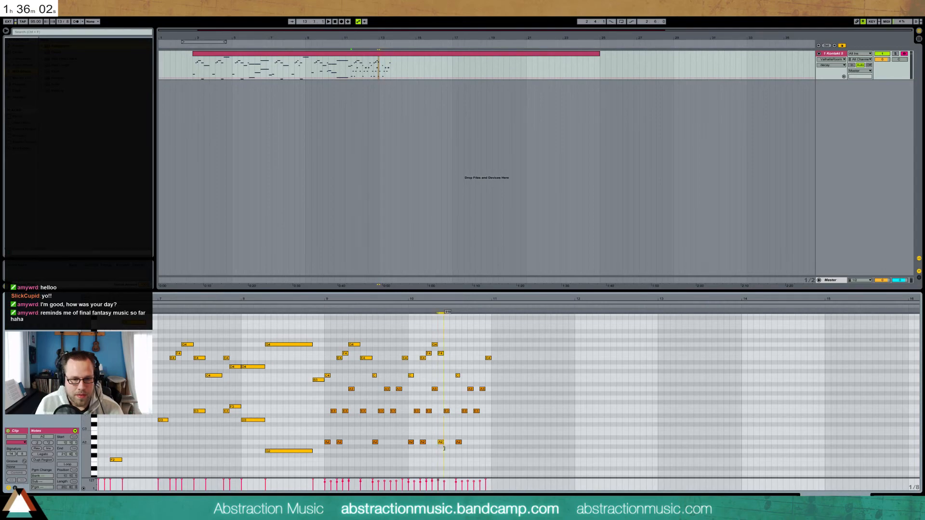
click(409, 313)
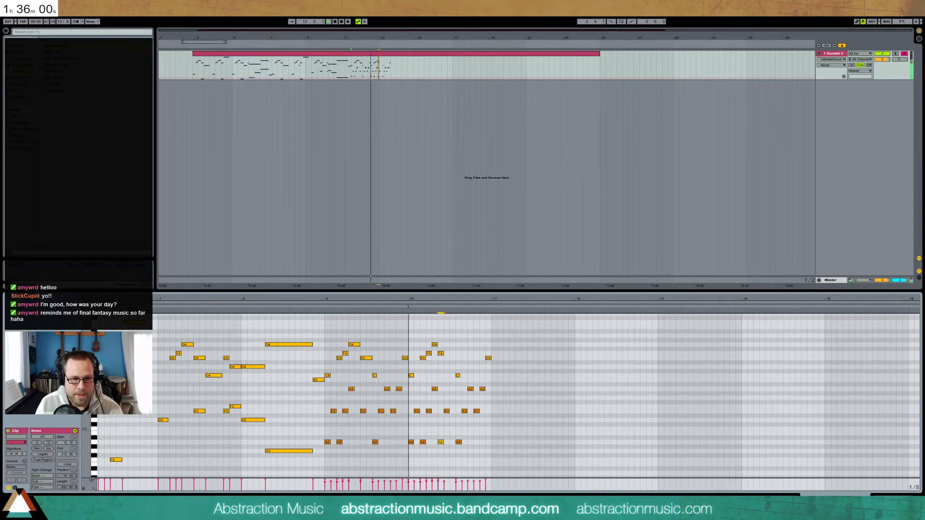
key(space)
Add a short C4, raise and lengthen the next C to C5, delete E3, and drop A3 to A2
double_click(448, 375)
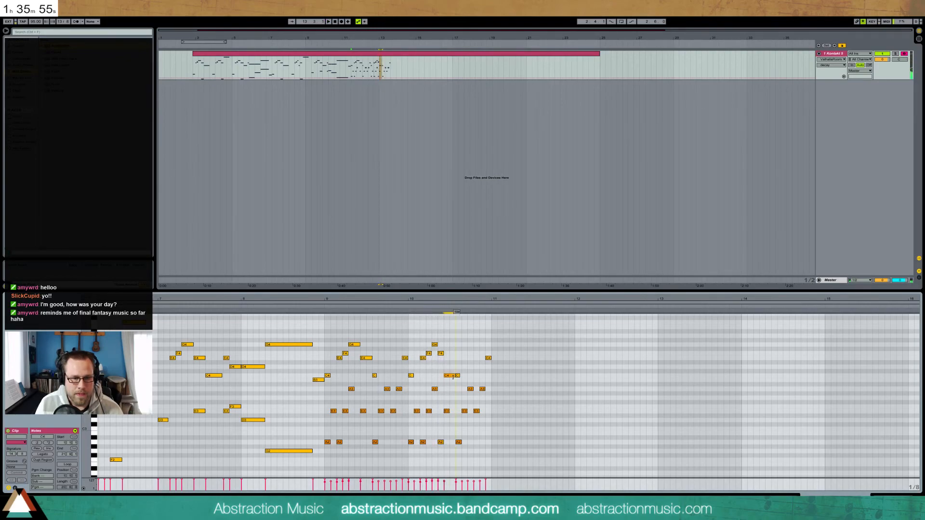
drag(455, 376, 453, 375)
click(458, 376)
key(shift+Up)
drag(462, 323, 465, 322)
drag(461, 391, 466, 414)
key(Delete)
drag(467, 378, 471, 392)
key(shift+Down)
key(space)
Raise the earlier A2 note to G3 and the C4 near bar 11 to D#4
drag(465, 430, 460, 451)
key(shift+Up)
key(Down)
key(Down)
key(Down)
key(Down)
key(Down)
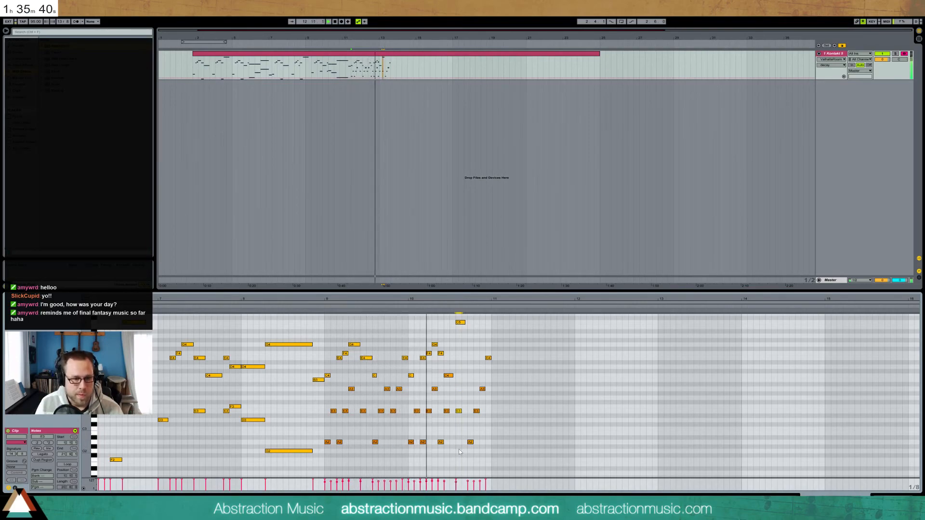
drag(455, 368, 448, 382)
key(Up)
key(Up)
key(Up)
key(Up)
click(406, 305)
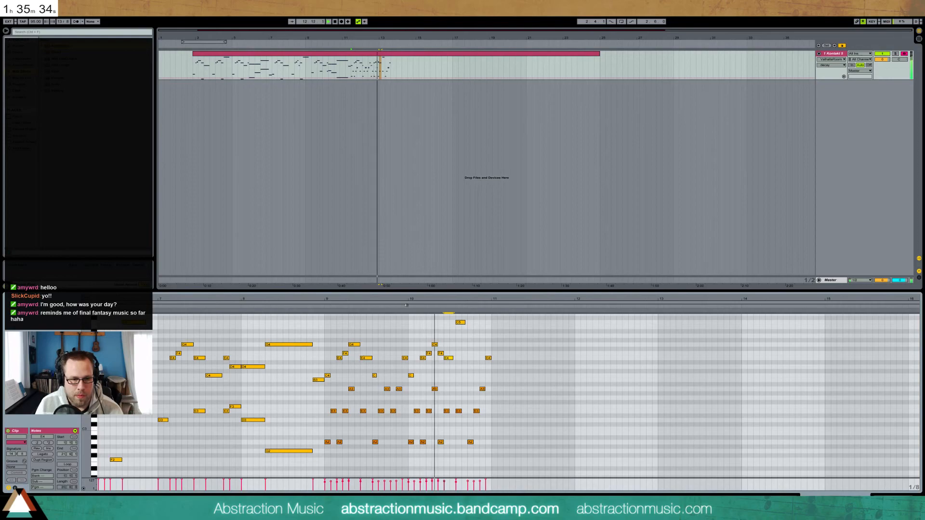
Add an A2 bass note in bar 10 and shorten the C5 note, auditioning from bar 10
double_click(452, 443)
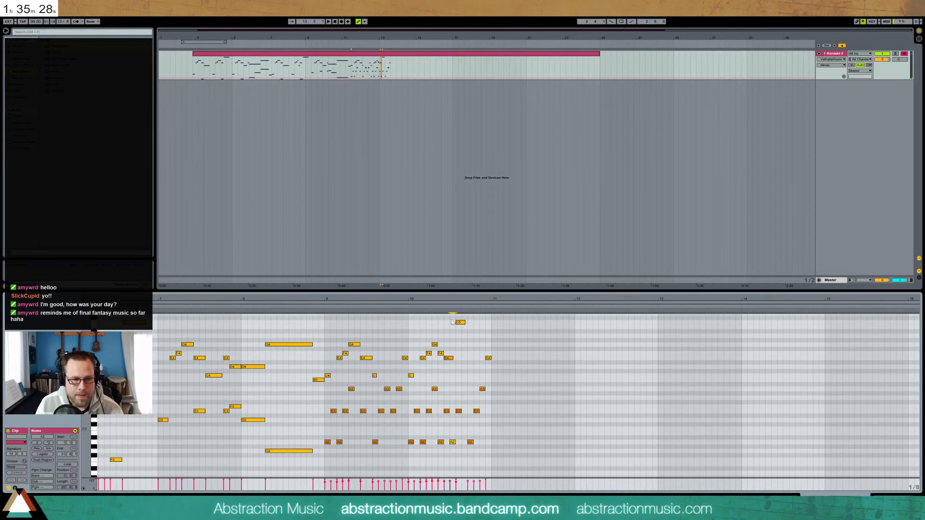
click(441, 306)
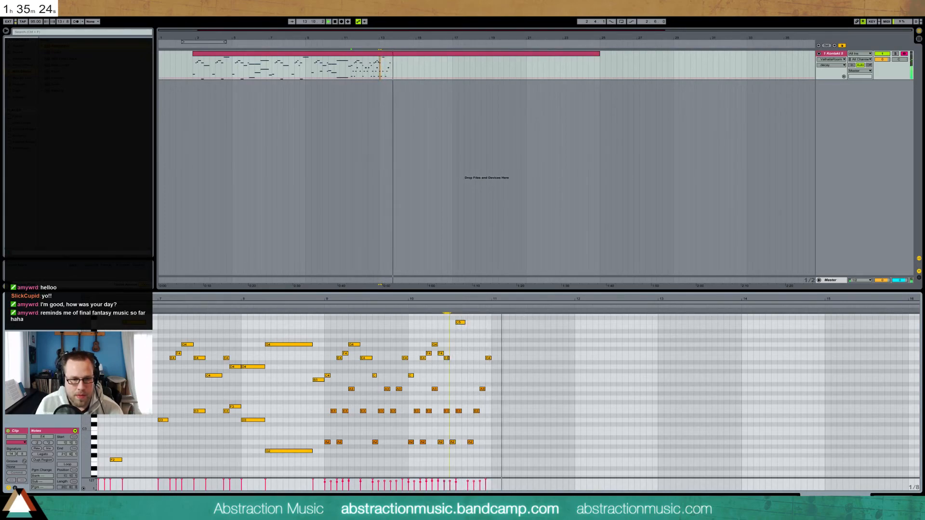
click(406, 306)
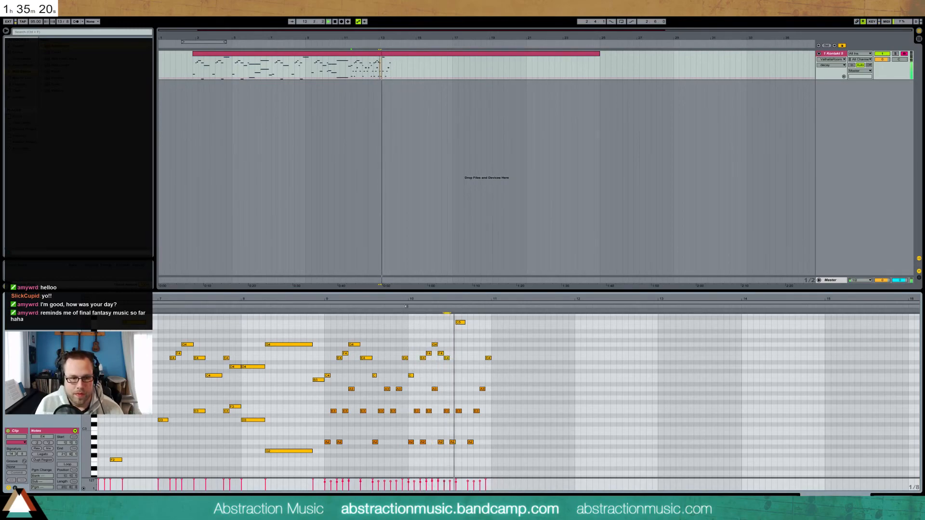
drag(465, 322, 461, 323)
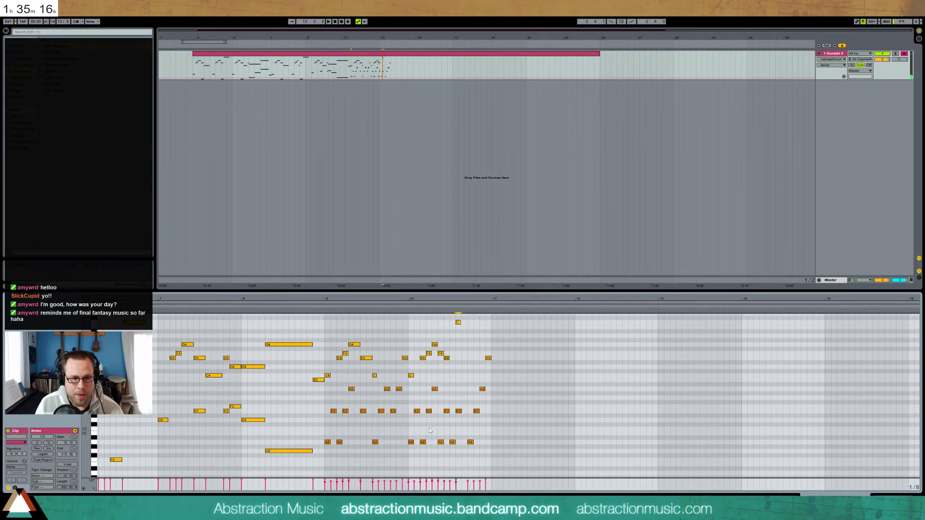
Add an A3, delete the A2, lengthen the E4, and play the phrase back
double_click(463, 390)
click(407, 307)
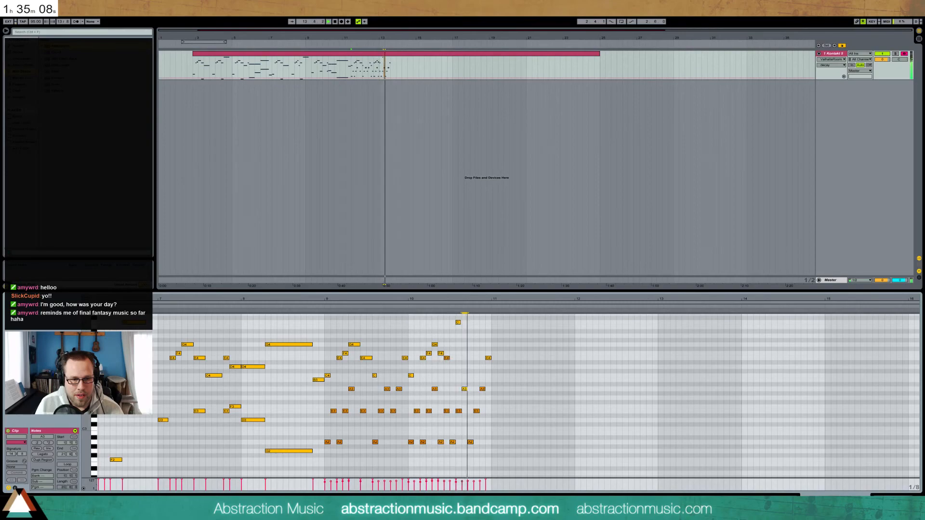
key(space)
double_click(452, 441)
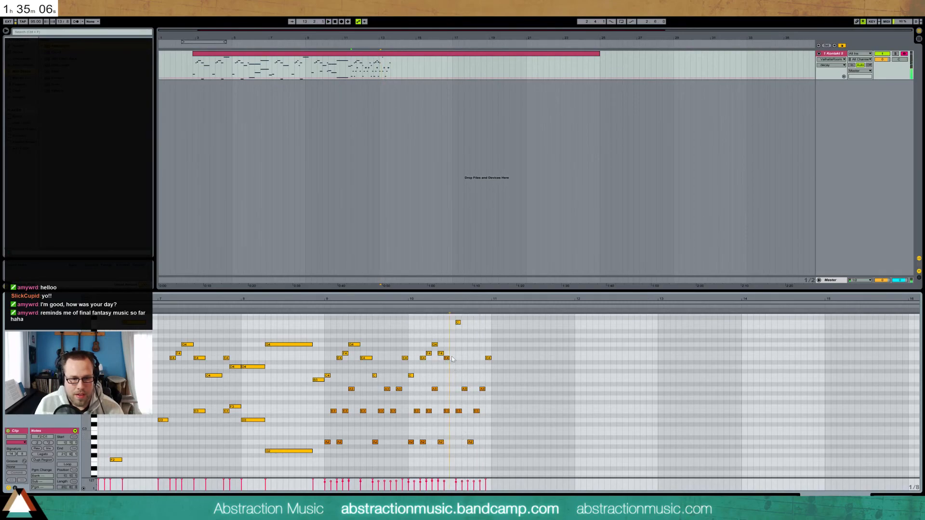
drag(449, 358, 455, 358)
key(space)
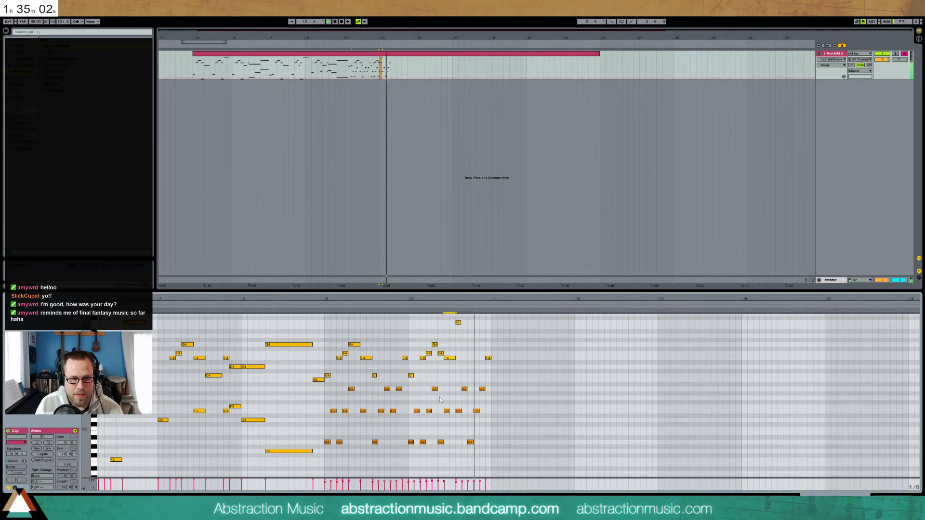
key(space)
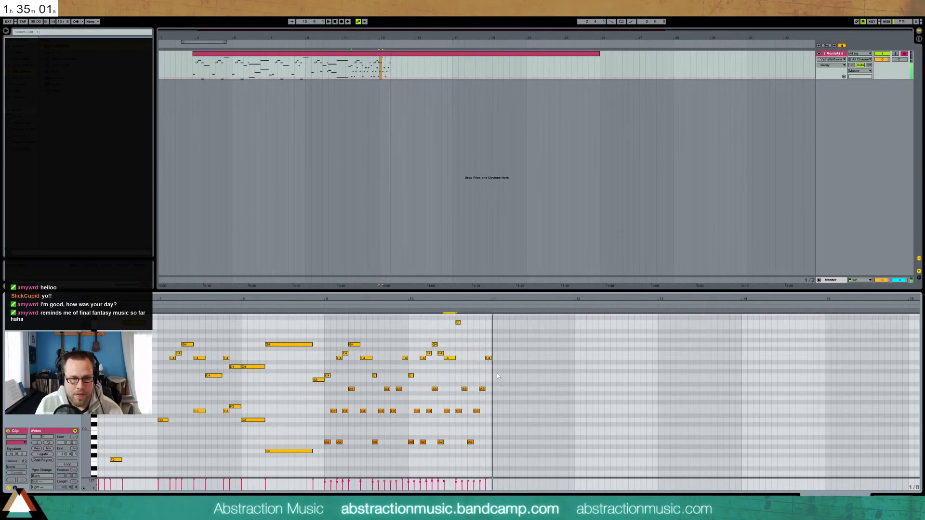
Draw a G4 at bar 11 with a short G2 and two D3 notes beneath it
click(494, 346)
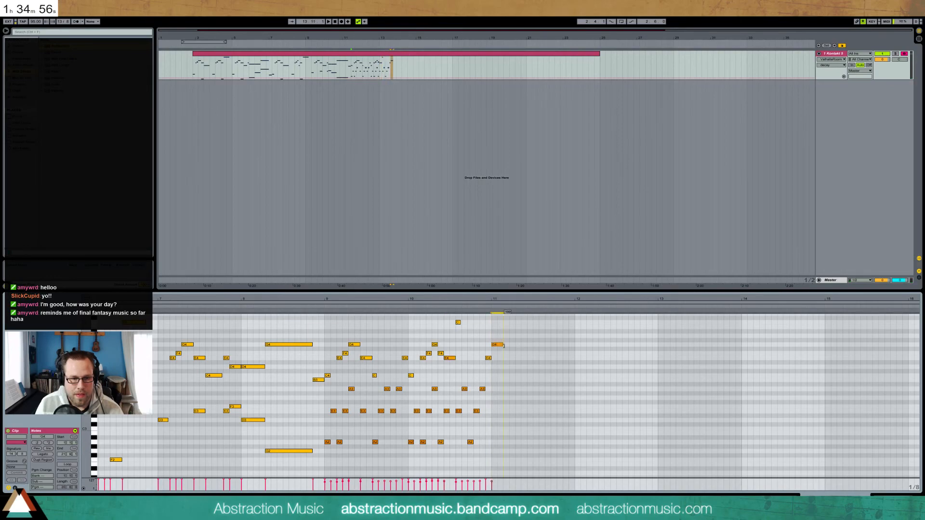
click(492, 445)
double_click(496, 451)
drag(502, 451, 497, 450)
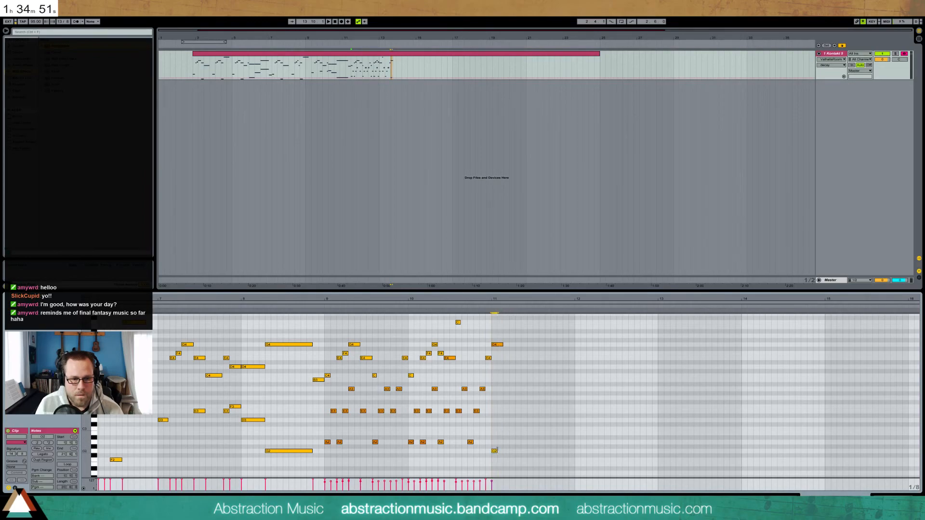
double_click(501, 420)
double_click(512, 421)
drag(519, 453, 491, 415)
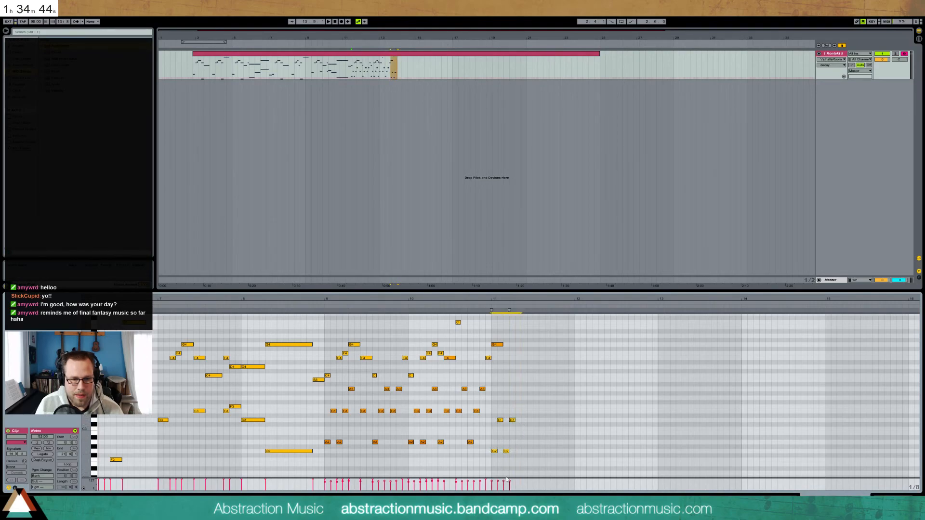
click(526, 444)
Continue the G2–D3 pattern, shorten the G4, and move one G2 up in pitch
double_click(518, 451)
double_click(523, 420)
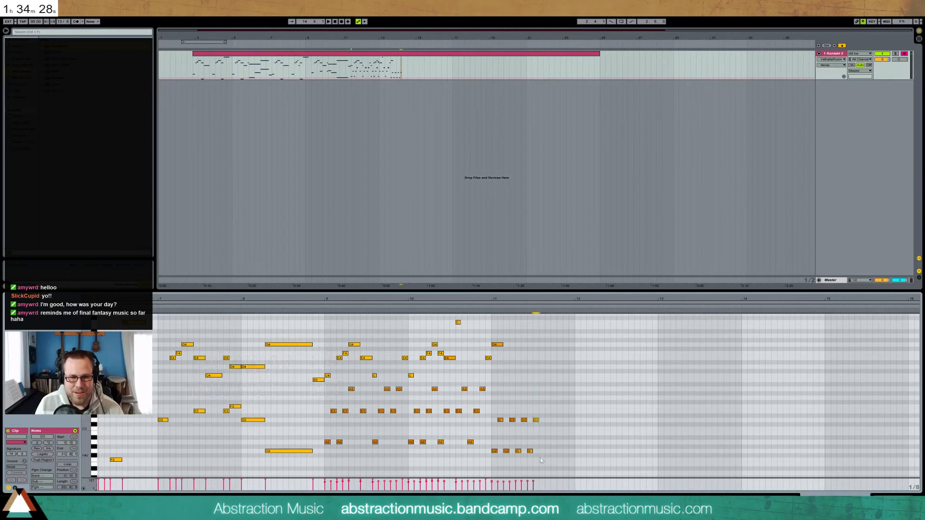
drag(543, 415, 515, 455)
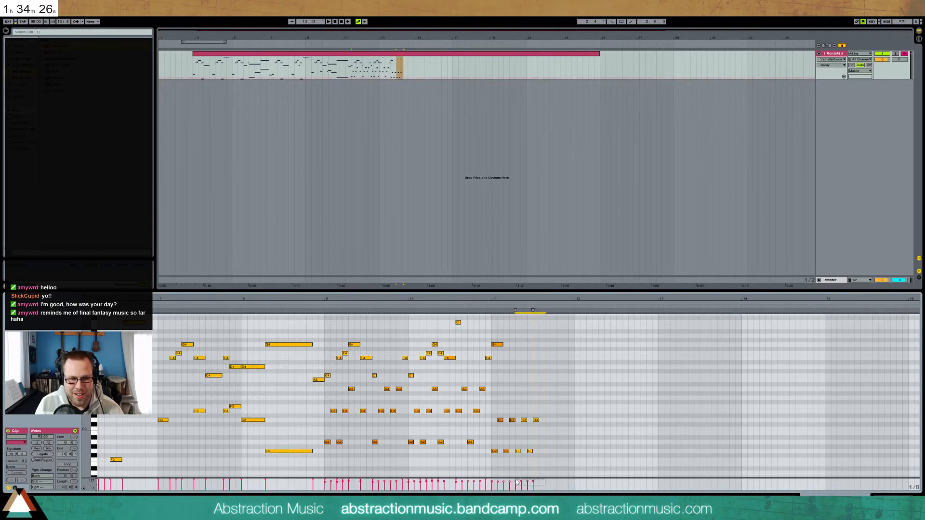
key(space)
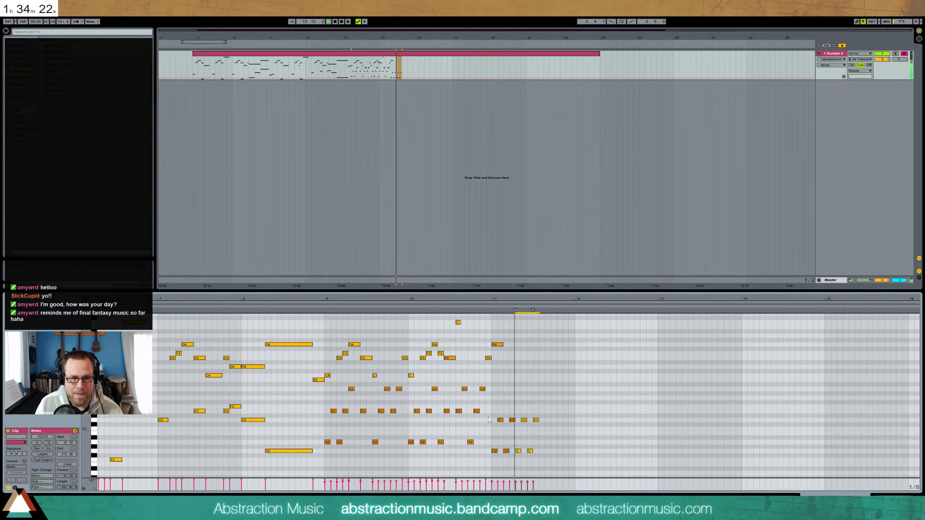
key(space)
drag(503, 345, 497, 346)
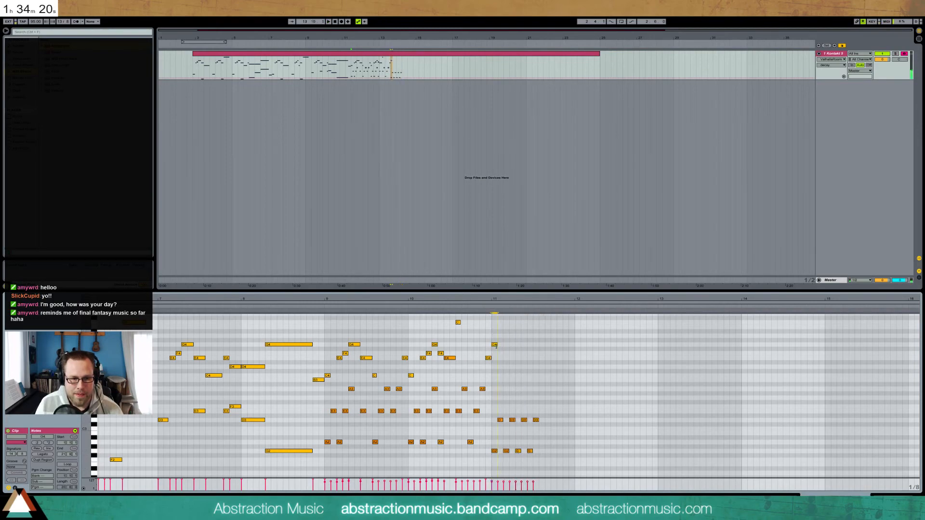
click(488, 306)
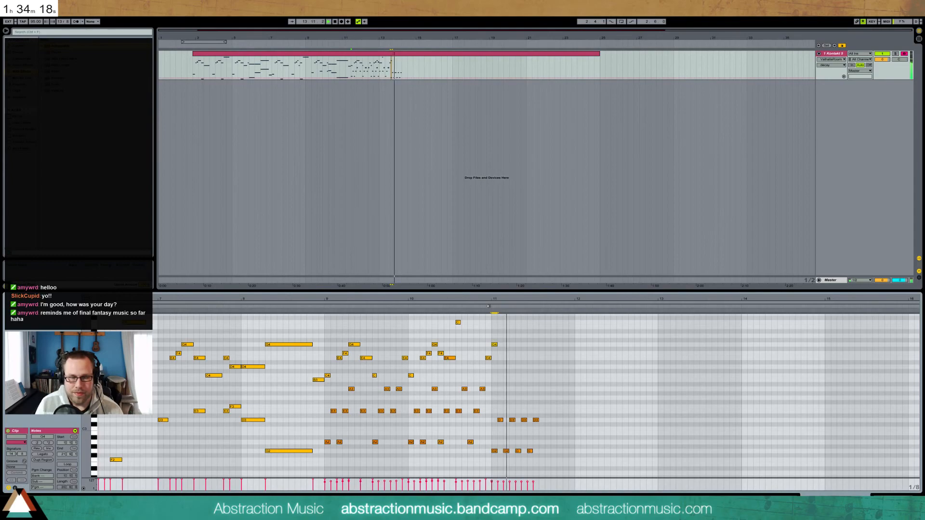
drag(535, 452, 536, 399)
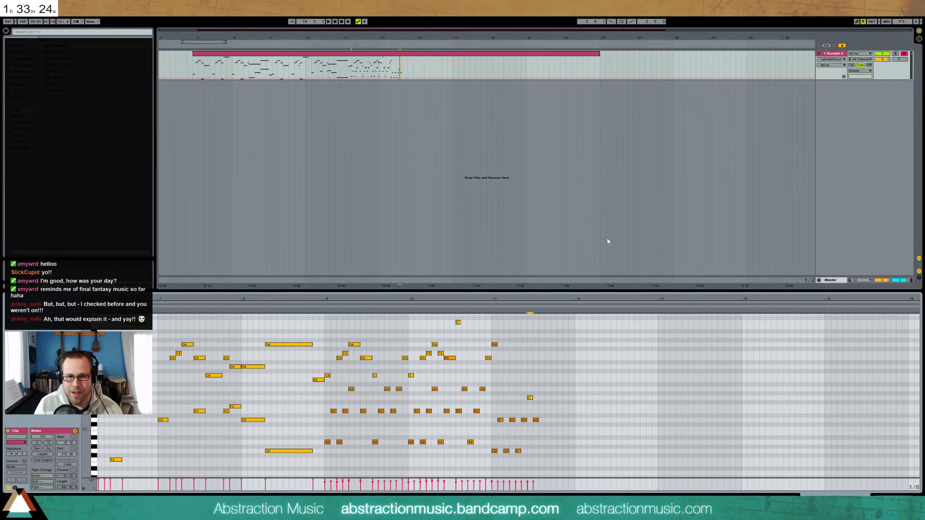
click(317, 305)
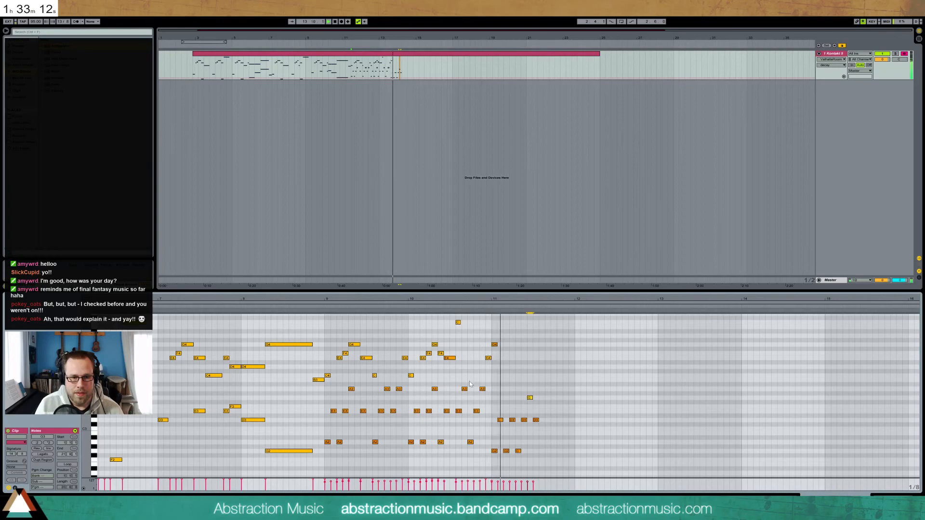
Add two repeated G4 notes after the bar-11 G4
key(space)
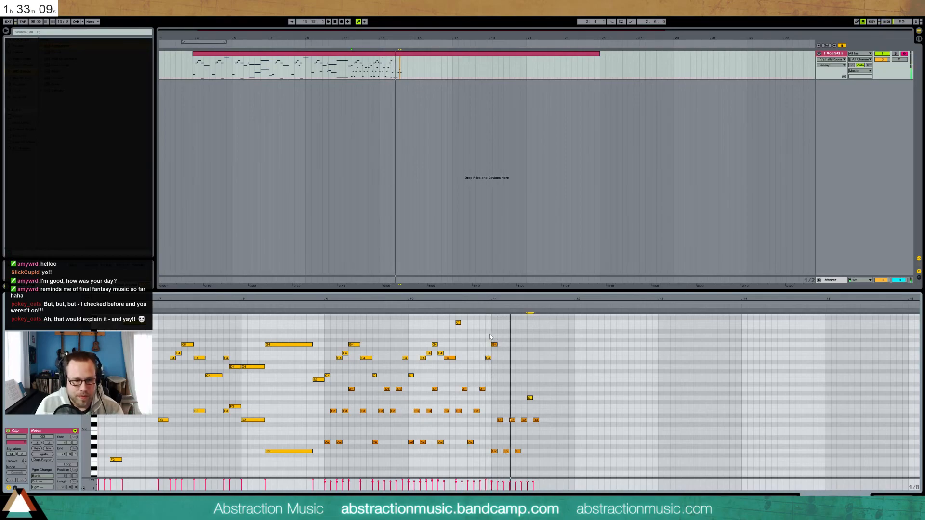
click(495, 345)
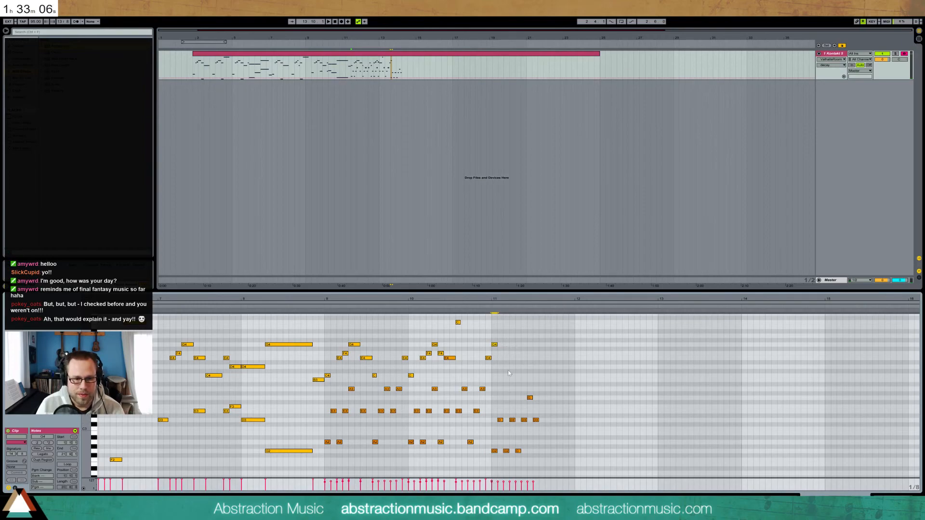
double_click(513, 345)
double_click(523, 345)
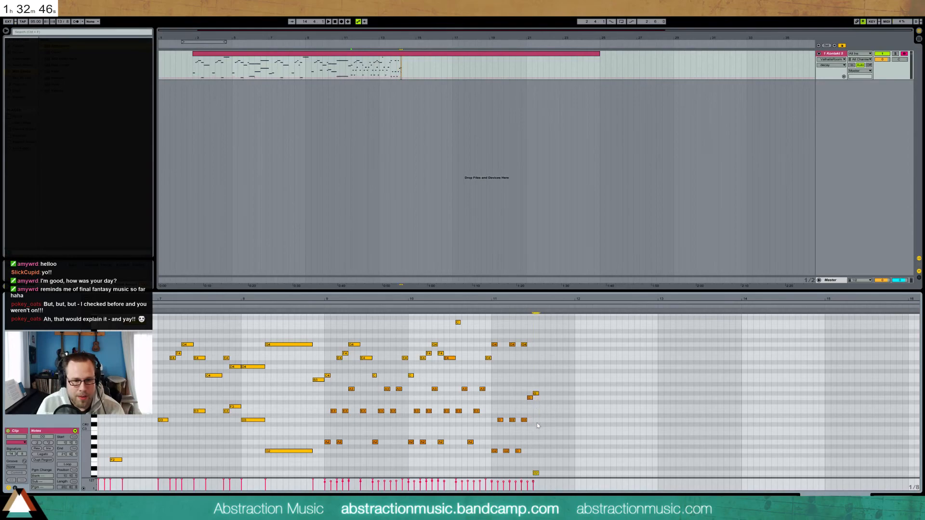
Raise the low note to F2 and add a G#4 at the end of bar 11
key(Up)
key(Up)
key(Up)
drag(536, 379, 545, 460)
click(535, 344)
double_click(538, 340)
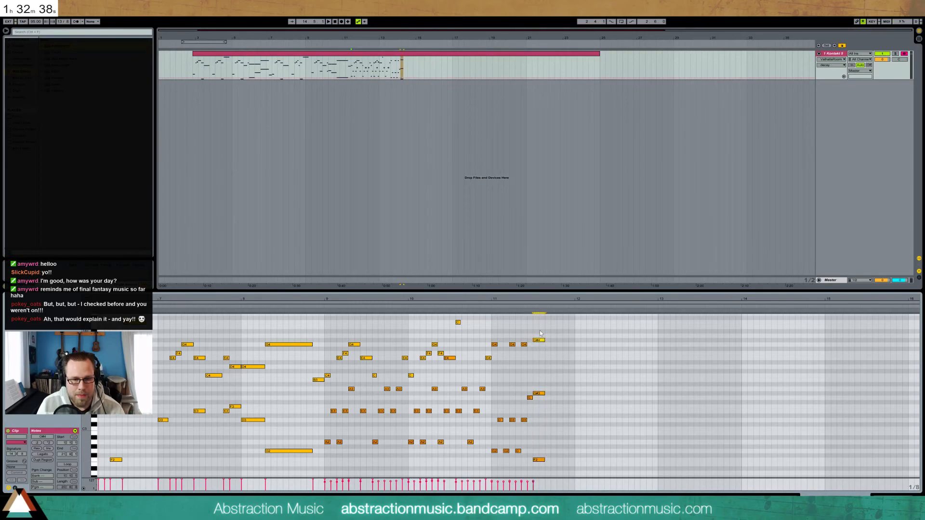
mouse_move(352, 298)
mouse_down()
mouse_move(758, 297)
mouse_move(446, 270)
mouse_up()
Select all notes in the melody clip with Ctrl+A
key(ctrl+a)
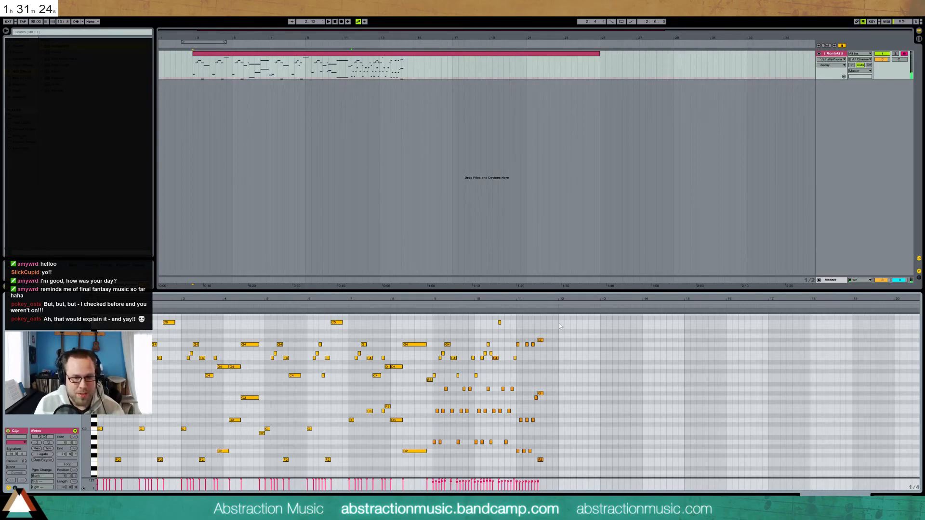
Shift the G#4–G#3–F2 chord a sixteenth earlier, delete a stray note, and duplicate bar 11 into bar 12
click(514, 305)
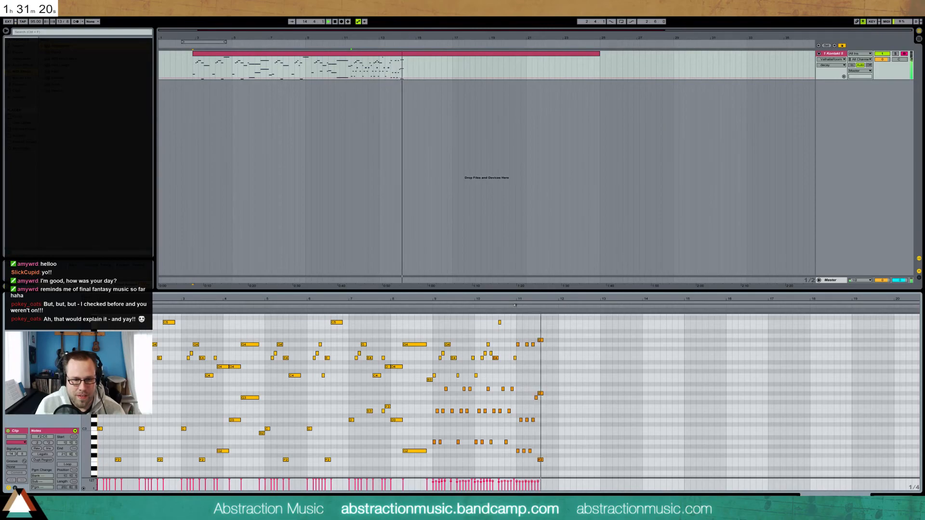
drag(549, 307, 507, 299)
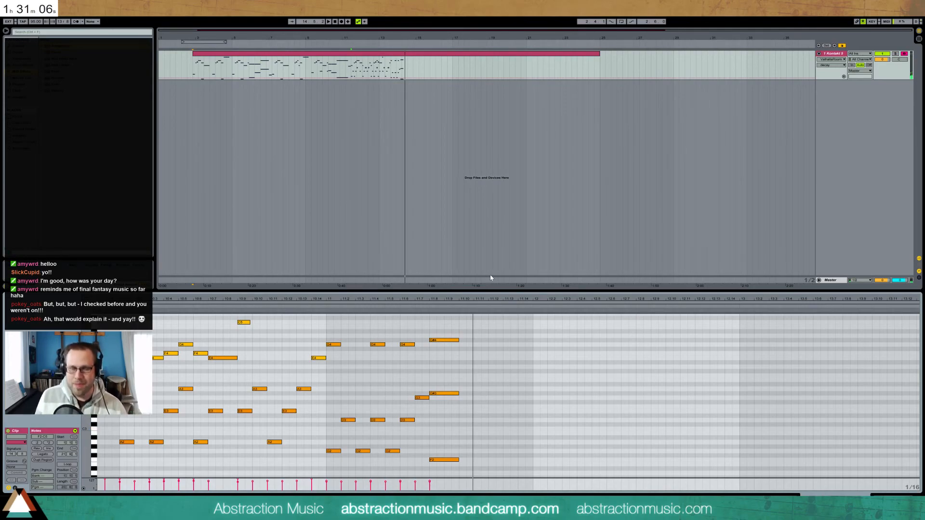
click(326, 307)
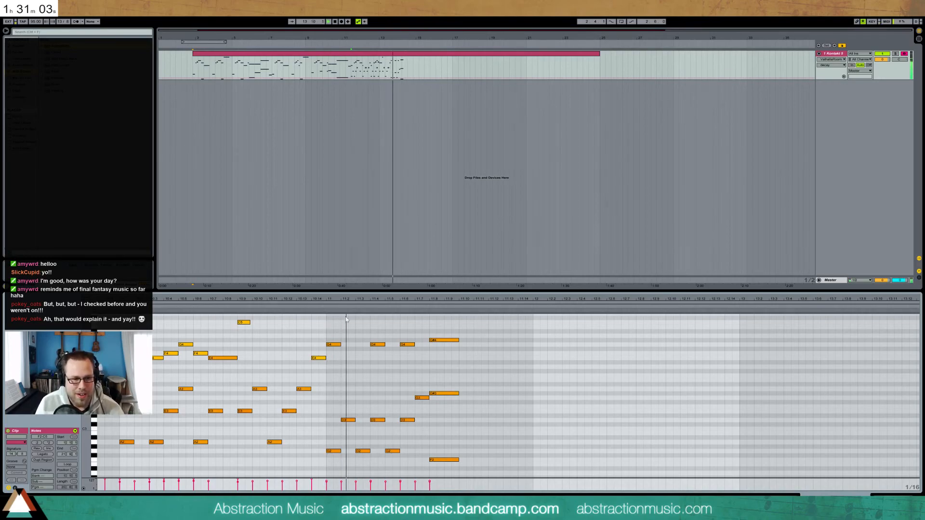
key(space)
drag(439, 327, 452, 464)
key(Left)
double_click(417, 399)
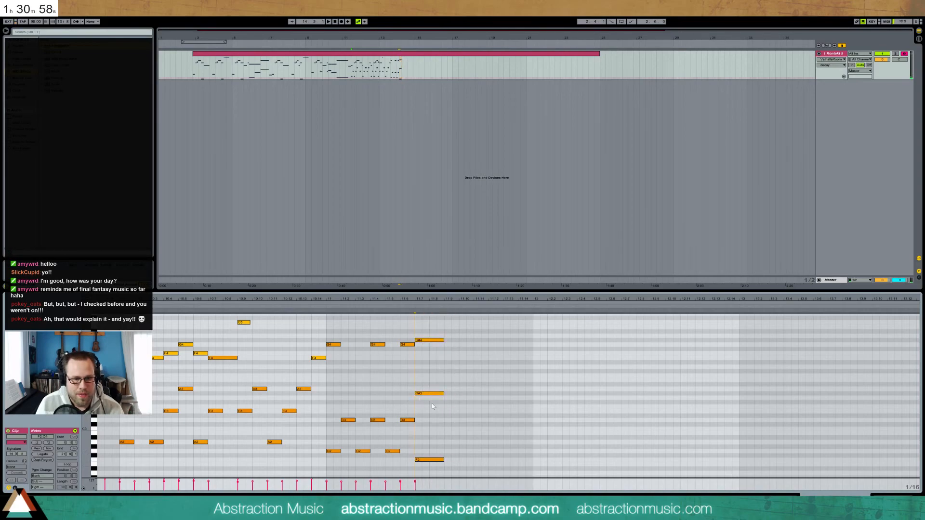
shift+click(439, 461)
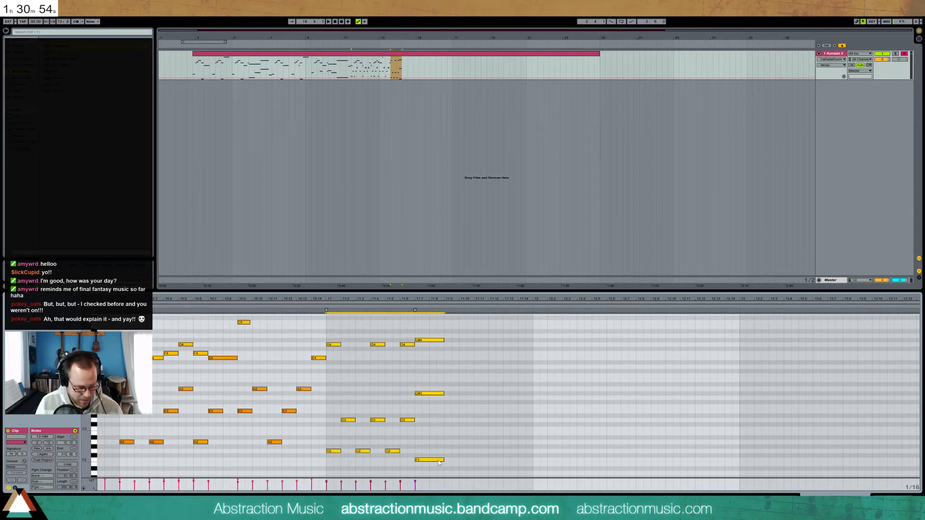
key(ctrl+d)
Lengthen the bar-12 chord slightly, then add an A4 and a long-held B4
click(548, 328)
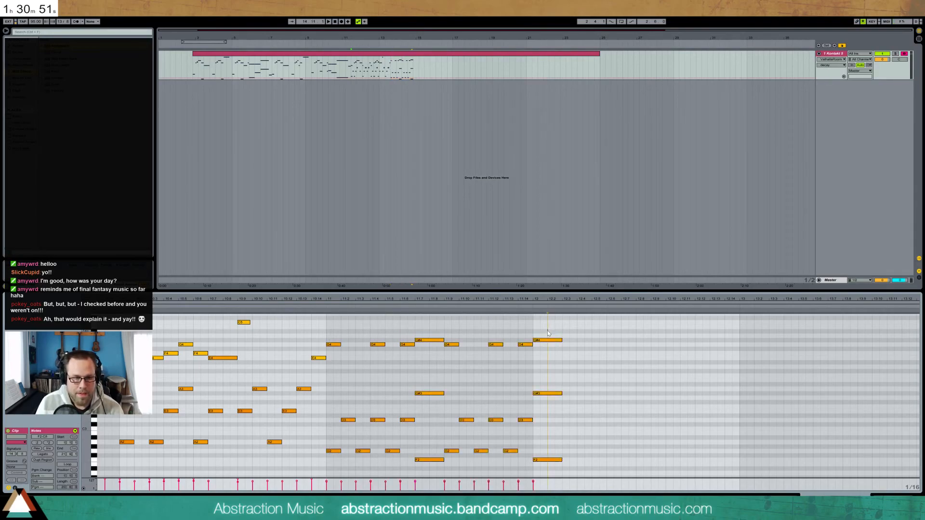
drag(548, 332, 563, 465)
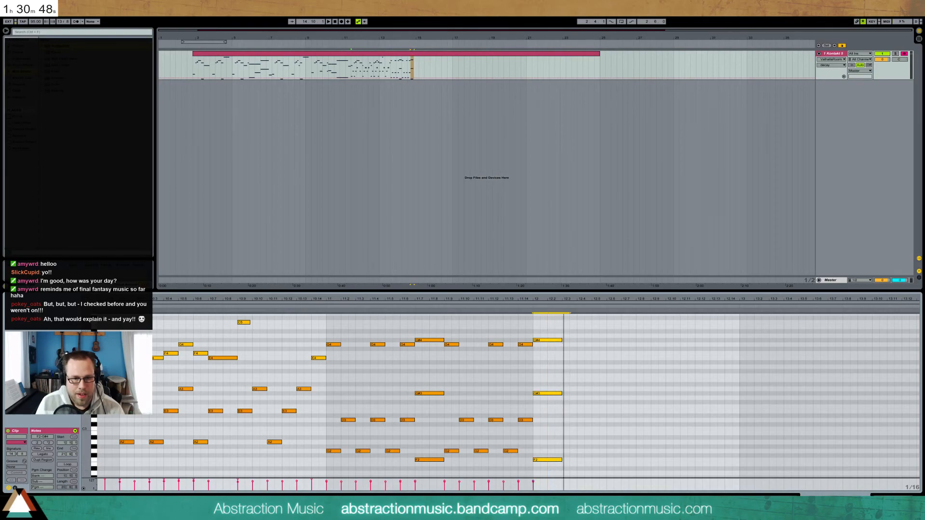
scroll(565, 337, down, 3)
drag(565, 341, 572, 340)
double_click(573, 336)
double_click(600, 328)
drag(605, 327, 658, 328)
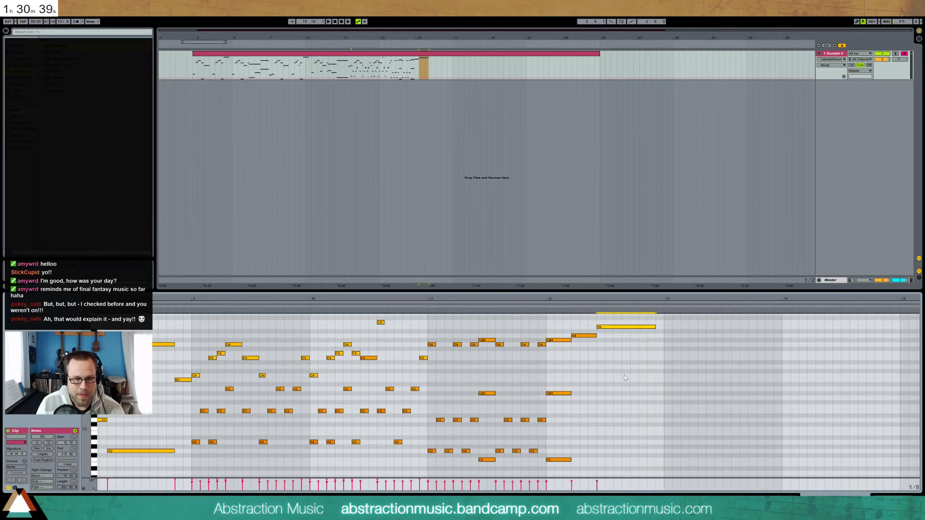
Add G3, G2 and a held F3 under bar 12, lowering one note to D3
double_click(574, 397)
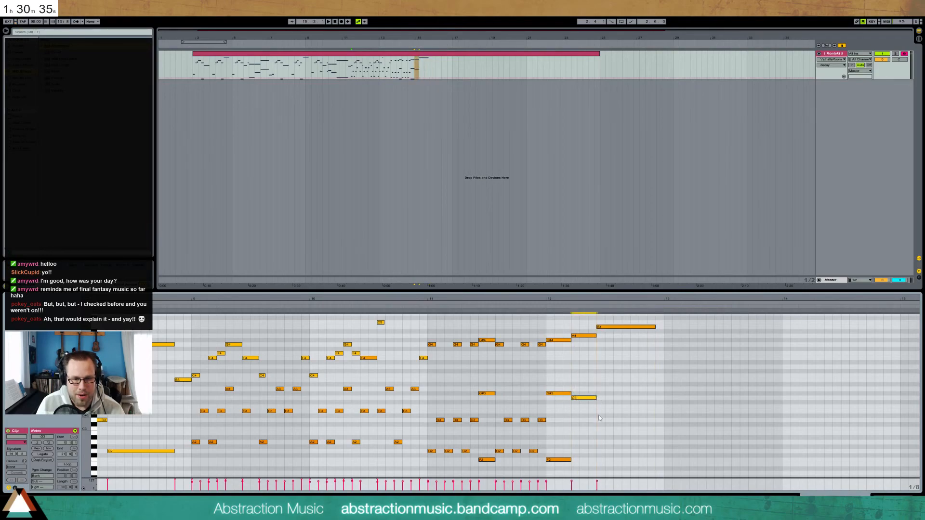
drag(571, 460, 655, 451)
double_click(601, 452)
mouse_move(597, 460)
mouse_down()
mouse_move(571, 460)
mouse_move(598, 452)
mouse_up()
double_click(574, 451)
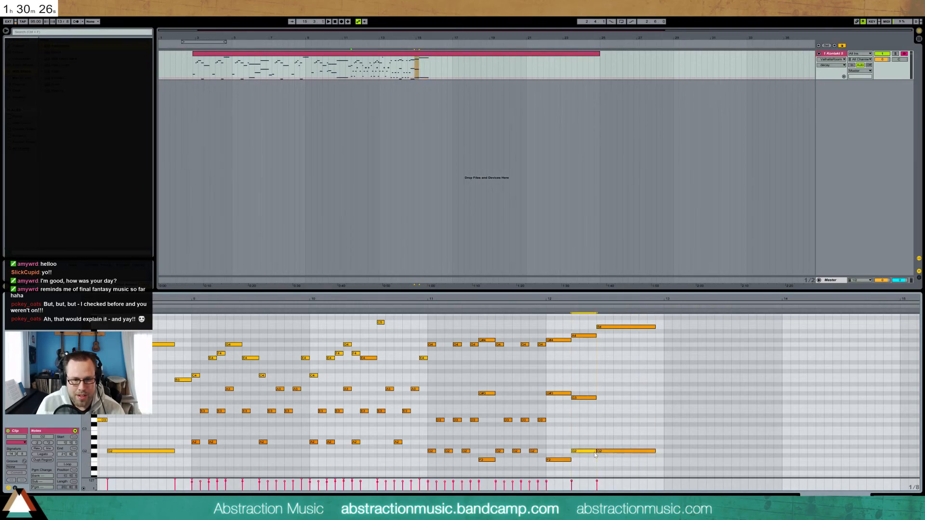
double_click(599, 407)
drag(614, 406, 652, 411)
key(Down)
key(Down)
Move the G3 down to E3, shift the new notes a step earlier, and shorten the last three
click(585, 397)
key(Down)
key(Down)
key(Down)
click(542, 305)
key(space)
drag(586, 320, 625, 456)
key(Left)
drag(555, 317, 572, 456)
key(shift+Left)
click(544, 308)
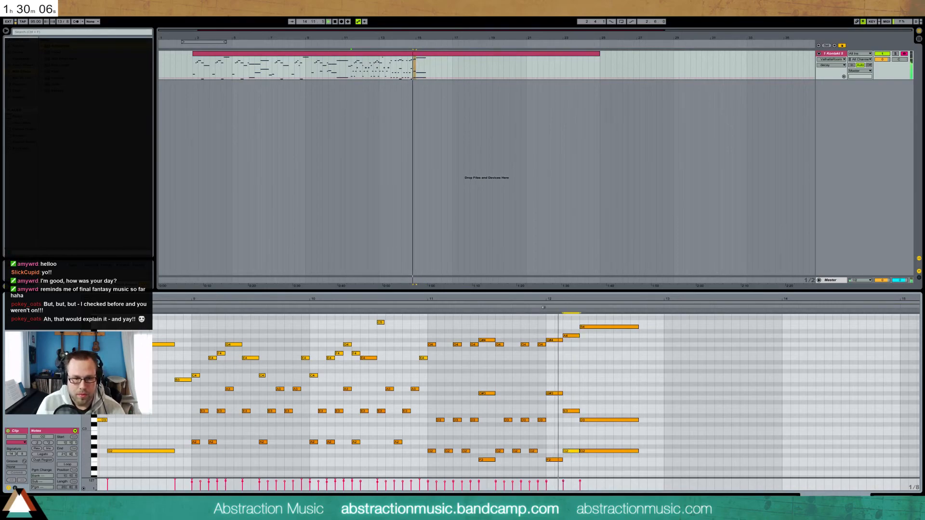
key(space)
Raise the E3 to F3 and try A#4 for the melody before settling on G#4
click(575, 413)
key(Up)
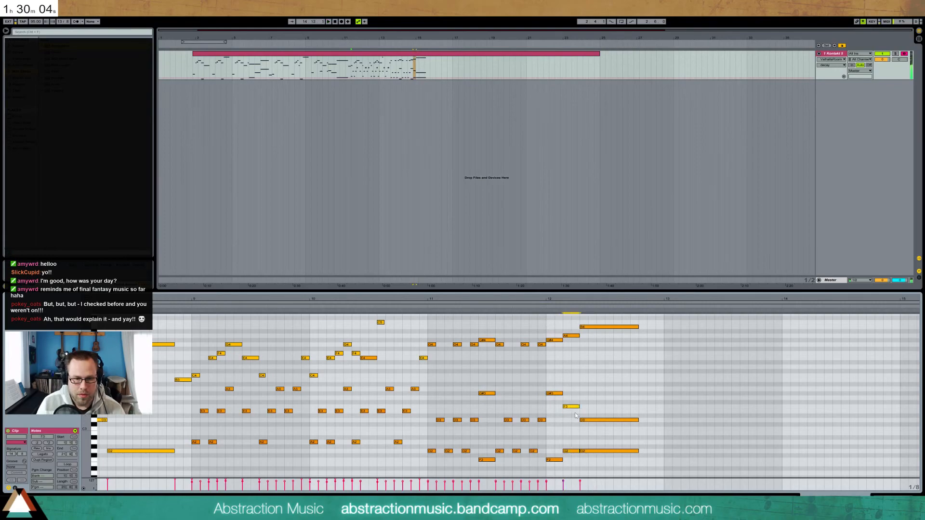
click(545, 310)
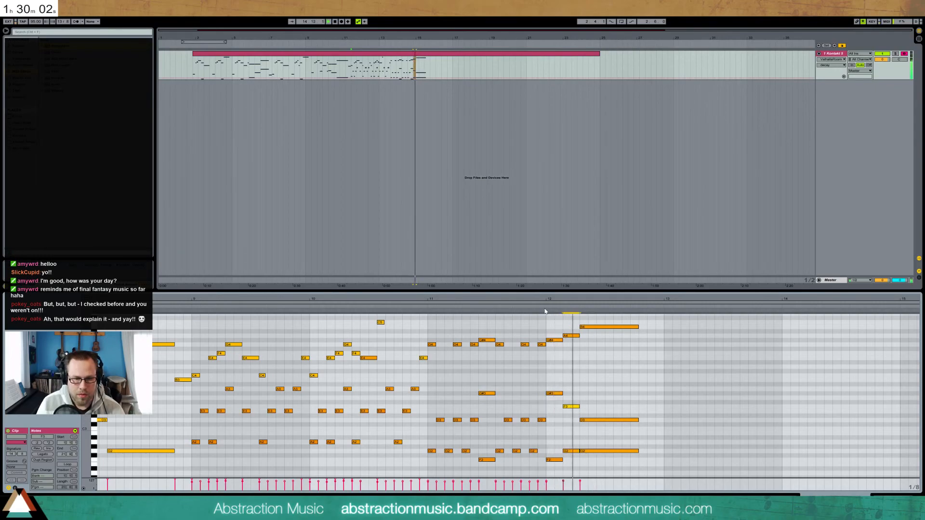
click(571, 336)
key(space)
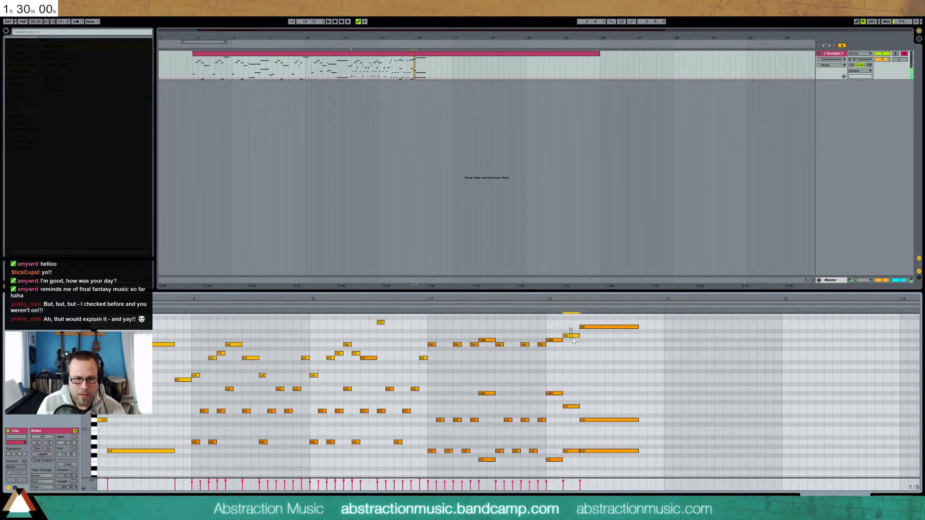
key(Up)
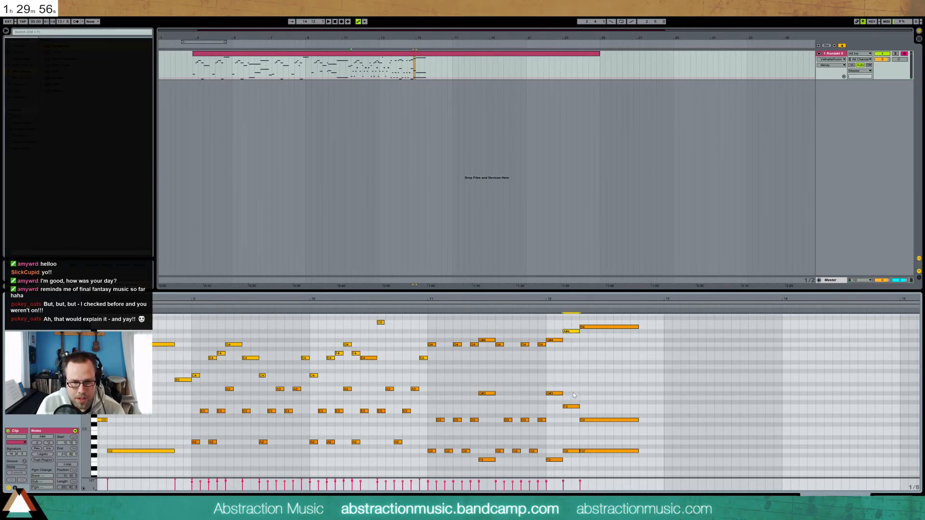
click(542, 307)
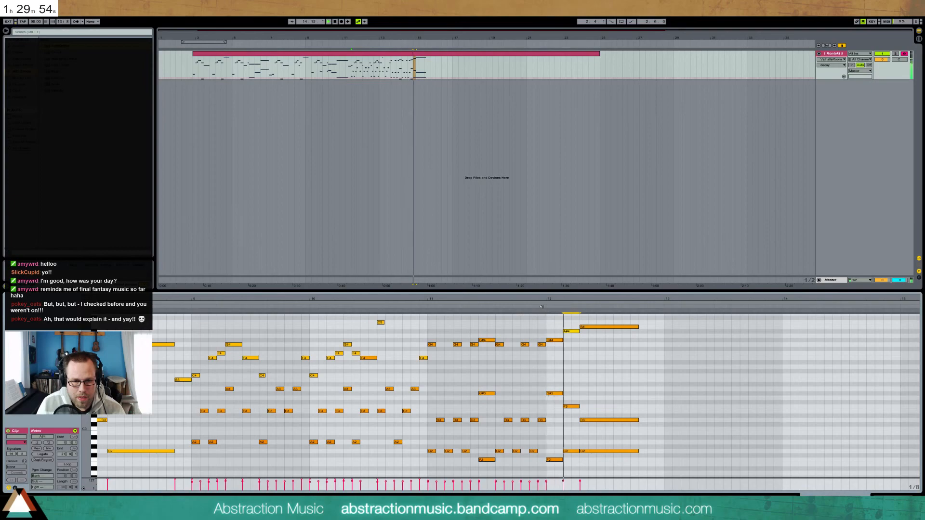
key(space)
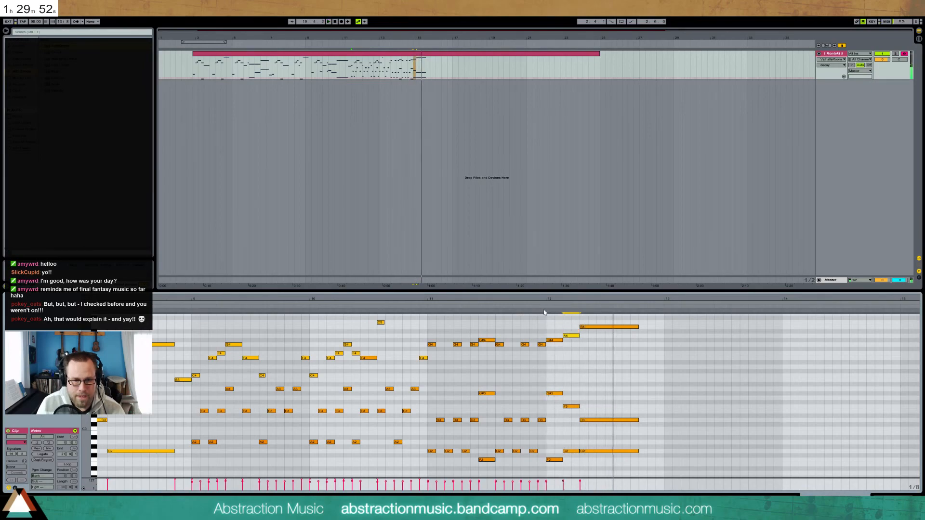
key(Down)
drag(568, 326, 573, 341)
key(Down)
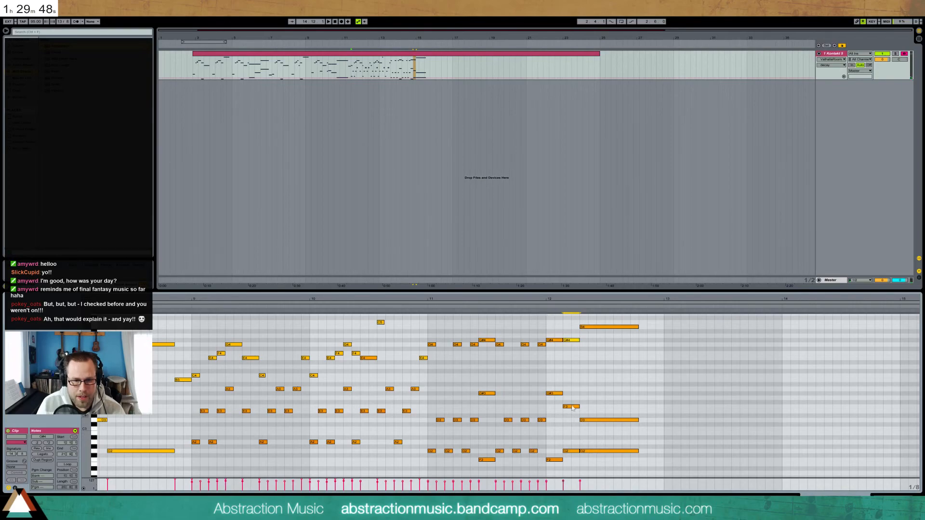
Retune bar 12's notes: G2 down to F2, G#4 to G4, and F3 to E3
drag(571, 451, 571, 459)
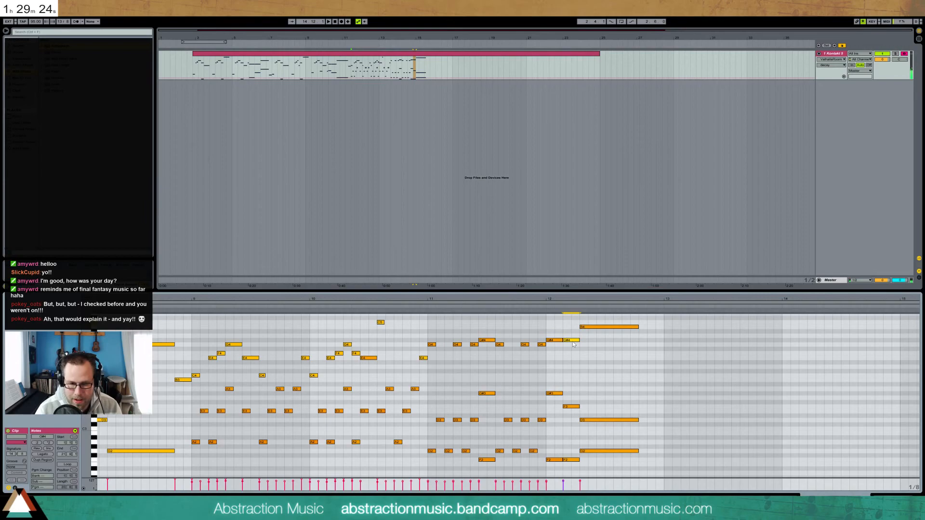
key(Down)
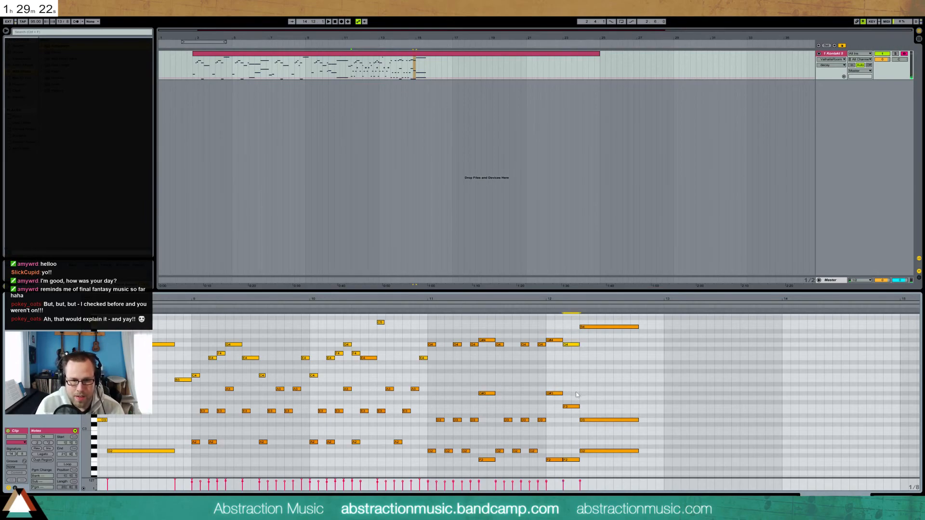
drag(573, 408, 572, 412)
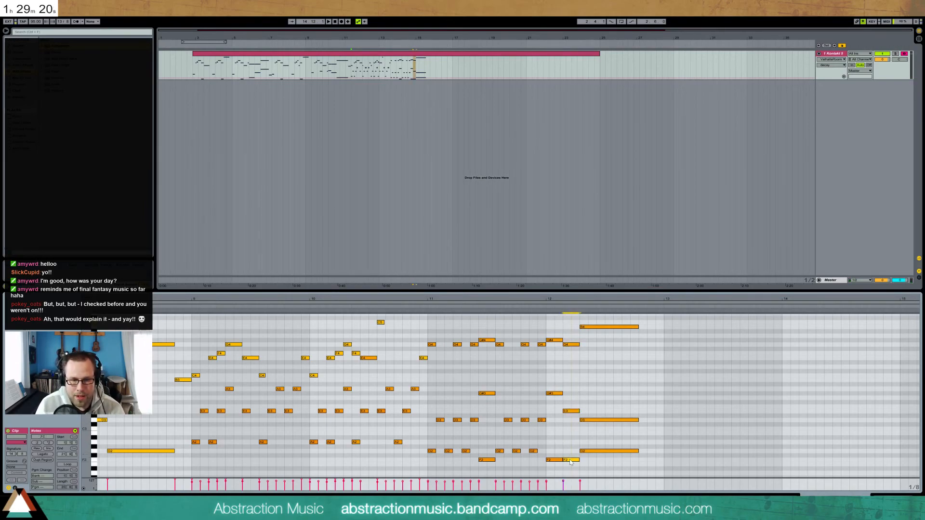
click(545, 312)
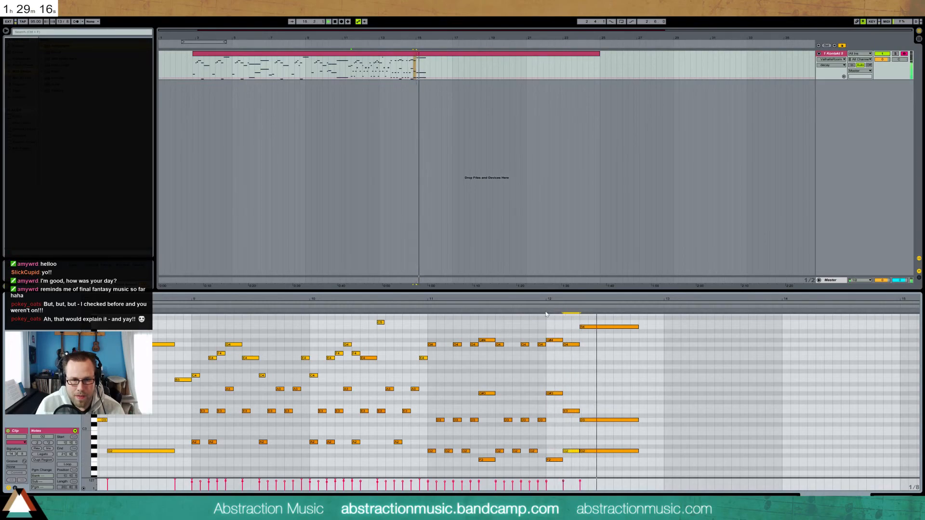
Add a B4 just before bar 13 and stretch it up to the bar line
double_click(650, 327)
key(space)
drag(655, 327, 664, 327)
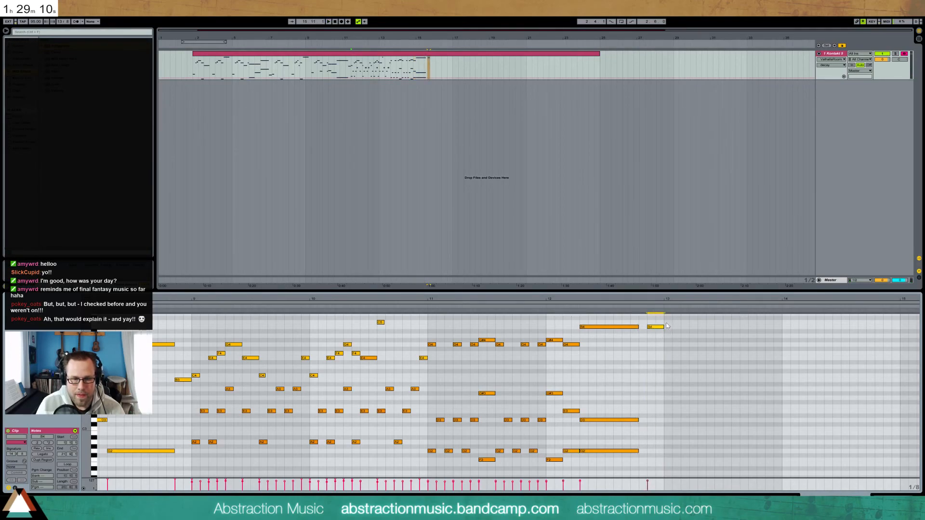
Loop the Kontakt clip's range with Ctrl+L, play it, and trim its end to the last notes
click(198, 60)
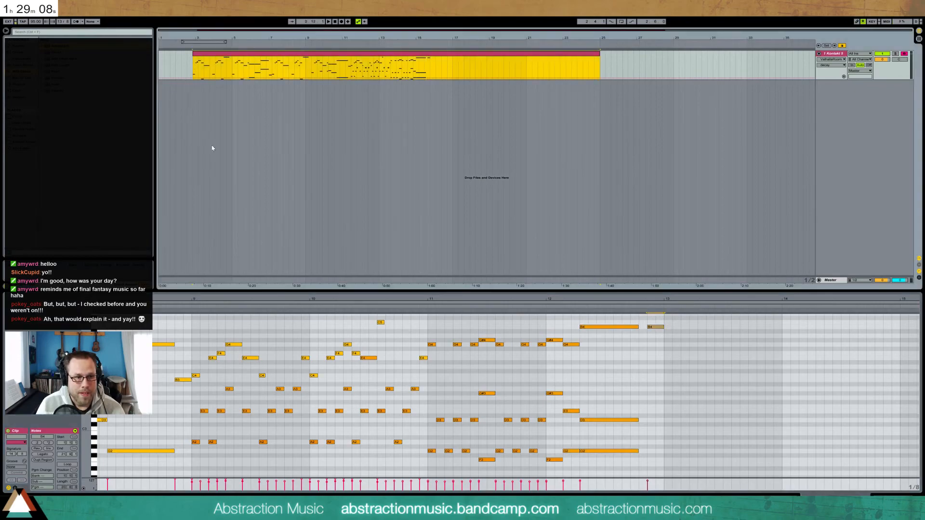
drag(207, 300, 208, 270)
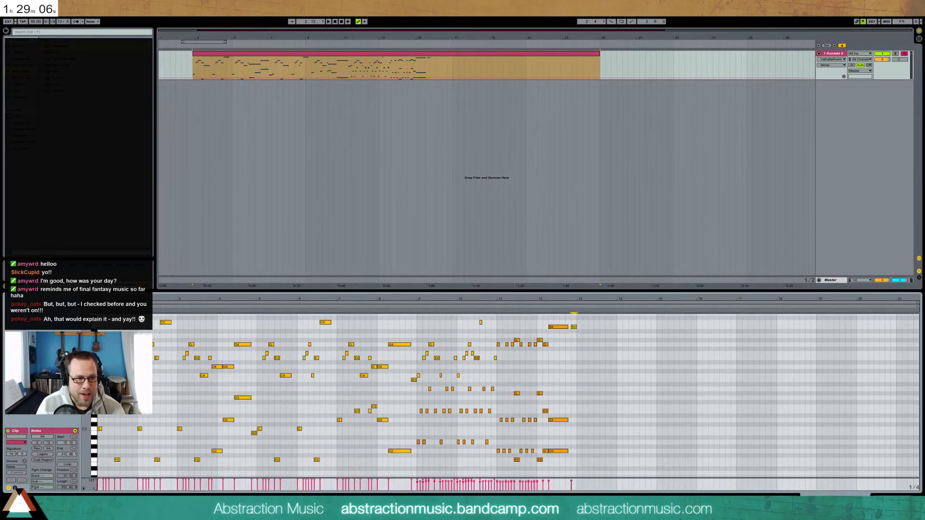
drag(107, 299, 112, 323)
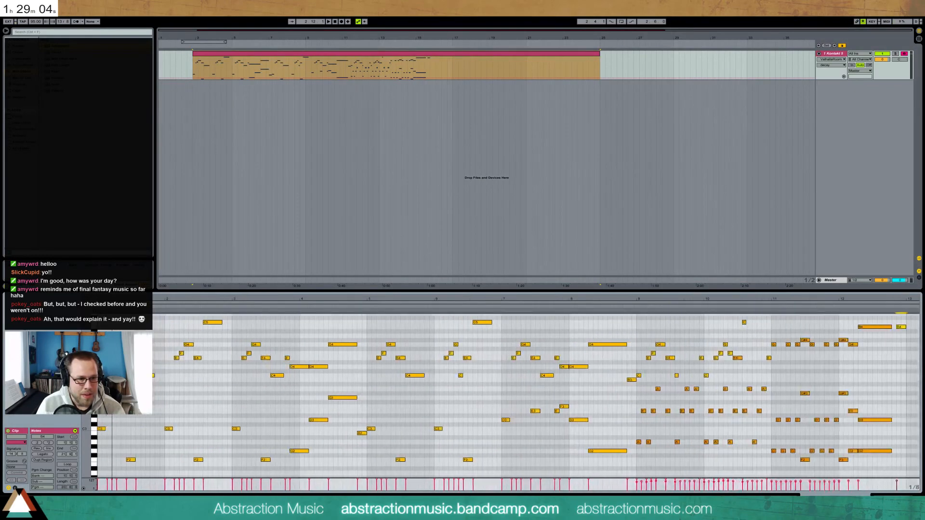
click(100, 322)
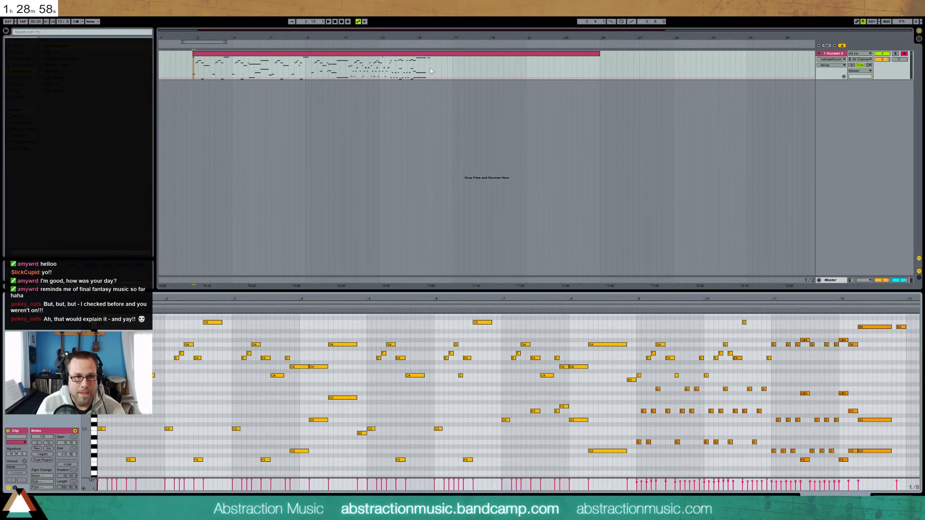
drag(430, 70, 317, 71)
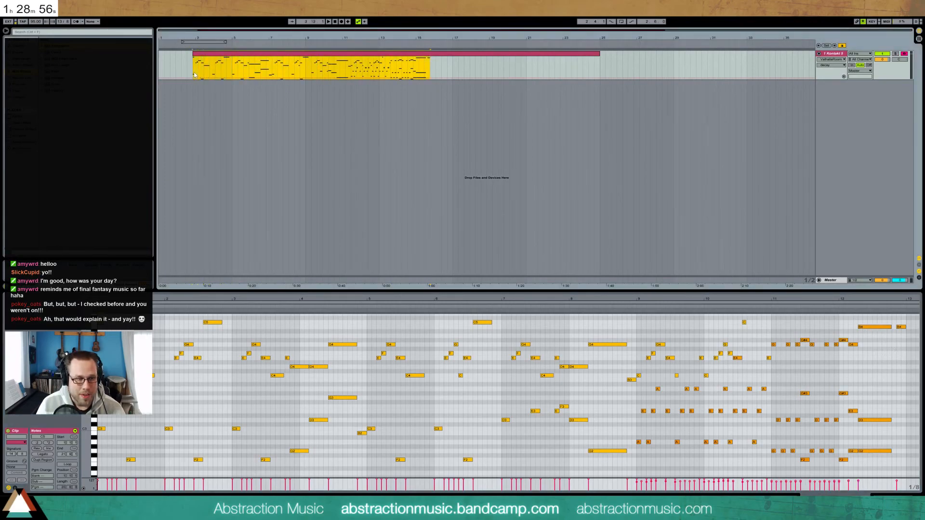
key(ctrl+l)
key(space)
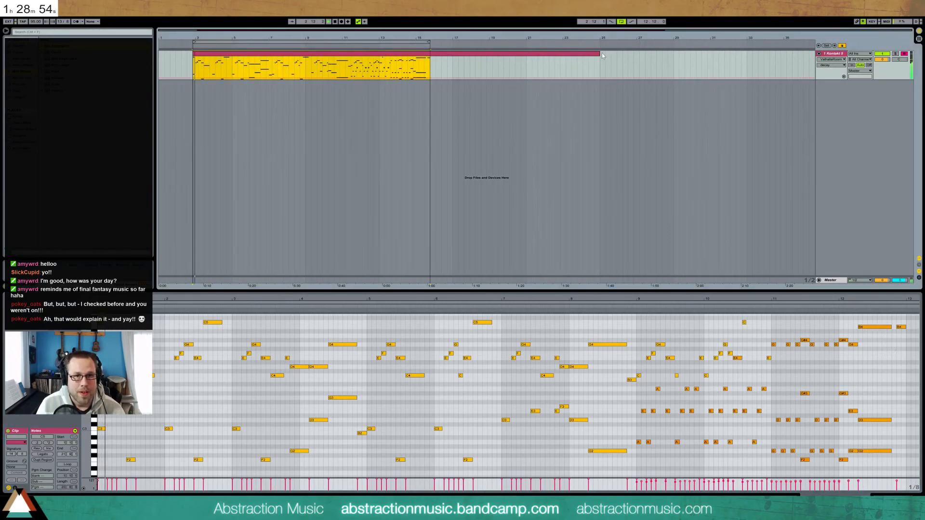
drag(599, 54, 430, 54)
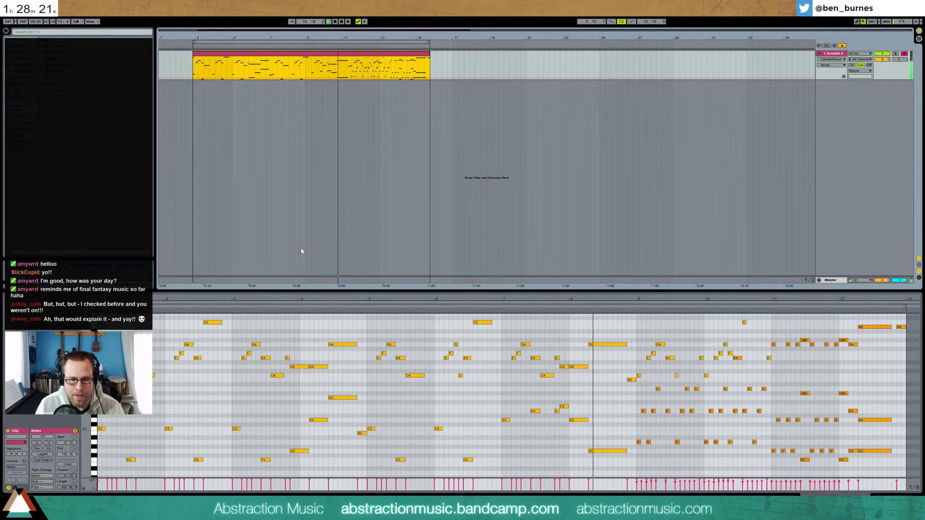
Lengthen the Kontakt clip to about bar 20 and extend the loop end to bar 21
click(805, 296)
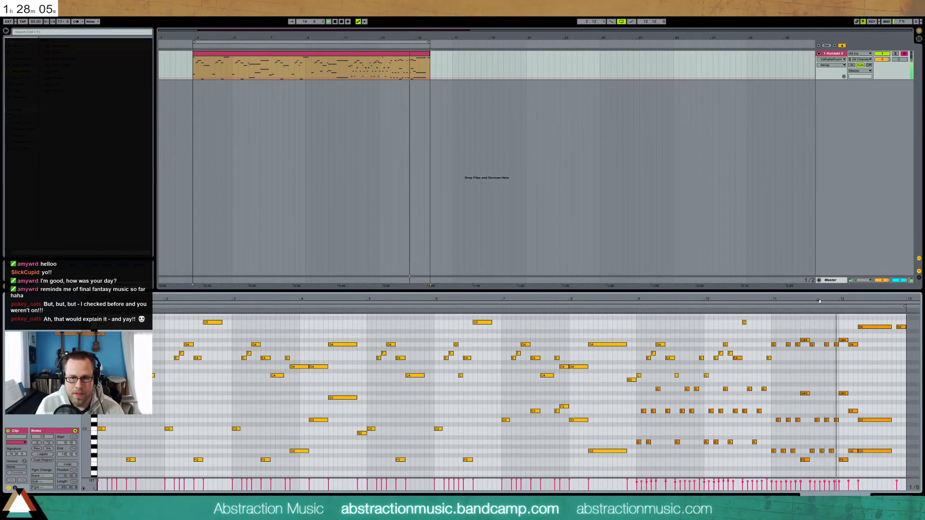
key(space)
drag(824, 301, 769, 329)
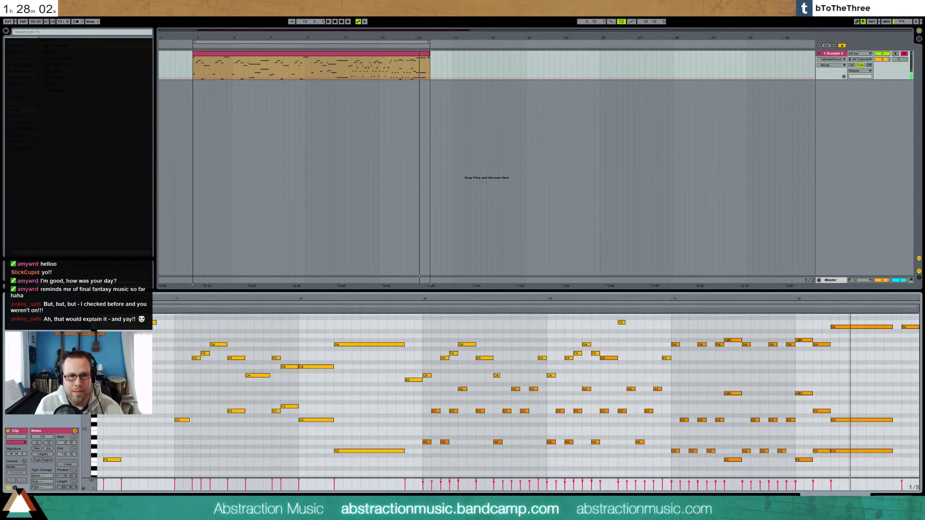
drag(429, 58, 527, 60)
drag(429, 42, 525, 41)
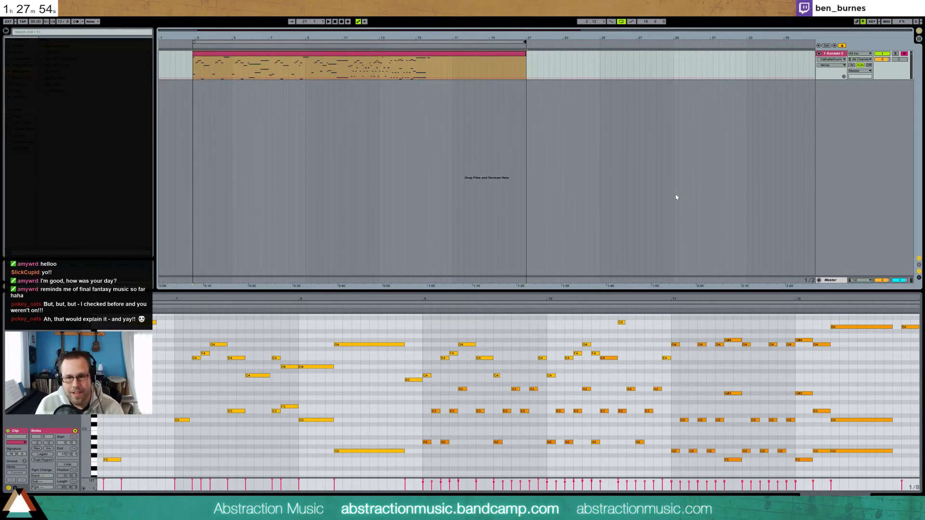
Shift the notes from bar 11.5 onward one step later and add a G4 in bar 11
drag(824, 299, 498, 303)
drag(411, 325, 601, 463)
key(Right)
key(Right)
key(Right)
key(Right)
key(Right)
key(Right)
key(Right)
key(Right)
key(Right)
key(Right)
key(Right)
key(Right)
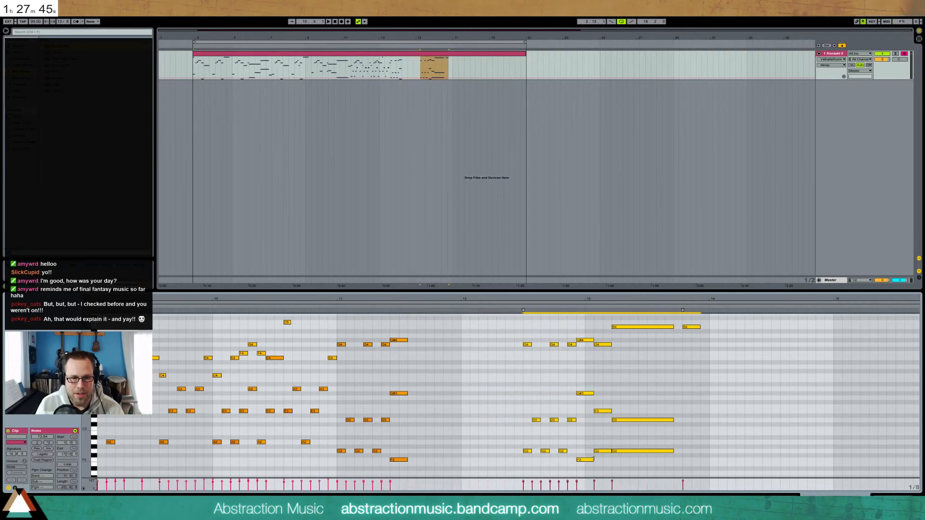
click(333, 305)
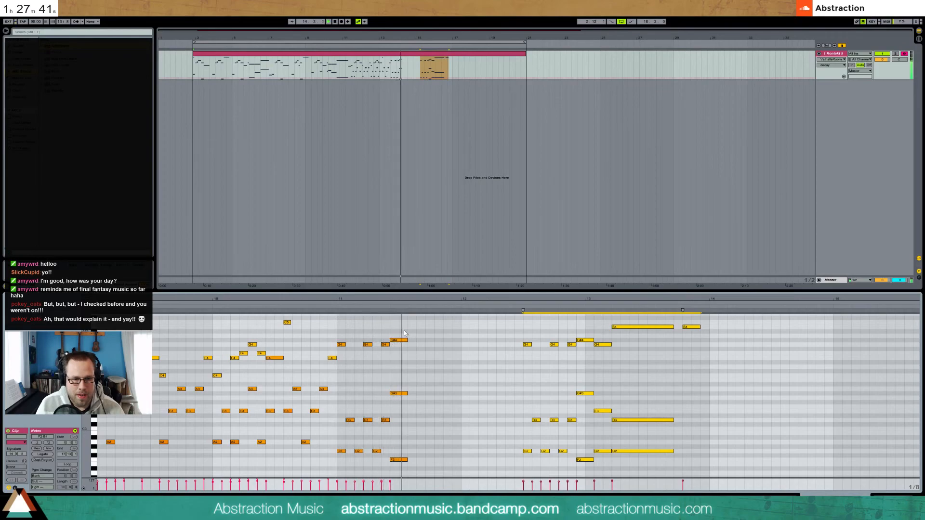
double_click(409, 345)
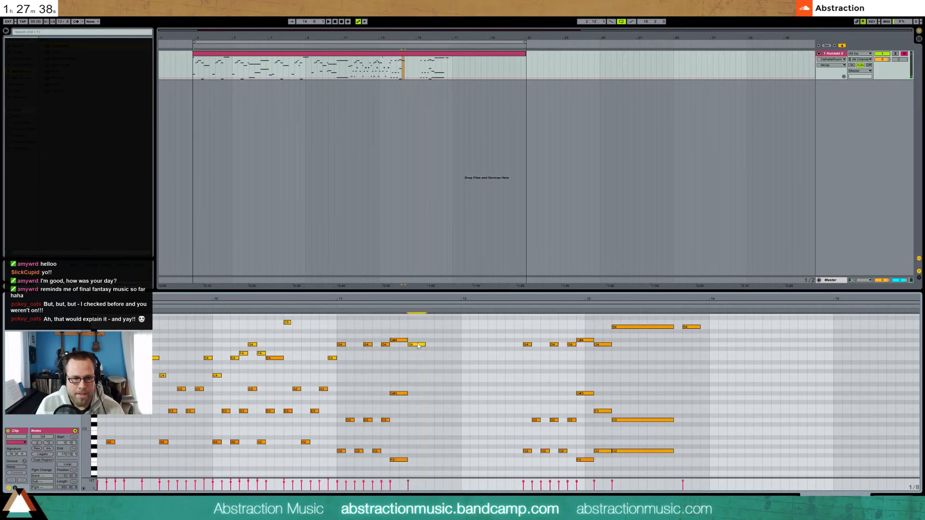
drag(434, 345, 414, 341)
drag(404, 377, 416, 460)
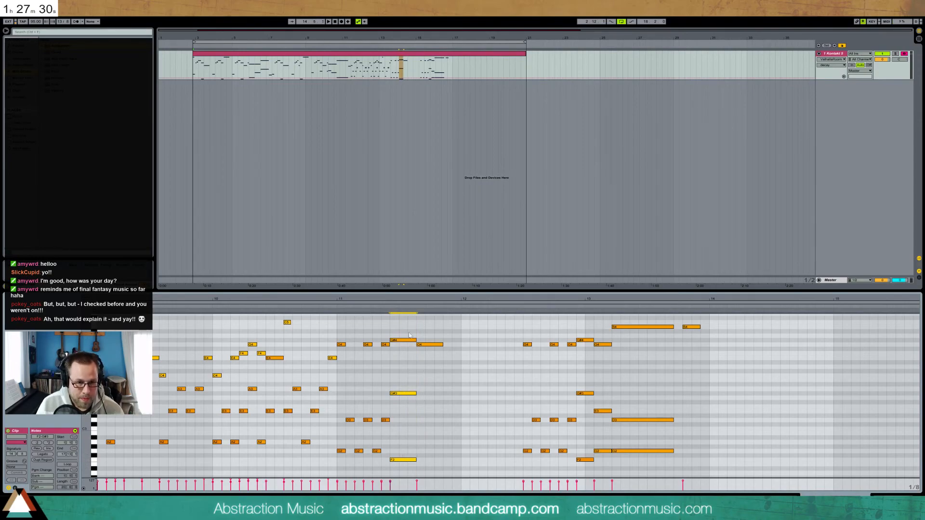
click(388, 304)
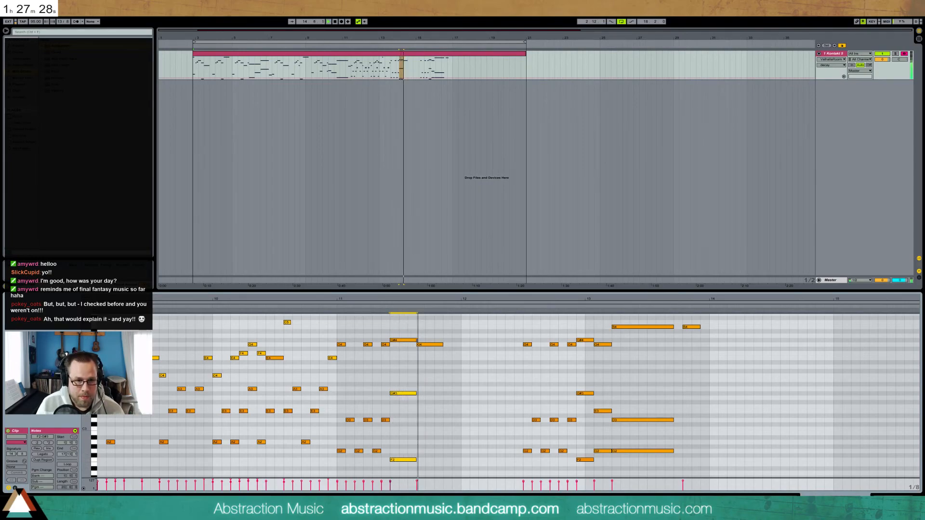
Shorten the bar-11 G4 and add an F4 right after it
mouse_move(429, 348)
mouse_down()
mouse_move(409, 340)
mouse_move(407, 460)
mouse_up()
click(432, 348)
key(shift+Left)
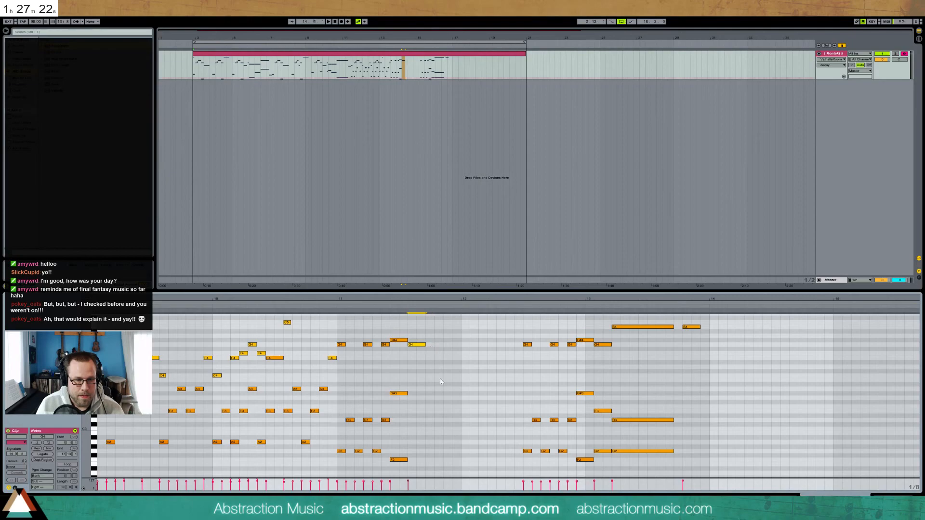
double_click(428, 353)
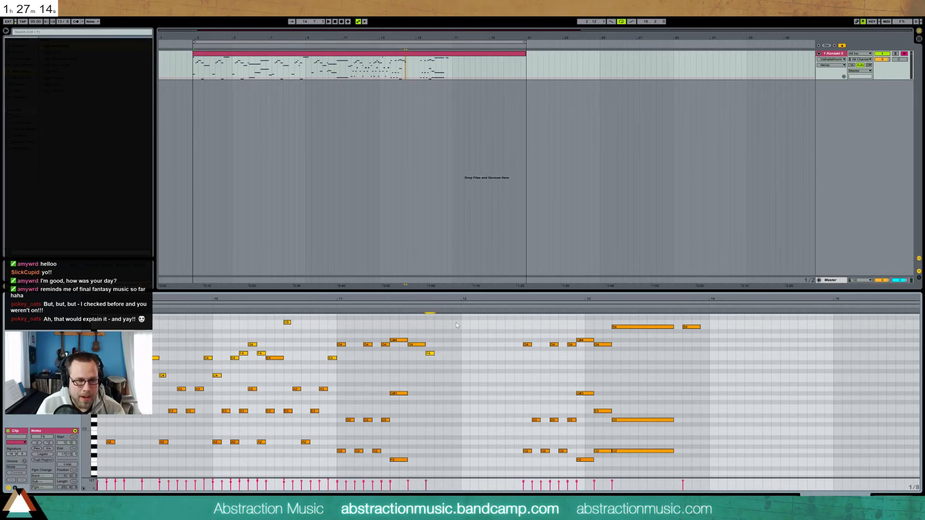
drag(454, 299, 475, 292)
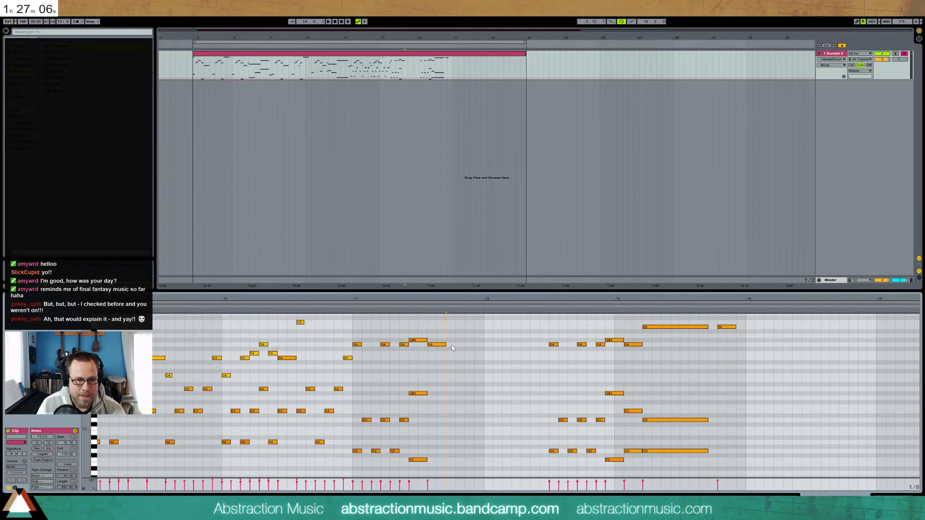
Add E4 and F4 melody notes, raise the E4 to F4, and nudge the D#4 and F4 notes one step later
double_click(460, 358)
double_click(469, 353)
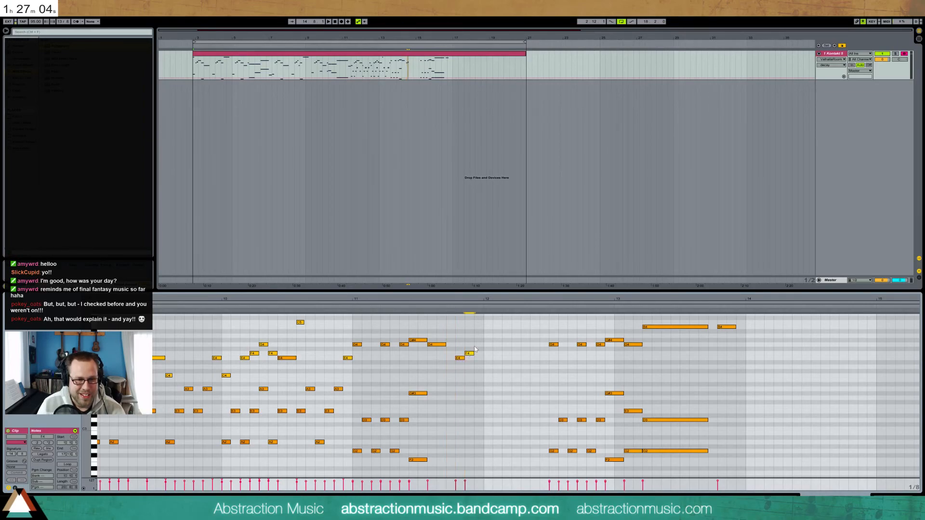
drag(455, 349, 471, 362)
click(468, 358)
key(Up)
key(Right)
Add a D4 note and realign the later notes so the seven-note run sits around bar 12
double_click(458, 367)
drag(606, 377, 759, 458)
key(Left)
key(Left)
key(Left)
key(Left)
key(Left)
key(Left)
key(Left)
drag(558, 317, 683, 457)
key(Right)
key(Right)
key(Right)
key(Right)
key(Right)
key(Right)
click(353, 306)
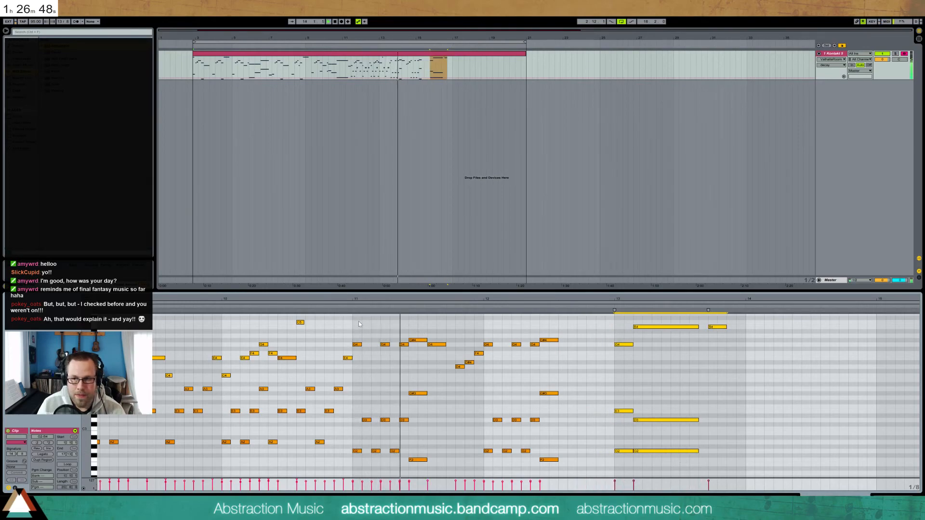
key(space)
Duplicate the G#3/F2 pair, raise the copied F2 to G2, and add an A#2 bass note
drag(420, 383, 421, 467)
key(ctrl+d)
drag(429, 383, 442, 411)
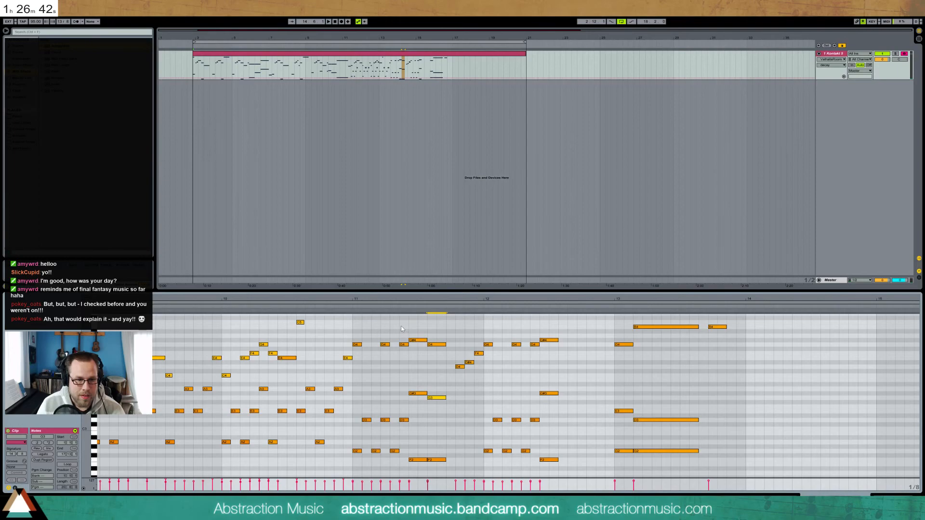
click(352, 307)
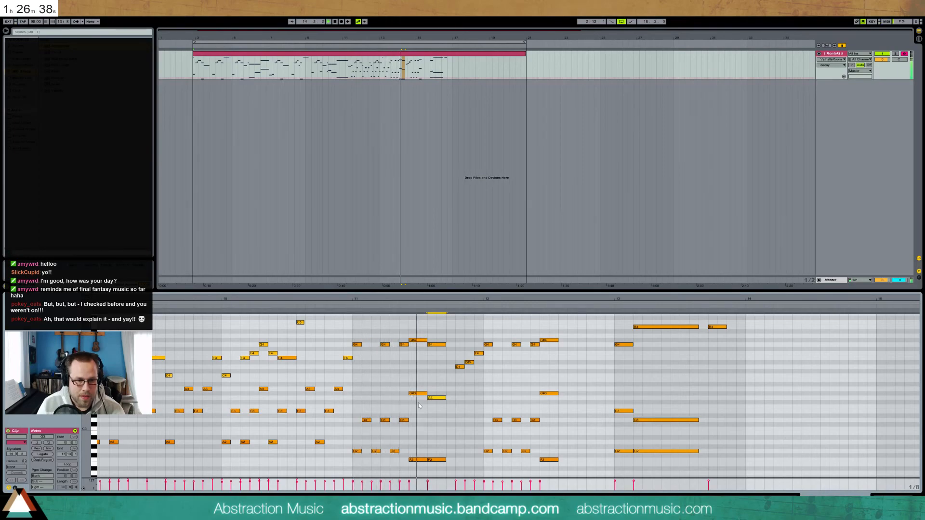
key(space)
drag(434, 448, 440, 470)
key(Up)
key(Up)
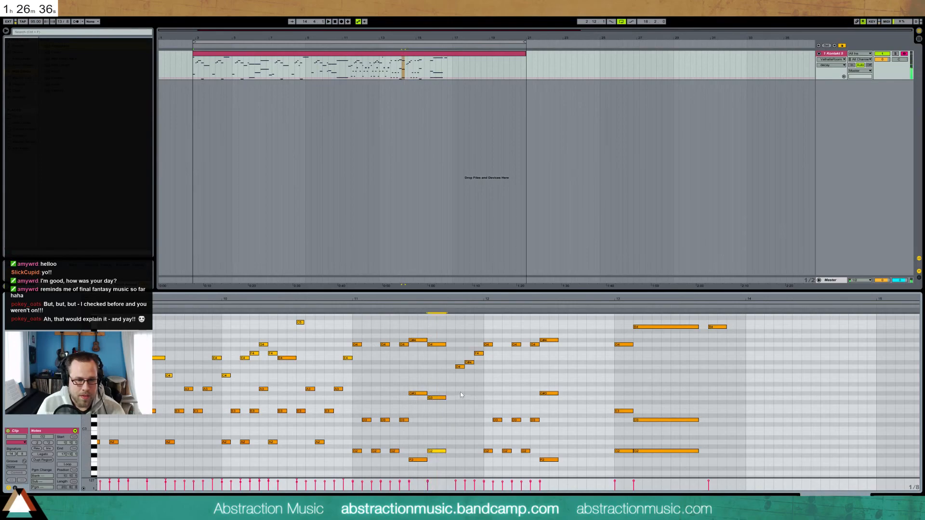
double_click(450, 437)
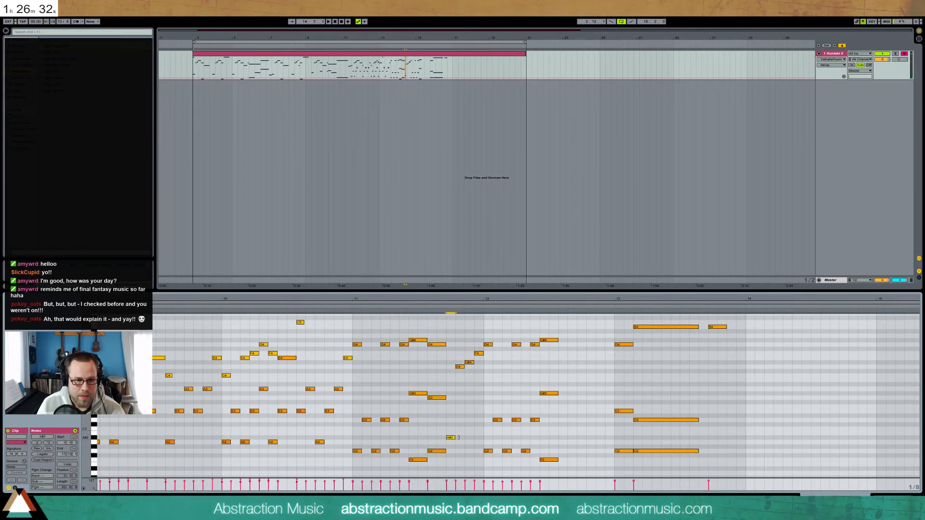
Raise the D#3 note beside the A#2 bass up to G3, auditioning each change
drag(456, 417, 462, 452)
click(443, 306)
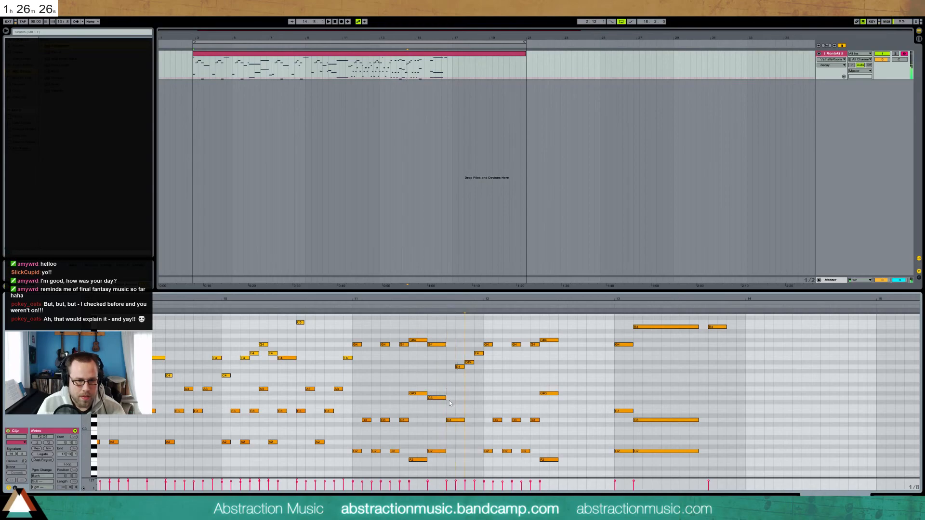
key(Up)
key(Up)
click(444, 307)
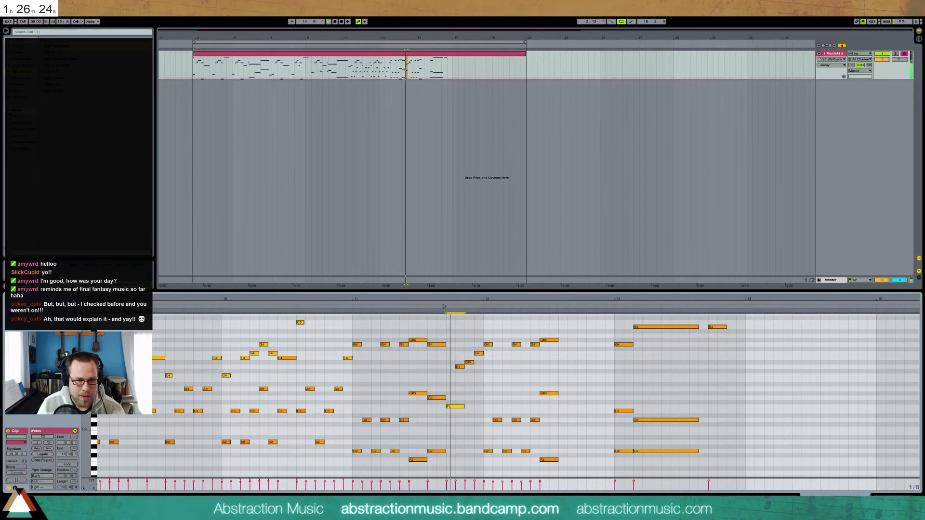
key(Up)
key(Up)
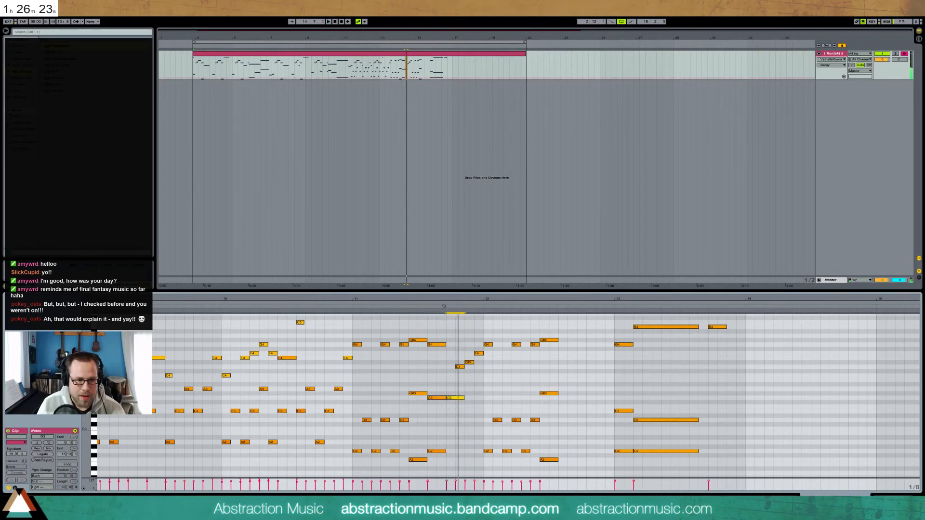
key(space)
Remove the D4 note and raise the D#4 and F4 notes to G4 and A4
double_click(458, 367)
drag(462, 370, 476, 337)
key(Up)
key(Up)
key(Up)
key(Up)
click(348, 305)
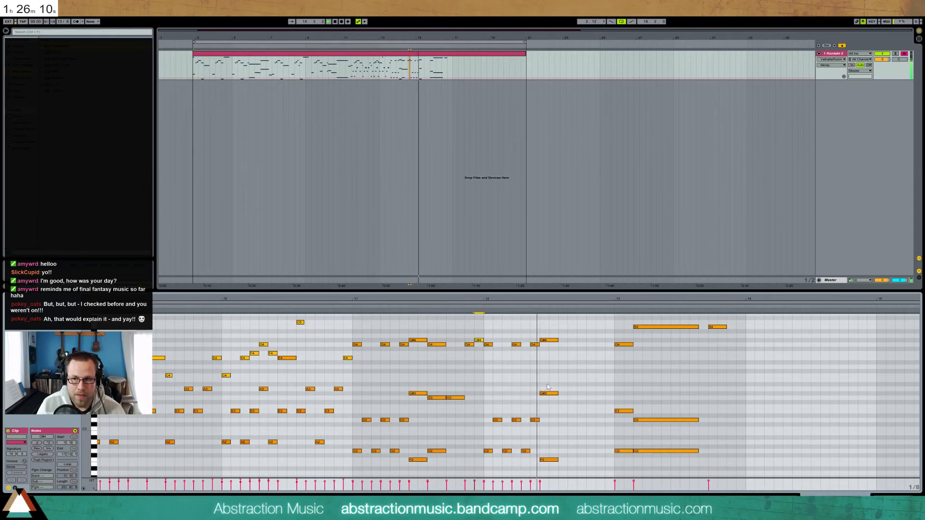
drag(548, 329, 554, 467)
Duplicate the G#4/G#3/F2 chord and repitch the copies to A#4 and A#3
key(ctrl+d)
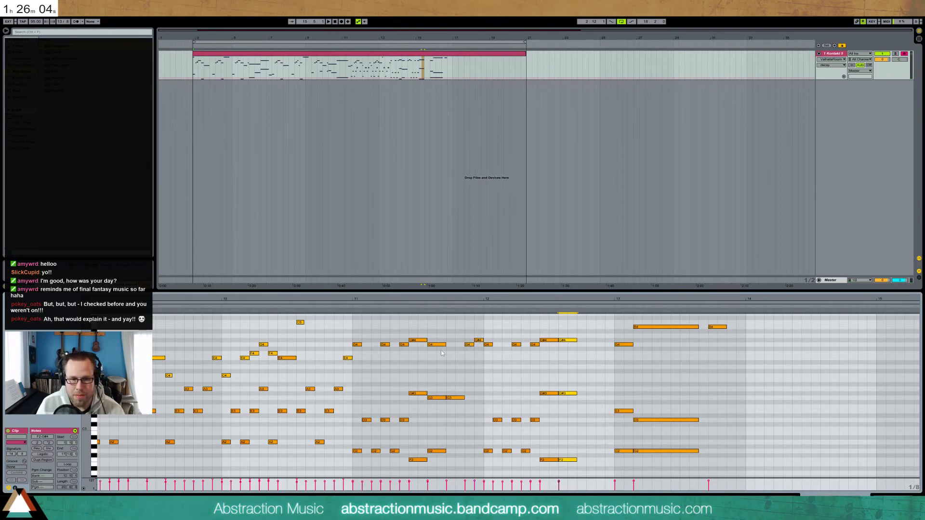
click(563, 340)
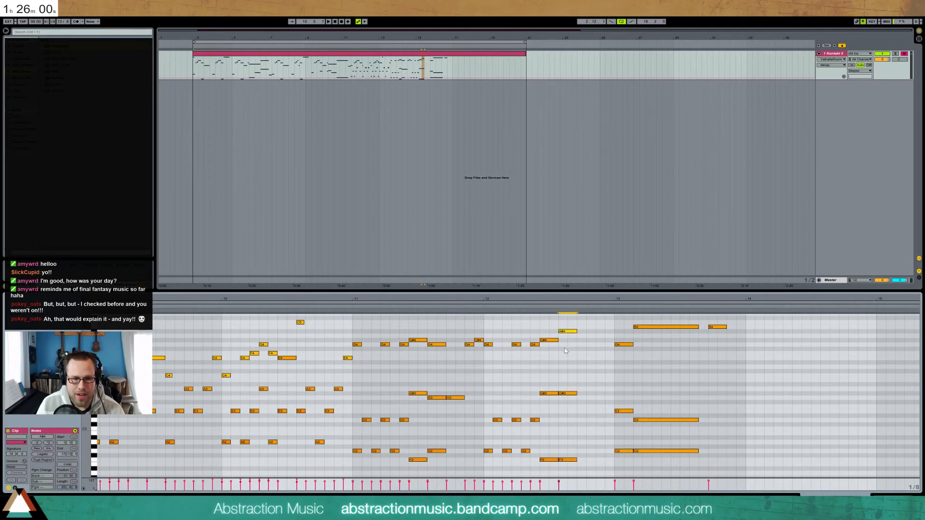
key(Up)
click(569, 394)
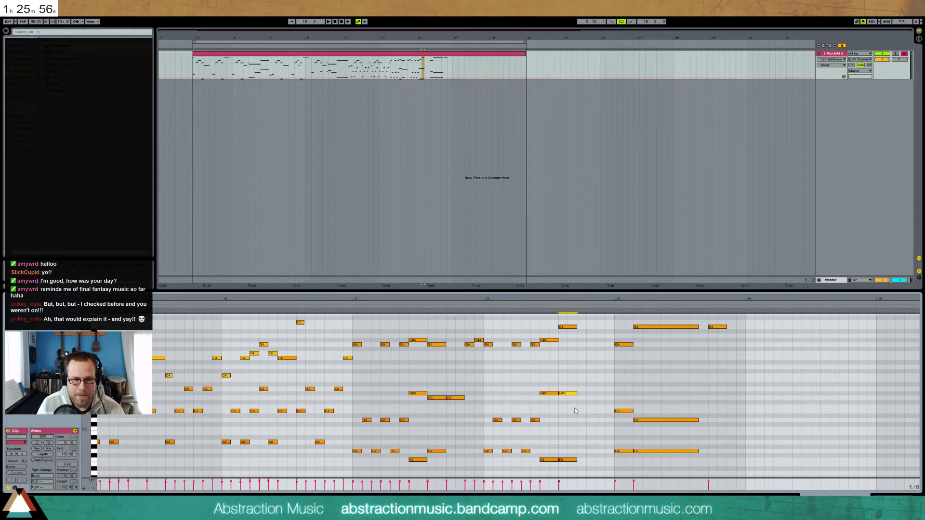
key(Up)
key(Up)
click(573, 460)
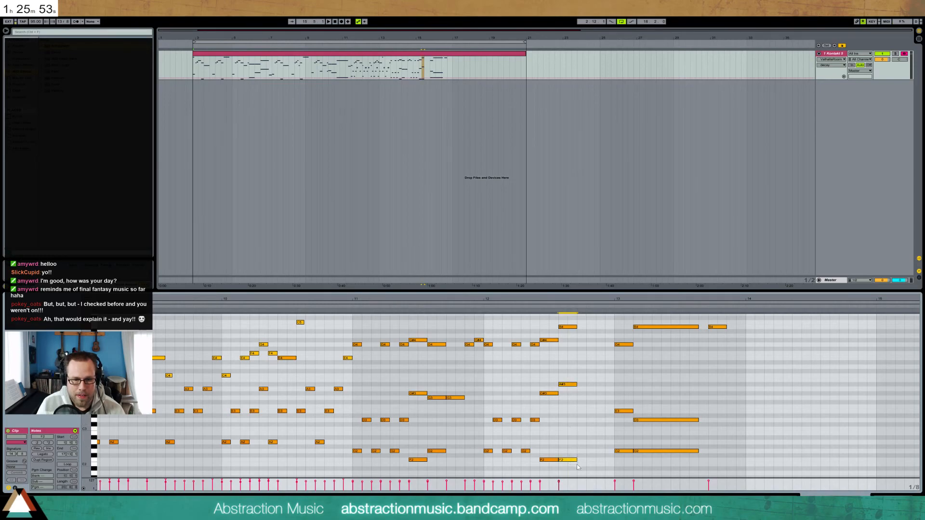
click(536, 312)
key(space)
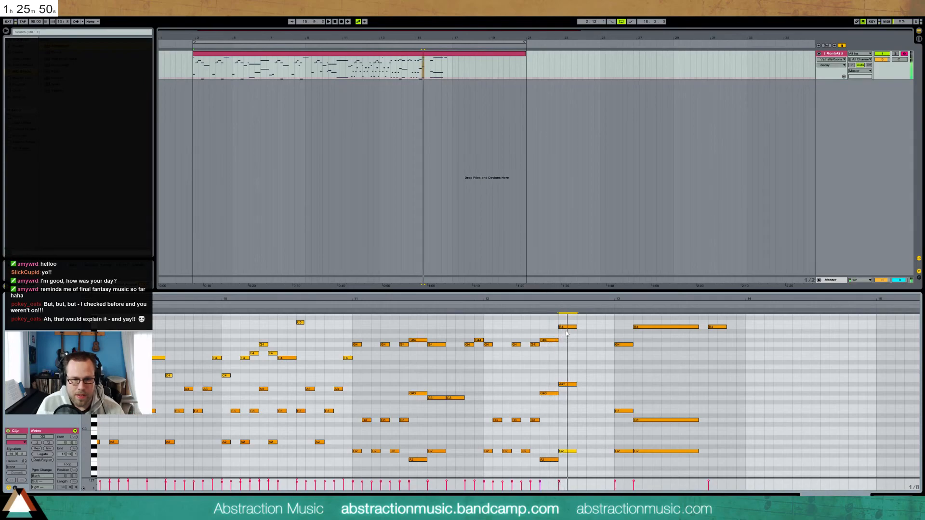
click(572, 327)
key(Down)
click(538, 311)
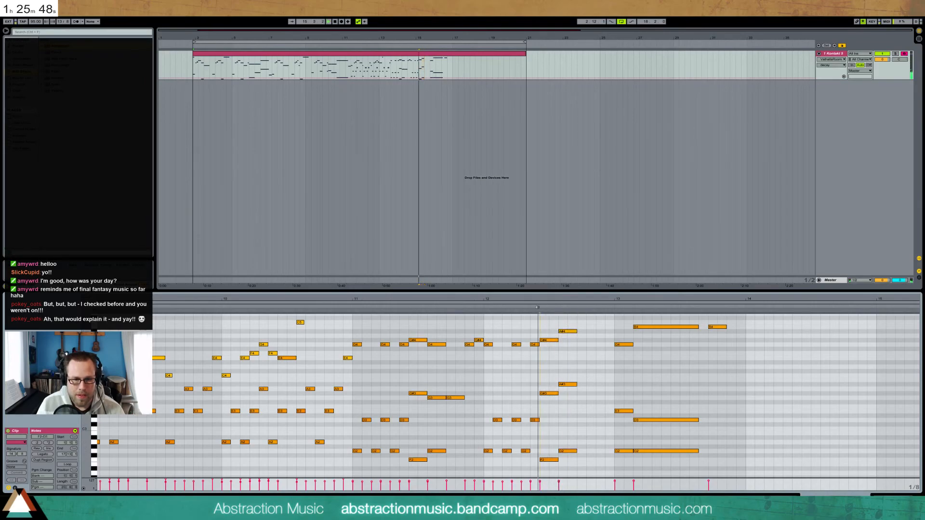
Add a slightly longer B4 with G#3 and G#2 beneath it before bar 13, plus a short F2
double_click(582, 327)
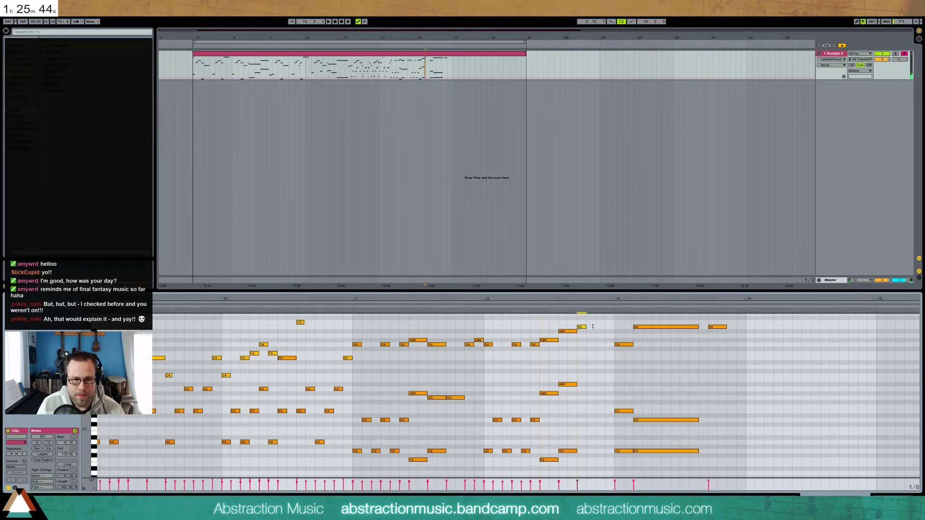
drag(602, 328, 609, 328)
double_click(579, 394)
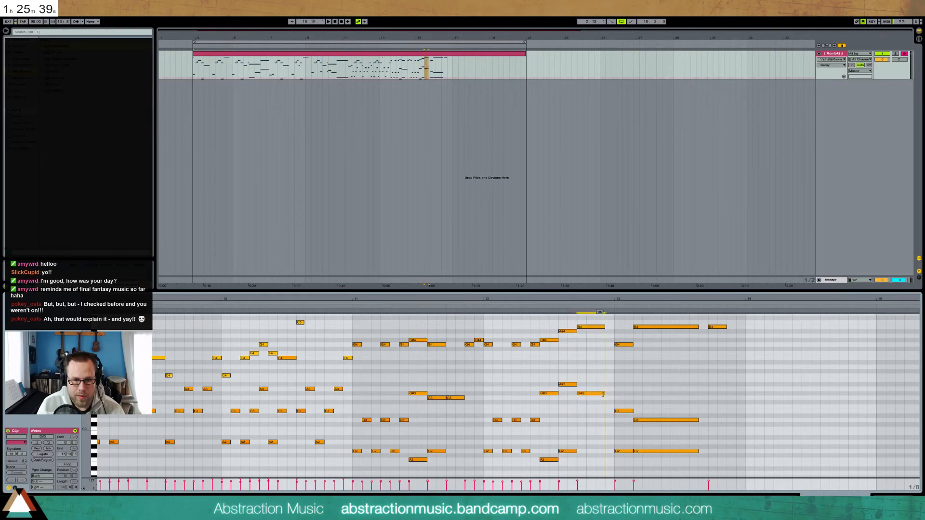
double_click(581, 448)
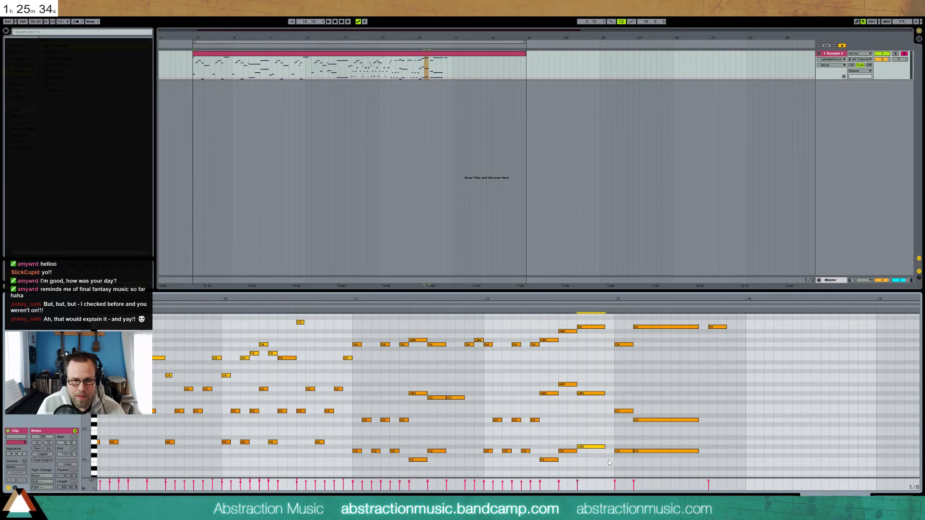
double_click(609, 460)
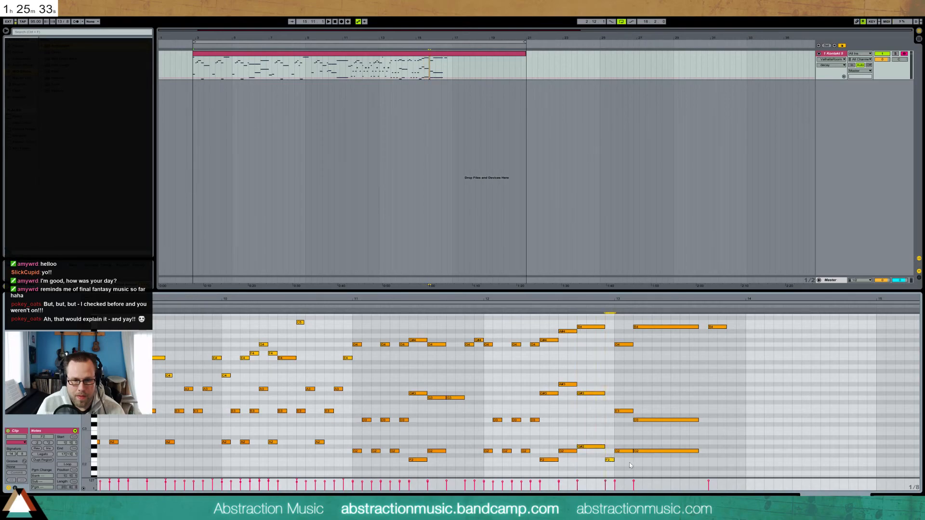
click(481, 307)
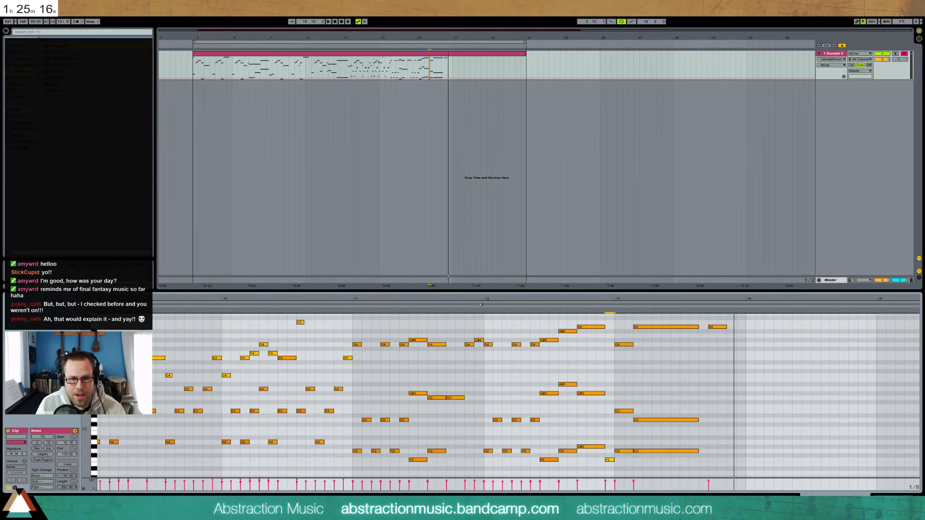
key(space)
Select and audition the G#3, G#2 and A#3 notes around bar 12.5
click(592, 379)
drag(584, 361, 603, 465)
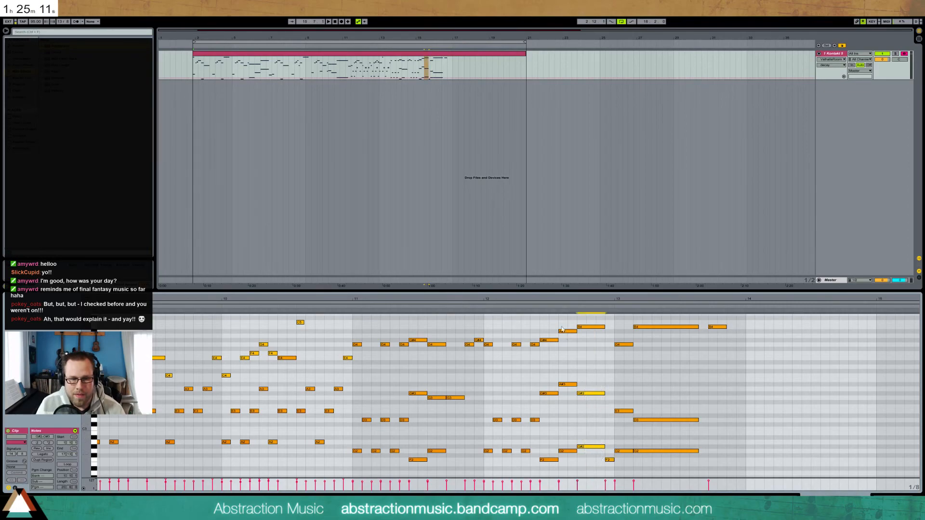
click(537, 312)
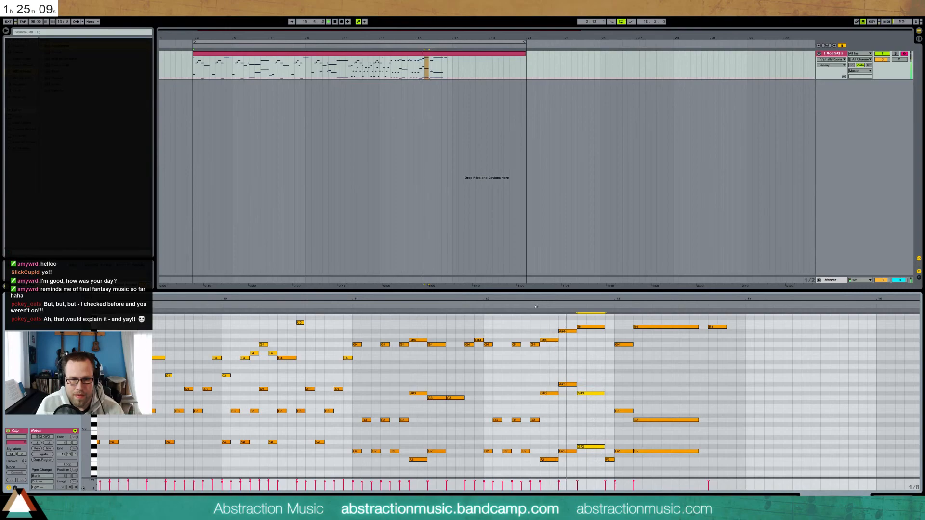
key(space)
drag(608, 380, 596, 396)
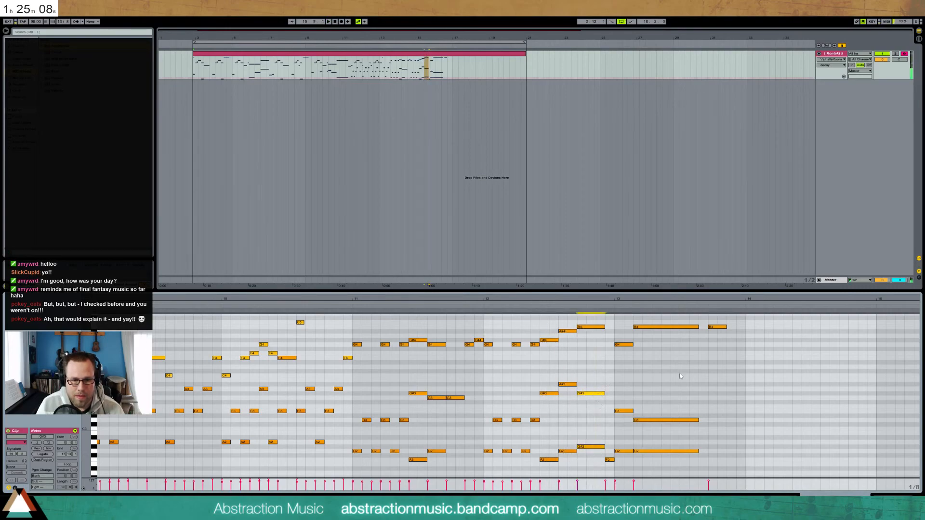
drag(534, 398, 585, 404)
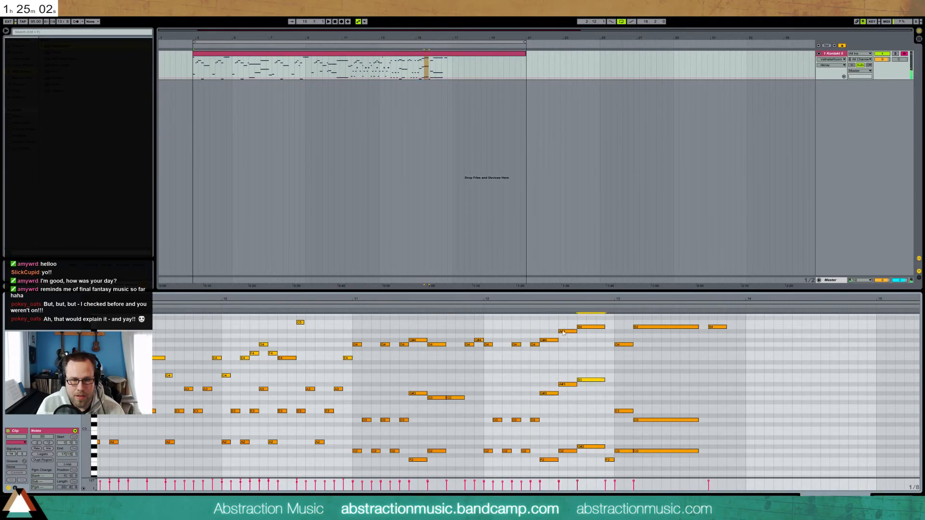
click(538, 313)
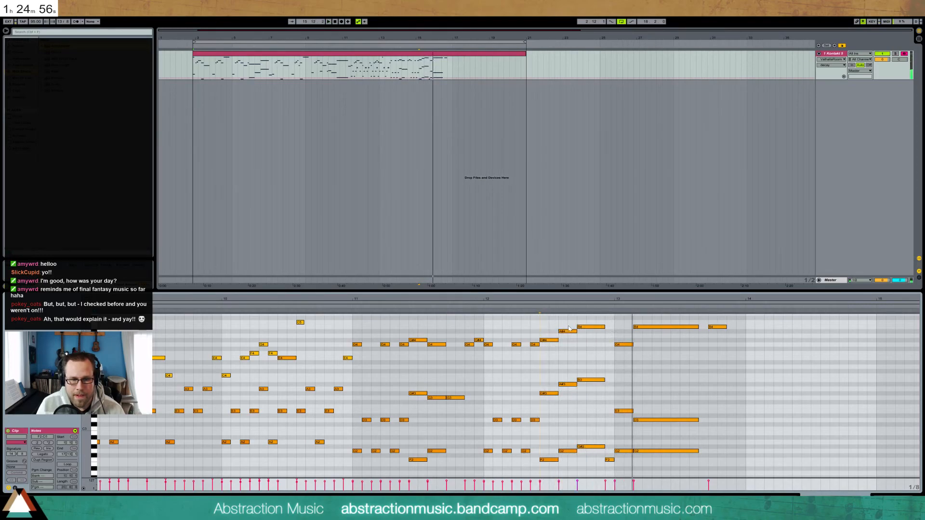
Shift six chord notes one step earlier and lengthen the B4, B3 and G#2 notes by one step
drag(547, 319, 589, 456)
key(Left)
key(shift+Right)
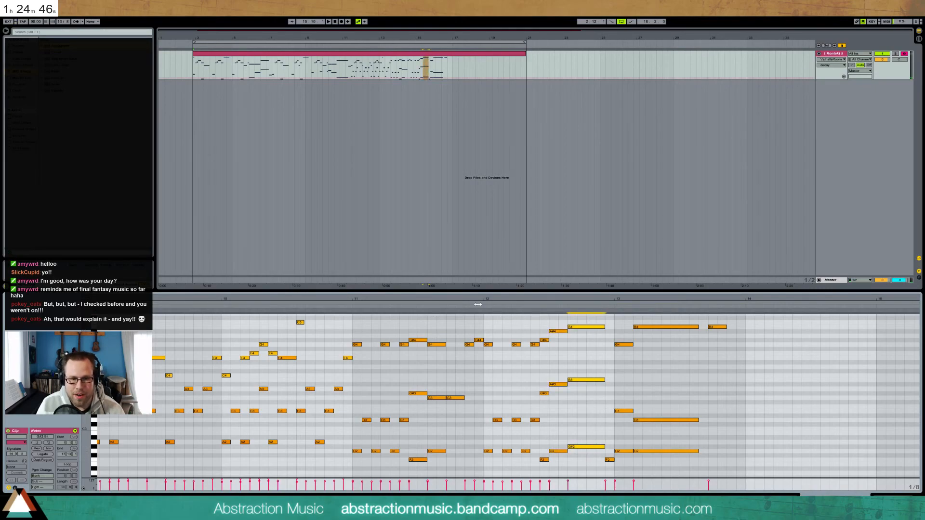
drag(542, 320, 579, 465)
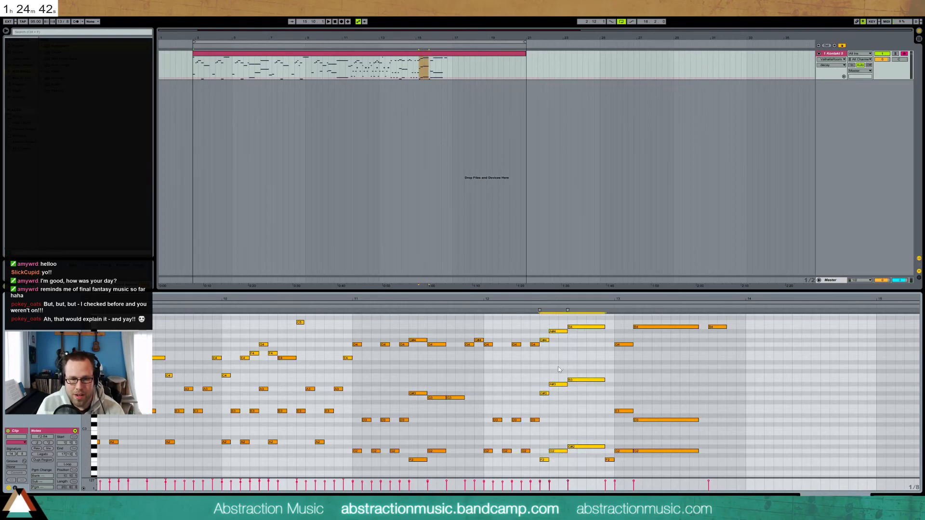
click(544, 459)
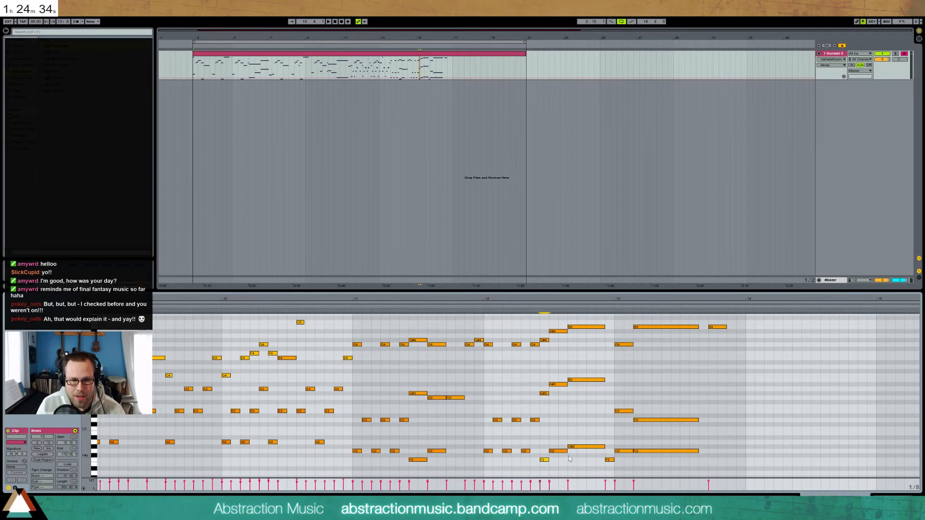
Lower the long G#2 note to F2, then raise it to F#2 and play from before bar 13
drag(581, 433, 580, 451)
key(Down)
key(Down)
key(Down)
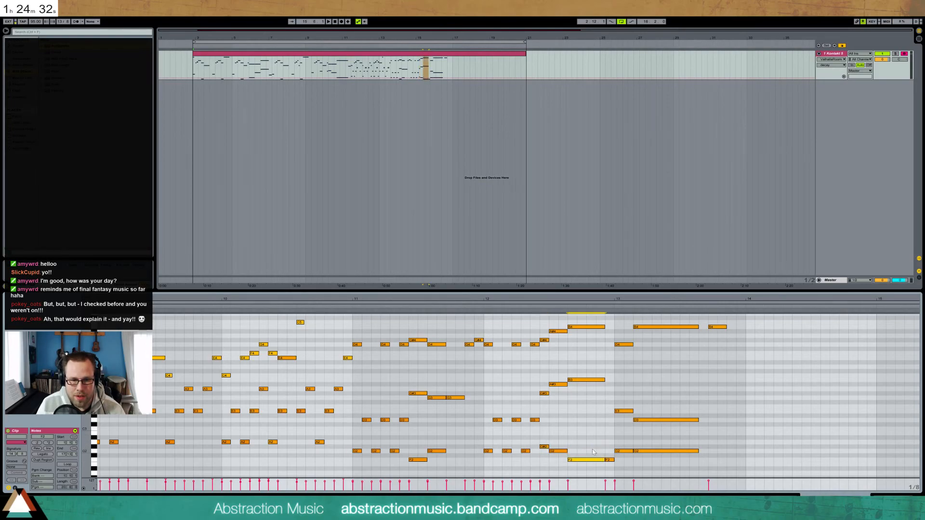
key(space)
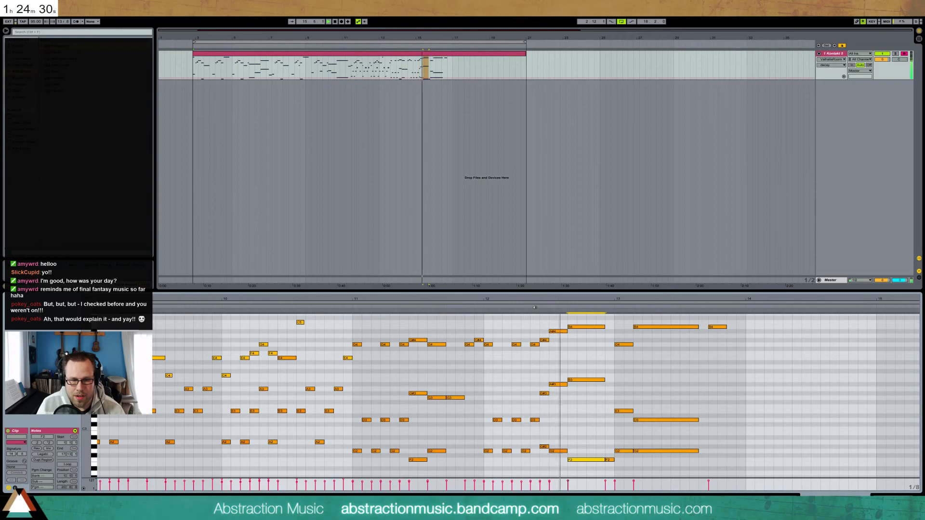
key(space)
key(Up)
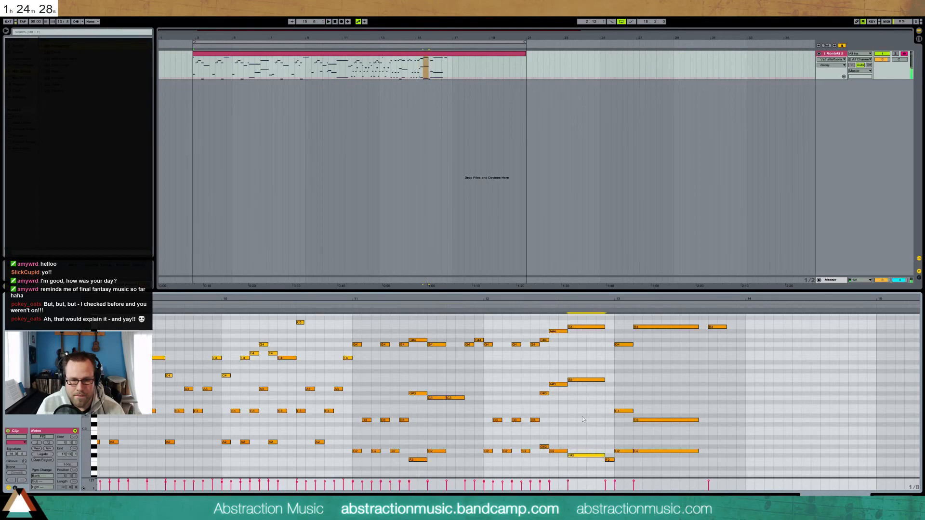
click(534, 307)
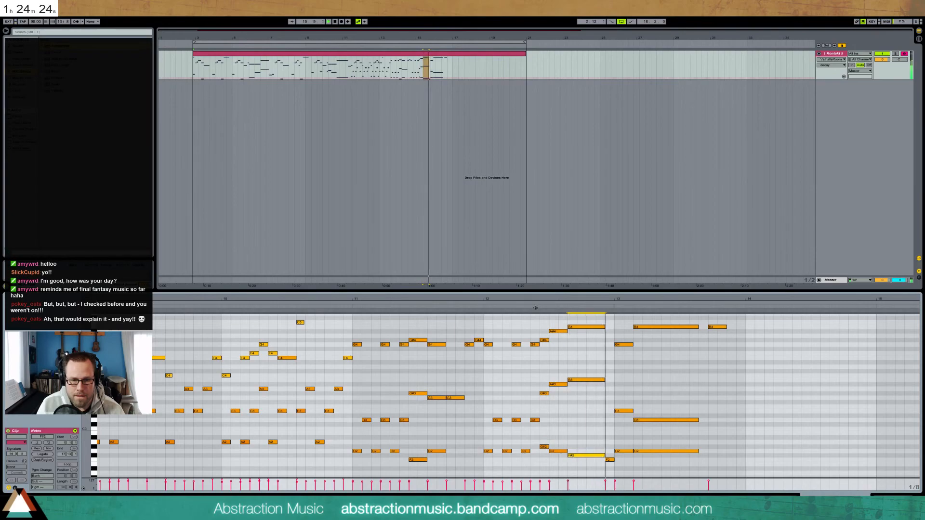
key(space)
Shift the bar-13 notes two steps later
drag(615, 317, 718, 471)
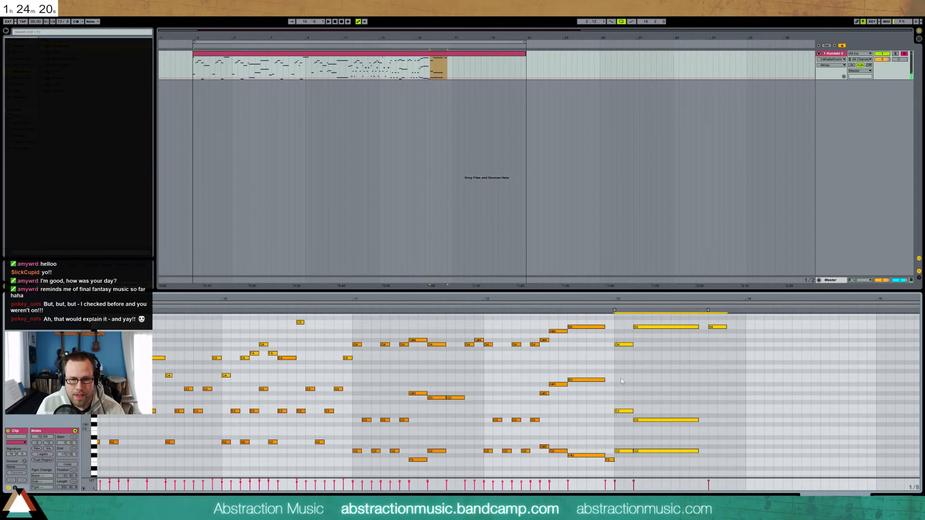
key(Right)
key(Right)
key(Right)
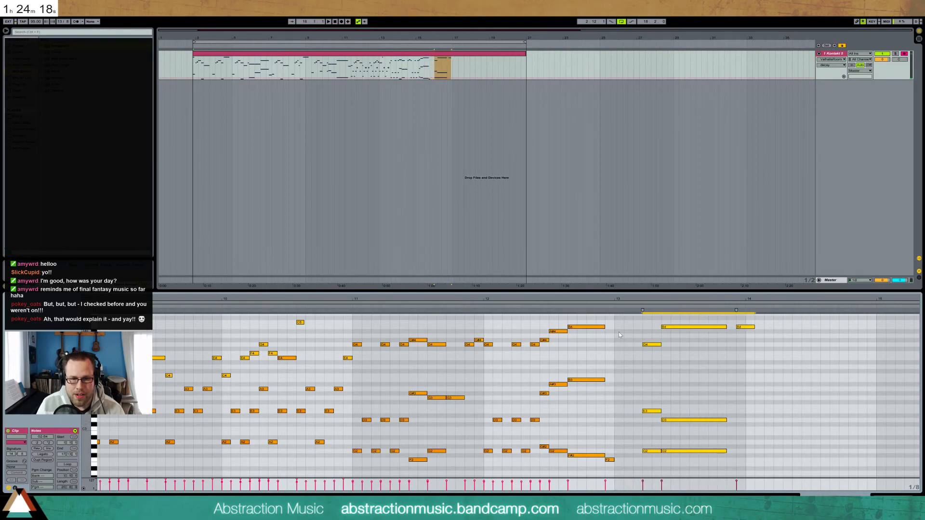
key(Right)
key(Right)
key(Right)
key(Right)
key(Right)
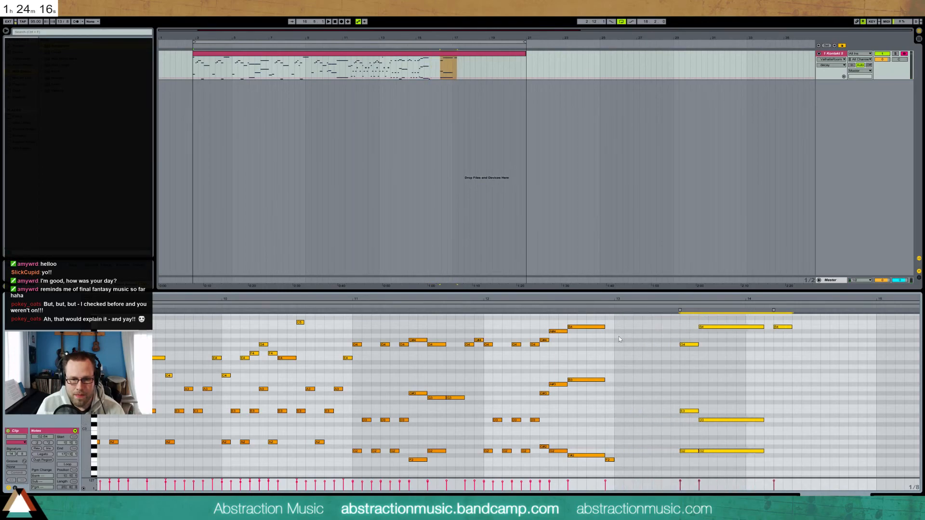
click(510, 353)
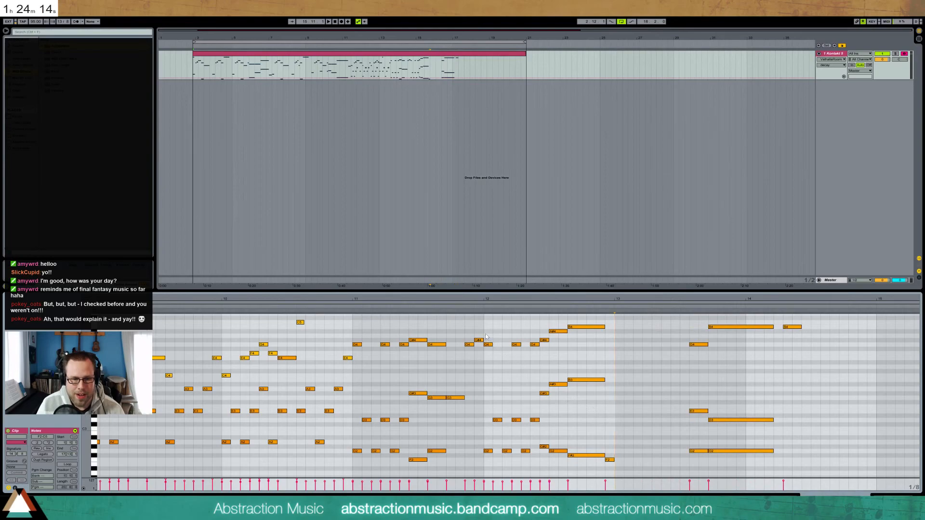
Re-pitch the low notes: A#2 to C3, G2 to A#2, and F#2 to G2
click(546, 447)
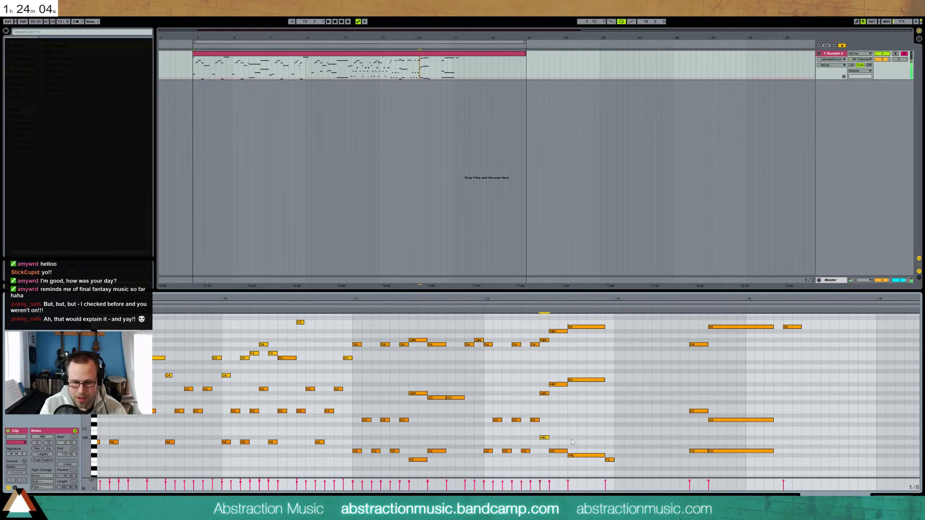
key(Up)
key(Up)
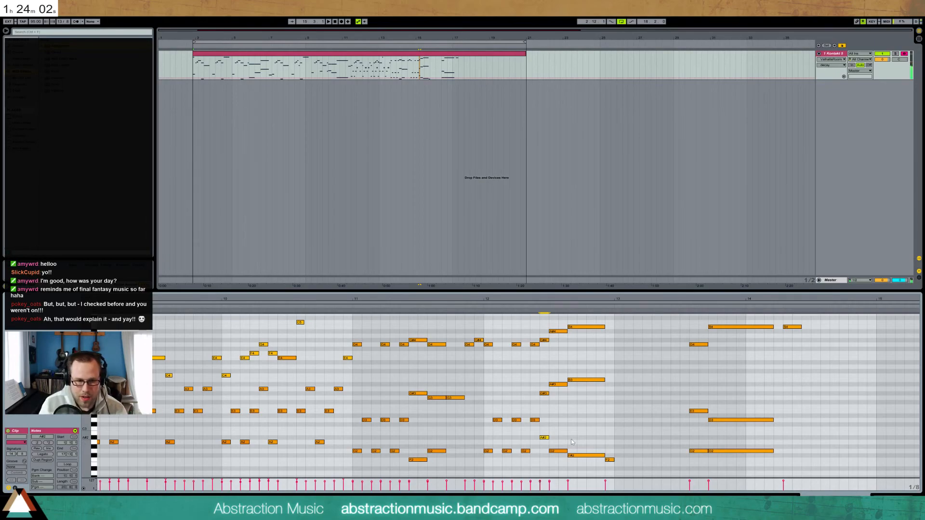
click(559, 451)
key(Up)
key(Up)
key(Up)
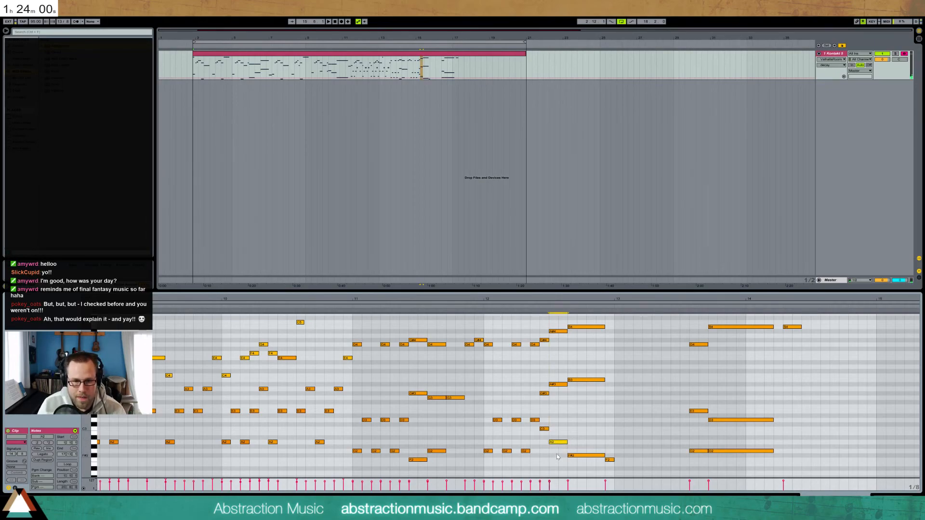
click(576, 455)
key(Up)
key(Up)
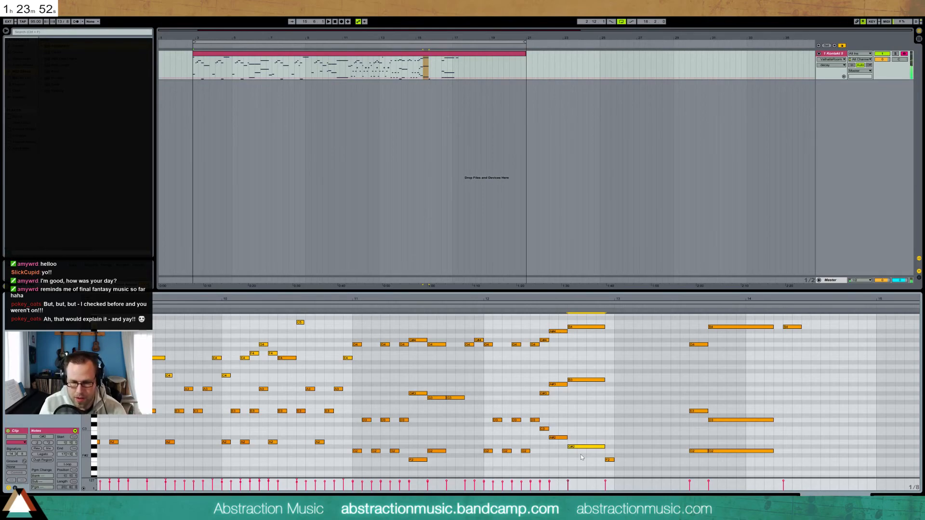
key(Down)
click(615, 472)
Delete the short F2 note and raise the G2 note to G#2, auditioning the passage
drag(616, 470, 607, 450)
key(Delete)
click(476, 301)
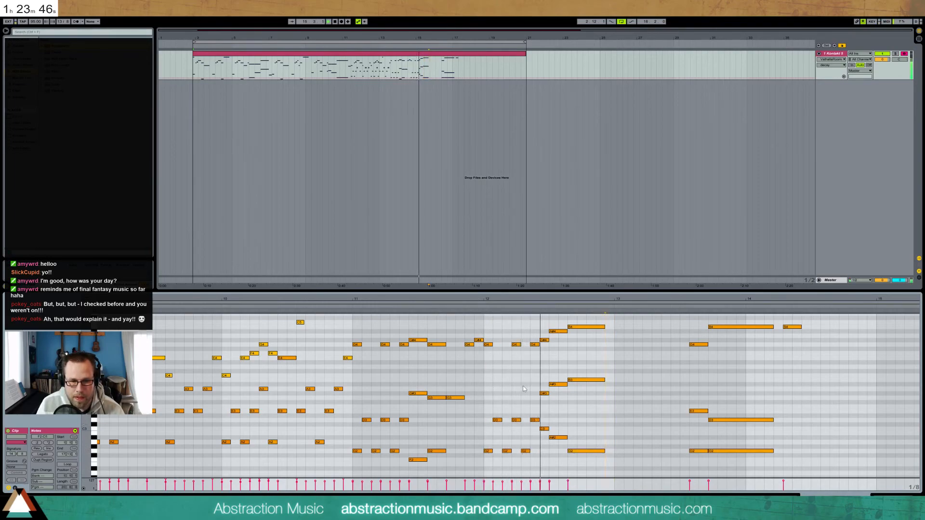
key(space)
drag(584, 427, 591, 456)
key(Up)
click(561, 307)
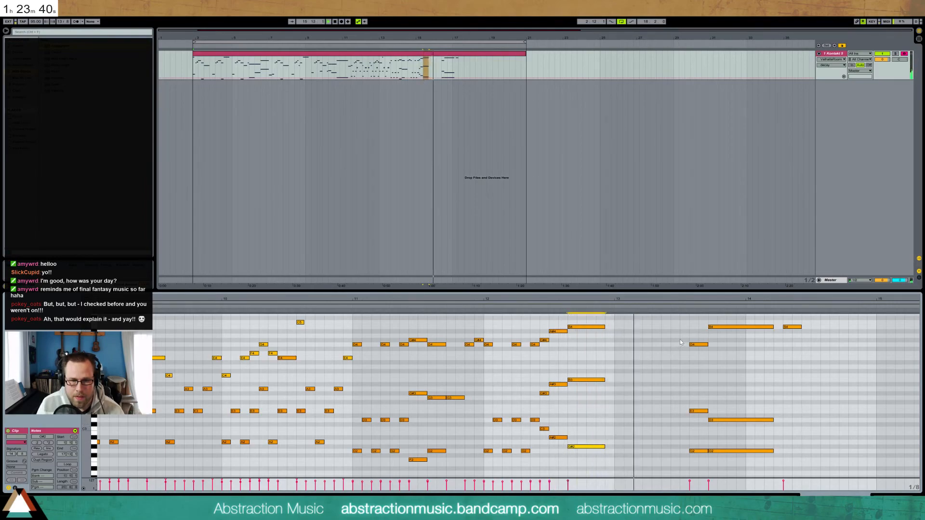
drag(543, 323, 610, 467)
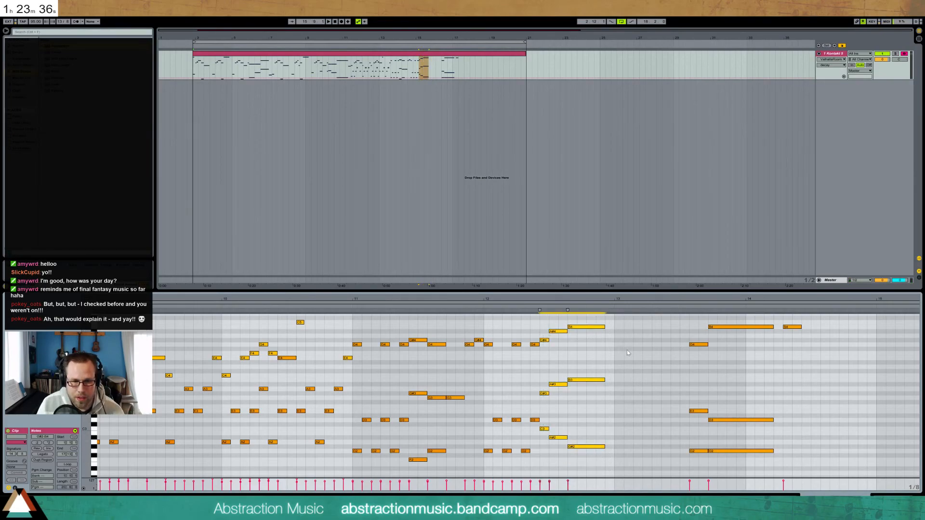
Paste the nine-note run at bar 12.5 and thin it, removing the G4, E3, G#2, long B4 and D3
click(643, 342)
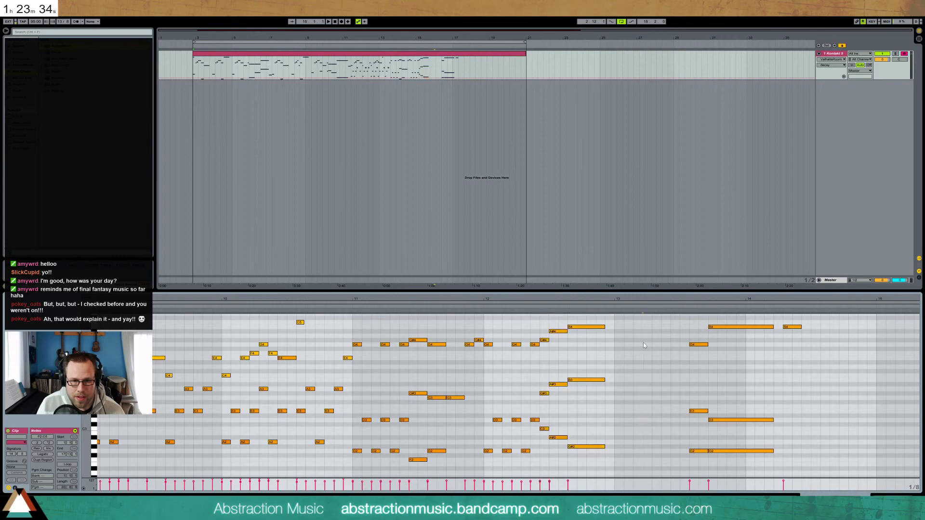
key(ctrl+v)
click(698, 349)
double_click(698, 344)
double_click(699, 411)
click(699, 453)
drag(736, 453, 698, 449)
double_click(698, 447)
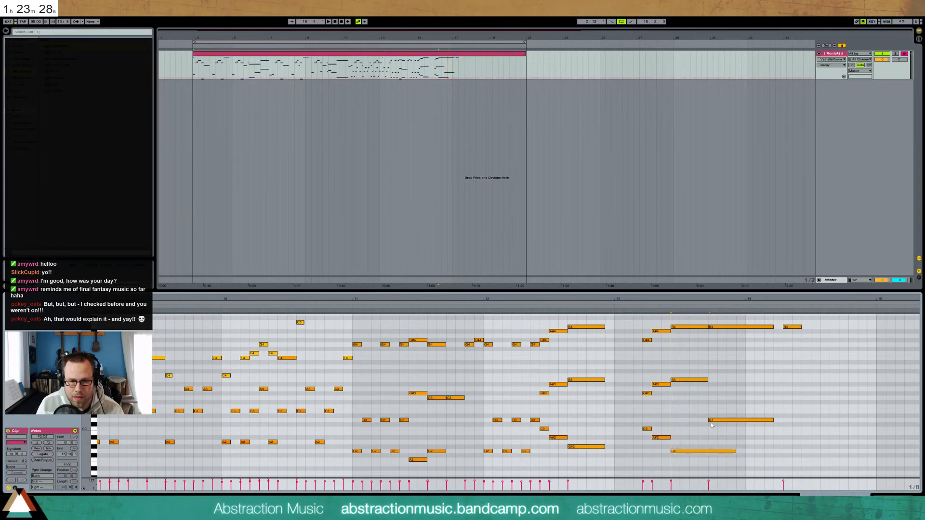
drag(726, 318, 747, 433)
key(Delete)
drag(810, 320, 798, 333)
key(Left)
key(Left)
key(Left)
key(Left)
key(Left)
key(Left)
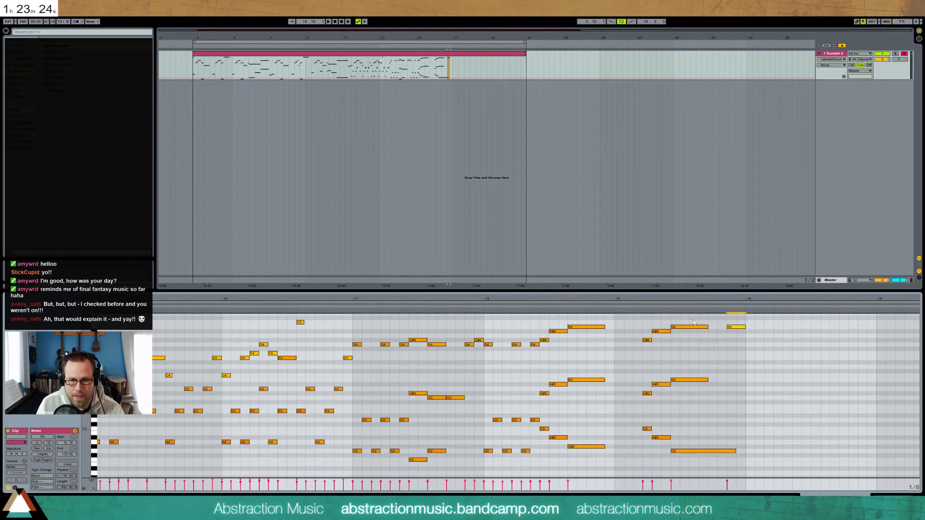
Copy the D3 and G2 notes from bar 12 into bar 13, keeping only the G2
drag(482, 413, 517, 458)
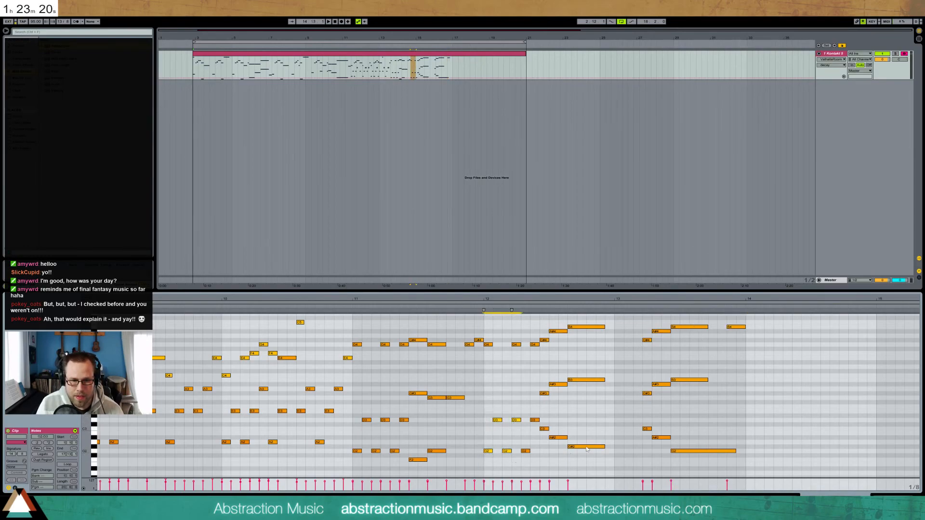
key(ctrl+c)
click(614, 427)
key(ctrl+v)
click(646, 421)
key(Delete)
click(610, 307)
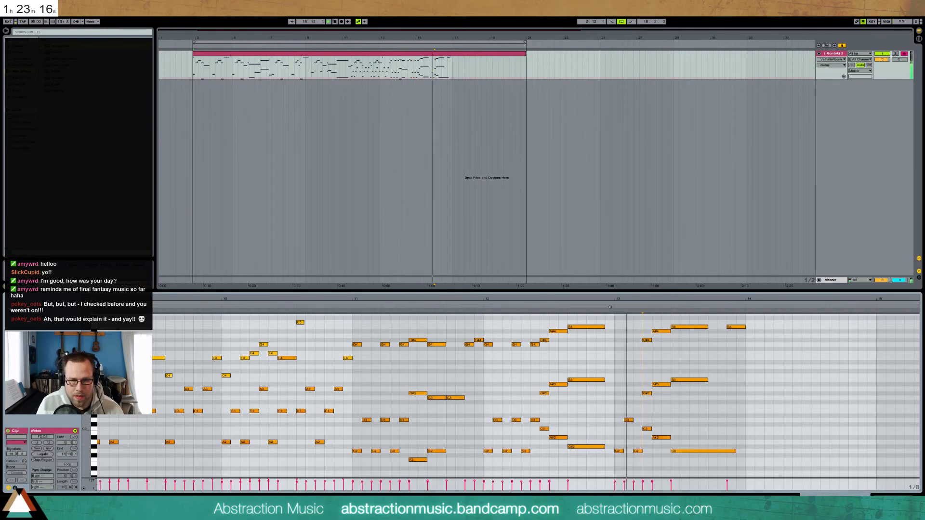
Add a D3 near bar 13.5, raise the A#4 to C5, and move the A#3 to B3
click(690, 452)
double_click(663, 421)
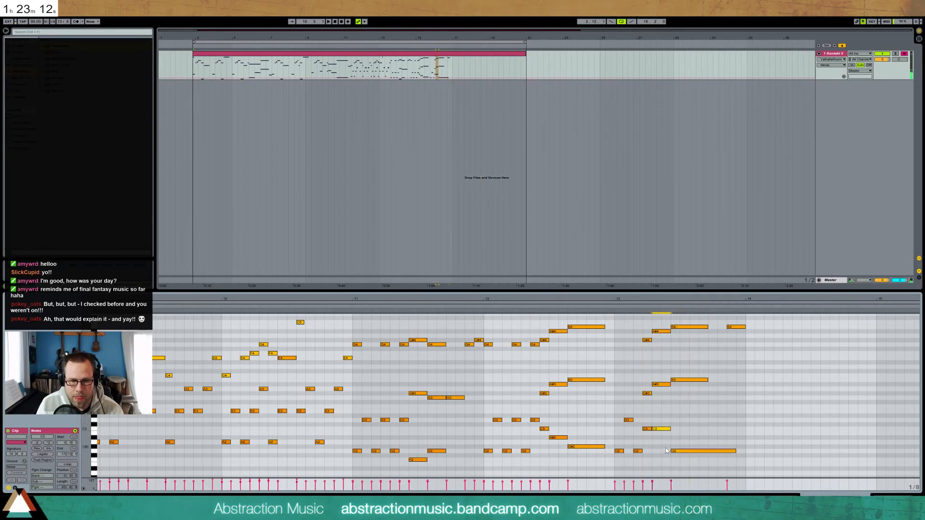
click(662, 384)
key(Down)
click(662, 332)
key(Up)
key(Up)
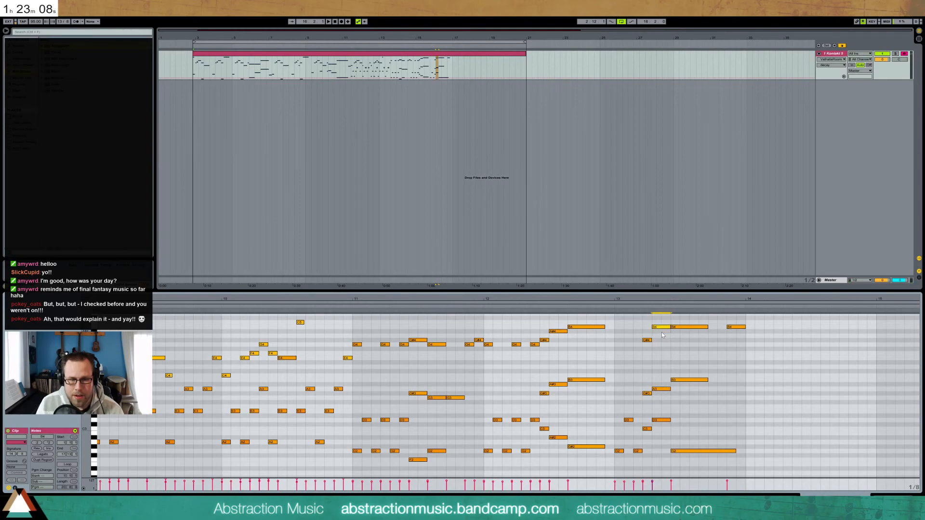
click(664, 389)
key(Up)
key(Up)
key(Up)
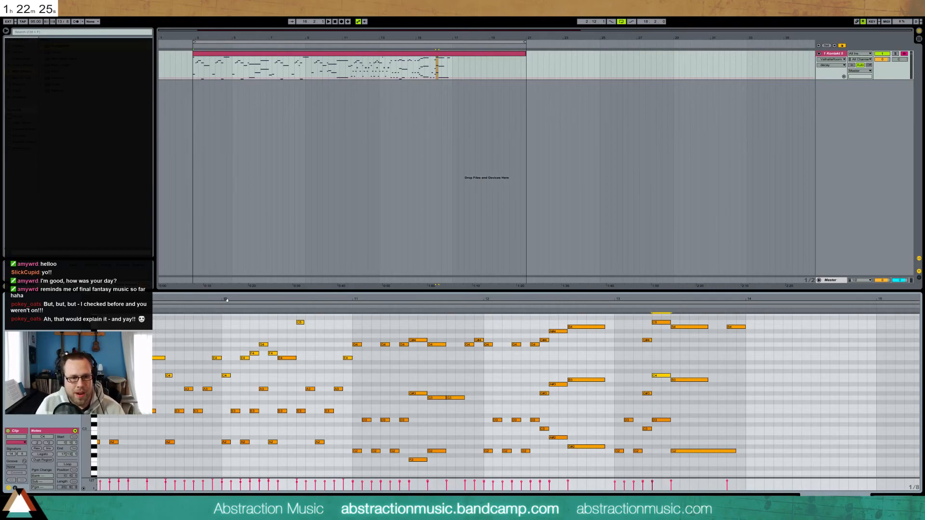
Select the G4–C5 notes across bars 11–14 and drag their velocities up to about 114–121
drag(355, 319, 746, 365)
drag(465, 480, 465, 479)
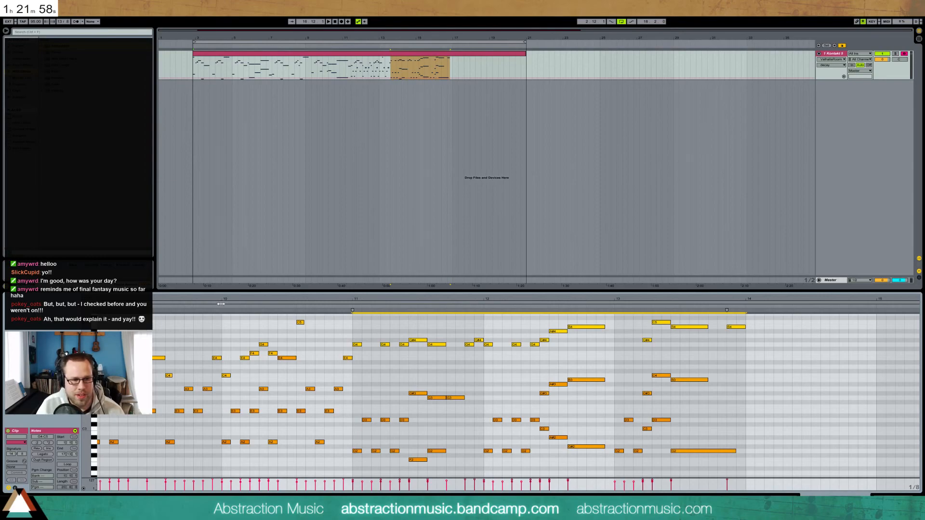
Drop the B4 note near bar 14 an octave to B3 and shorten the G2 note near bar 13.5
drag(263, 301, 308, 285)
click(244, 306)
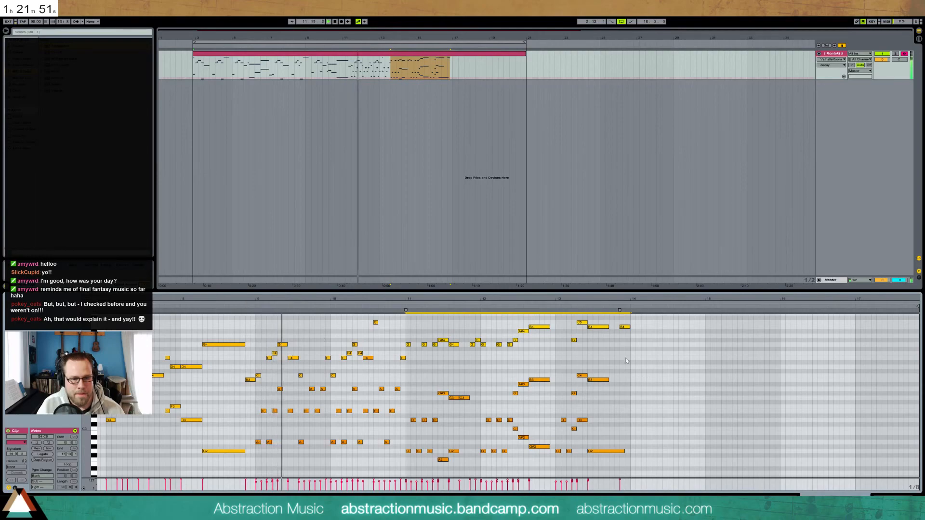
click(624, 327)
key(shift+Down)
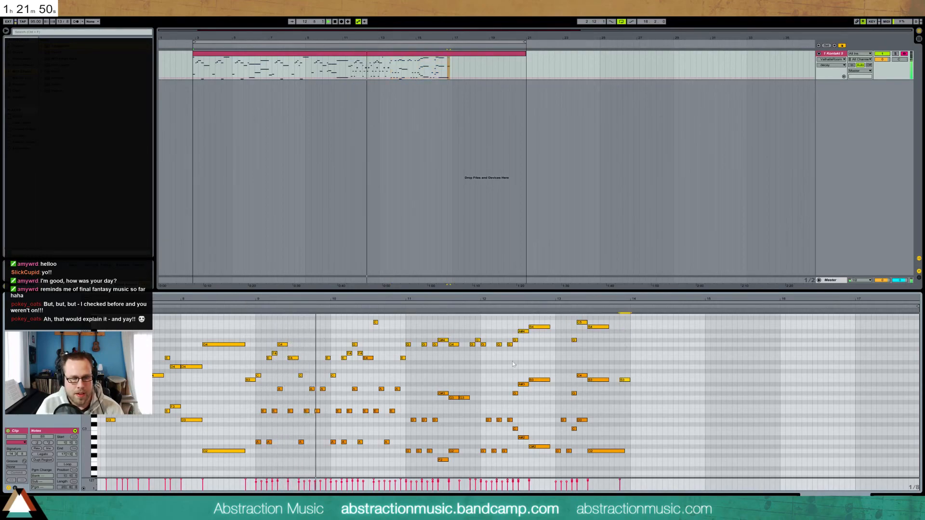
drag(621, 453, 611, 453)
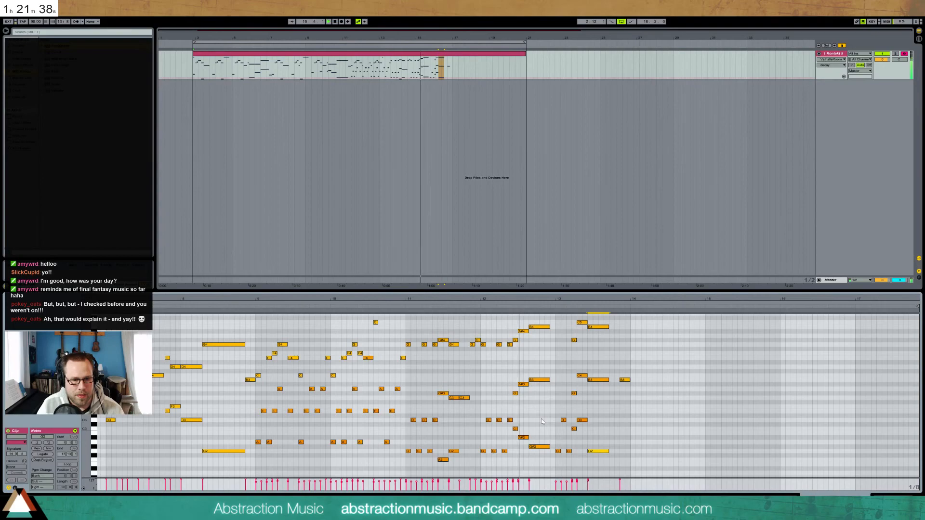
Select the two low notes near bar 12 and raise them a semitone while auditioning
click(541, 435)
key(space)
drag(539, 447, 539, 443)
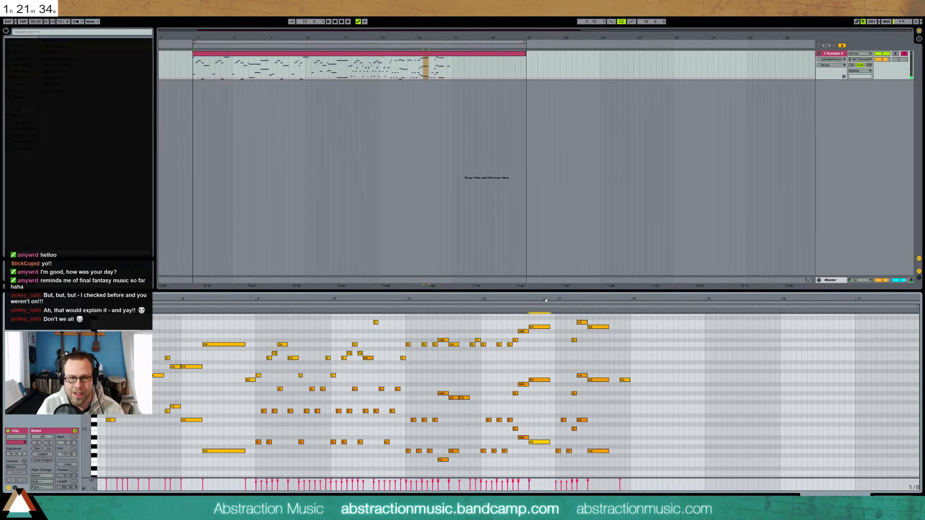
key(space)
key(space)
click(538, 433)
click(535, 442)
drag(536, 431, 523, 448)
key(Up)
key(space)
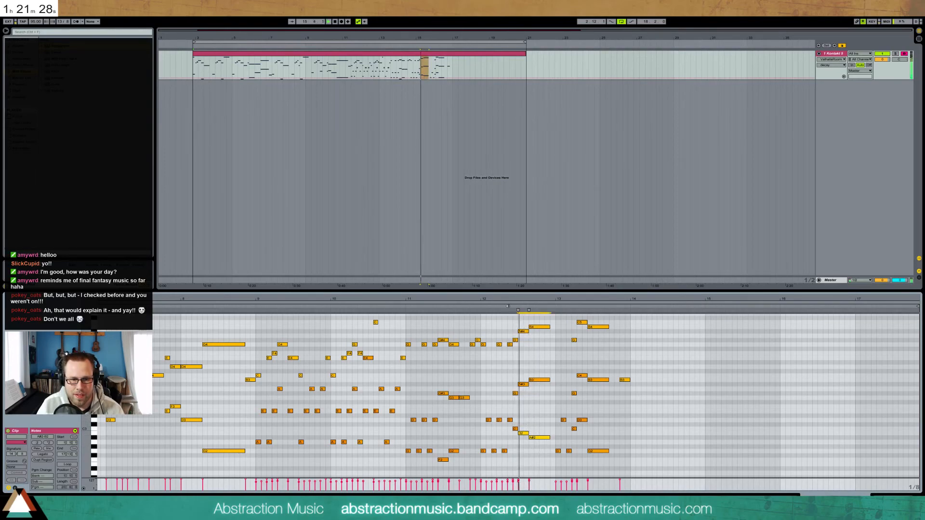
Try the two low notes two semitones lower, raise them back, then undo the last changes
key(space)
key(Down)
key(Down)
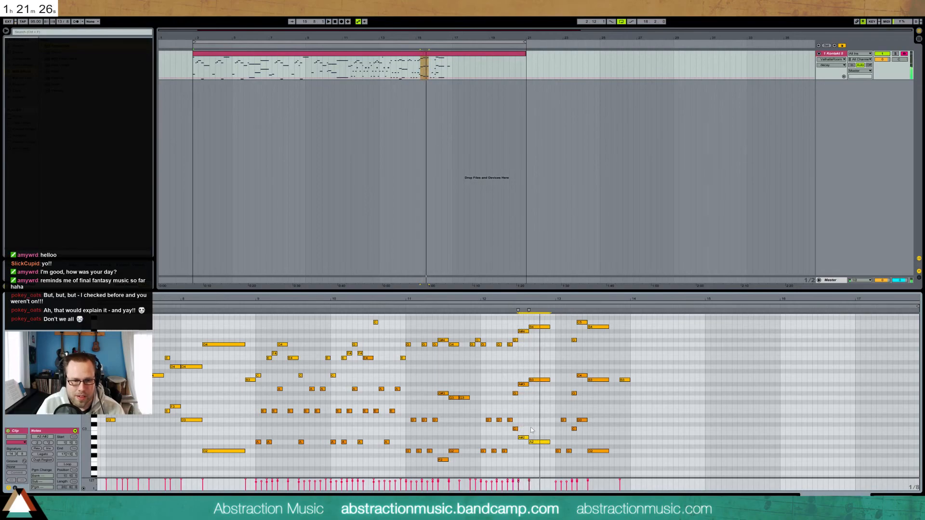
key(Down)
key(space)
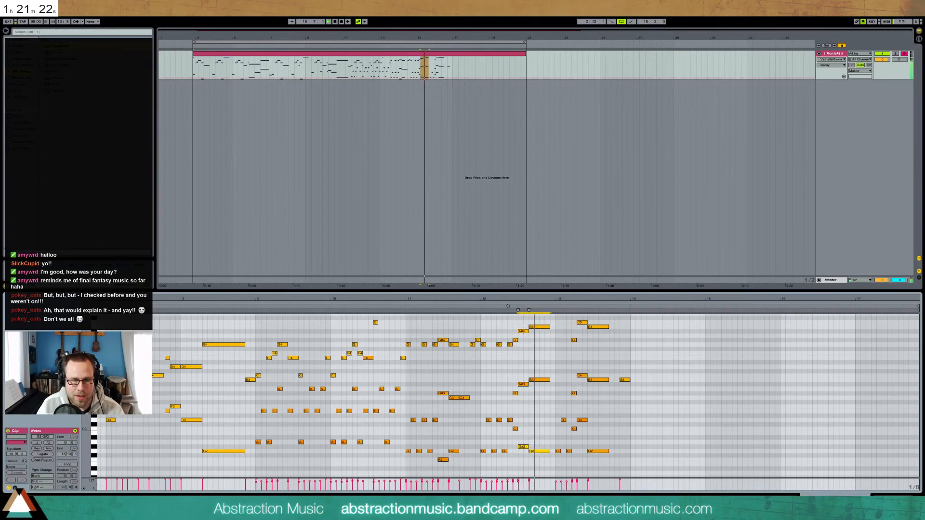
key(space)
key(Up)
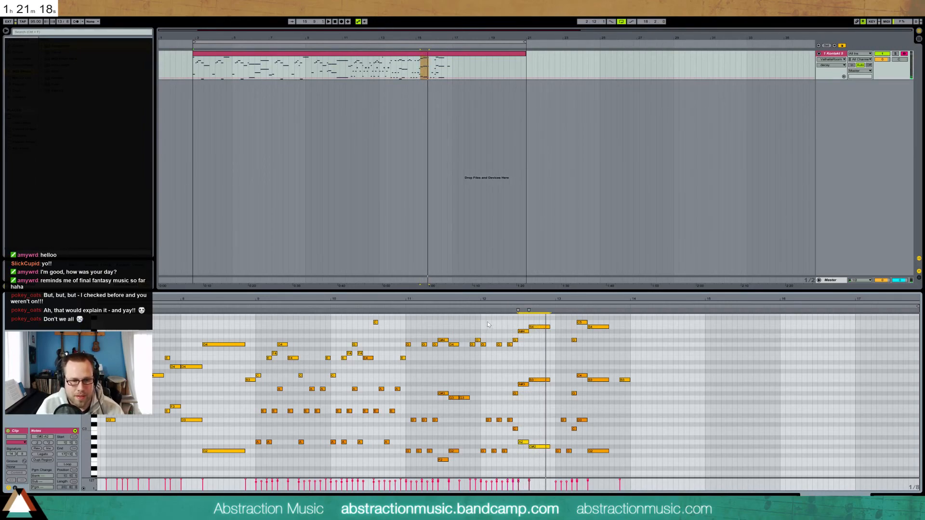
key(Up)
key(ctrl+z)
key(ctrl+z)
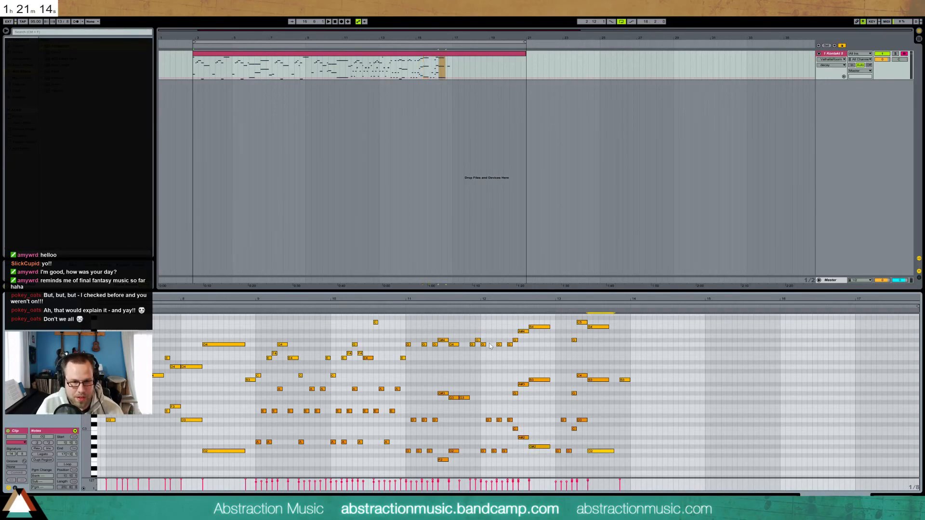
key(ctrl+z)
key(ctrl+z)
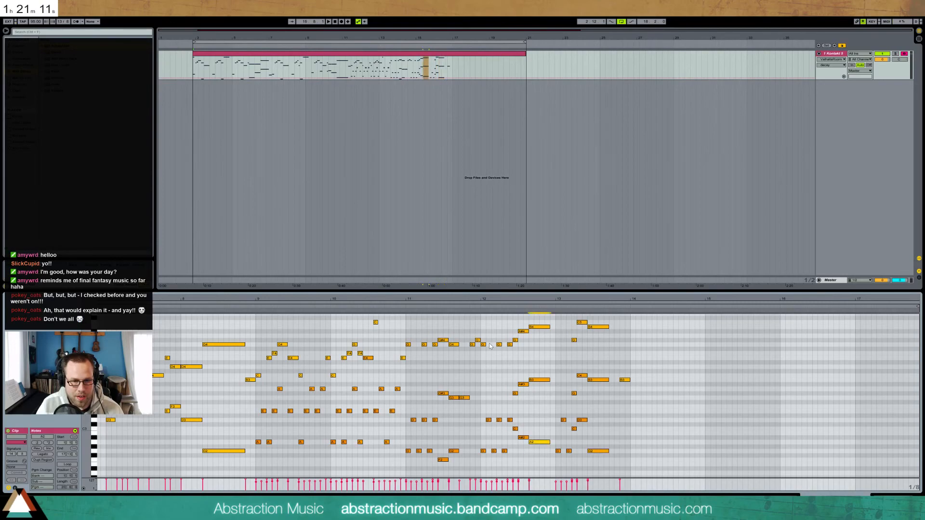
Raise the G#2 note an octave to G#3 and replay from around bar 12.6
click(476, 307)
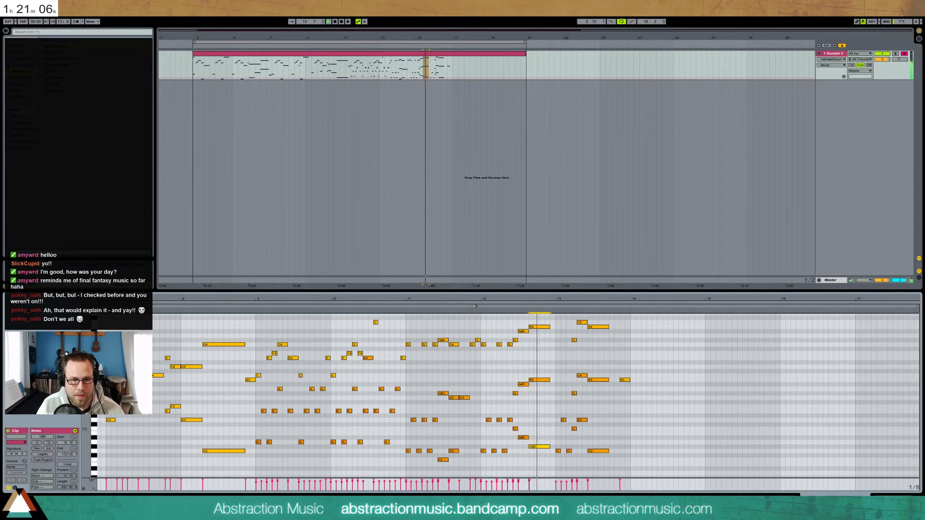
key(space)
key(shift+Up)
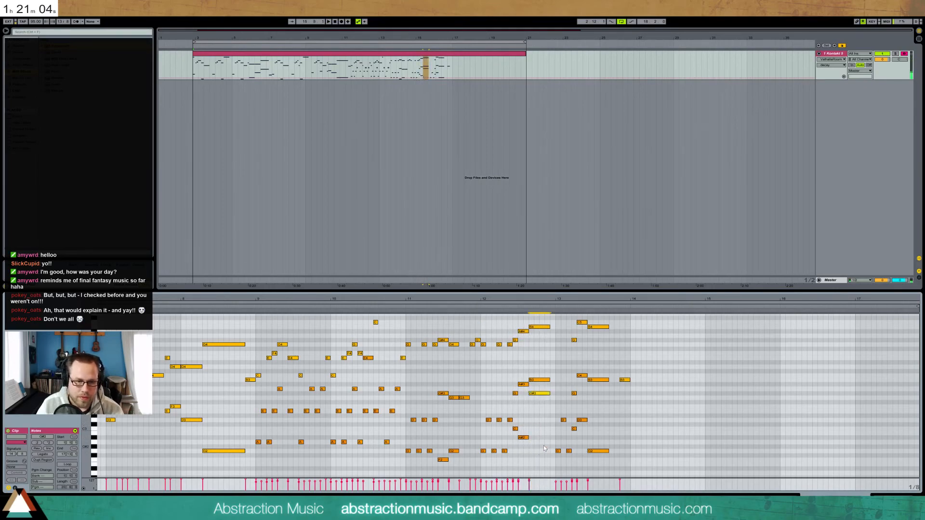
click(525, 307)
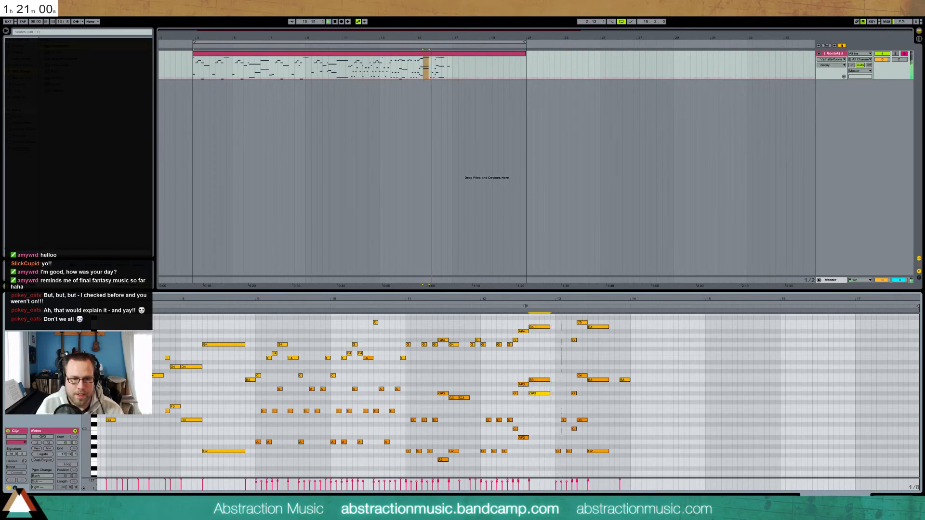
Raise G2 to G3, shift the nine notes near bar 13.4 later, and add a D3 note raised with C3
key(space)
mouse_move(604, 429)
mouse_down()
mouse_move(604, 459)
mouse_move(605, 450)
mouse_up()
key(shift+Up)
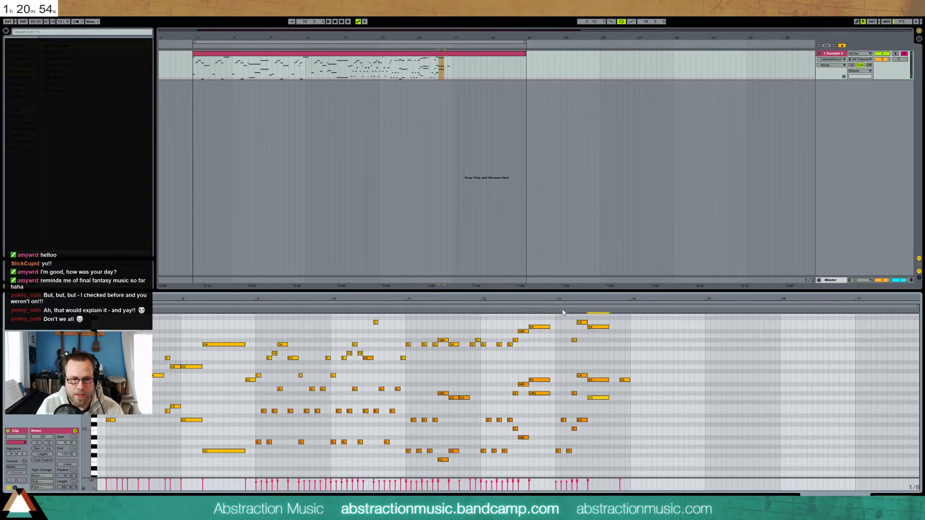
drag(573, 323, 593, 436)
key(Right)
double_click(574, 421)
key(Up)
key(Up)
key(Up)
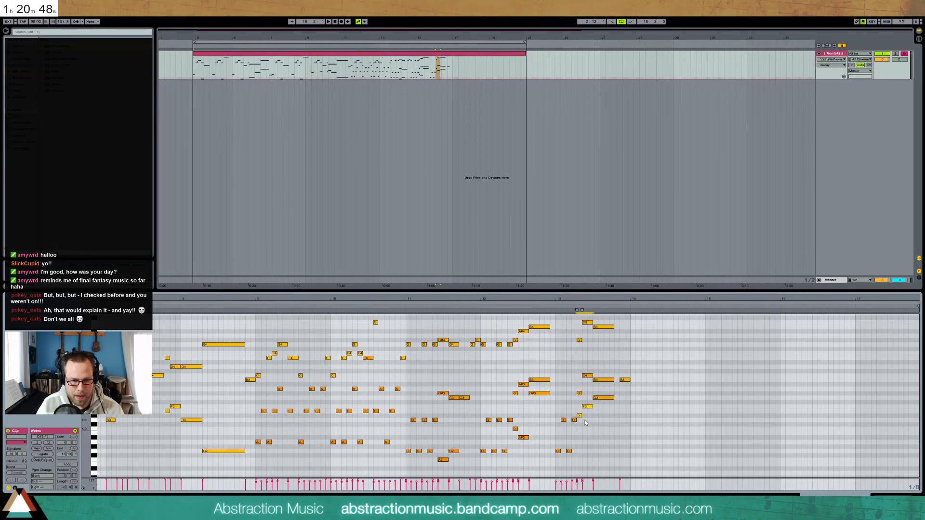
click(554, 307)
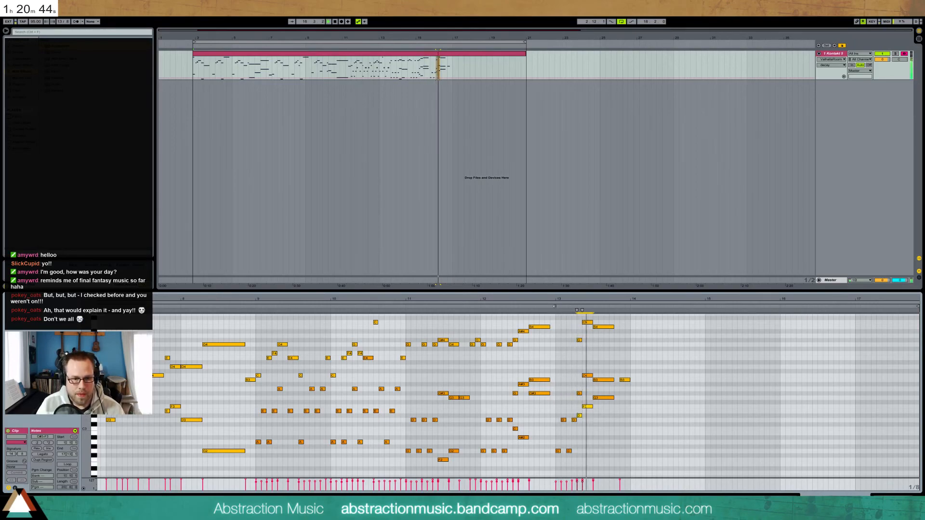
Raise the D#3 note to E3, keep the adjacent F3 in place, and audition from bar 13
click(579, 416)
key(space)
key(Up)
click(574, 314)
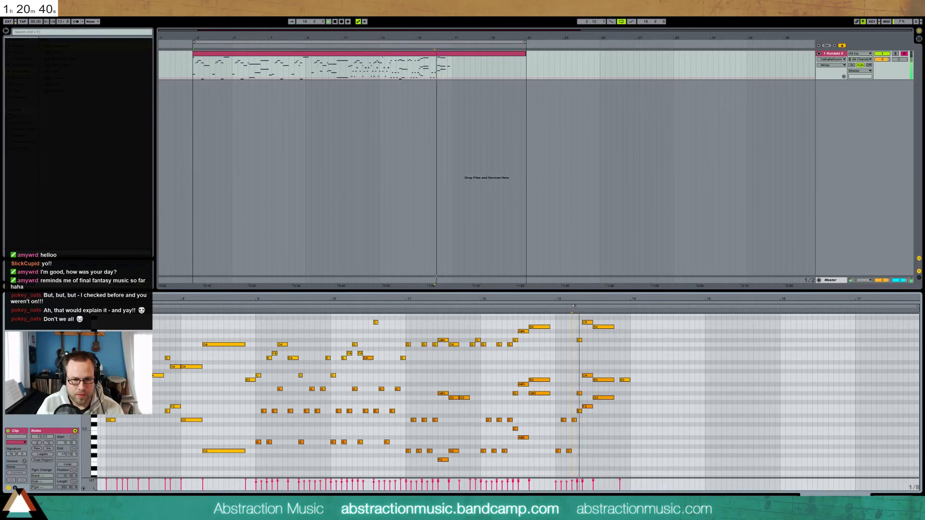
key(space)
drag(576, 413, 586, 406)
key(Up)
click(586, 395)
click(587, 403)
key(Down)
click(576, 314)
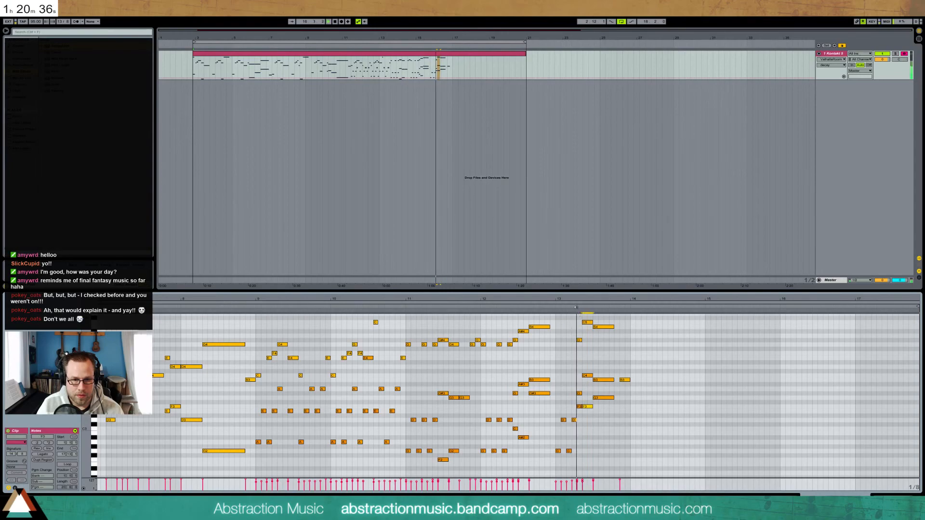
key(space)
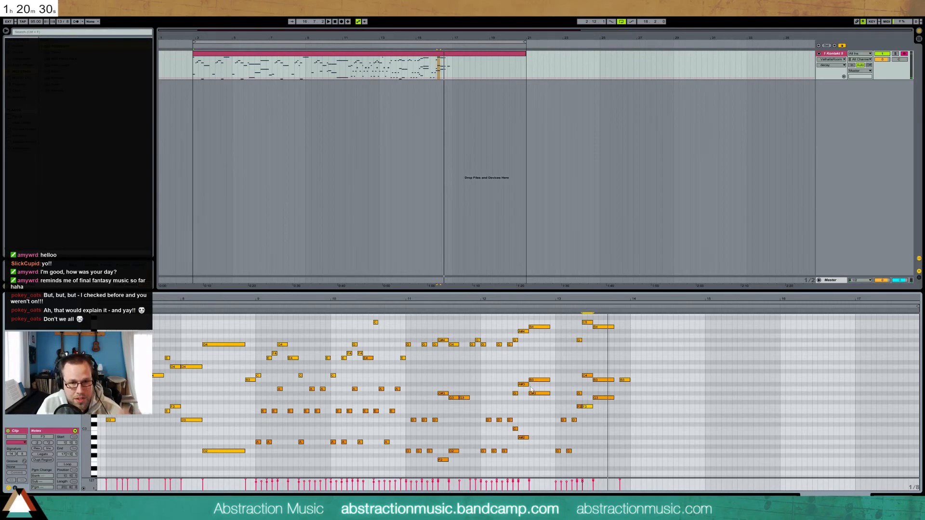
Raise A#2 to C3, set G#3 down to G3, and step D#3 up to G3
click(528, 437)
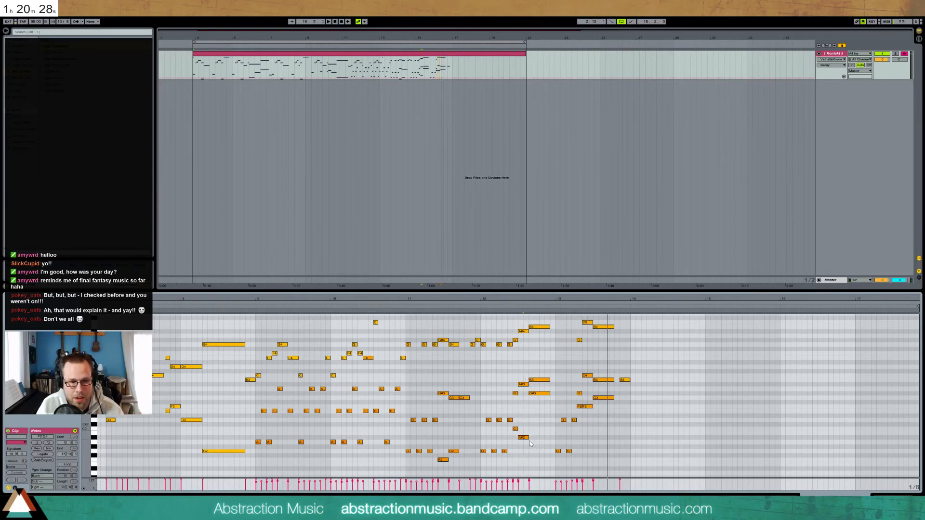
key(Up)
key(Up)
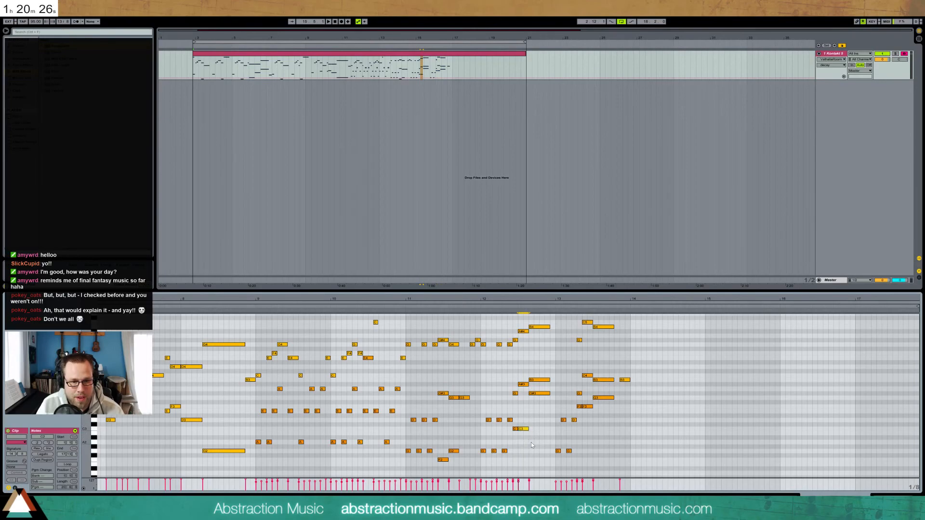
click(508, 307)
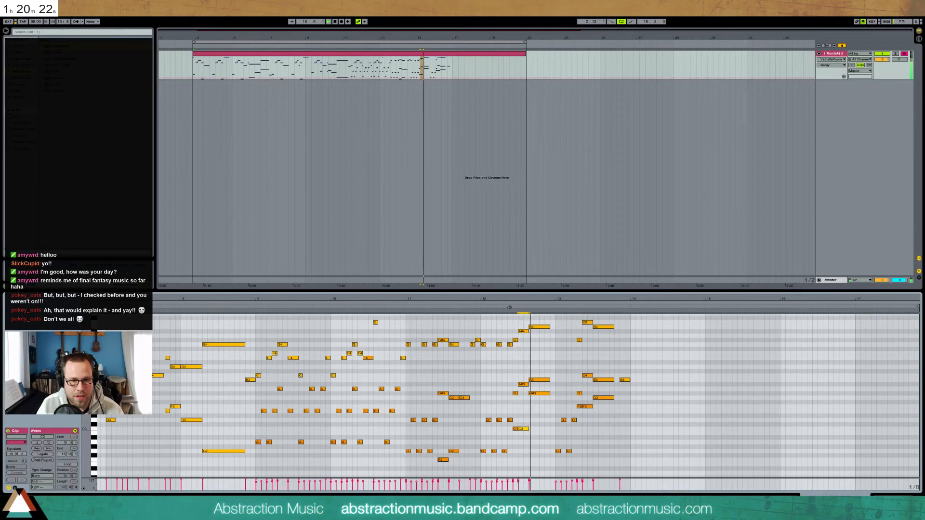
key(space)
key(shift+Up)
key(Down)
key(Down)
key(Down)
key(Down)
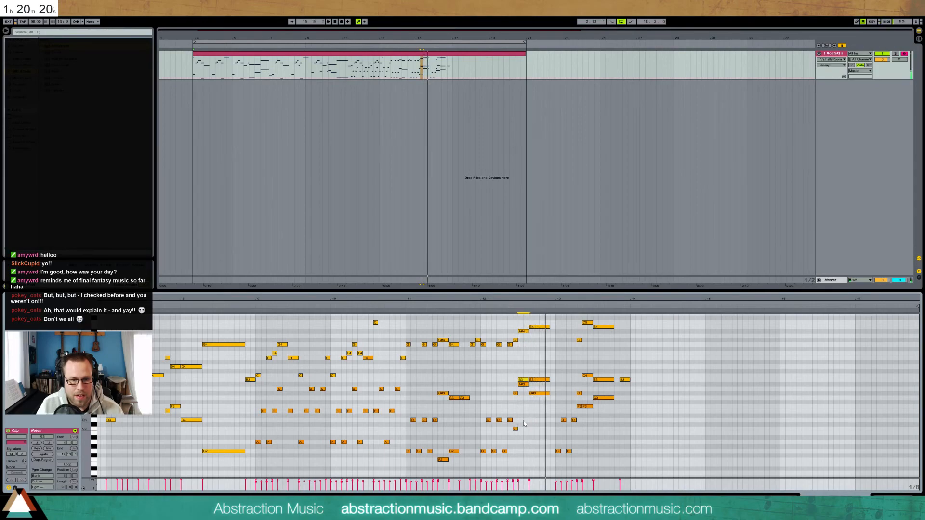
key(Down)
key(Down)
key(Down)
key(Down)
key(Down)
key(Up)
key(space)
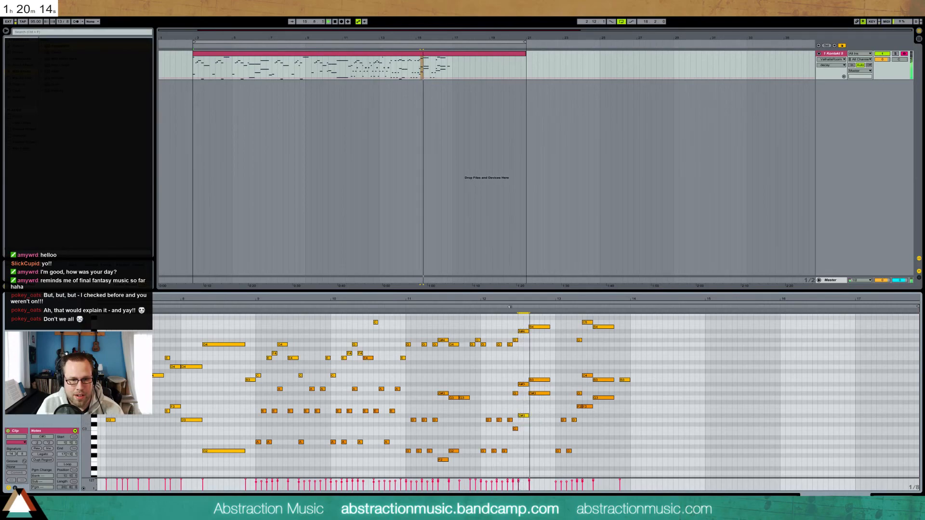
key(Up)
key(Up)
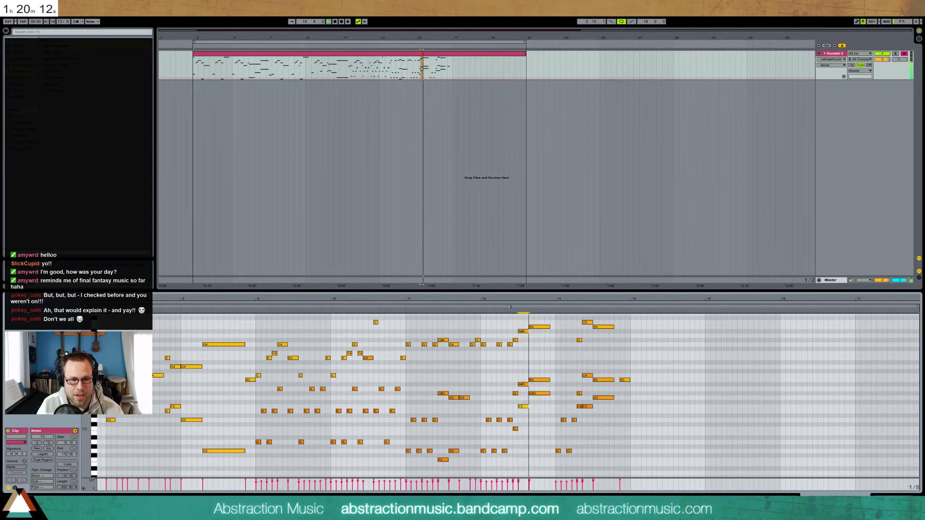
key(Up)
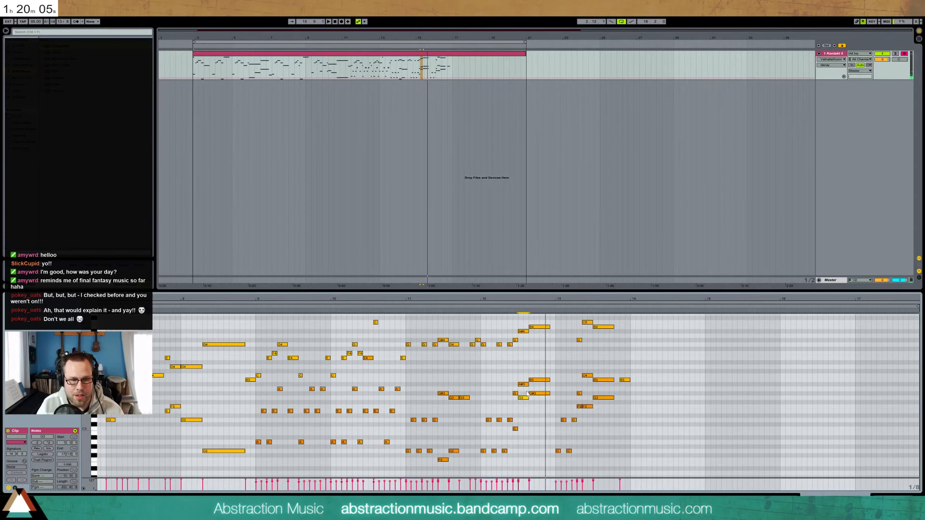
Rework the bass pair near bar 12 and raise the two C notes to D3
drag(524, 393, 534, 453)
key(Up)
key(Up)
key(Up)
key(Up)
click(515, 307)
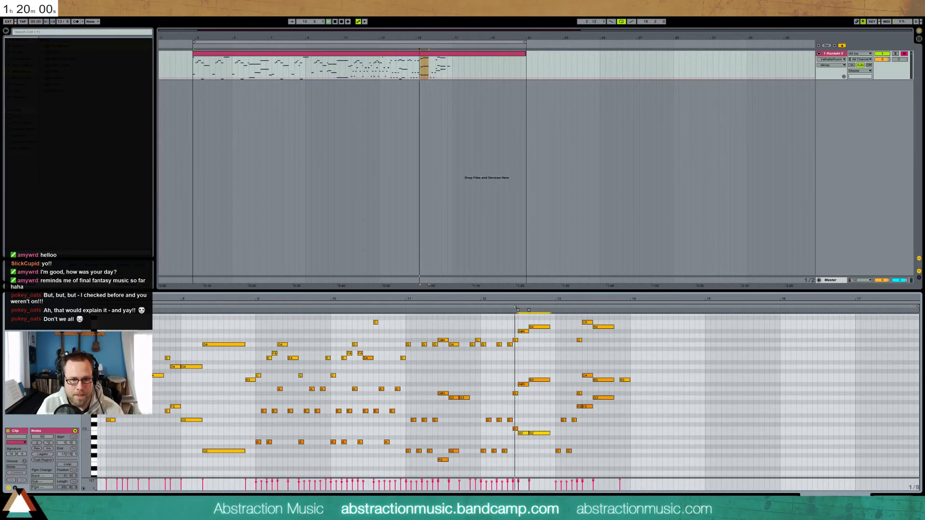
key(Down)
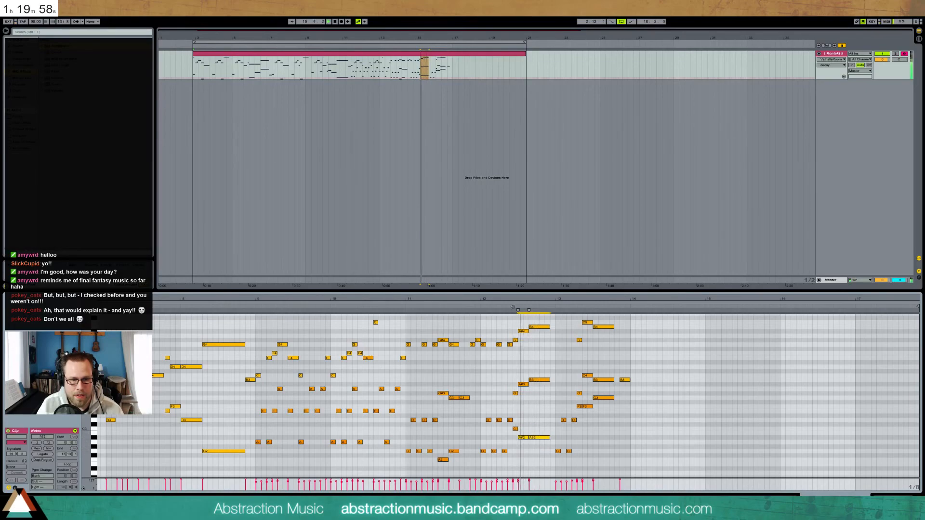
mouse_move(522, 437)
mouse_down()
mouse_move(523, 385)
mouse_move(533, 437)
mouse_up()
click(523, 390)
key(Up)
key(Up)
click(489, 310)
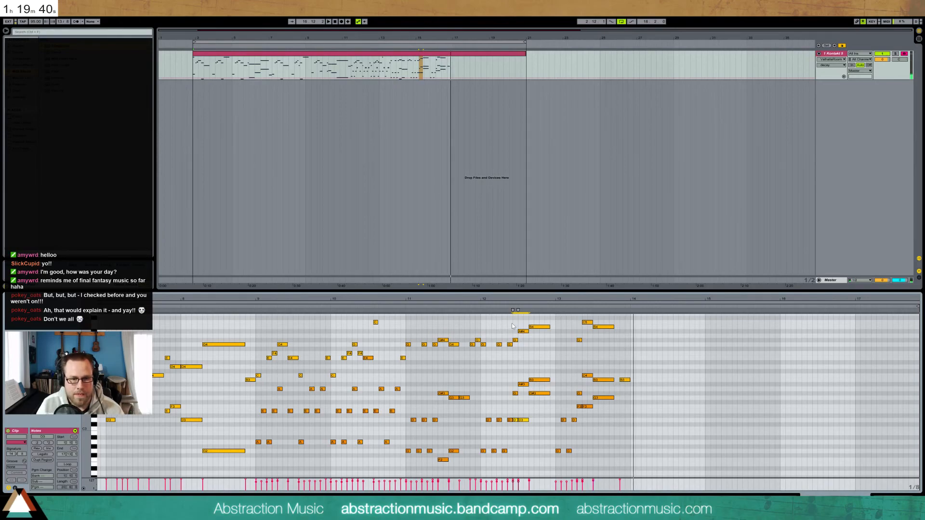
Lengthen the held G2 note near bar 13 by one eighth and play back from bar 13
click(568, 443)
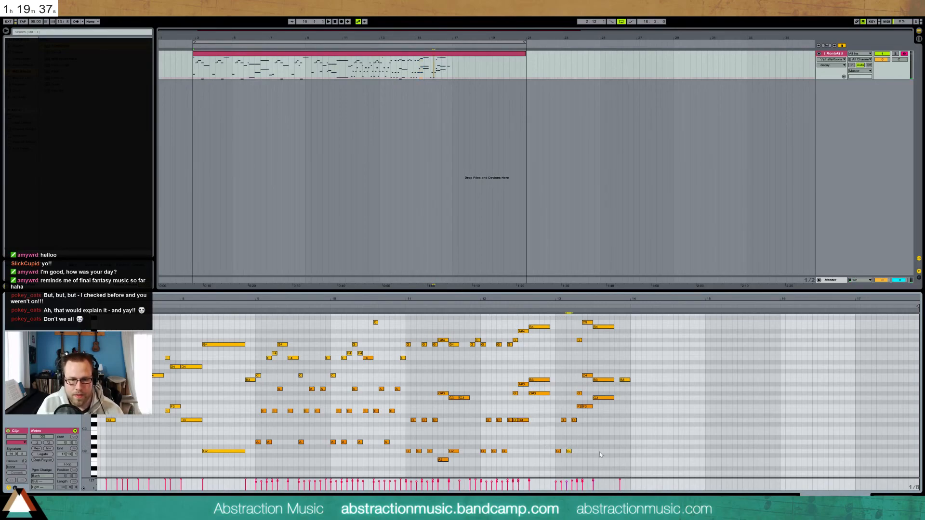
double_click(616, 451)
key(Delete)
key(Right)
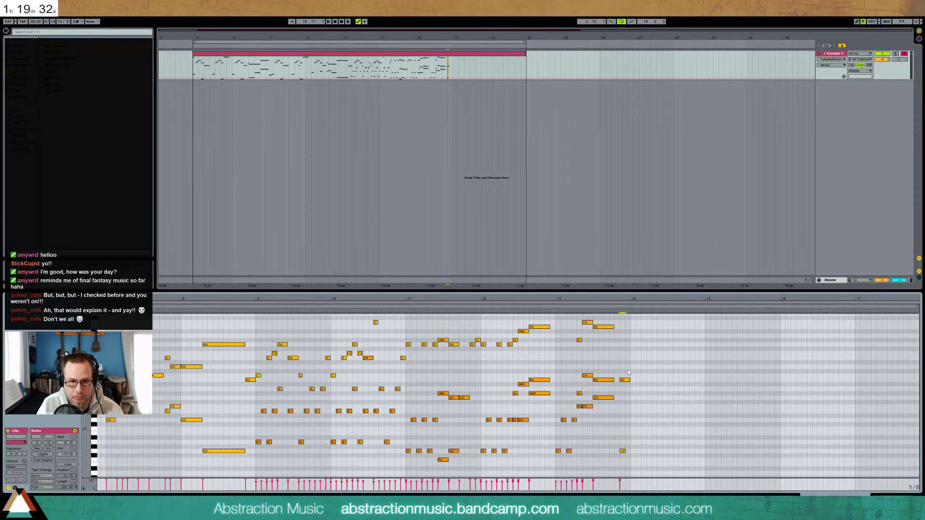
drag(600, 301, 714, 300)
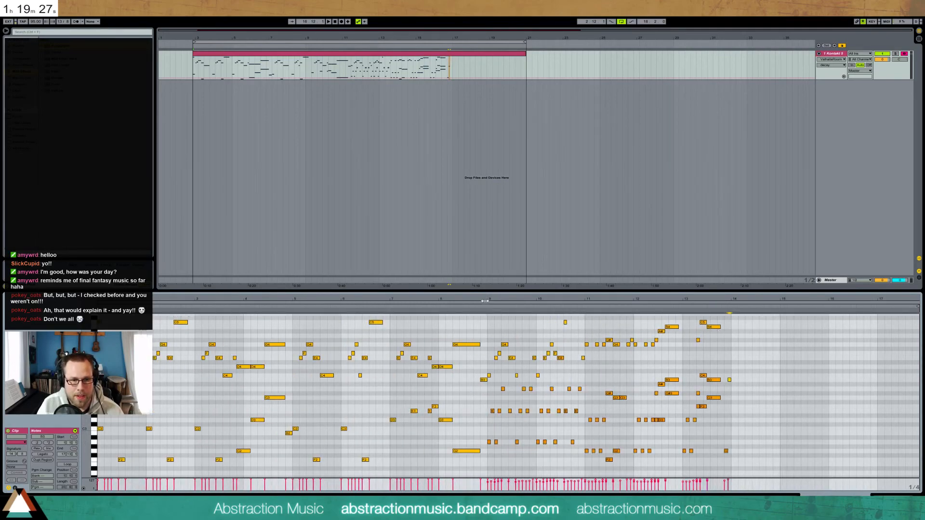
key(space)
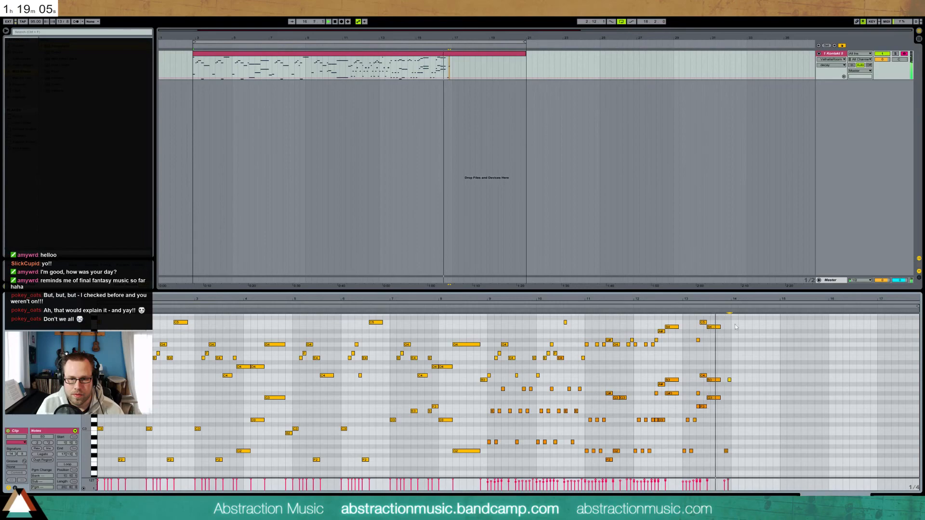
key(space)
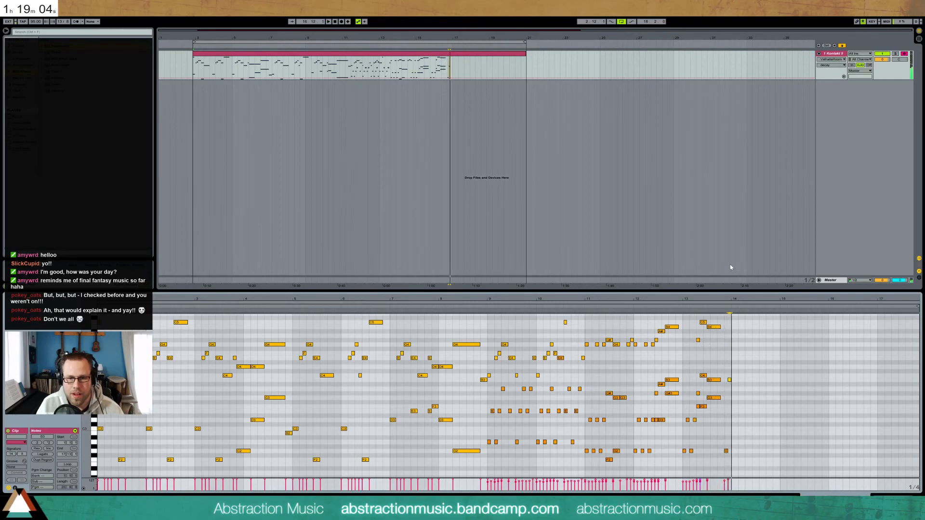
Delete the four low notes at bar 13, move the nine-note cluster two steps earlier, and lengthen B4, B3 and G3
drag(732, 299, 711, 325)
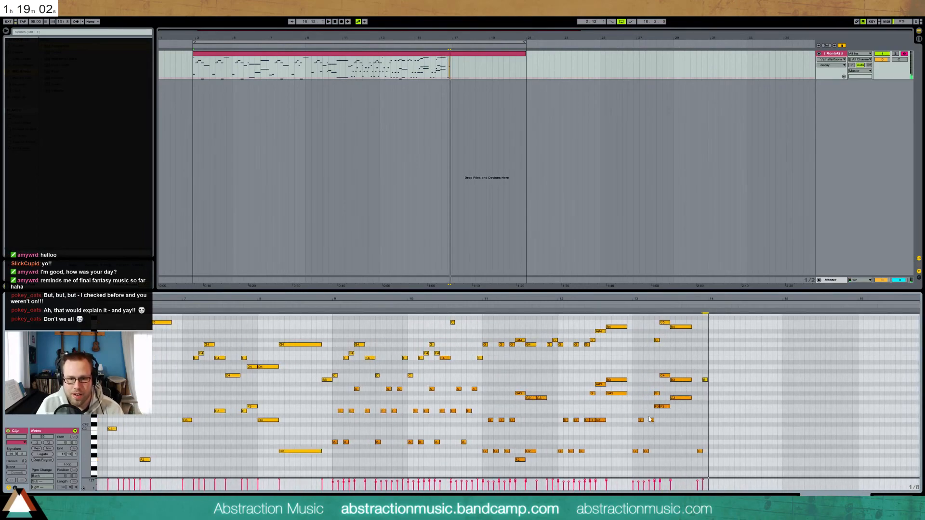
drag(651, 463, 633, 416)
key(Delete)
drag(650, 319, 672, 425)
key(Left)
key(Left)
key(shift+Right)
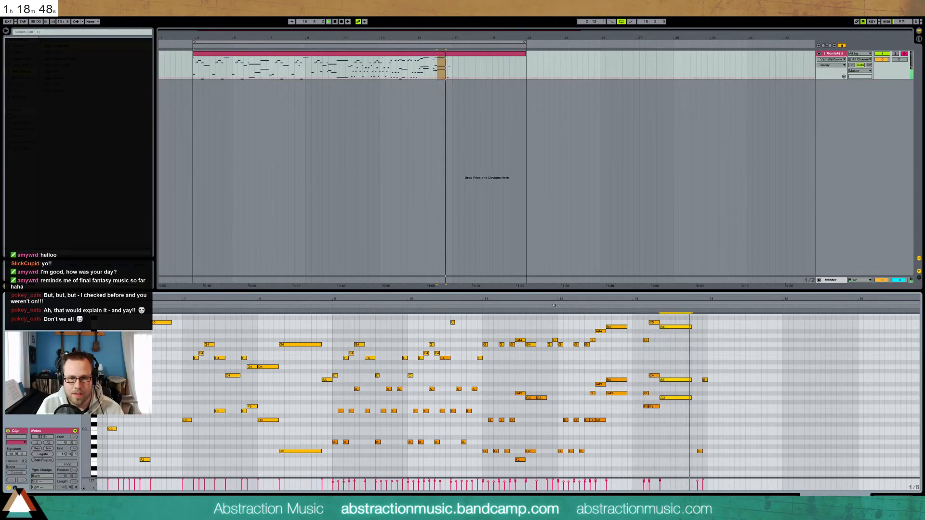
Add an F4 note near bar 14 and audition the ending
click(701, 451)
key(space)
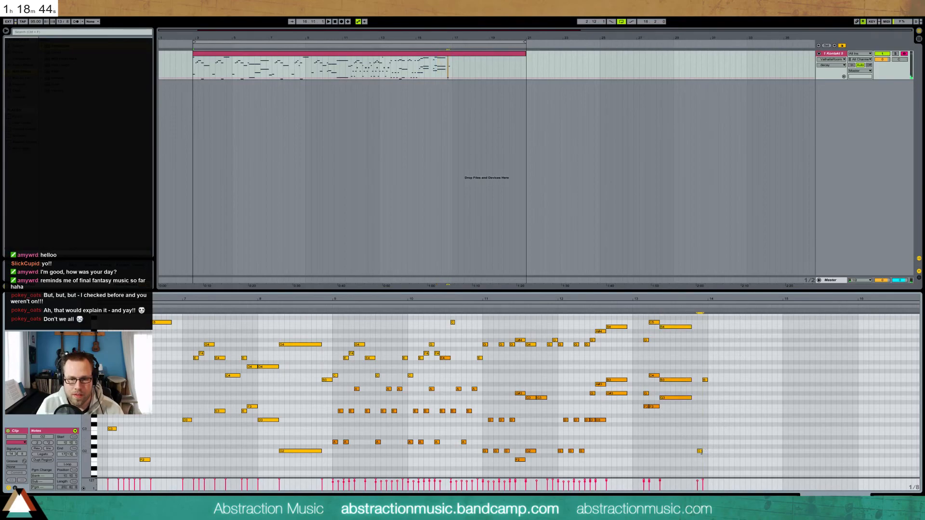
key(space)
double_click(705, 354)
key(space)
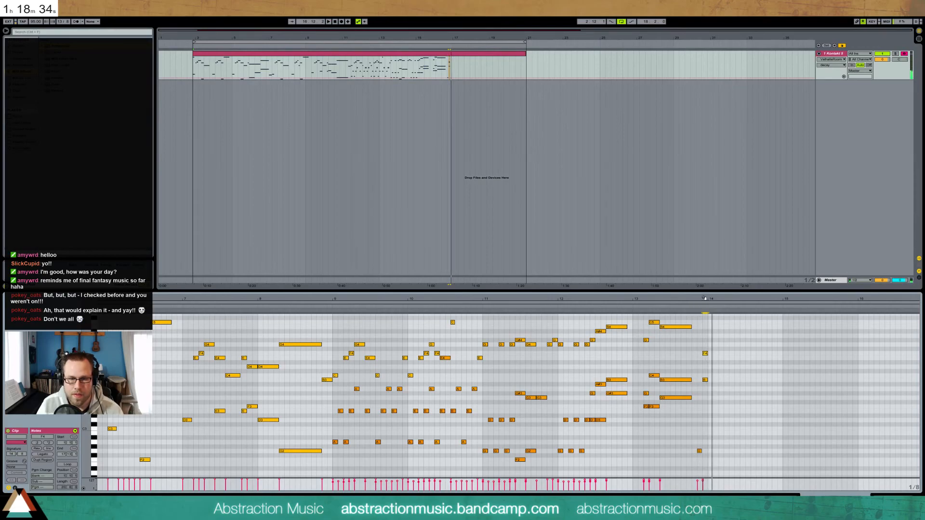
drag(704, 298, 722, 282)
key(space)
drag(731, 299, 729, 307)
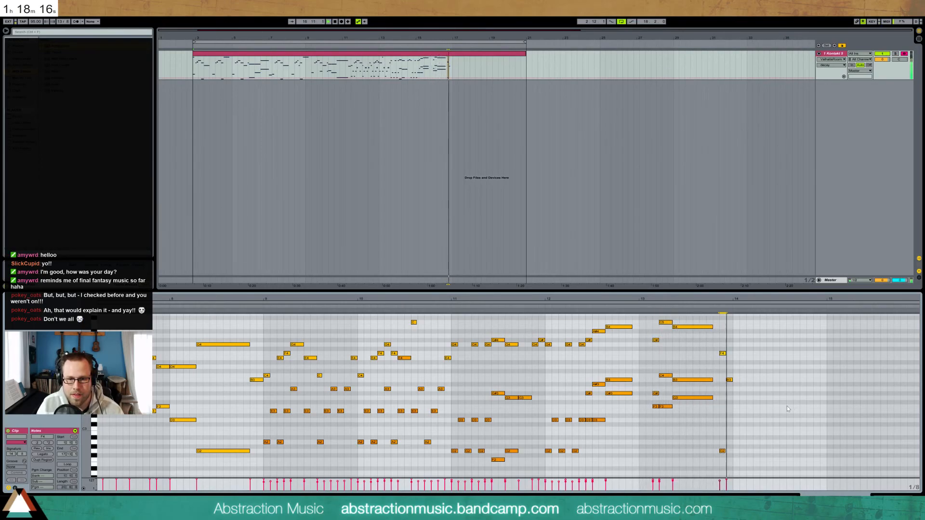
key(space)
Move the B3 note one grid step earlier, replay bar 14, and select the opening two bars' notes
click(730, 380)
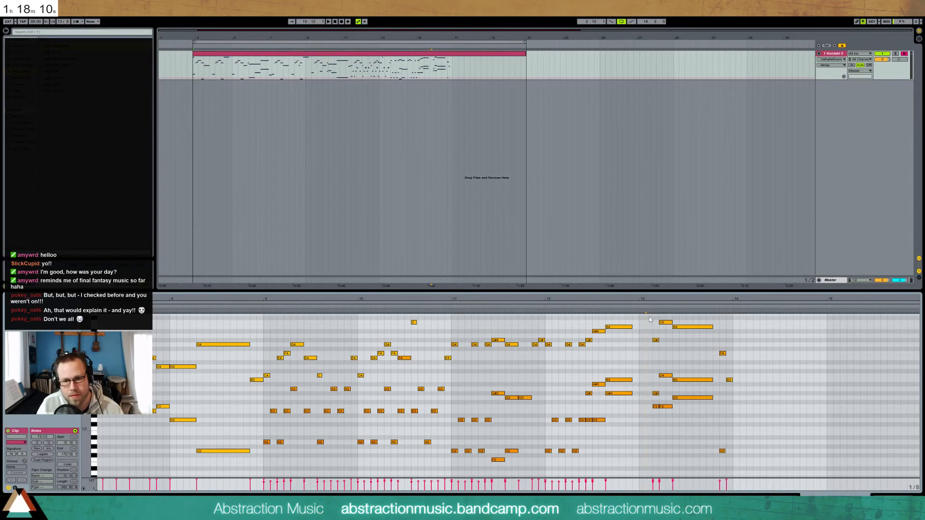
drag(724, 370, 736, 392)
key(Left)
drag(721, 336, 733, 438)
click(713, 310)
key(space)
drag(713, 300, 722, 277)
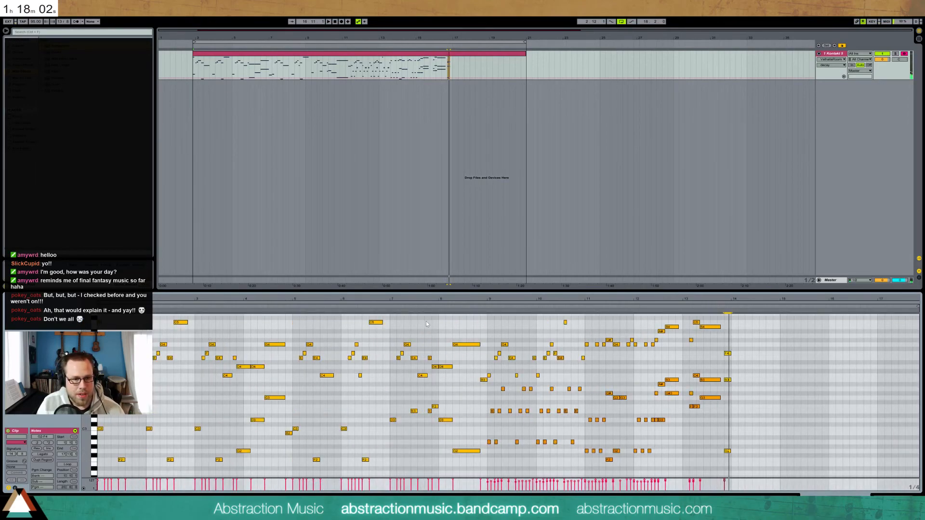
drag(196, 316, 91, 468)
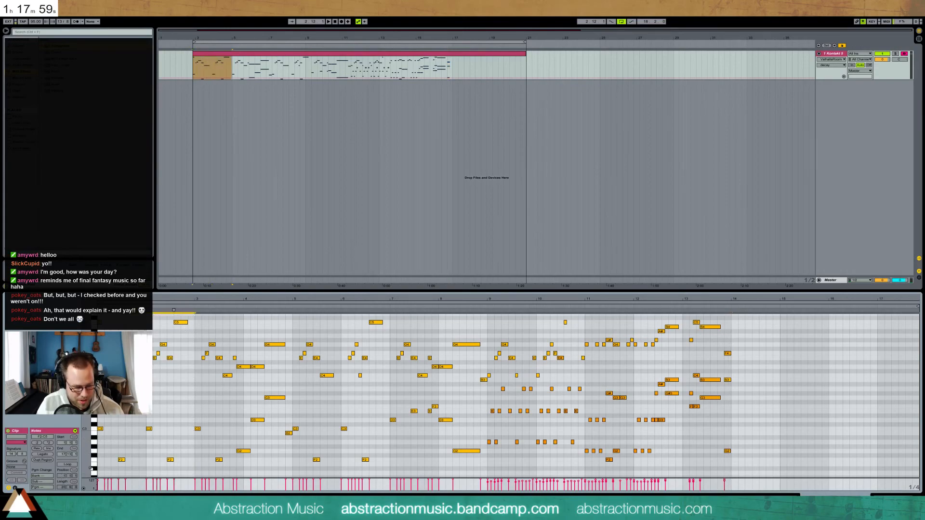
Paste the copied opening notes at bar 14 and adjust the G3 note's velocity
click(731, 328)
key(ctrl+v)
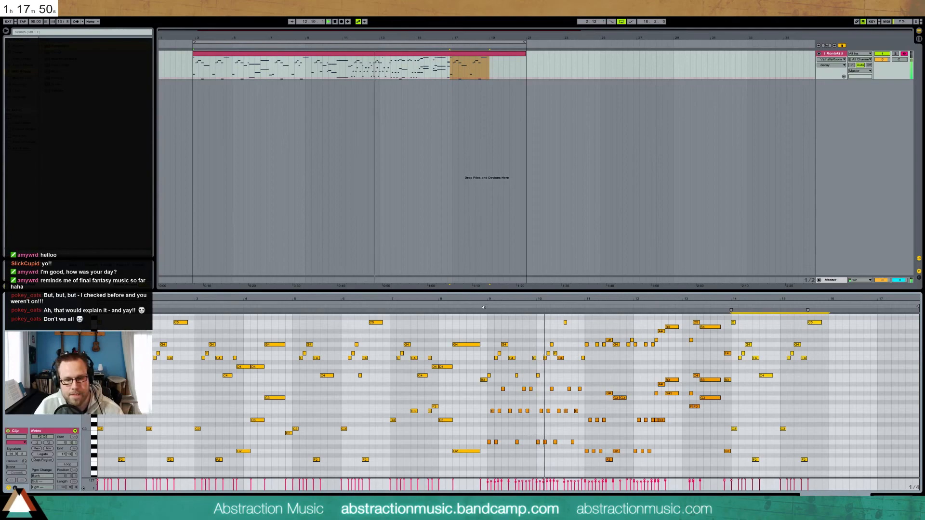
drag(716, 491, 481, 483)
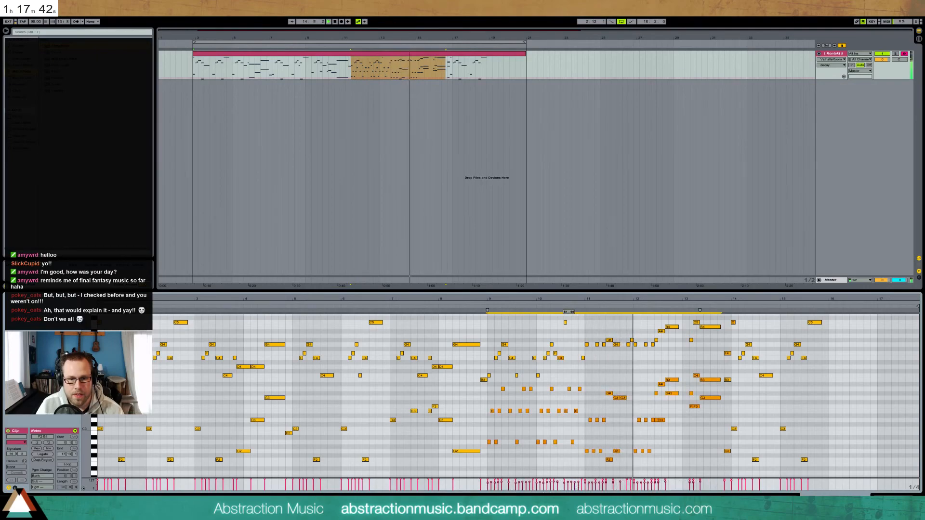
click(677, 485)
drag(700, 482, 700, 482)
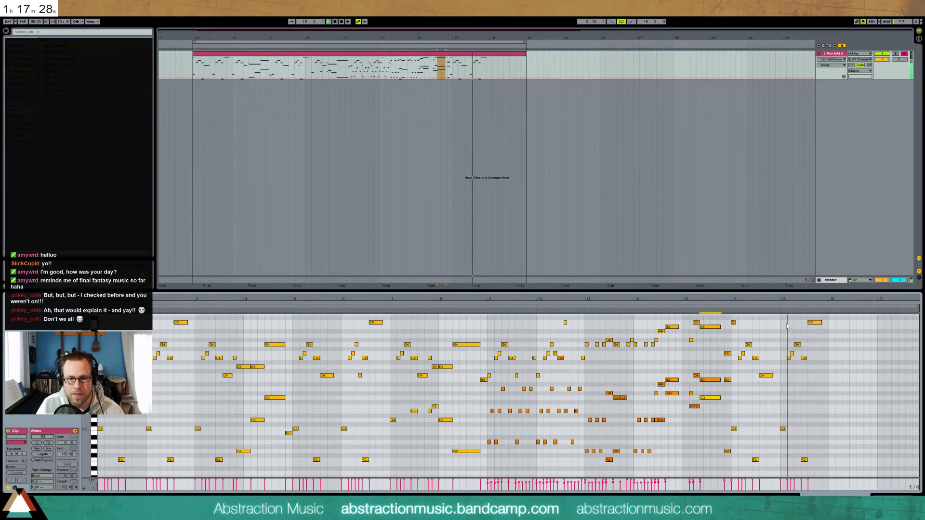
drag(815, 302, 598, 367)
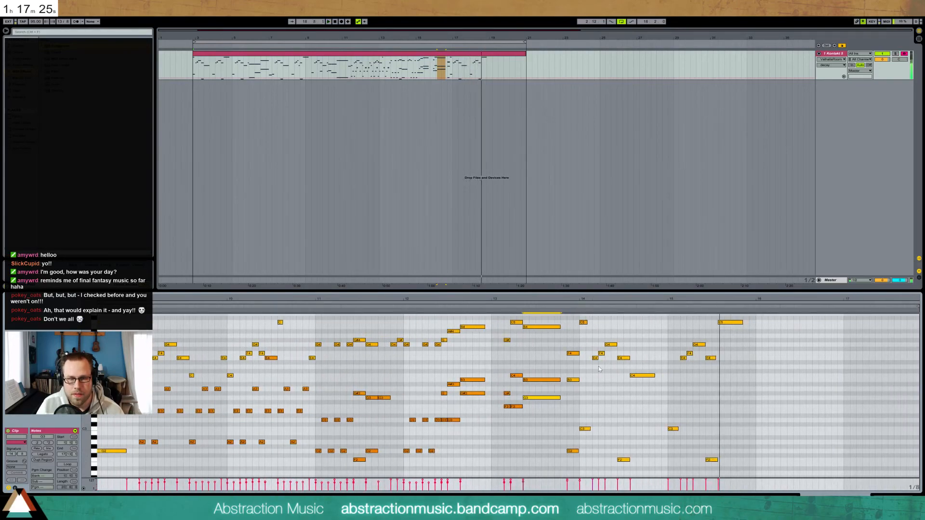
Lower the high C5 note to G#4 and add a new C4 note
click(564, 312)
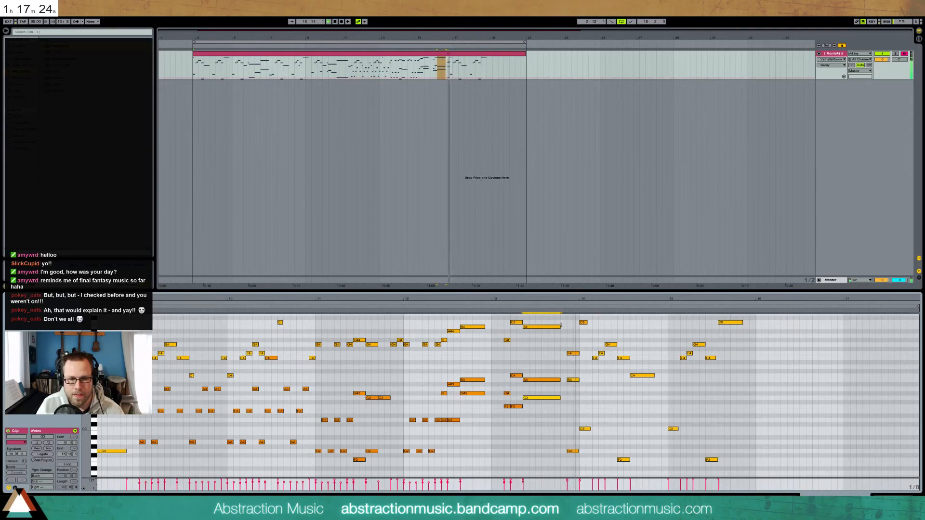
click(585, 323)
key(space)
key(Down)
key(Down)
key(Down)
key(Down)
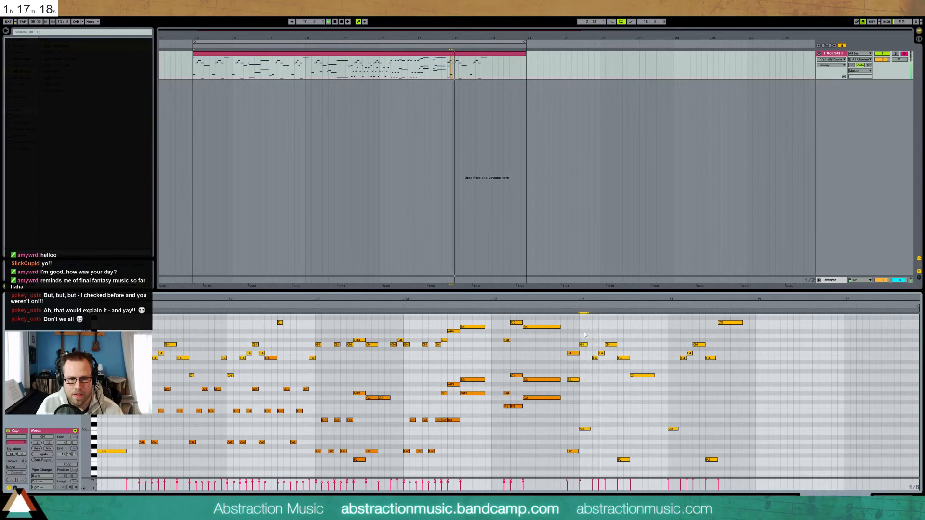
click(567, 313)
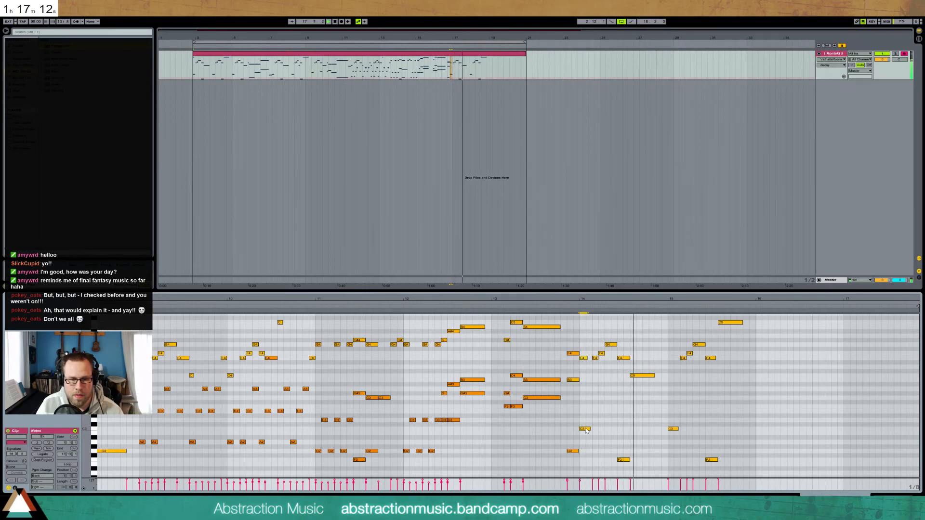
key(space)
double_click(583, 376)
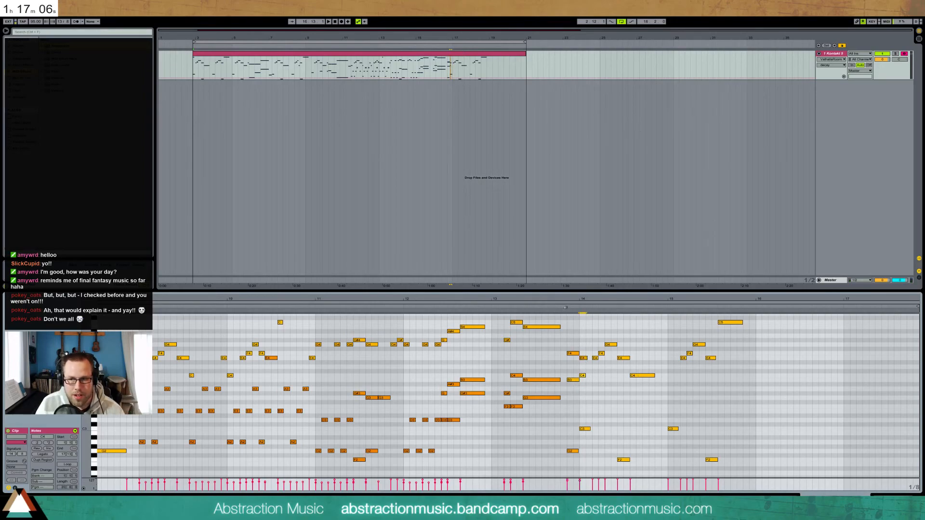
click(566, 308)
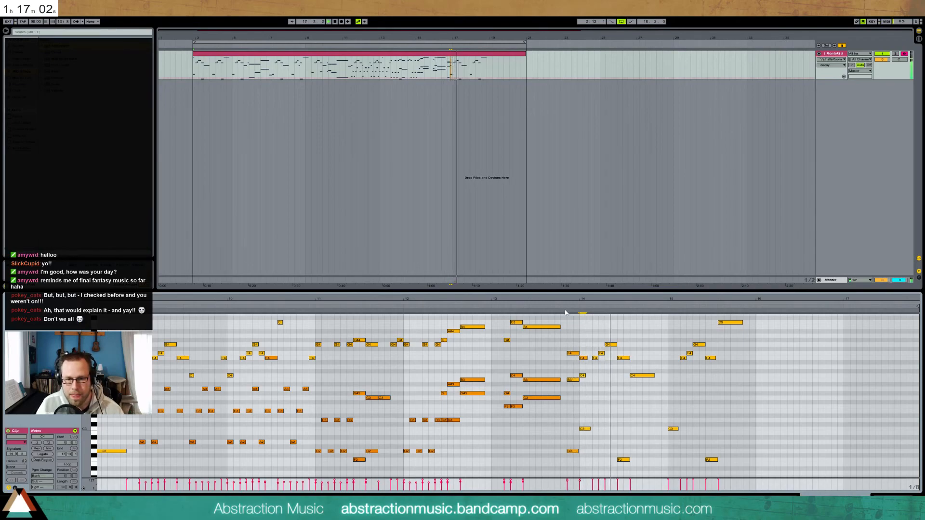
Add two G3 notes across bar 14 and an A3 note later in the phrase
drag(572, 353, 571, 344)
key(space)
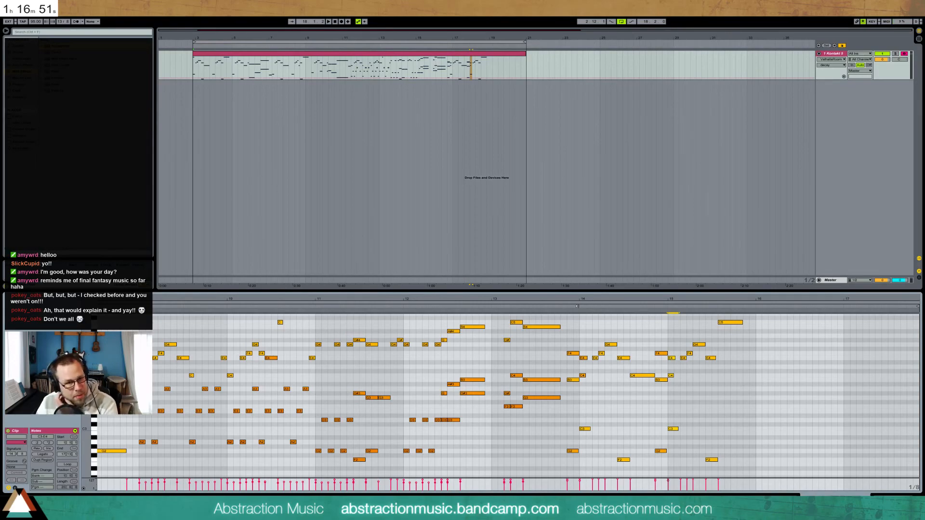
key(space)
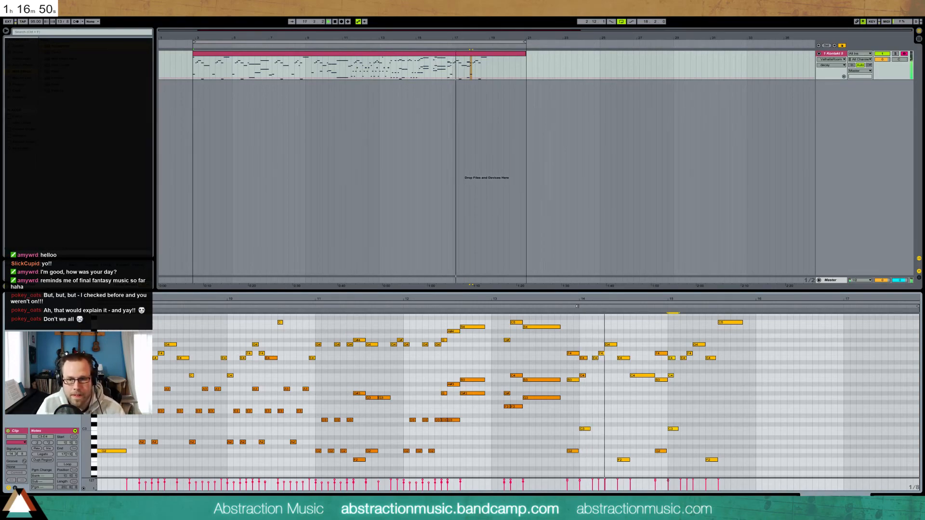
key(space)
double_click(620, 398)
key(space)
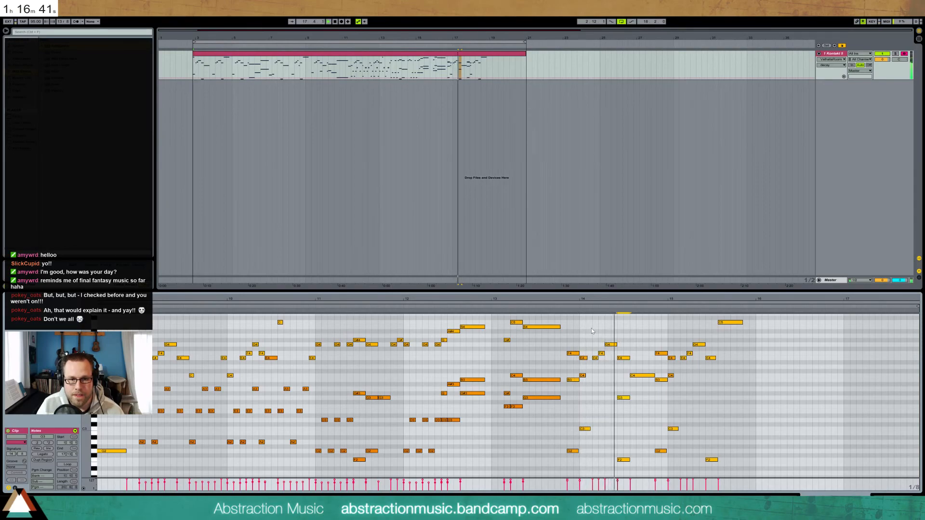
drag(622, 390, 626, 409)
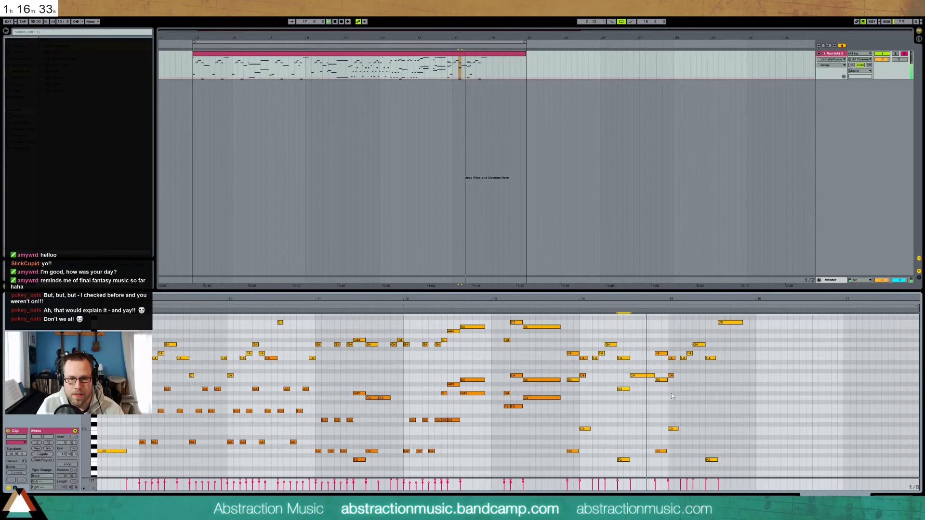
double_click(657, 397)
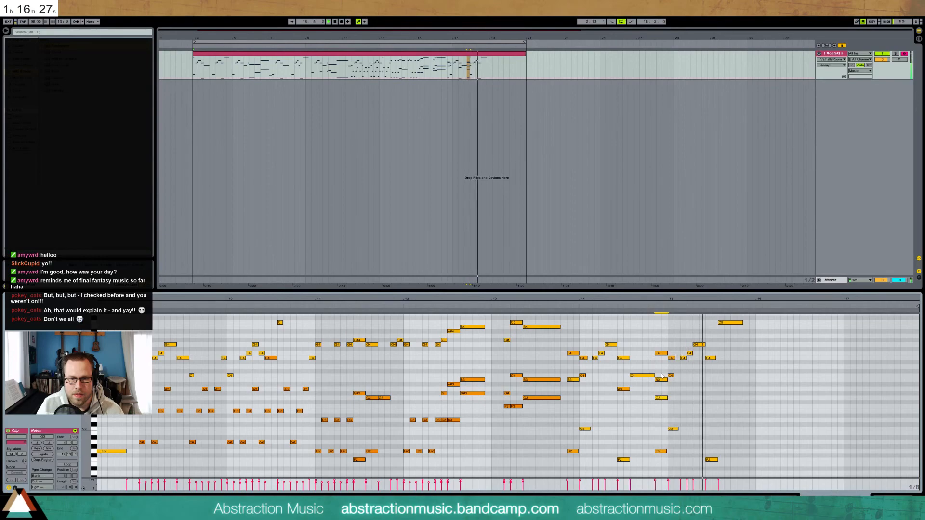
click(620, 383)
key(space)
double_click(704, 389)
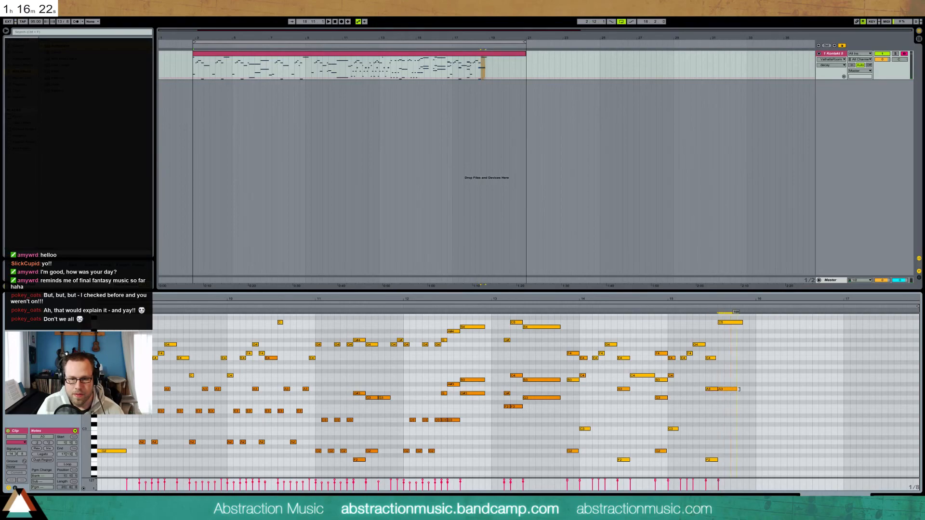
Copy the chord column and paste it just before bar 16
drag(660, 341, 659, 461)
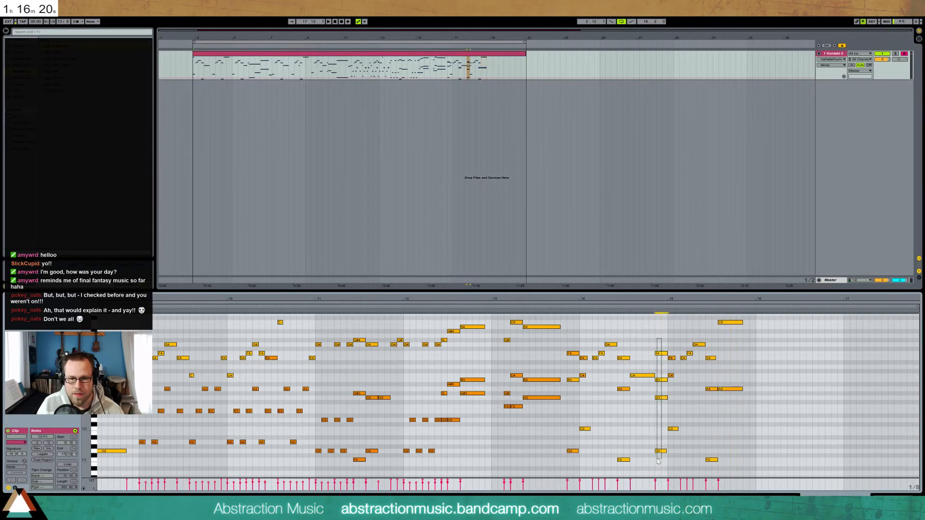
key(ctrl+c)
click(743, 340)
key(ctrl+v)
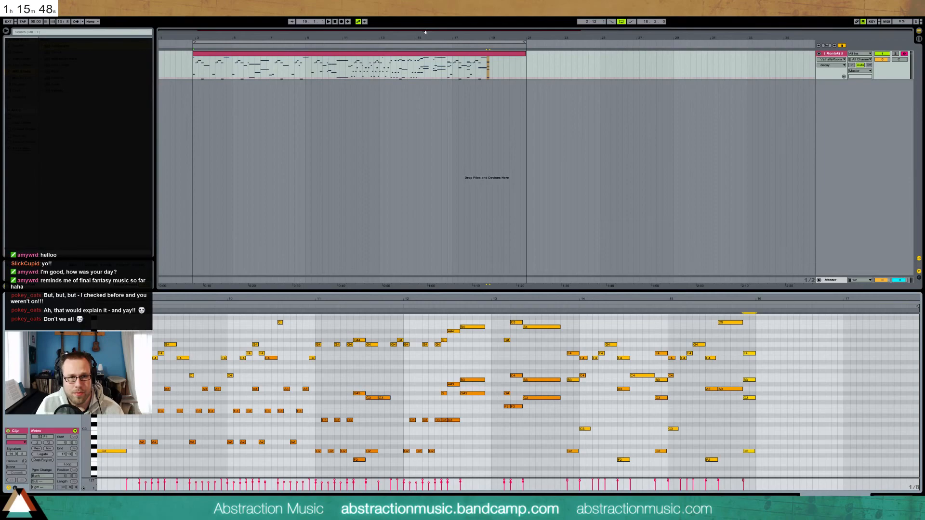
Drag the melody clip's end in the arrangement to extend it past bar 21
click(390, 37)
click(530, 53)
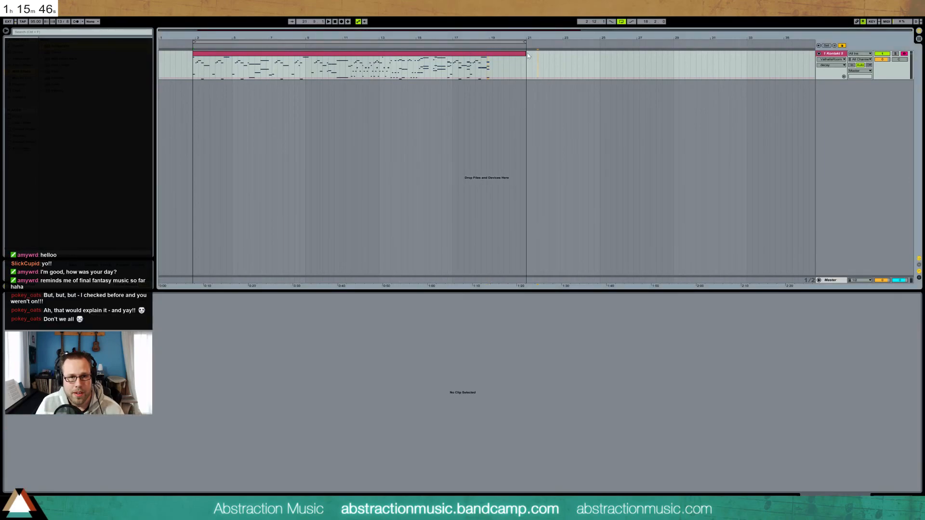
drag(527, 53, 788, 54)
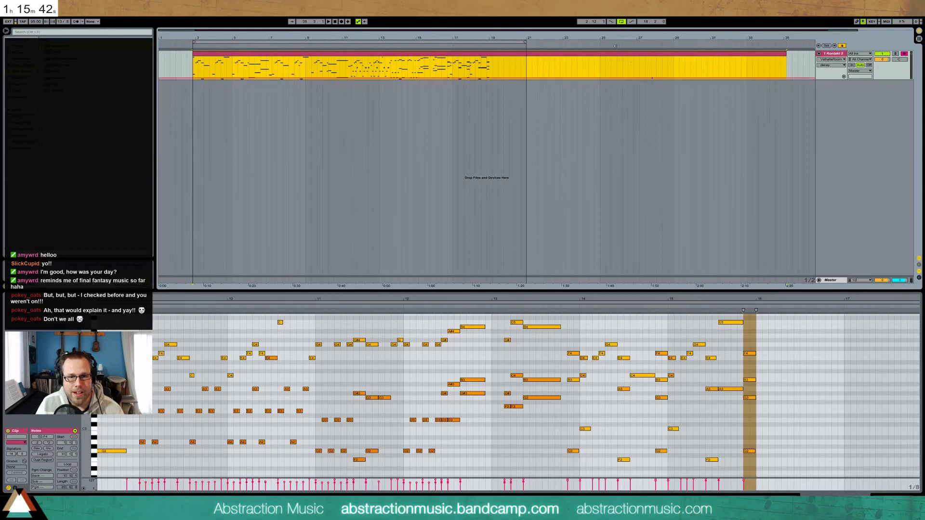
drag(410, 298, 410, 265)
Cancel the Save As dialog and return to the clip start
key(ctrl+s)
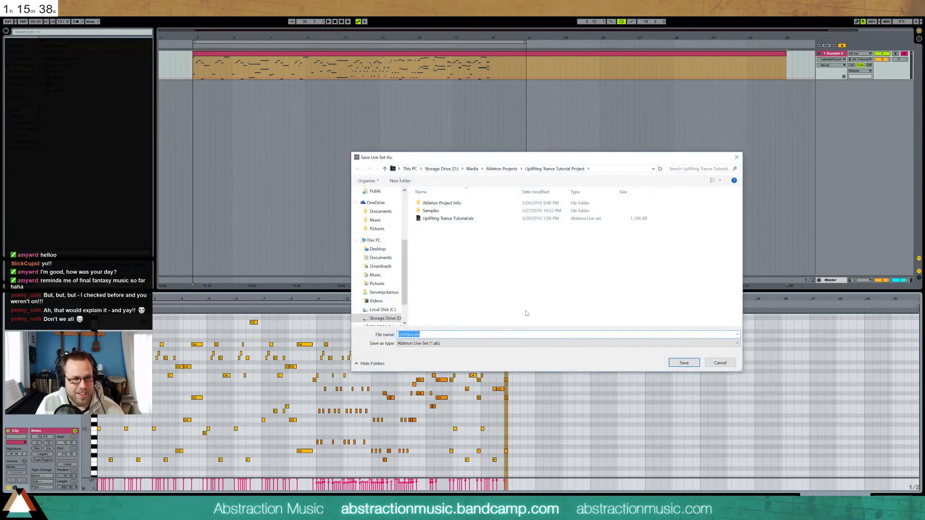
click(720, 362)
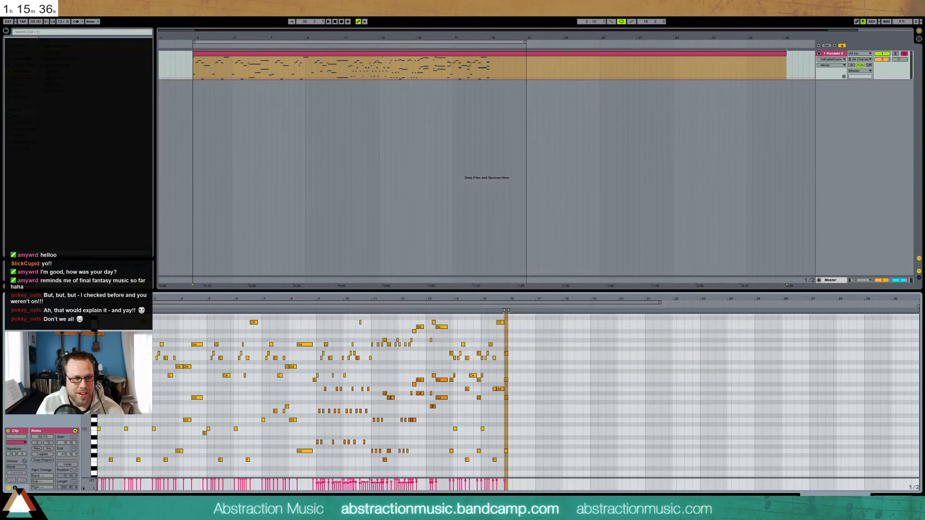
key(Home)
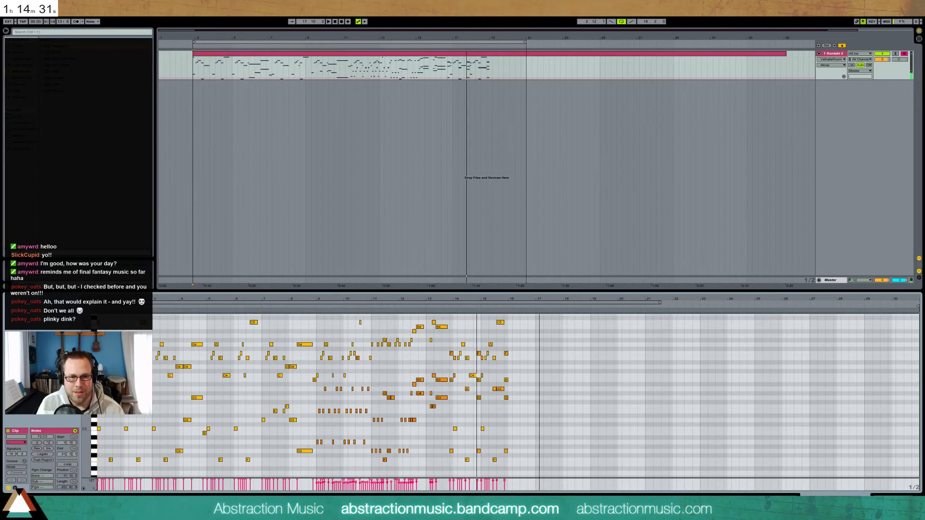
key(plus)
key(plus)
scroll(509, 400, left, 1)
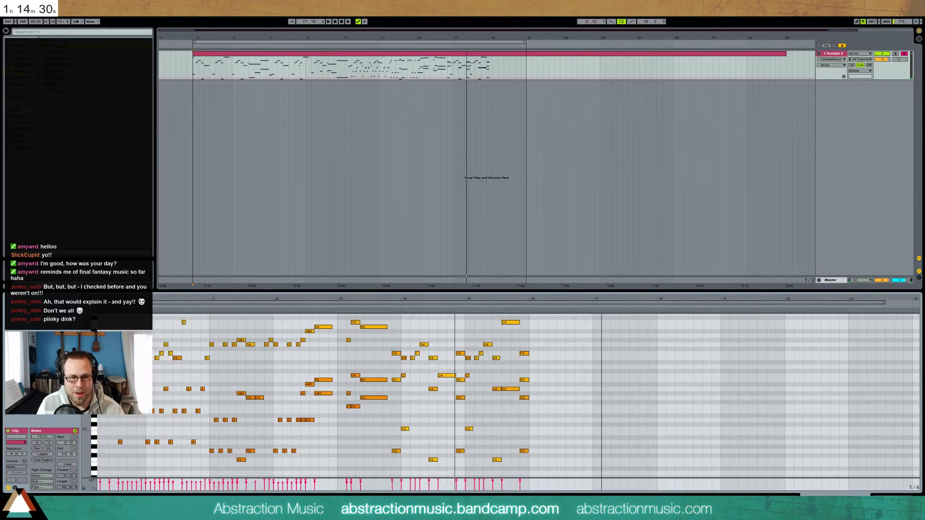
mouse_move(464, 461)
mouse_down()
mouse_move(562, 481)
mouse_move(521, 484)
mouse_up()
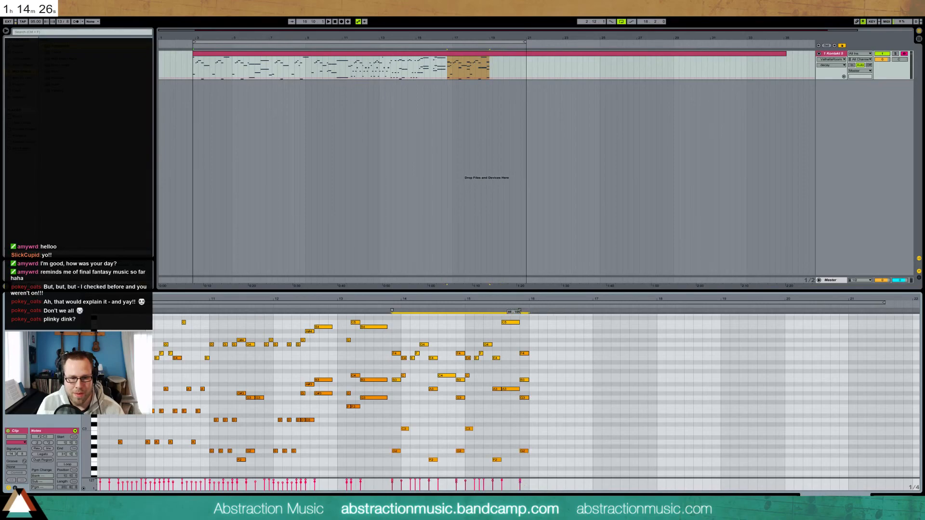
click(538, 407)
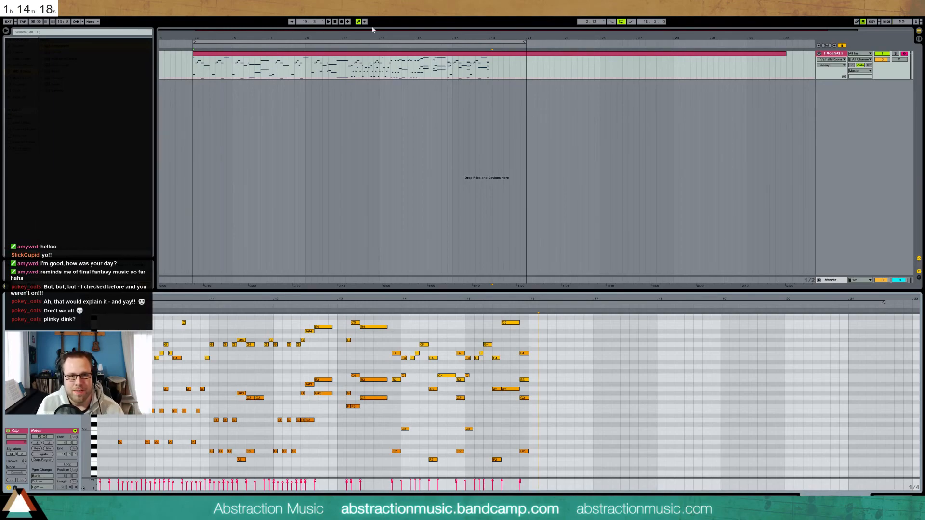
drag(324, 38, 323, 33)
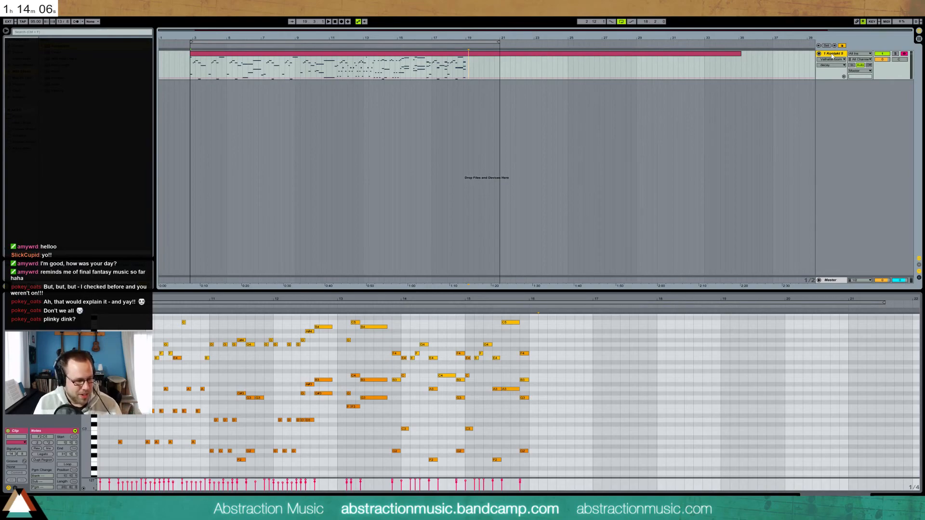
click(210, 65)
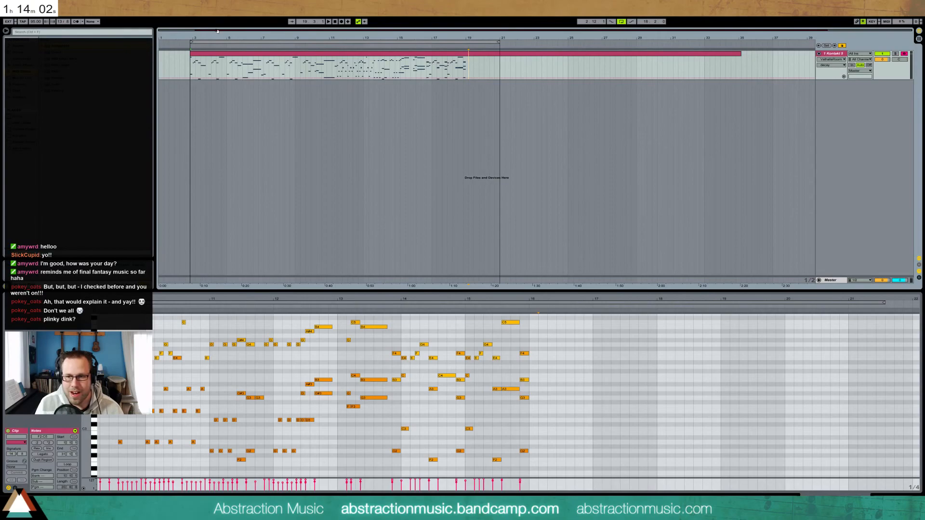
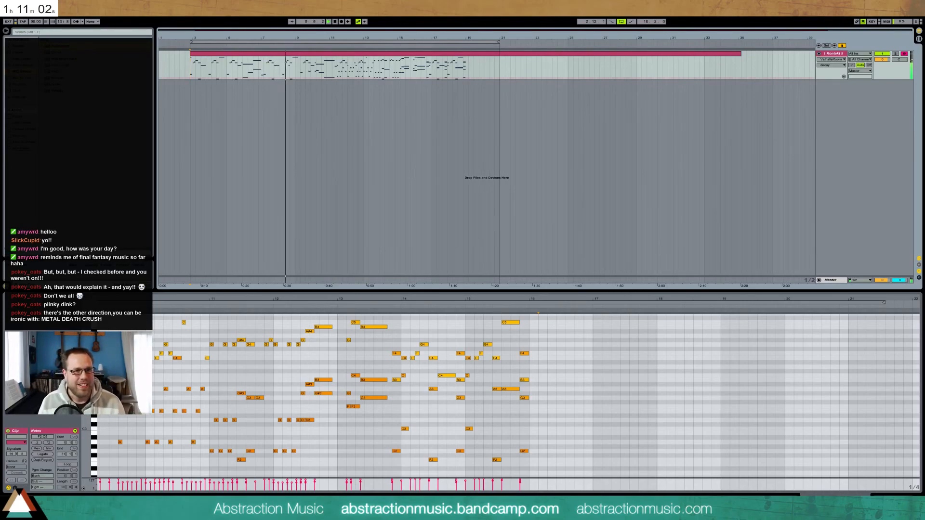
Dismiss the Save Live Set As dialog and bring up the Freesound 'socket wrench' results in Chrome
key(ctrl+s)
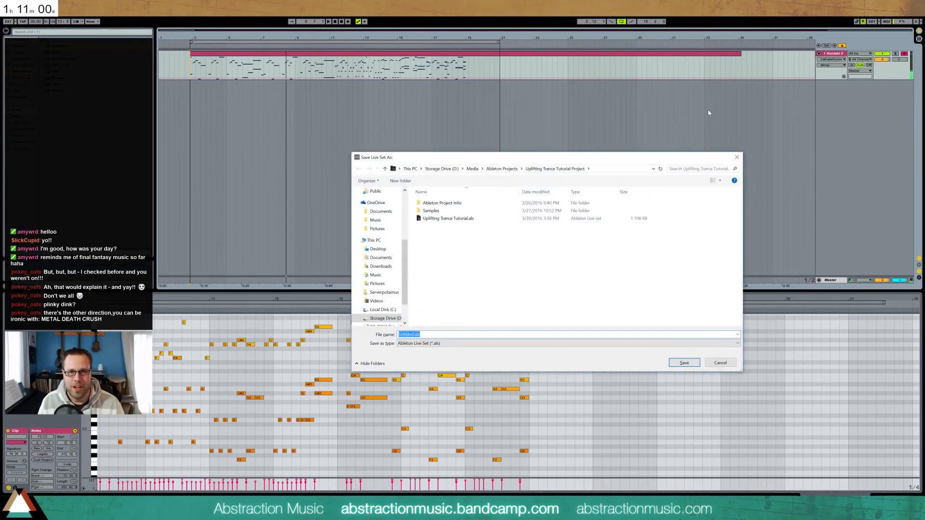
key(Escape)
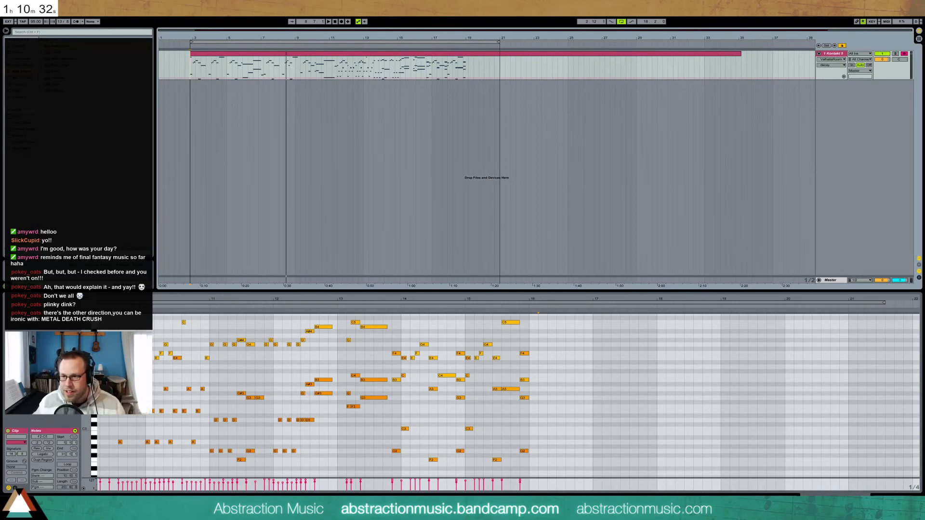
key(alt+Tab)
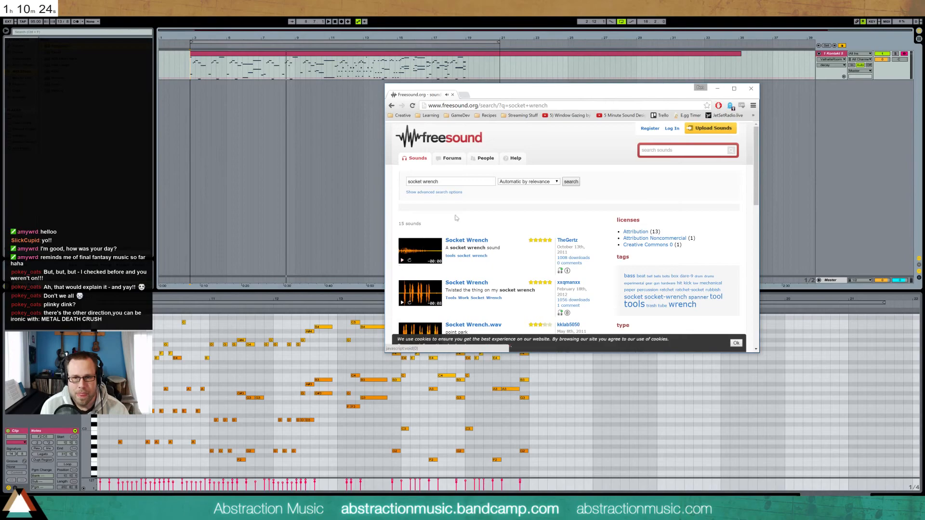
Leave the Freesound browser for Ableton Live and take the project window out of full screen
key(alt+Tab)
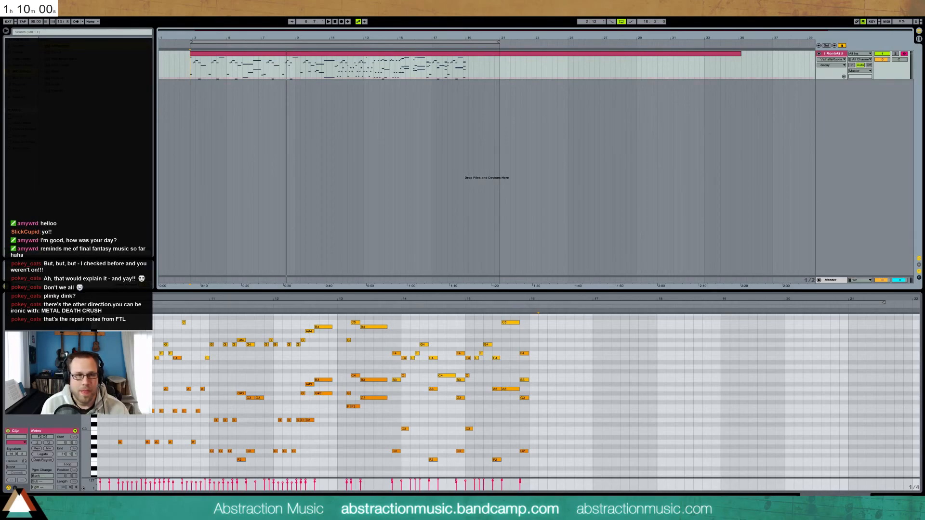
key(F11)
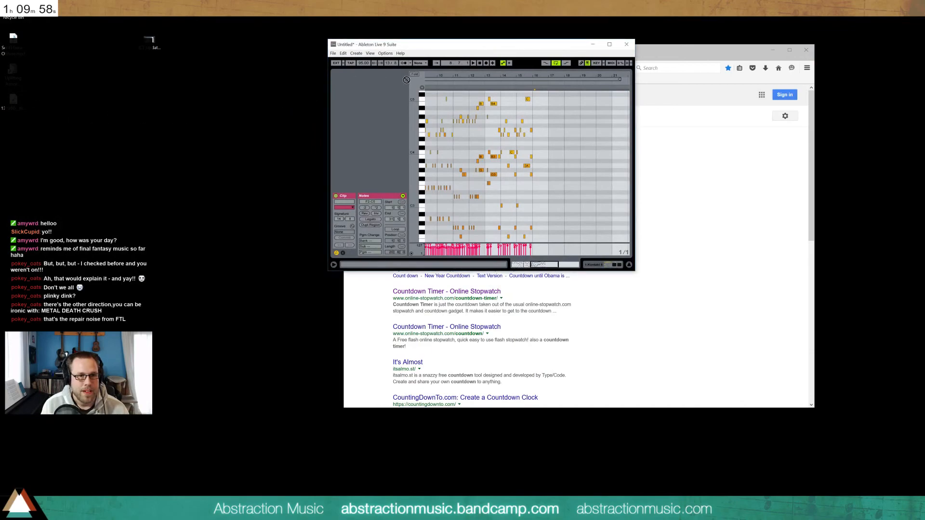
Drop the downloaded sound onto a new audio track and move the clip to bar 2
drag(536, 45, 461, 25)
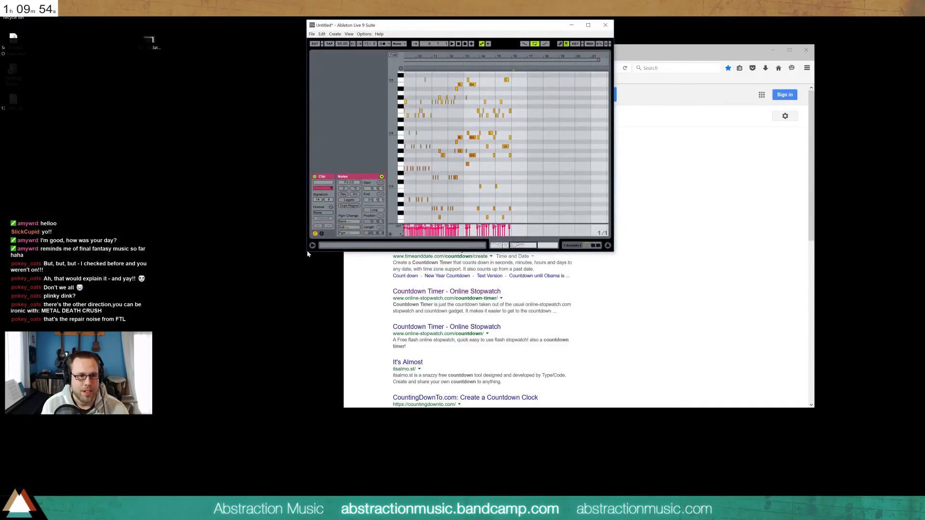
drag(305, 252, 69, 454)
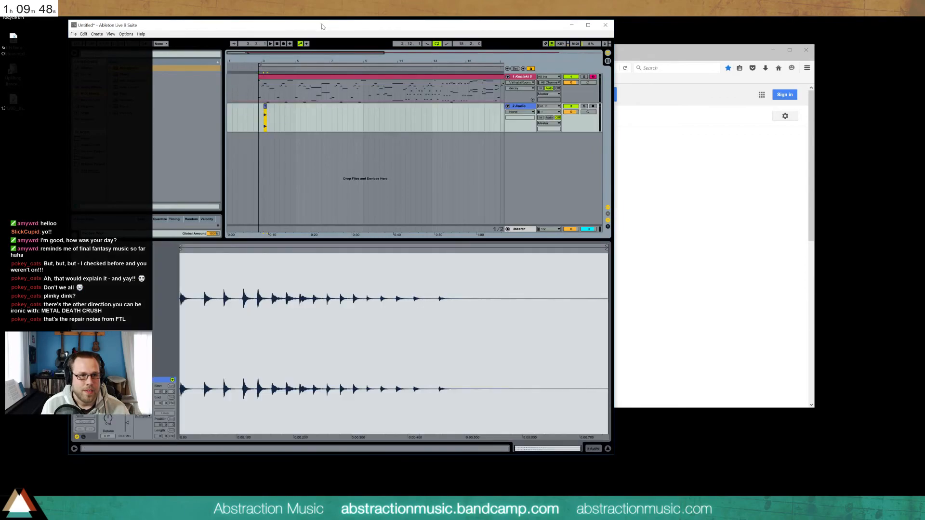
drag(322, 26, 351, 2)
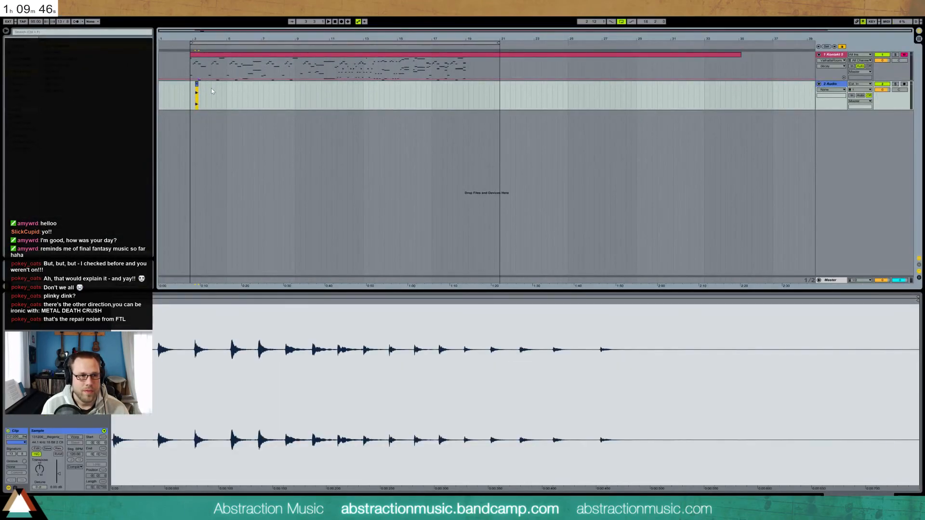
drag(192, 31, 171, 32)
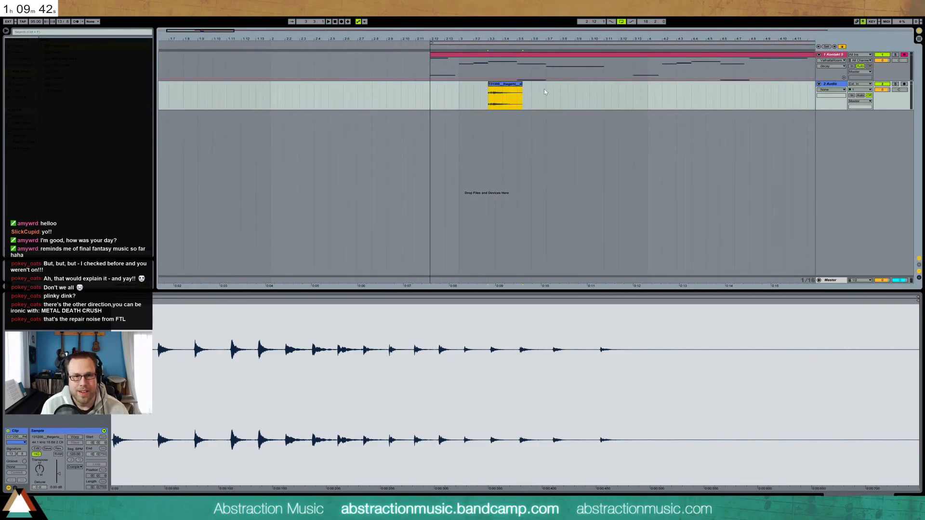
drag(513, 98, 282, 100)
key(space)
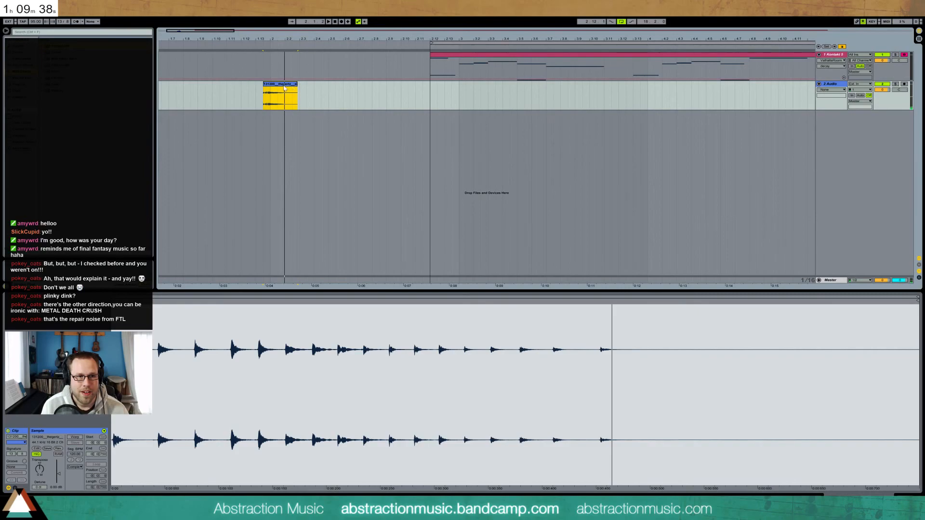
Transpose the clip -8 st, trim it to its first hits, and make two overlapping copies
mouse_move(39, 469)
mouse_down()
mouse_move(39, 479)
mouse_move(40, 468)
mouse_up()
key(space)
key(space)
key(space)
key(space)
key(space)
key(space)
key(space)
key(space)
key(space)
key(space)
click(283, 86)
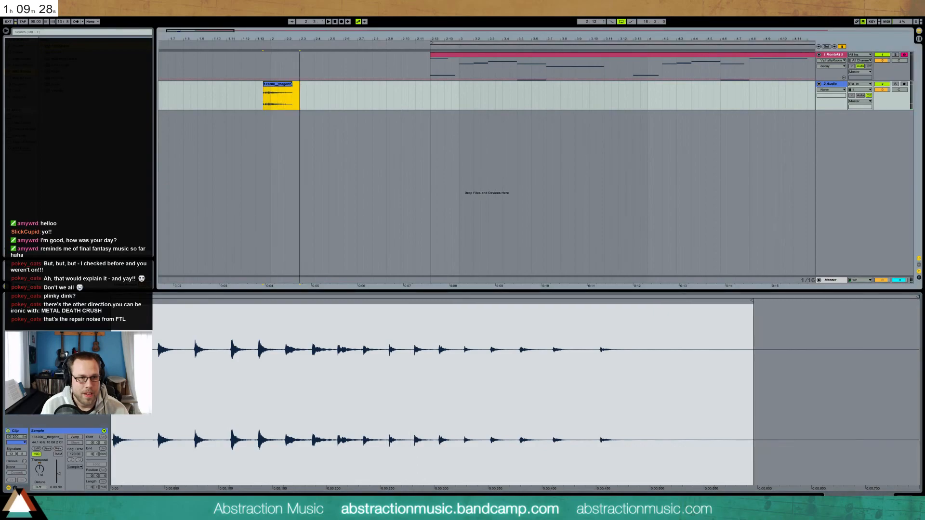
key(ctrl+d)
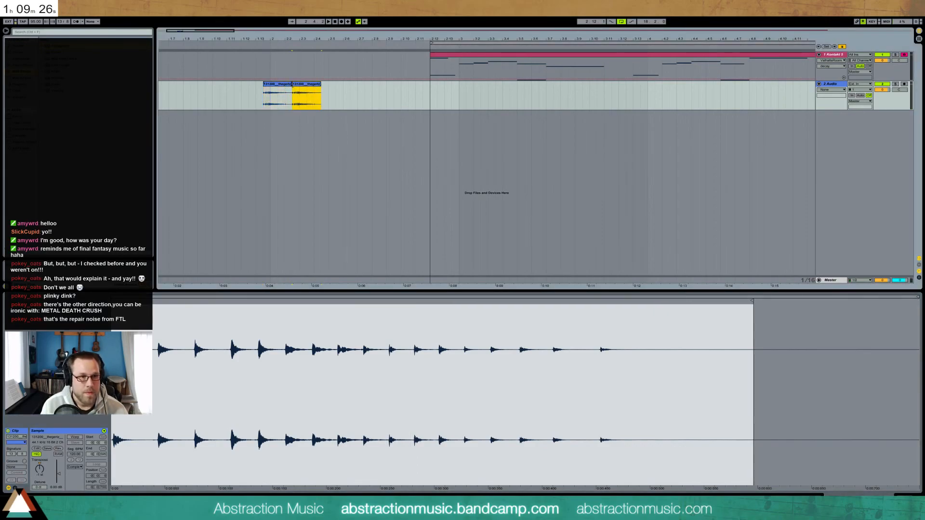
click(295, 84)
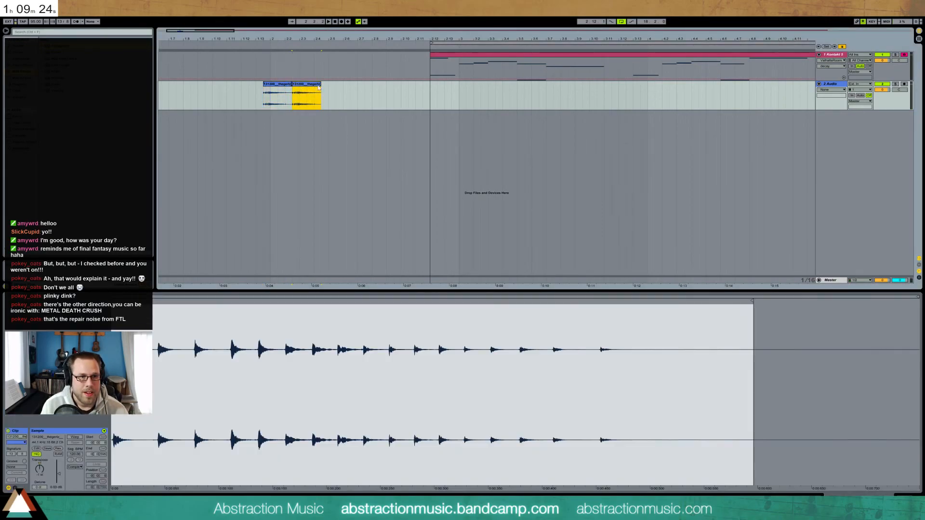
drag(307, 86, 302, 86)
key(ctrl+d)
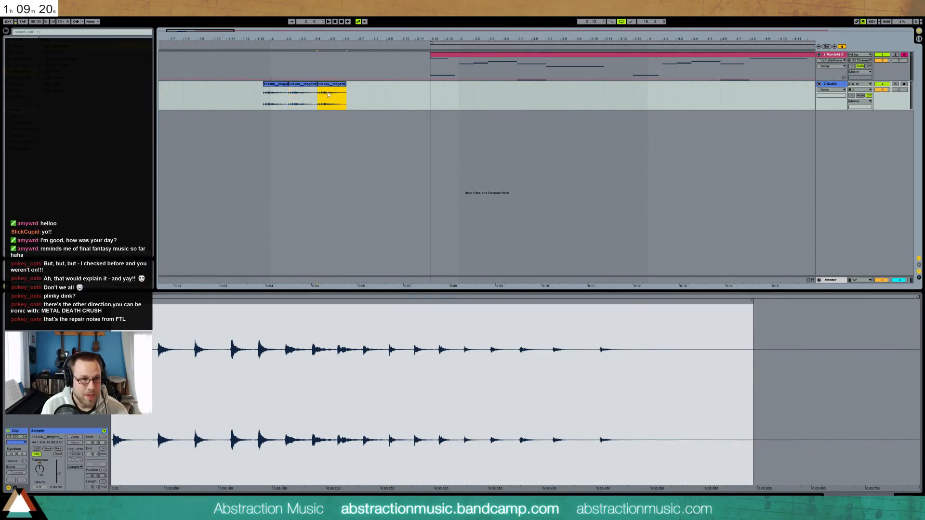
drag(326, 87, 326, 88)
Audition the three copies, then search the library for 'nightlight'
key(space)
click(279, 91)
key(space)
key(space)
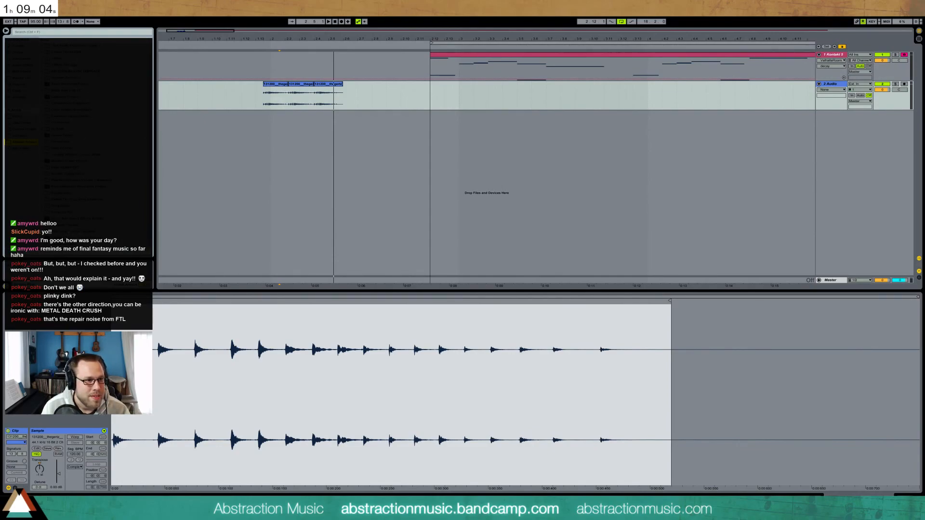
click(63, 32)
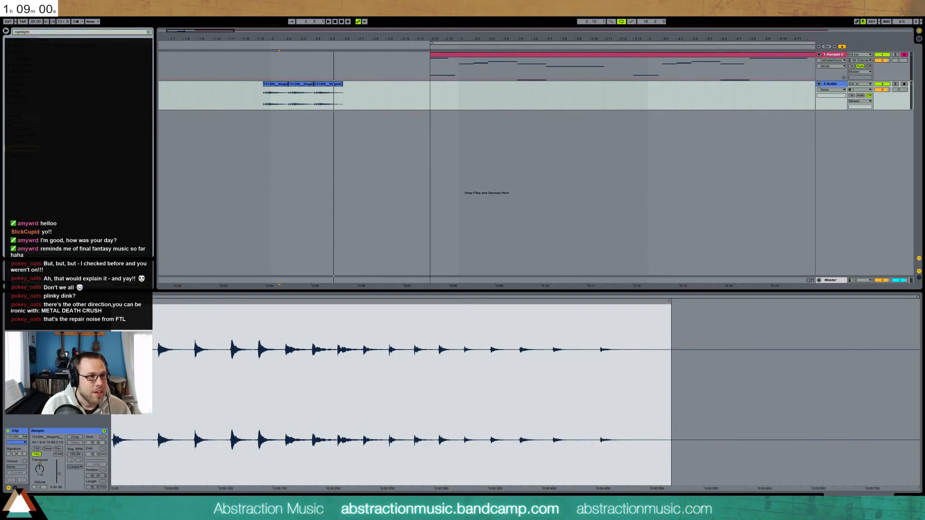
key(Down)
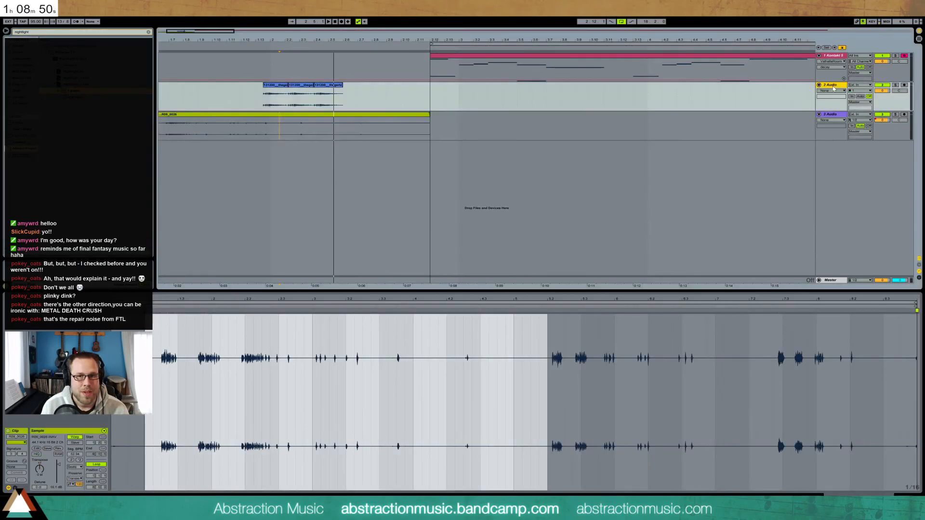
Move and trim R09_0026 to end at the music box start, raising its end volume to about -2.3 dB
drag(212, 31, 213, 13)
click(207, 87)
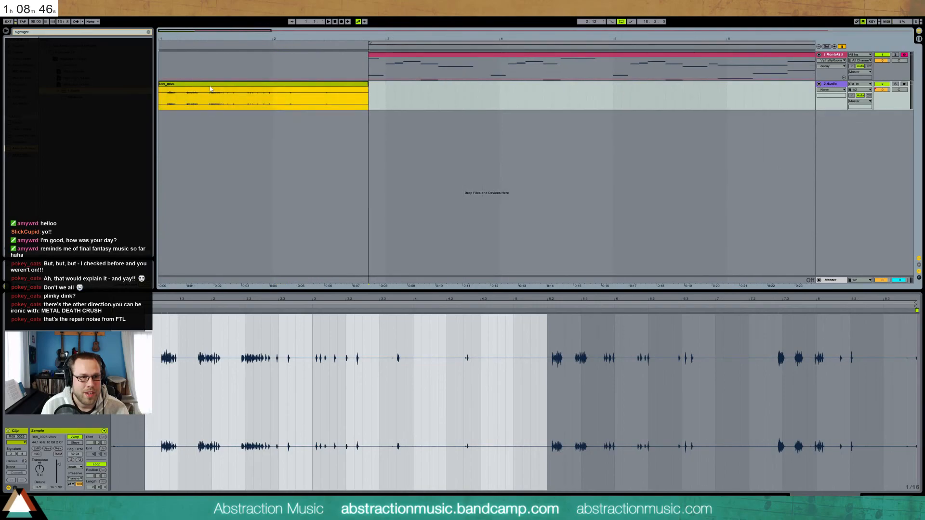
click(891, 500)
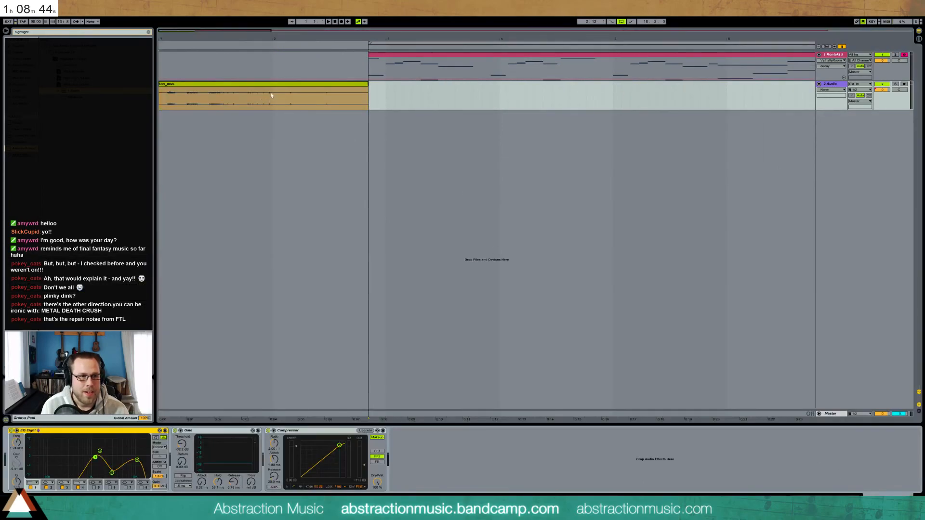
drag(286, 84, 383, 91)
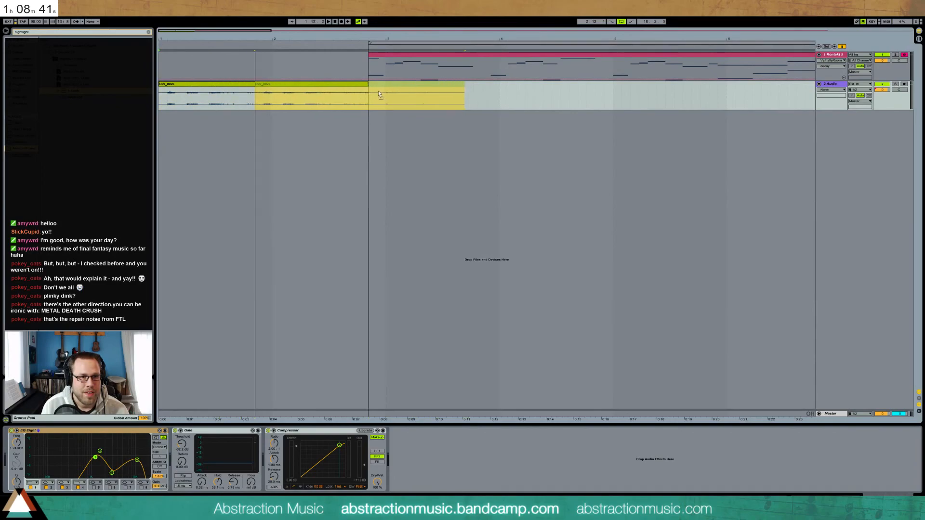
drag(465, 85, 356, 83)
key(space)
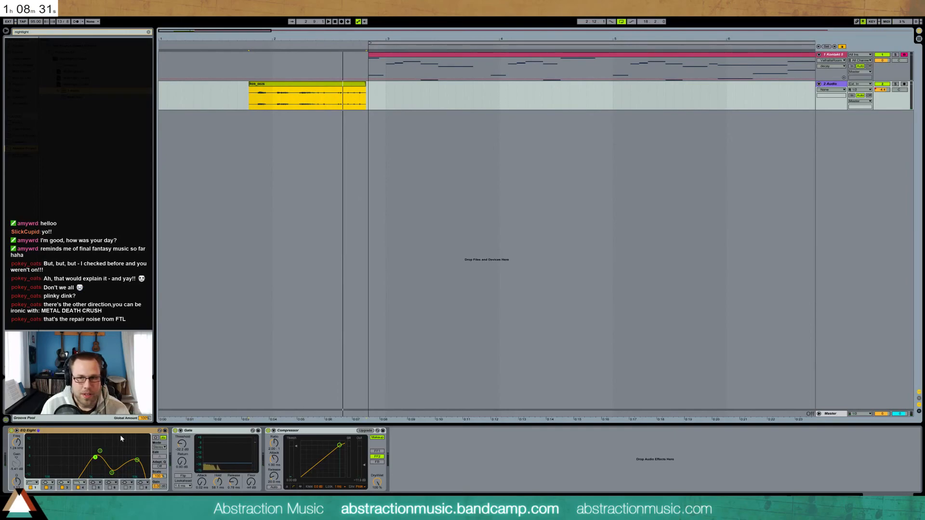
click(882, 90)
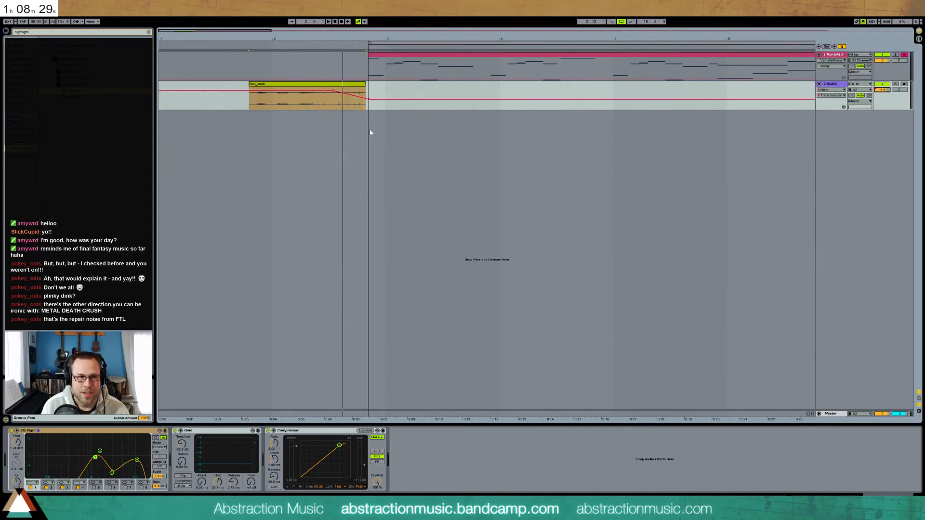
drag(370, 102, 370, 95)
key(space)
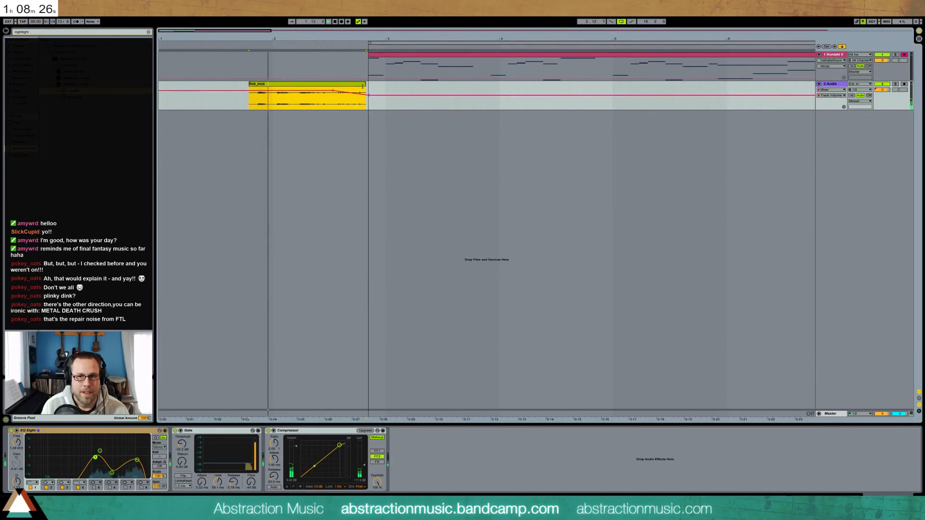
Shift the EQ Eight boost to about 596 Hz and lower the Gate and Compressor thresholds
drag(95, 457, 182, 448)
drag(296, 446, 298, 471)
key(space)
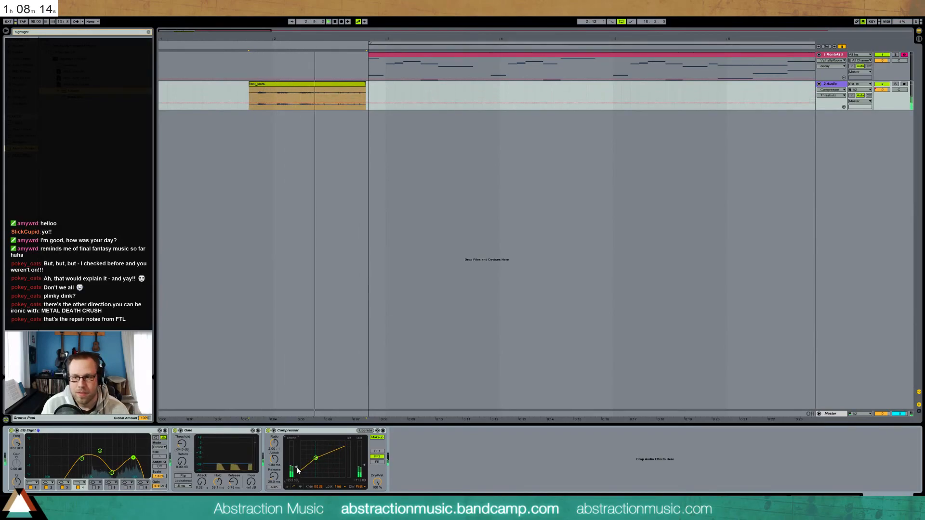
key(space)
click(322, 89)
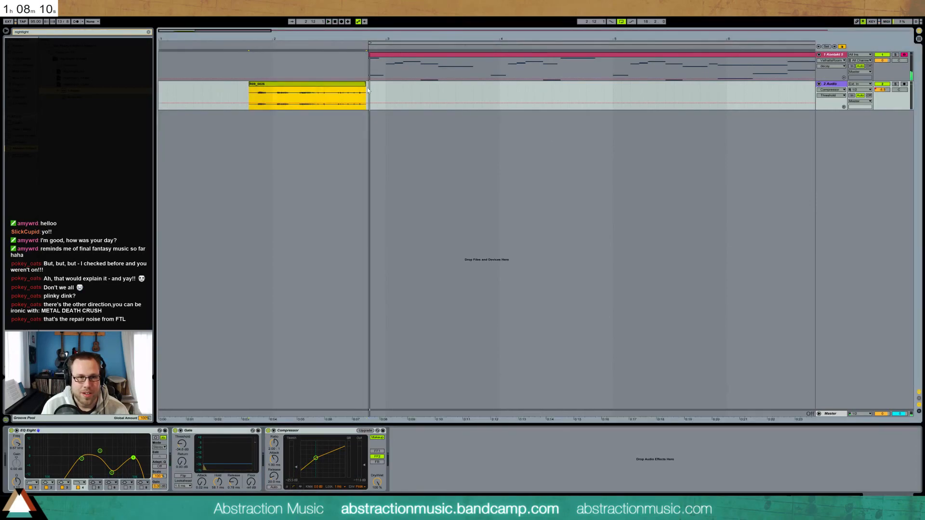
key(shift+Tab)
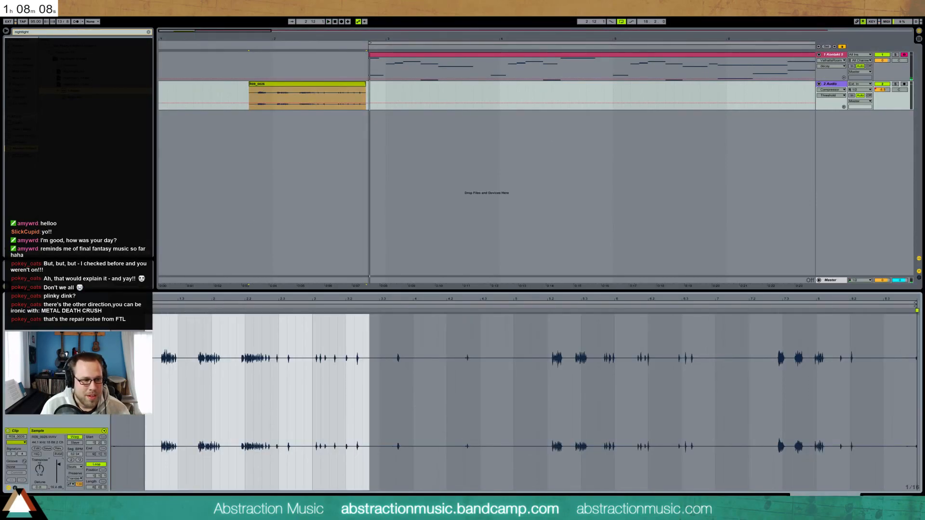
Boost R09_0026's clip gain to 24 dB, lower the gate threshold slightly, and nudge the clip earlier
drag(59, 465, 59, 460)
key(space)
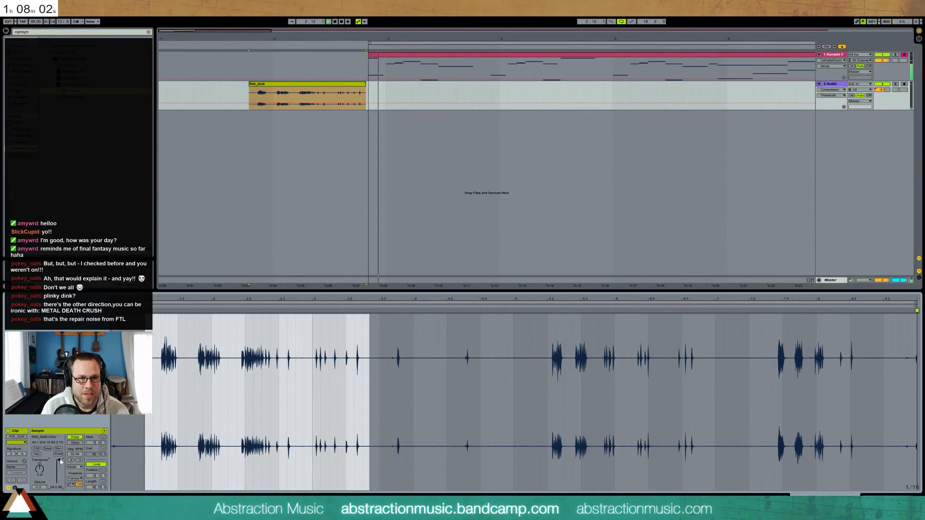
key(shift+Tab)
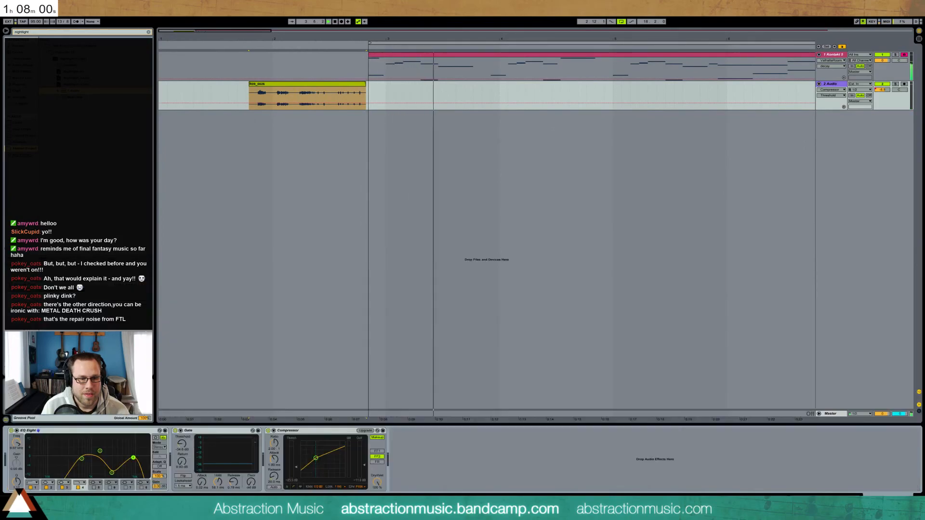
drag(181, 444, 181, 447)
key(space)
key(space)
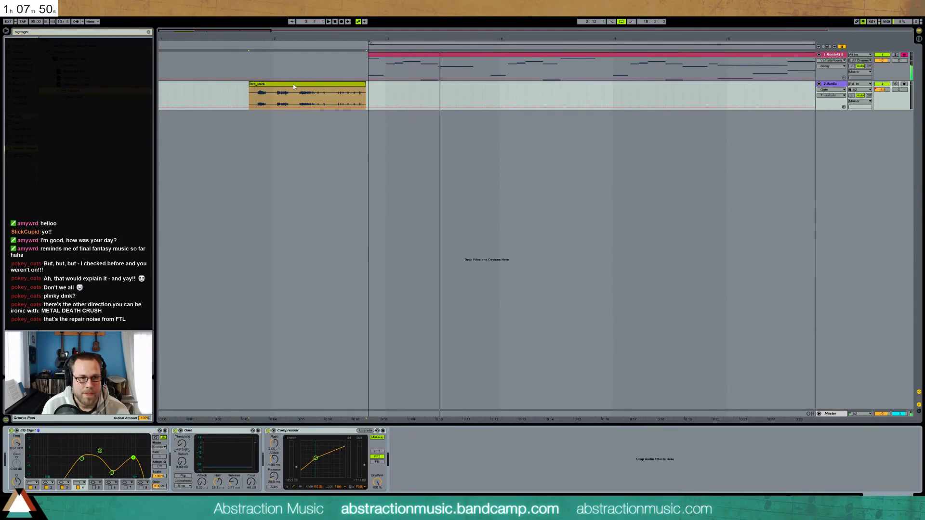
drag(293, 87, 276, 87)
key(space)
Zoom out to the whole song and play it, showing the compressor output gain automation
drag(236, 31, 658, 30)
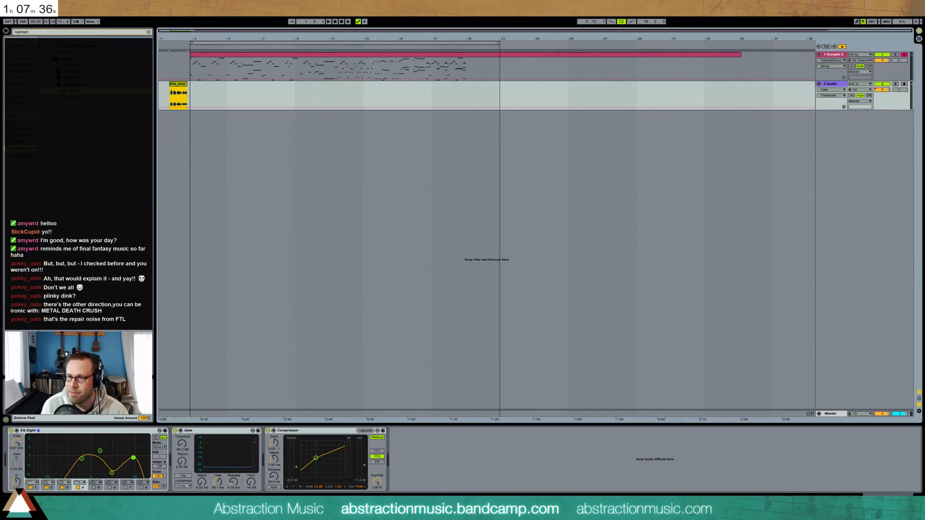
key(space)
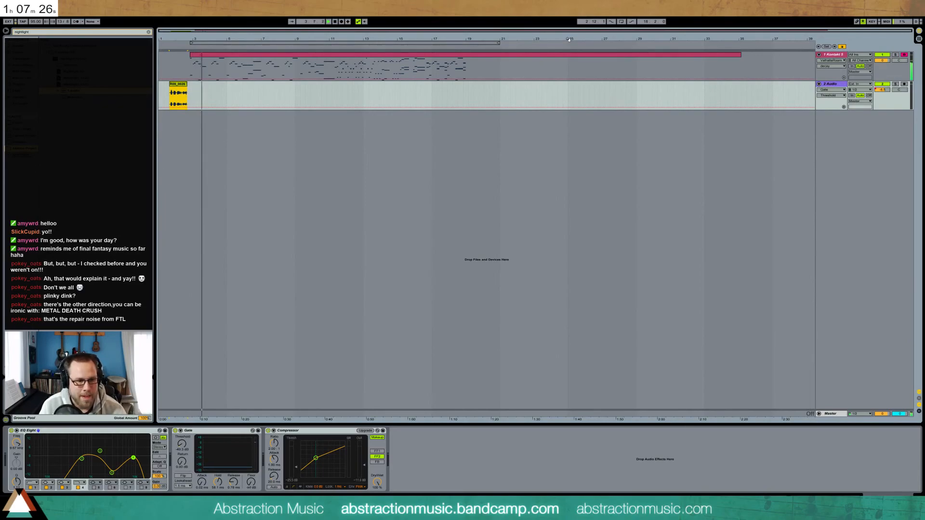
click(364, 463)
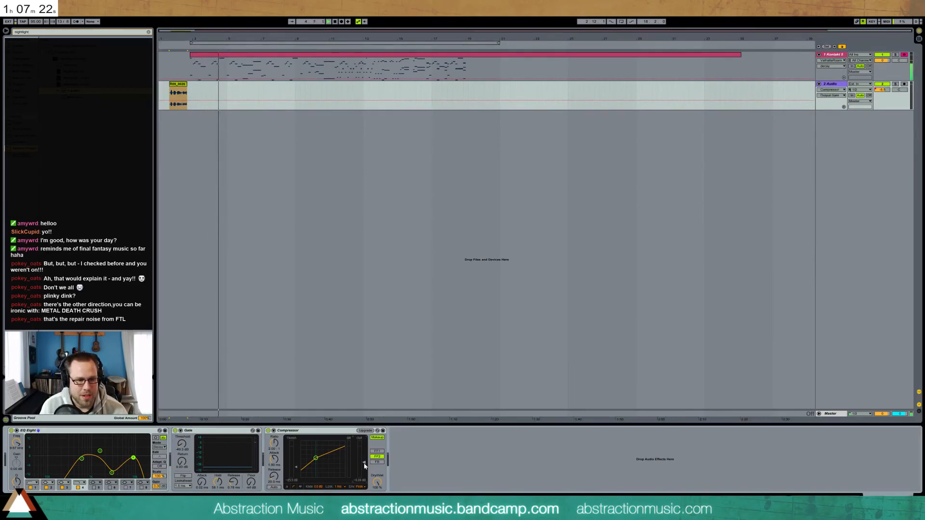
key(space)
key(space)
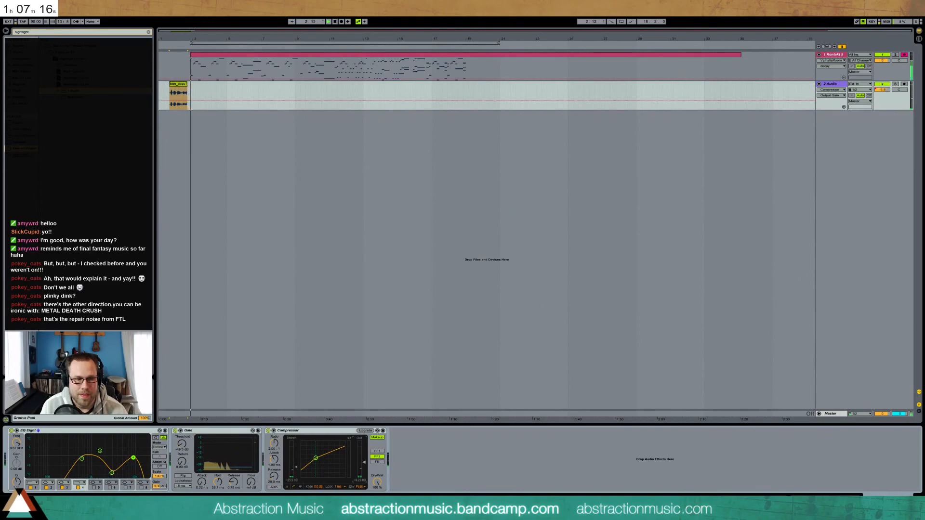
Open the Kontakt clip's MIDI notes, select them all, and return to the device chain
double_click(203, 56)
drag(193, 301, 419, 303)
drag(96, 330, 106, 339)
key(ctrl+a)
key(shift+Tab)
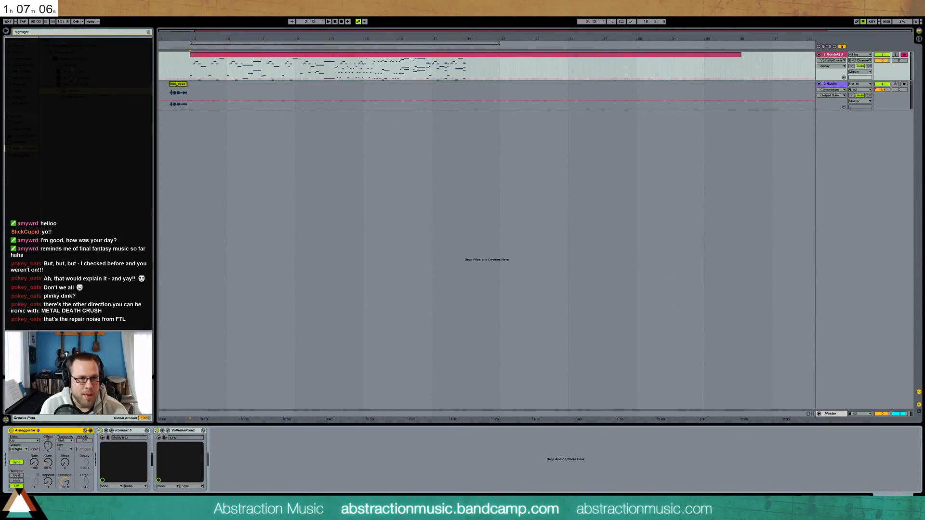
Drag Utility from Audio Effects onto the Kontakt 5 track after ValhallaRoom
click(224, 56)
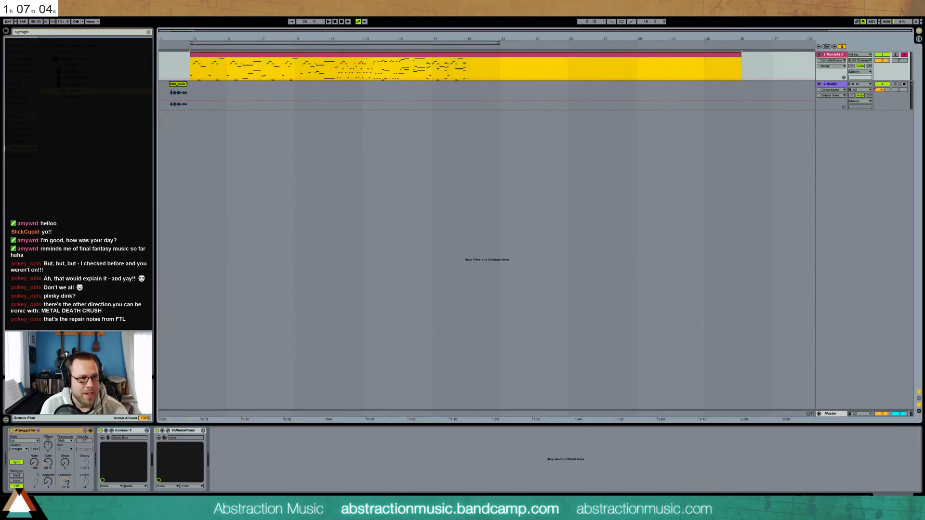
click(23, 85)
click(41, 32)
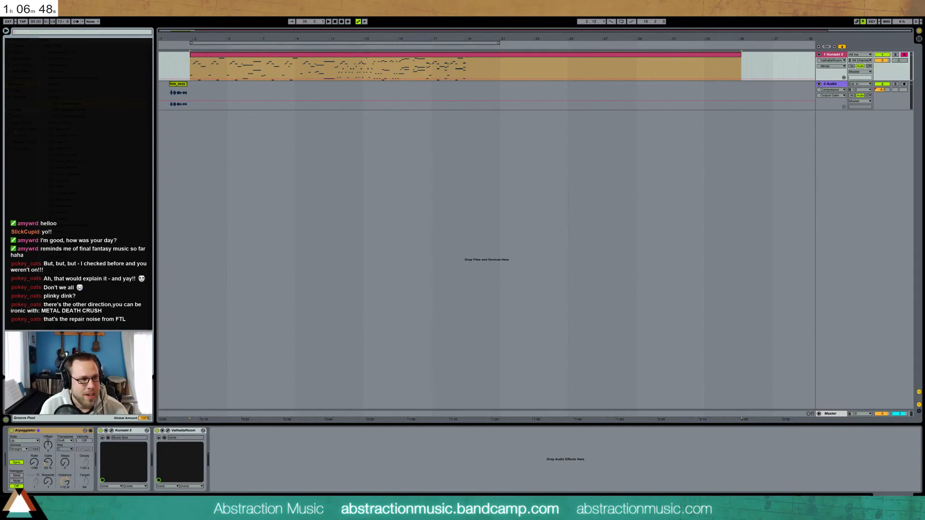
click(23, 65)
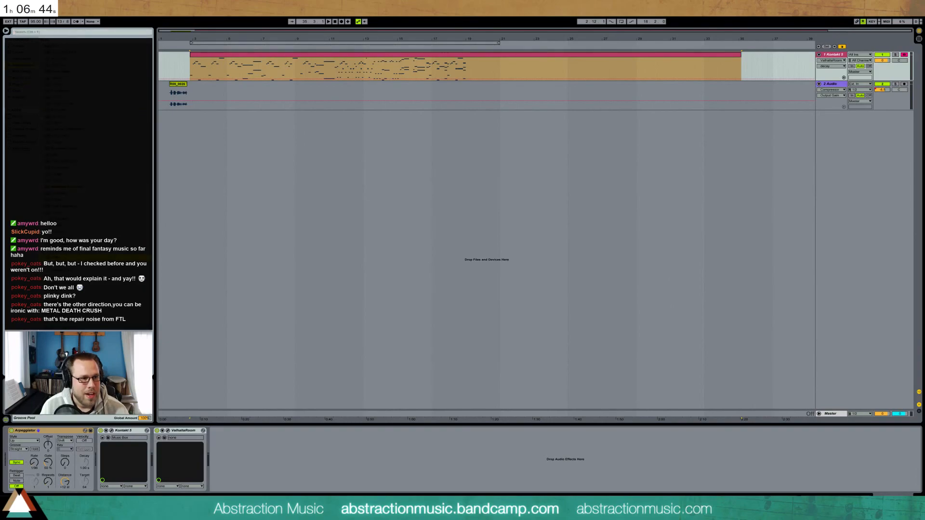
drag(52, 258, 225, 473)
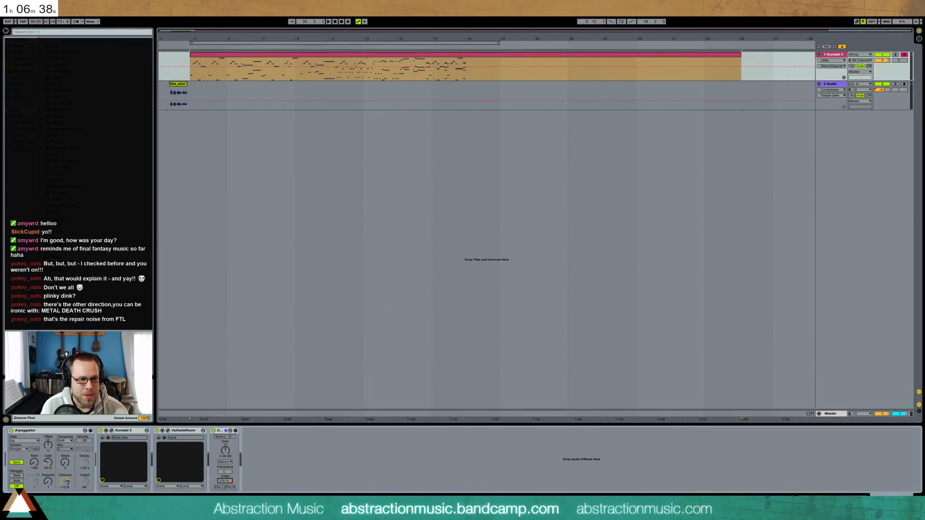
drag(405, 88, 478, 89)
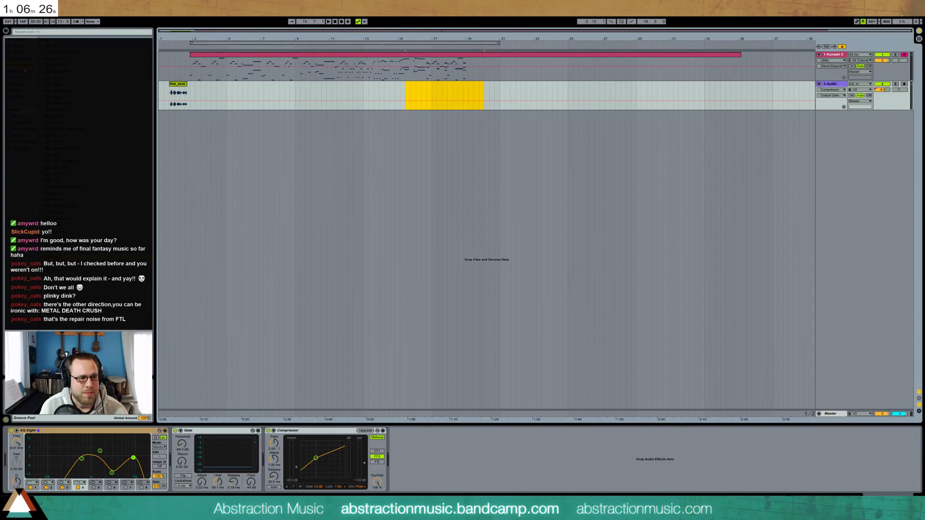
Move the audio track above Kontakt and rename the tracks Windup and MusicBox
drag(833, 87, 835, 61)
key(ctrl+r)
text(Wind)
key(Return)
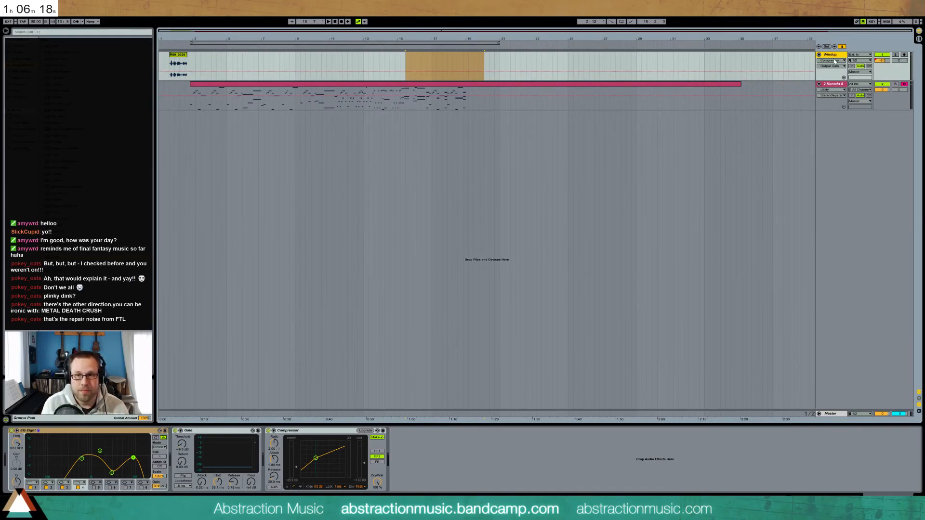
click(841, 84)
text(MusicBox)
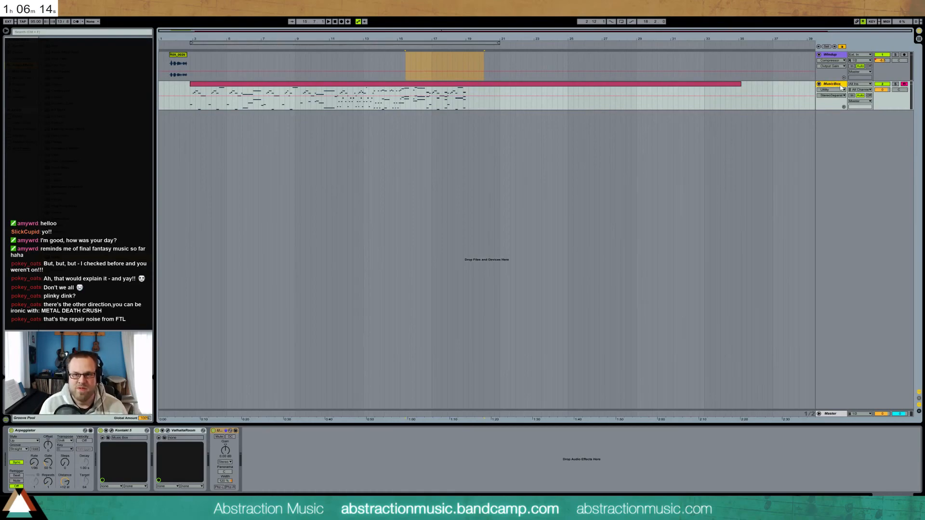
Colour the MusicBox and Windup tracks blue
right_click(841, 86)
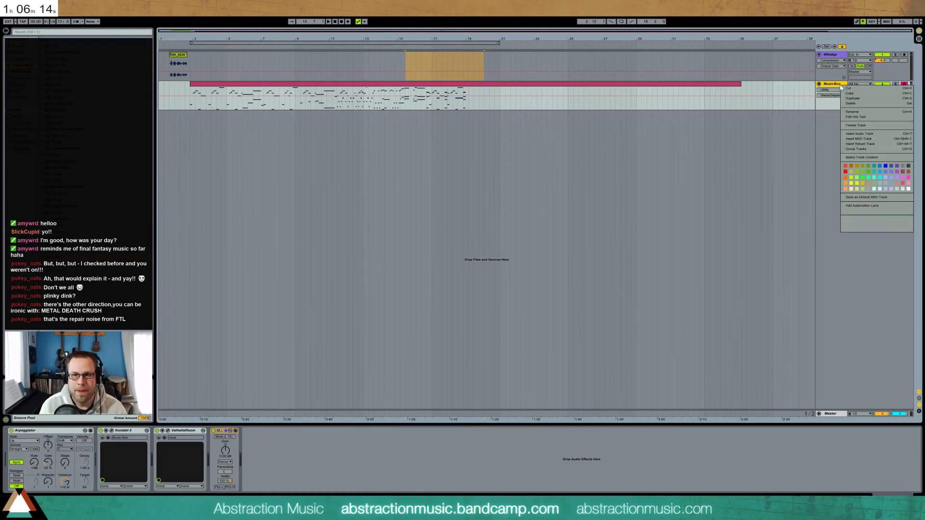
click(882, 167)
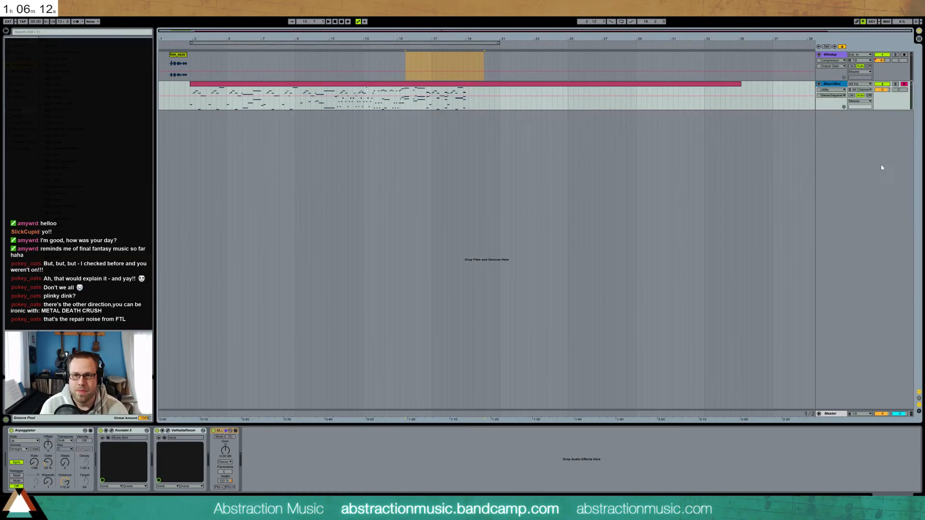
right_click(836, 55)
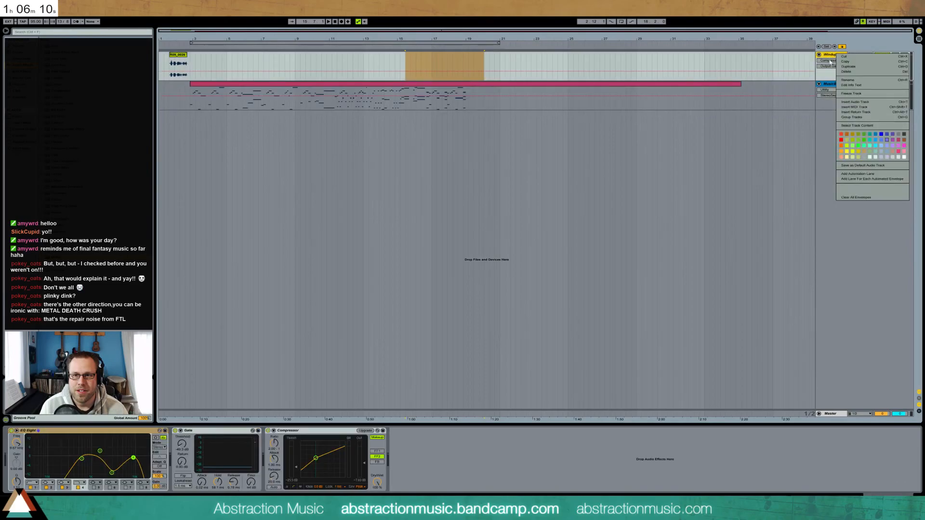
click(886, 136)
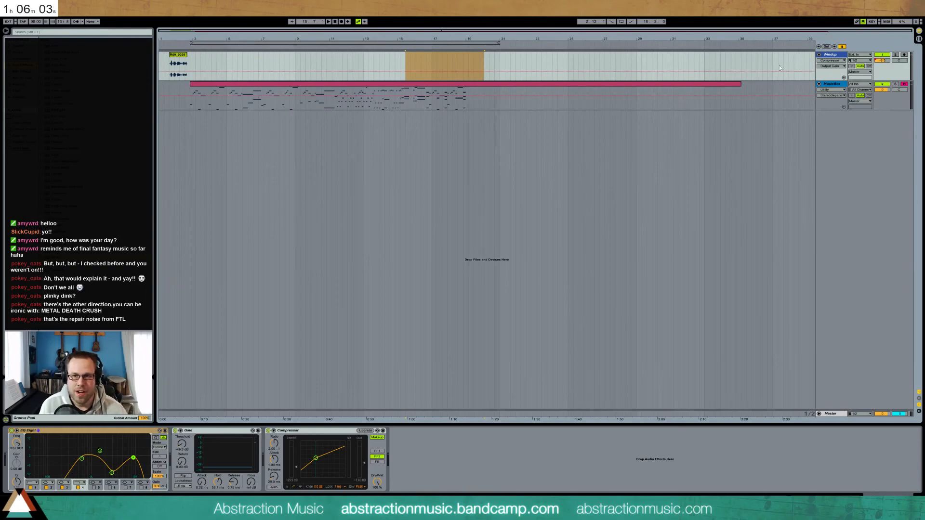
Colour the MusicBox clip and the Windup clip R09_0026 blue
click(833, 84)
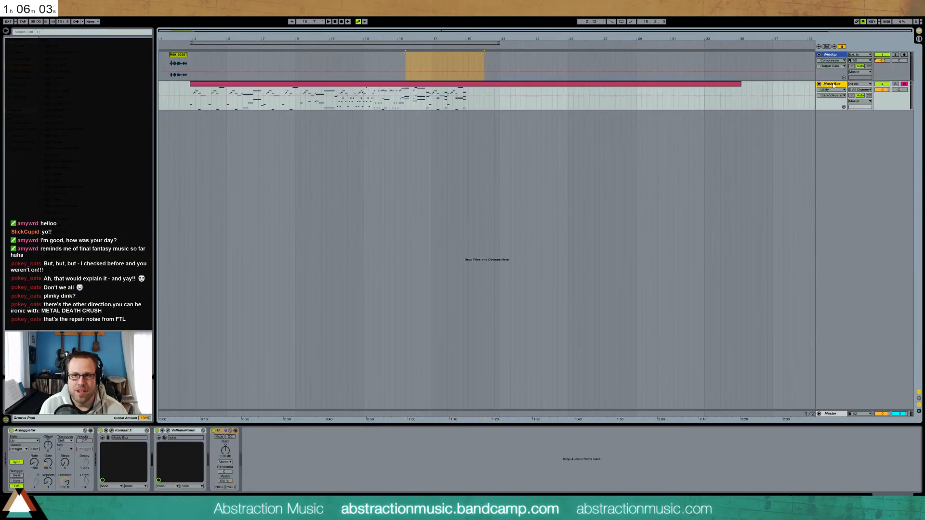
right_click(632, 88)
click(672, 179)
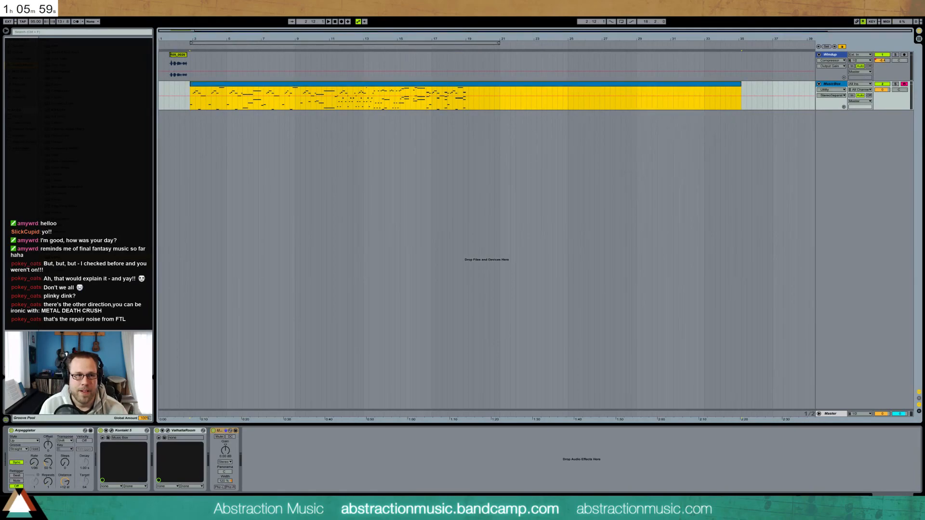
right_click(176, 55)
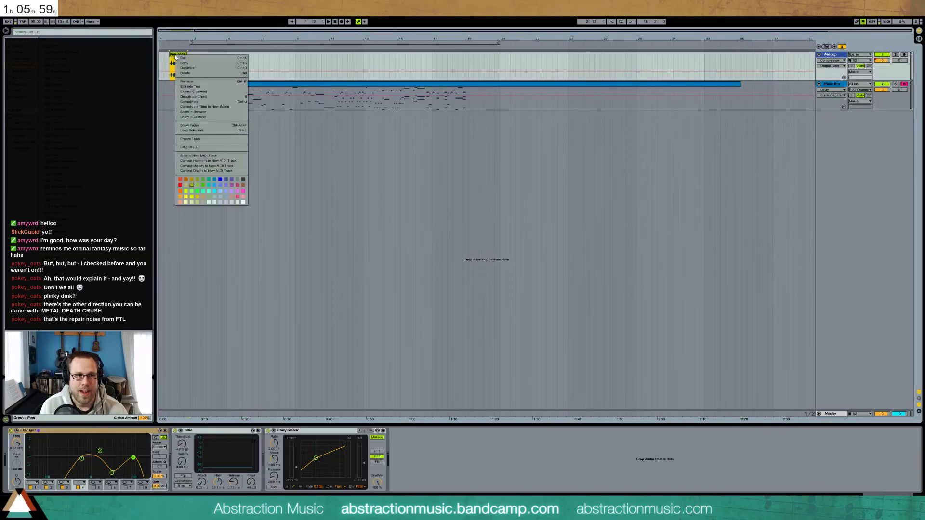
click(221, 179)
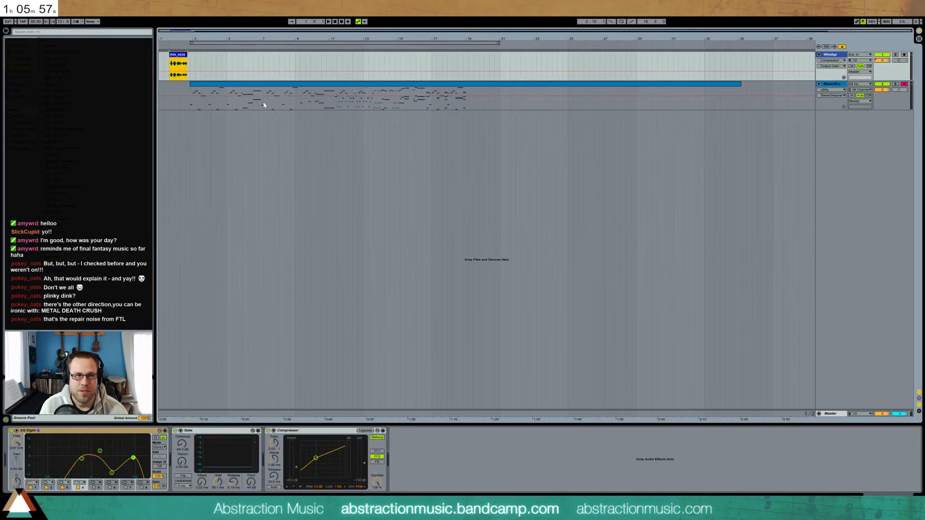
right_click(177, 56)
click(227, 180)
Play the arrangement from the start with the Windup and MusicBox tracks
click(279, 162)
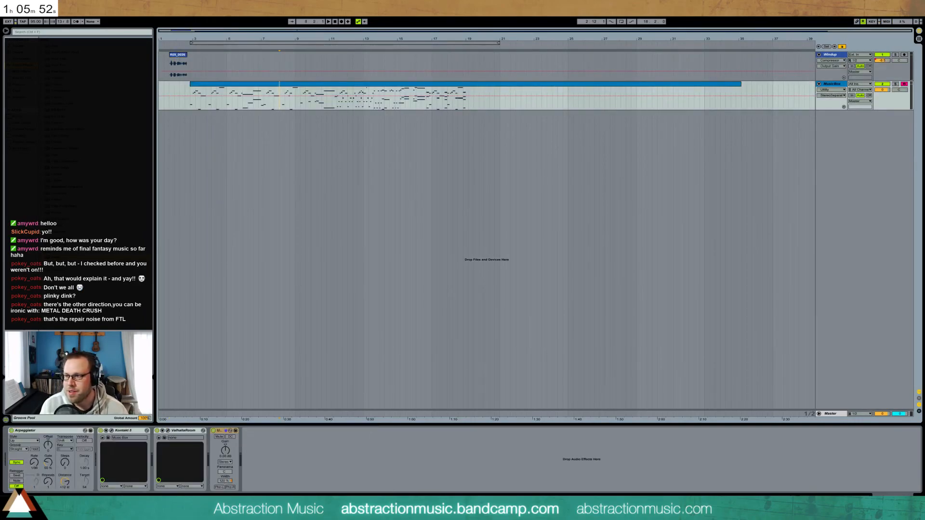
click(830, 85)
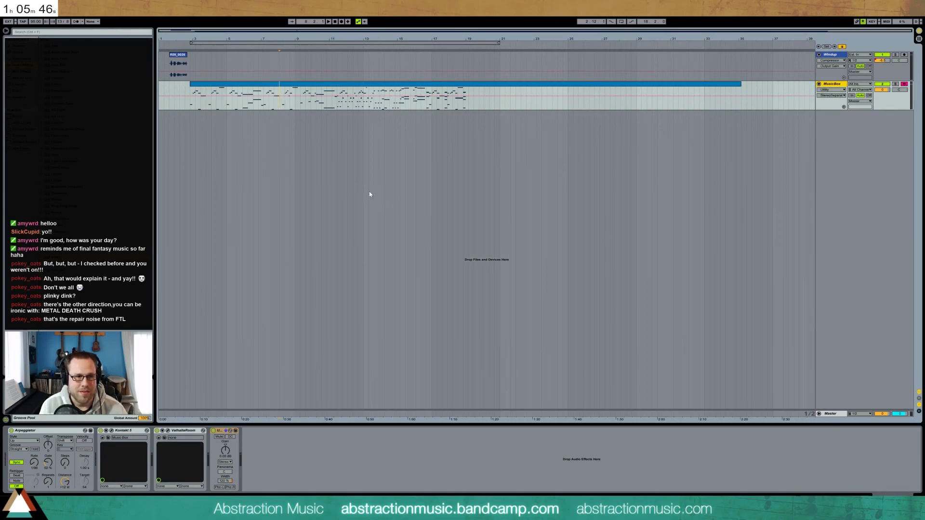
click(170, 77)
key(space)
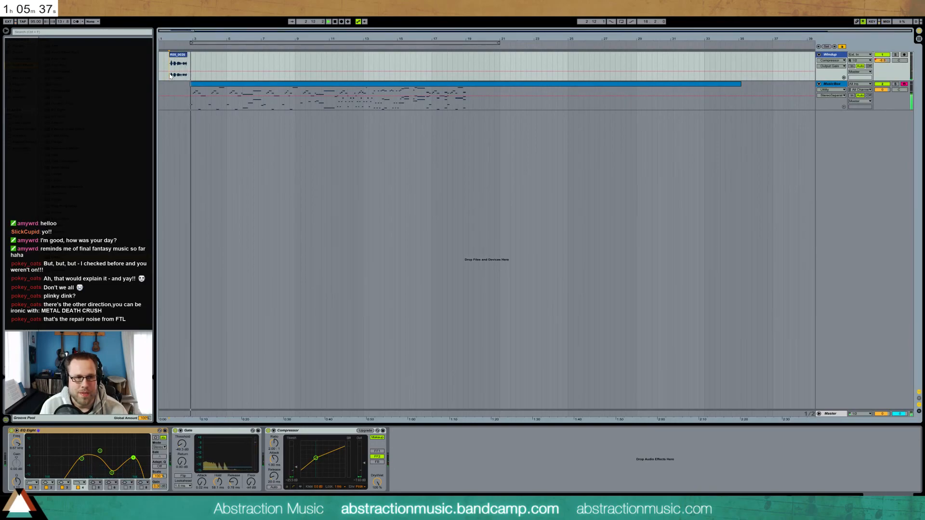
click(832, 87)
Insert a new audio track below MusicBox and search the library for 'tape'
key(ctrl+t)
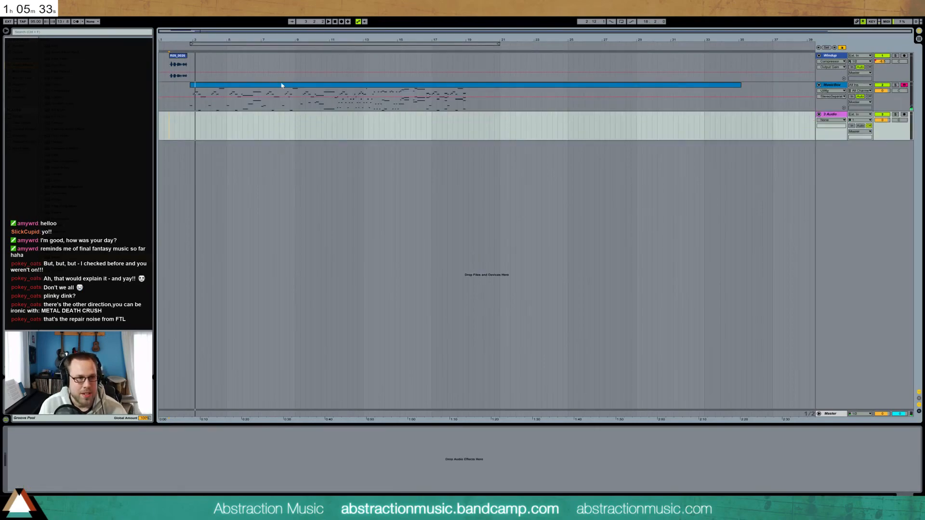
click(60, 33)
text(tape)
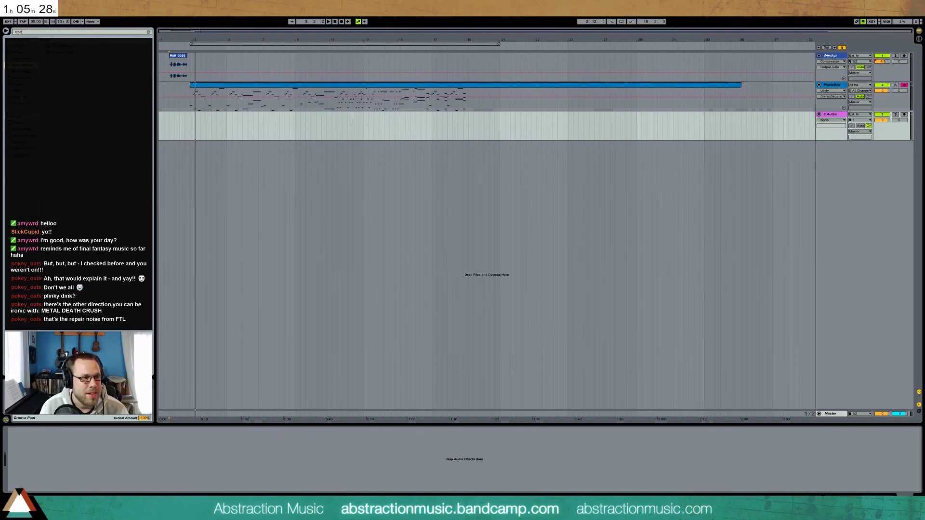
click(21, 144)
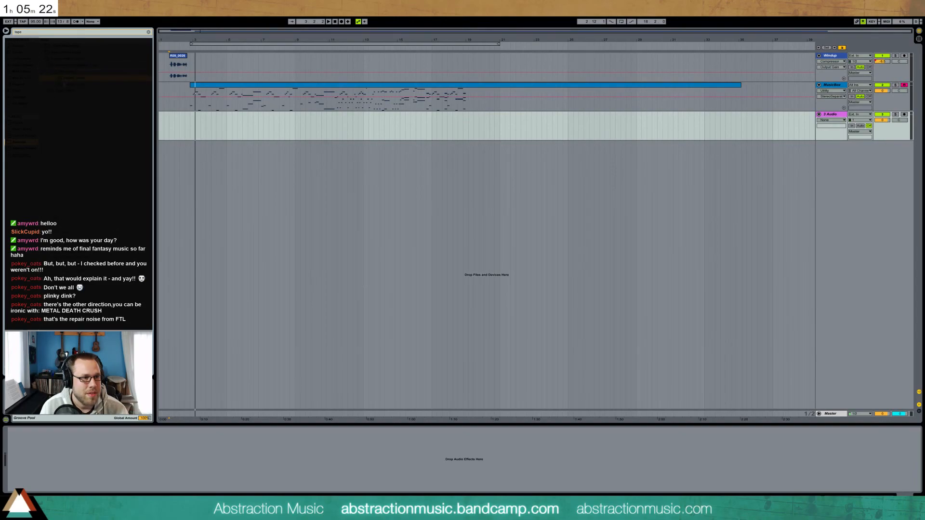
Preview the tape search results one after another
click(68, 59)
click(67, 52)
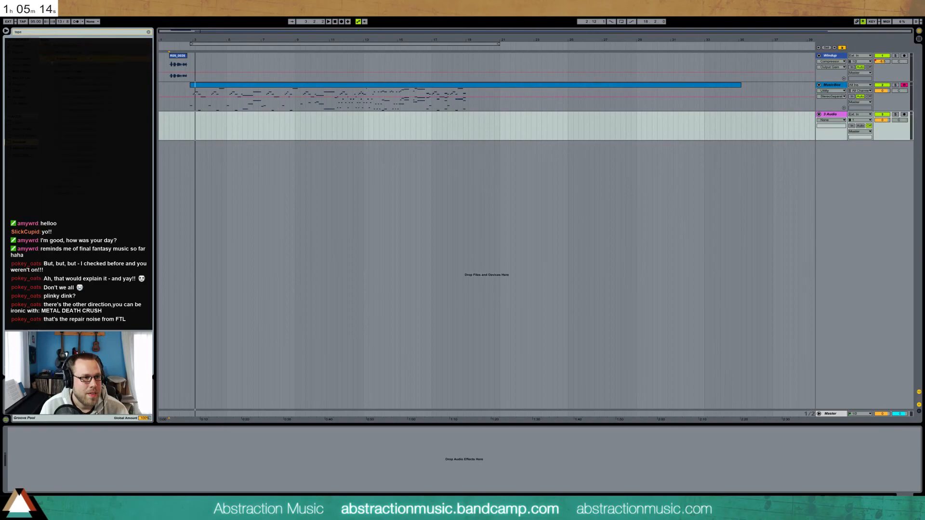
click(94, 72)
click(95, 91)
click(92, 105)
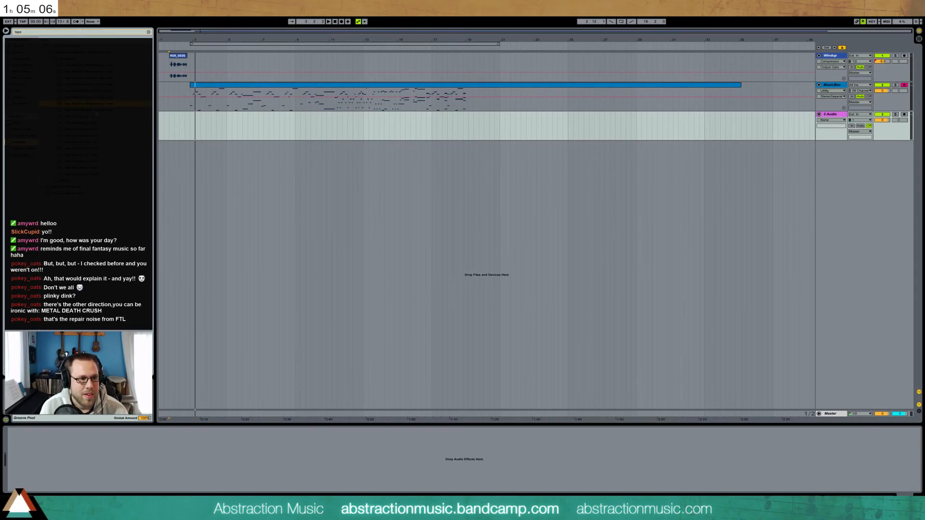
click(94, 117)
Place the tape recording on the new audio track and preview a 'button' search result
drag(80, 161, 191, 129)
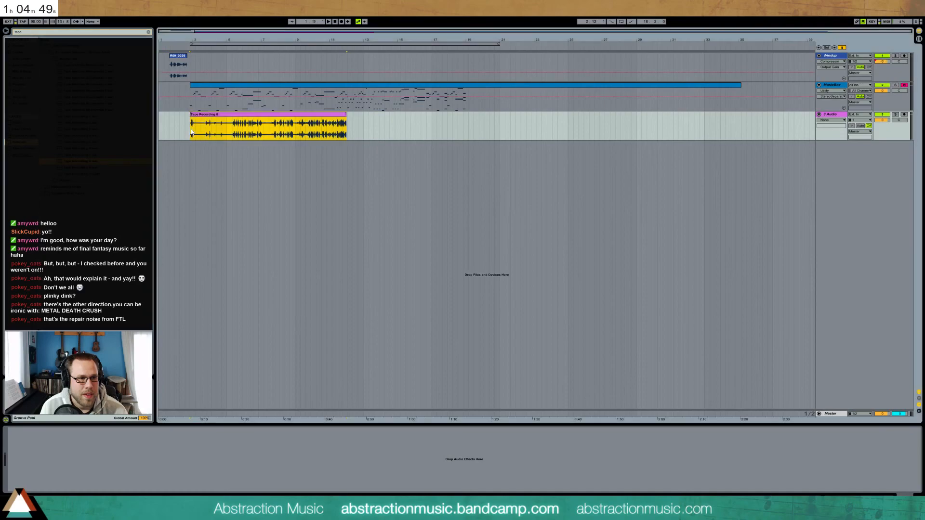
click(39, 32)
text(button)
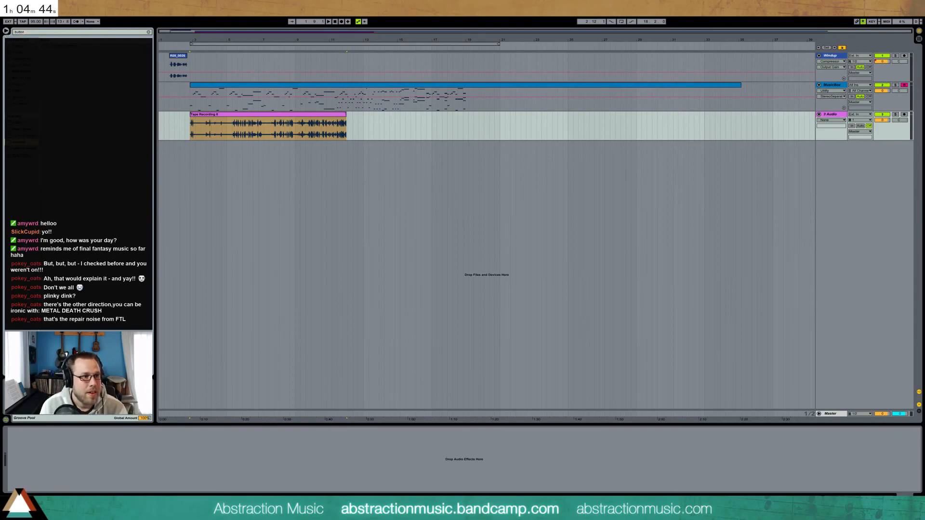
click(47, 54)
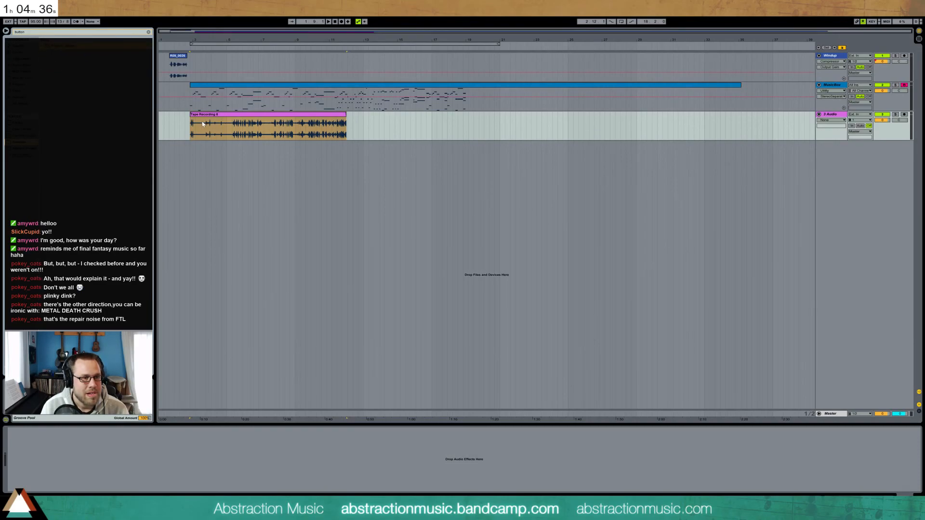
Trim the tape clip's end while auditioning and duplicate it back-to-back
click(257, 115)
click(233, 131)
key(space)
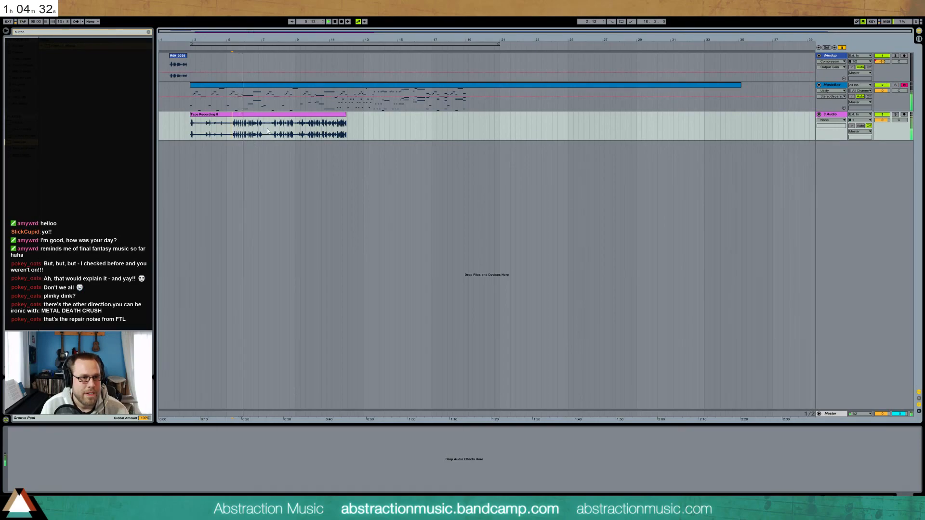
mouse_move(345, 116)
mouse_down()
mouse_move(233, 121)
mouse_move(283, 123)
mouse_up()
click(242, 126)
key(space)
key(space)
mouse_move(284, 117)
mouse_down()
mouse_move(440, 122)
mouse_move(295, 123)
mouse_up()
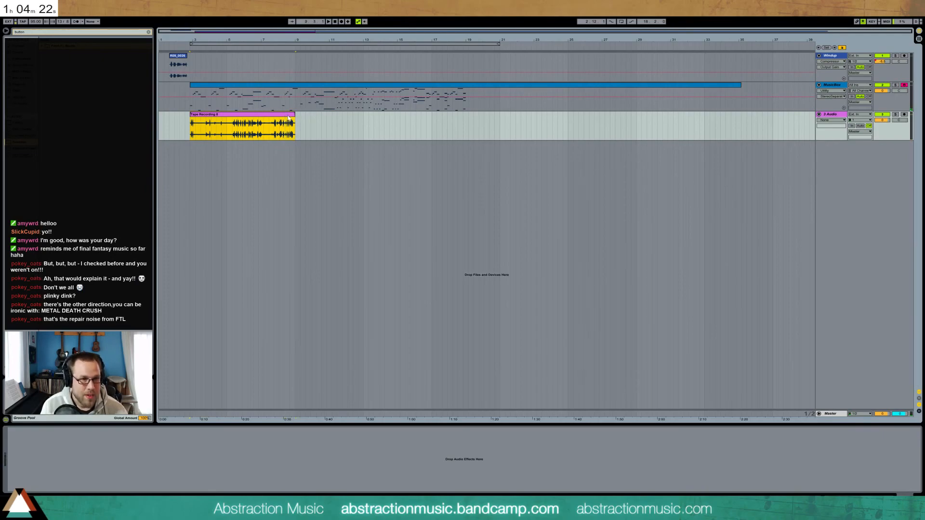
key(ctrl+d)
Clear the browser search and add EQ Eight to the 3 Audio track
click(33, 32)
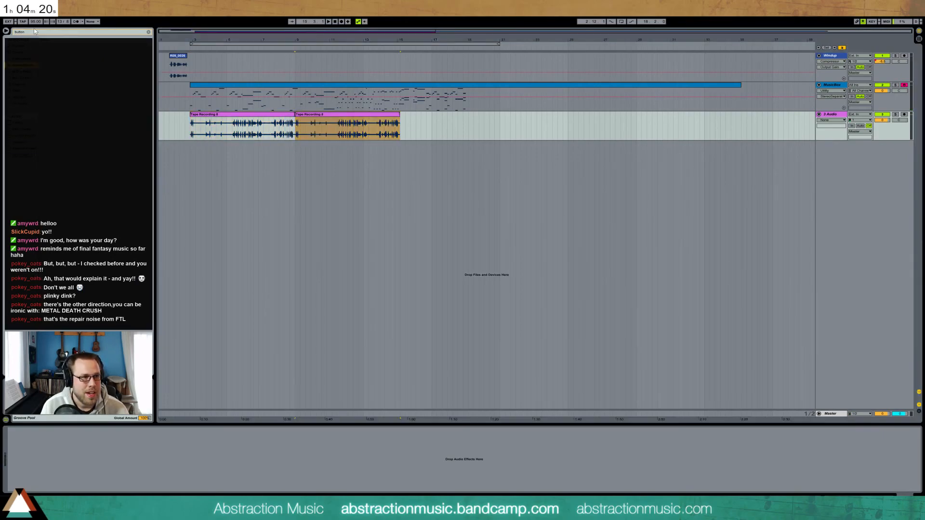
key(BackSpace)
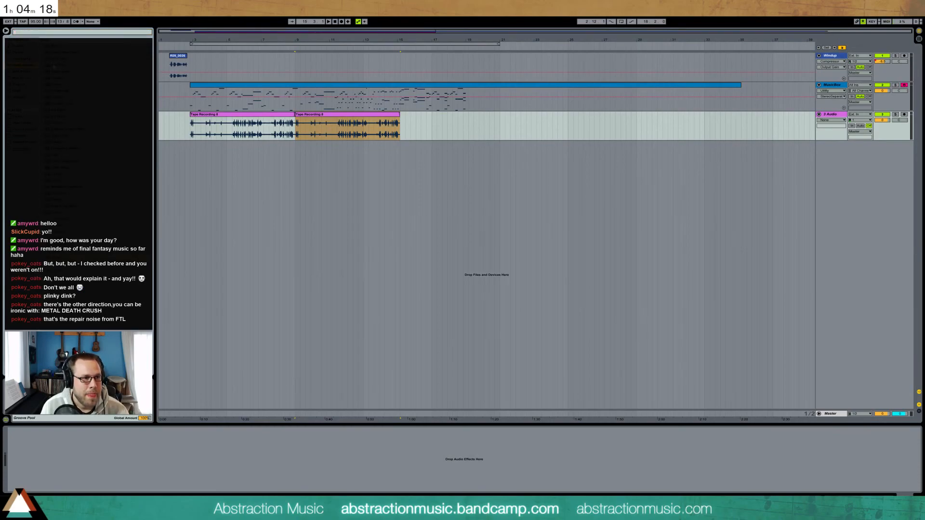
drag(60, 110, 125, 464)
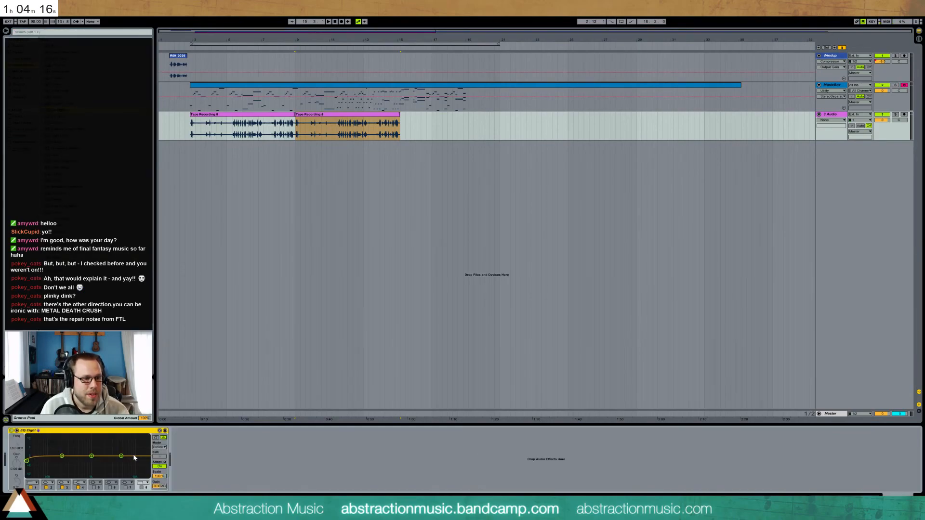
Cut the tape track's low frequencies with EQ Eight, lower its volume, and audition it
drag(27, 461, 99, 469)
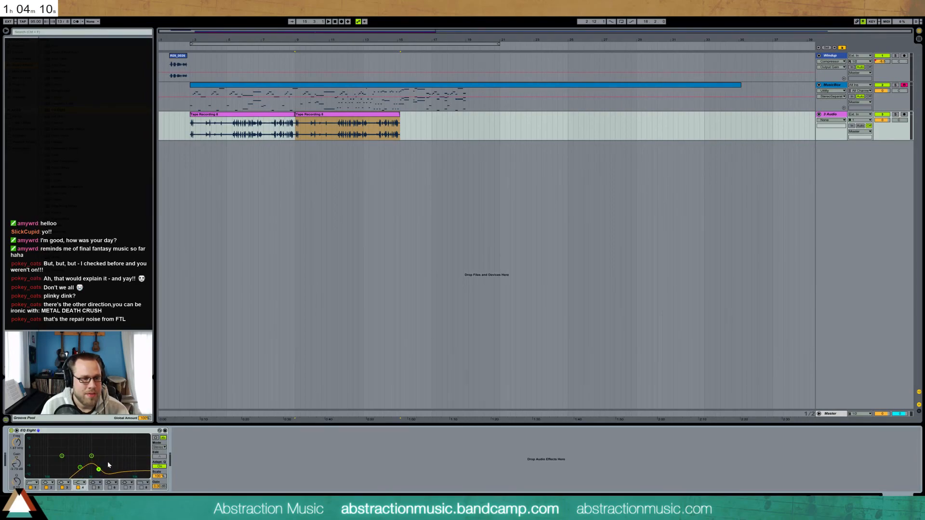
drag(882, 121, 881, 140)
key(space)
key(space)
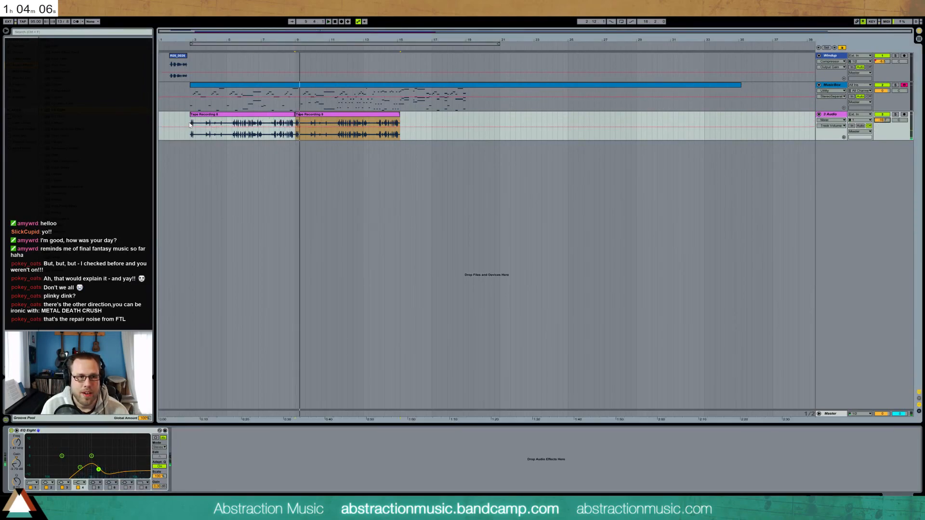
click(191, 129)
key(space)
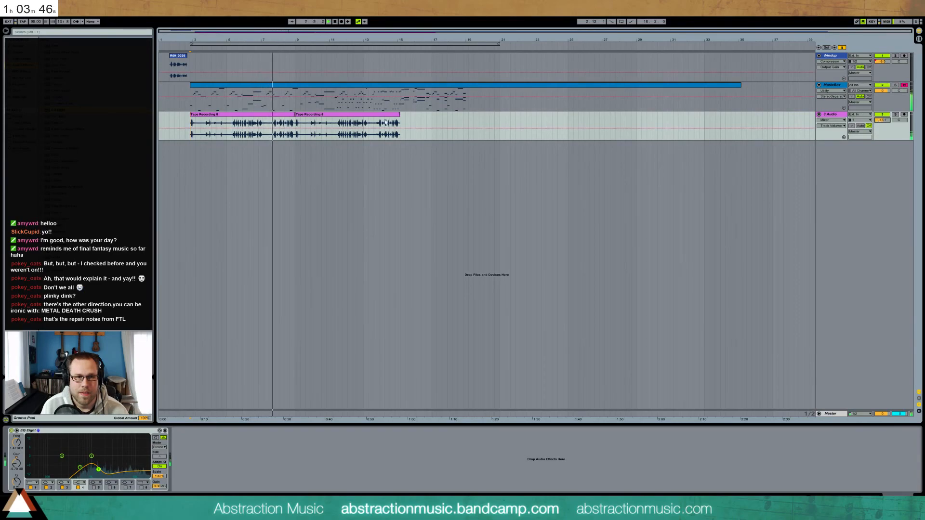
Chop two short slices of the tape recording and duplicate each twice
key(space)
drag(232, 123, 227, 122)
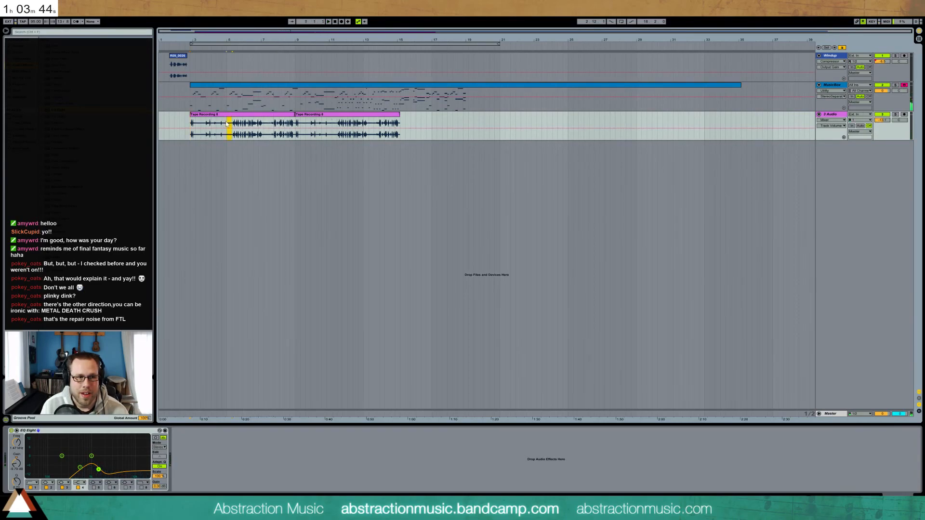
key(ctrl+d)
key(ctrl+d)
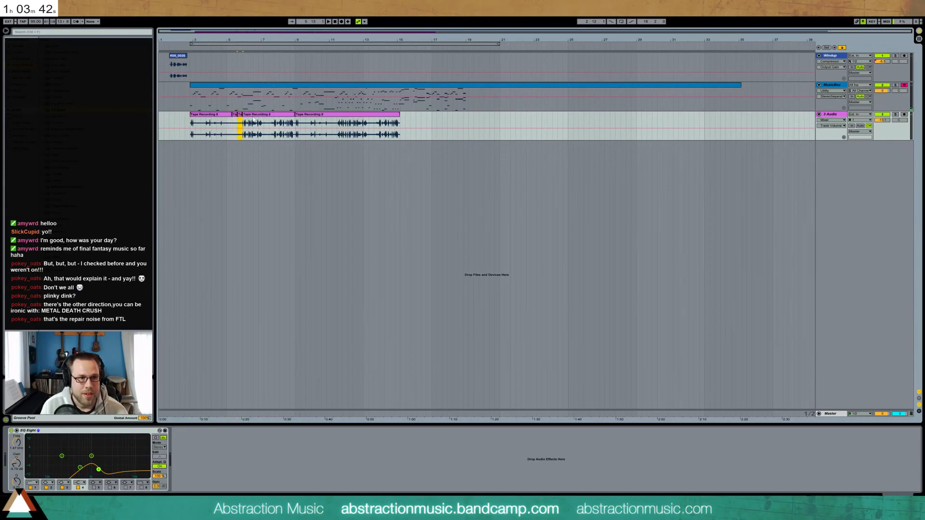
click(250, 123)
click(241, 117)
key(ctrl+d)
key(ctrl+d)
key(ctrl+d)
key(ctrl+d)
Paste short snippets of the tape recording twice further along the track
drag(225, 124, 285, 127)
drag(201, 125, 211, 124)
key(ctrl+v)
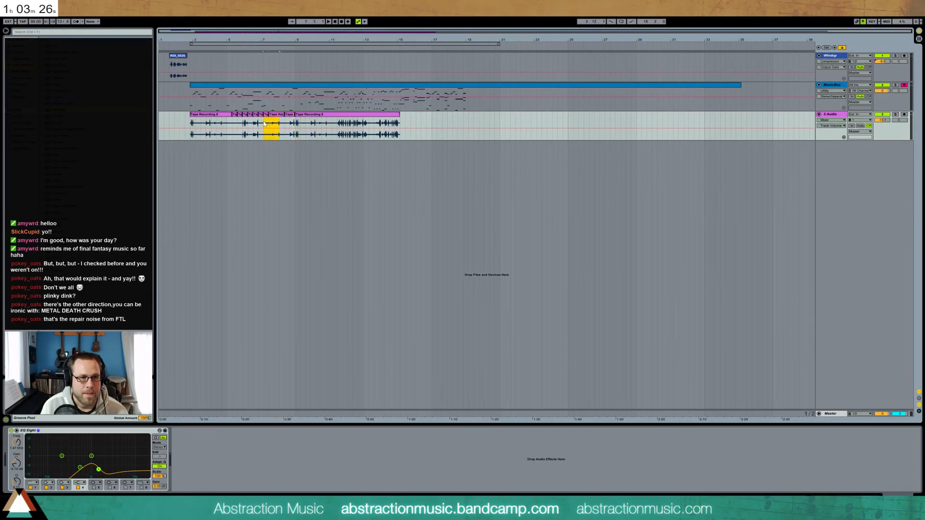
click(298, 125)
key(ctrl+v)
Duplicate the chopped tape section out to bar 39, then play from the MusicBox clip
shift+click(218, 115)
key(ctrl+d)
key(ctrl+d)
key(ctrl+d)
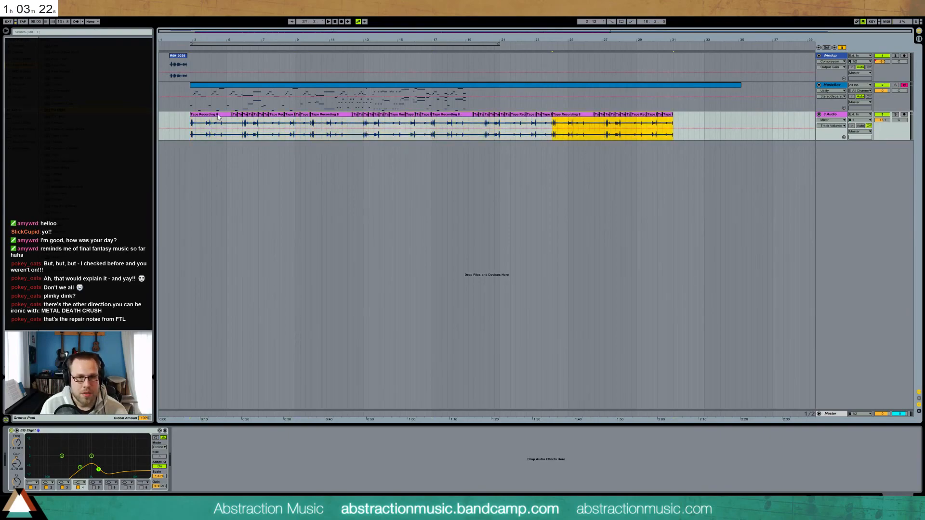
key(ctrl+d)
key(ctrl+d)
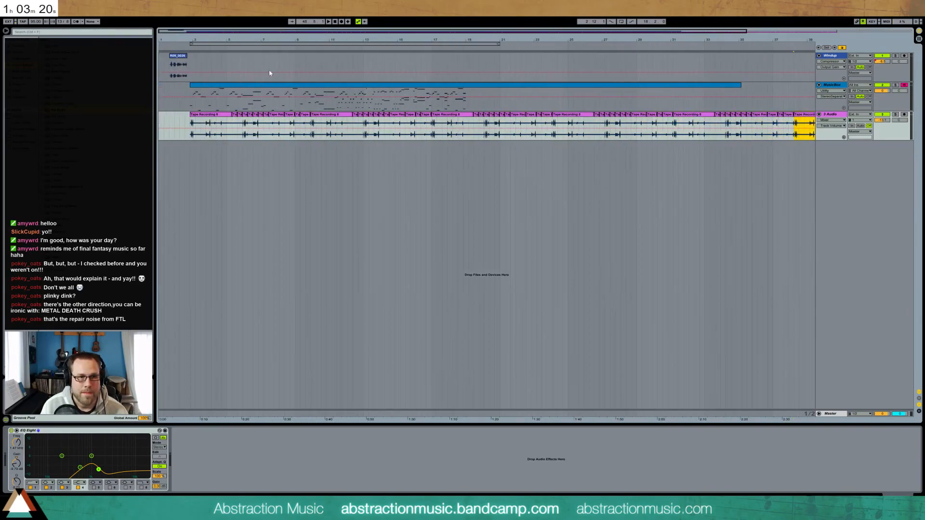
click(191, 105)
key(space)
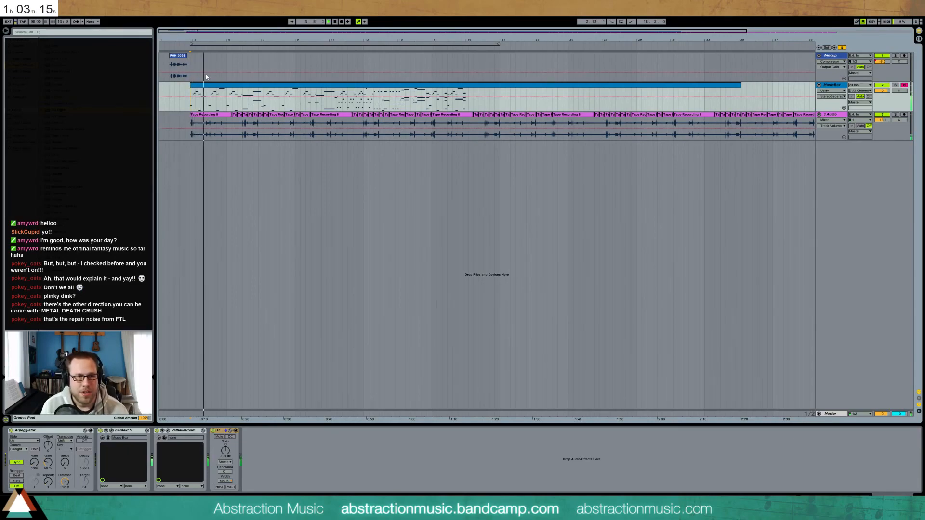
Lower the 3 Audio tape track's volume slightly and pull the loop end from bar 21 to 19
drag(881, 121, 880, 124)
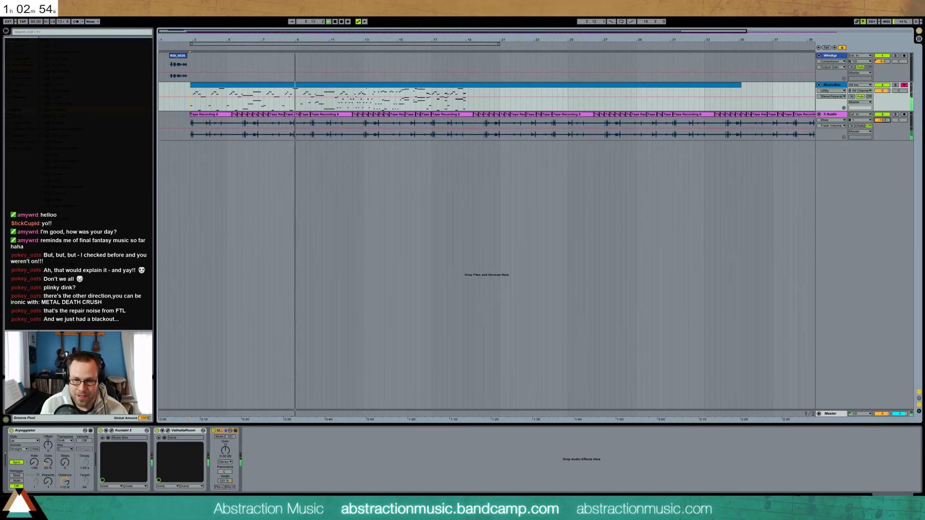
drag(499, 44, 468, 45)
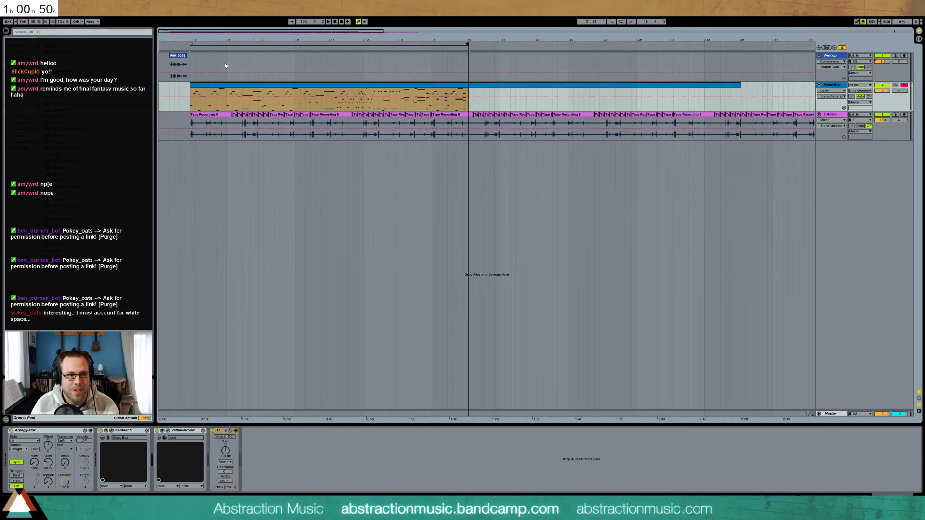
click(188, 93)
key(space)
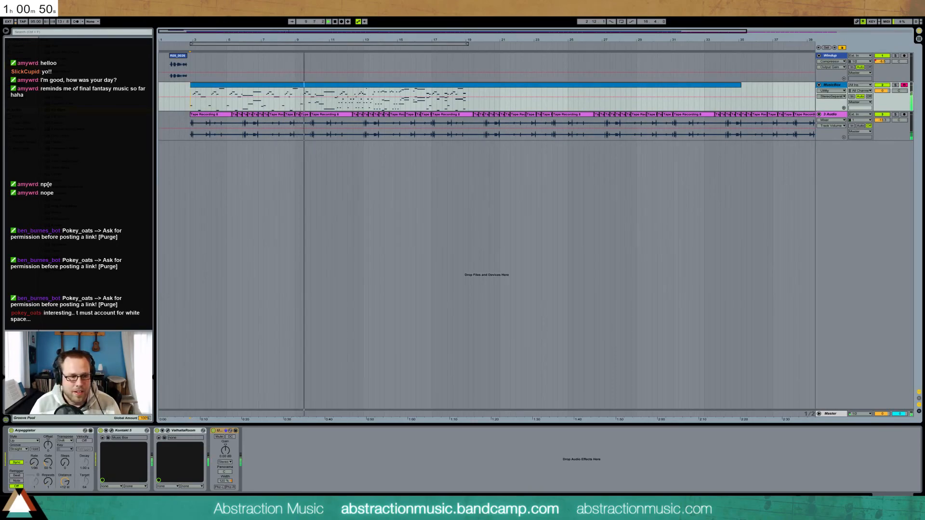
key(alt+Tab)
click(408, 220)
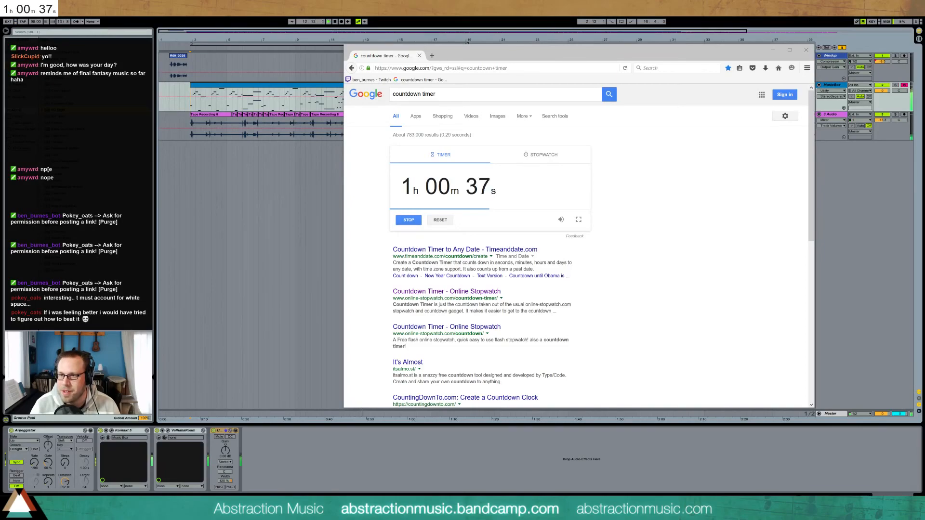
Leave Firefox and bring the Ableton arrangement back to the front
key(alt+Tab)
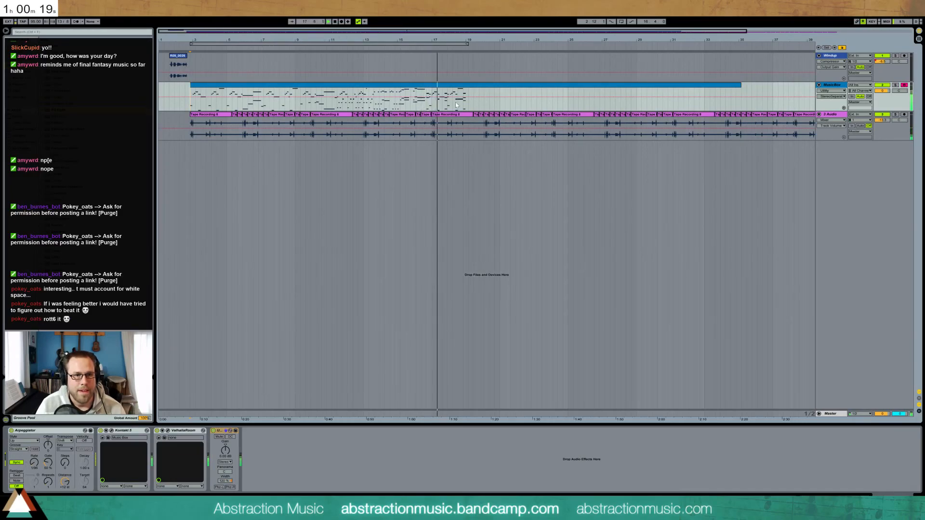
Review the MusicBox clip's notes around bar 11 in the piano roll
drag(471, 39, 497, 73)
key(space)
drag(432, 33, 432, 32)
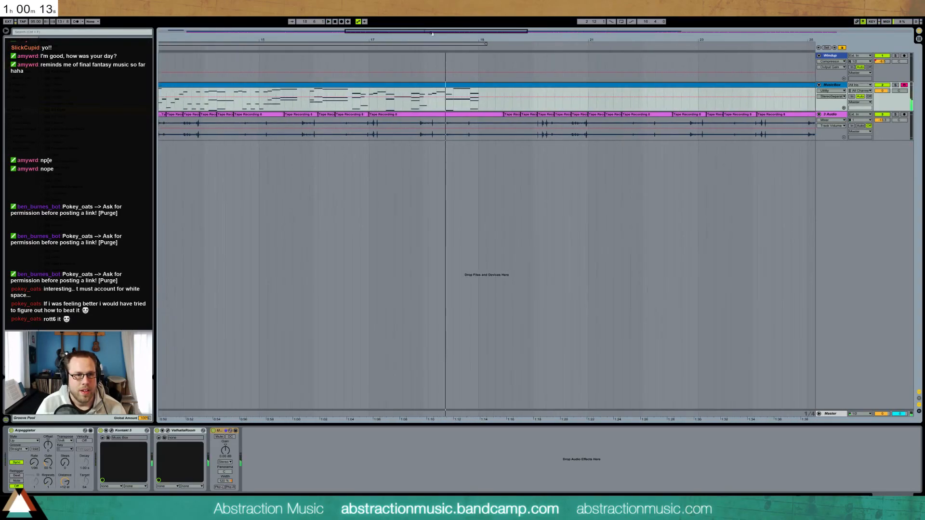
double_click(340, 90)
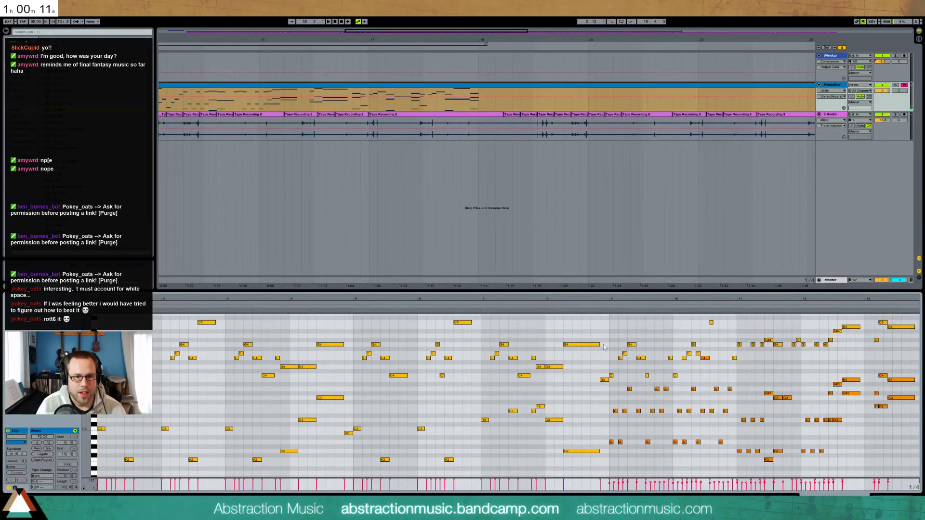
click(788, 301)
drag(798, 297, 448, 297)
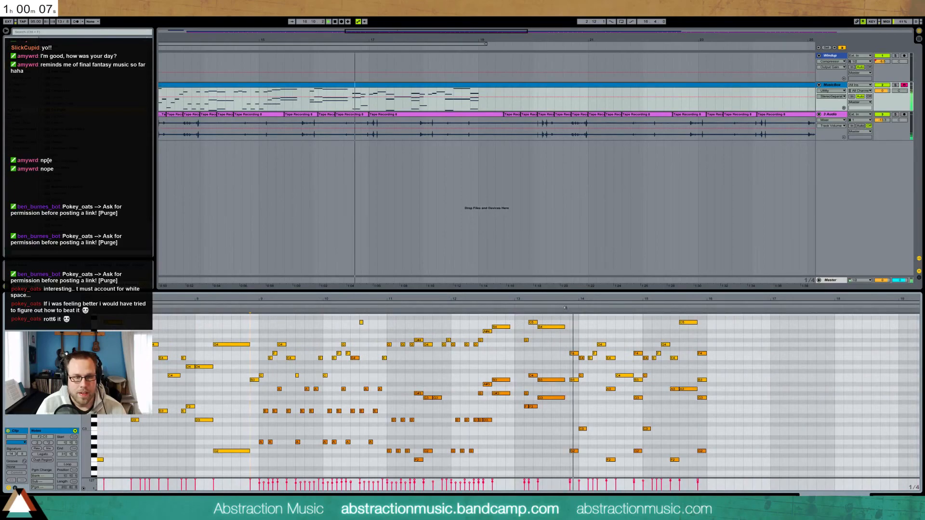
click(361, 94)
key(space)
drag(412, 32, 232, 32)
Move the MusicBox and tape clips to bar 3 and nudge R09_0026 slightly later
click(276, 92)
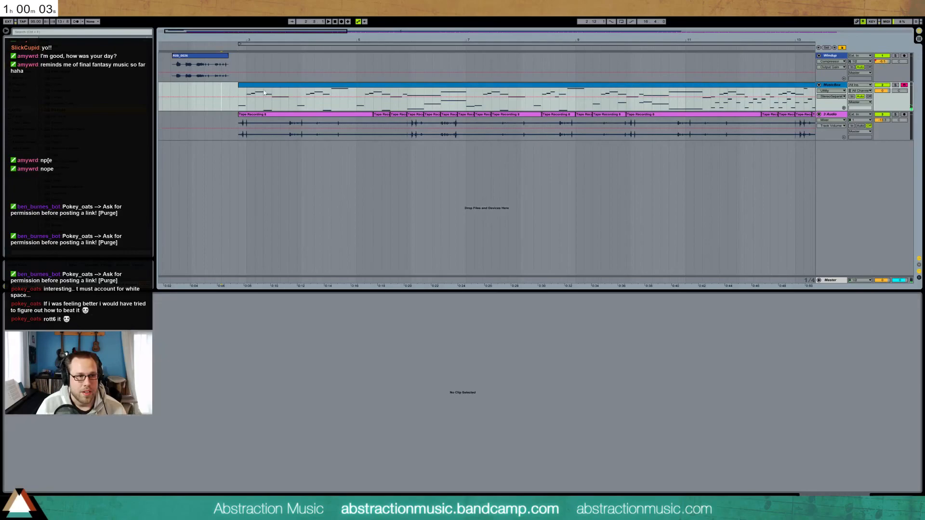
shift+click(261, 114)
drag(261, 85, 269, 86)
click(192, 57)
drag(192, 56, 204, 58)
key(space)
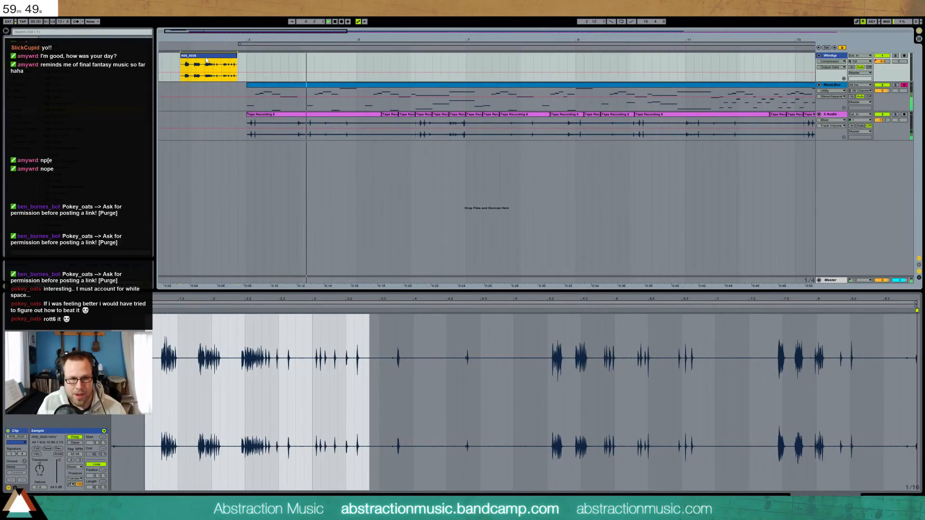
Zoom out to show about 29 bars and switch the transport Loop off
drag(304, 37, 583, 37)
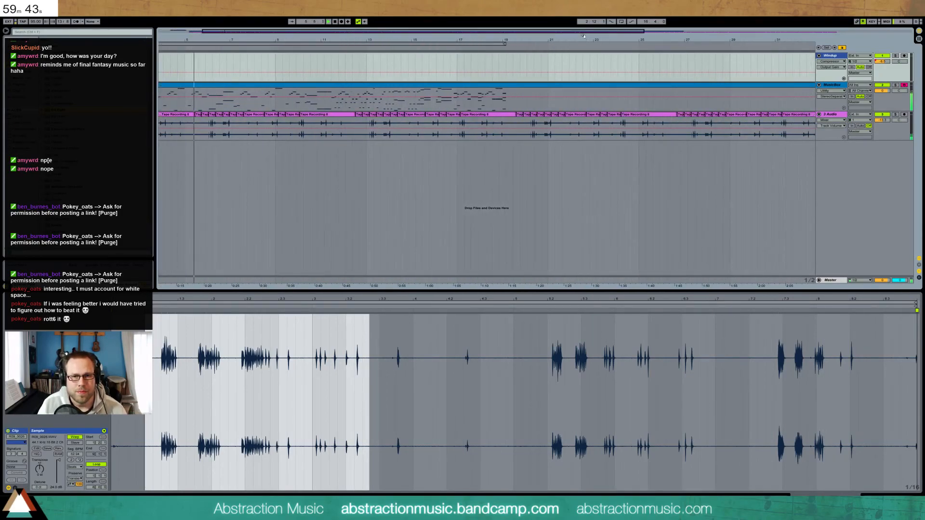
click(621, 22)
click(621, 22)
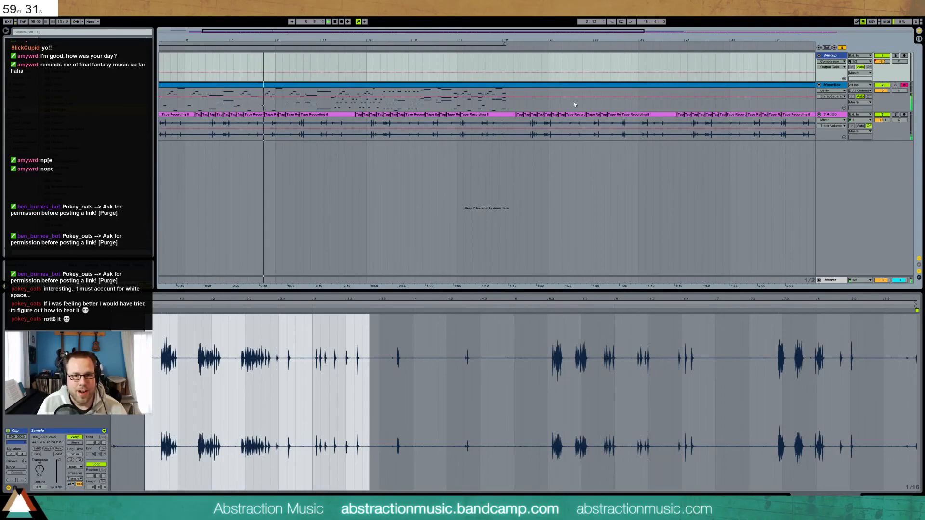
click(834, 86)
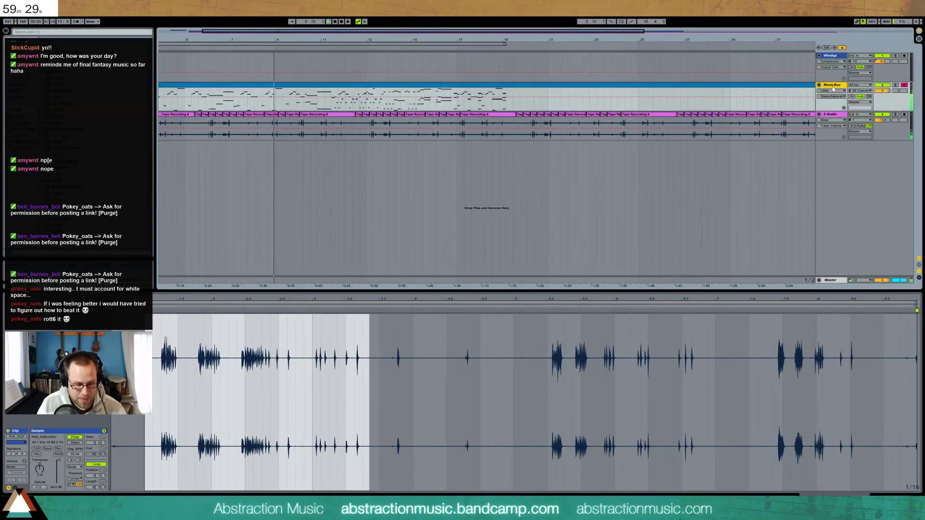
Insert a MIDI track with Ctrl+Shift+T and drop Kontakt 5 onto it
key(ctrl+shift+t)
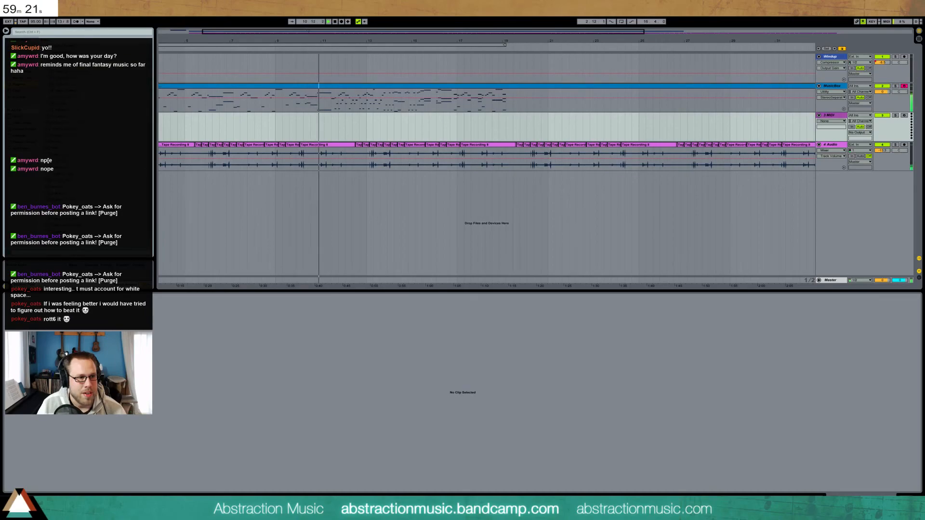
drag(50, 186, 424, 125)
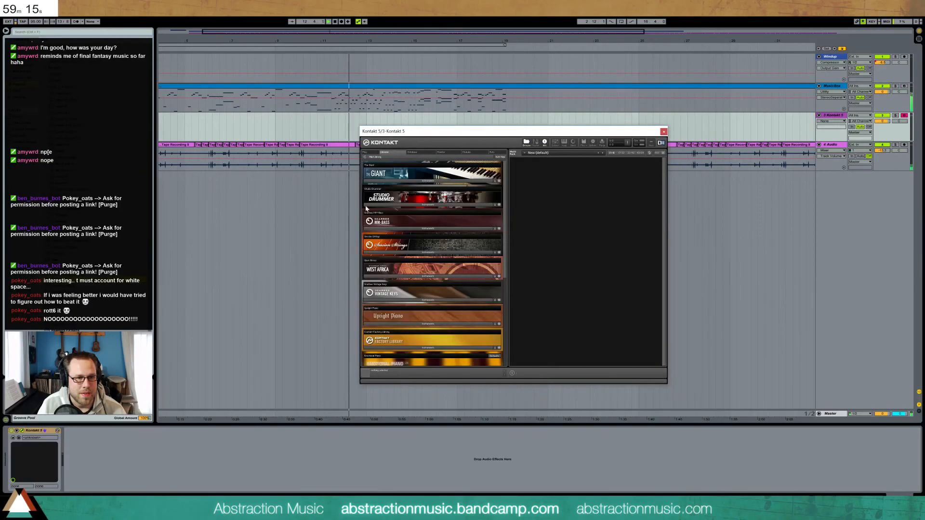
Load the Session Strings 01 Sustain patch in Kontakt and close the plugin window
click(380, 252)
double_click(382, 264)
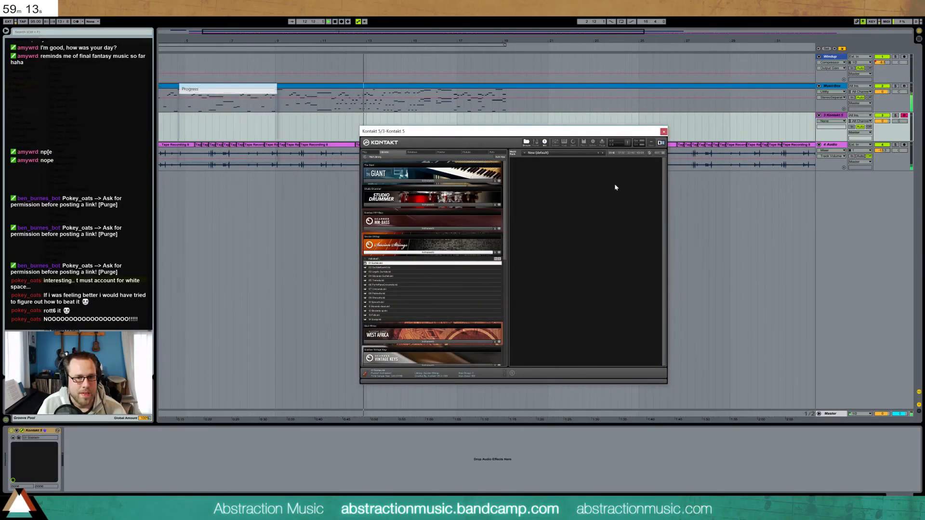
click(664, 131)
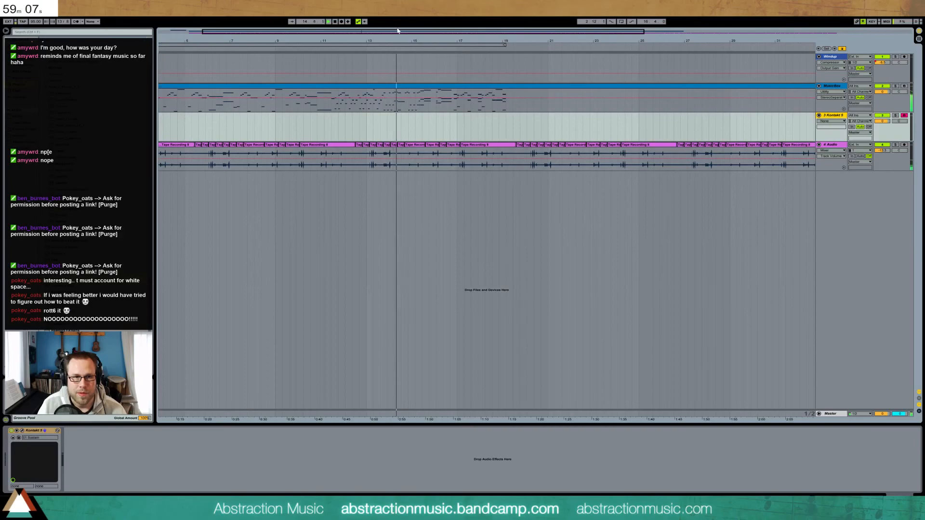
drag(887, 121, 904, 132)
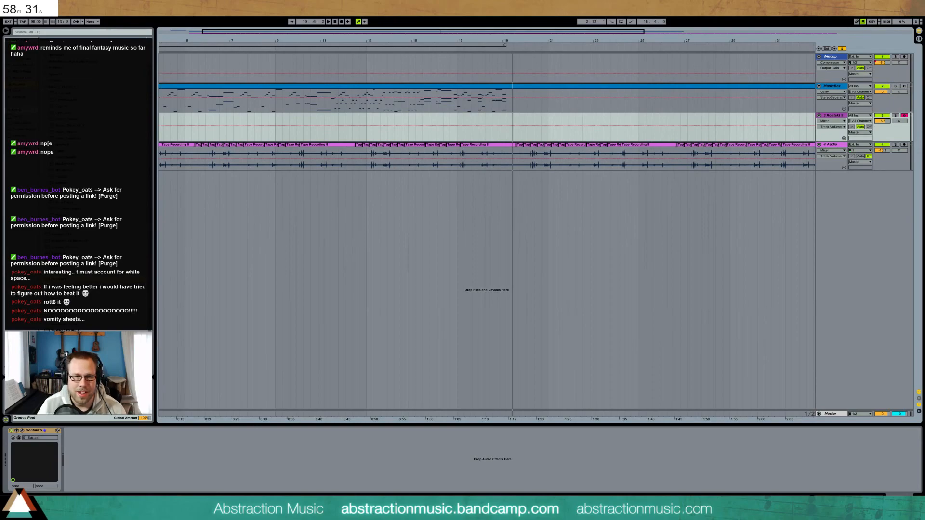
click(457, 118)
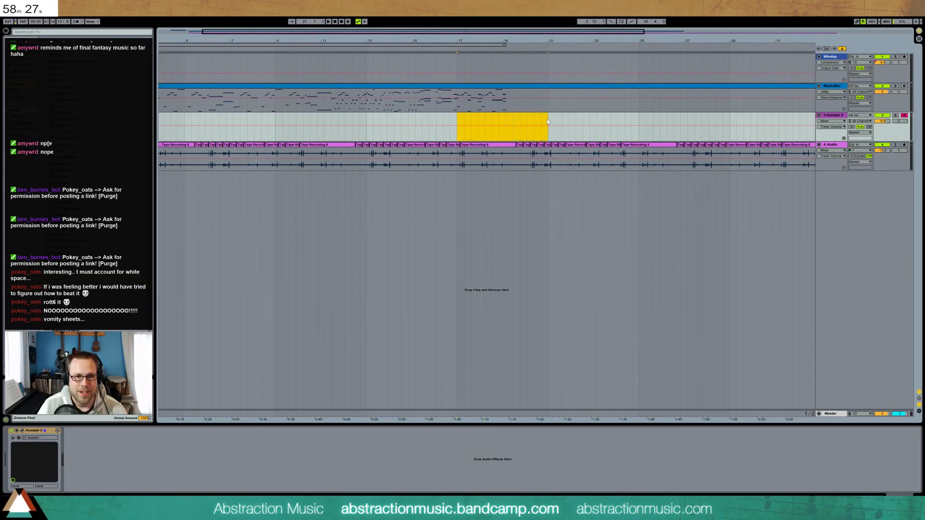
key(ctrl+shift+m)
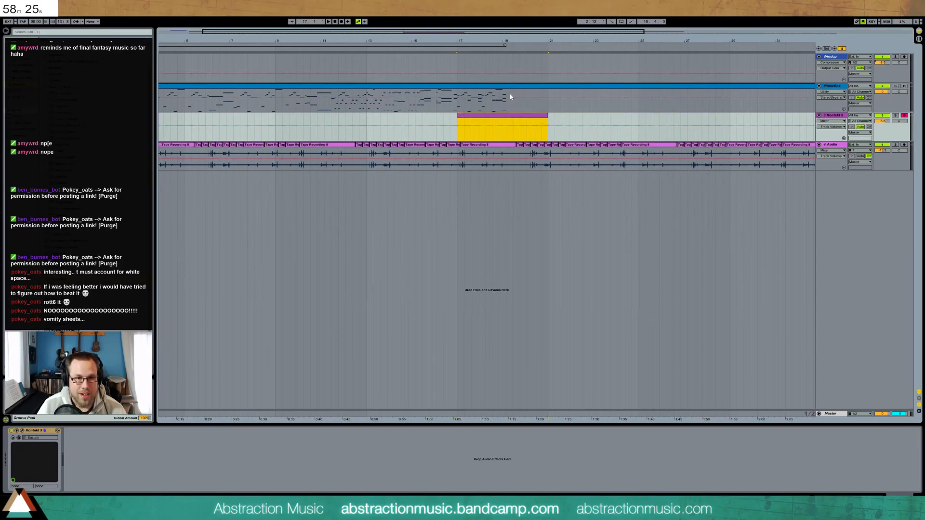
double_click(506, 89)
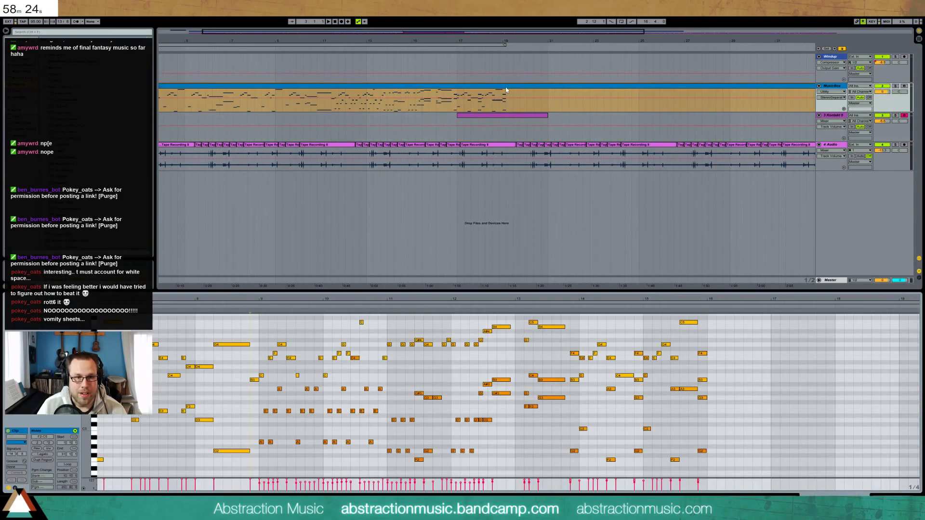
Delete the three stacked notes at bar 14.4 and remove the Kontakt 5 track
click(576, 307)
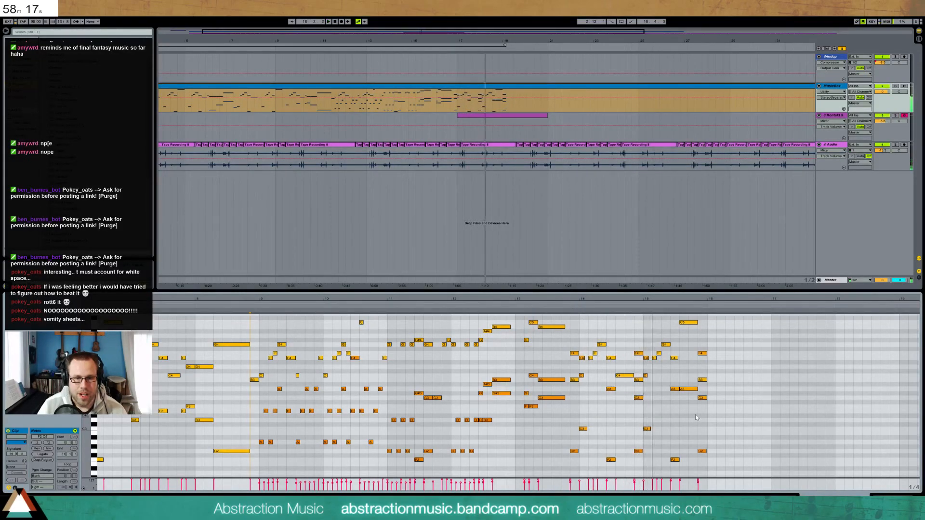
drag(637, 363, 638, 453)
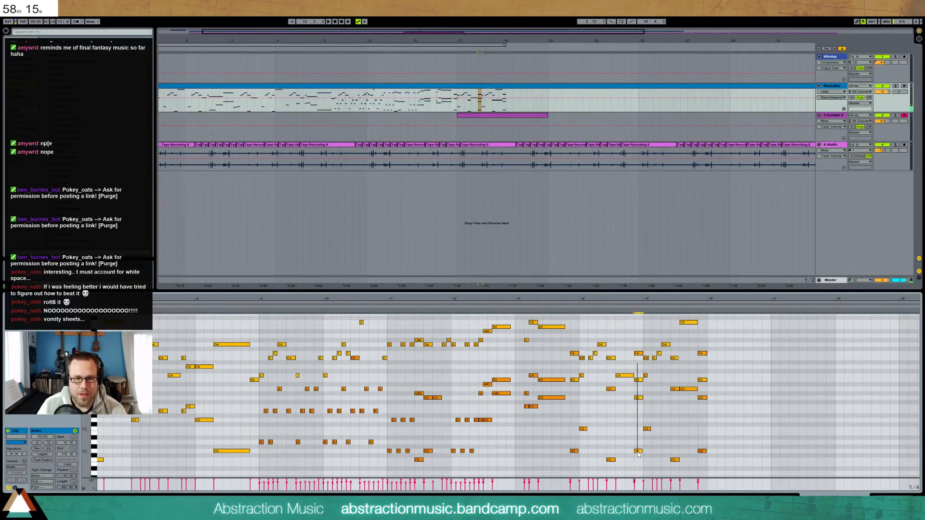
key(Delete)
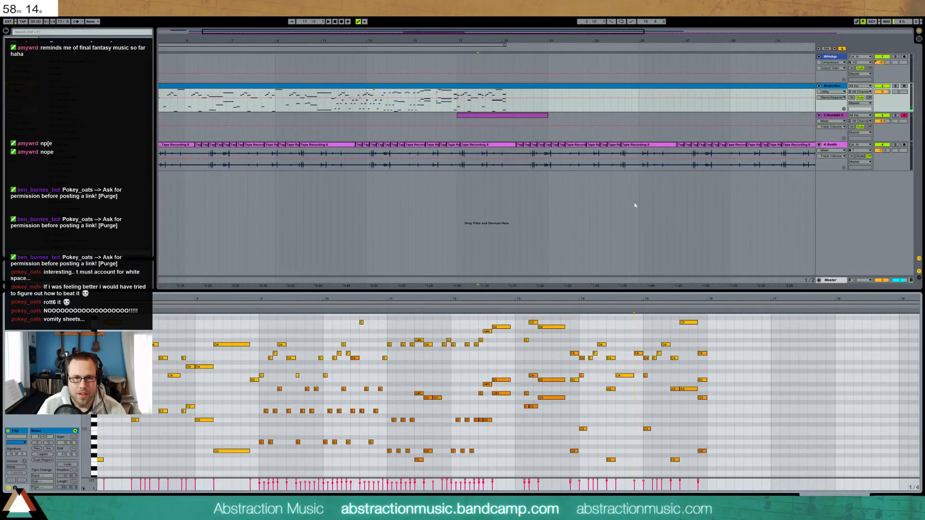
click(833, 116)
key(Delete)
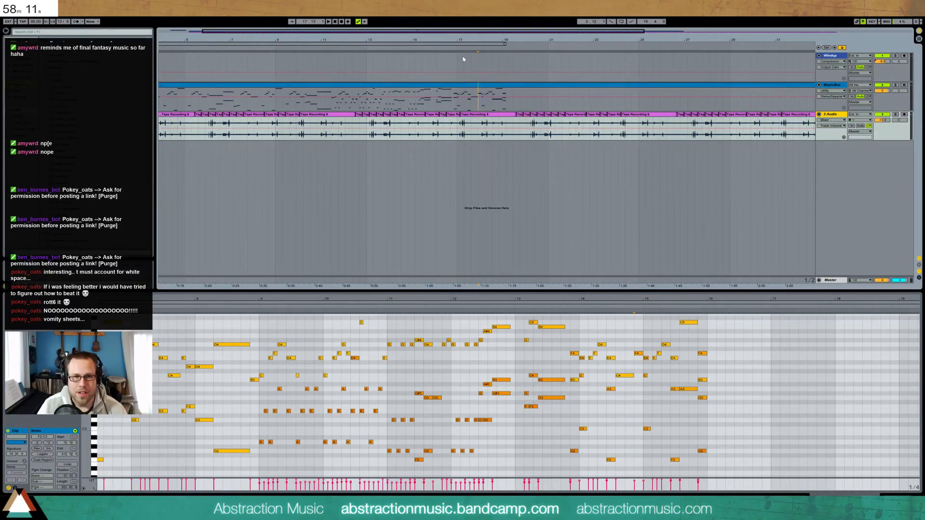
Add a C4 note near the end of the MusicBox clip
click(452, 48)
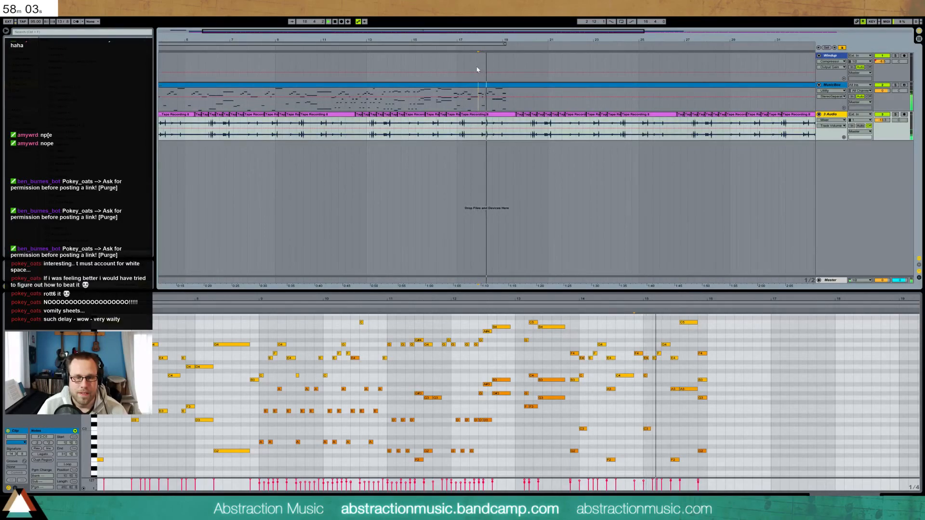
key(space)
drag(666, 299, 650, 346)
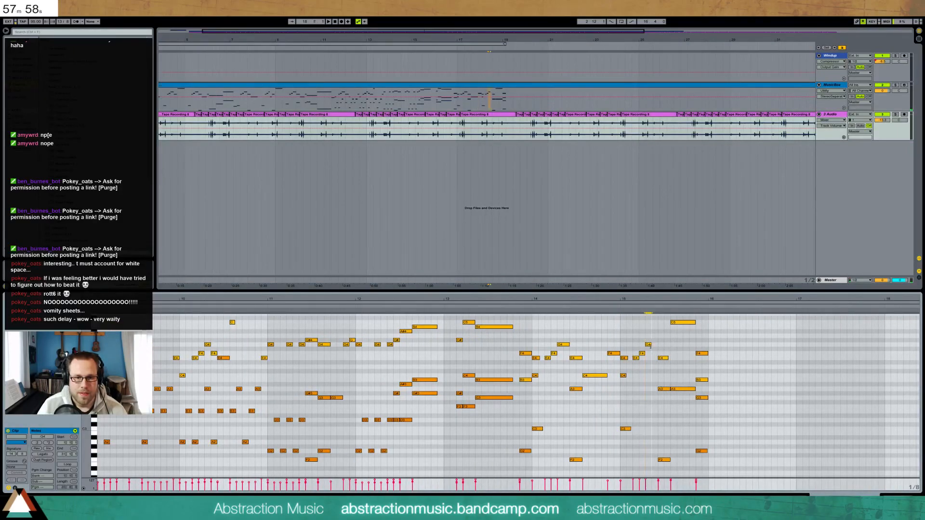
double_click(655, 374)
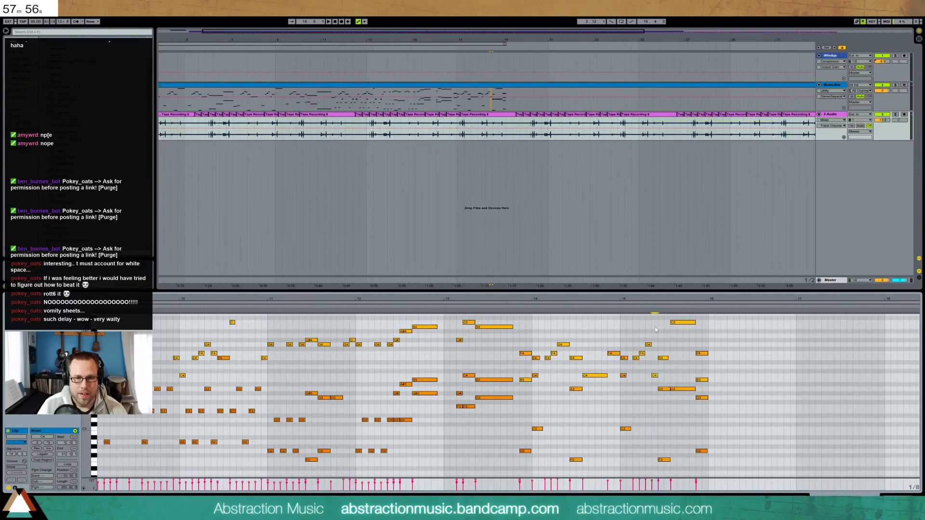
click(618, 308)
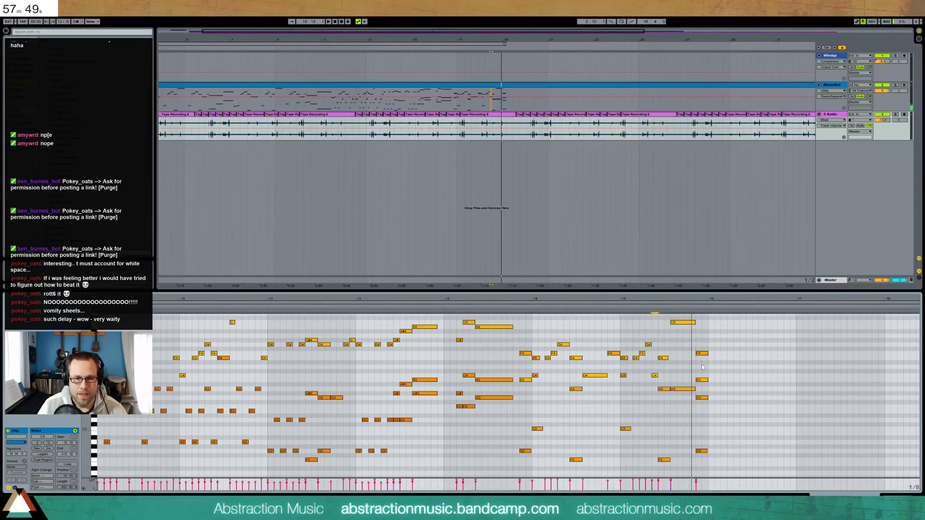
Delete the final F4, B3, G3 and G2 notes, then audition from bar 17
drag(702, 344, 705, 474)
key(Delete)
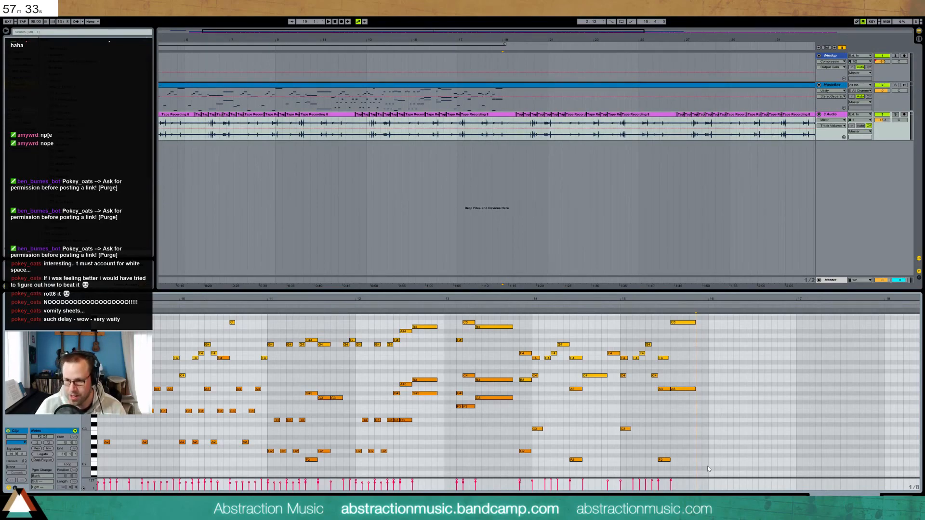
click(458, 94)
key(space)
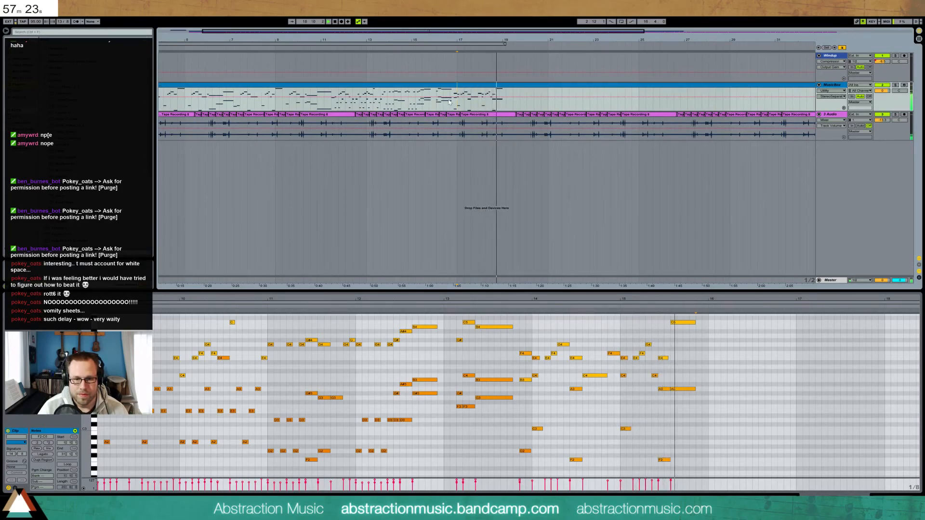
key(space)
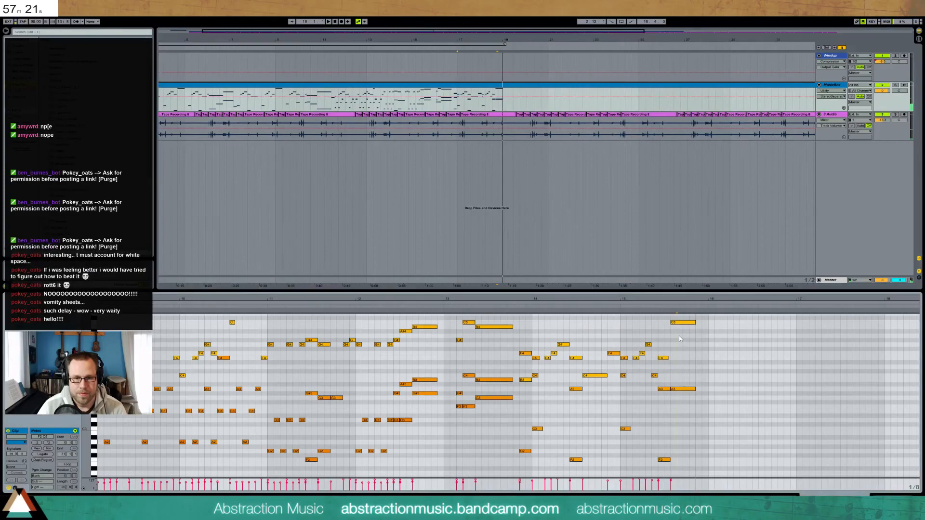
Replace the second A3 with a slightly lengthened G2 note at bar 16
click(684, 389)
key(Delete)
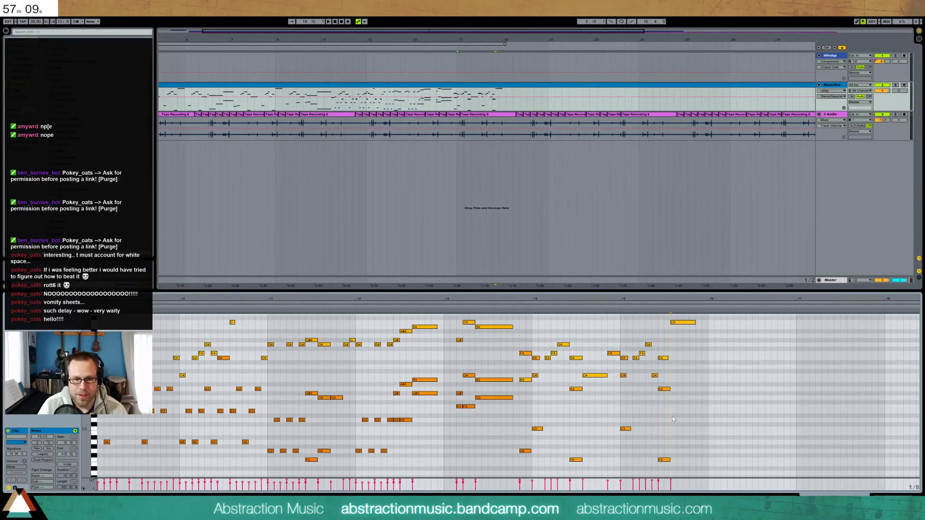
double_click(712, 452)
drag(719, 453, 724, 454)
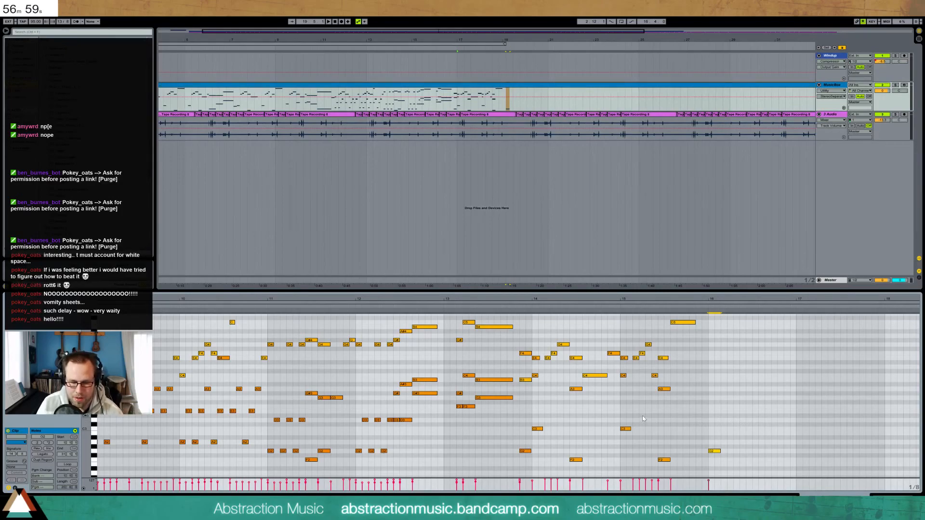
Arm the MusicBox track and add a D3 note after the G2
click(904, 86)
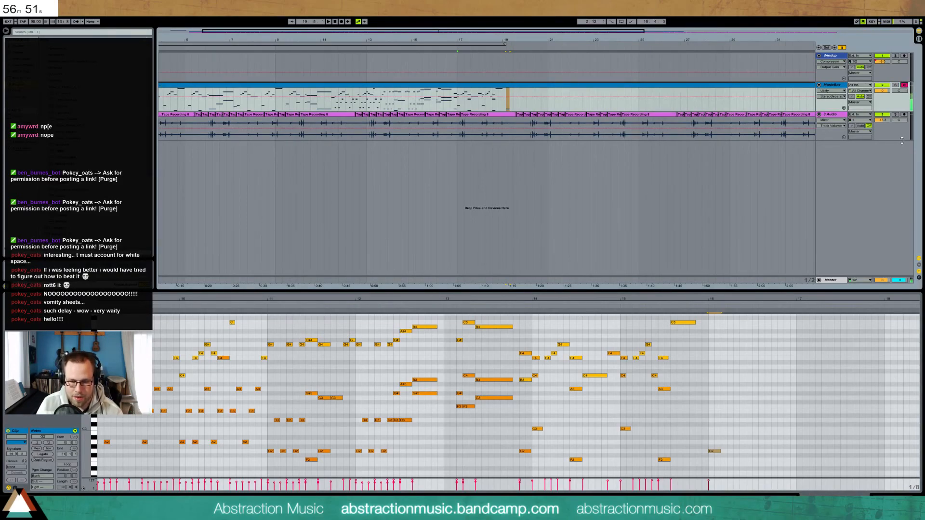
double_click(754, 421)
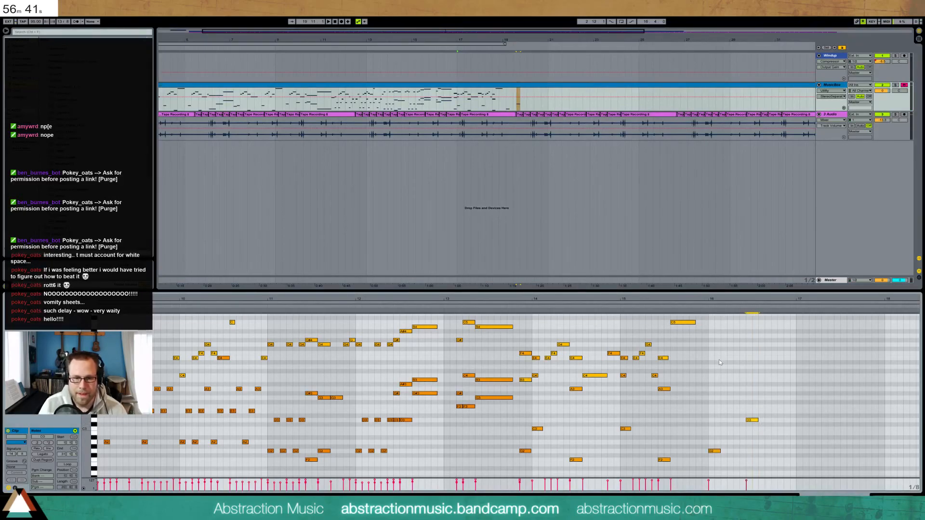
scroll(694, 362, up, 1)
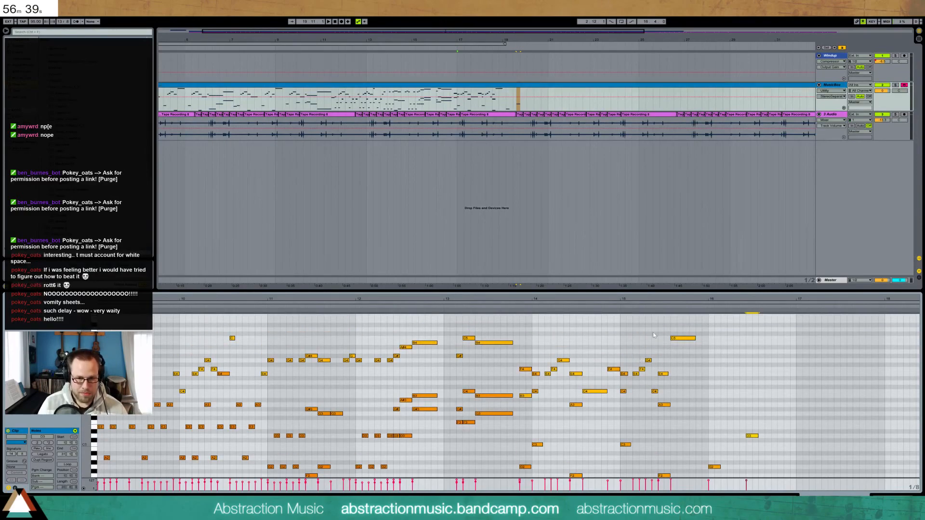
Try a B4 and a G4 near the phrase end and audition from bar 15
double_click(710, 343)
click(667, 305)
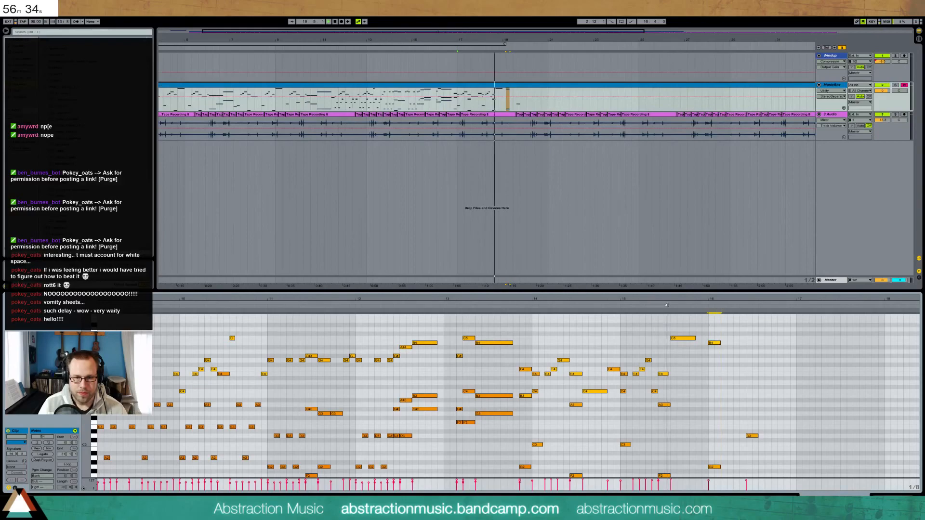
key(space)
double_click(701, 360)
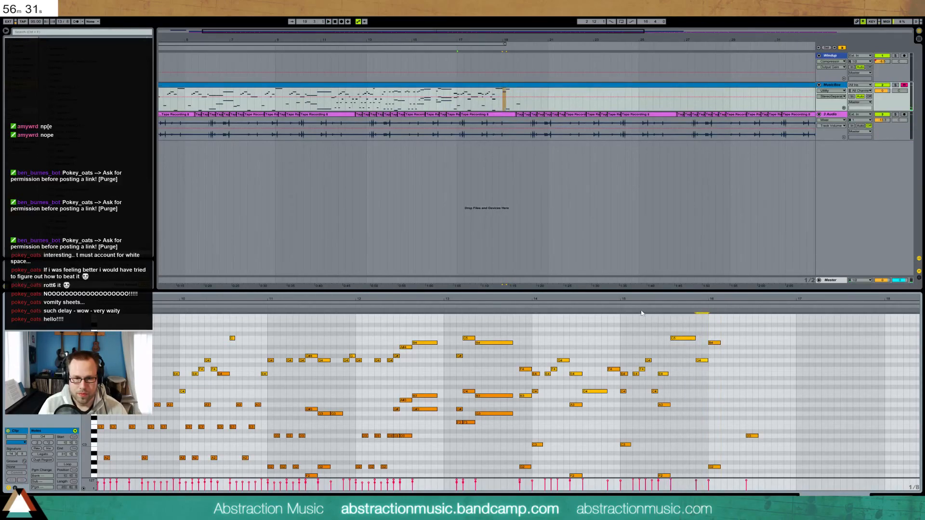
click(619, 309)
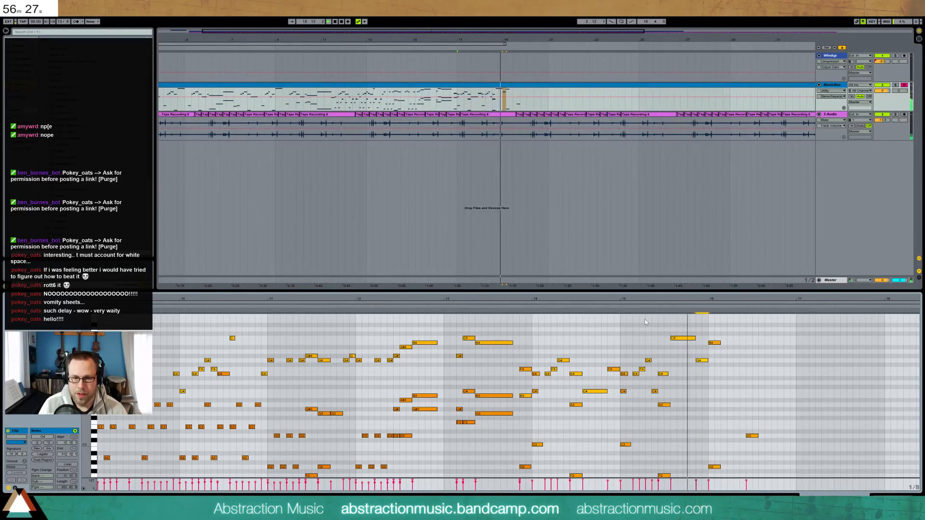
Draw a descending B4, A4, G4, F4 run and play it back
double_click(731, 343)
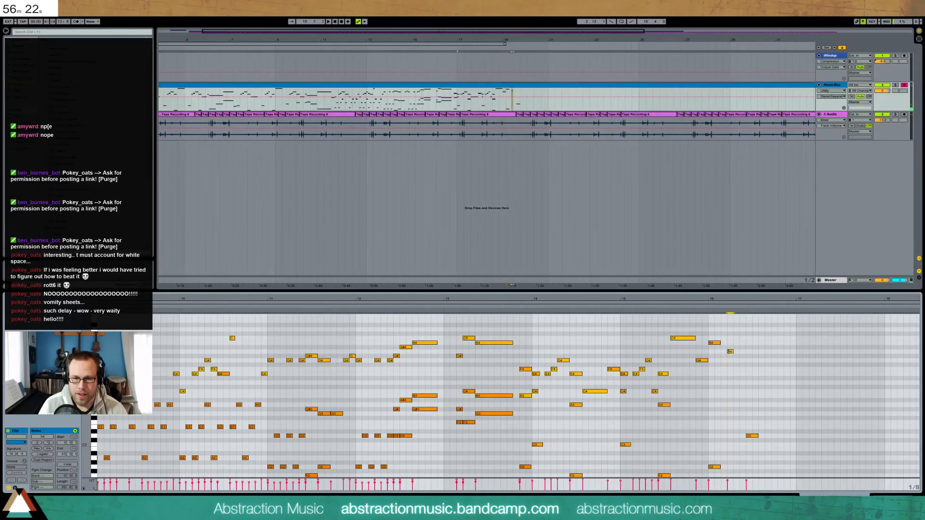
double_click(736, 352)
double_click(743, 361)
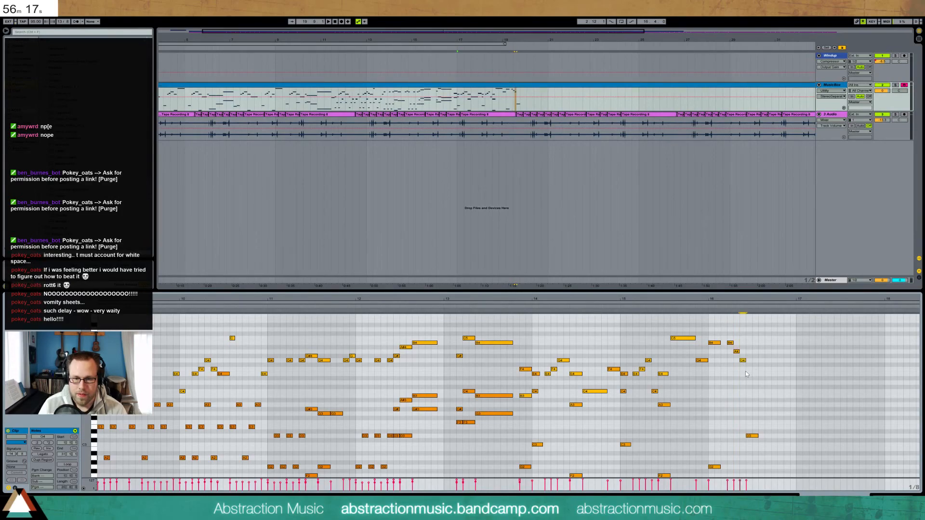
double_click(748, 369)
click(705, 305)
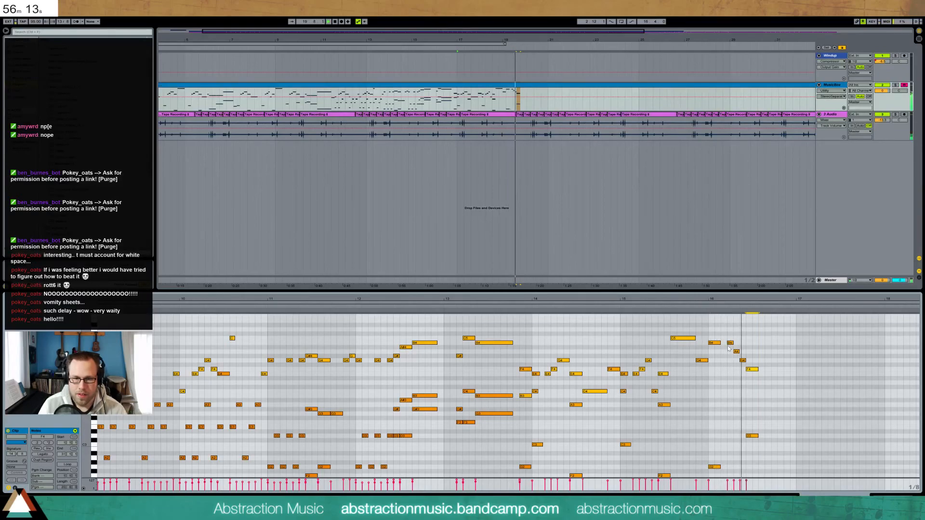
key(space)
Shift the run one step earlier, readjust the F4, and add an A4 after it
drag(726, 338, 758, 374)
key(Left)
drag(755, 406, 756, 448)
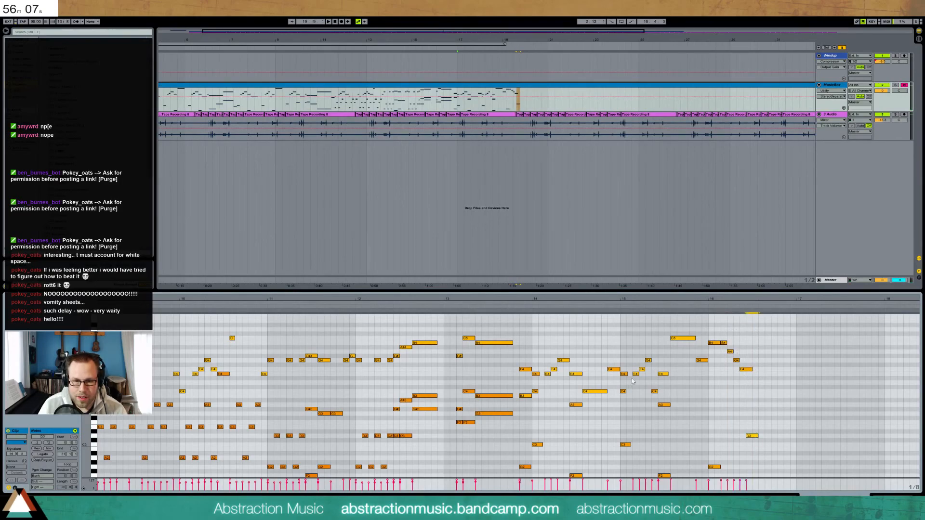
drag(744, 364, 744, 372)
key(Right)
key(Right)
key(Left)
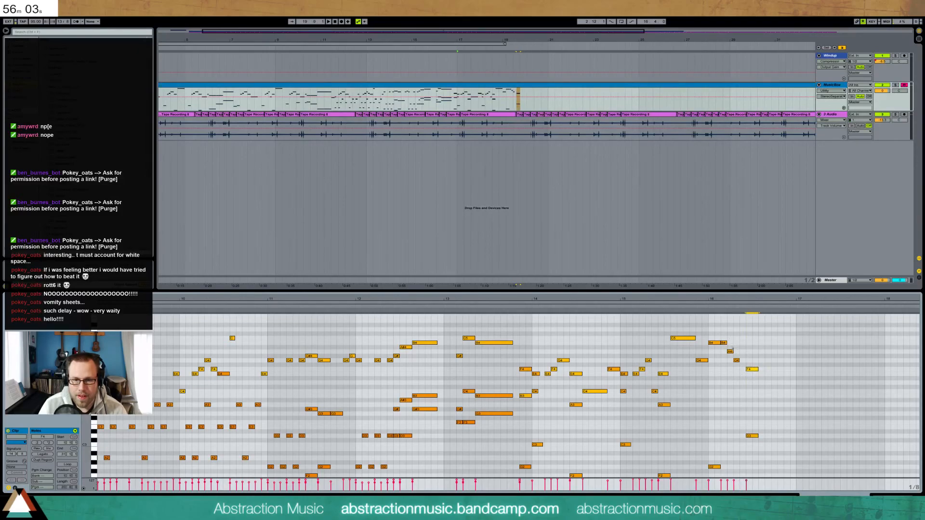
double_click(743, 351)
Raise the final F4 note to B4 and audition the phrase end
click(705, 304)
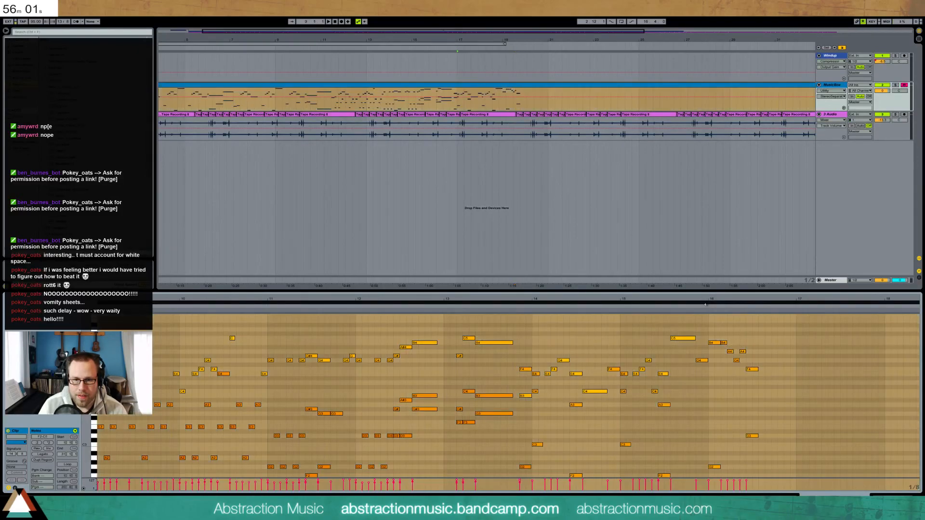
key(space)
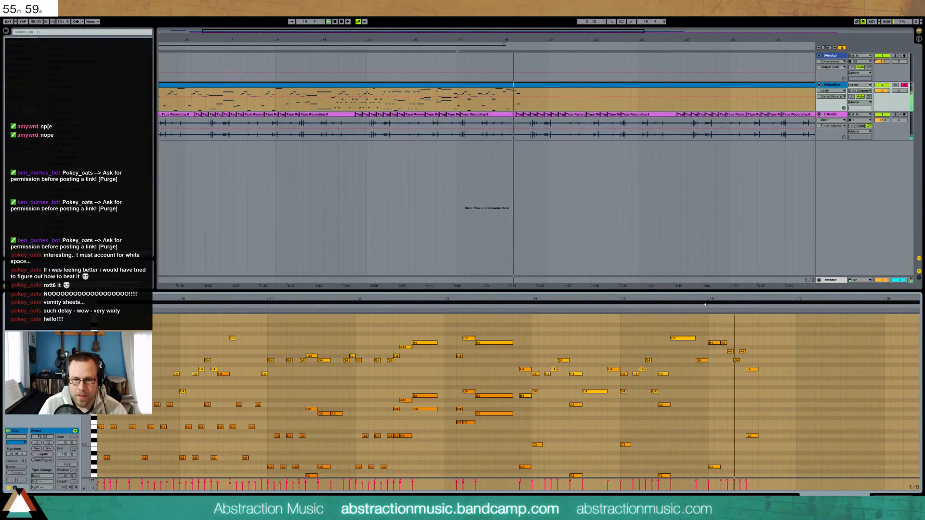
key(space)
click(757, 350)
drag(754, 370, 754, 349)
click(719, 308)
key(space)
Add a D5, a shortened A4 one step later, another A4 and a low A2
double_click(761, 331)
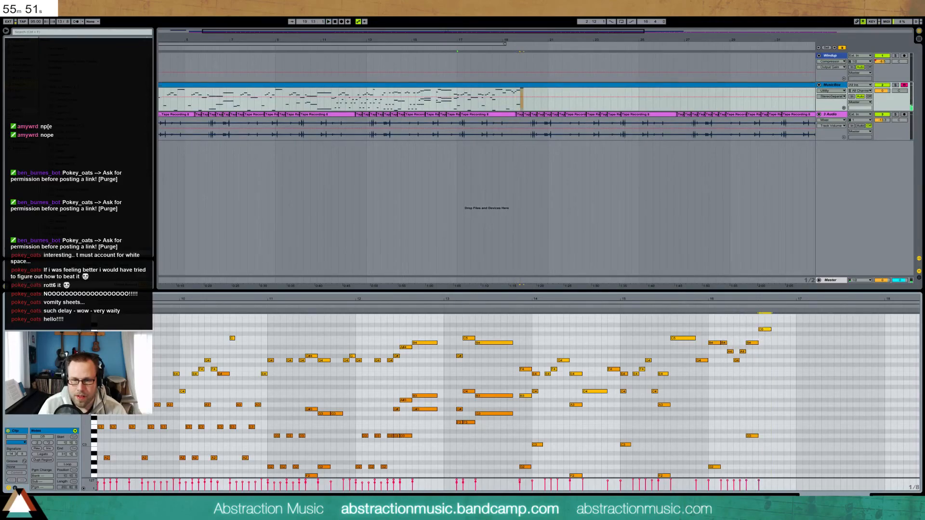
click(746, 308)
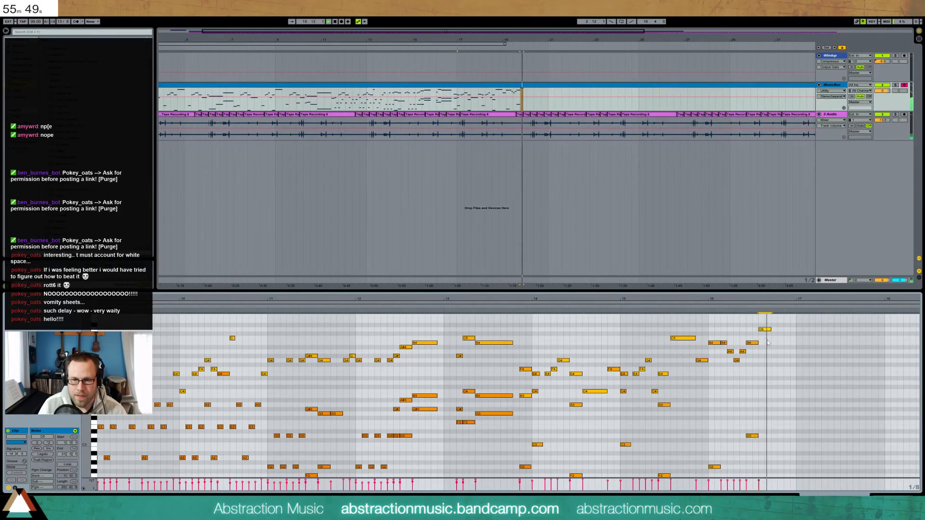
double_click(773, 362)
key(Up)
key(Up)
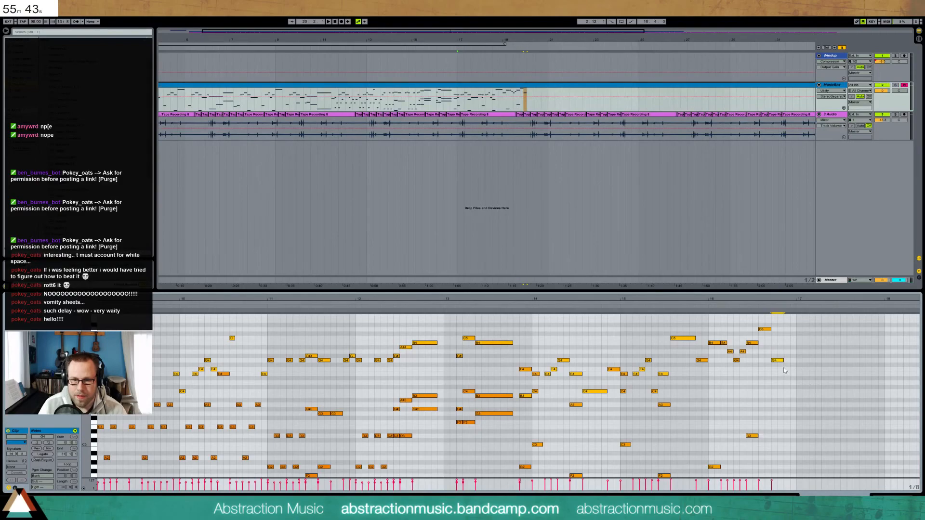
key(Right)
drag(795, 361, 790, 360)
double_click(793, 351)
double_click(798, 458)
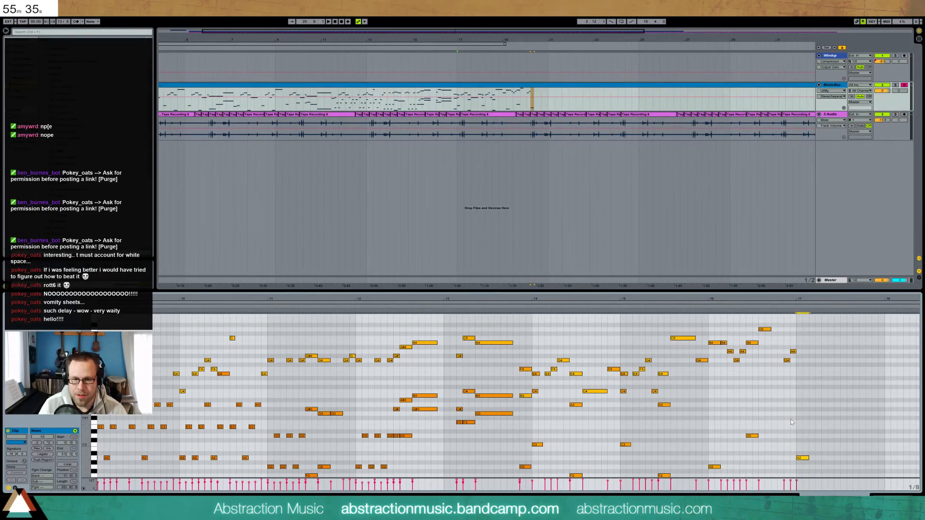
Duplicate the G2 and D3 notes a bar later, raised to A2 and E3
drag(798, 420, 708, 477)
key(ctrl+d)
key(Up)
key(Up)
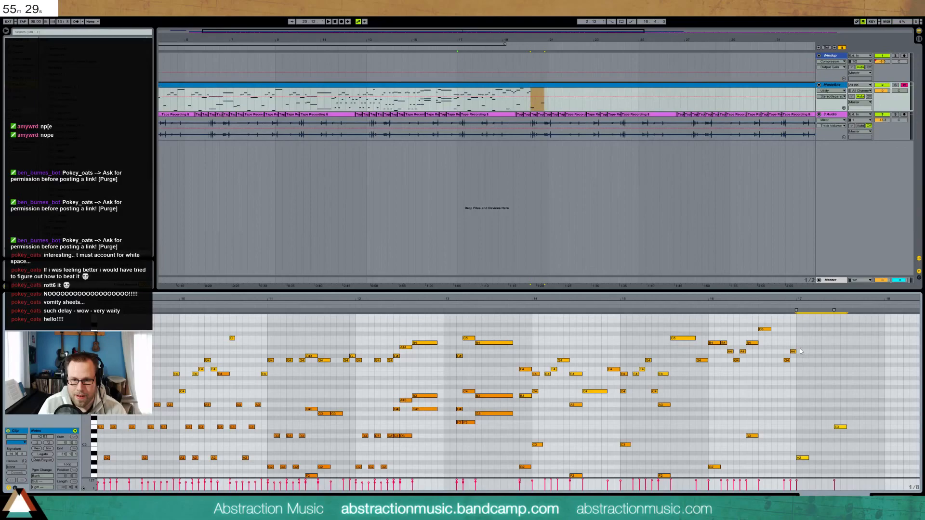
click(784, 312)
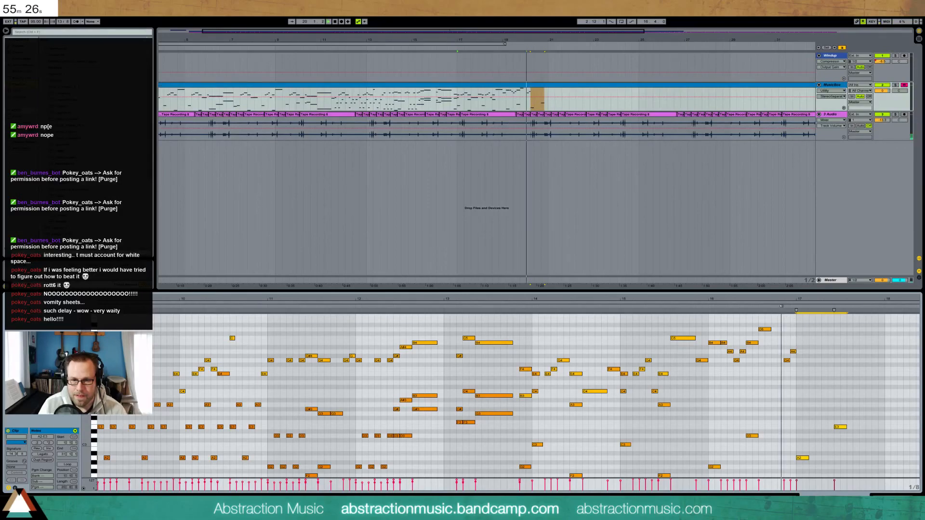
Add a two-step A4 at bar 17 and a B4 beside the existing B4
double_click(798, 352)
drag(799, 352, 807, 353)
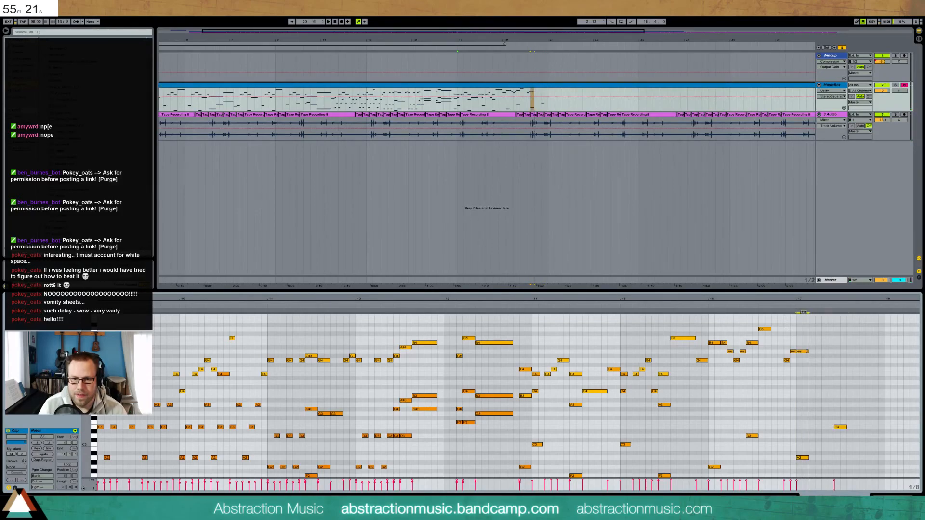
double_click(723, 343)
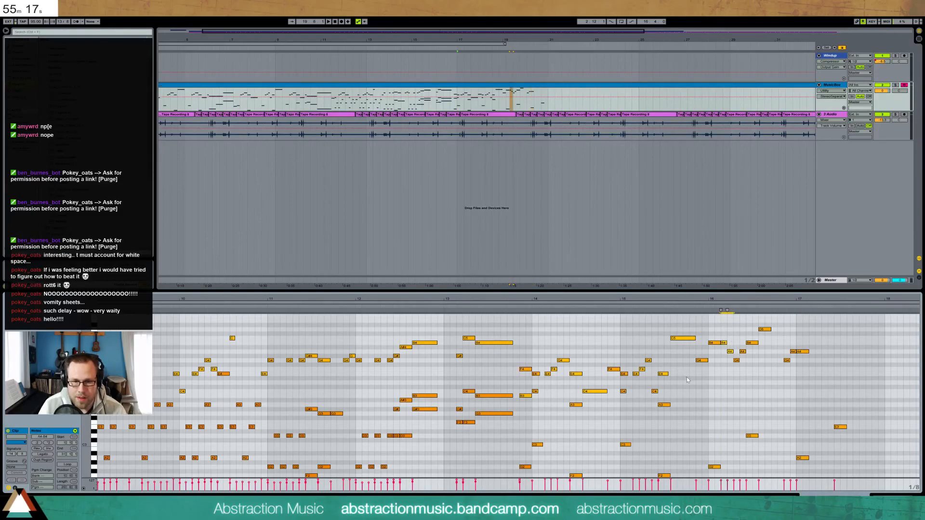
click(720, 309)
key(space)
Drop the new A4 and B4 notes an octave, then raise the A3 back up
click(714, 333)
drag(714, 334, 733, 359)
key(shift+Down)
click(730, 404)
key(shift+Up)
Retune the B3 note to D4 and lengthen the G4 by starting it earlier
click(724, 396)
key(Up)
key(Up)
key(Up)
key(Down)
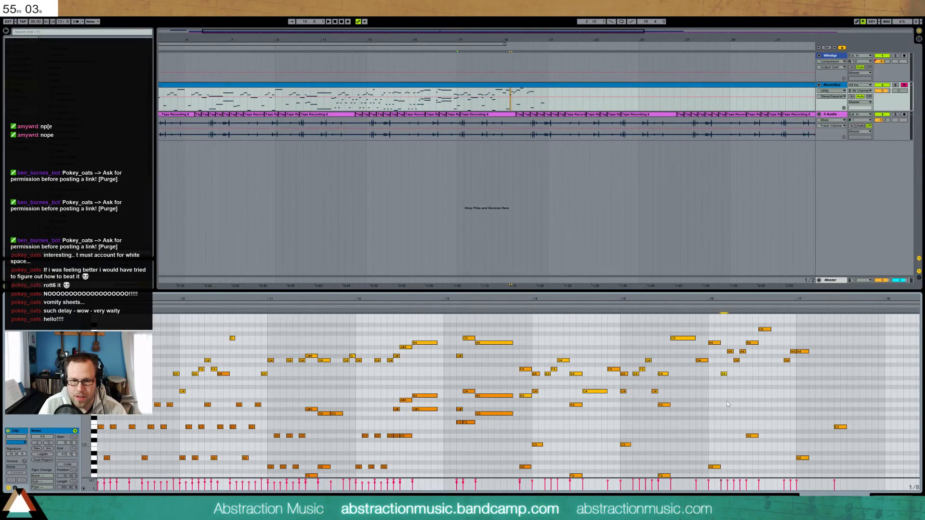
key(Down)
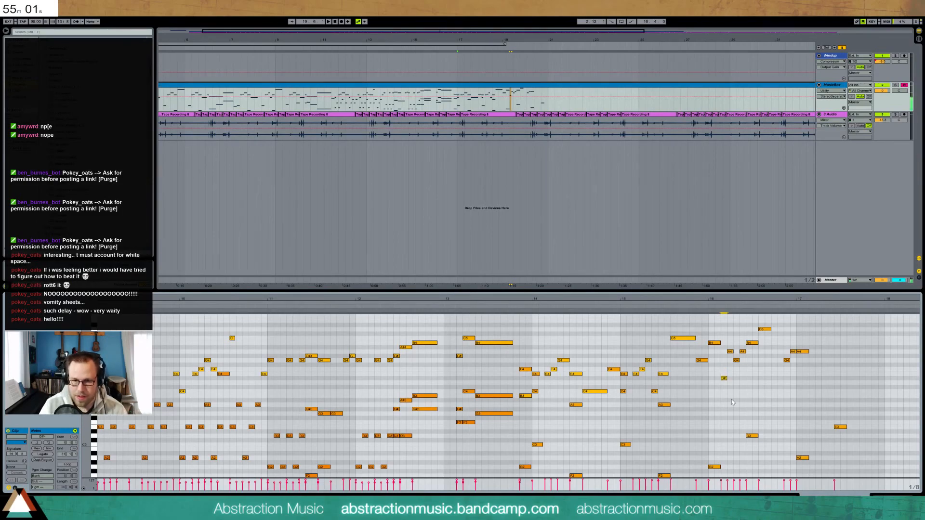
key(Down)
key(space)
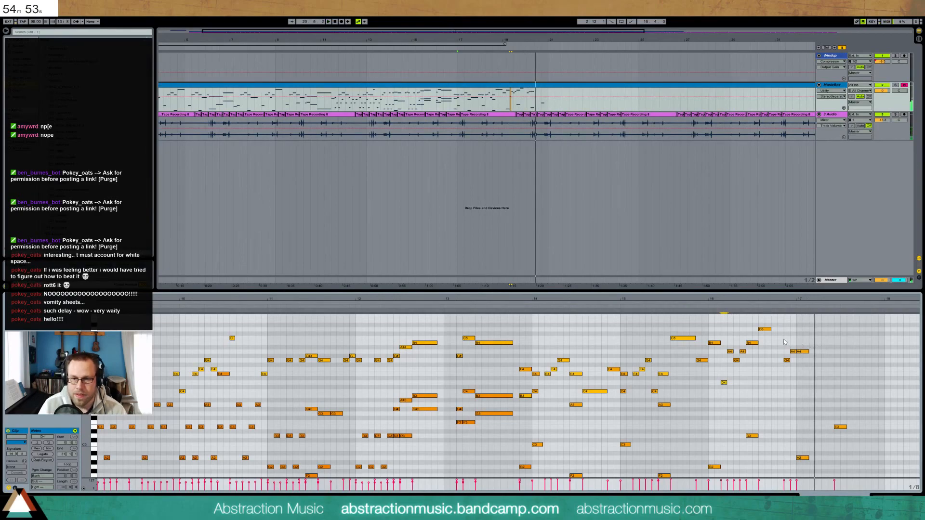
drag(784, 360, 778, 360)
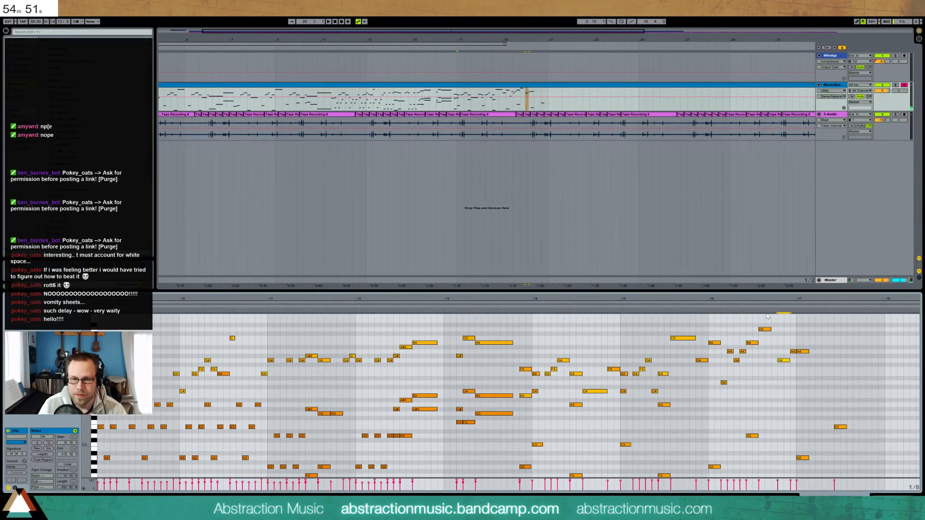
click(755, 308)
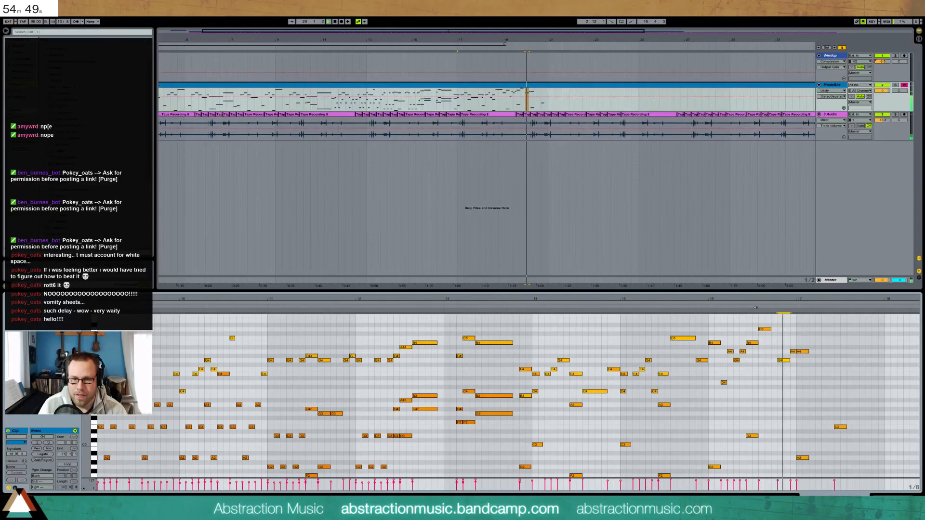
key(space)
Draw the bar 17 figure of A4, C5 and E5 notes over a low G3
double_click(813, 352)
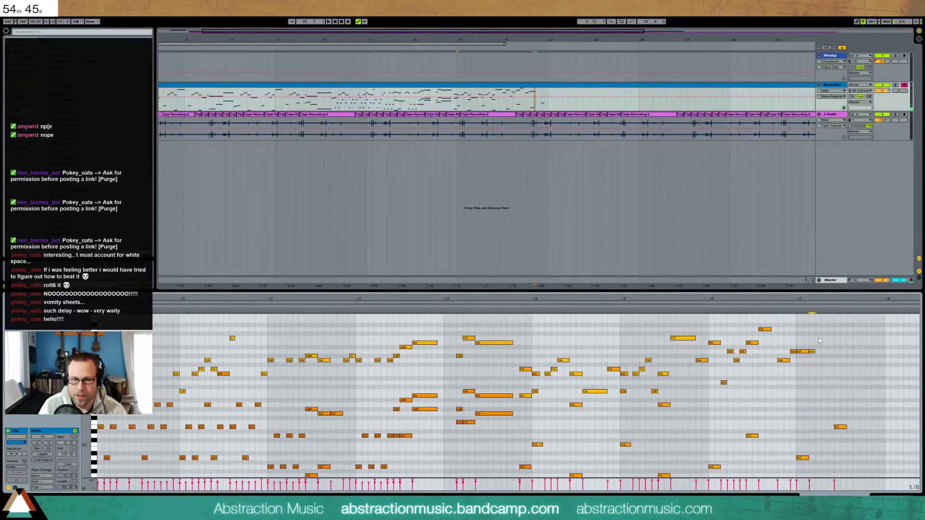
double_click(819, 338)
double_click(825, 321)
double_click(831, 339)
double_click(838, 351)
double_click(849, 352)
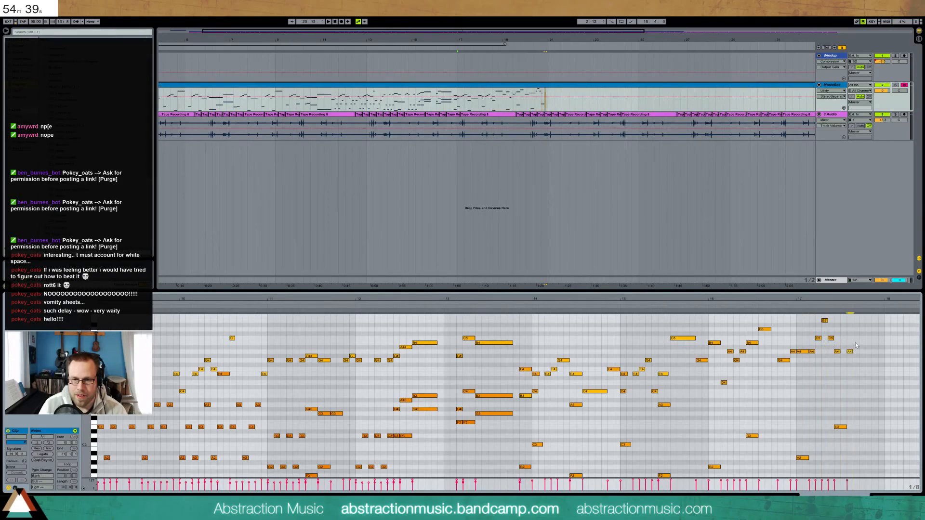
double_click(862, 321)
double_click(856, 338)
double_click(869, 339)
double_click(875, 352)
double_click(875, 414)
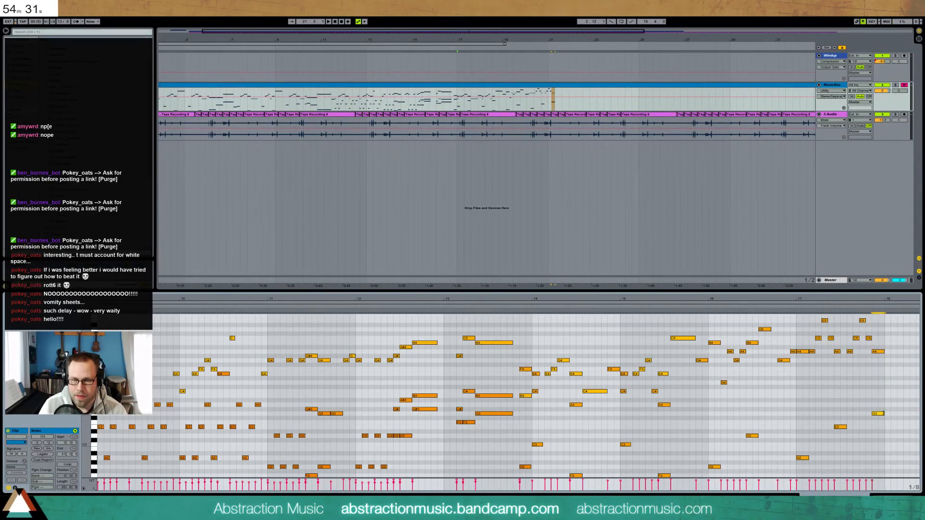
Duplicate all the bar 17 notes into bar 18
drag(798, 318, 886, 485)
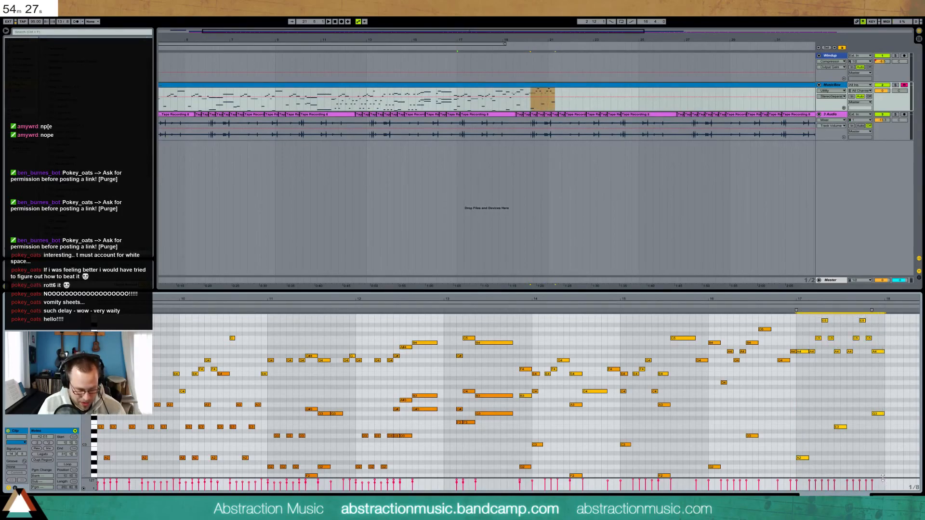
key(ctrl+d)
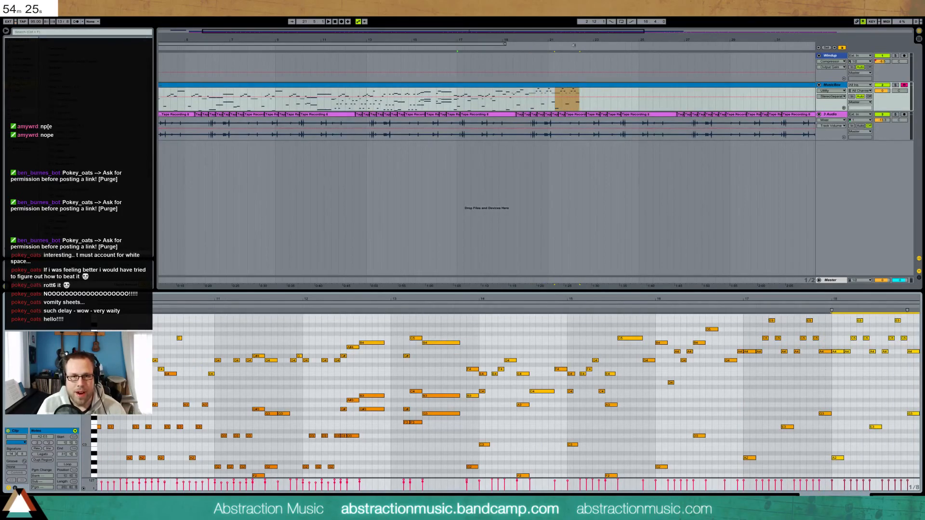
double_click(574, 33)
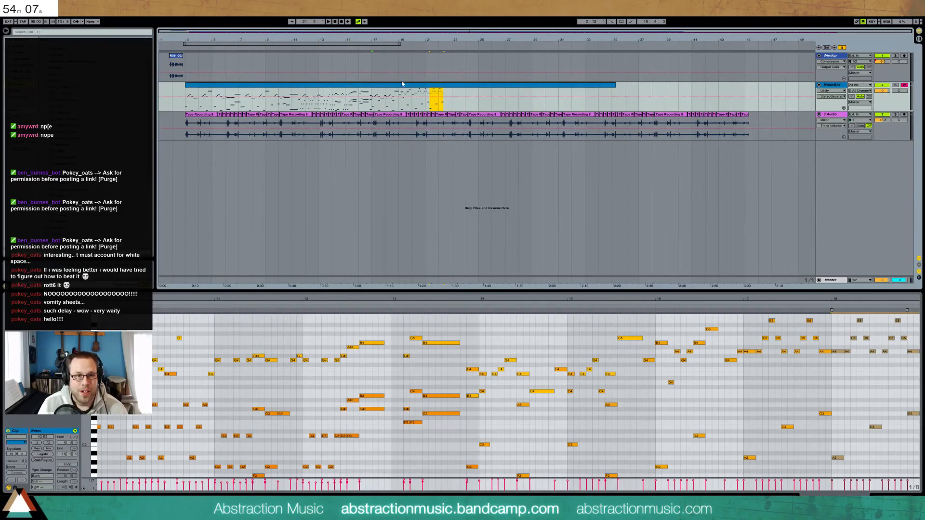
Shorten the G4 before bar 16 and move the F4 slightly earlier, auditioning from bar 14
click(372, 49)
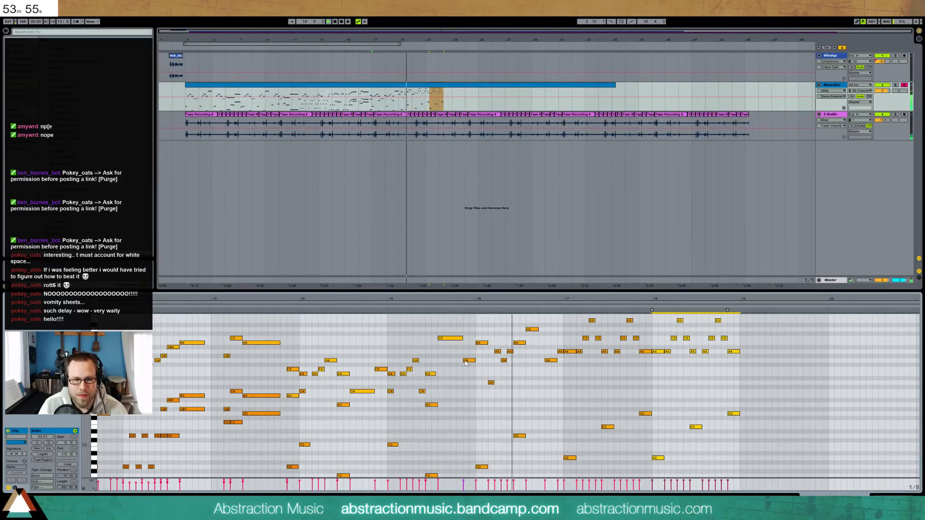
drag(464, 360, 470, 360)
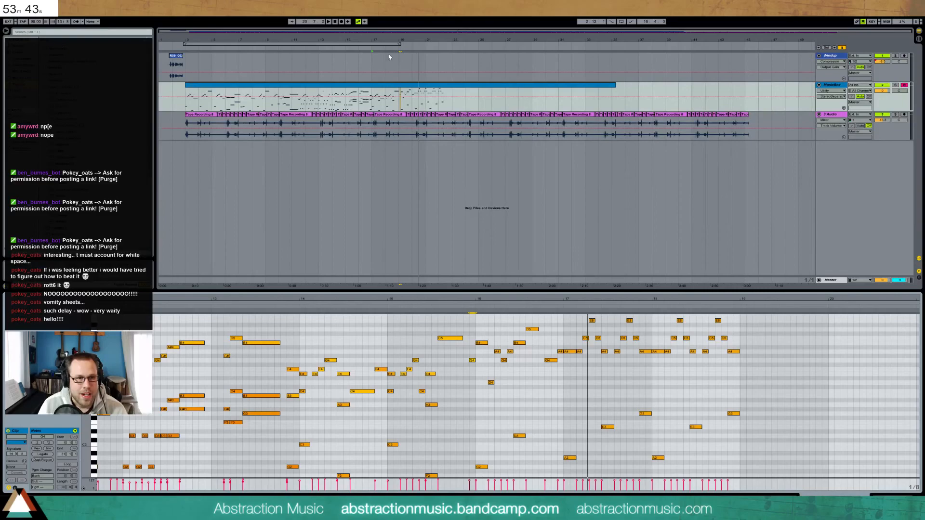
drag(389, 38, 327, 85)
click(300, 314)
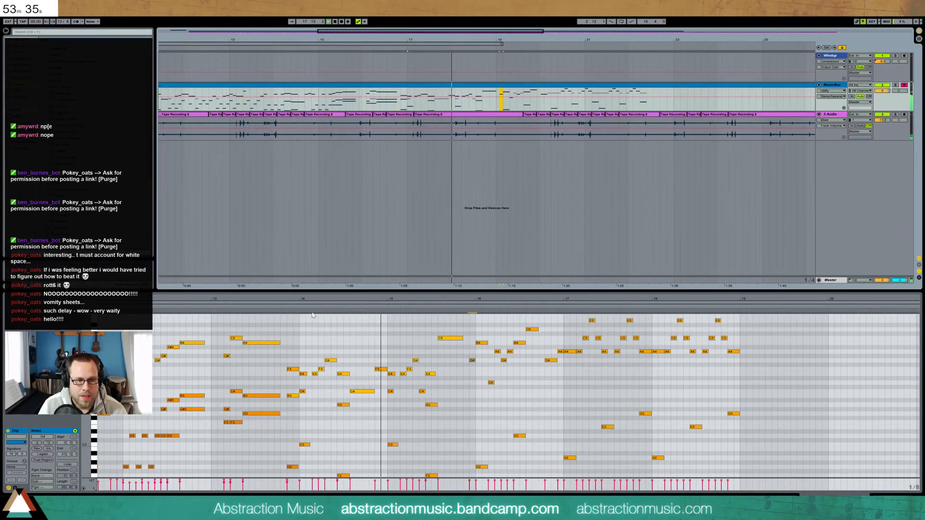
click(300, 308)
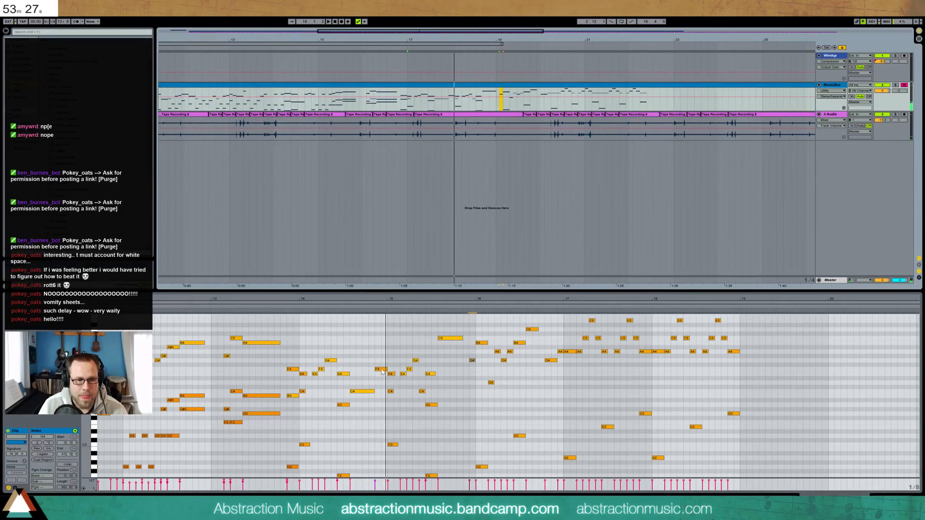
drag(382, 372, 369, 394)
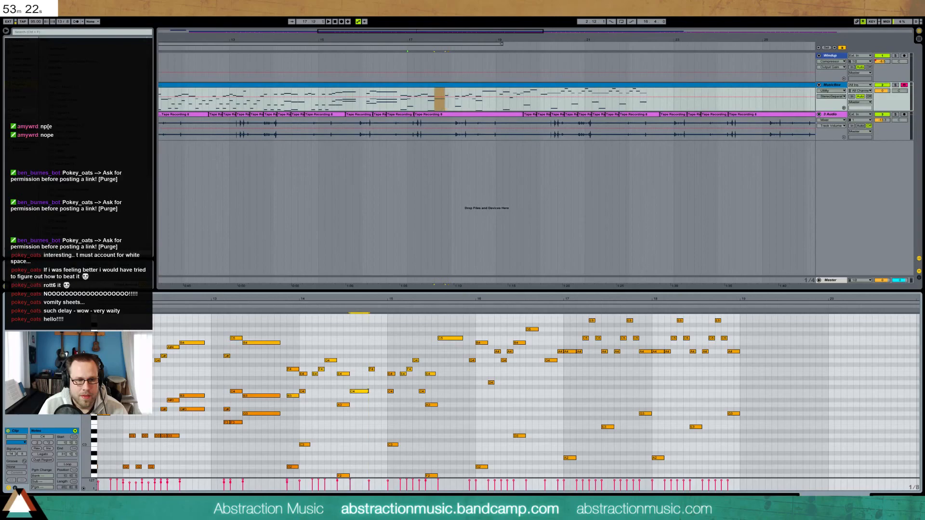
Insert a 12/8 time signature change at bar 17
right_click(408, 50)
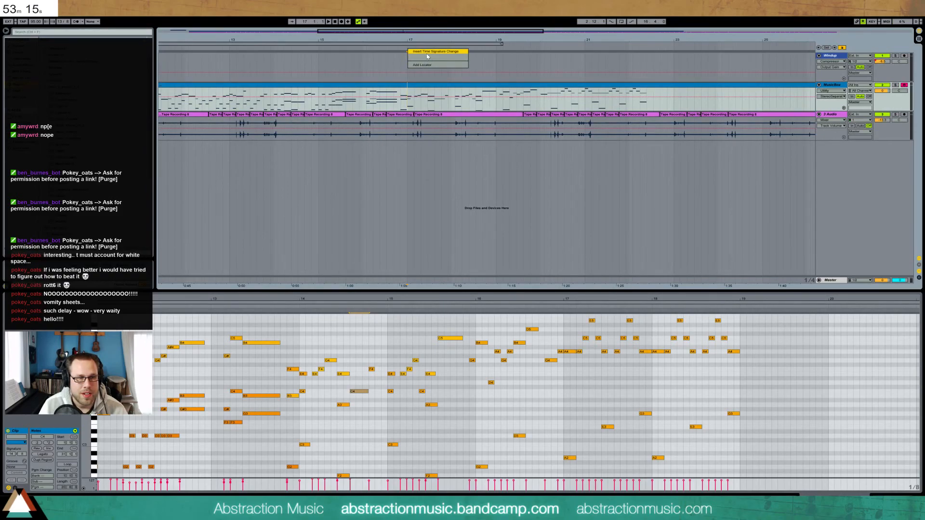
click(427, 56)
text(12 / 8)
key(Return)
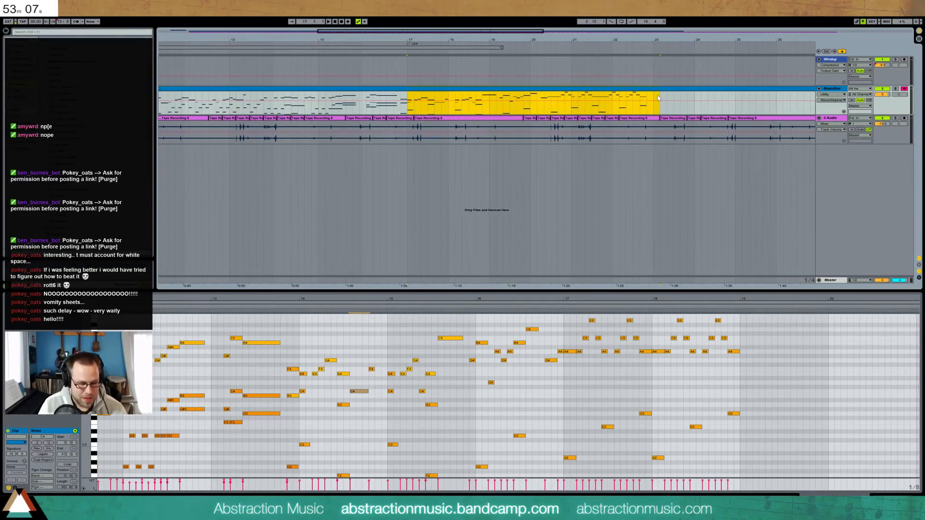
Set the later MusicBox clip's signature numerator to 12
click(632, 87)
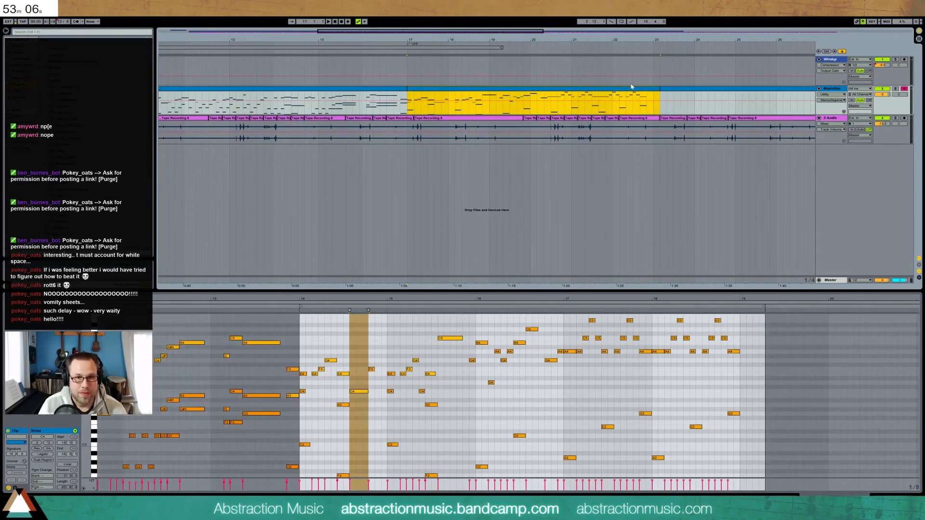
click(11, 455)
text(12)
key(Return)
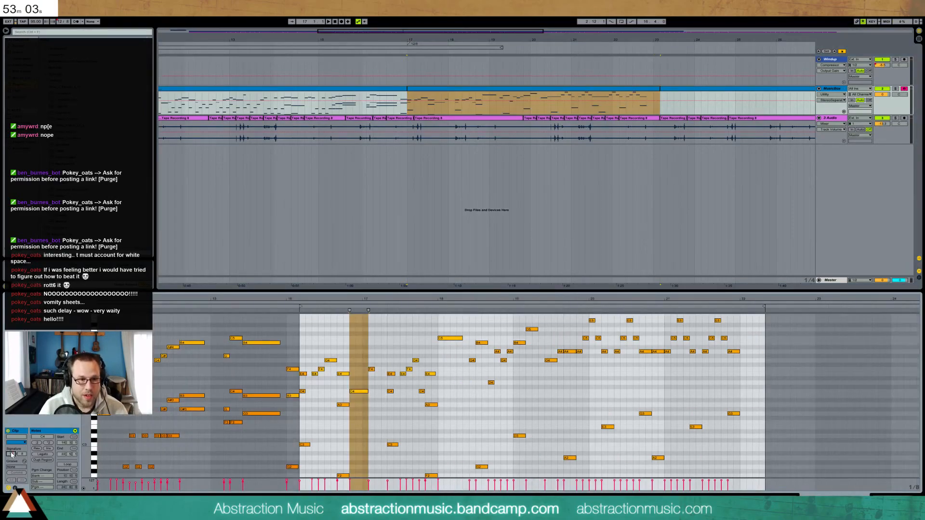
Change the opening time signature to 14/8
click(399, 94)
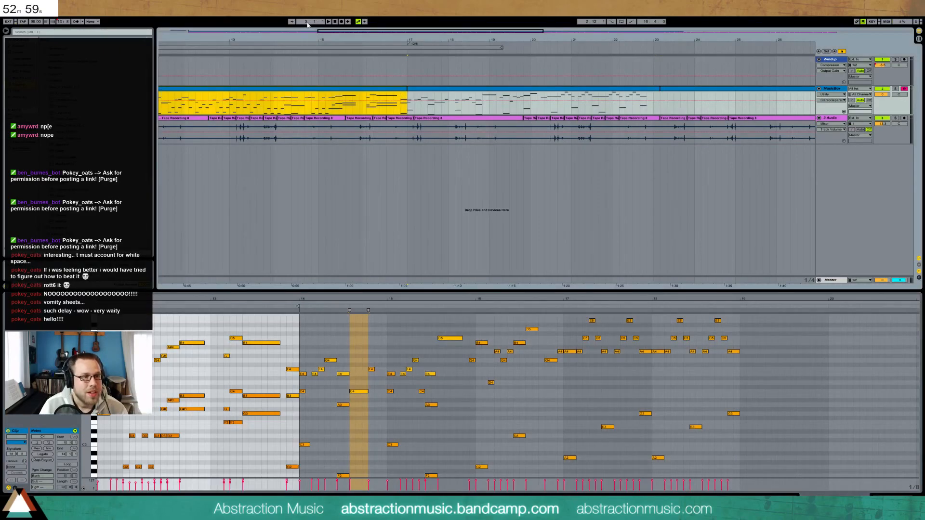
drag(338, 31, 262, 31)
drag(266, 30, 266, 32)
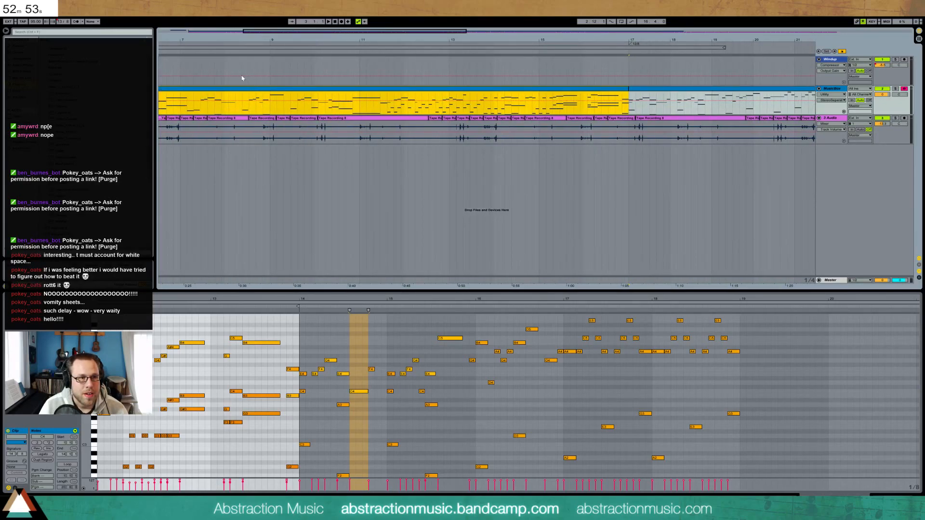
click(96, 34)
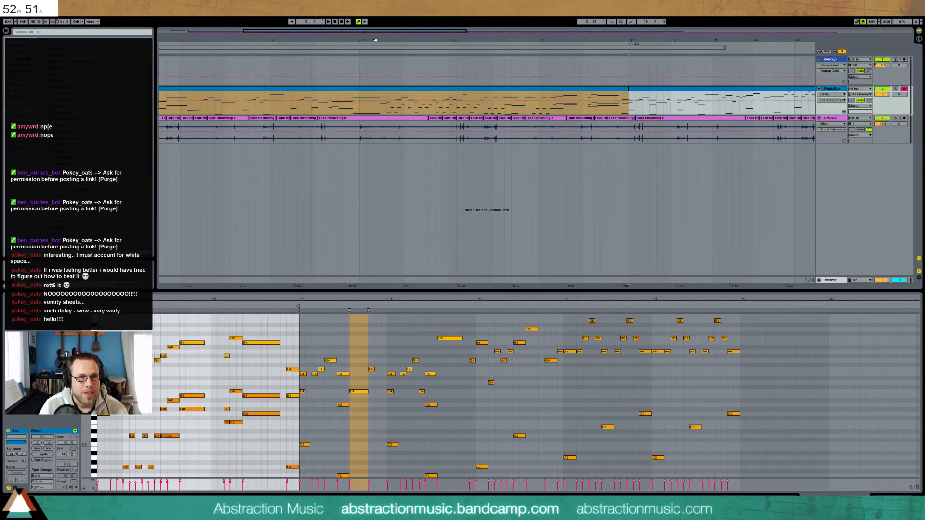
drag(344, 31, 330, 32)
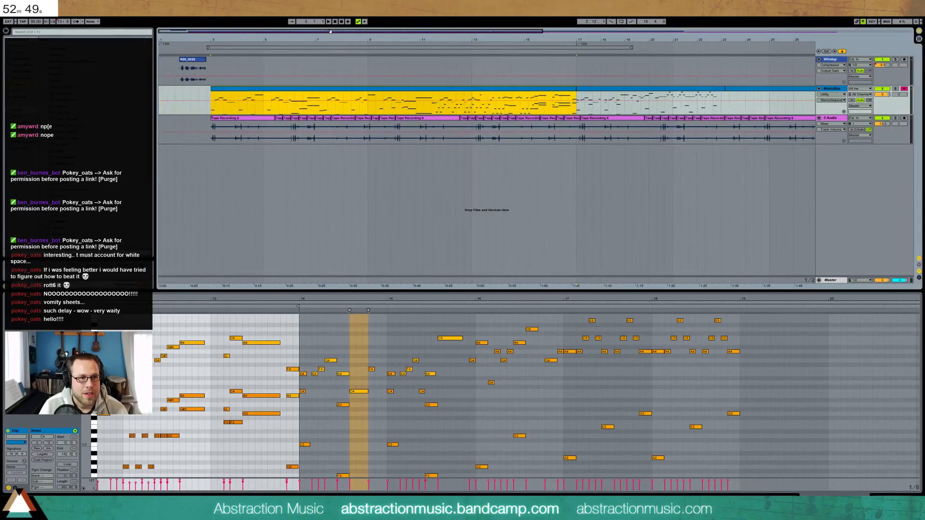
right_click(164, 44)
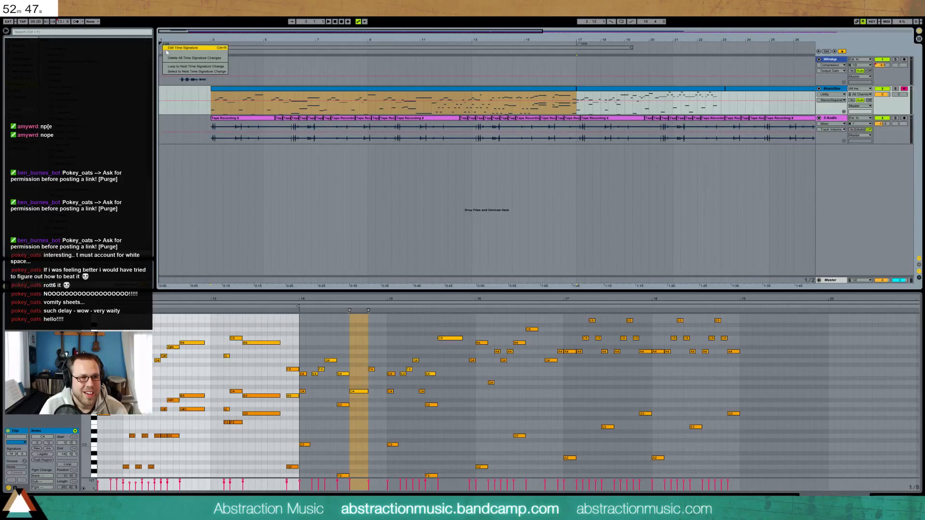
click(170, 49)
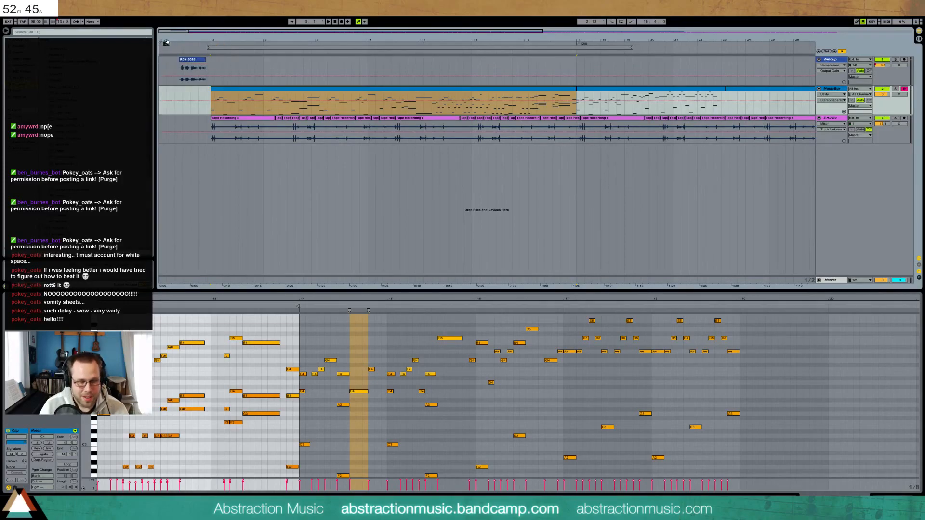
text(14/8)
key(Return)
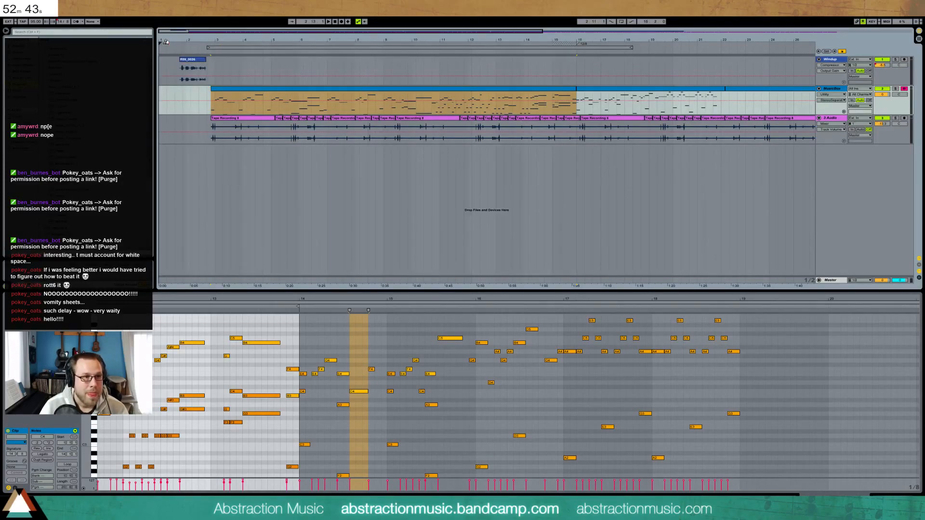
Delete the third MusicBox clip, then extend the bar-16 clip and shift it later
click(589, 91)
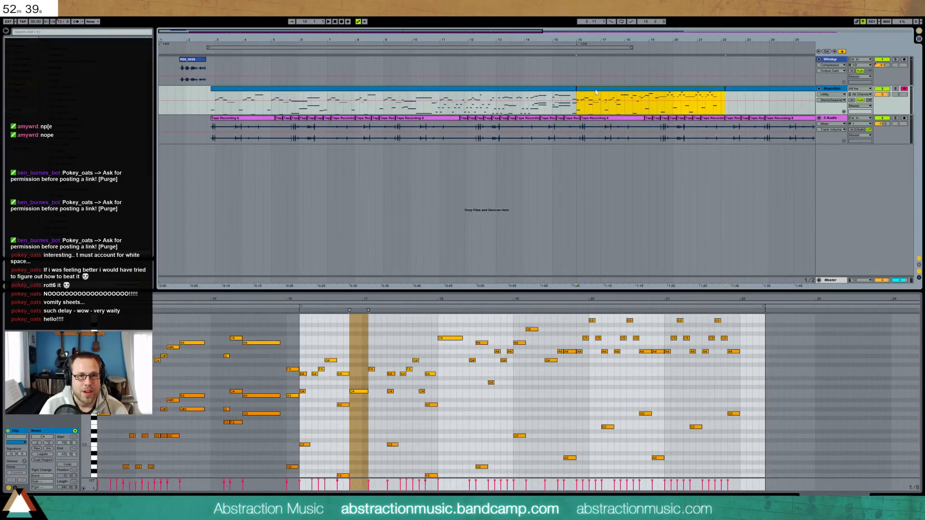
click(731, 89)
key(Delete)
drag(724, 89, 900, 89)
drag(624, 89, 681, 89)
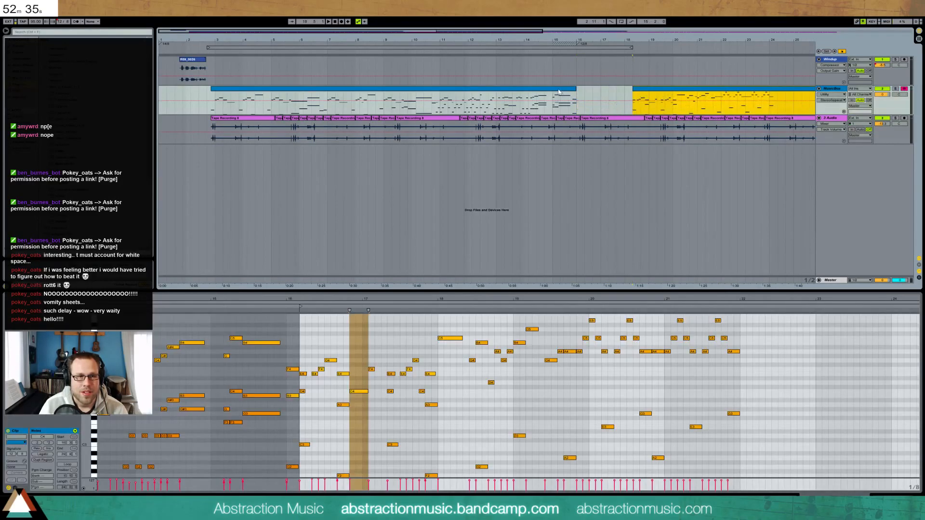
click(283, 90)
drag(190, 38, 191, 87)
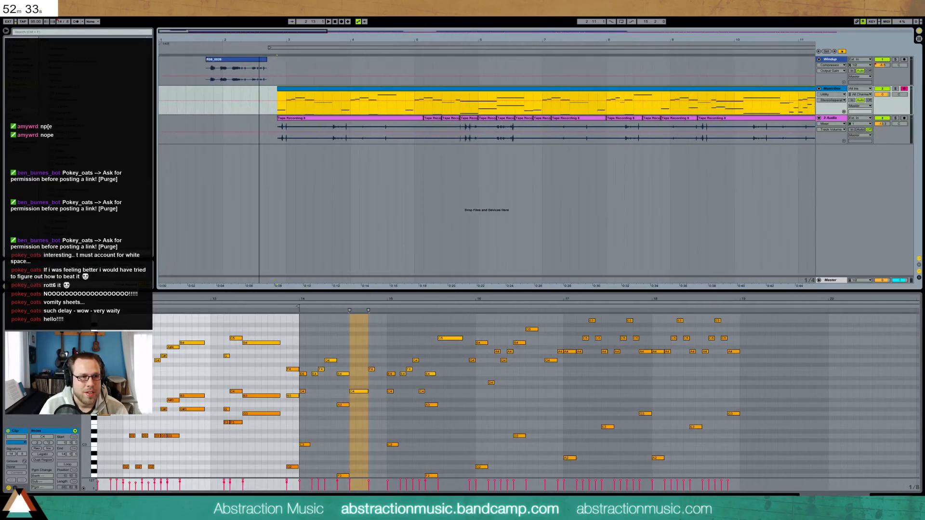
shift+click(293, 117)
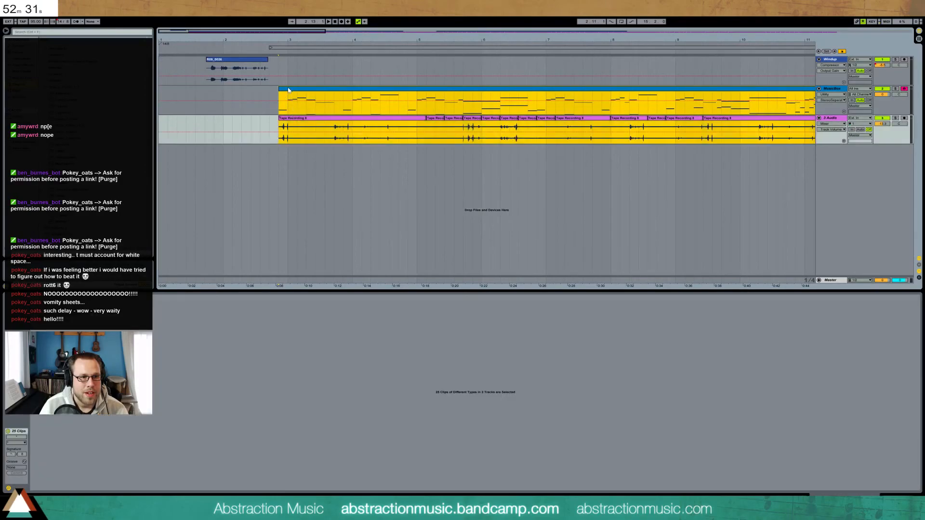
Nudge the early clips later, move the 12/8 marker, and start the later MusicBox clip there
drag(291, 90, 295, 92)
drag(245, 60, 24, 12)
drag(158, 26, 3, 60)
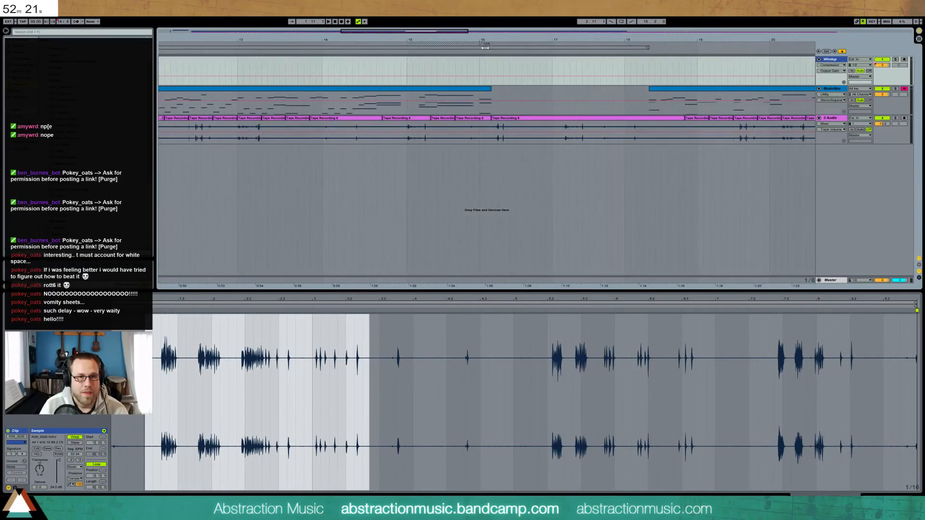
mouse_move(483, 45)
mouse_down()
mouse_move(522, 44)
mouse_move(495, 44)
mouse_up()
drag(662, 89, 505, 95)
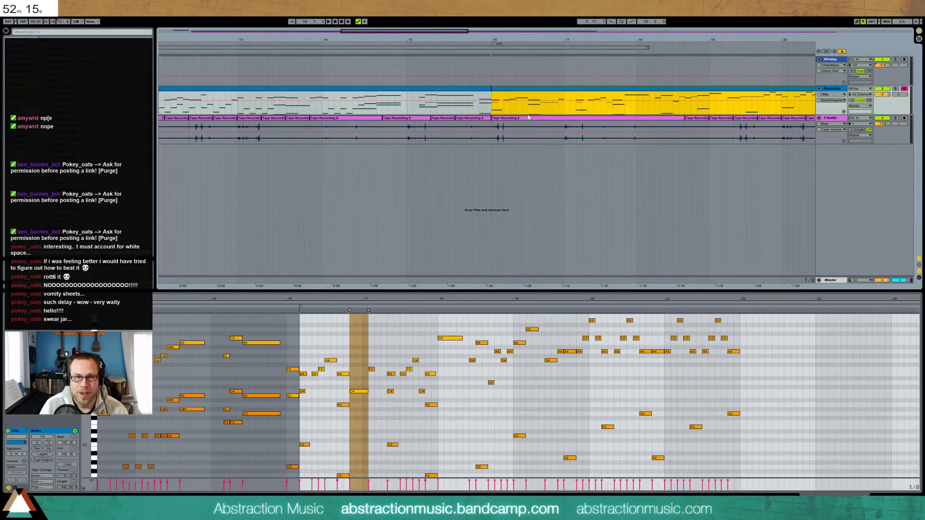
Reset the later MusicBox clip's start marker to 1.1.1 and play it back
click(359, 325)
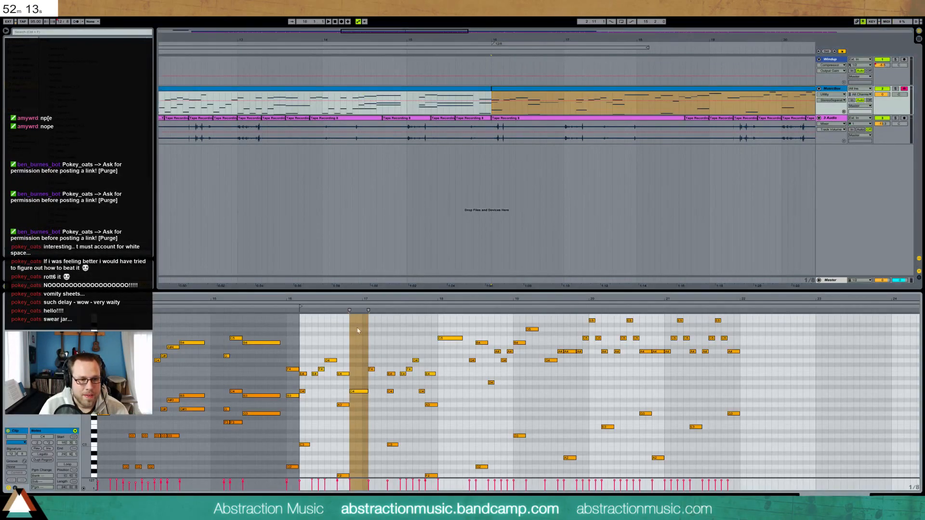
right_click(301, 307)
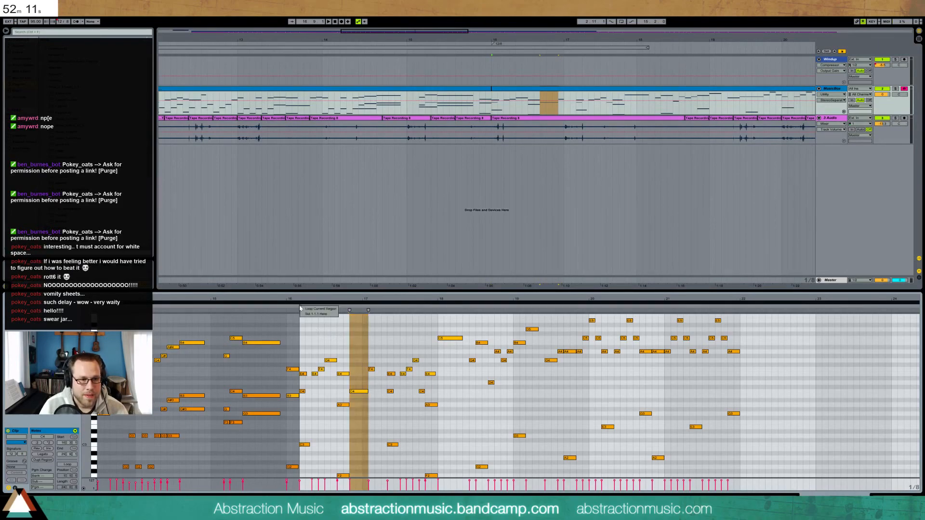
click(308, 314)
key(space)
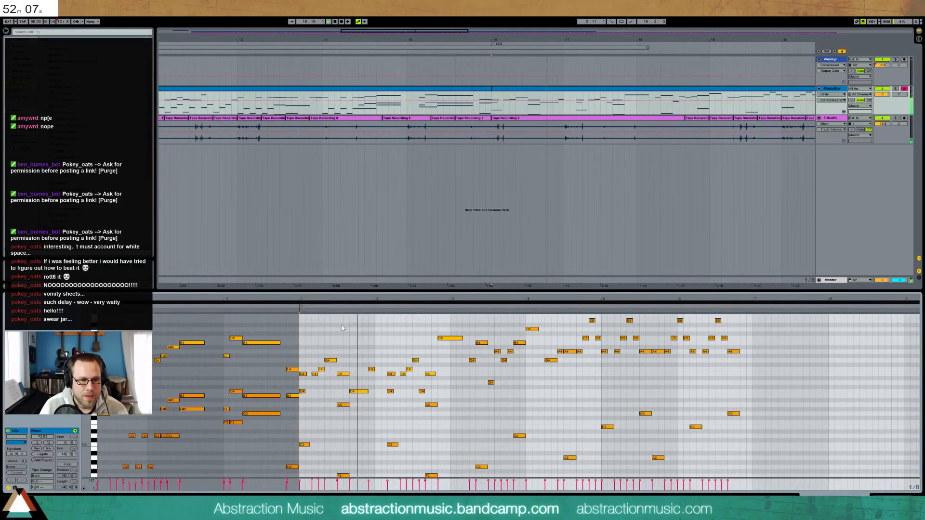
Shift the notes from bar 2 to about bar 6 two steps earlier and audition
scroll(394, 364, down, 2)
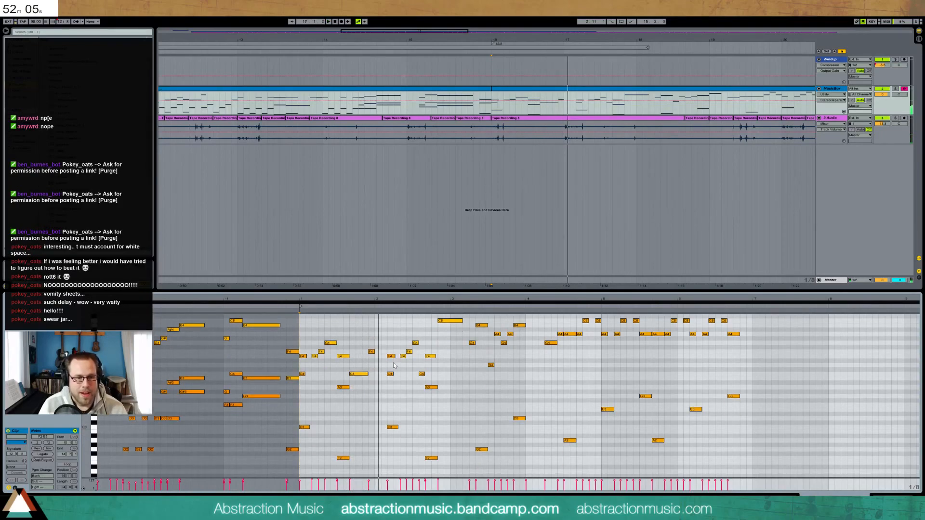
drag(86, 385, 79, 397)
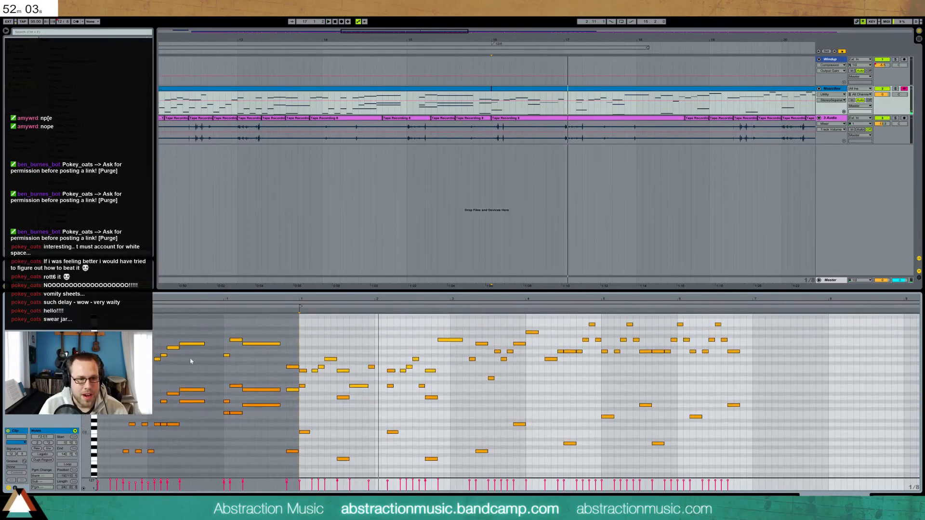
drag(390, 328, 763, 455)
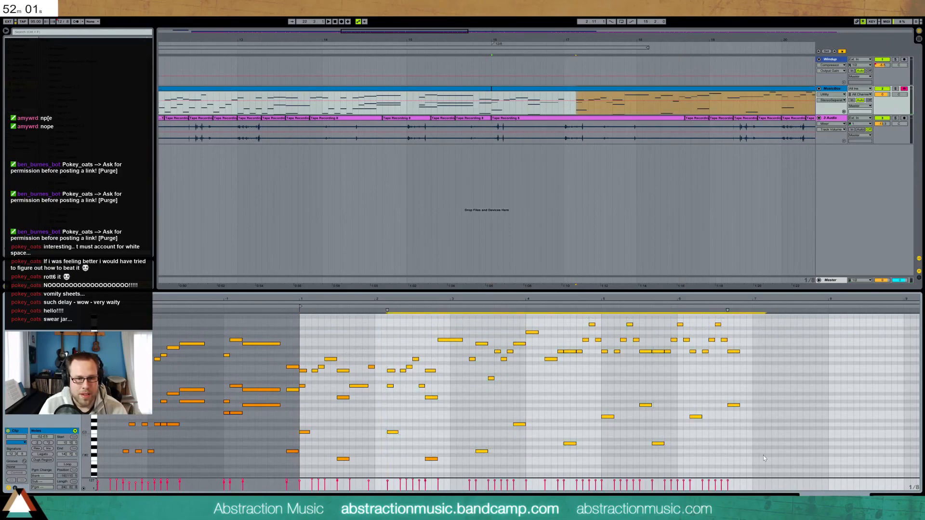
key(Left)
key(Left)
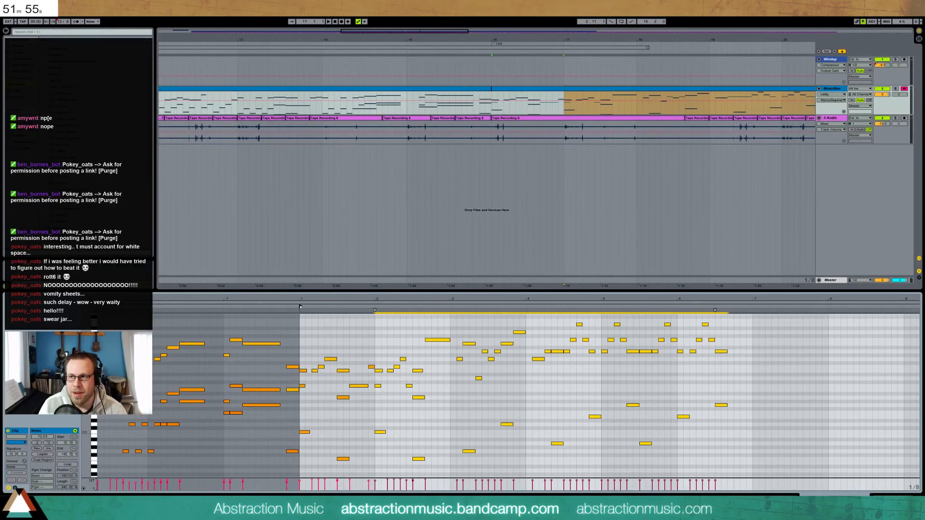
key(space)
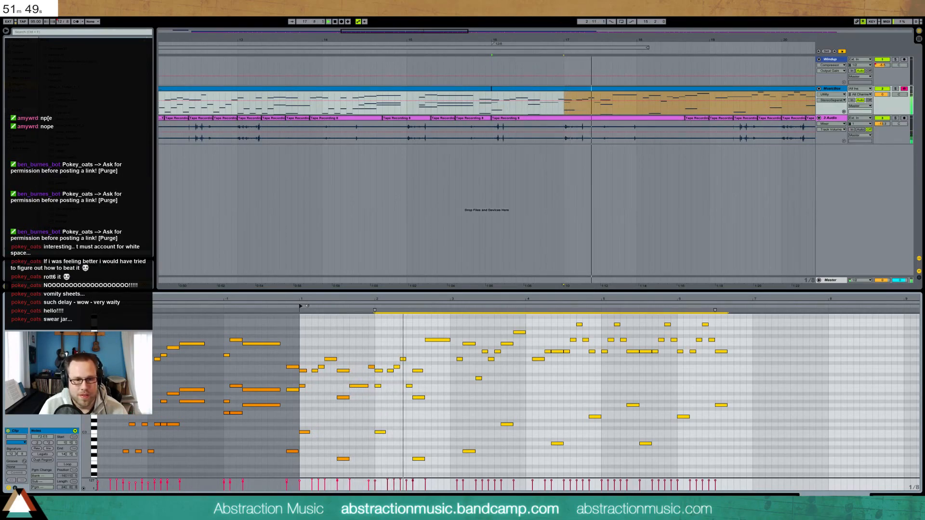
scroll(456, 352, up, 2)
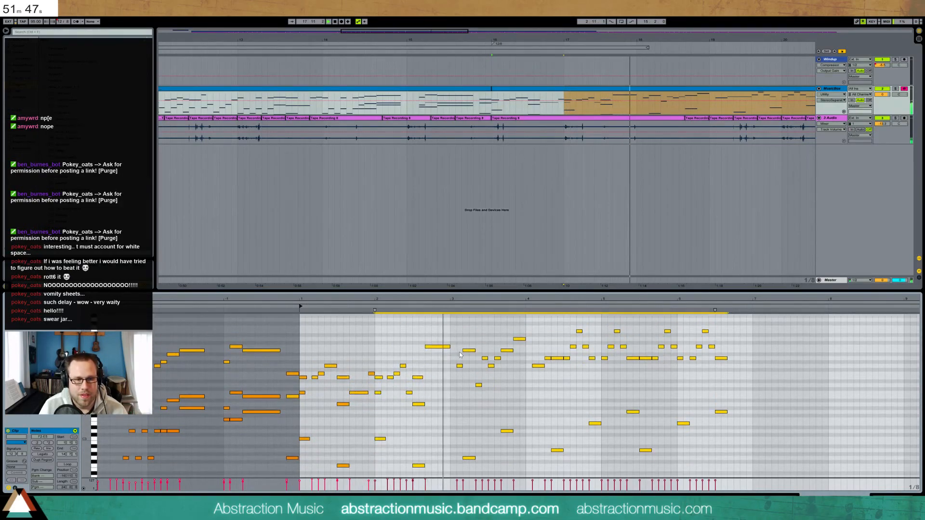
key(space)
Move the notes from bar 3 onward two steps earlier and shorten one note
drag(463, 323, 734, 474)
key(Left)
key(Left)
click(465, 374)
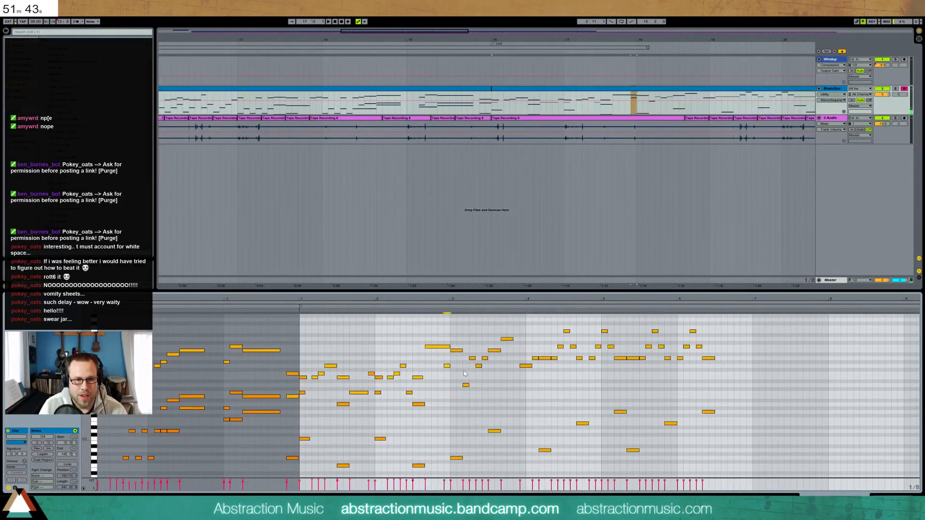
drag(450, 346, 444, 347)
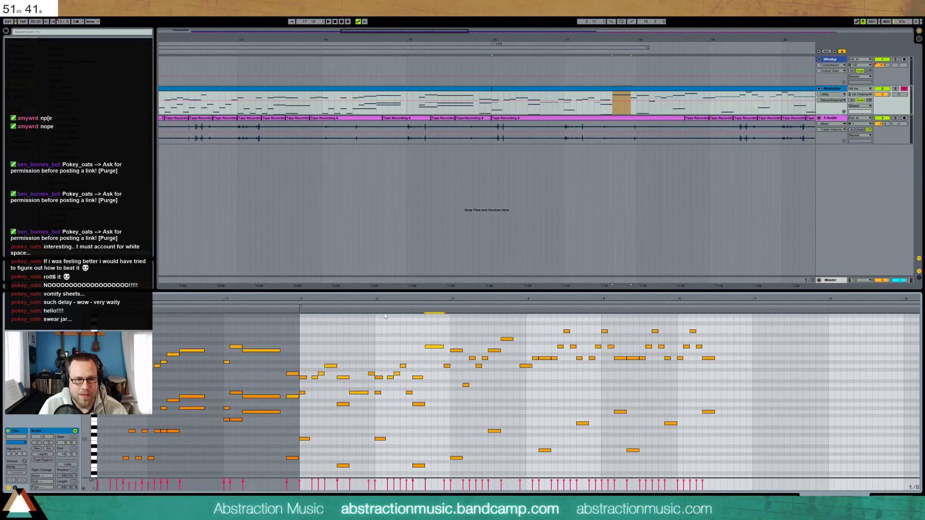
click(371, 308)
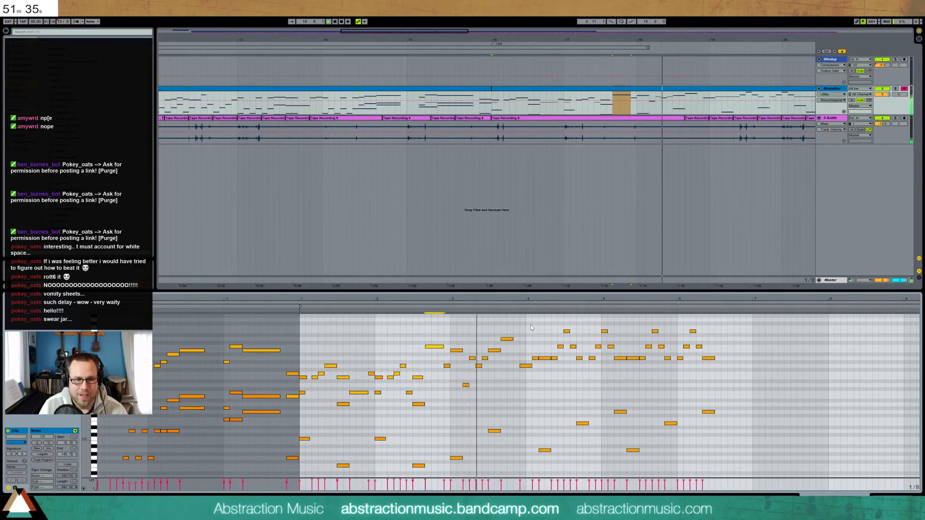
Nudge a note one step earlier and delete the short note following it
key(space)
click(529, 366)
key(Left)
key(Left)
key(Right)
click(536, 358)
key(Delete)
Pull the bar 4–6 notes two steps earlier and fine-tune the two notes near bar 4.5
drag(542, 323, 762, 467)
key(Left)
key(Left)
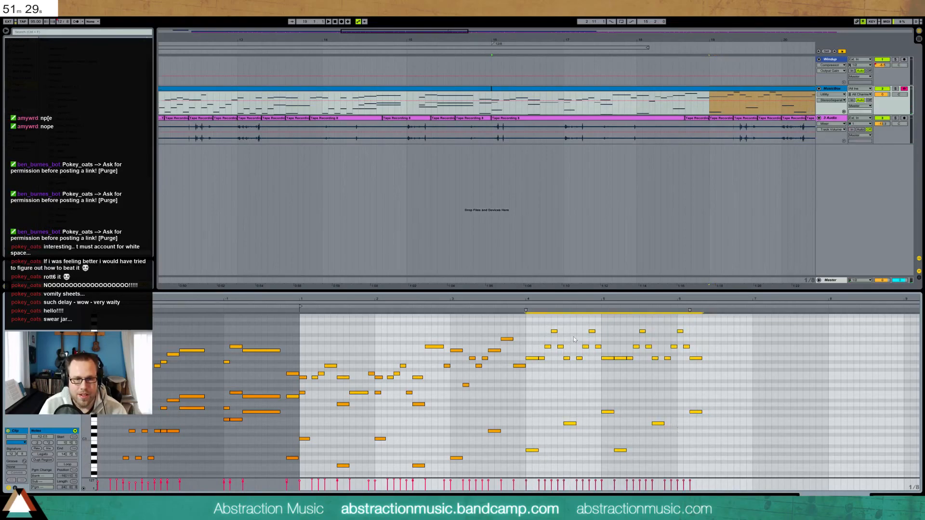
drag(564, 393, 614, 426)
key(Left)
key(Left)
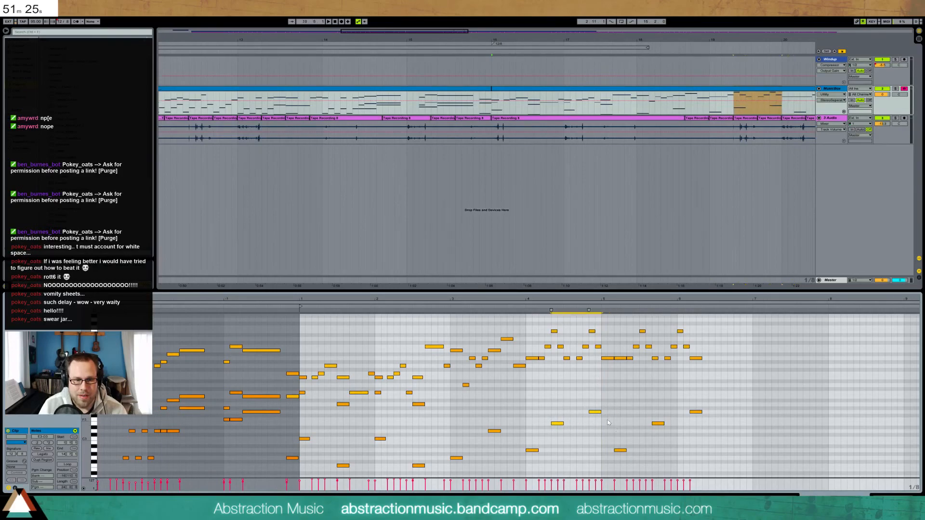
click(600, 411)
key(Left)
key(Left)
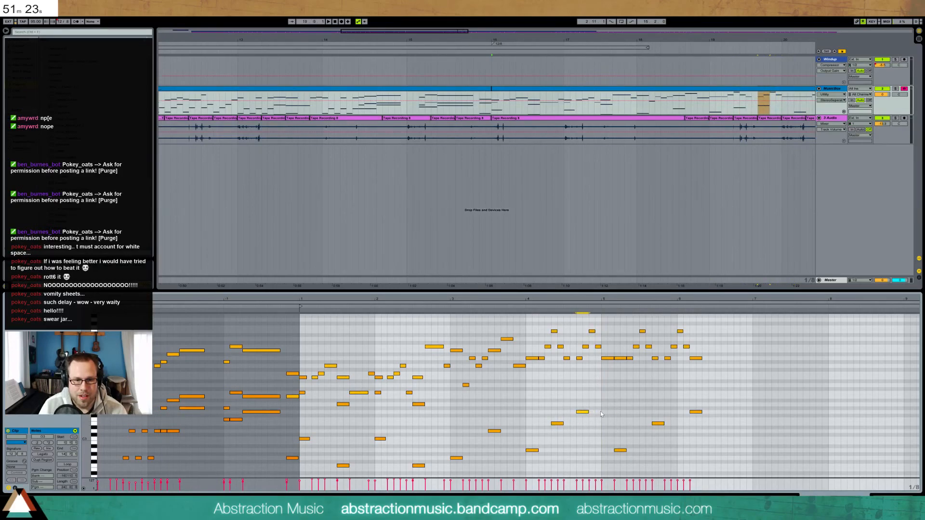
click(562, 424)
key(Left)
key(Right)
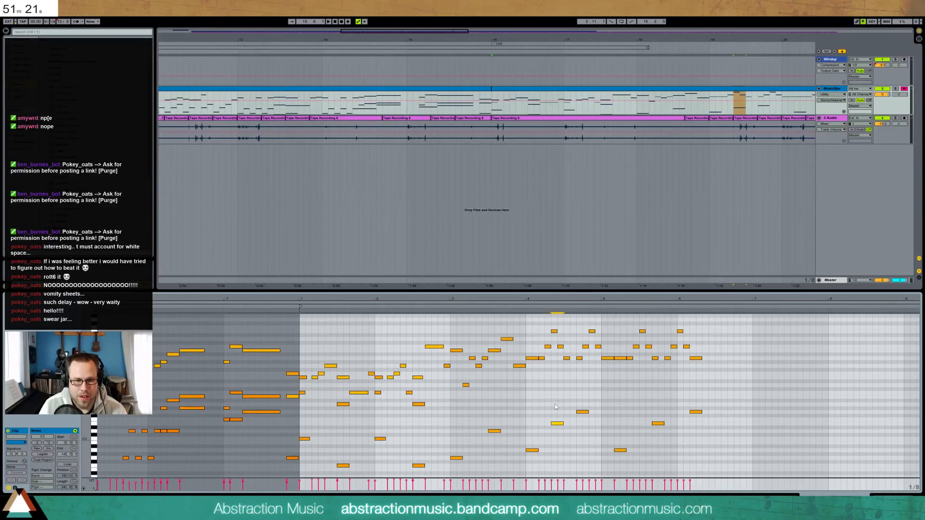
Shorten the note near bar 4.5 to half length and audition from bar 4
drag(525, 428, 566, 430)
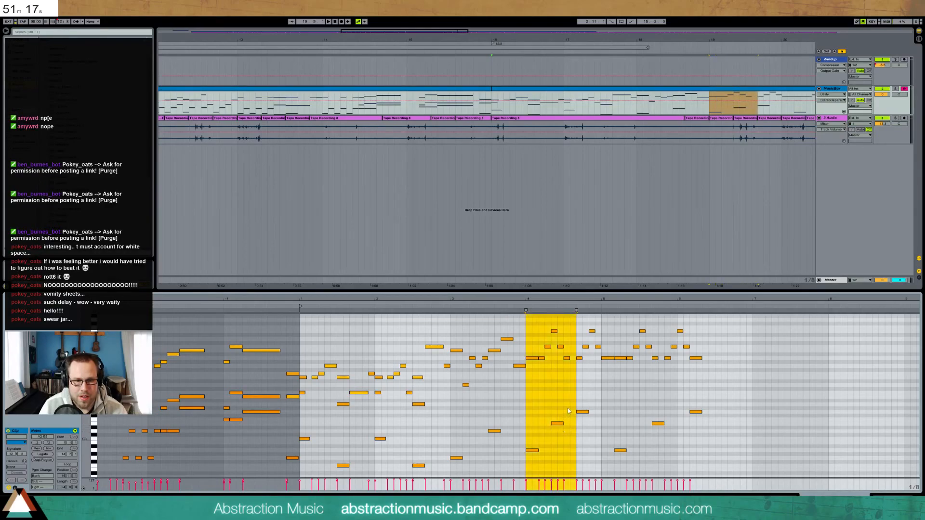
click(569, 411)
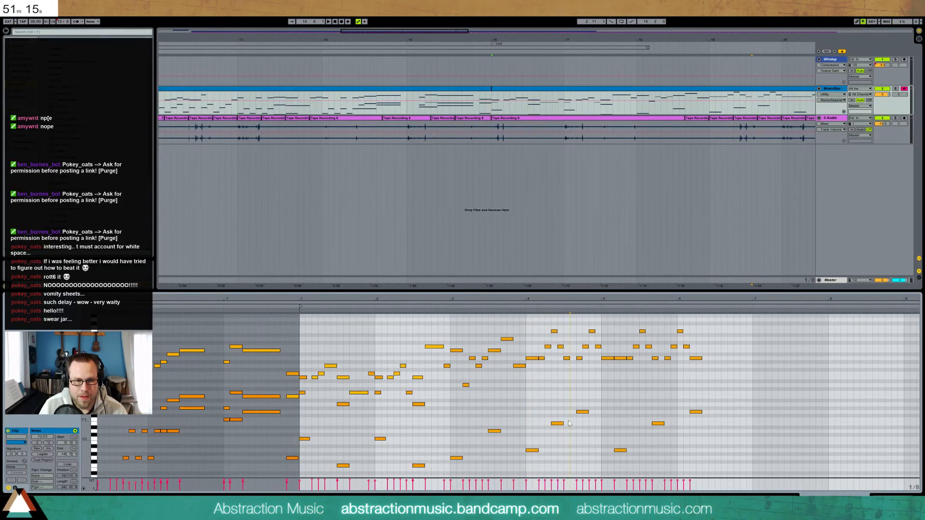
drag(563, 424, 581, 414)
click(525, 307)
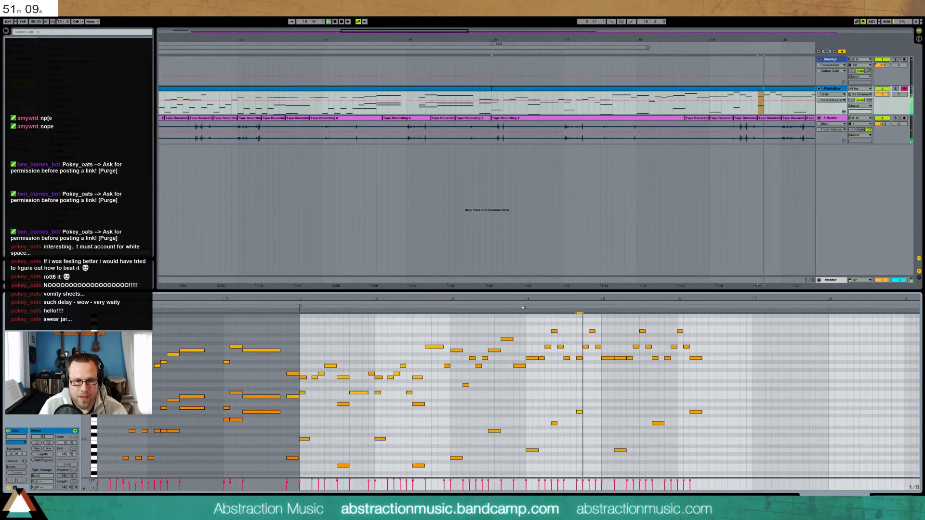
key(space)
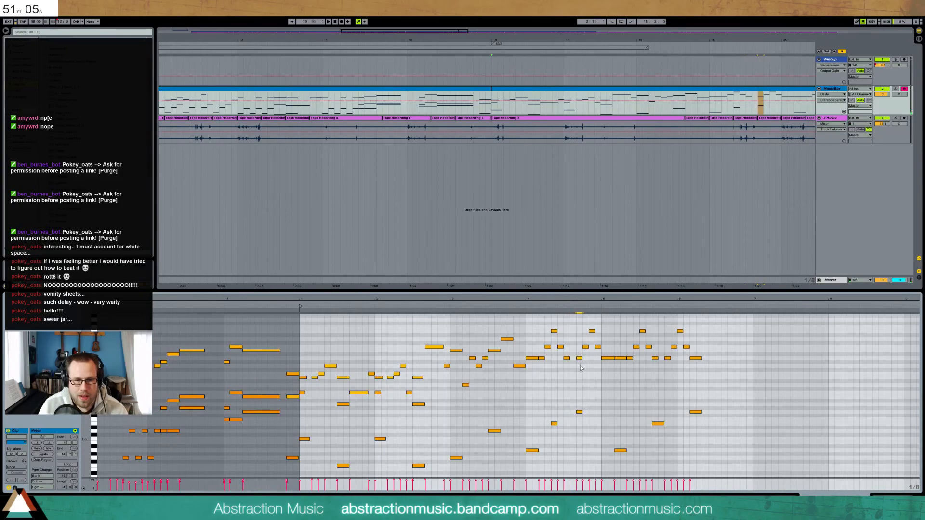
Move a note one step earlier and five semitones lower, and add an A4 to the ending chord
key(Left)
key(Down)
key(Down)
key(Down)
key(Down)
key(Down)
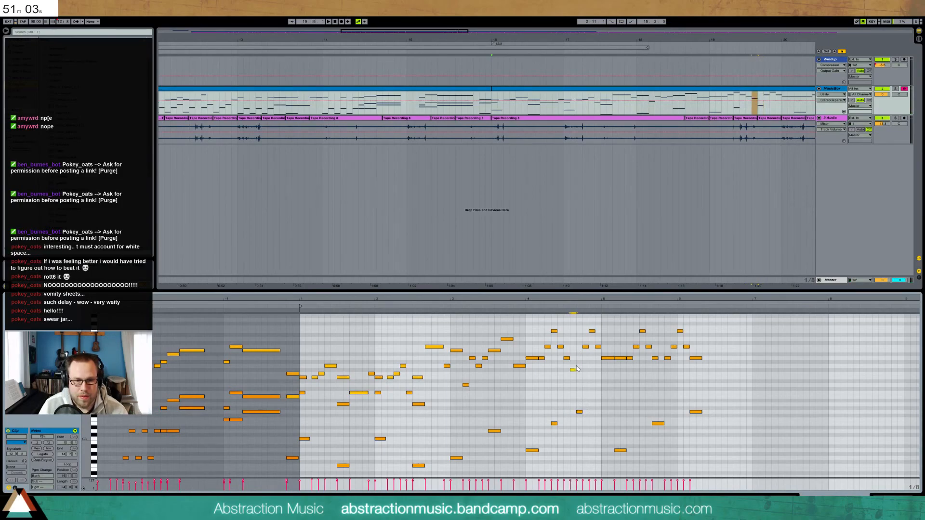
double_click(579, 360)
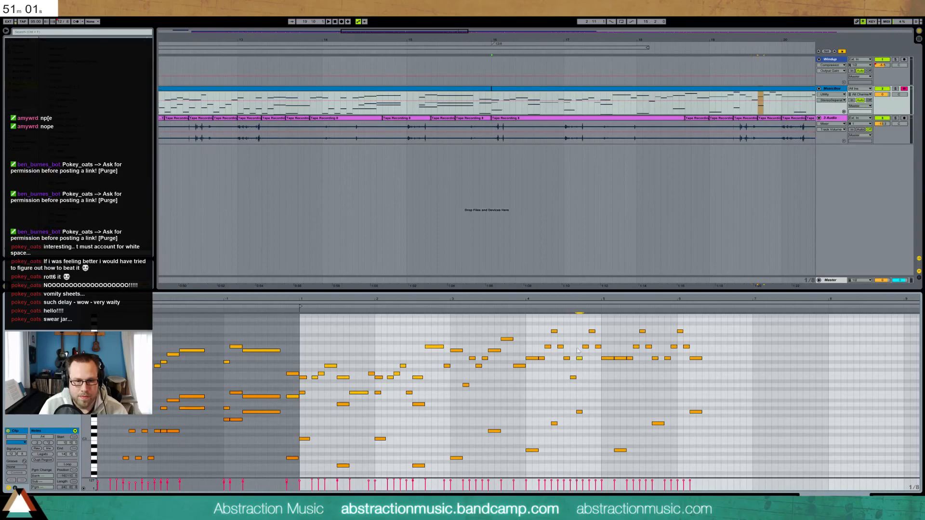
key(space)
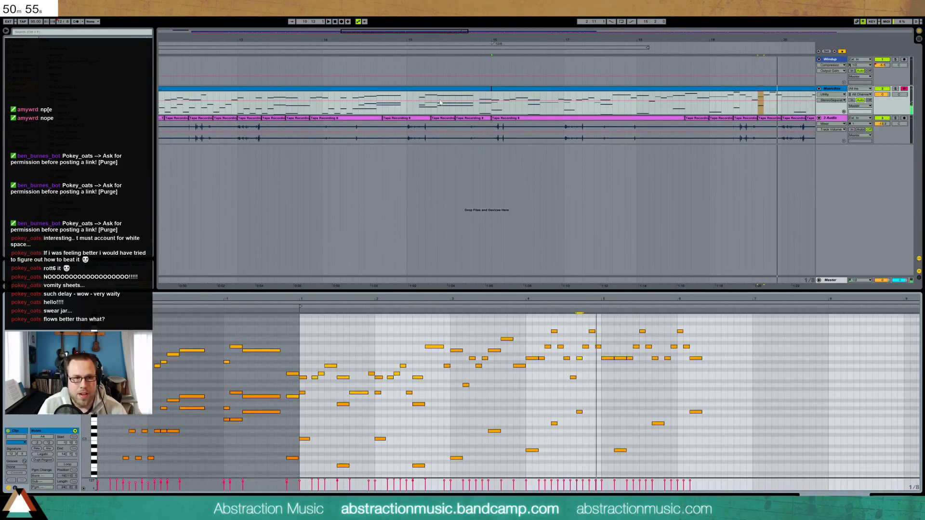
drag(433, 31, 432, 12)
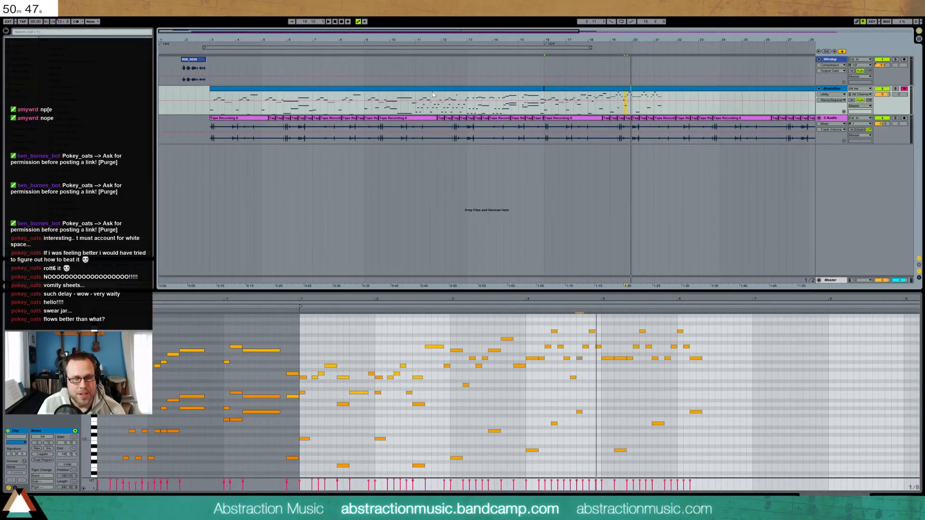
Audition the arrangement from bar 16 and open the later MusicBox clip's notes for editing
key(space)
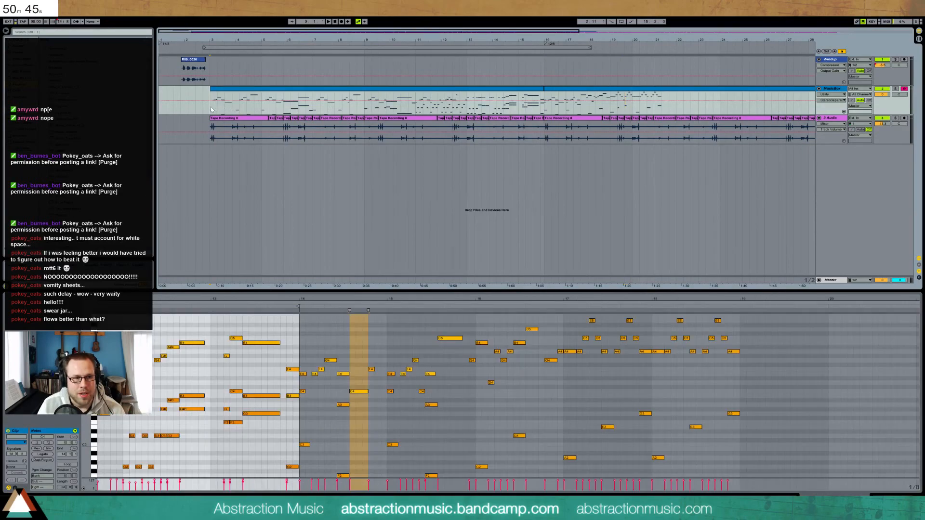
key(space)
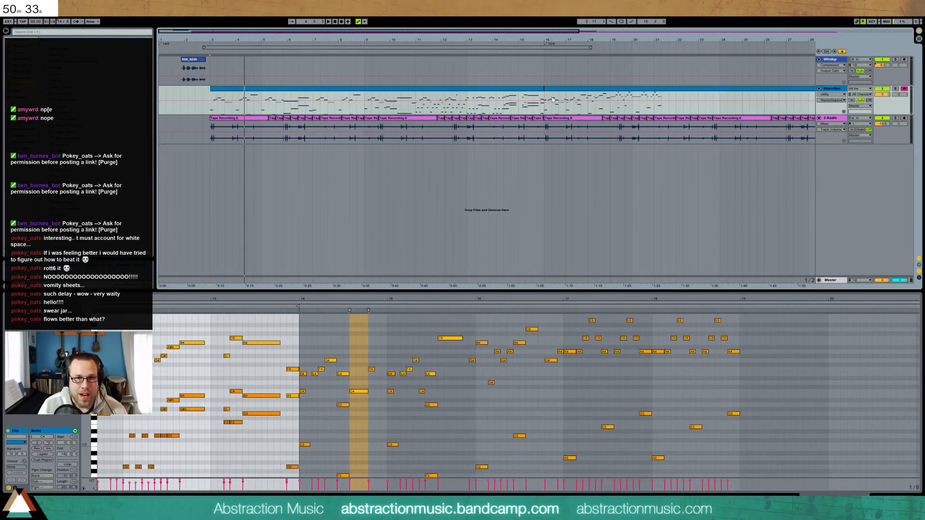
click(545, 112)
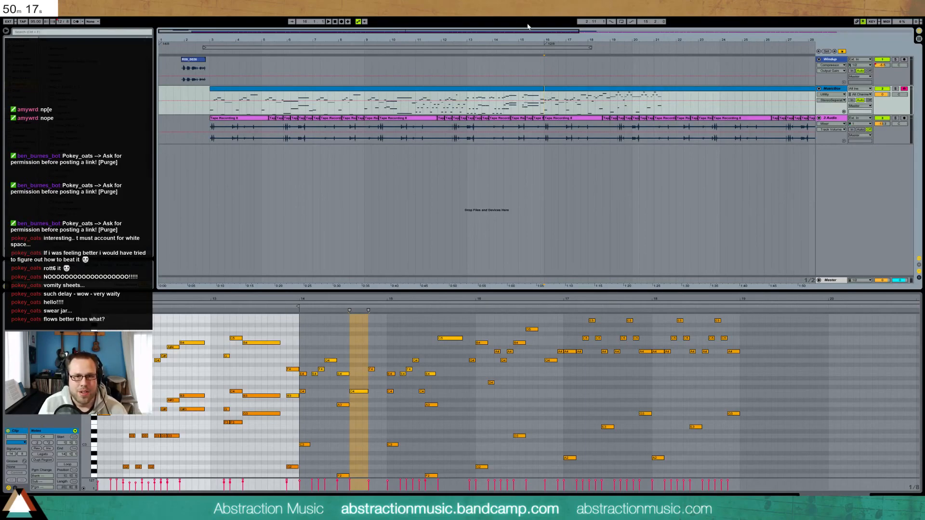
drag(549, 31, 553, 32)
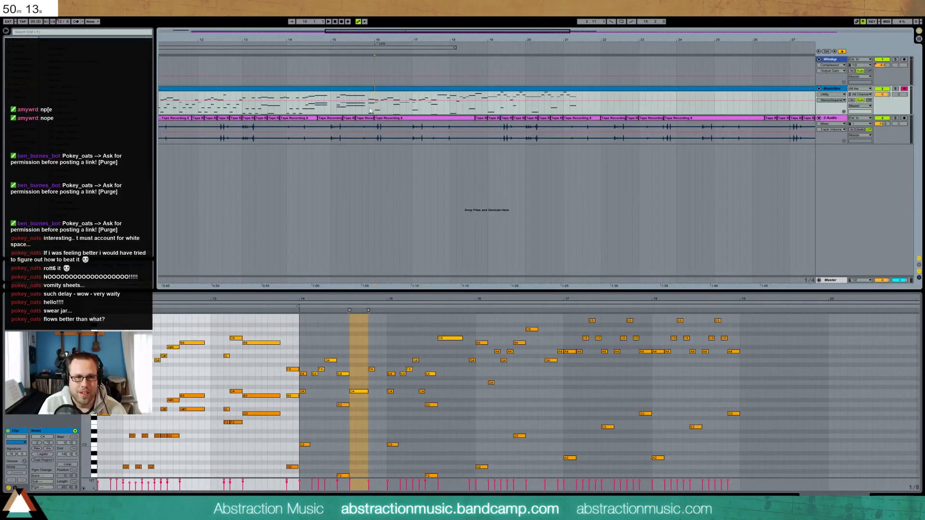
key(space)
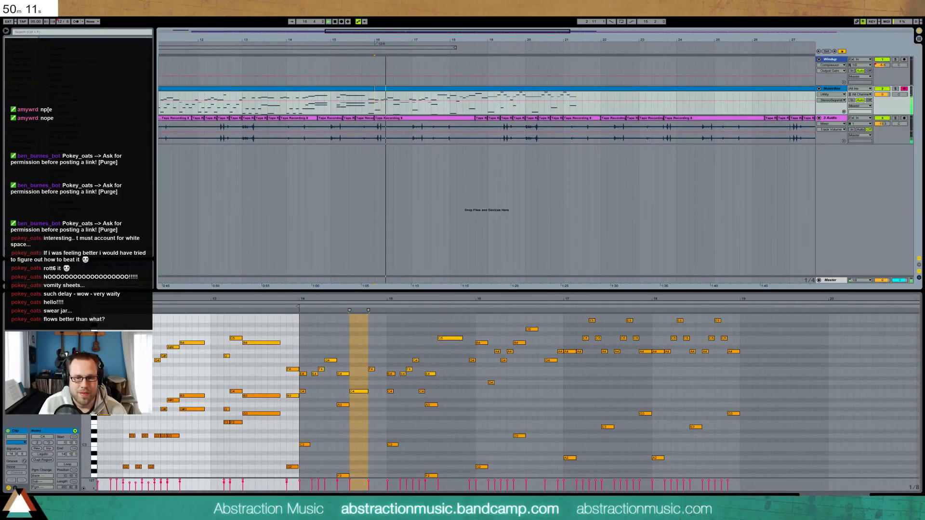
click(895, 498)
double_click(426, 96)
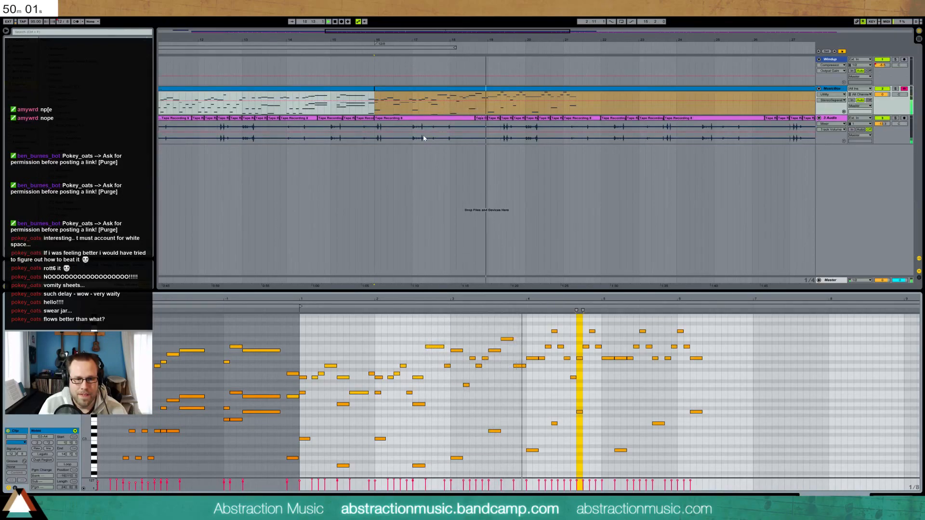
Add a new melody note and raise it from D5 to E5, auditioning the passage
double_click(529, 339)
key(space)
click(525, 306)
key(space)
key(Up)
key(Up)
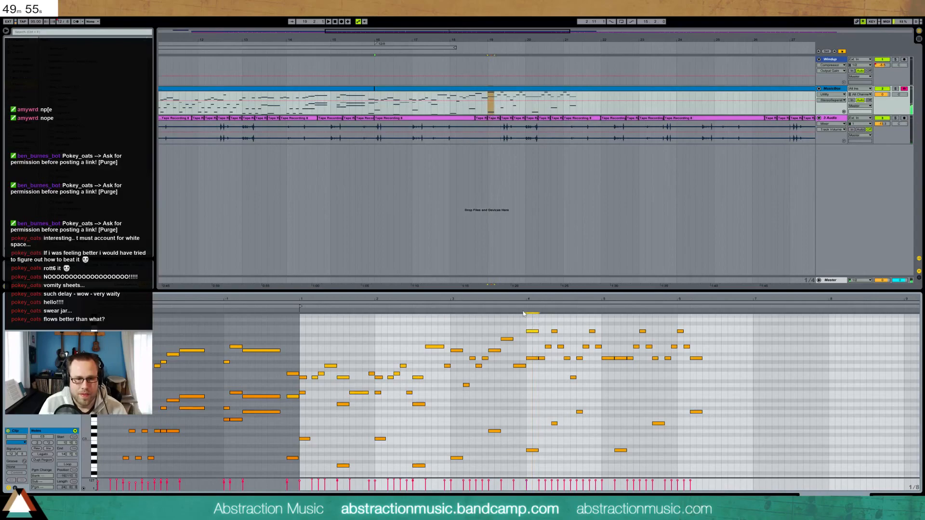
key(space)
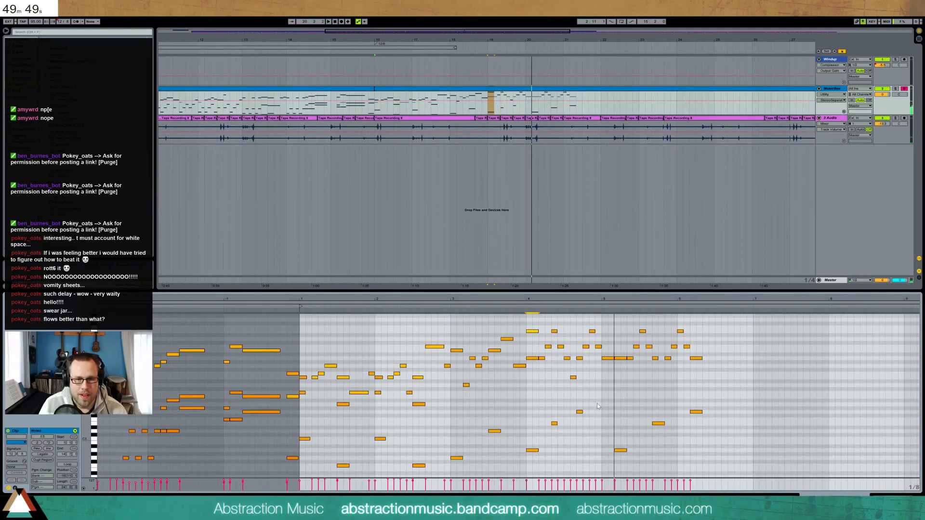
key(space)
Delete an unwanted note near bar 5, shift the later notes earlier, and add an A3
drag(608, 330, 726, 454)
key(Delete)
key(Left)
key(Left)
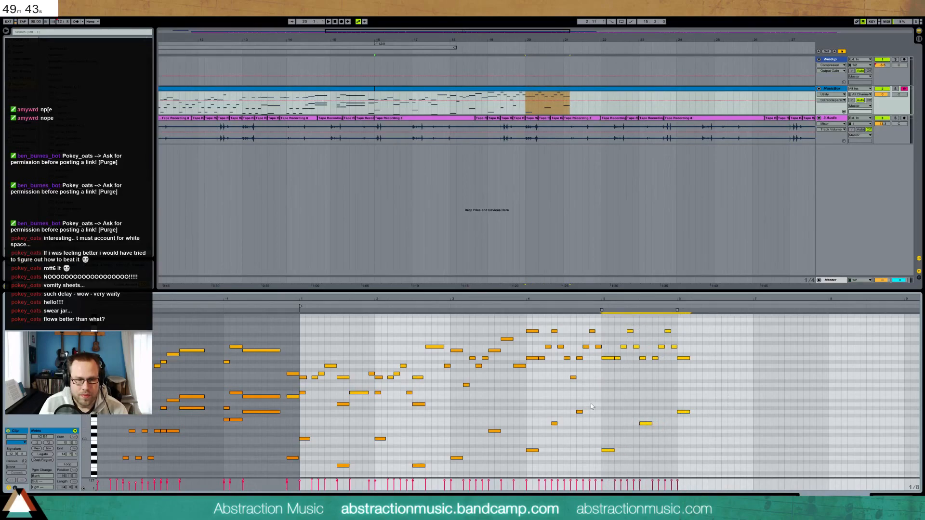
double_click(592, 405)
key(space)
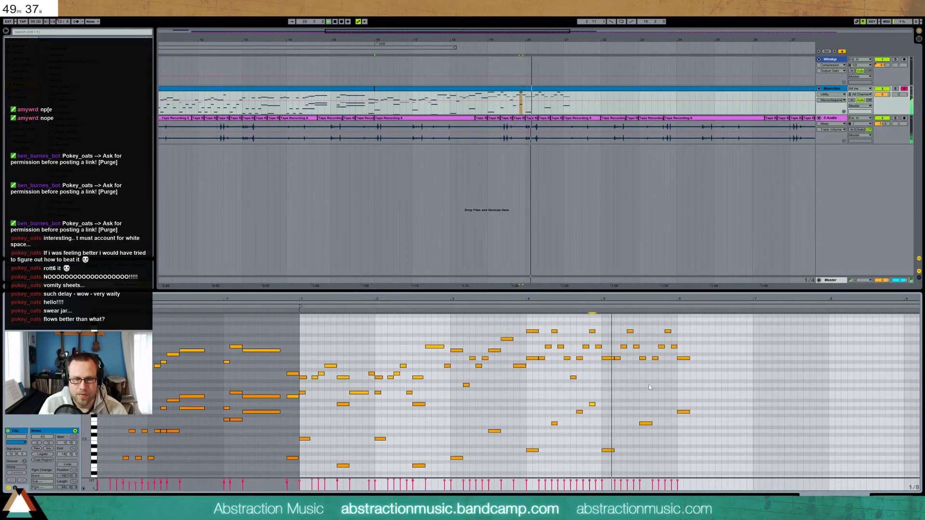
Move the two notes near bar 5 earlier, shorten them, and add a note after them
drag(671, 425, 693, 438)
key(Left)
key(Left)
key(shift+Left)
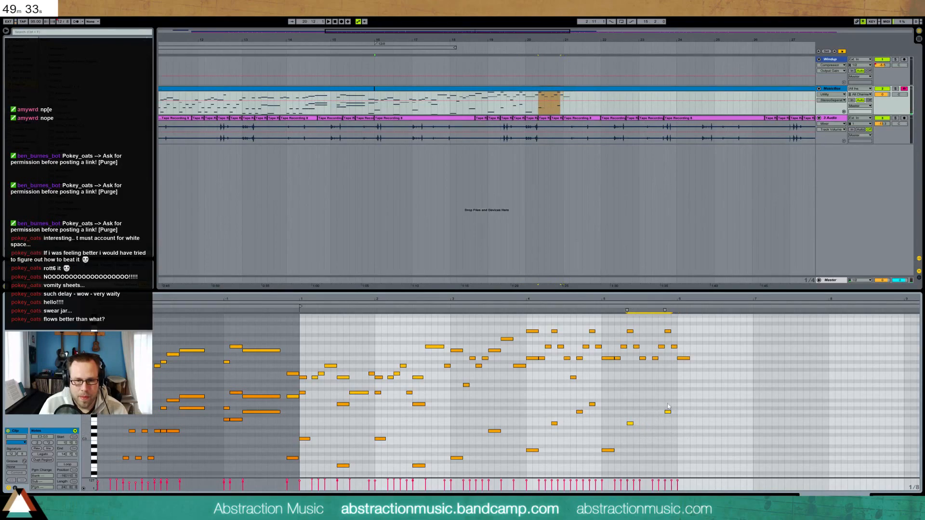
click(668, 412)
key(Left)
key(Left)
double_click(669, 404)
click(525, 305)
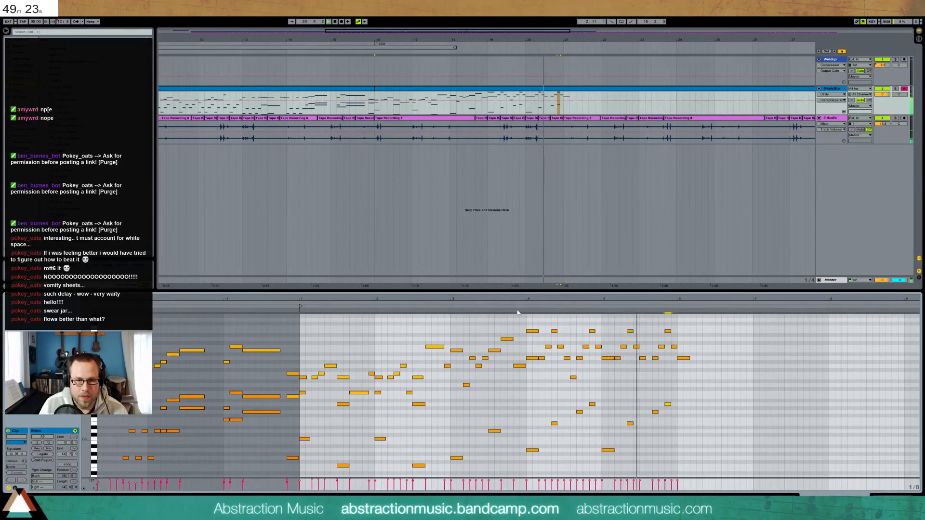
Add an E4, raise the bar 6 note two semitones, and add a quarter-length B2 beneath it
double_click(647, 378)
click(600, 307)
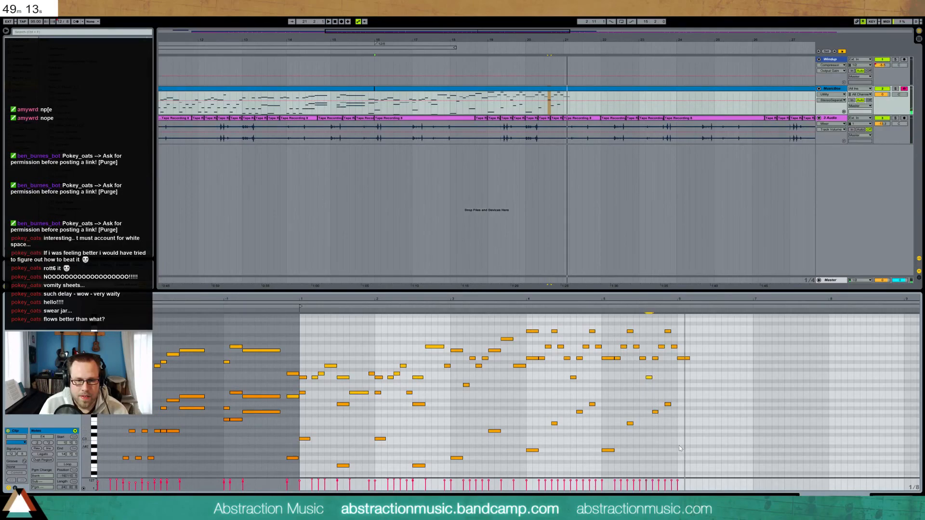
click(686, 358)
key(Up)
key(Up)
double_click(679, 443)
drag(679, 443, 687, 443)
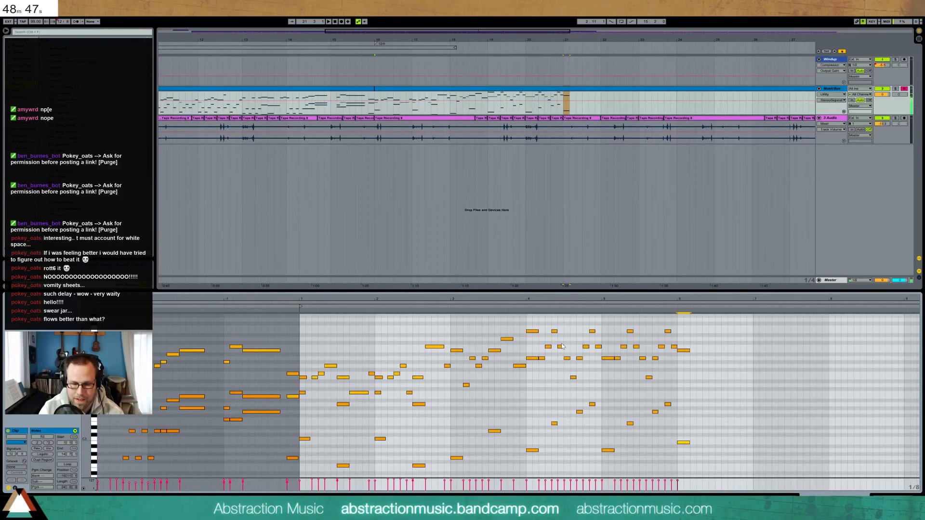
Add a G#3 to the bar 6 chord and raise its top note to C#5 and higher
double_click(682, 409)
drag(683, 351, 684, 343)
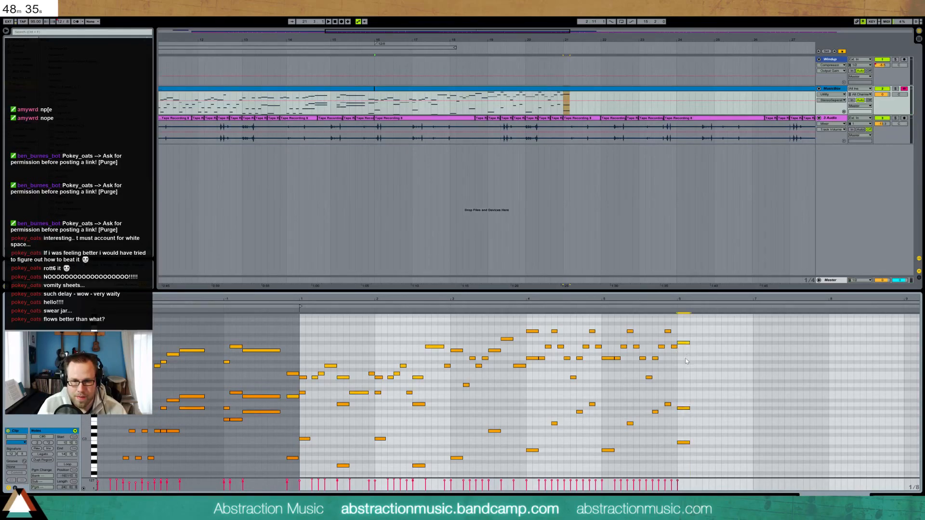
key(Up)
key(Up)
click(600, 310)
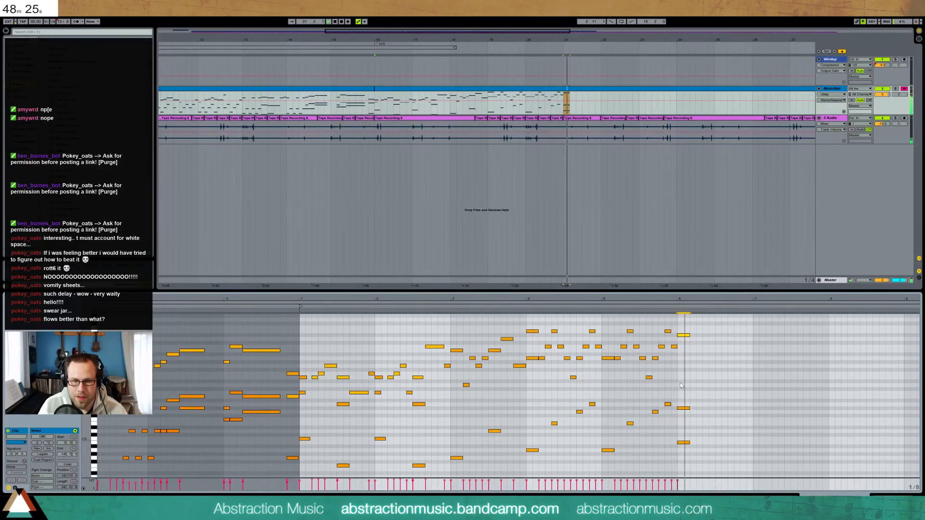
key(space)
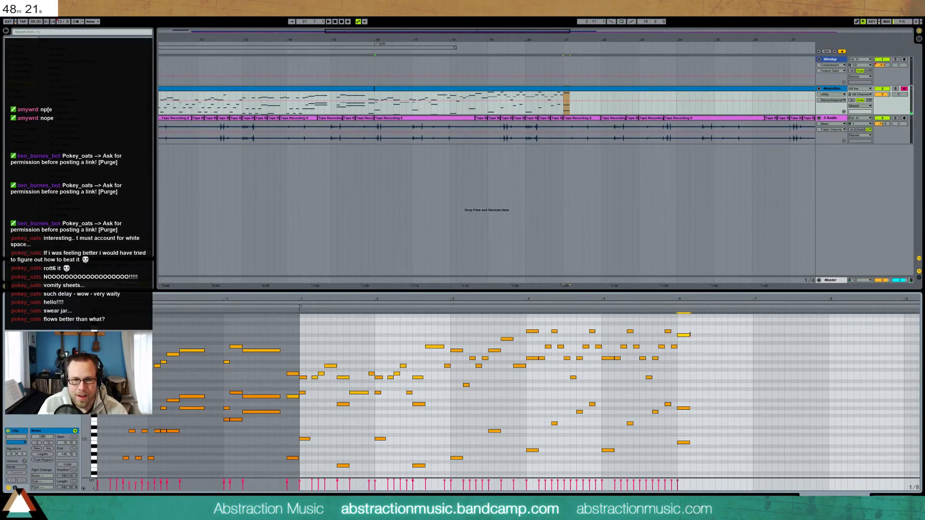
Add another note to the bar 6 chord and shorten its top and lower notes
drag(689, 334, 696, 334)
drag(686, 381, 688, 455)
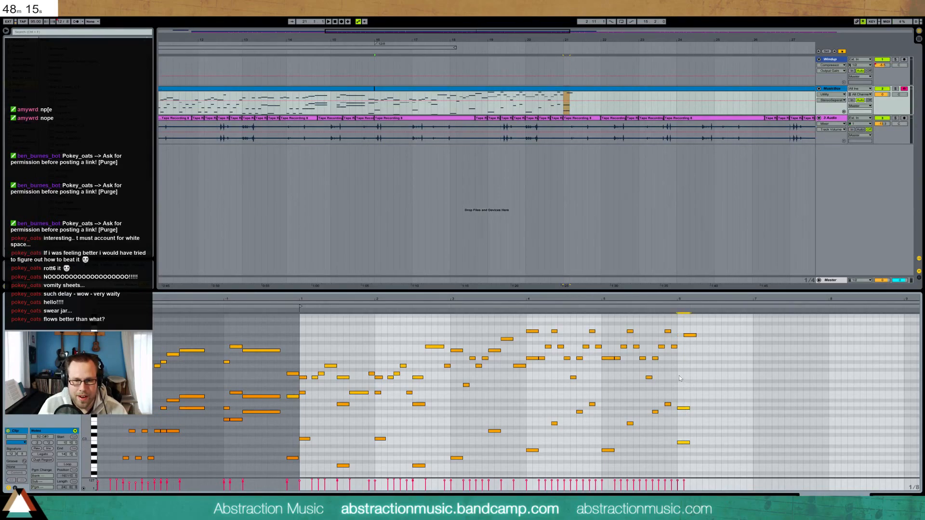
double_click(680, 362)
key(shift+Left)
drag(673, 451, 702, 385)
key(shift+Left)
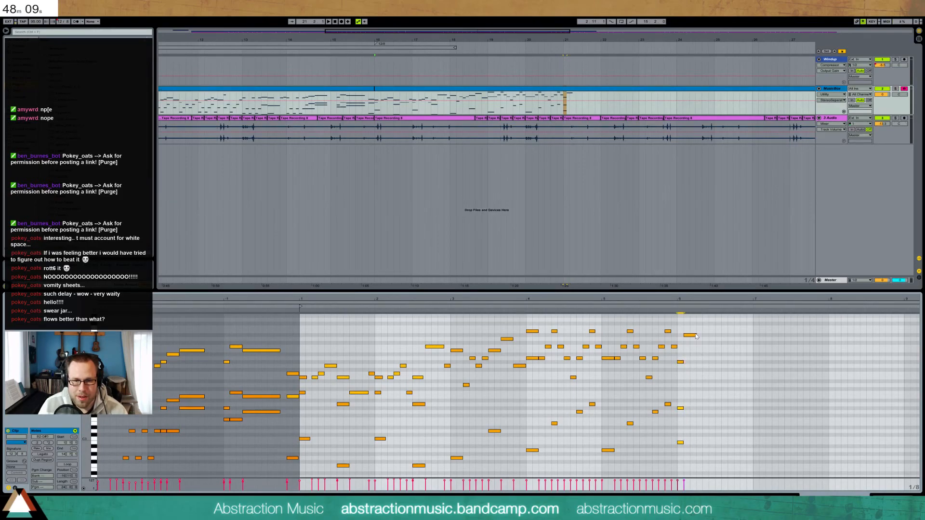
drag(697, 335, 691, 338)
Draw a descending run after bar 6 from B4 down through F4 and C#4
double_click(694, 350)
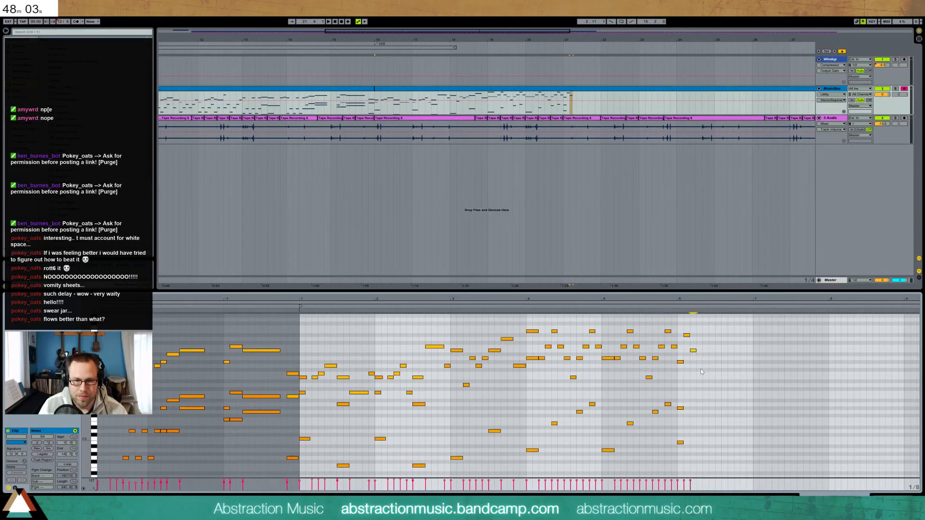
double_click(699, 361)
double_click(706, 374)
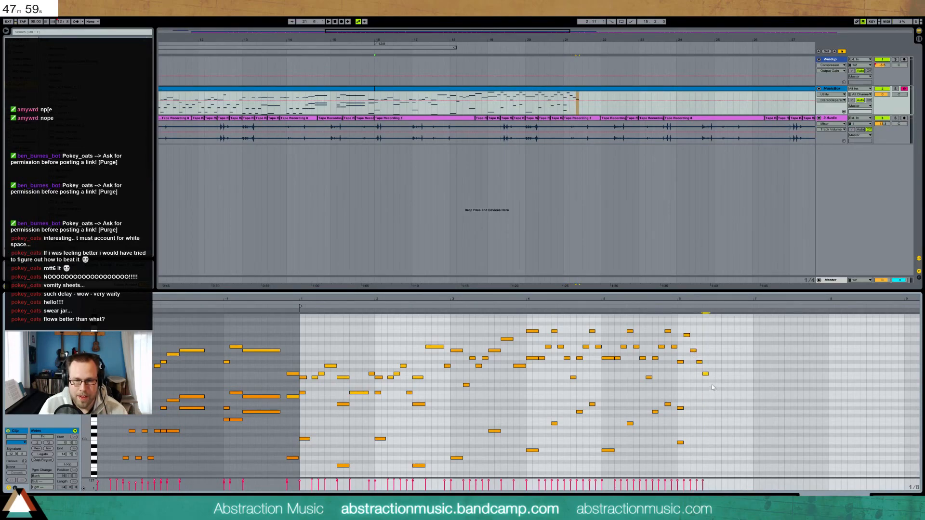
double_click(711, 382)
double_click(719, 385)
click(682, 425)
Copy the chord's two low notes to the ending and lower one to G3
drag(680, 399, 683, 445)
key(ctrl+c)
click(715, 410)
key(ctrl+v)
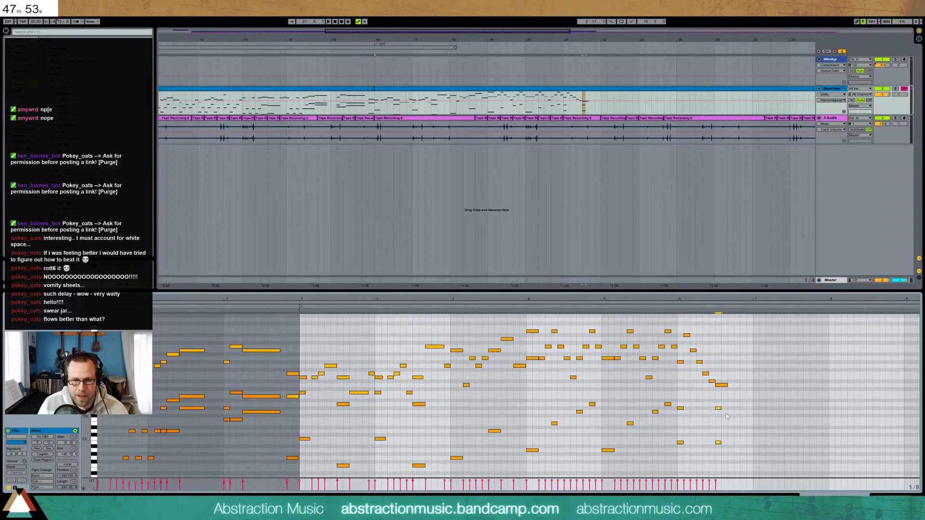
drag(718, 408, 718, 412)
Add a long B4 and a top F5 to the ending chord, doubling the lower notes' length
double_click(718, 351)
drag(713, 404, 733, 446)
key(shift+Right)
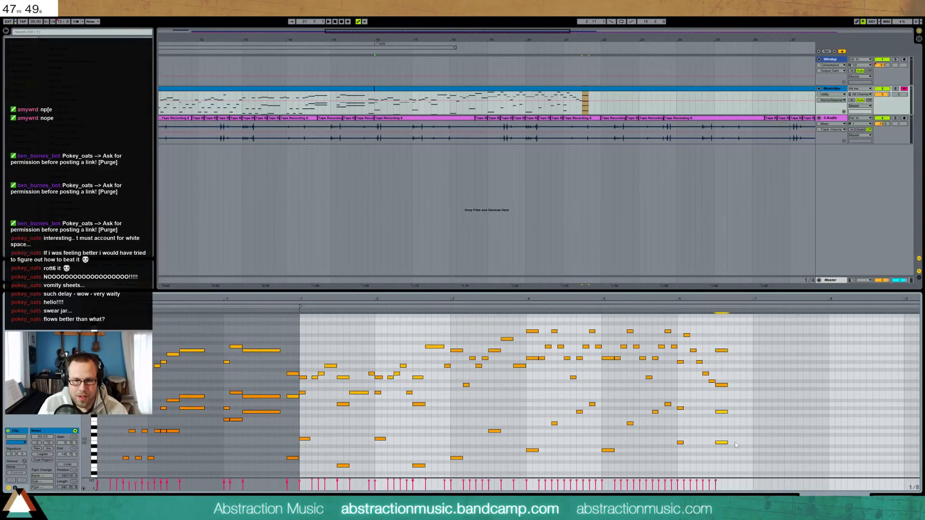
double_click(719, 328)
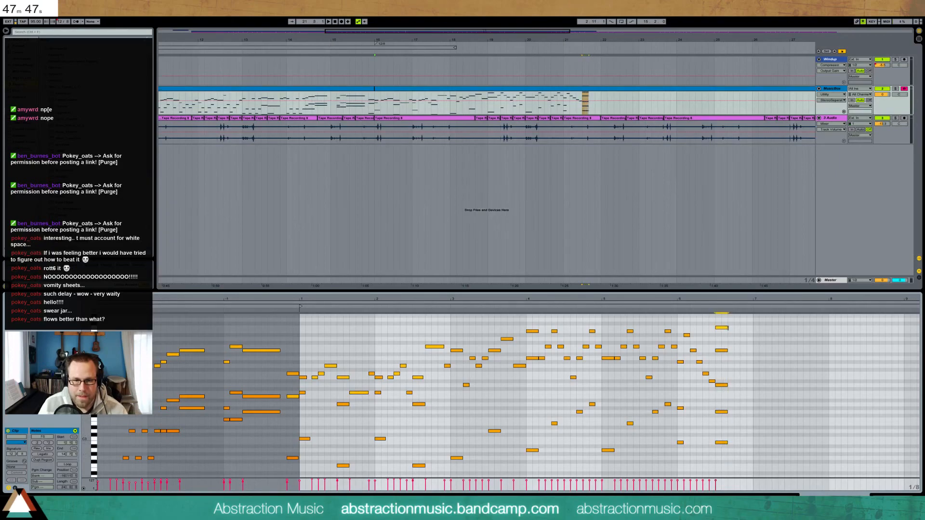
click(676, 305)
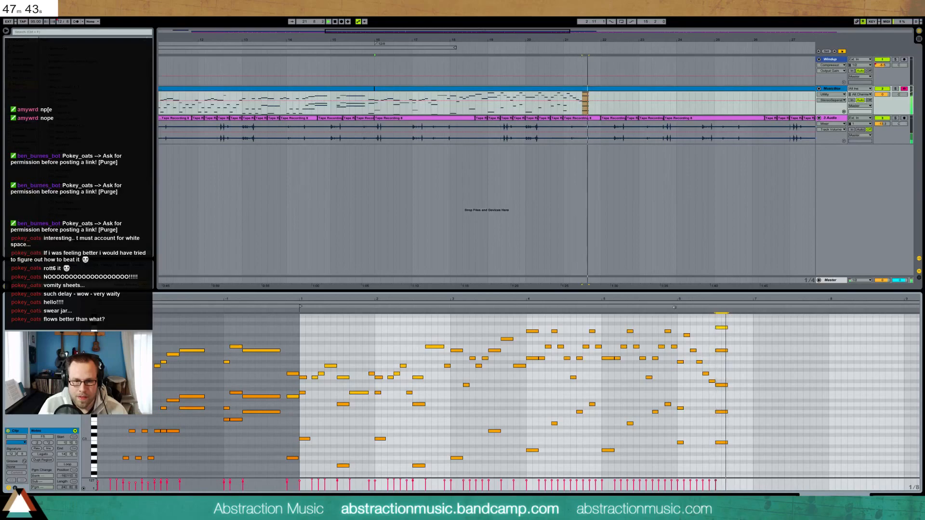
key(space)
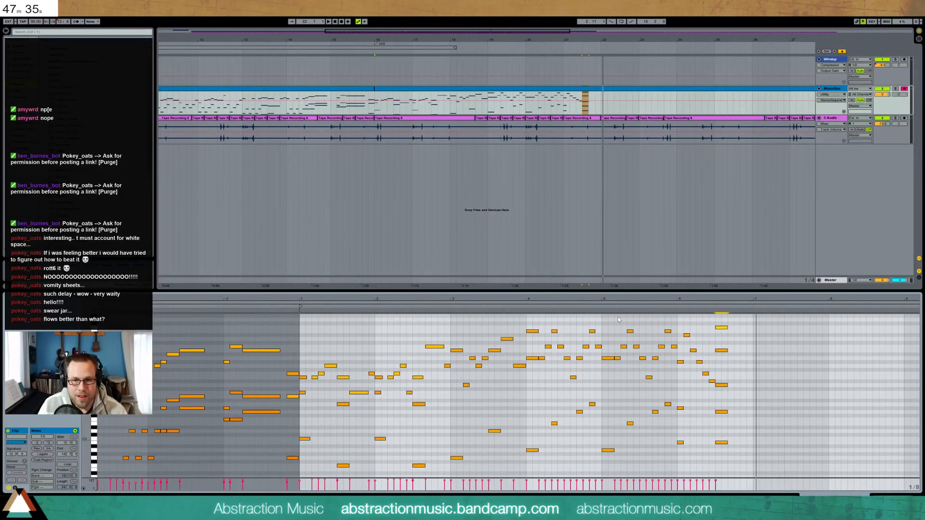
Lengthen the five-note ending chord by two steps and check its individual notes
drag(721, 319, 727, 473)
key(shift+Right)
key(shift+Right)
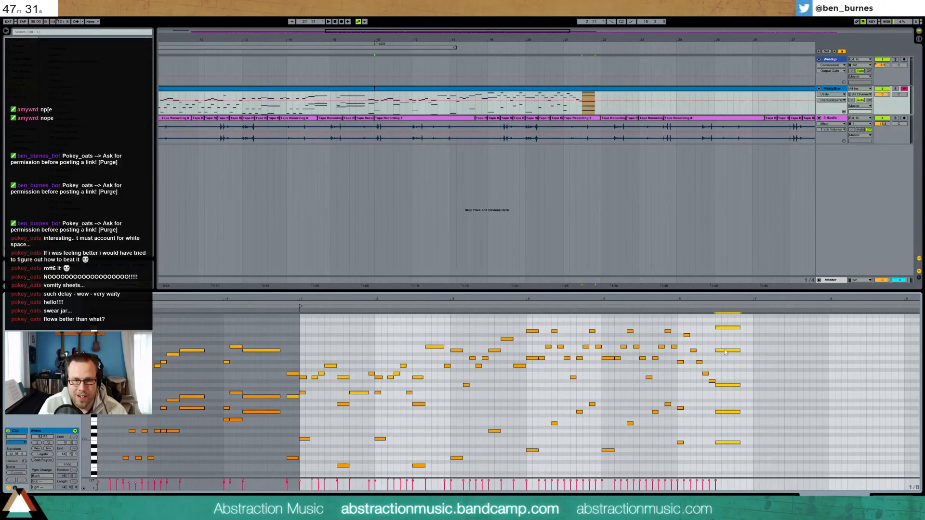
click(725, 355)
drag(725, 328, 725, 324)
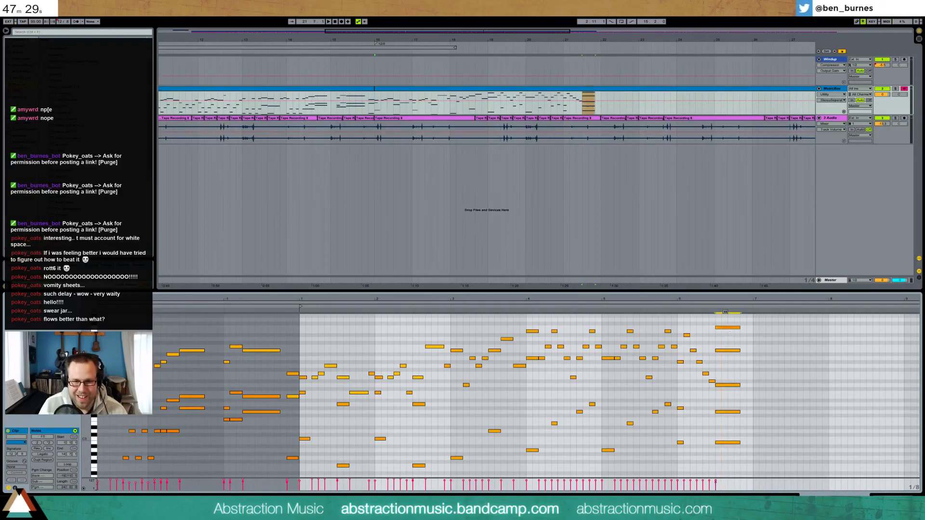
click(727, 350)
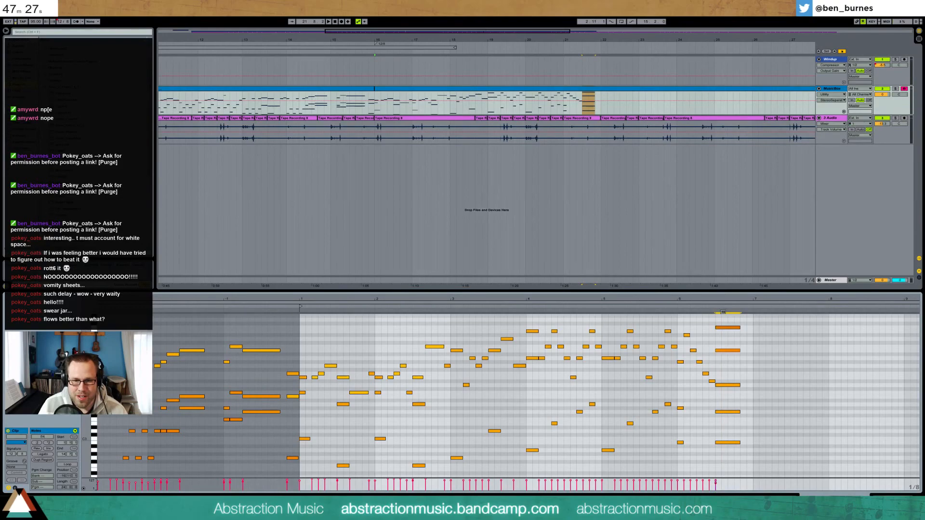
click(728, 385)
click(728, 412)
click(676, 307)
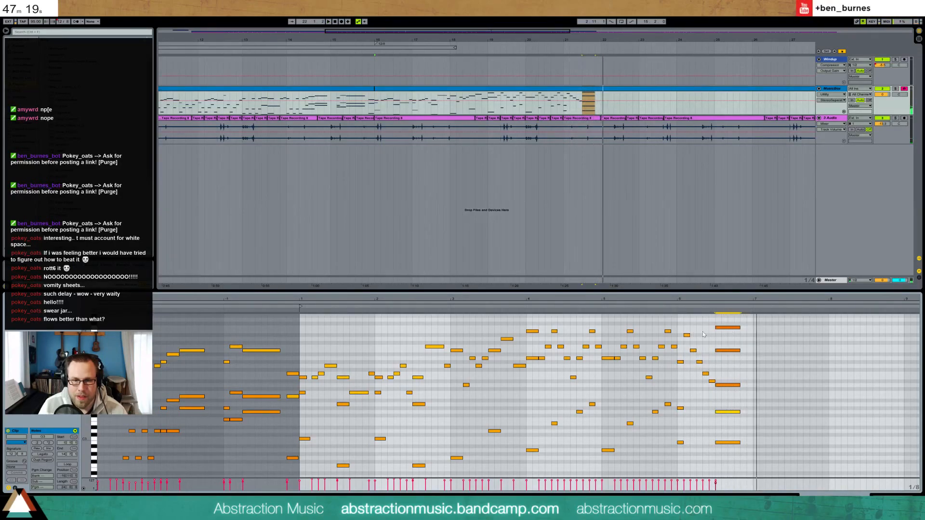
key(space)
Lower the velocity of the C#5 and B4 notes and audition from about bar 5.9
click(687, 335)
click(687, 336)
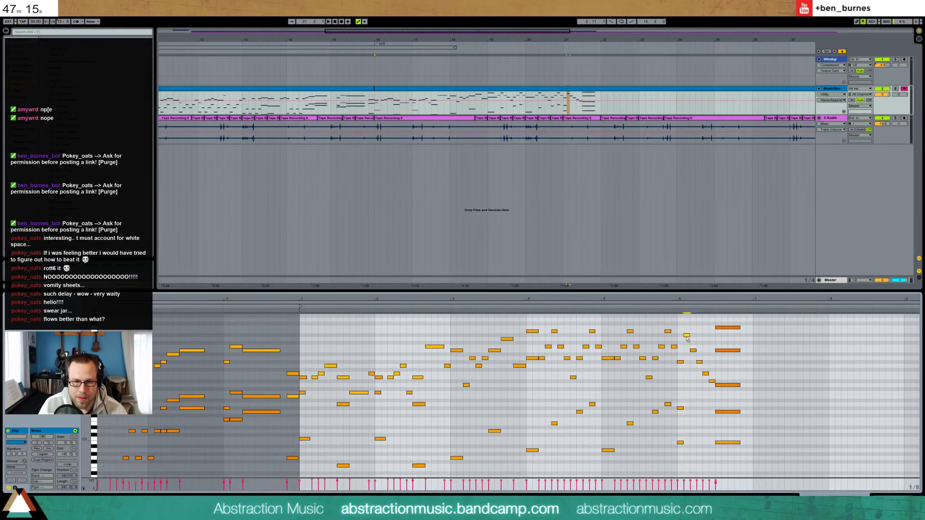
drag(686, 336, 693, 358)
click(676, 307)
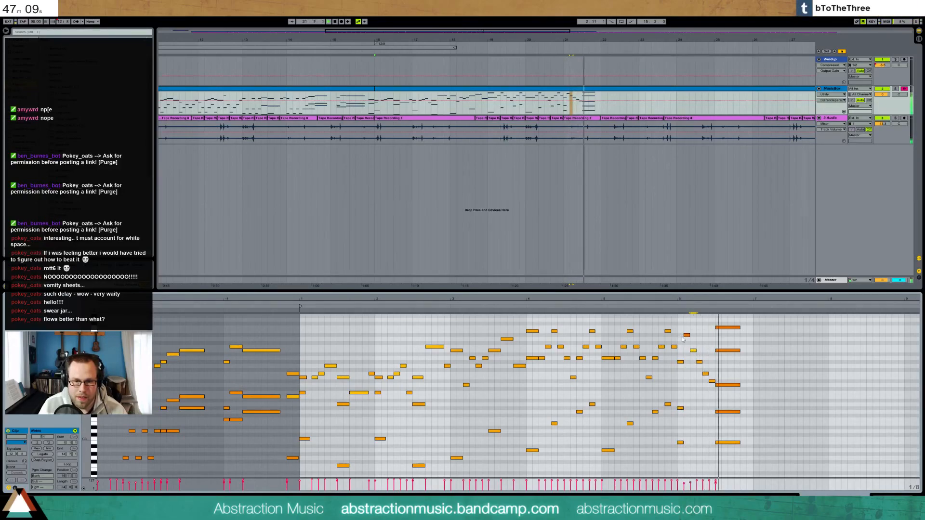
key(space)
Stop playback, clear the loop range, and show the music box track's devices
click(672, 305)
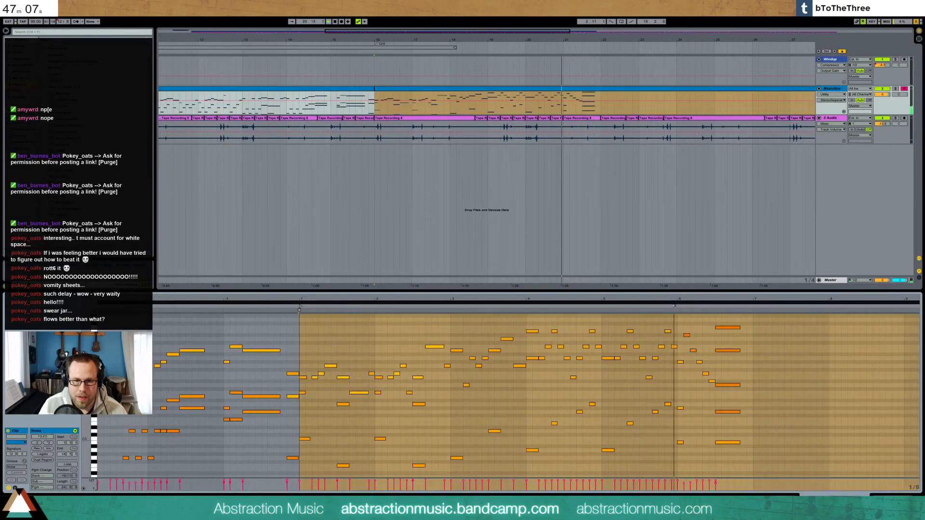
key(space)
click(761, 421)
drag(690, 300, 689, 275)
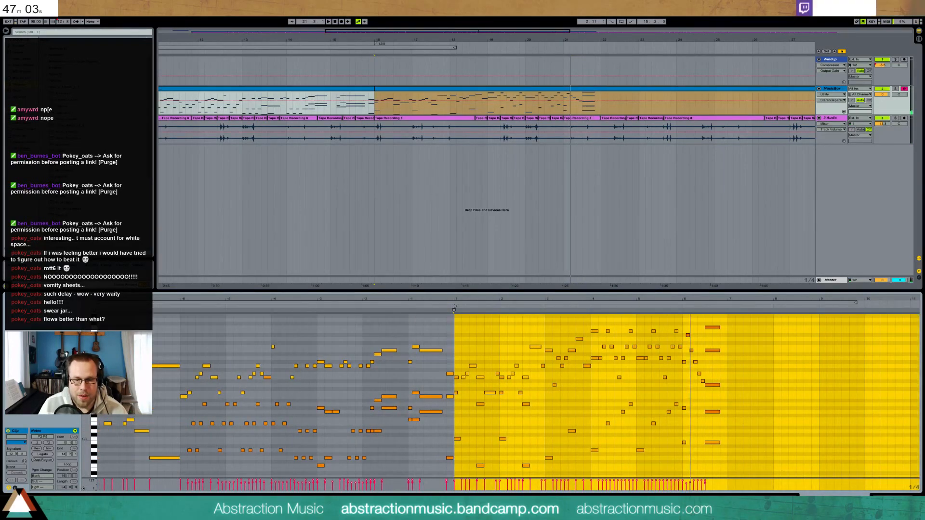
key(shift+Tab)
Save the set and zoom the arrangement out to the whole song
click(511, 89)
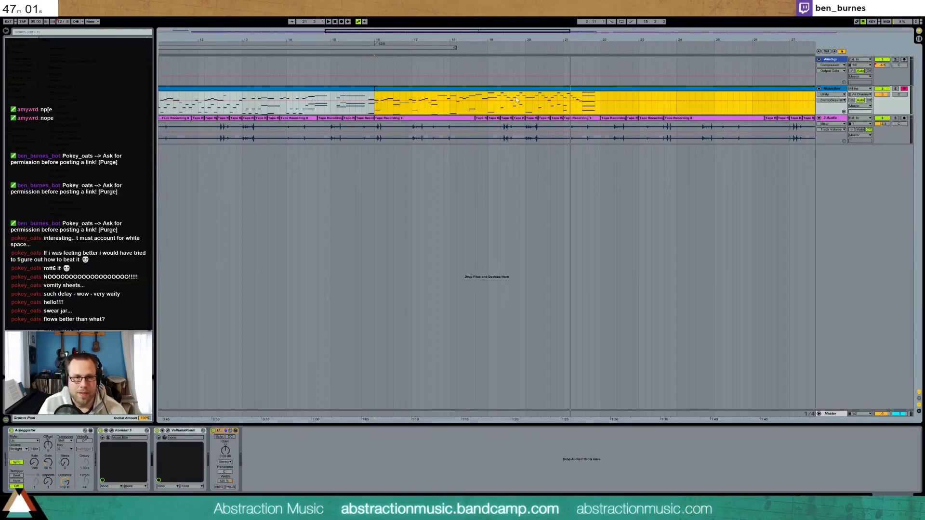
key(ctrl+shift+s)
key(Escape)
drag(414, 40, 371, 12)
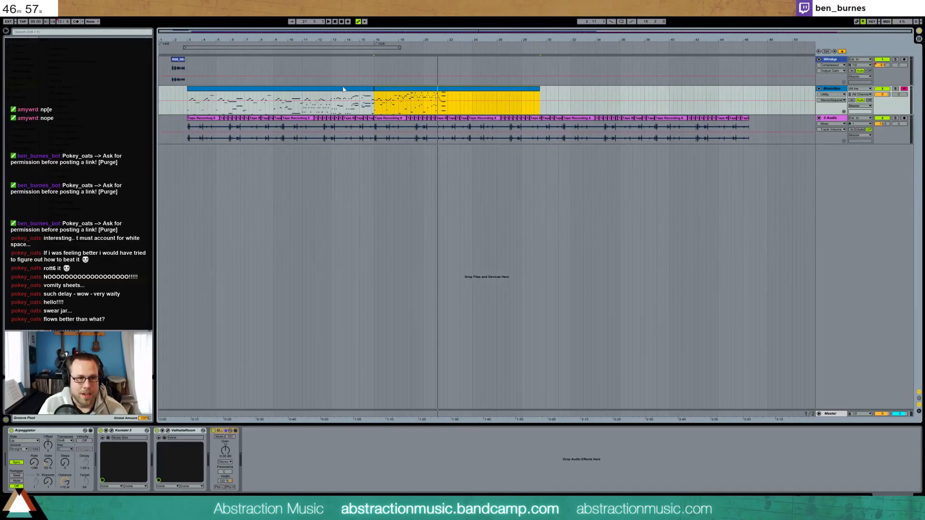
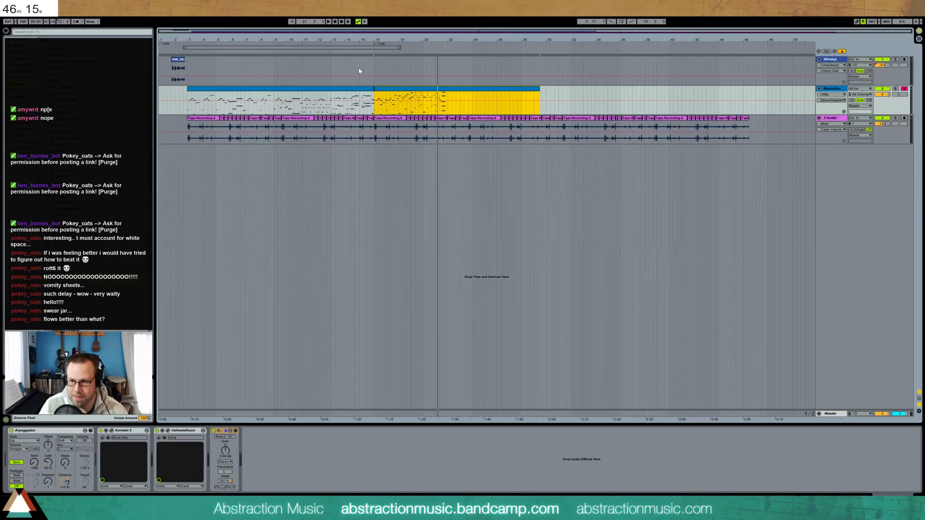
Click on the MusicBox track to remove the yellow time selection
click(445, 94)
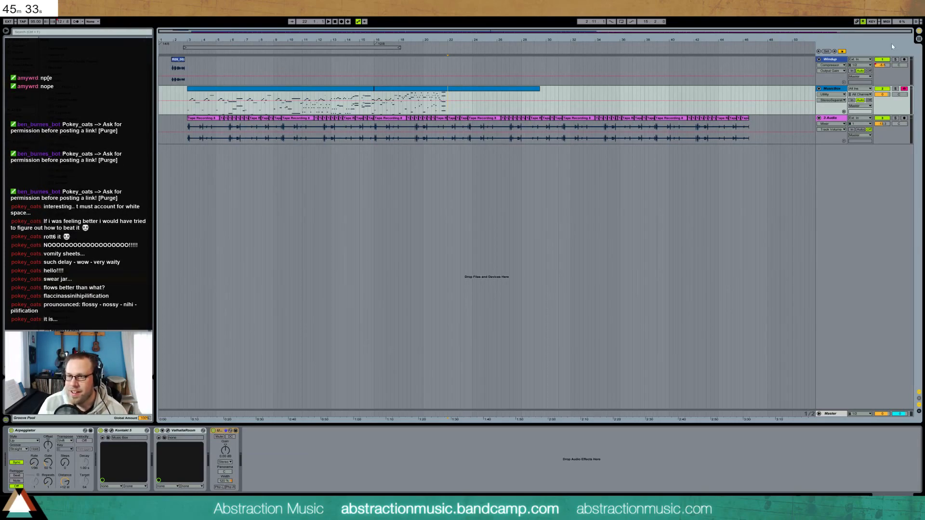
Save the set as '2016-03-30 Catnap' in the 2 Hour Tracks 2016 folder
key(ctrl+s)
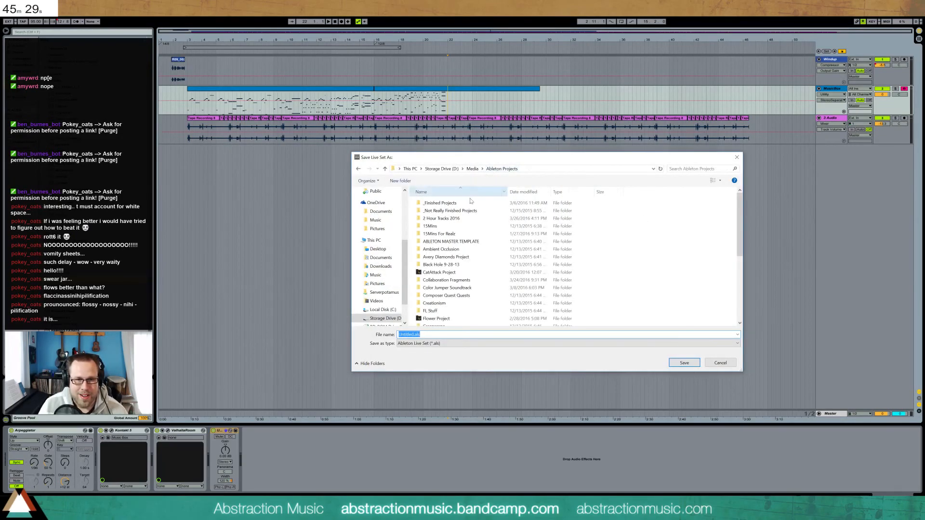
double_click(457, 220)
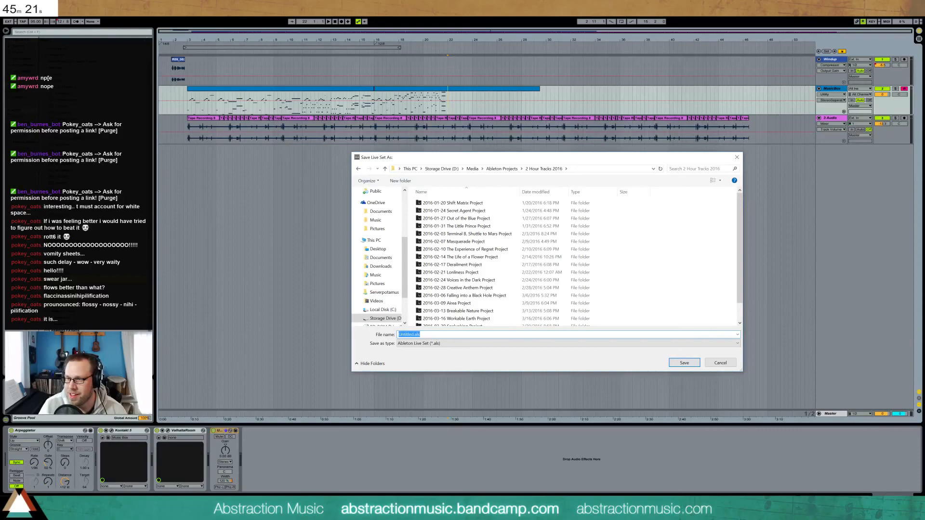
text(2016-03-30 Catnap)
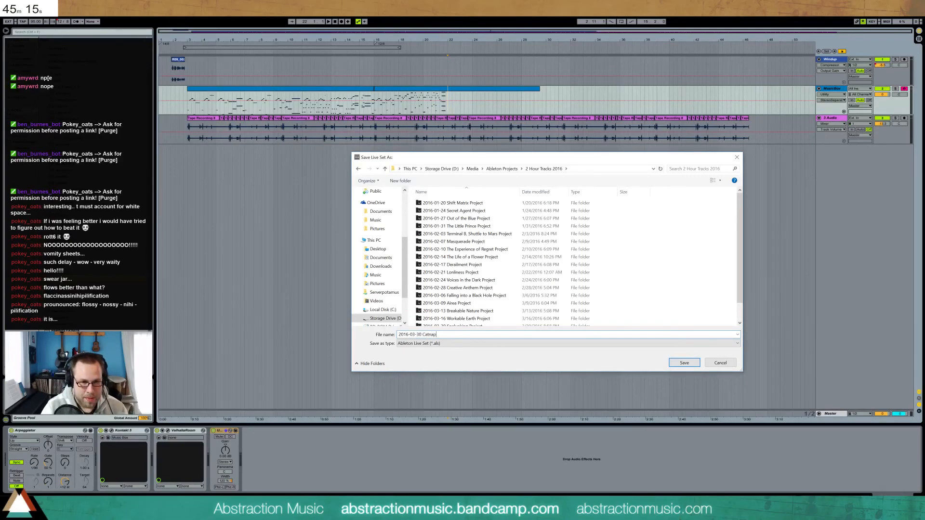
key(Return)
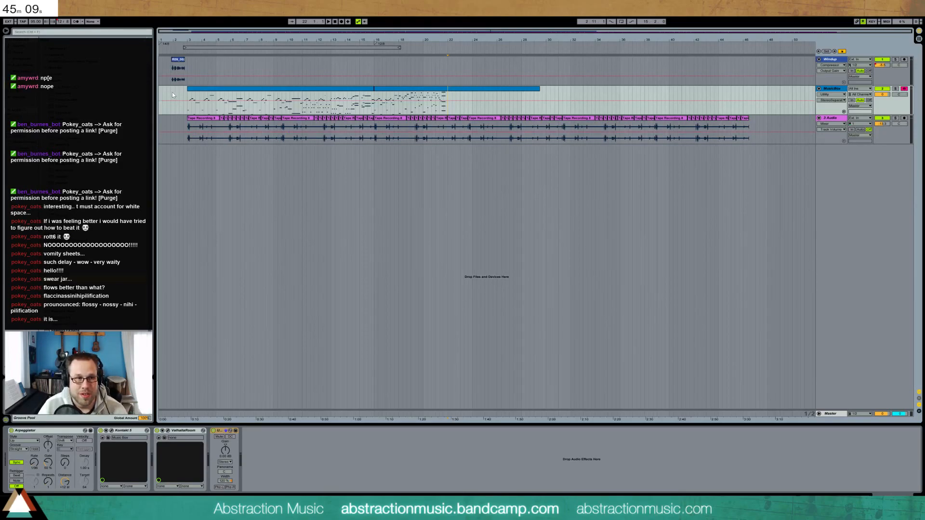
Play from bar 16, zoom into bars 9–27, and select the MusicBox clip from bar 16
click(374, 97)
key(space)
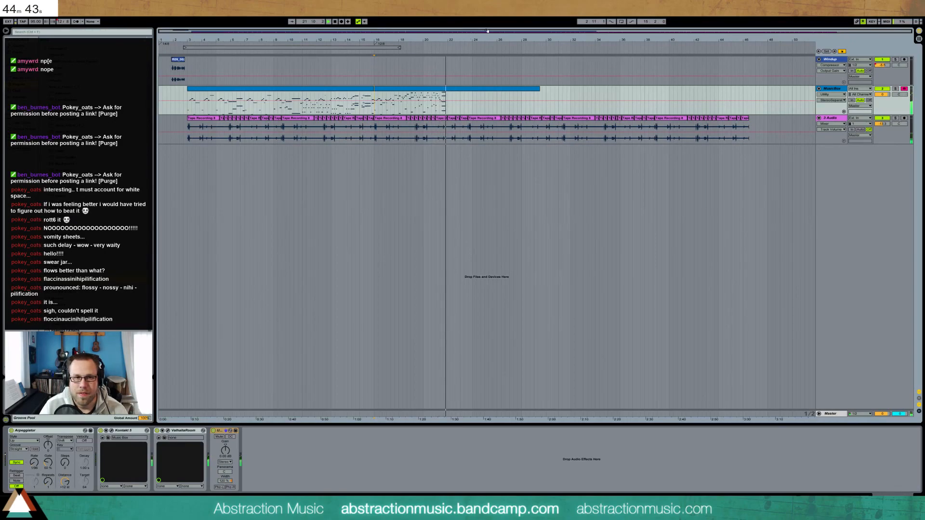
drag(578, 32, 395, 61)
click(465, 89)
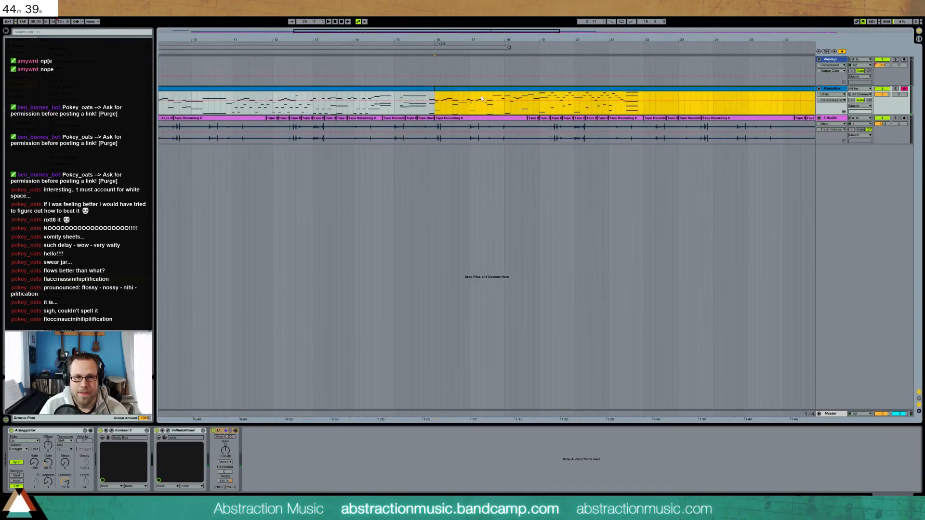
click(22, 65)
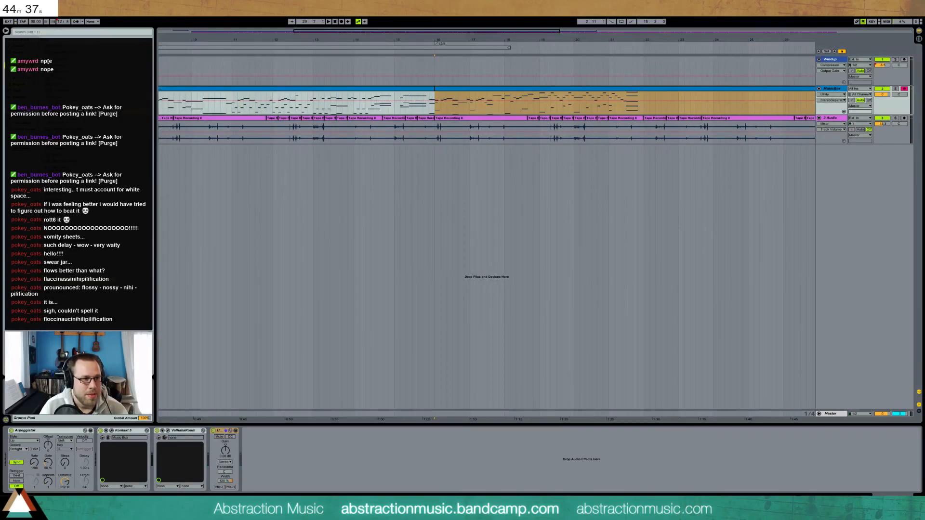
Insert EQ Eight between Kontakt 5 and ValhallaRoom, cutting its top band to 2.89 kHz, -3.35 dB
drag(59, 110, 289, 446)
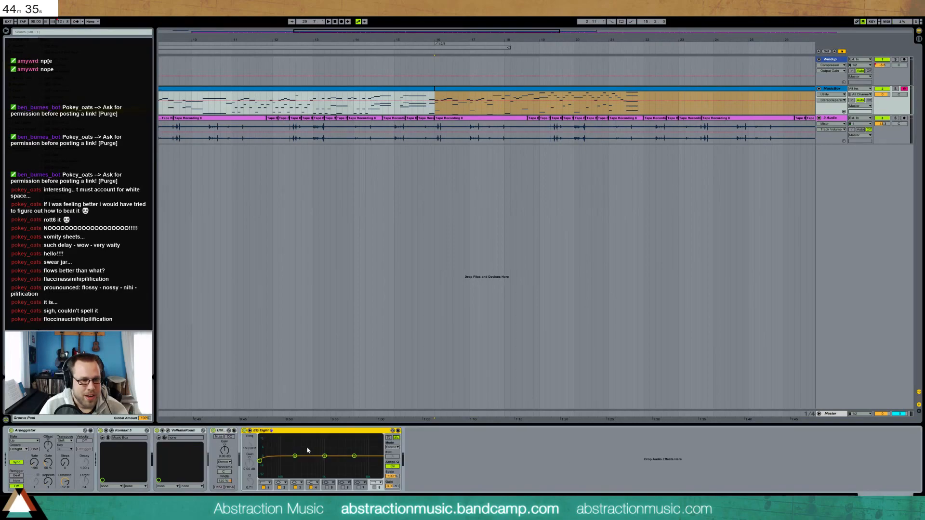
drag(354, 456, 349, 459)
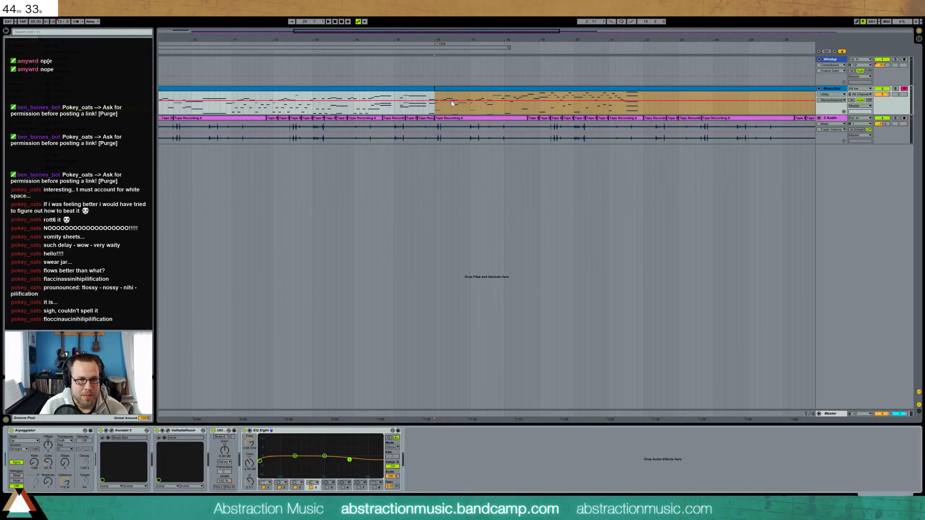
click(274, 329)
key(space)
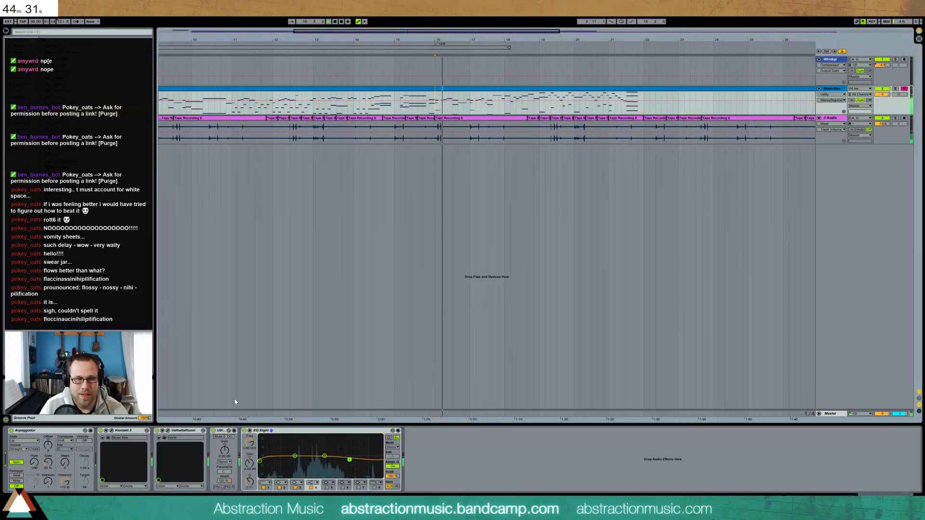
click(108, 449)
drag(108, 449, 109, 449)
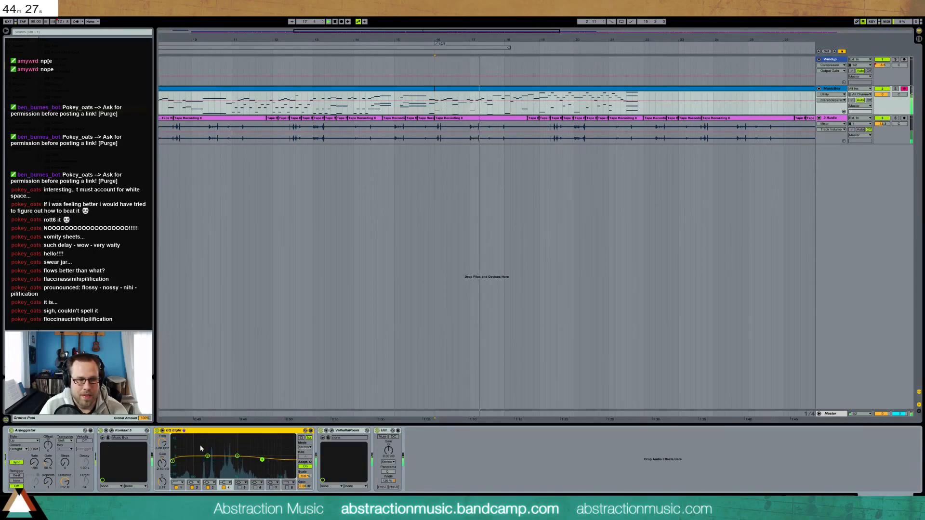
drag(262, 460, 259, 461)
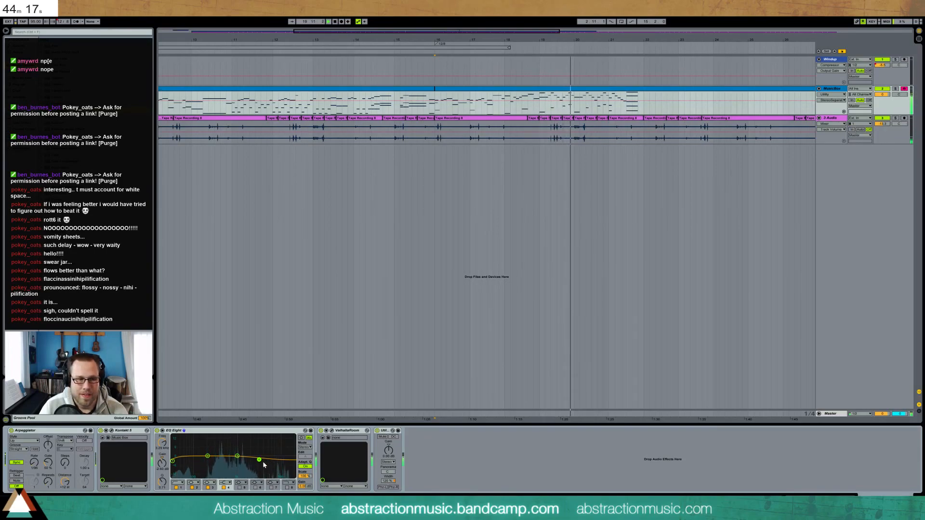
drag(260, 461, 257, 461)
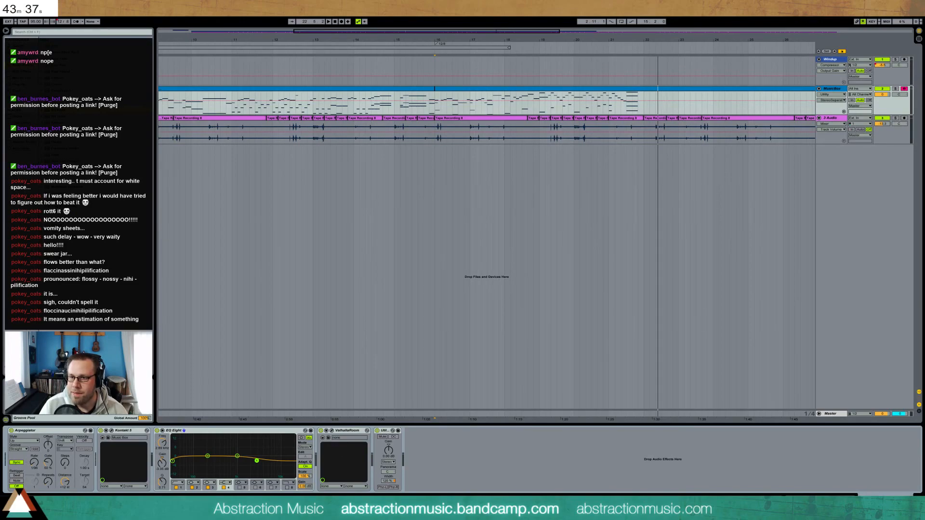
Split off a short MusicBox section near bar 16 and duplicate it into the gap with Ctrl+D
key(space)
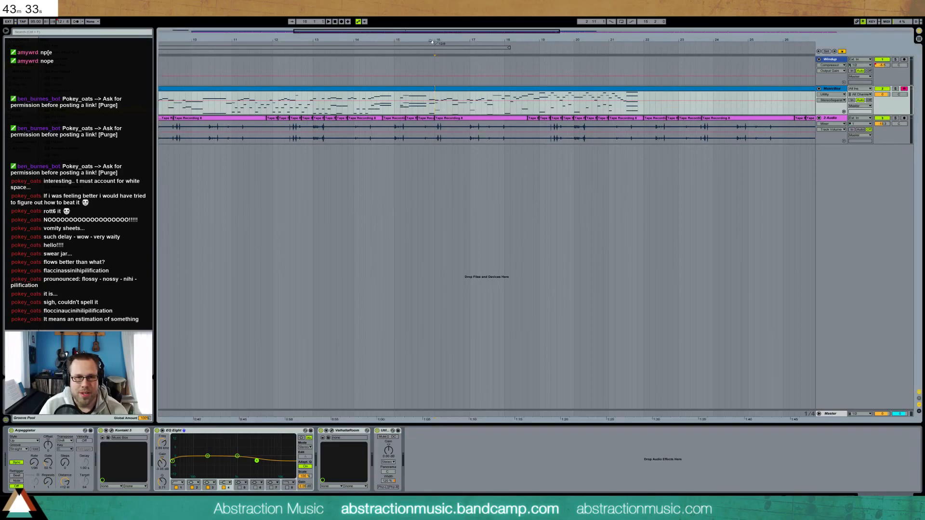
drag(308, 32, 309, 2)
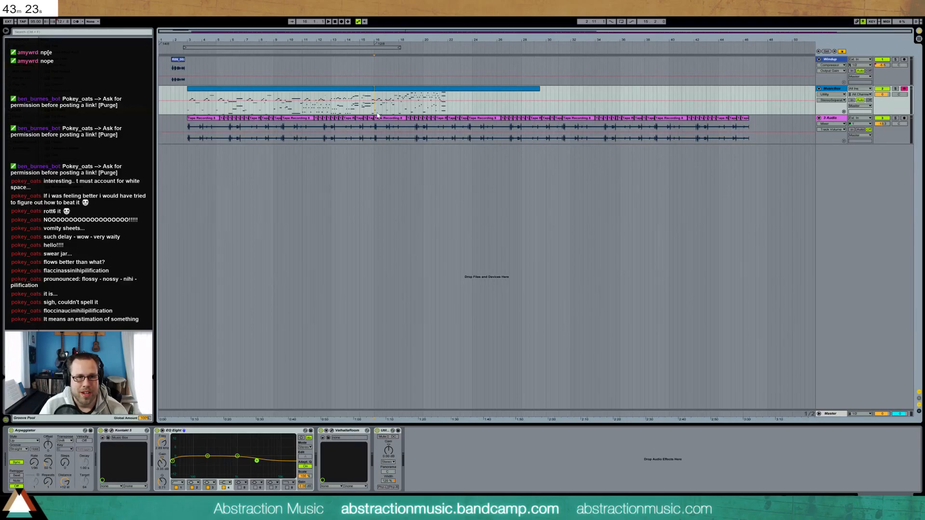
drag(374, 112, 411, 111)
click(412, 111)
shift+click(448, 106)
drag(436, 89, 472, 90)
click(403, 90)
key(ctrl+f)
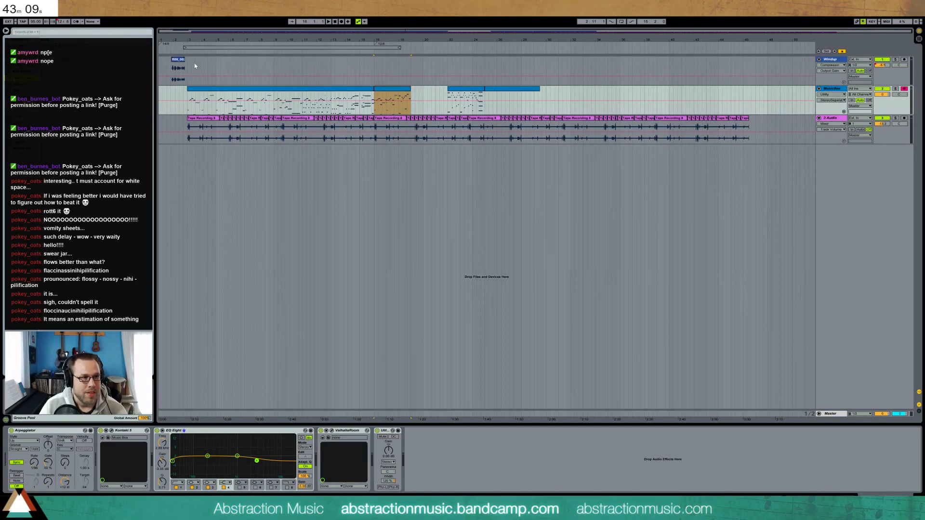
click(395, 91)
key(ctrl+d)
shift+click(493, 92)
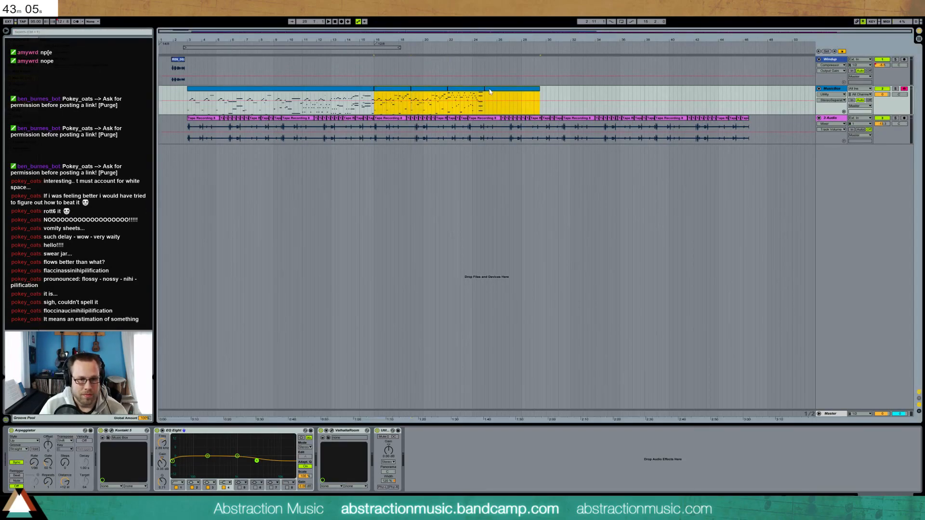
Open the MusicBox clip's piano roll and delete the F4 note while listening
double_click(390, 93)
drag(192, 296, 387, 344)
drag(85, 386, 112, 379)
drag(166, 299, 166, 289)
drag(85, 341, 89, 341)
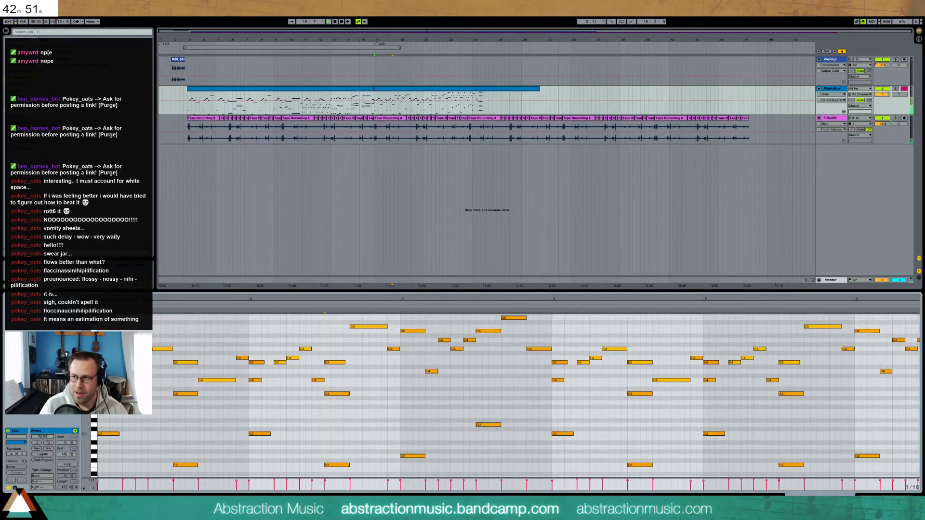
key(space)
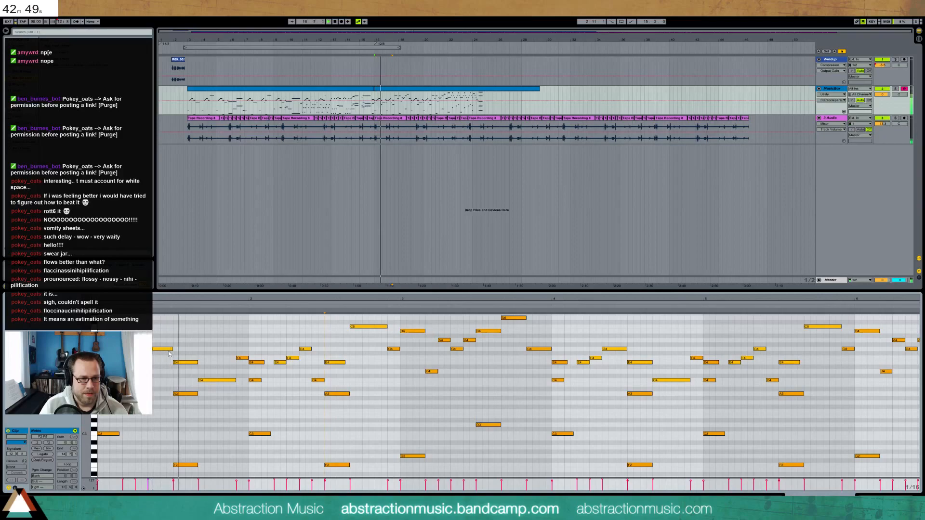
click(243, 359)
key(Delete)
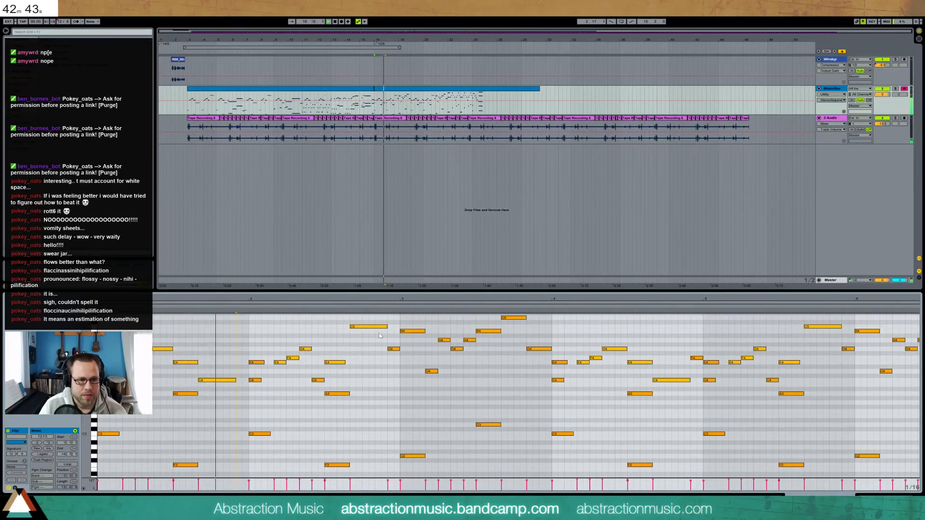
Delete the G4 note and all notes between bars 3 and 4
click(394, 349)
key(Delete)
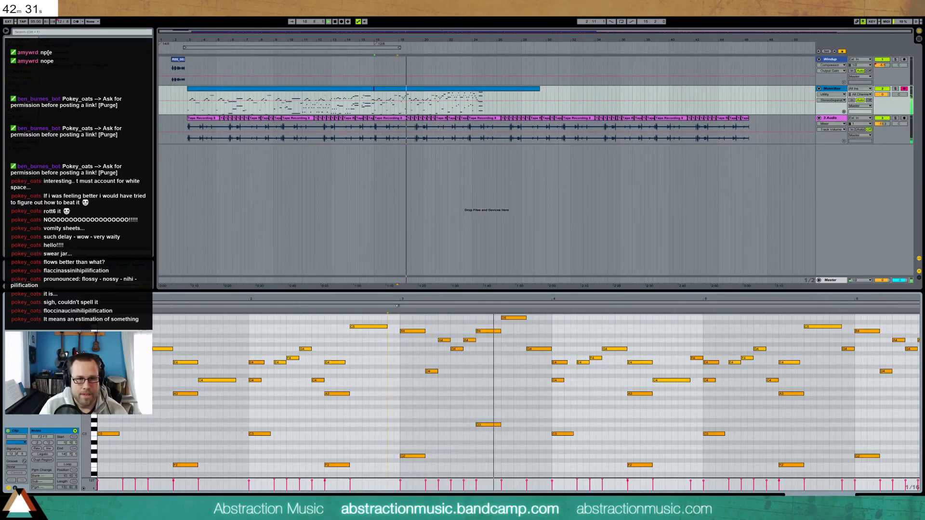
key(space)
drag(408, 317, 536, 460)
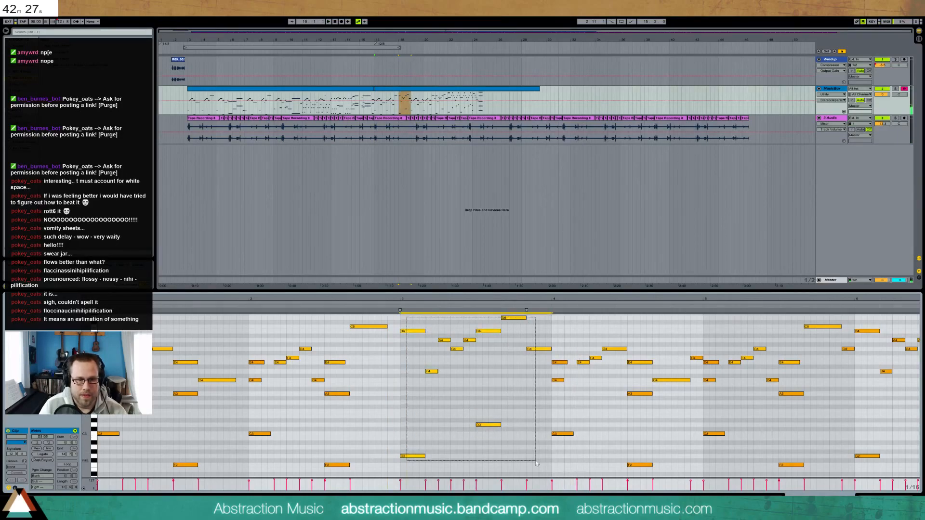
key(Delete)
drag(253, 317, 408, 472)
Delete 11 notes in the later bars and move the last clip from bar 20 to bar 18
drag(411, 97, 526, 103)
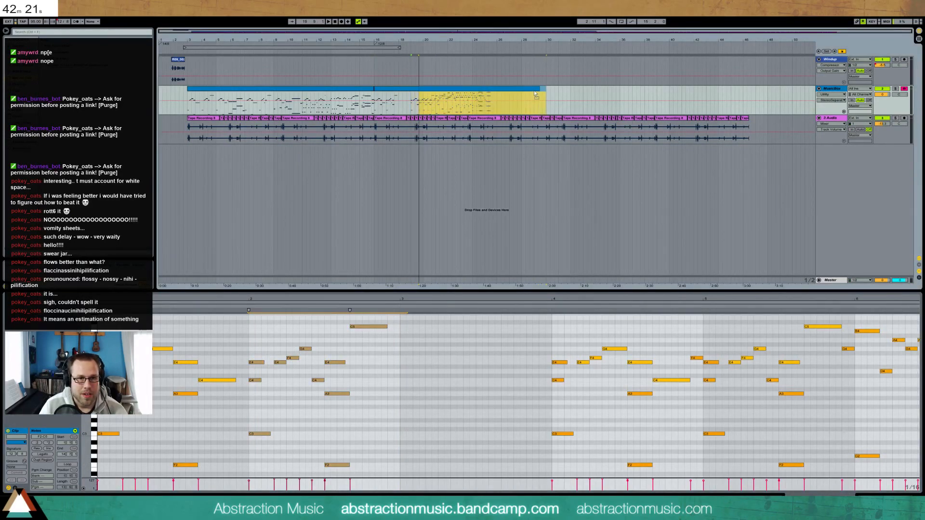
drag(537, 95, 544, 96)
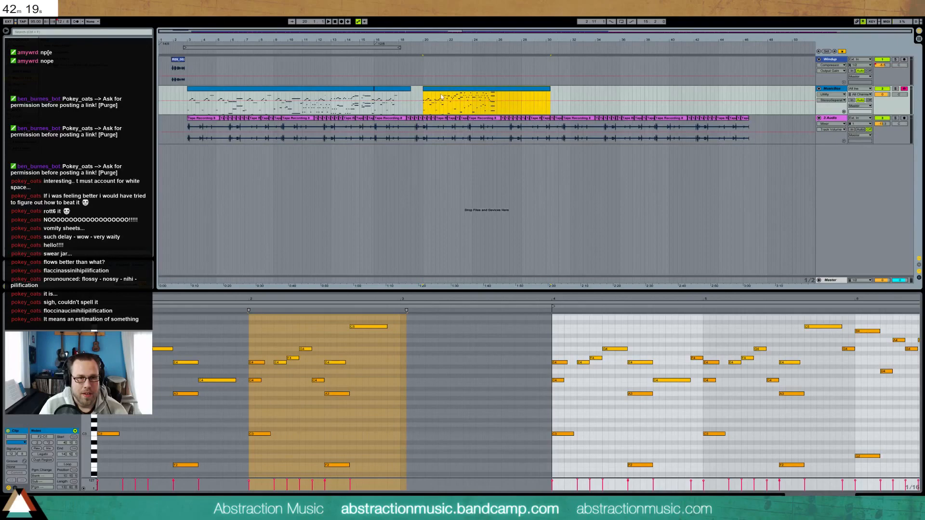
key(ctrl+z)
key(ctrl+z)
key(ctrl+z)
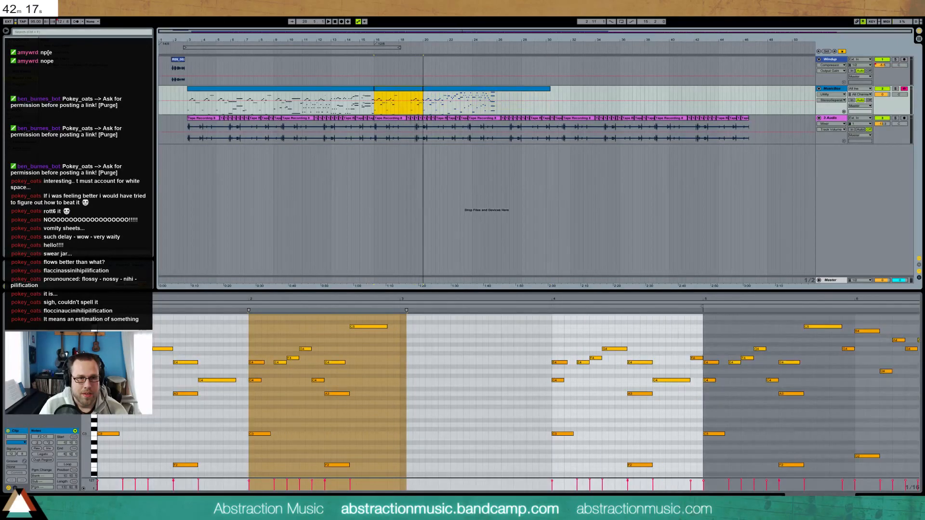
drag(539, 326, 696, 473)
key(Delete)
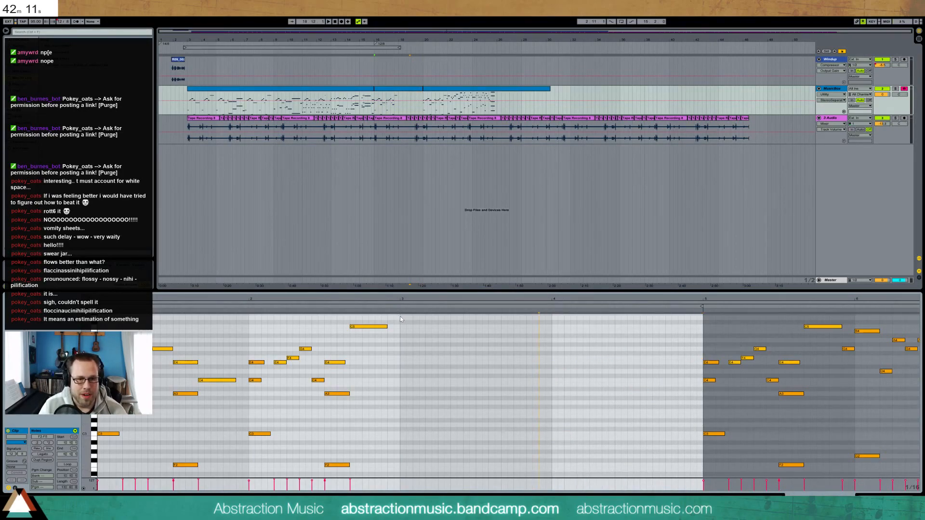
drag(432, 90, 408, 91)
Merge the selected MusicBox clips into one with Ctrl+J and audition from bar 16
shift+click(386, 90)
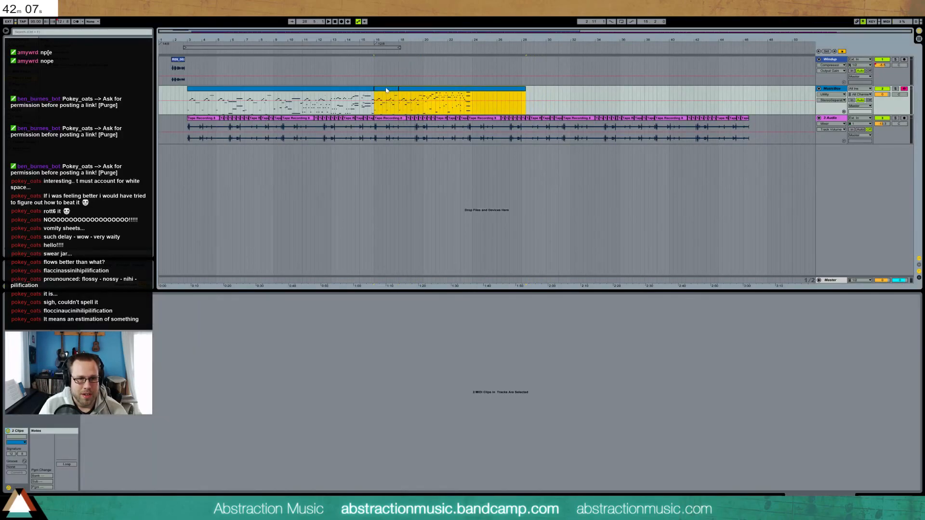
key(ctrl+j)
key(space)
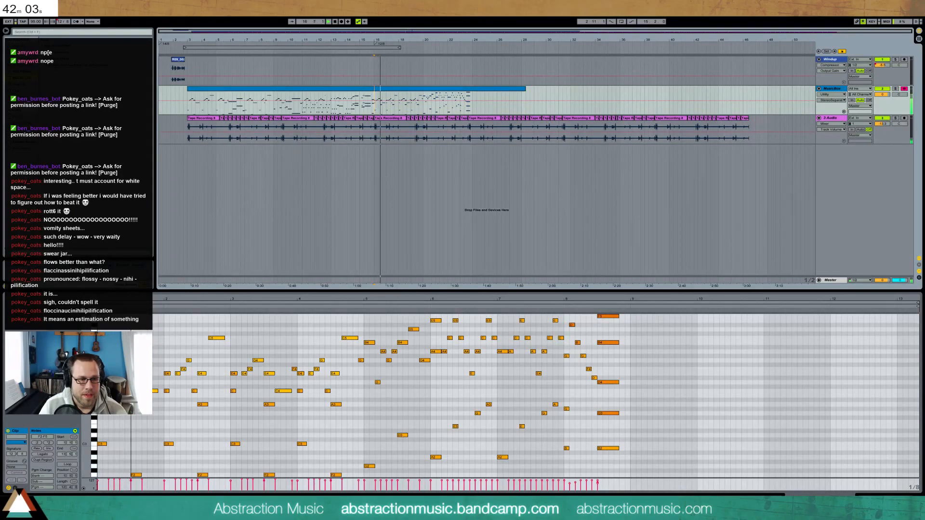
drag(85, 362, 83, 362)
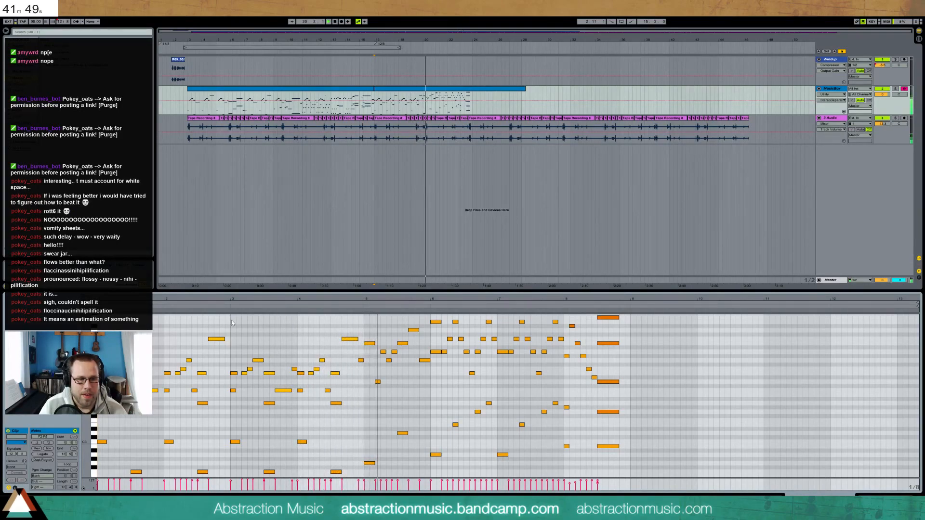
key(space)
Add a C4 note at bar 5, shorten a nearby note, and show the first clip's notes
double_click(367, 390)
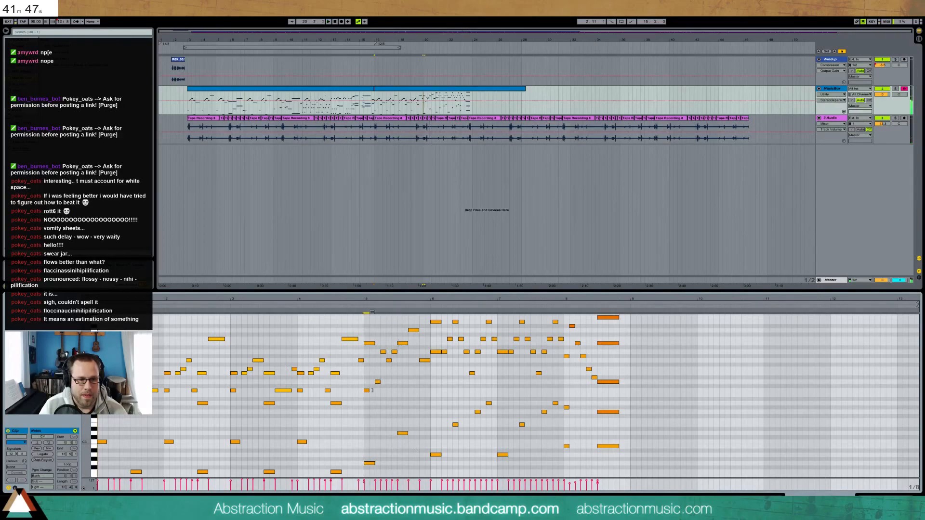
click(362, 307)
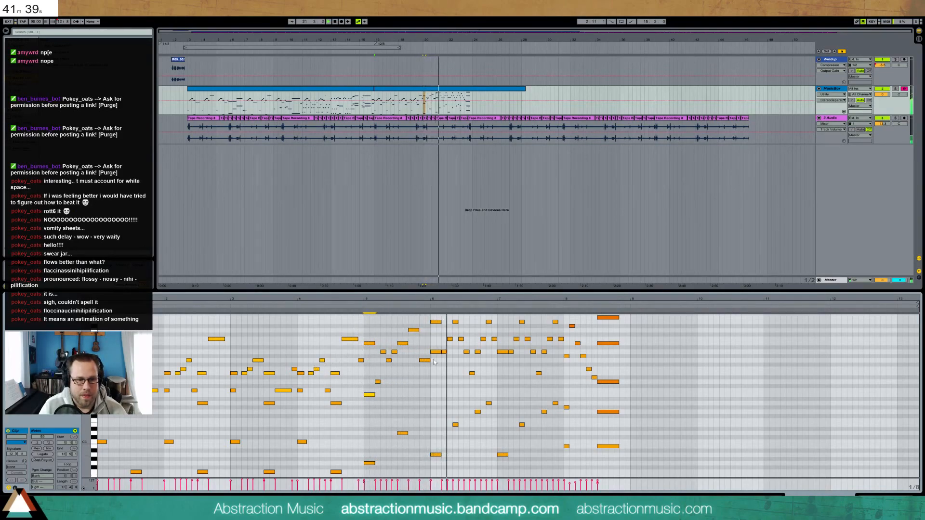
drag(431, 360, 426, 360)
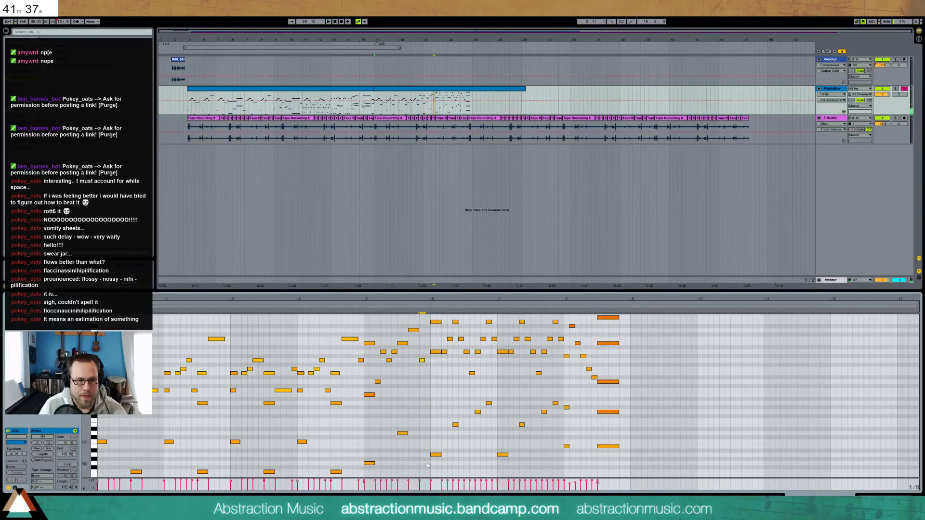
drag(314, 298, 189, 384)
drag(89, 386, 84, 375)
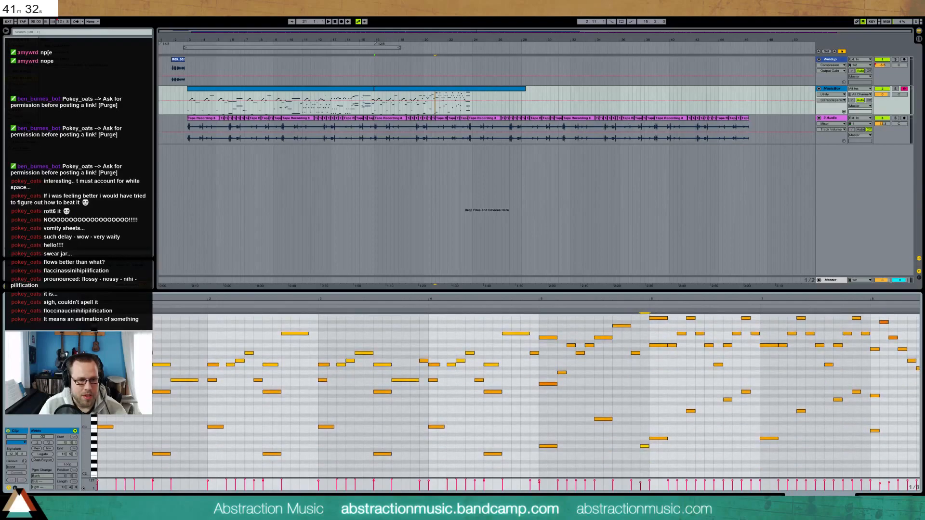
click(200, 93)
drag(308, 299, 819, 299)
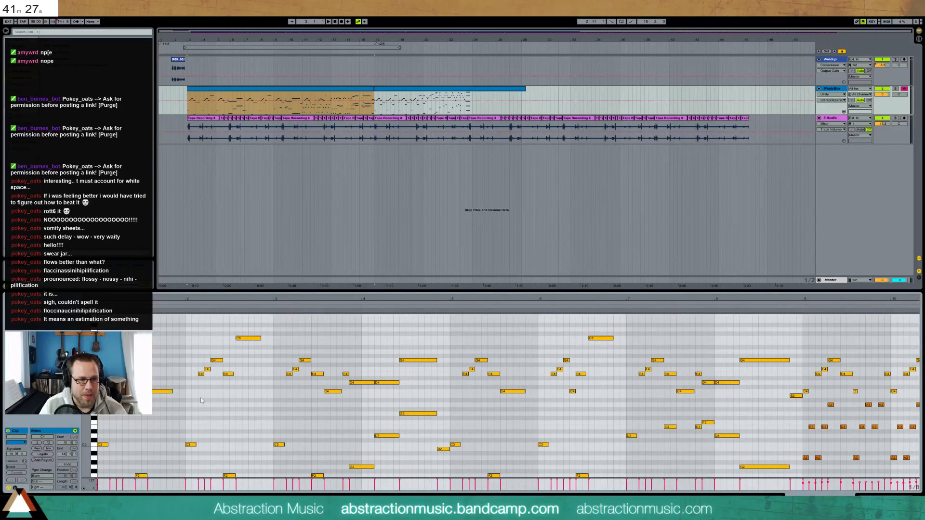
In the second MusicBox clip, reactivate the two muted A3 notes and shorten one note
scroll(535, 395, down, 3)
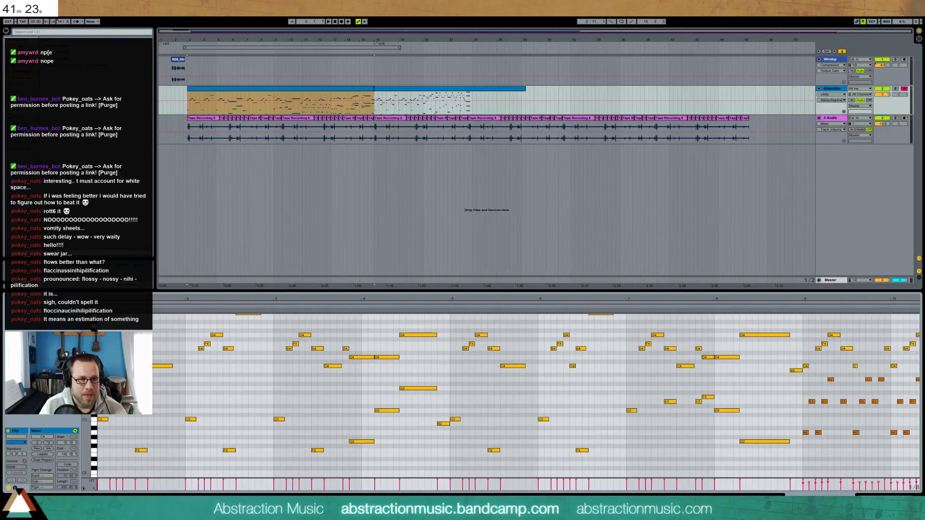
click(418, 96)
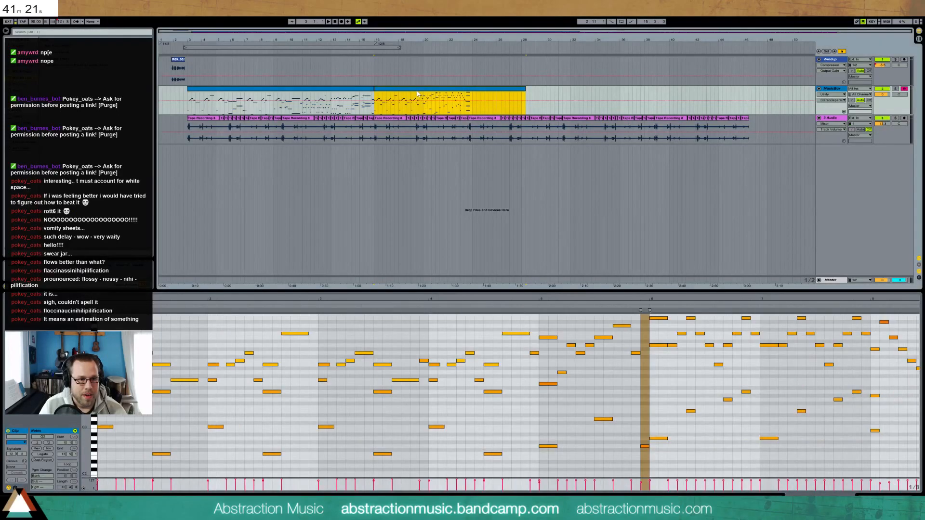
click(134, 381)
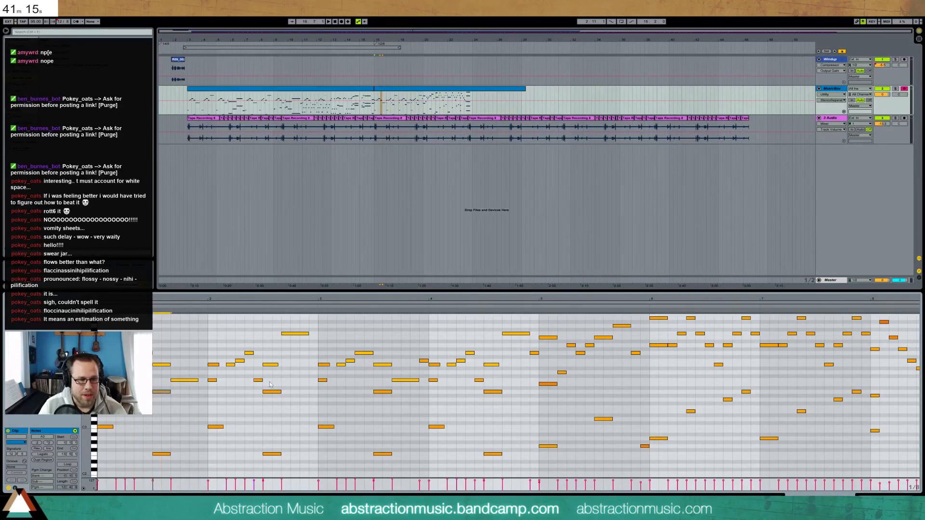
key(space)
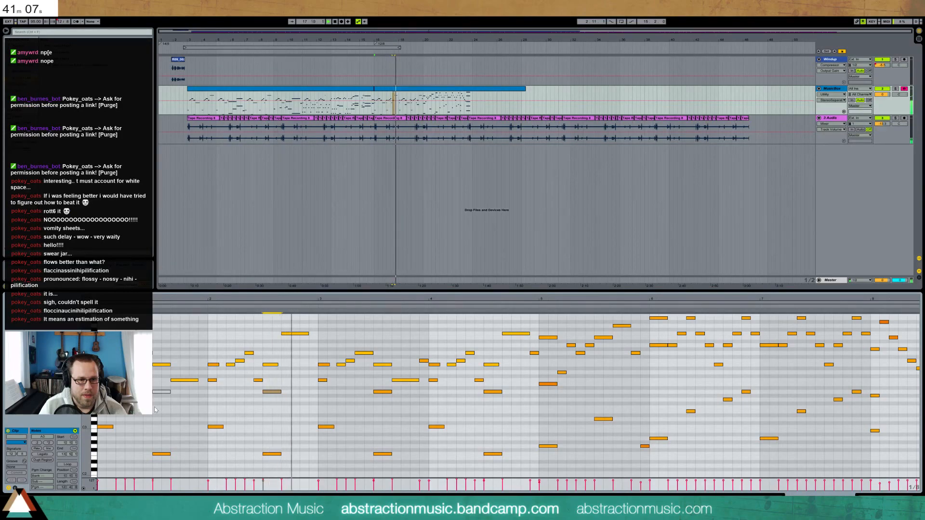
drag(146, 383, 288, 409)
key(0)
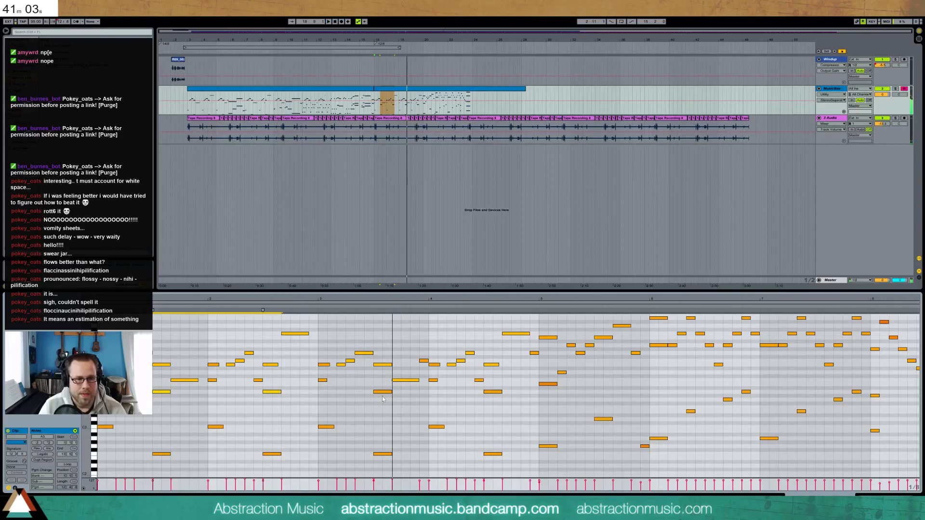
drag(419, 380, 412, 379)
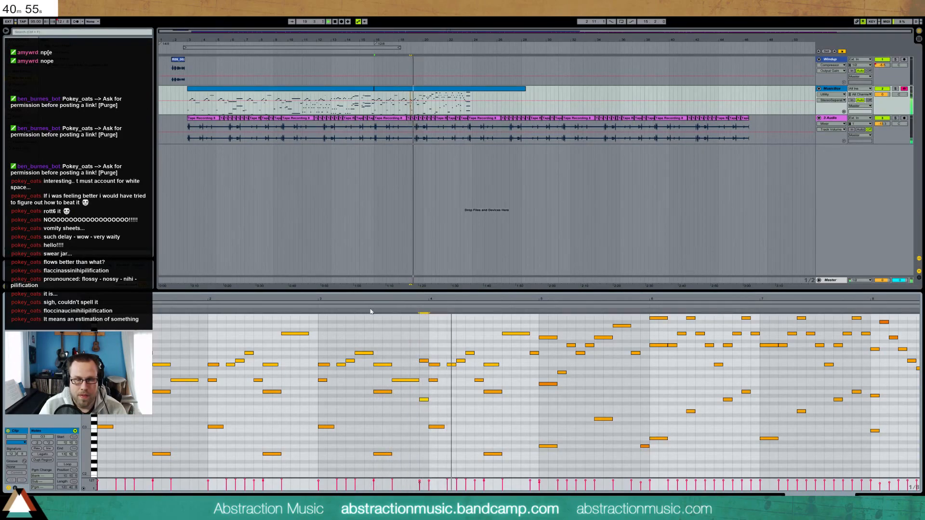
Draw several new melody notes around bar 6, auditioning them during playback
double_click(533, 400)
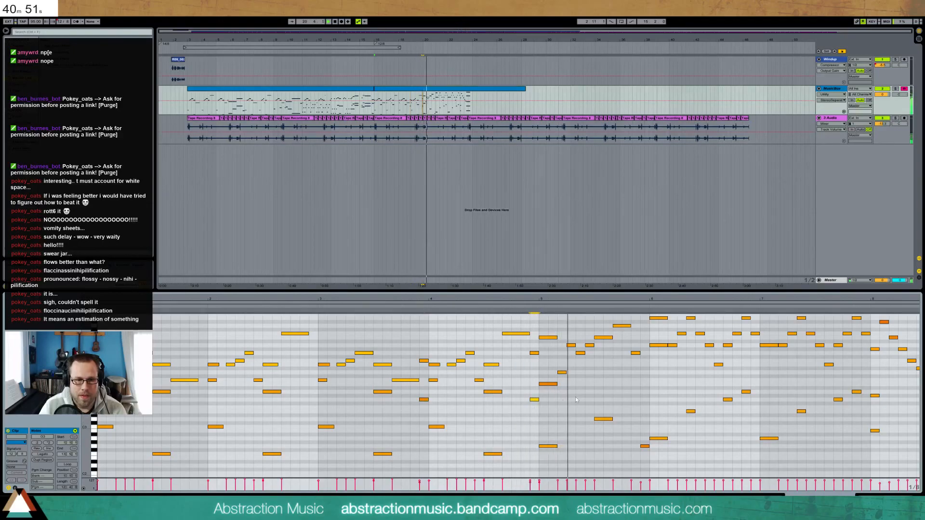
double_click(597, 384)
key(space)
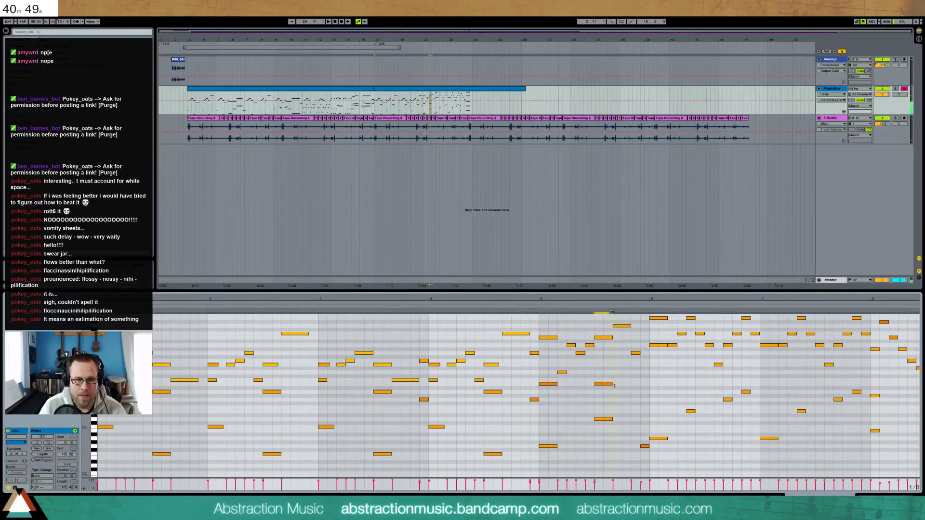
double_click(643, 383)
key(space)
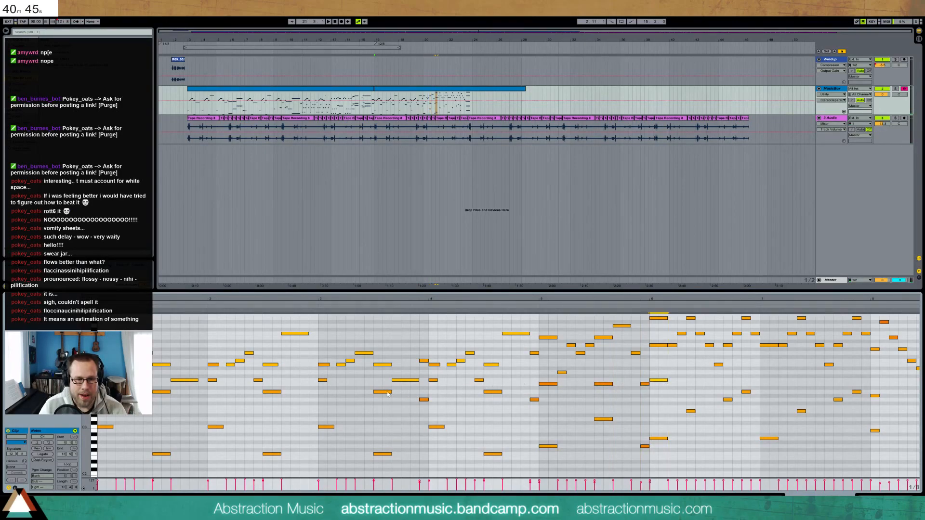
drag(369, 388, 578, 406)
drag(524, 384, 674, 387)
click(406, 308)
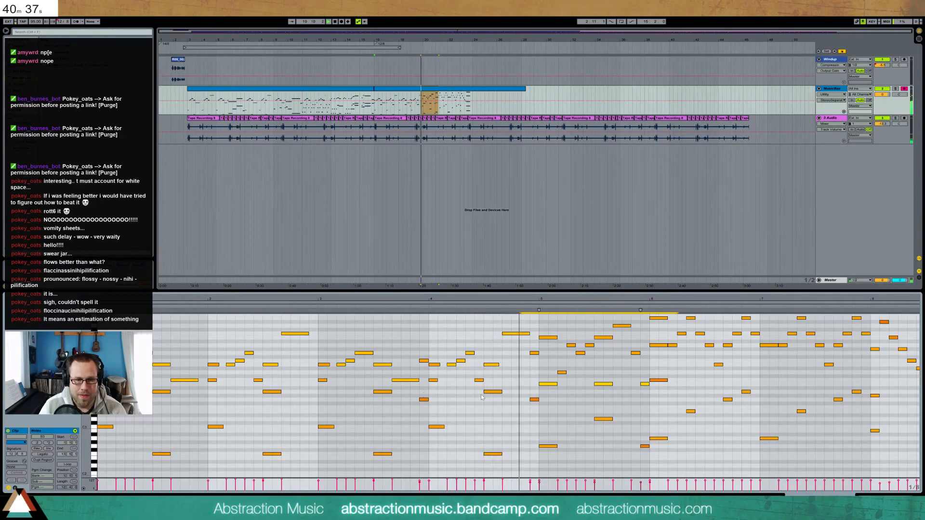
click(597, 384)
drag(634, 387, 662, 382)
click(677, 388)
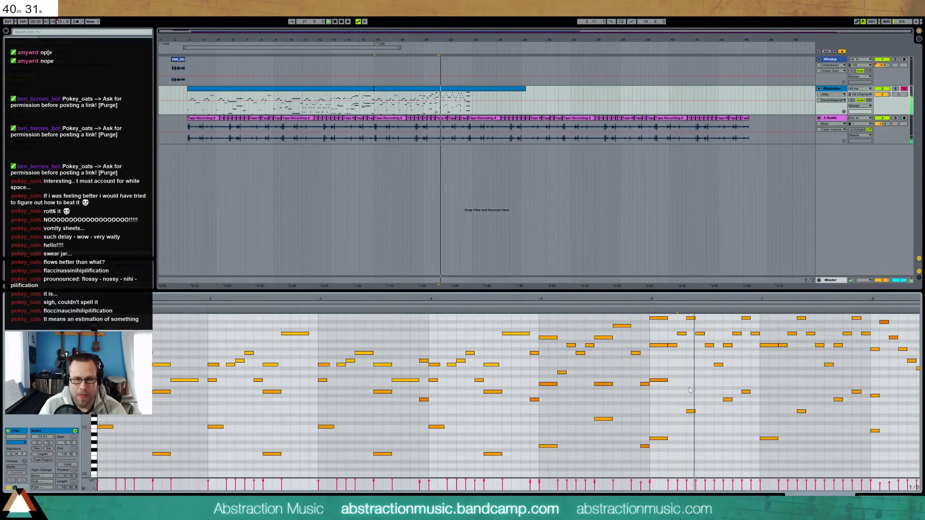
double_click(689, 385)
key(space)
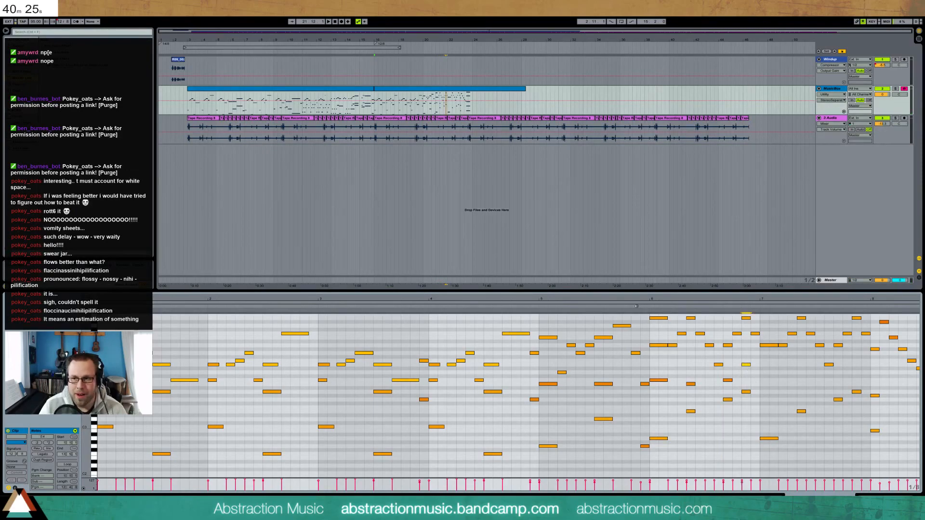
Audition the new passage from bar 6, selecting individual notes to check them
click(635, 306)
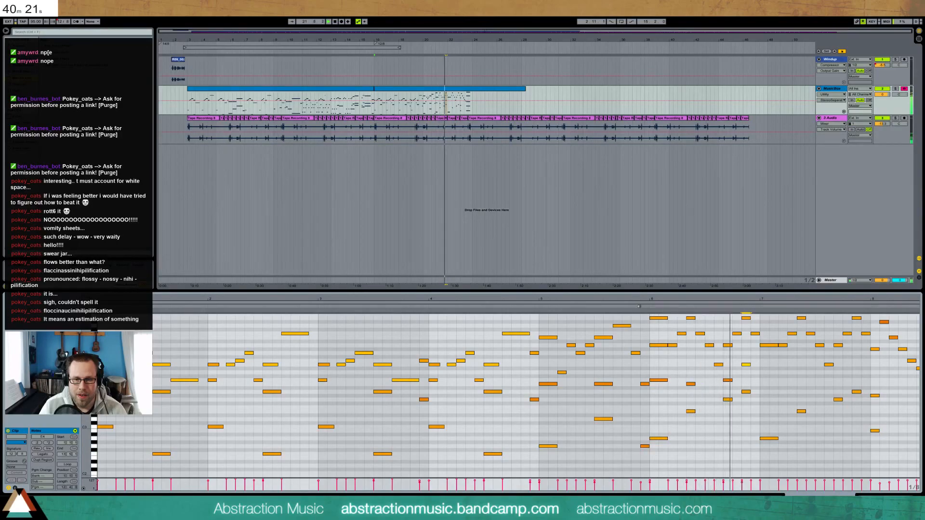
key(space)
click(728, 380)
key(space)
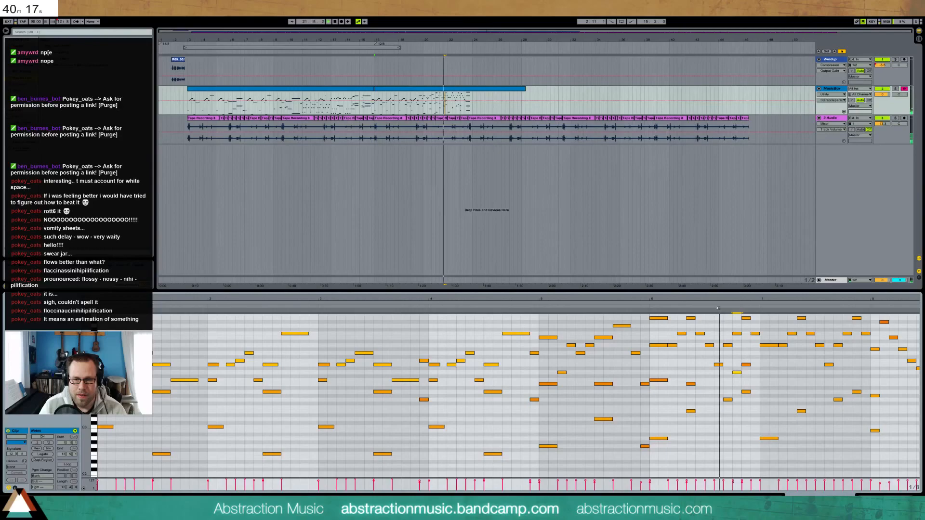
key(space)
click(744, 392)
click(648, 307)
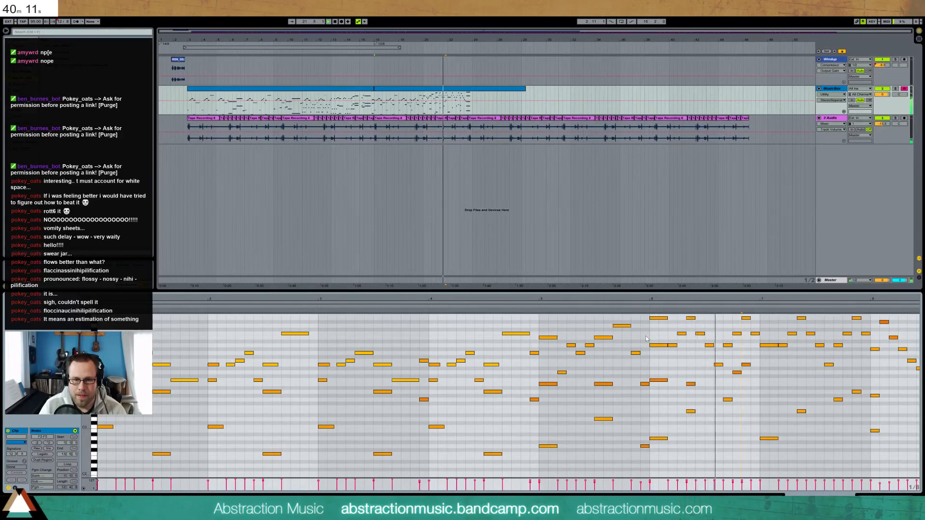
Add melody notes near bars 7 and 8, lengthening one to two steps
double_click(755, 373)
key(space)
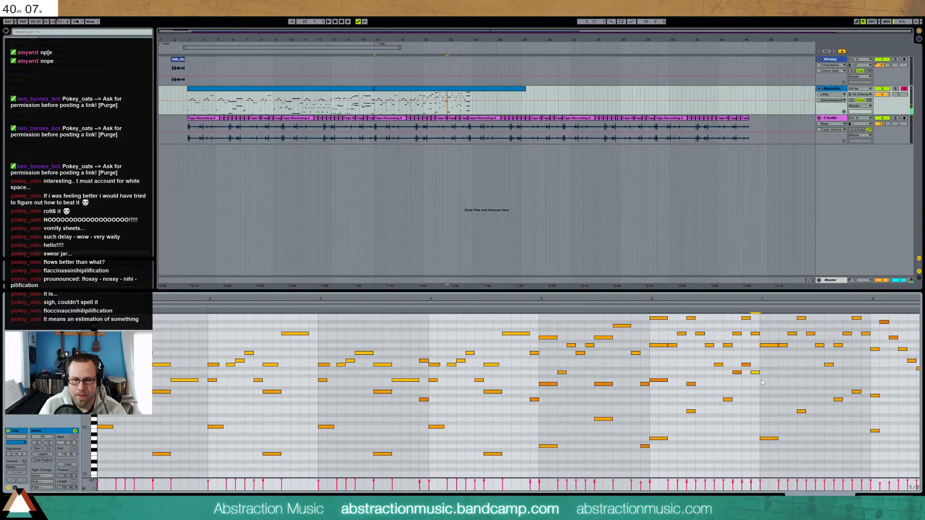
double_click(761, 380)
drag(769, 380, 777, 380)
click(762, 307)
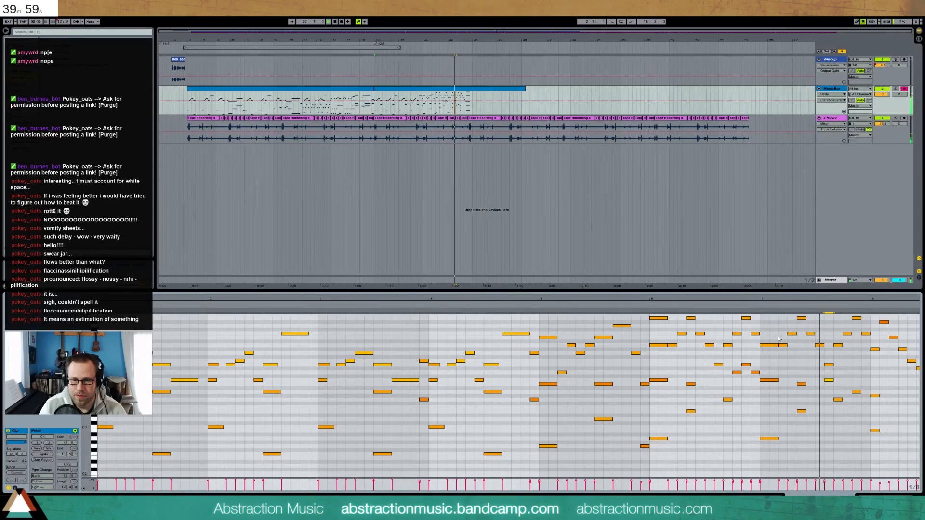
key(space)
double_click(865, 365)
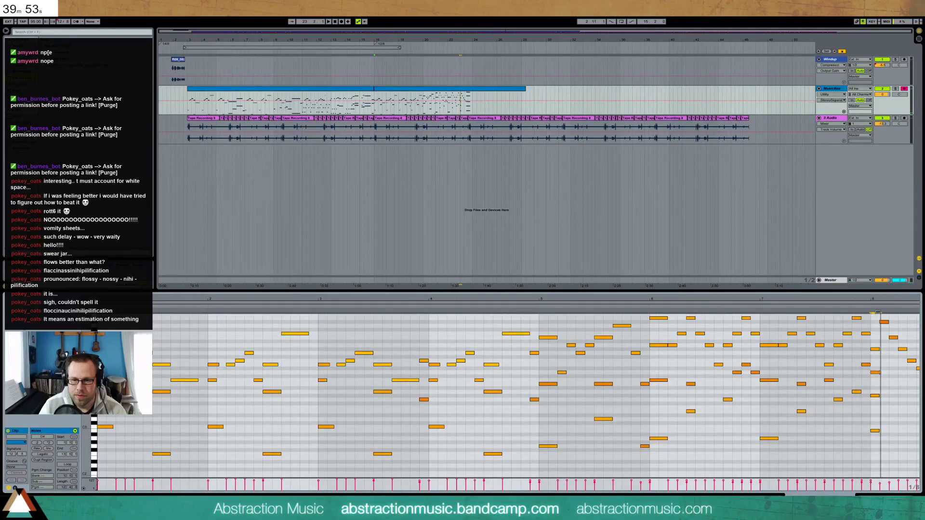
key(space)
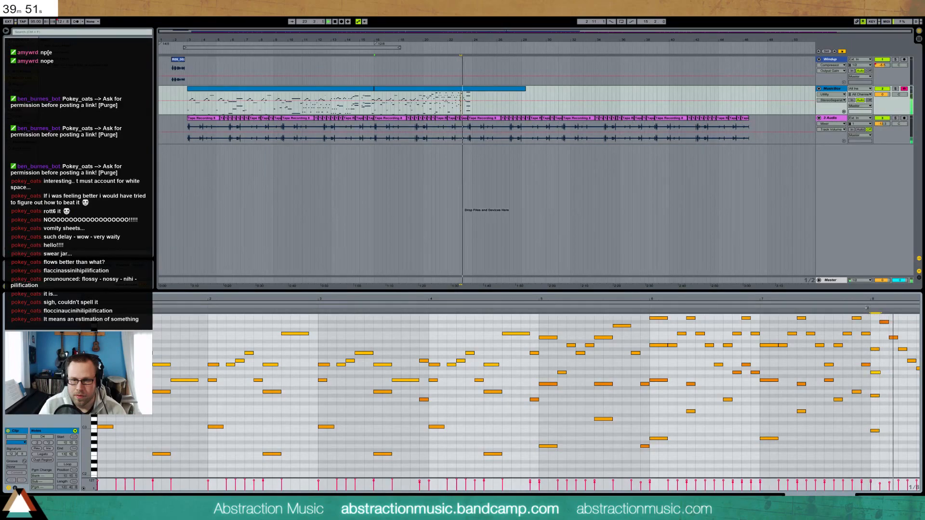
drag(878, 300, 727, 301)
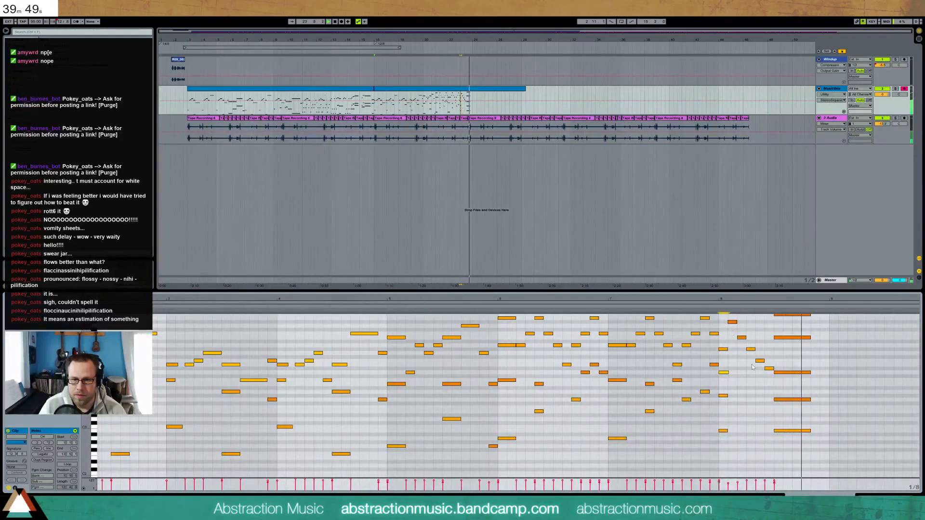
Replay the ending, then drag the loop brace to end around bar 31
scroll(754, 367, up, 1)
scroll(754, 367, up, 1)
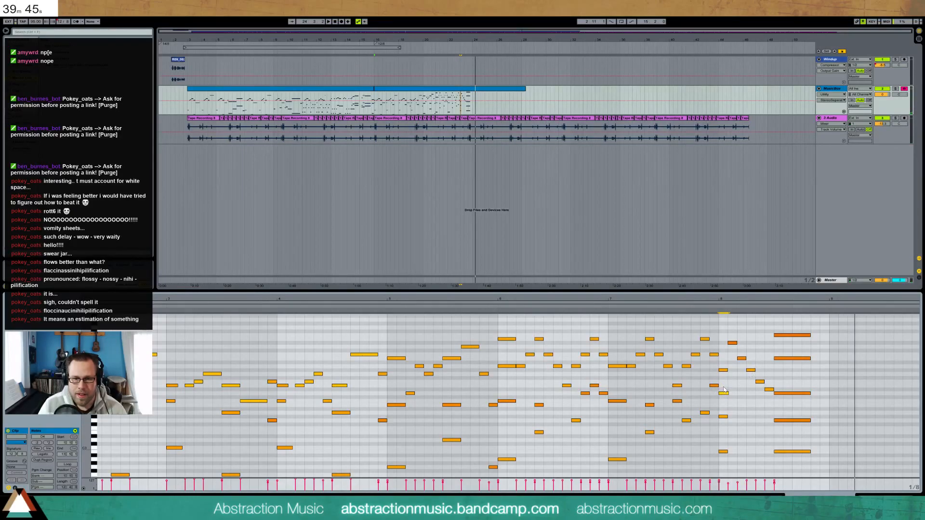
click(603, 309)
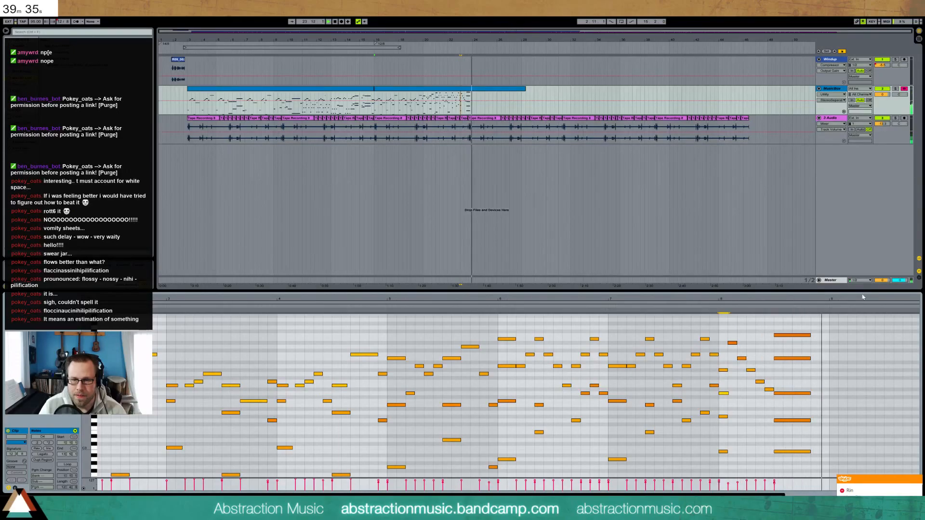
drag(683, 297, 707, 290)
drag(86, 429, 78, 416)
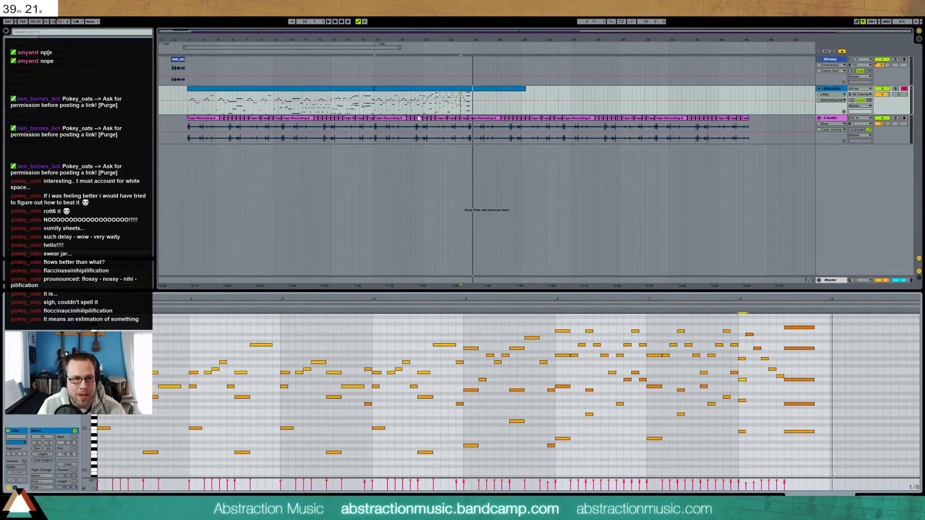
click(383, 94)
drag(399, 48, 562, 47)
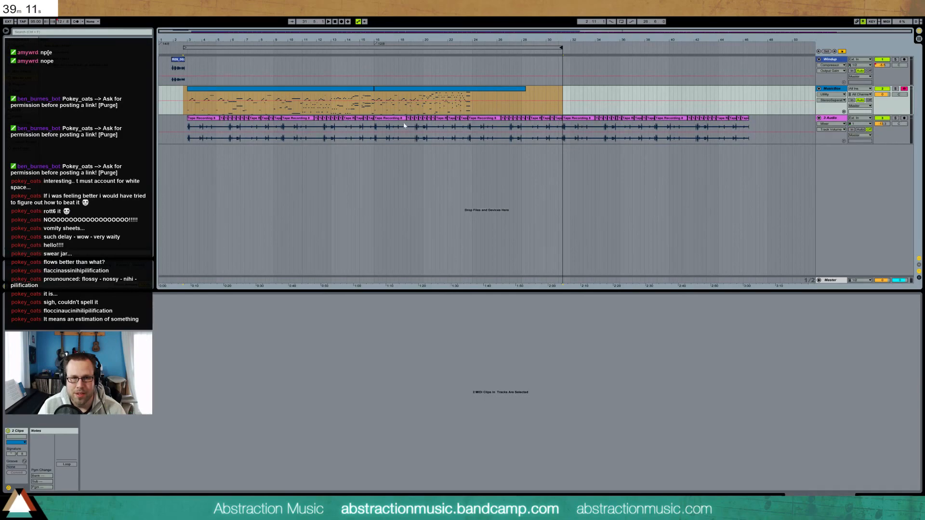
Review both MusicBox clips' notes, finishing with the section after bar 16 in the piano roll
click(486, 89)
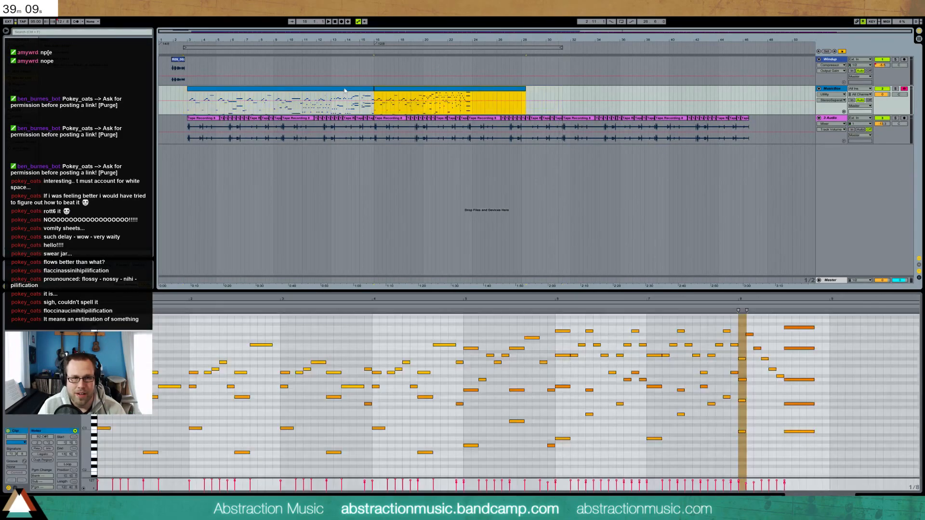
click(189, 98)
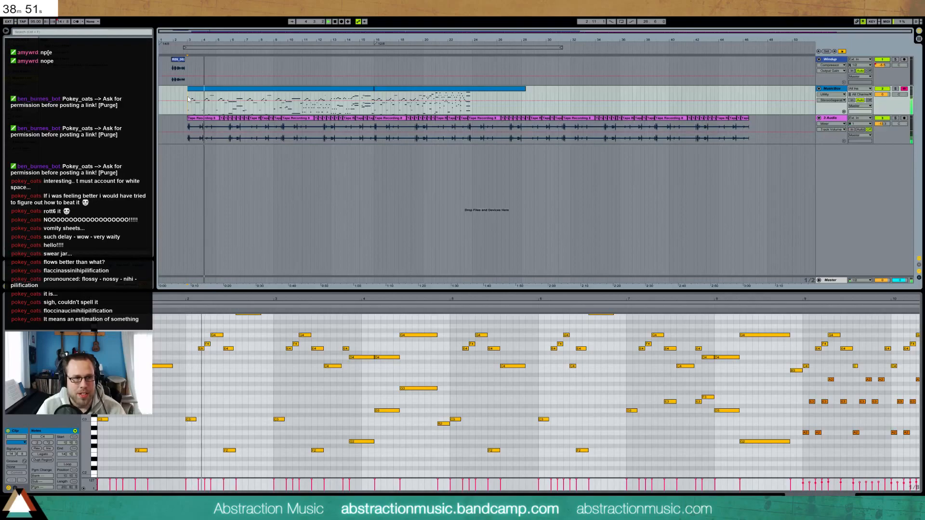
drag(86, 424, 81, 424)
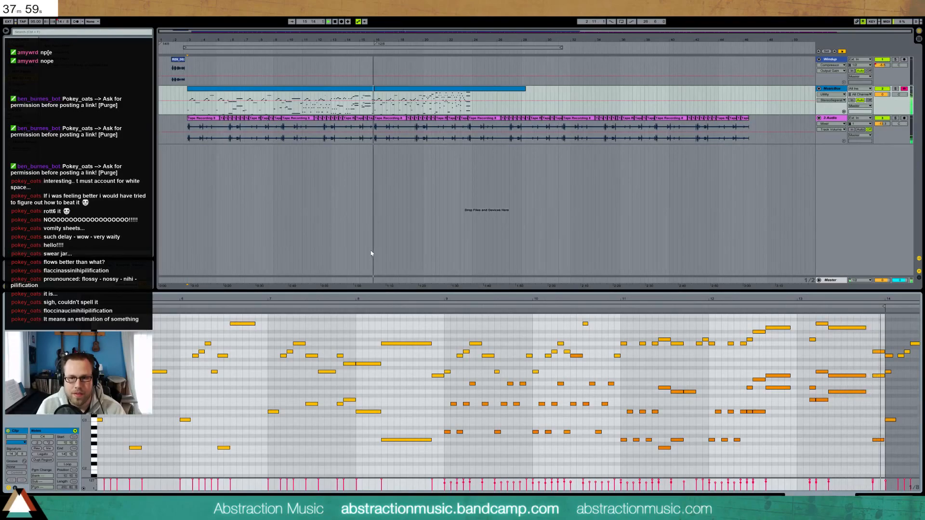
click(385, 99)
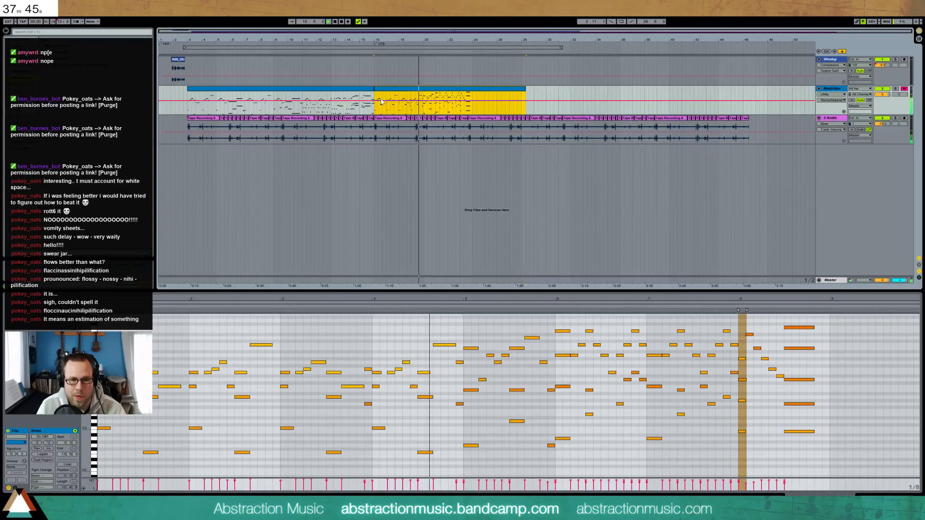
Lengthen the phrase-ending note and the low F2-row note, then audition them
click(429, 396)
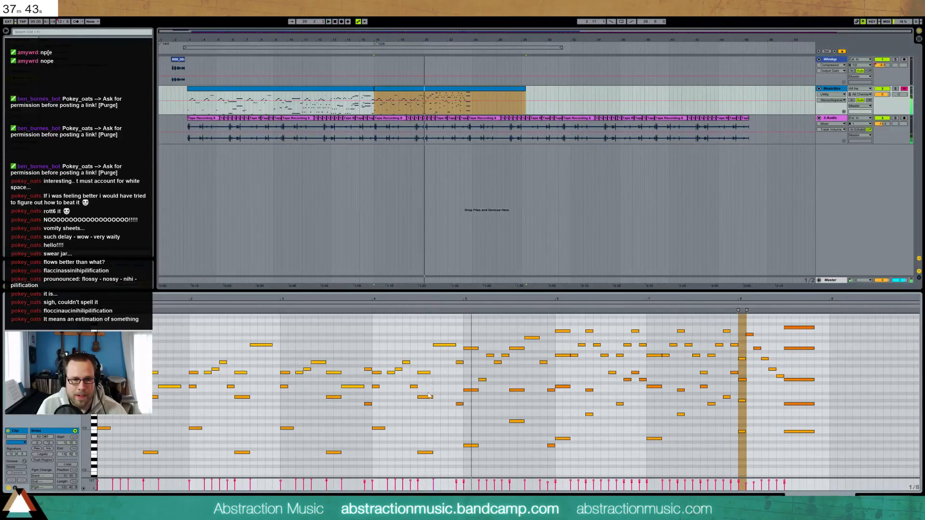
drag(433, 397, 449, 397)
drag(433, 453, 449, 453)
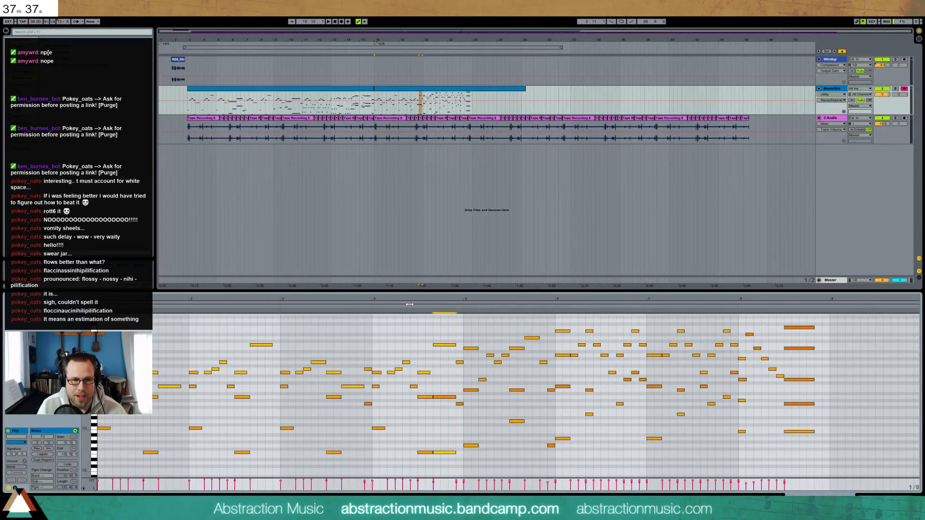
click(369, 307)
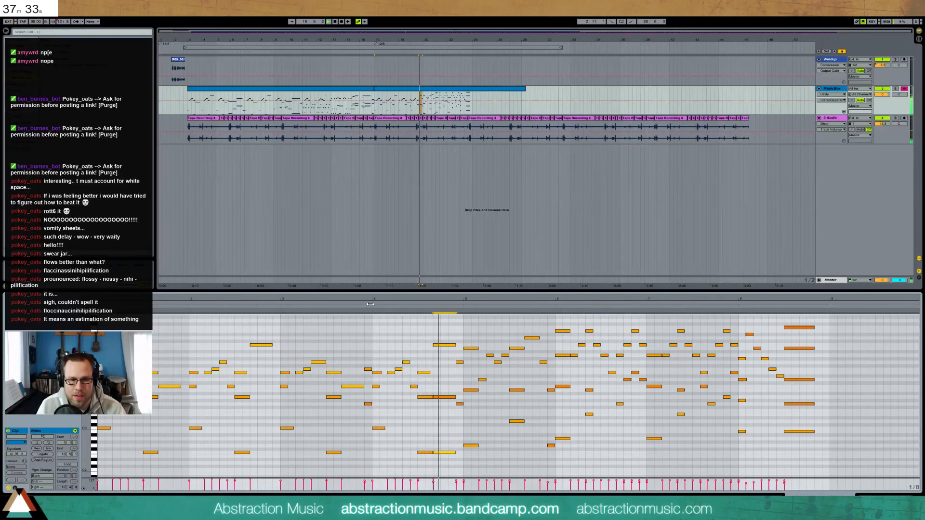
Raise the A3 note to C4, add a low F2, and trim the clip to bar 24
drag(444, 386, 447, 399)
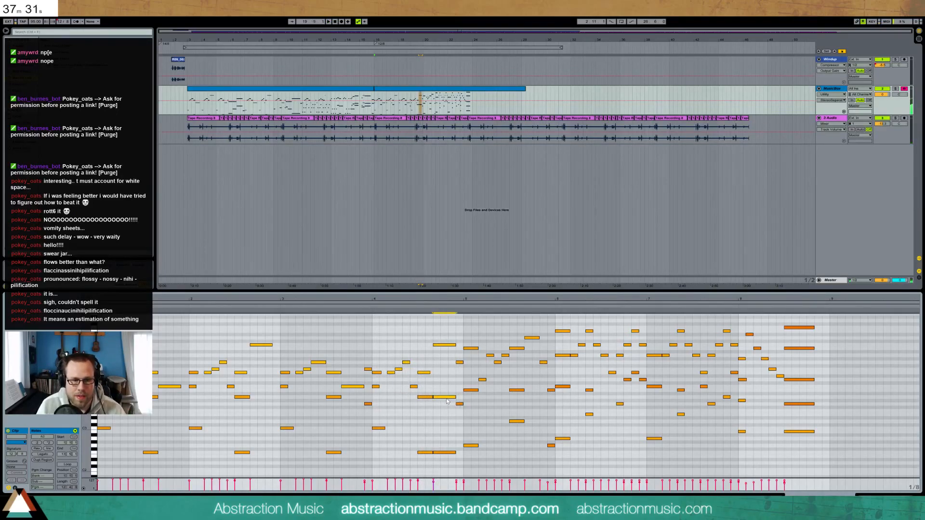
key(Up)
key(Up)
key(Up)
click(409, 308)
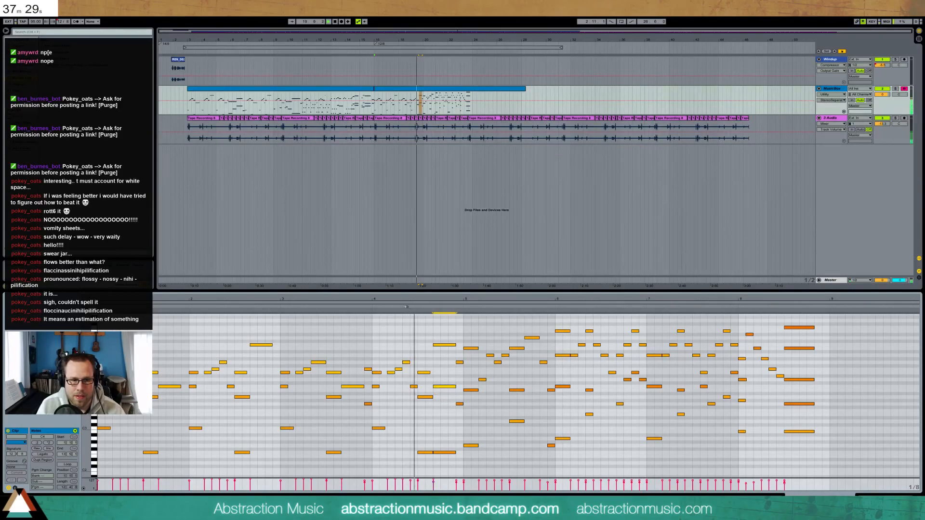
key(space)
click(426, 332)
click(408, 304)
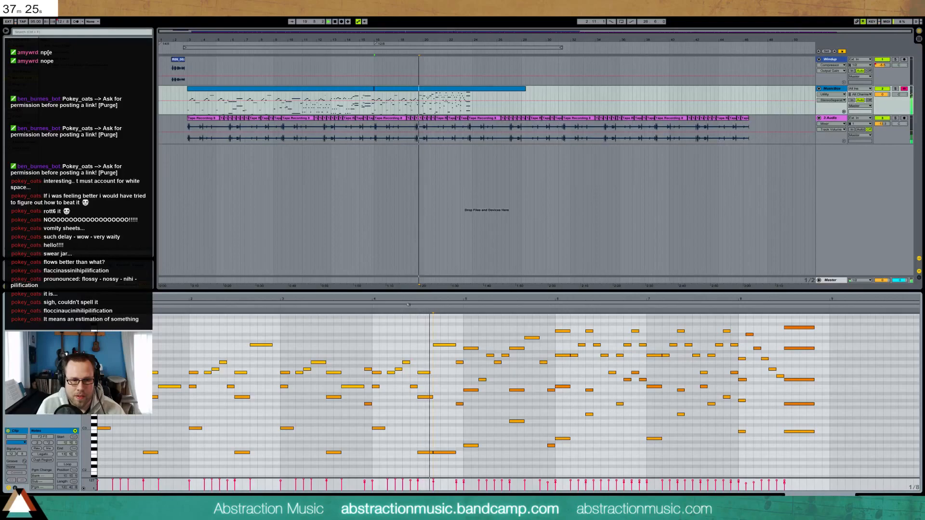
double_click(460, 454)
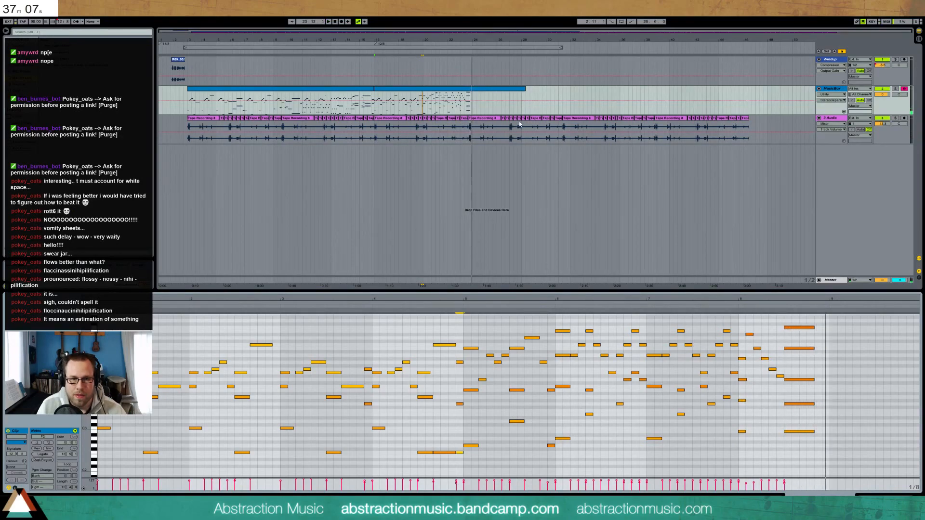
drag(526, 92, 472, 92)
Insert a 10/8 time signature change at bar 24
right_click(472, 46)
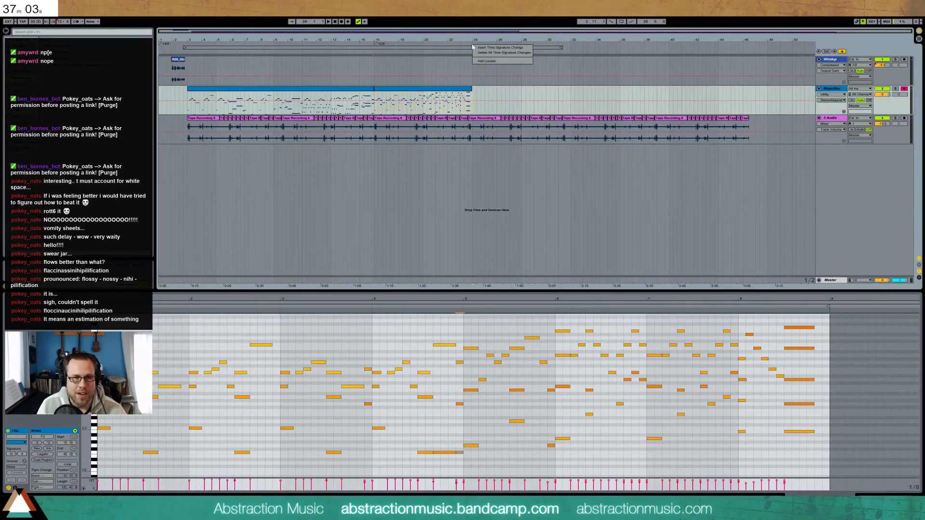
click(478, 48)
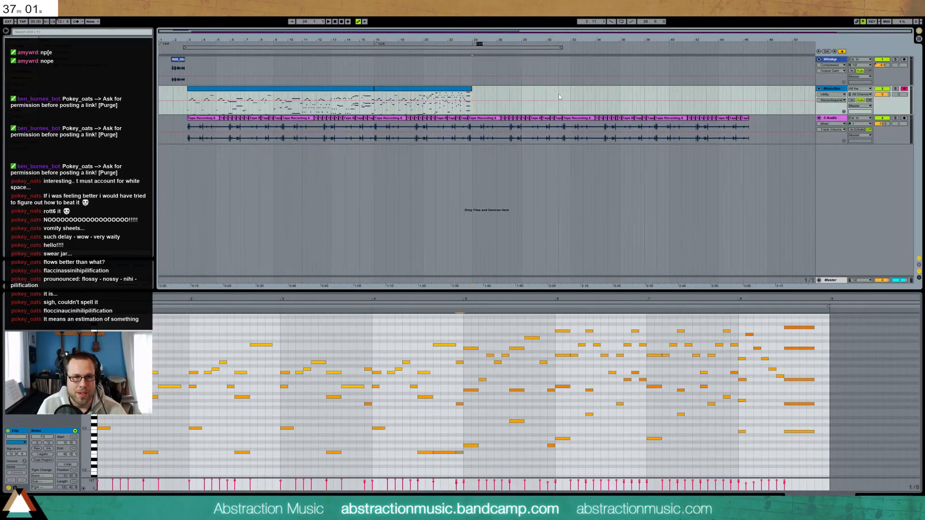
text(10/8)
key(Return)
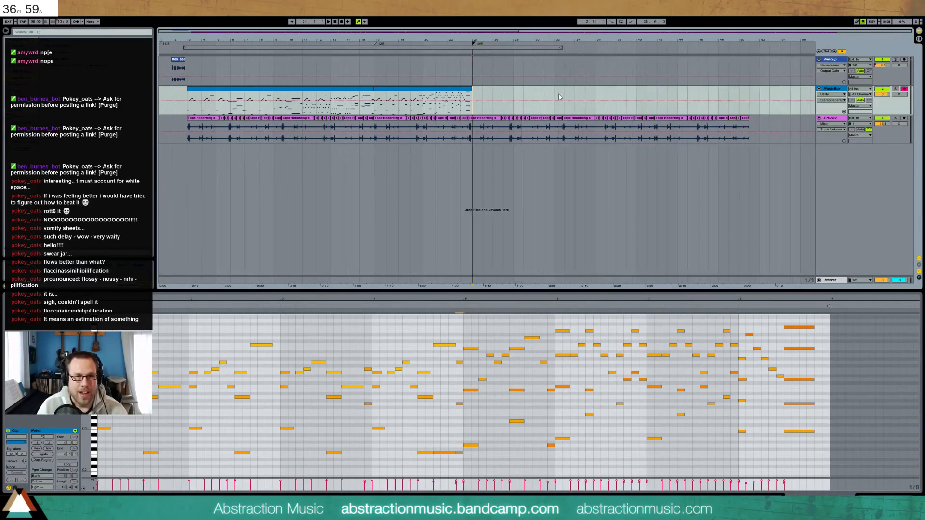
Duplicate the chosen MusicBox melody section onto bar 24
drag(524, 31, 557, 32)
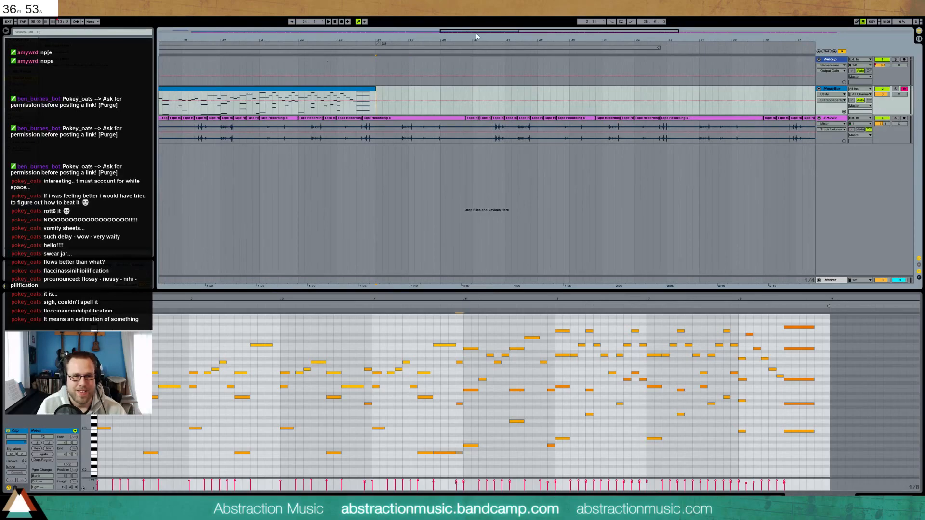
drag(260, 40, 378, 31)
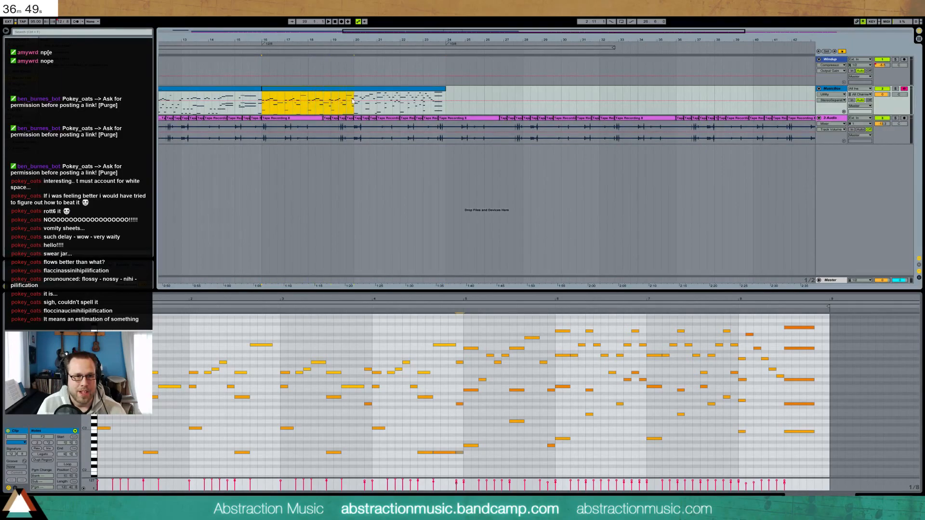
key(ctrl+v)
Set the copied clip's meter to 10/8 and delete an unwanted note
drag(388, 39, 180, 58)
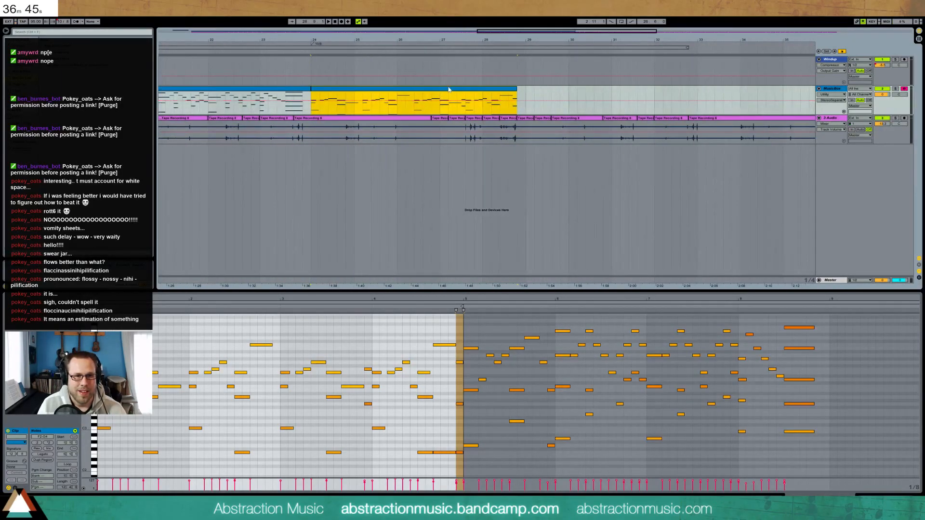
click(172, 352)
click(13, 454)
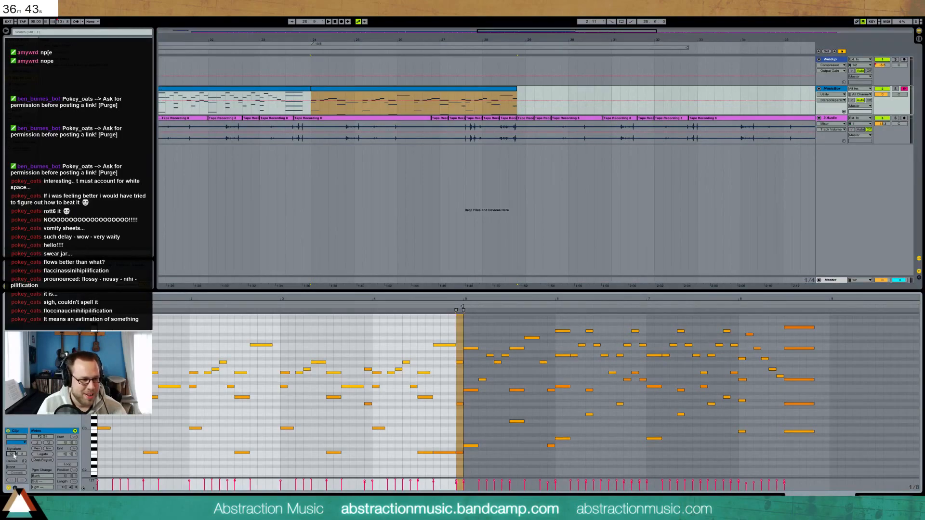
text(10)
key(Return)
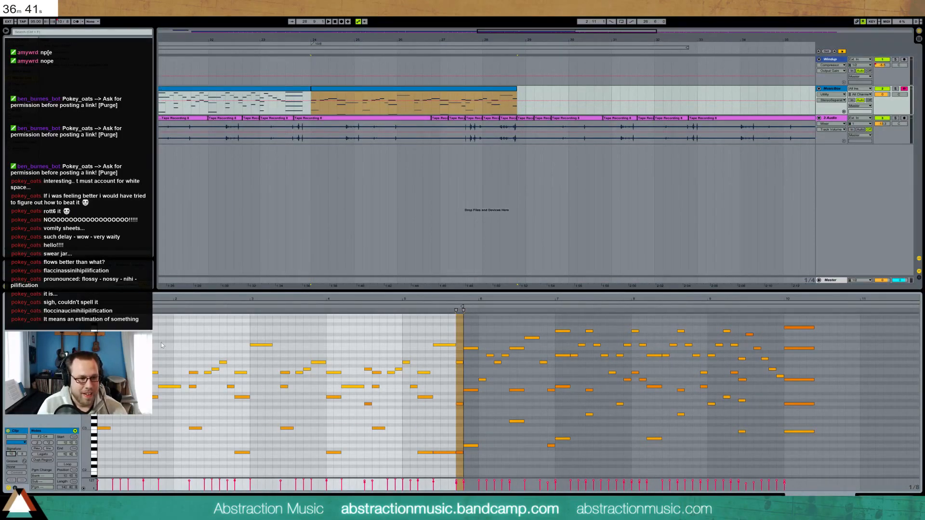
key(space)
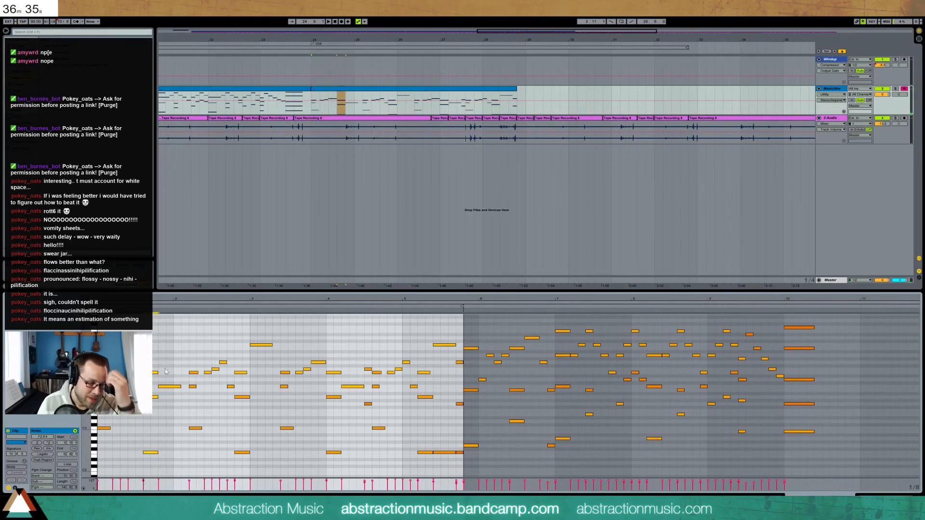
key(Delete)
Shift the opening eleven notes earlier and move the F4 and low F#2 notes earlier
drag(192, 332, 261, 458)
key(Left)
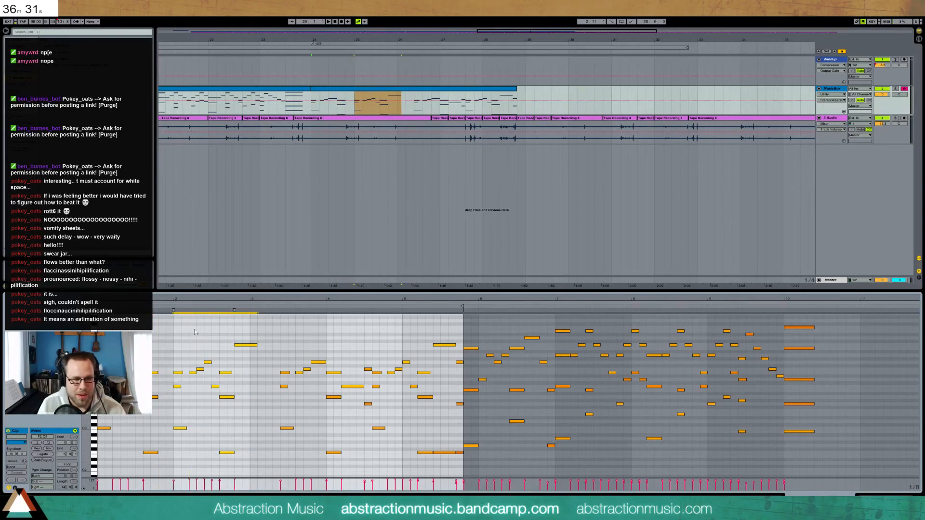
key(space)
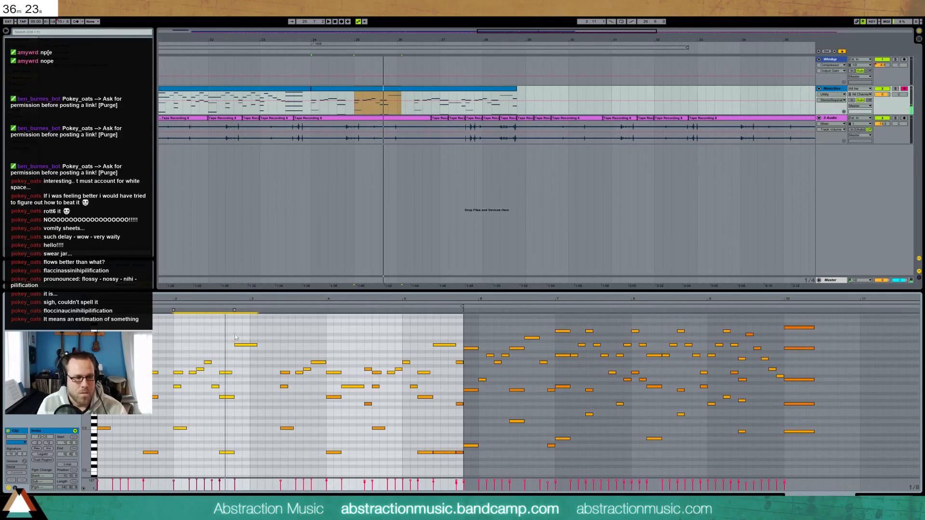
drag(254, 344, 254, 345)
click(211, 342)
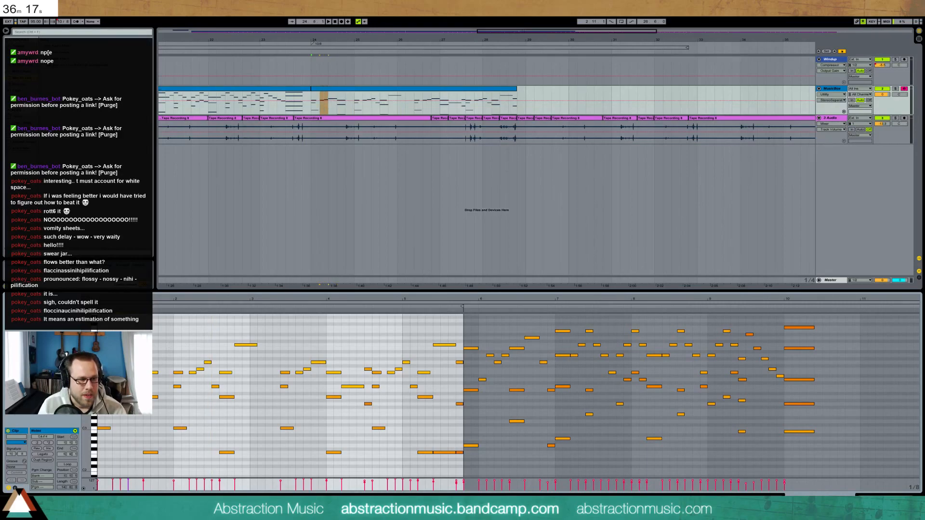
drag(124, 369, 116, 369)
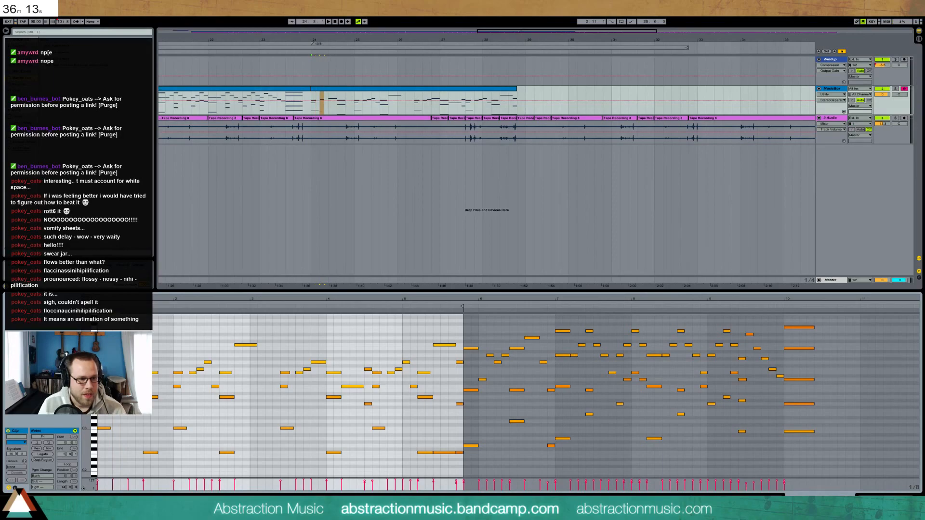
drag(158, 453, 150, 453)
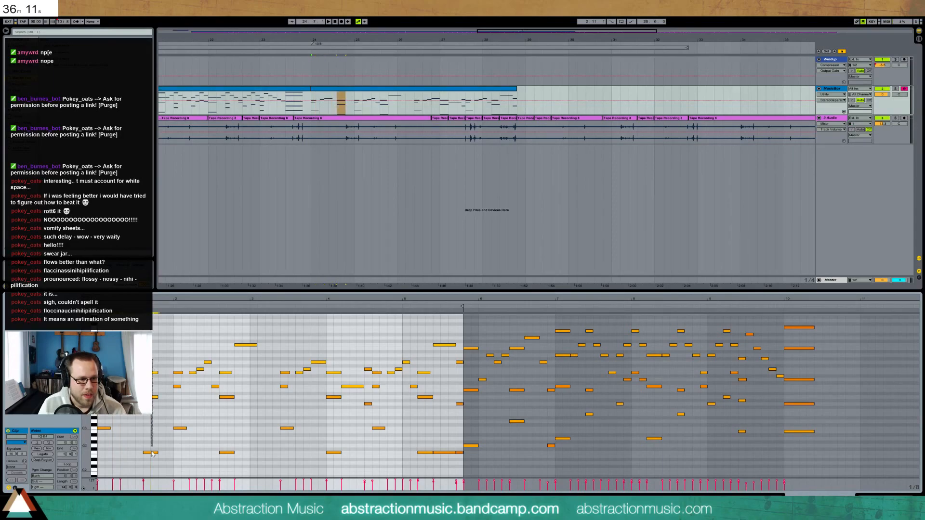
key(Left)
key(space)
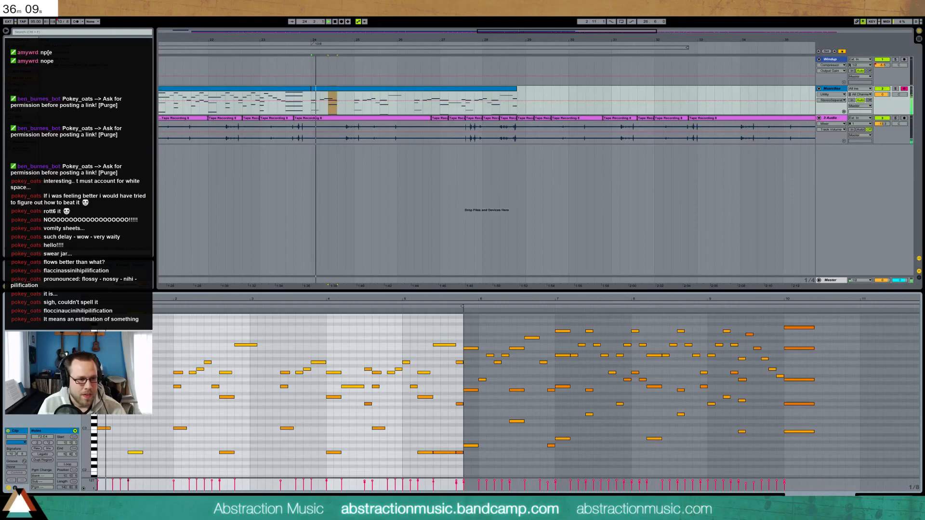
Draw a new note, raise one note a semitone, and remove clashing notes in the opening
click(125, 363)
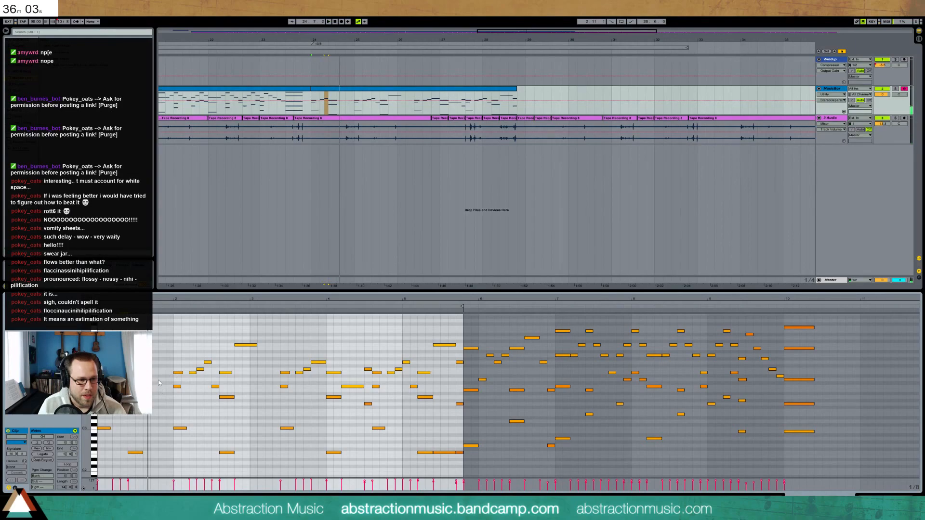
drag(159, 380, 172, 372)
key(space)
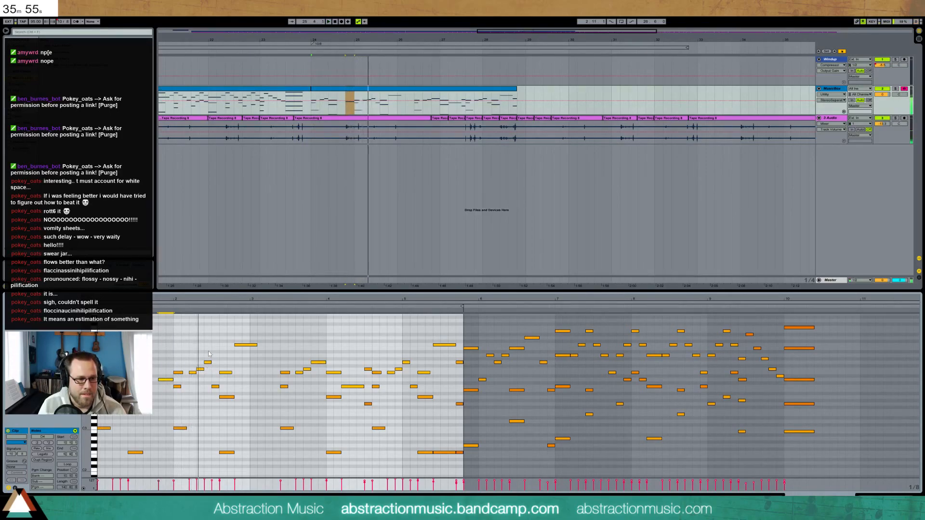
click(193, 373)
key(Up)
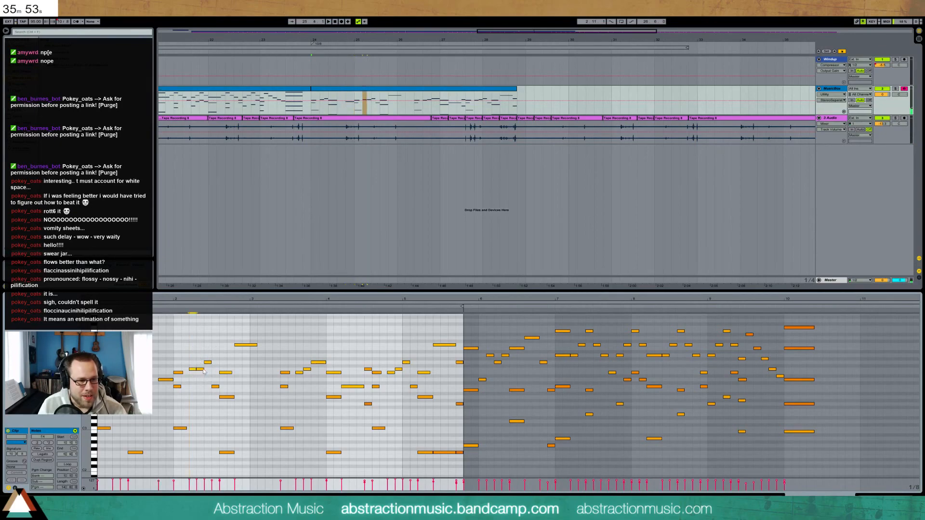
click(209, 362)
key(Left)
click(202, 369)
key(Delete)
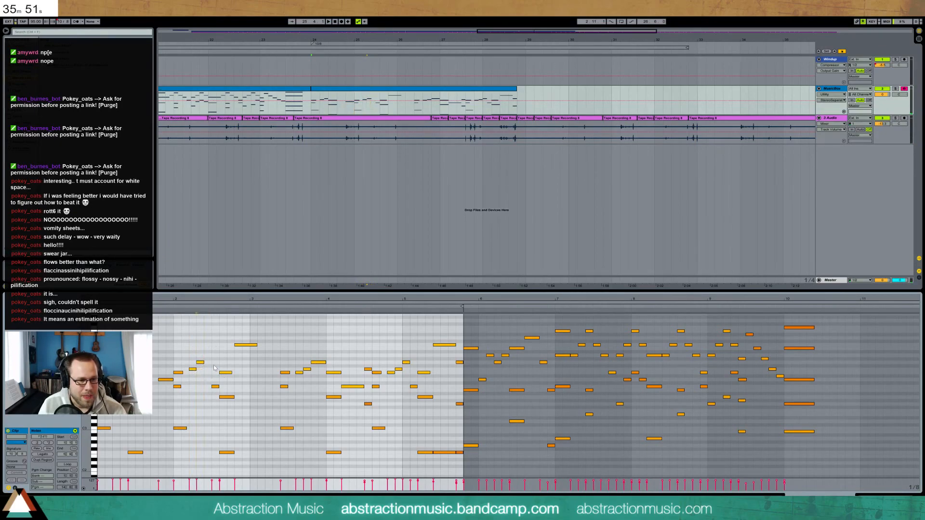
drag(213, 365, 216, 400)
key(Left)
key(Delete)
Shift three notes and the low F2 two steps earlier, and move C5 two steps later
drag(222, 329, 247, 448)
key(Left)
key(Left)
click(229, 453)
key(Left)
key(Left)
key(space)
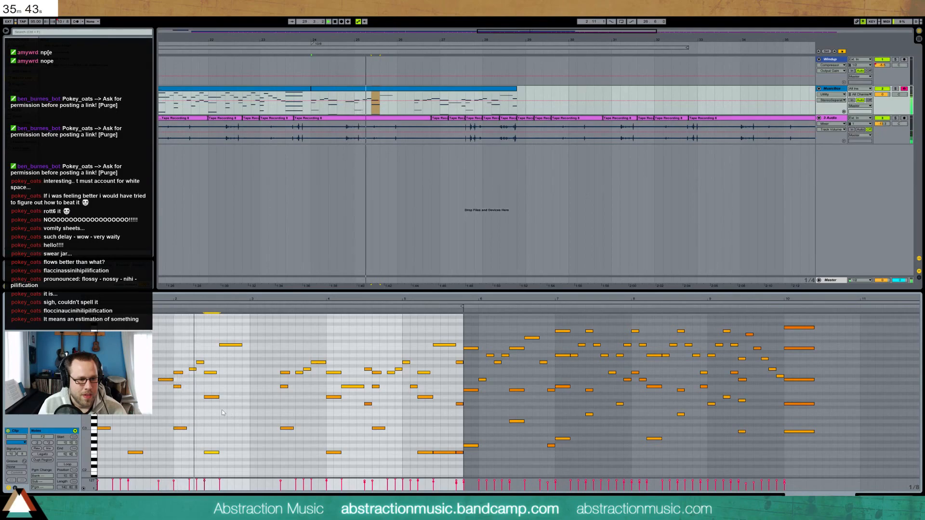
key(space)
click(230, 346)
key(Right)
key(Right)
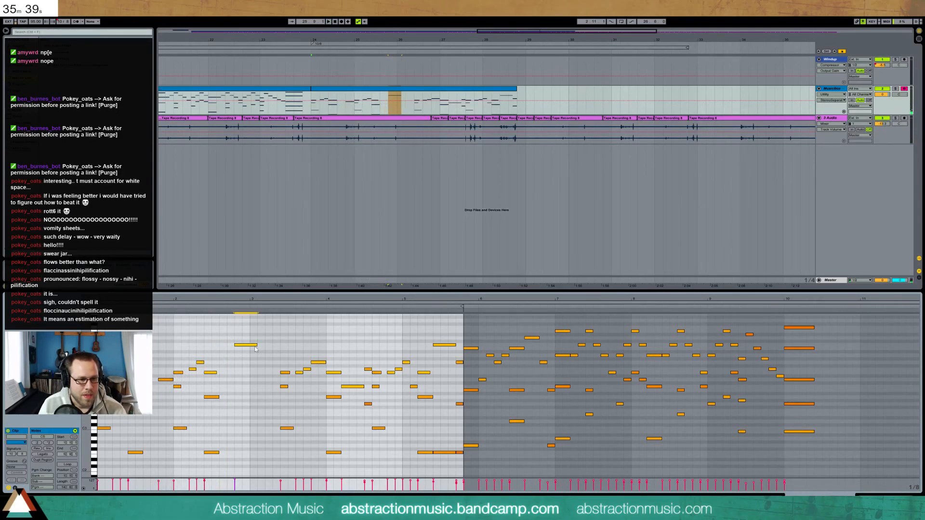
Add a G4 and a high note, then select the later notes past the opening phrase
double_click(231, 362)
key(space)
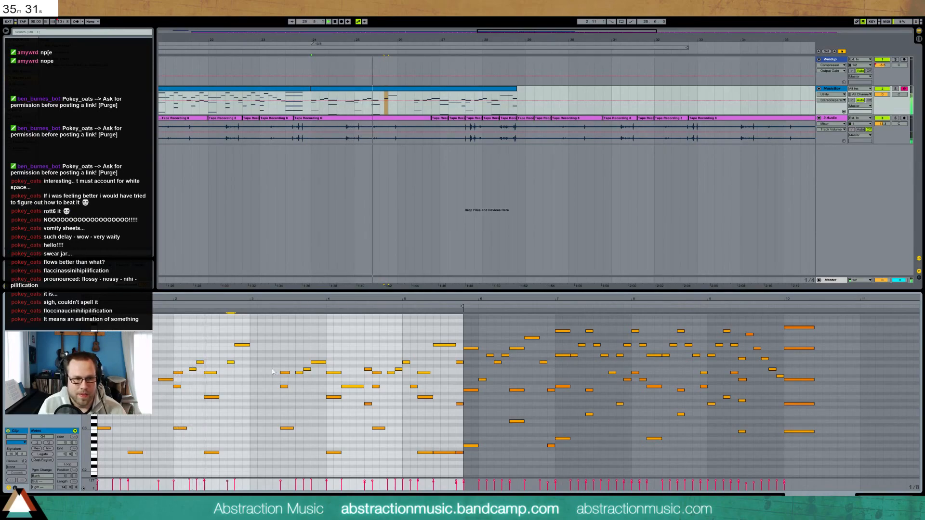
double_click(252, 339)
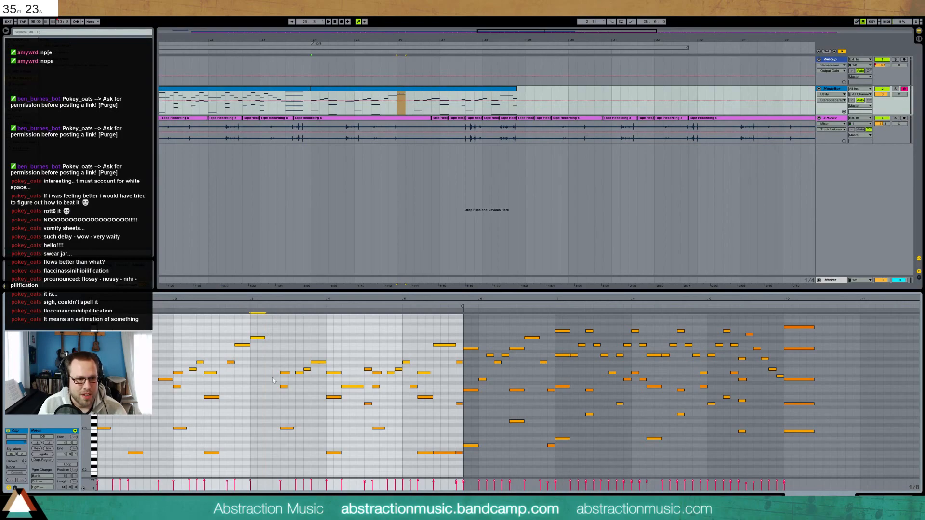
drag(101, 350, 237, 472)
drag(284, 338, 838, 467)
Delete every note after the opening phrase and duplicate the two-bar opening right after it
key(Delete)
drag(541, 320, 815, 359)
key(Delete)
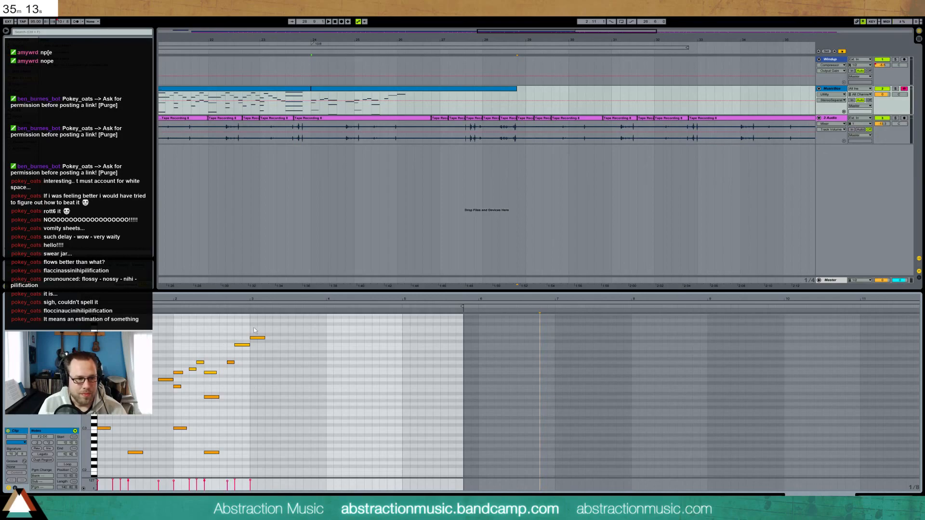
drag(257, 331, 94, 489)
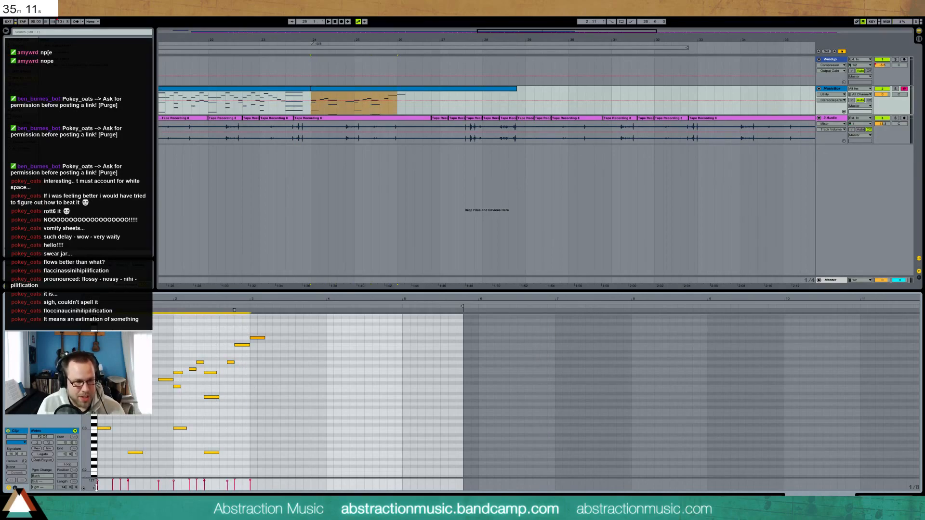
key(ctrl+d)
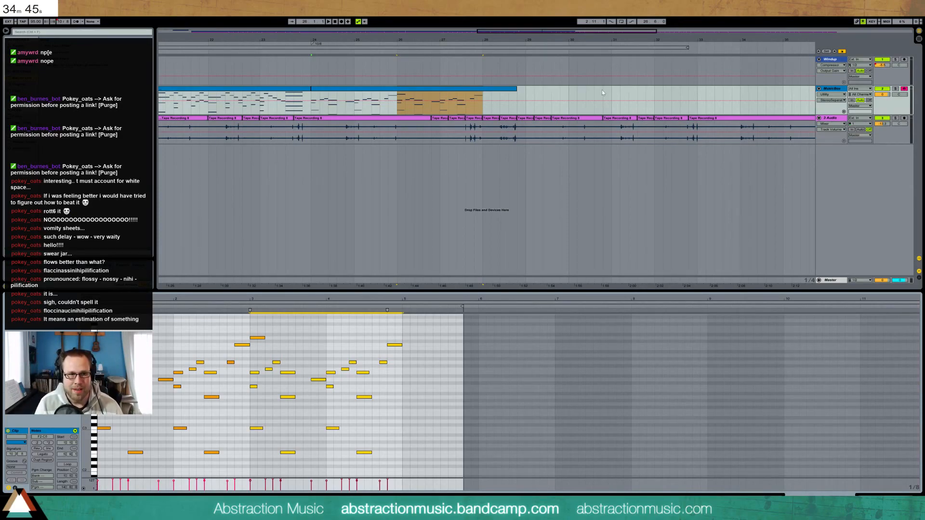
Halve the bar-2 chord and add a two-step D4 and a one-step C4 after it
key(space)
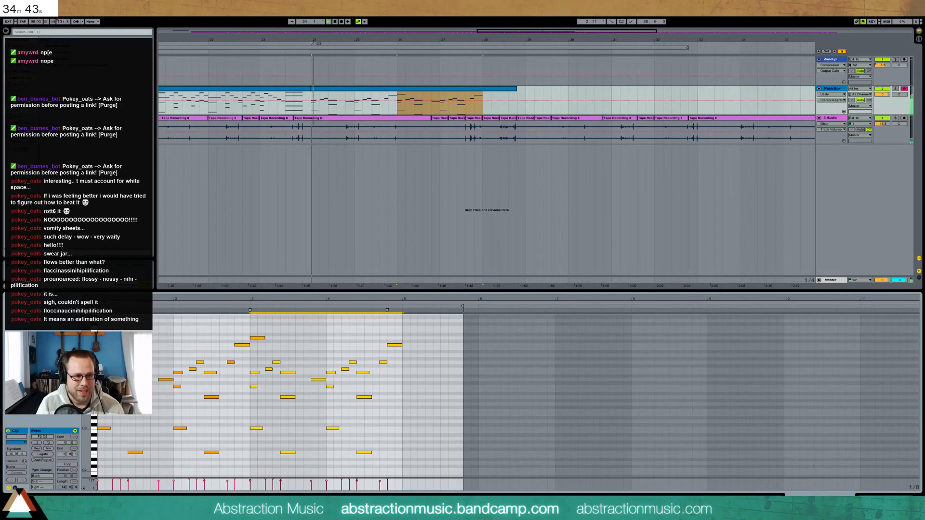
click(177, 332)
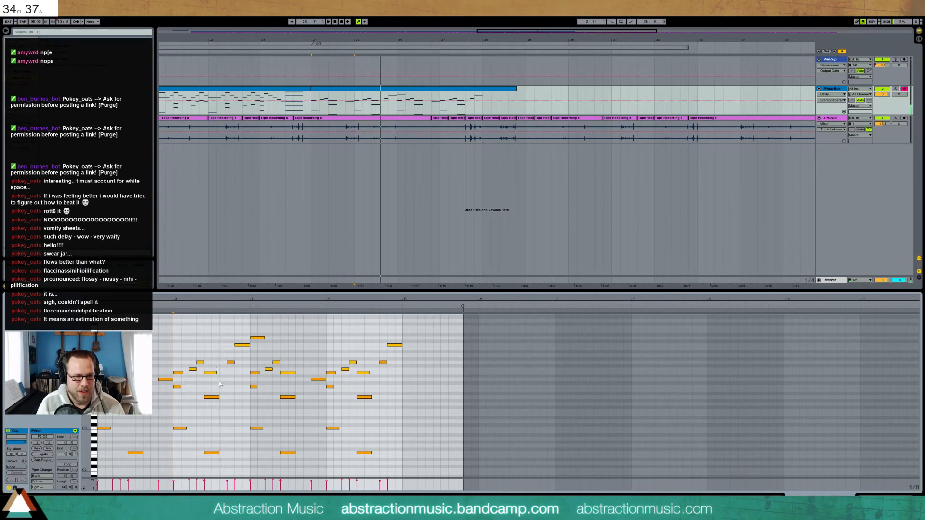
key(space)
click(212, 452)
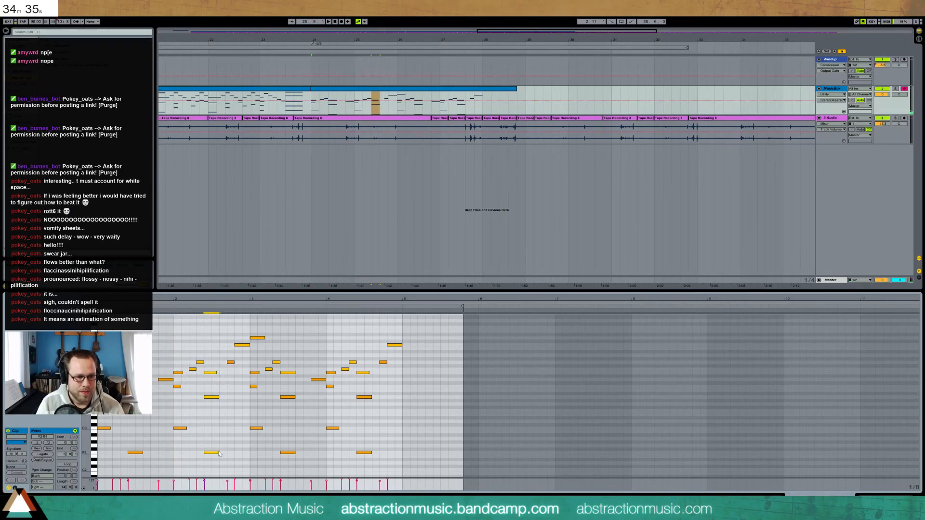
key(shift+Left)
double_click(215, 381)
key(shift+Right)
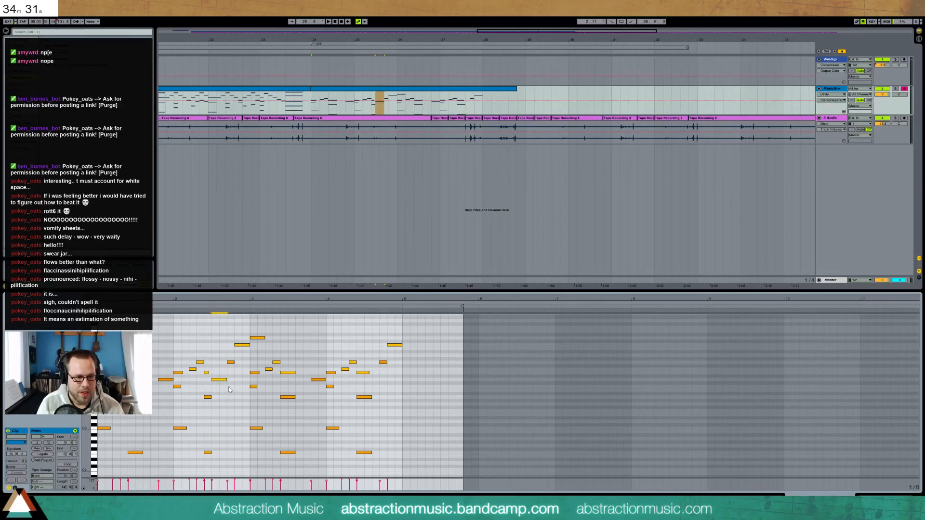
double_click(230, 387)
drag(235, 387, 244, 387)
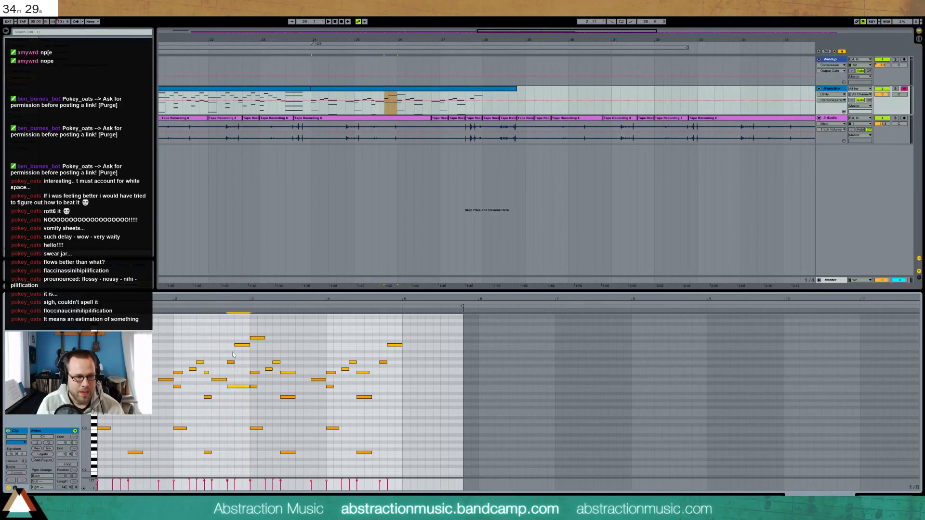
drag(249, 387, 235, 387)
key(space)
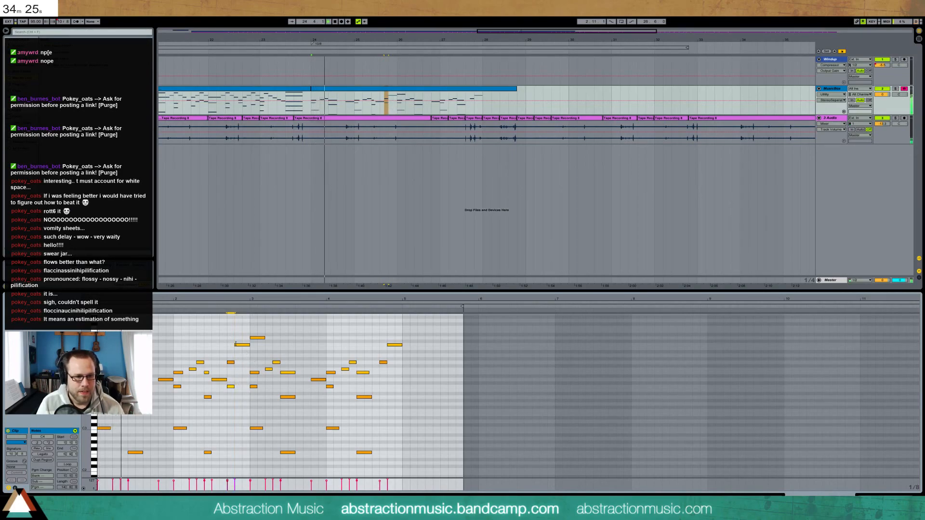
Lengthen the G4 and C4 notes to two steps, shift them later, and move C5 earlier, lengthened
drag(235, 344, 242, 344)
drag(234, 387, 242, 387)
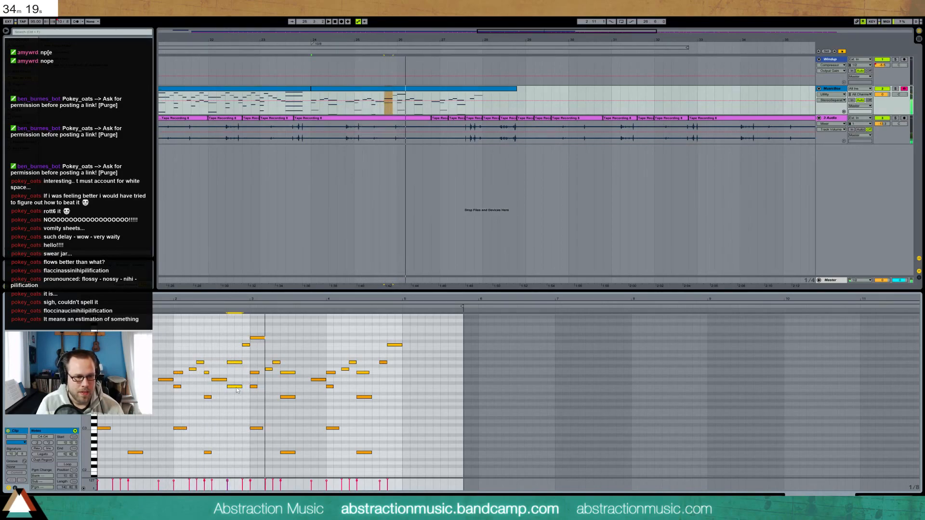
key(Right)
key(space)
mouse_move(240, 340)
mouse_down()
mouse_move(246, 351)
mouse_move(235, 379)
mouse_up()
key(Left)
key(shift+Right)
key(space)
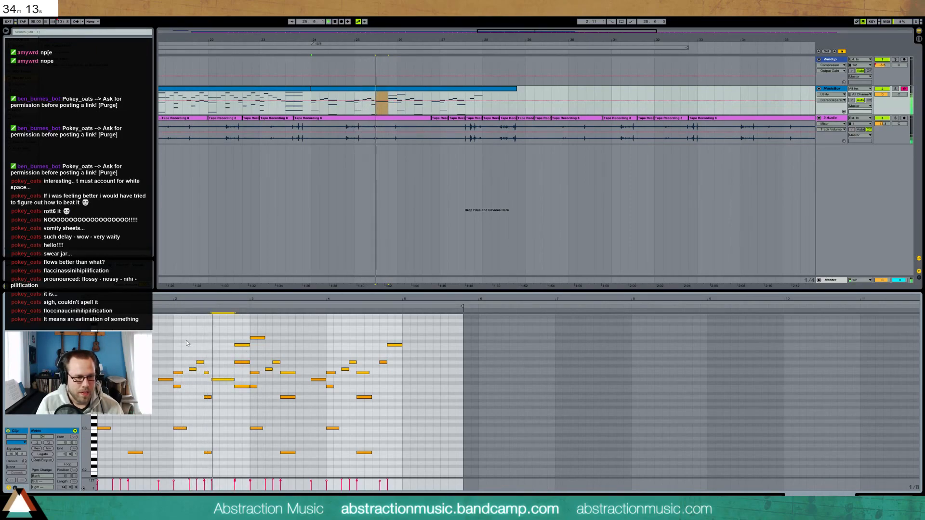
Move D4 one step later and C4 one step earlier, and re-length the stacked bar-2 chord
key(Right)
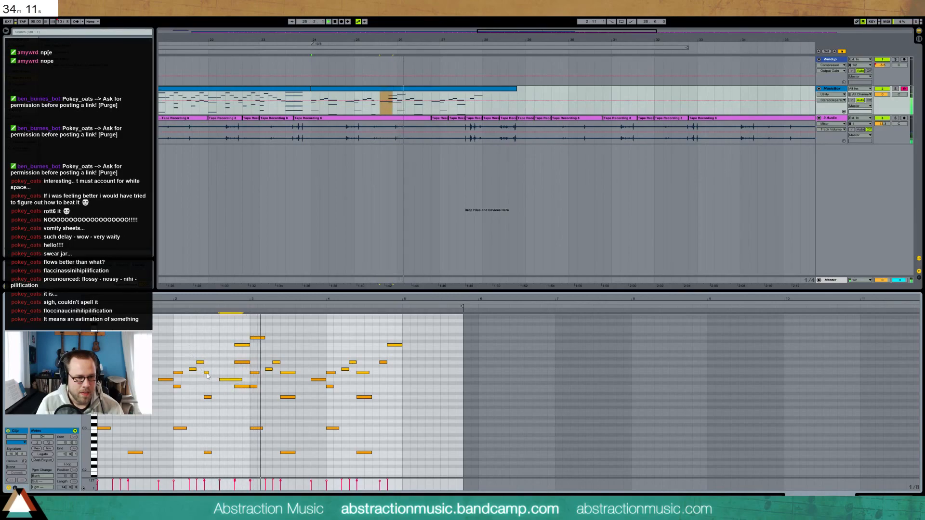
click(208, 368)
drag(208, 364, 212, 454)
key(shift+Right)
key(space)
key(space)
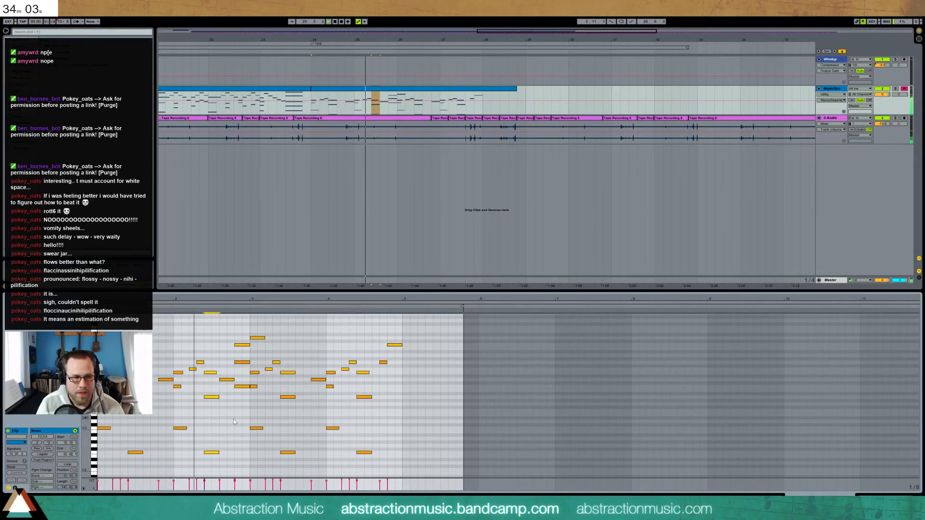
key(space)
click(225, 381)
key(Left)
drag(212, 366, 207, 468)
key(shift+Left)
Shift the next three-note chord one step earlier, add a one-step note after it, and delete a C4
drag(236, 331, 243, 397)
key(Left)
key(shift+Right)
key(shift+Left)
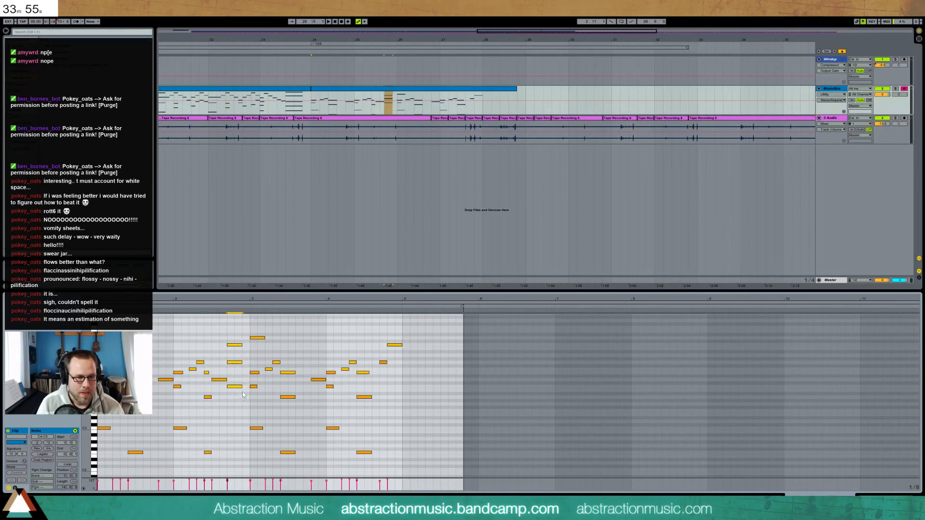
double_click(245, 379)
key(shift+Left)
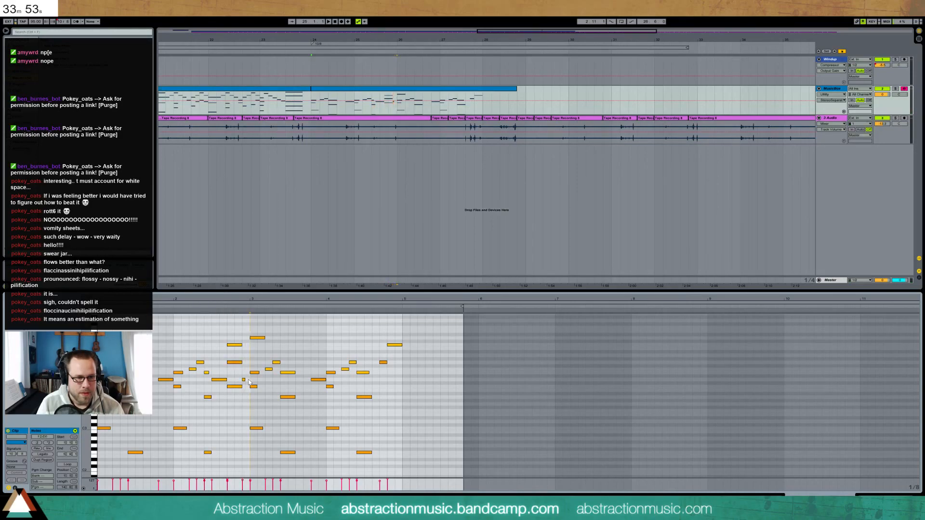
key(shift+Right)
key(space)
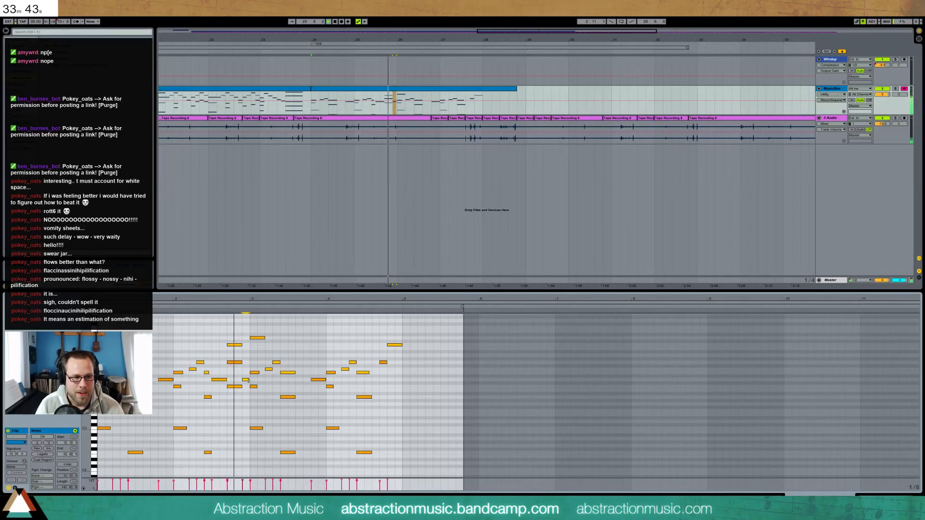
key(space)
double_click(263, 341)
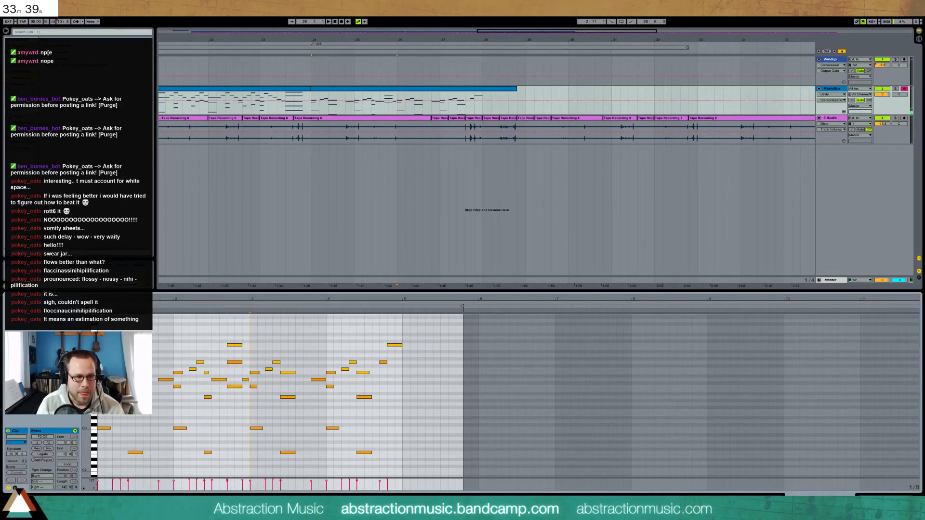
Add short A4 and G#4 notes in bar 3 and delete a G4 note
drag(102, 350, 168, 457)
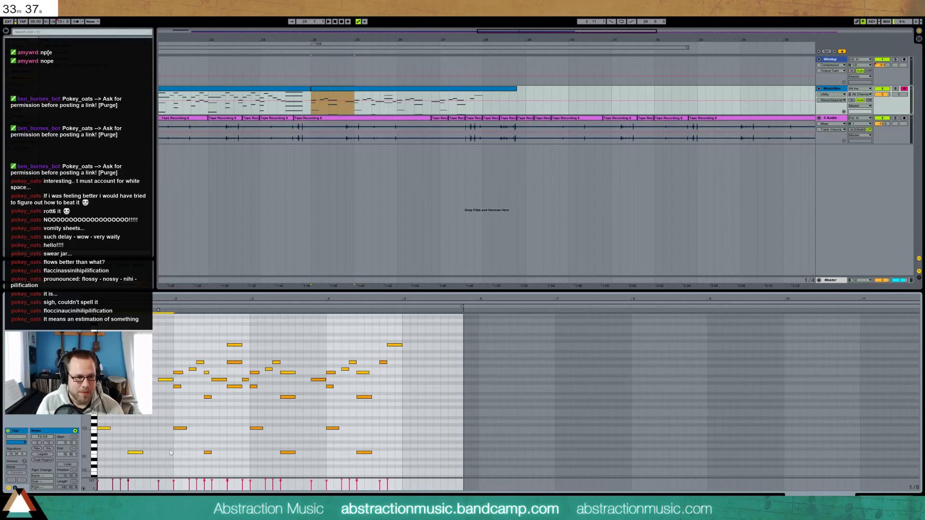
key(space)
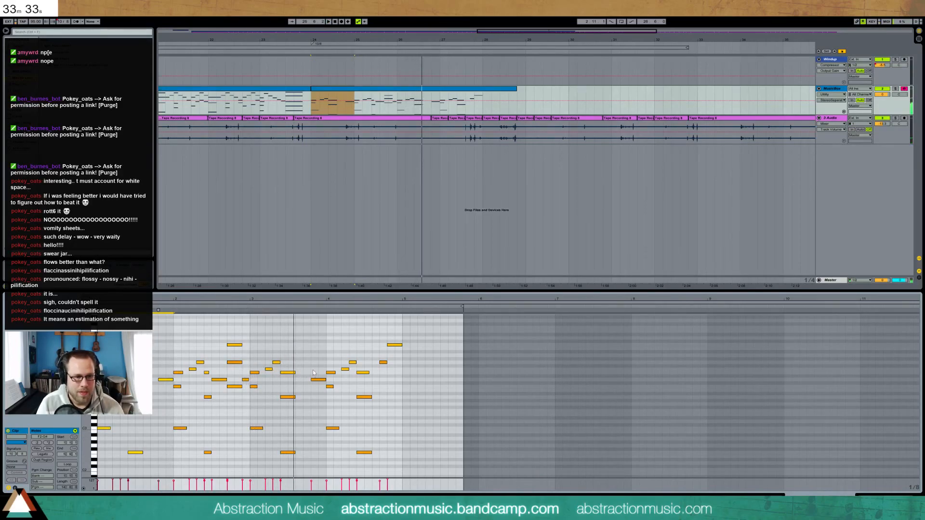
double_click(297, 345)
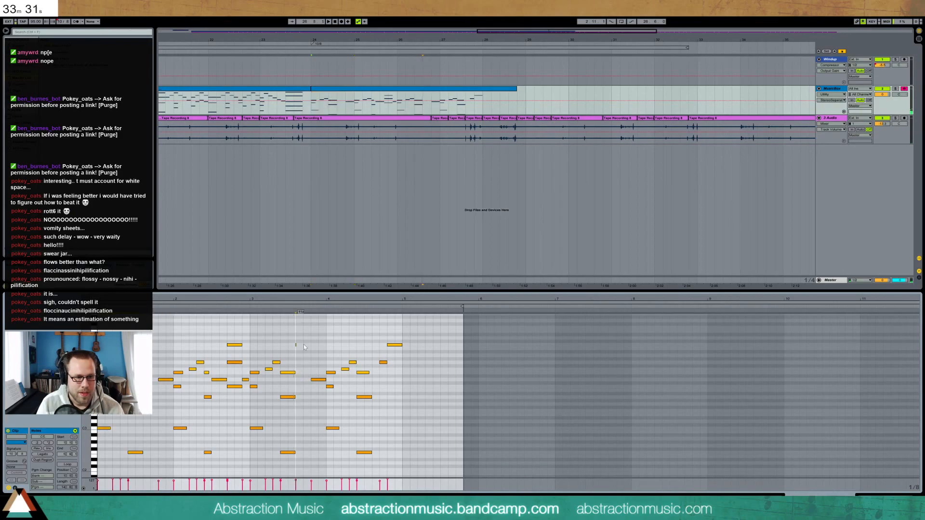
double_click(307, 355)
drag(312, 356, 314, 360)
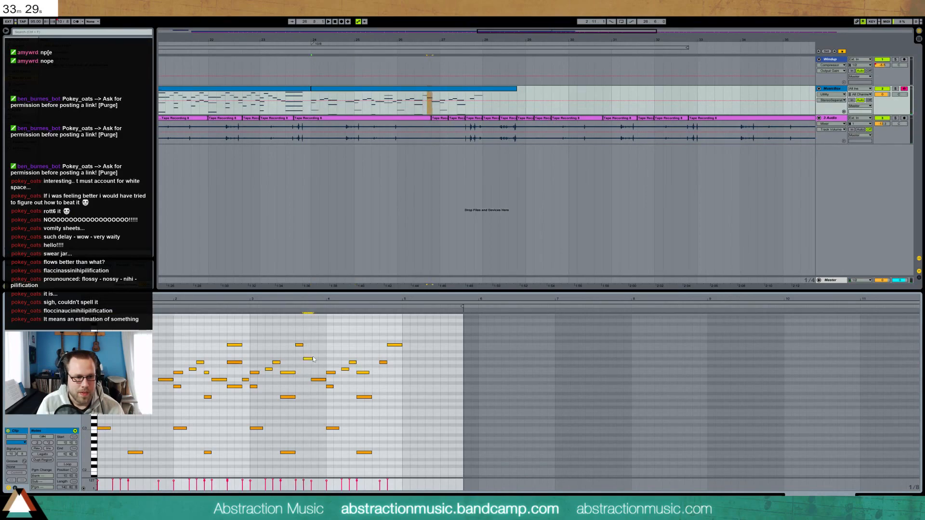
key(space)
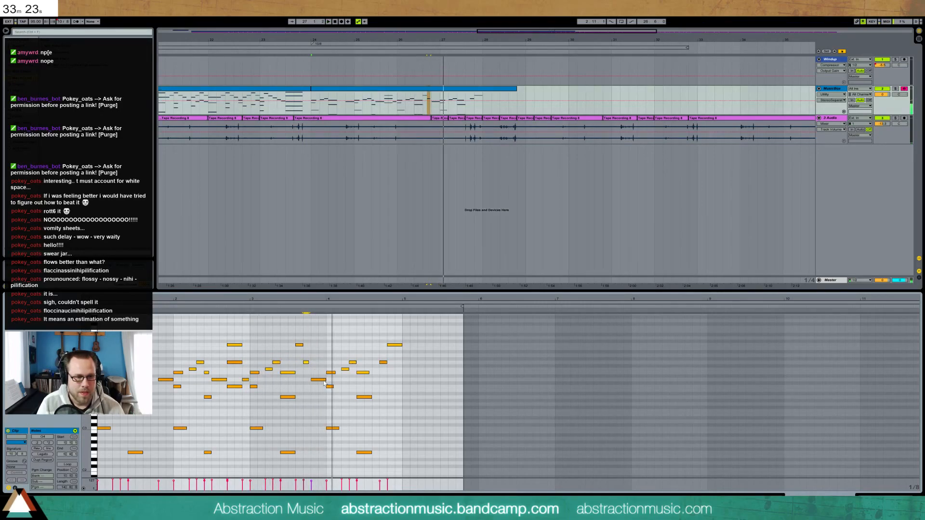
key(Delete)
key(space)
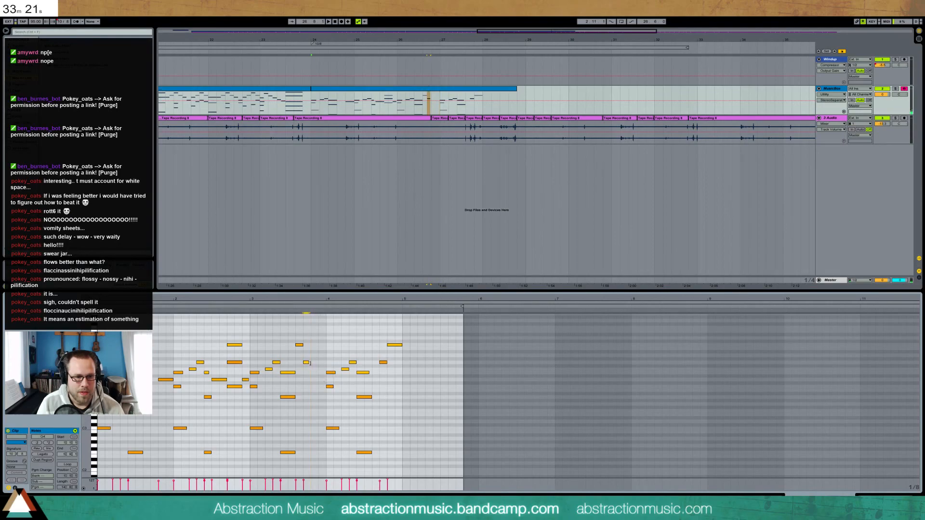
click(247, 307)
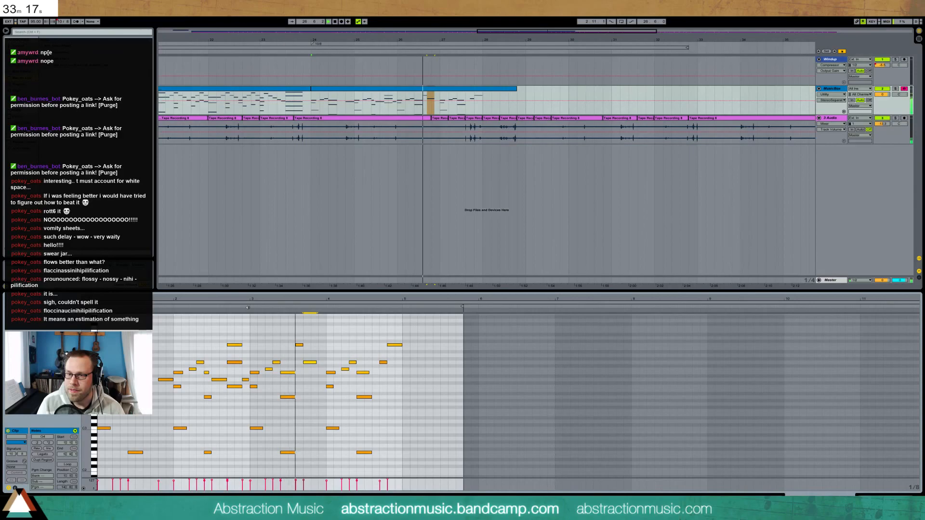
key(space)
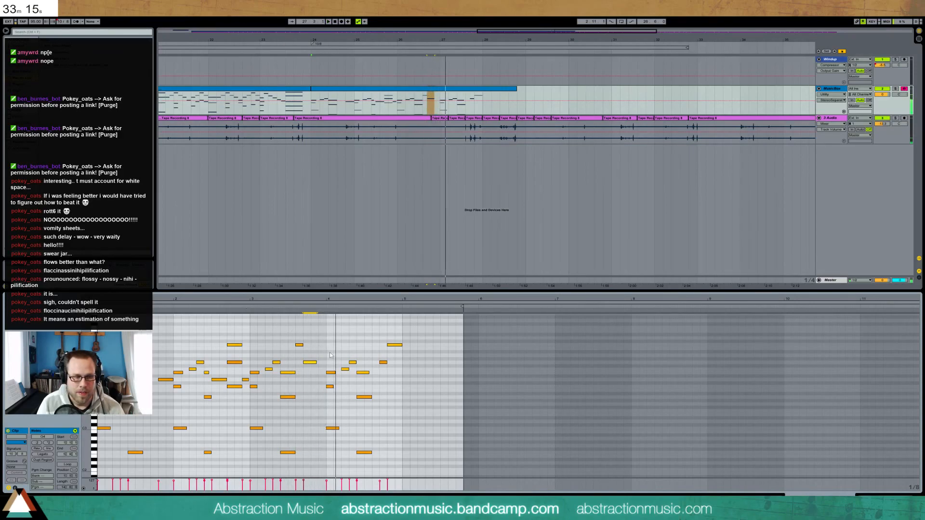
Raise the bar-4 chord notes with the bass to A#2, add a G3, then undo back to 12/8
click(365, 372)
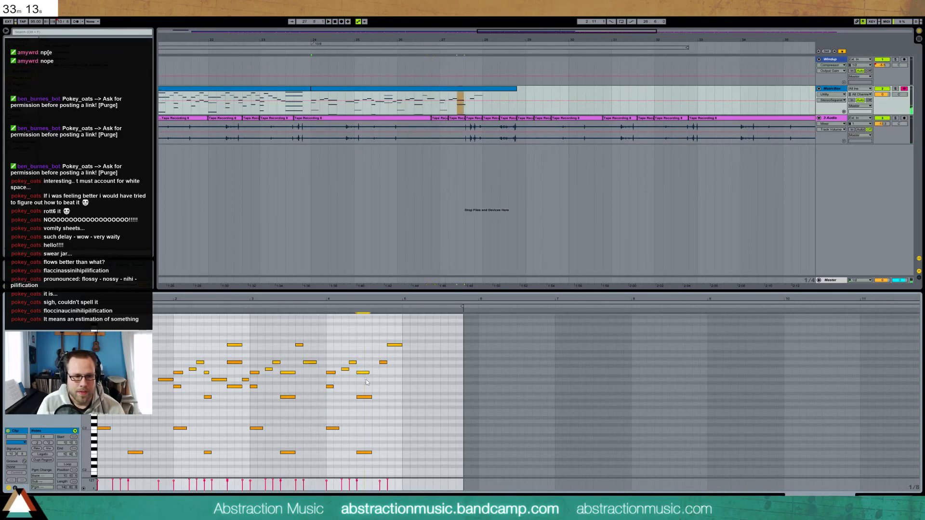
key(Up)
key(Up)
key(Up)
click(368, 398)
key(Up)
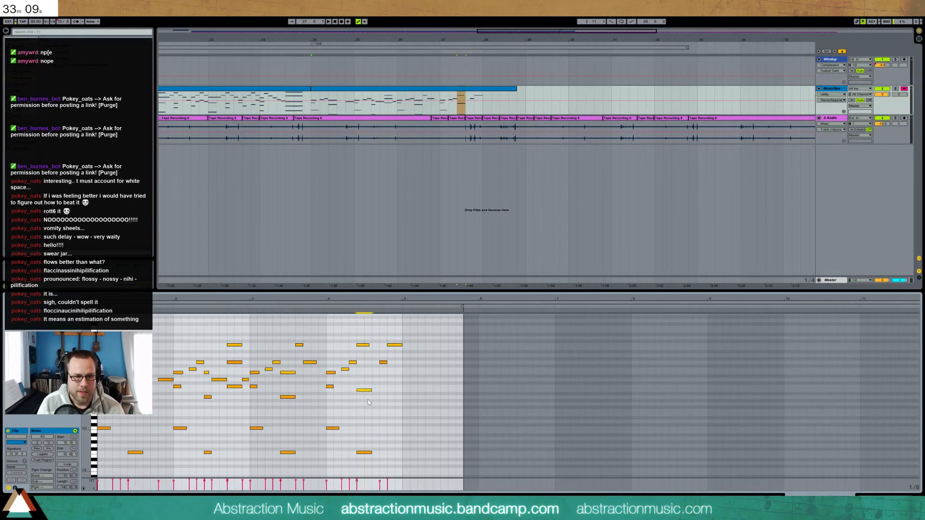
key(Up)
key(Up)
click(365, 453)
key(Up)
key(Up)
key(Up)
key(Up)
key(Up)
key(Up)
key(Up)
key(Up)
key(Up)
key(Up)
key(Up)
key(Up)
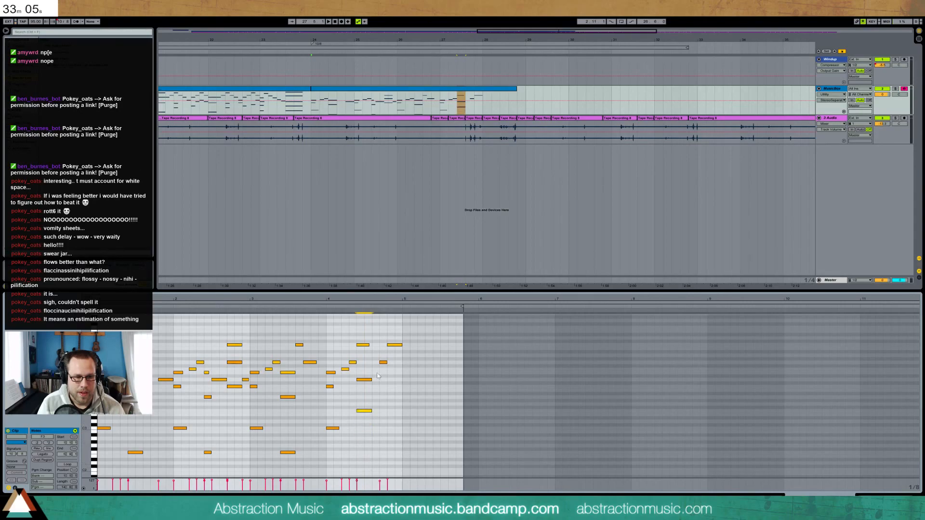
click(325, 307)
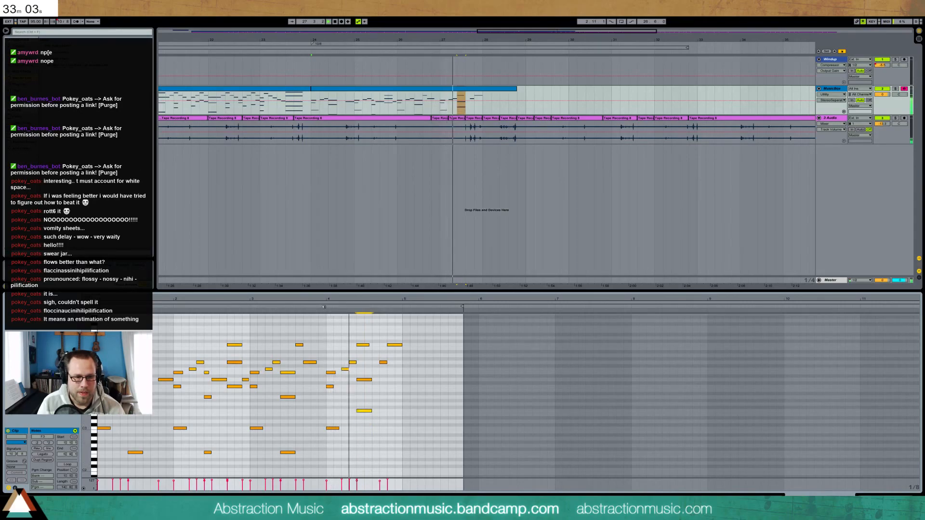
key(space)
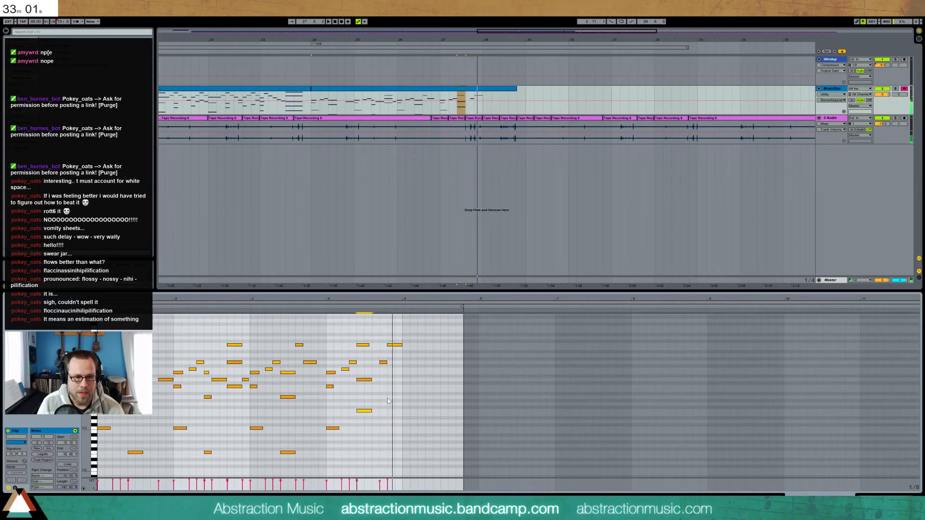
double_click(390, 405)
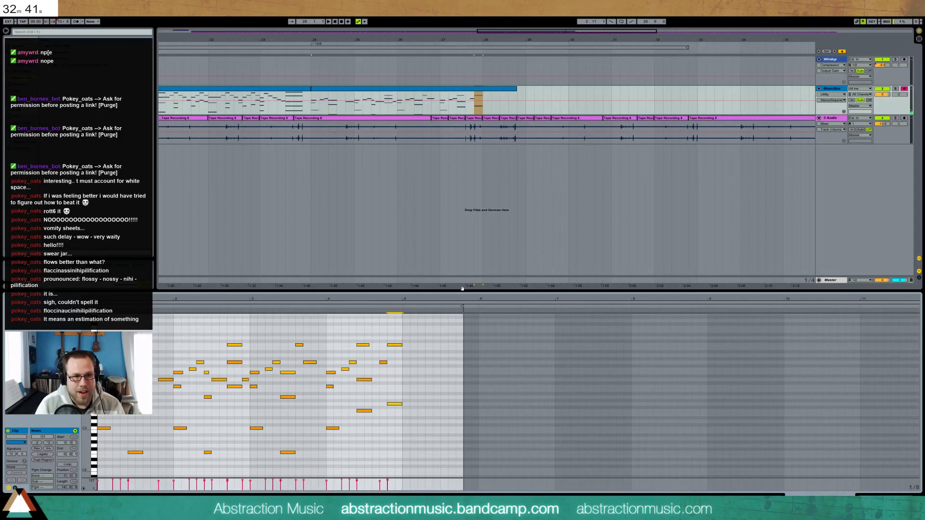
key(ctrl+z)
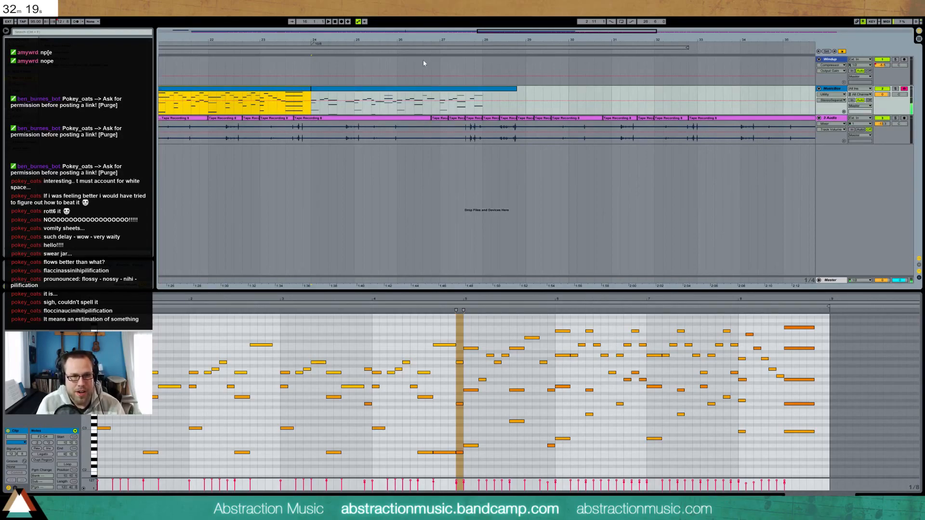
Extend the second MusicBox clip so it ends at bar 33
click(446, 91)
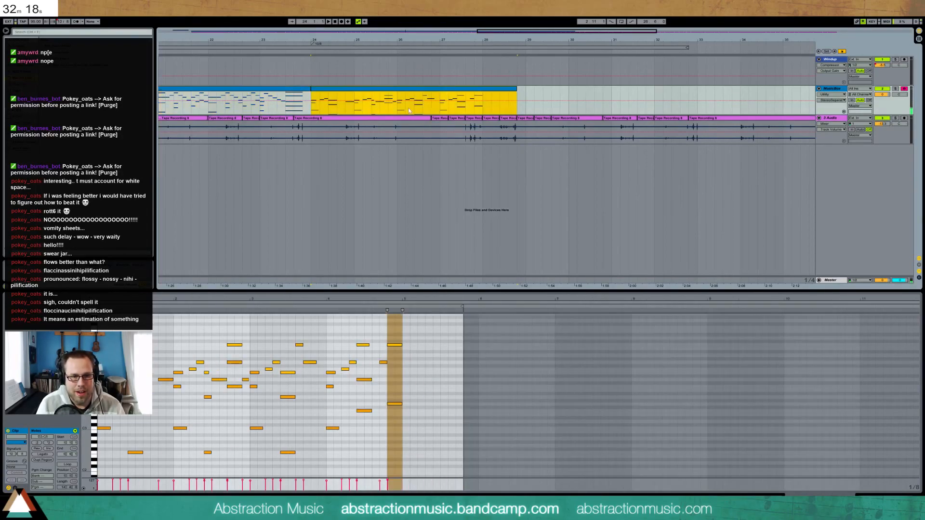
click(303, 327)
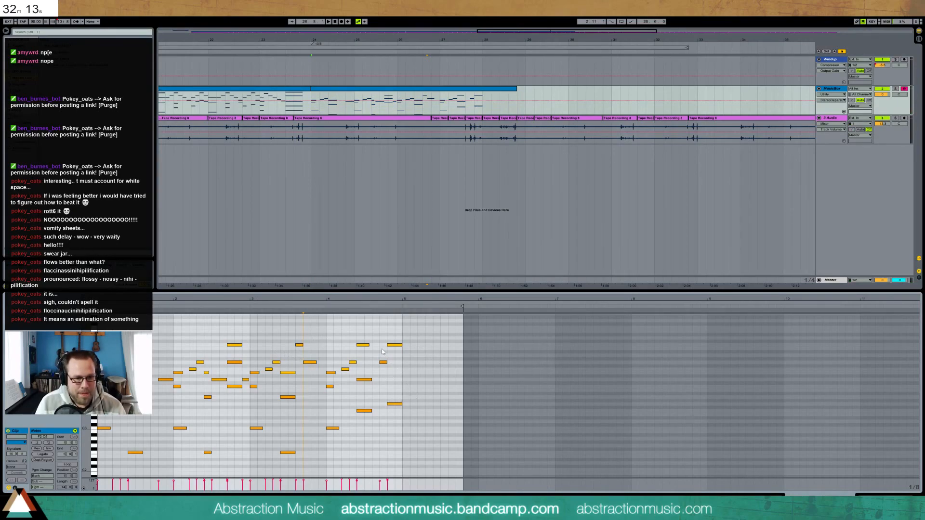
drag(516, 89, 697, 88)
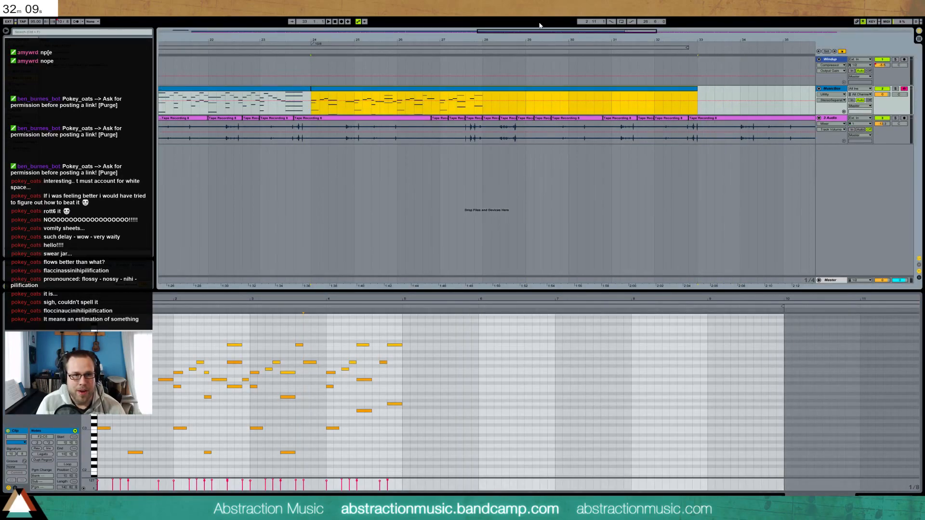
drag(563, 33, 574, 34)
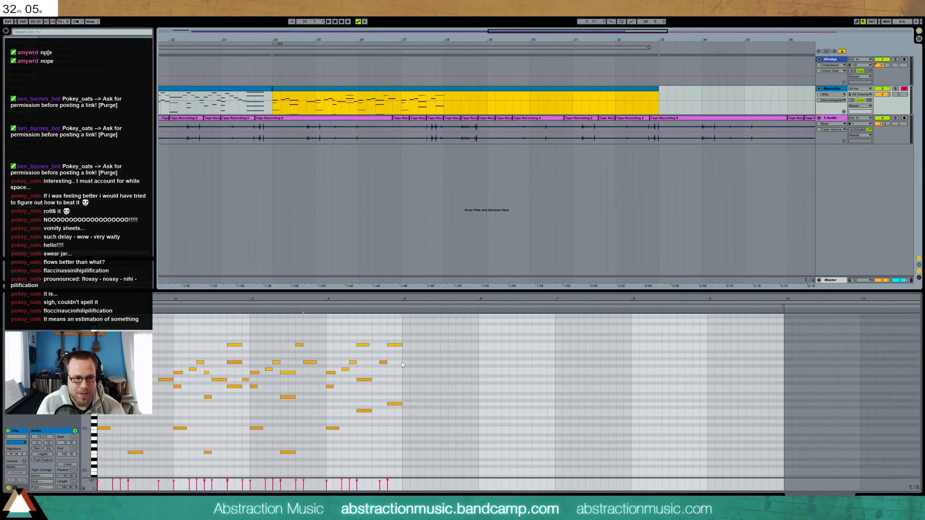
key(space)
Draw a ten-note melody phrase starting just after bar 5 and continuing into bar 6
double_click(406, 404)
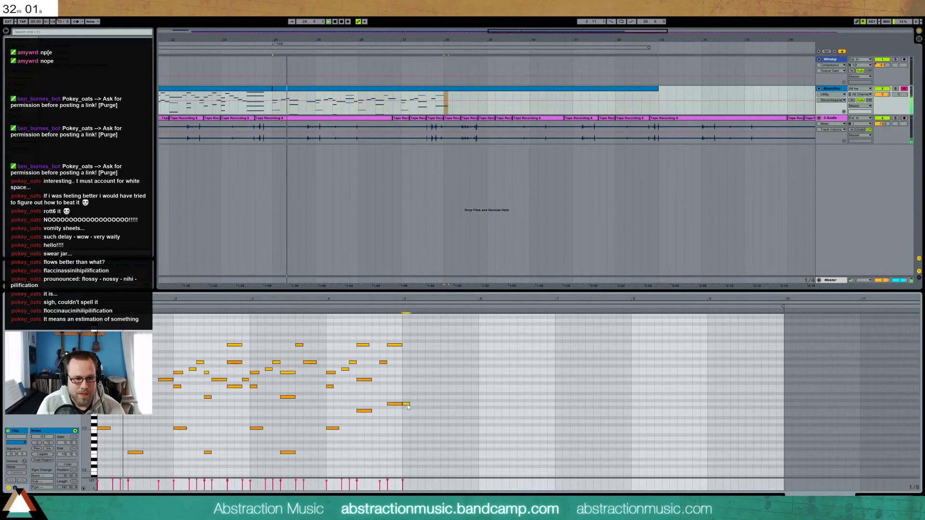
double_click(414, 380)
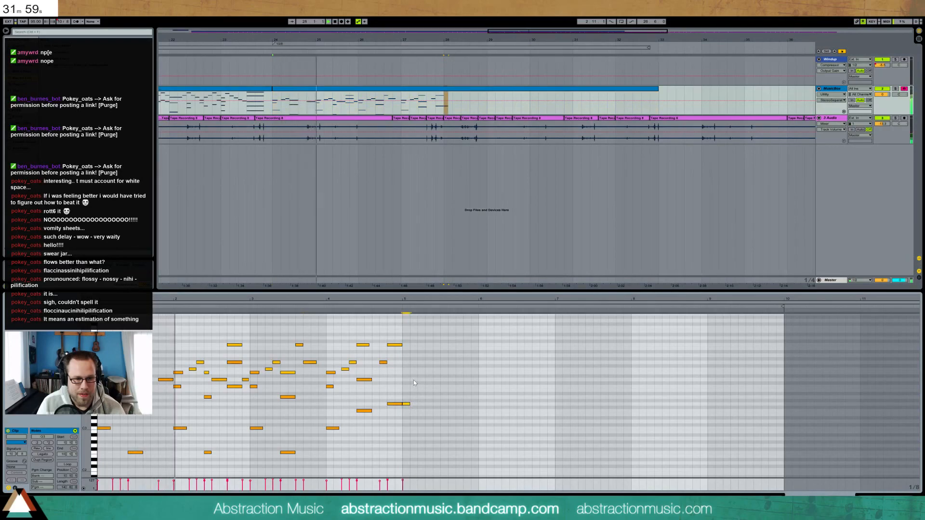
double_click(420, 369)
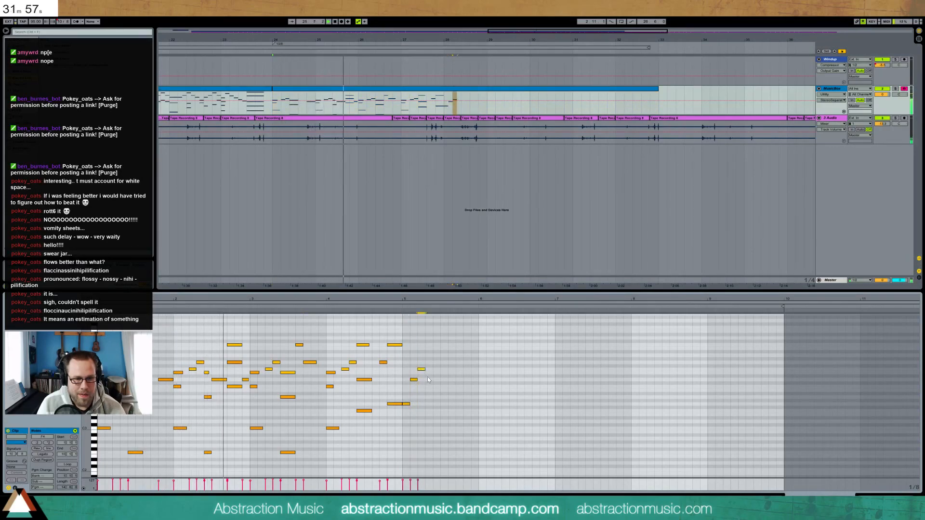
double_click(429, 380)
double_click(436, 404)
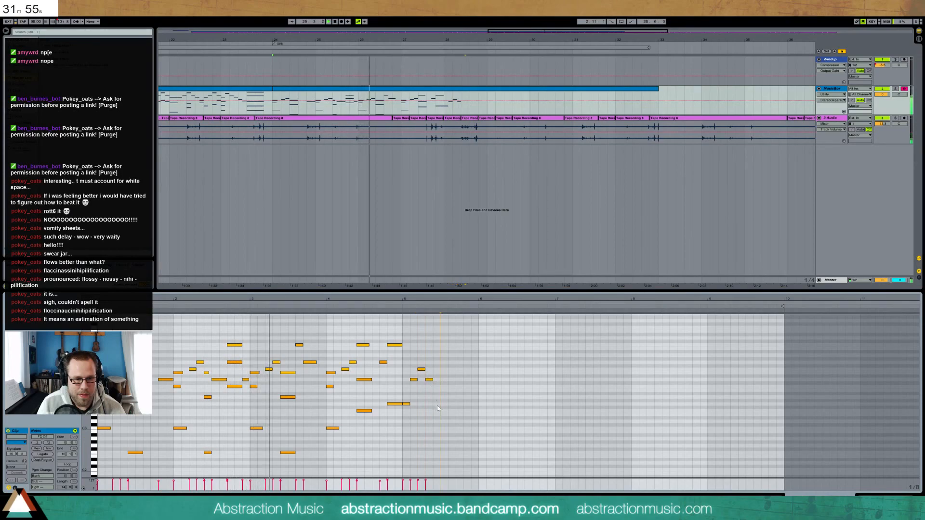
double_click(444, 380)
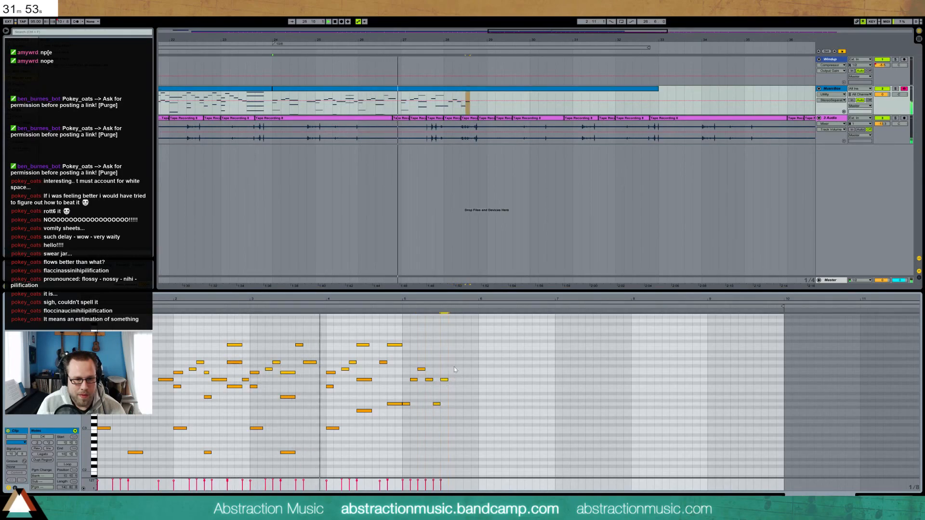
double_click(452, 369)
double_click(460, 363)
double_click(468, 369)
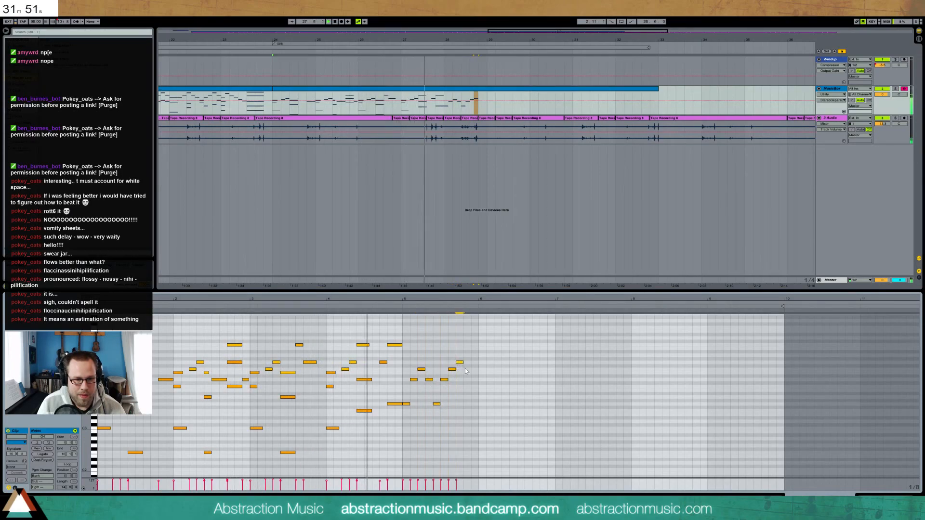
double_click(475, 379)
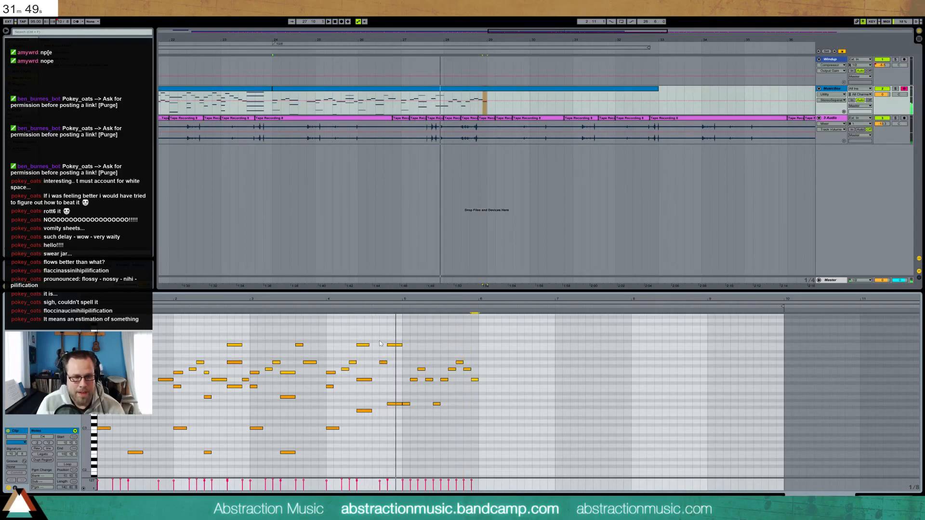
Raise a bar-5 melody note two semitones and audition the phrase
key(space)
drag(394, 345, 395, 338)
click(329, 306)
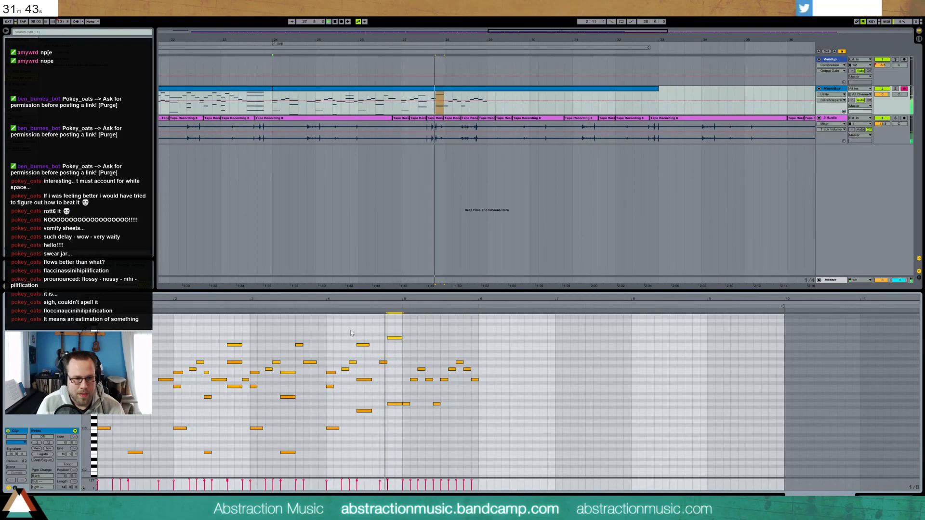
key(space)
Shift two notes one step earlier and delete the G4 note
drag(390, 338, 378, 339)
key(Delete)
click(355, 312)
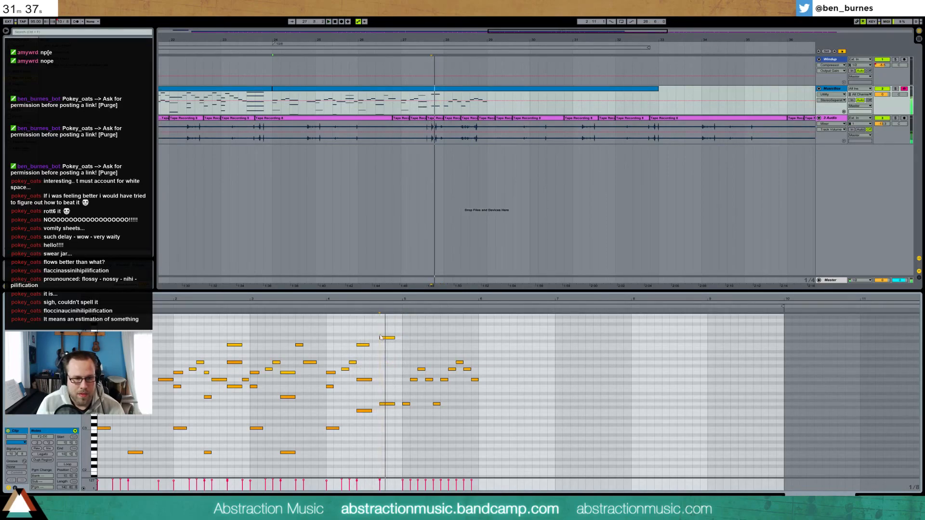
key(space)
key(Left)
Add a second C4 note, a short low note and a high note set to D5
double_click(376, 381)
double_click(396, 405)
key(space)
double_click(405, 331)
key(Down)
key(Down)
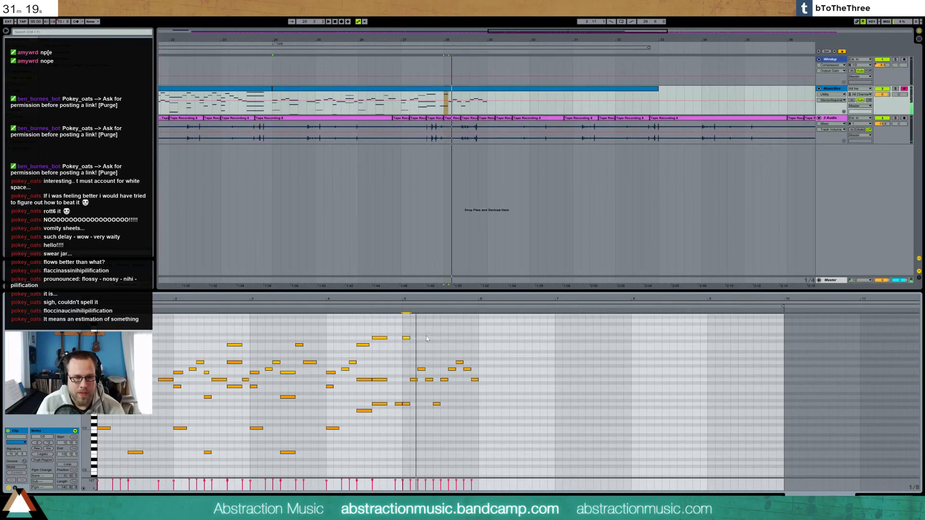
key(space)
Lower one note and raise others by a semitone, then duplicate the bar 5 notes into bar 6
drag(398, 404, 399, 411)
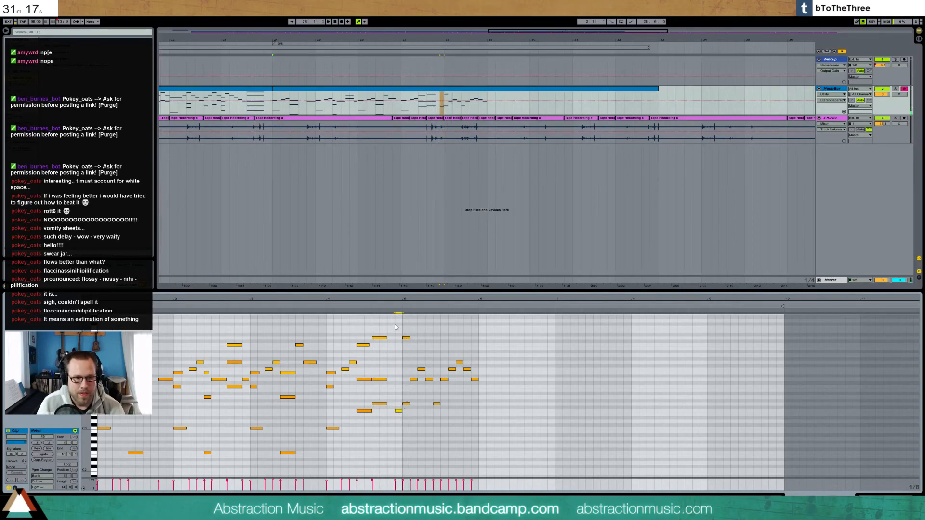
click(392, 307)
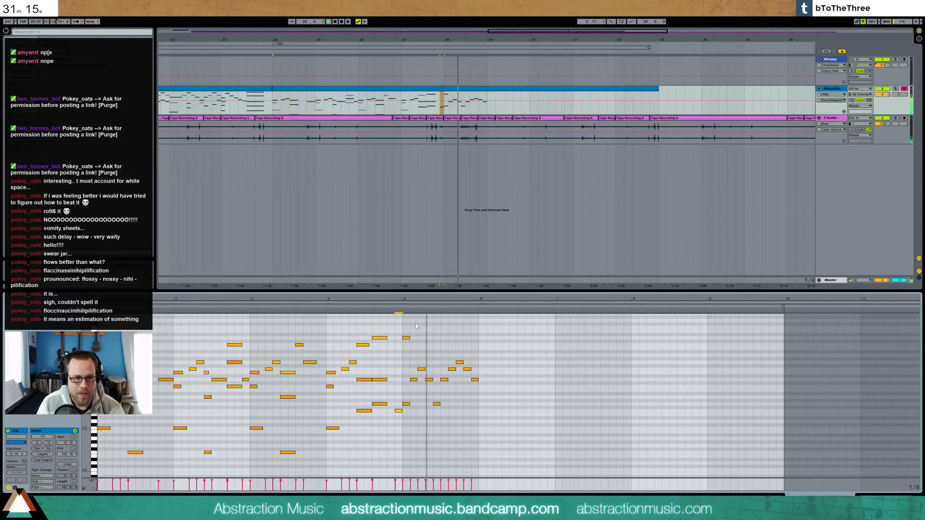
key(space)
drag(420, 357, 465, 371)
key(Up)
key(Up)
click(400, 308)
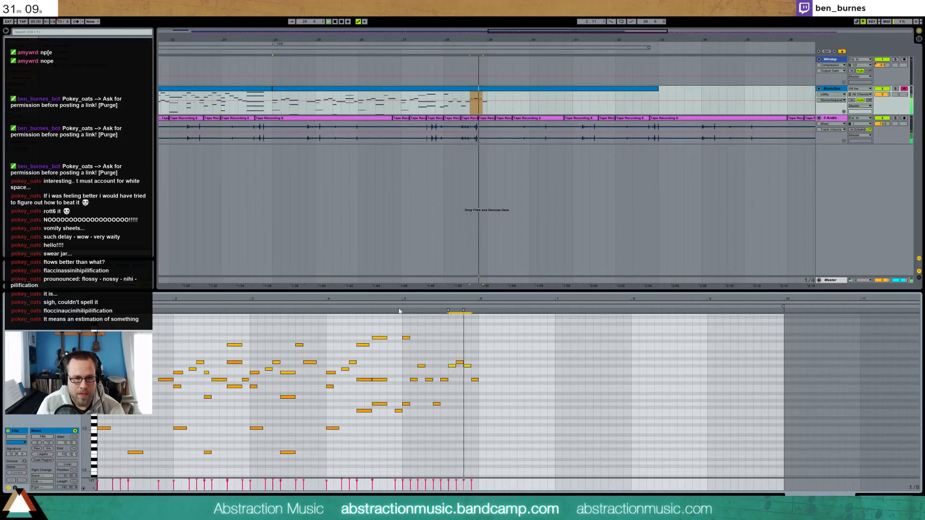
drag(405, 358, 472, 413)
key(ctrl+d)
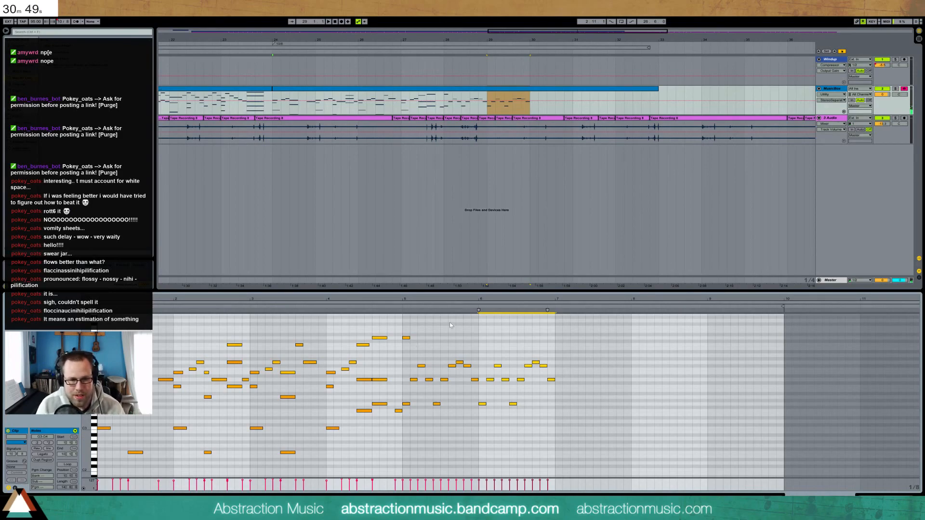
Add a C5 note after bar 5 and audition from just before it
click(402, 303)
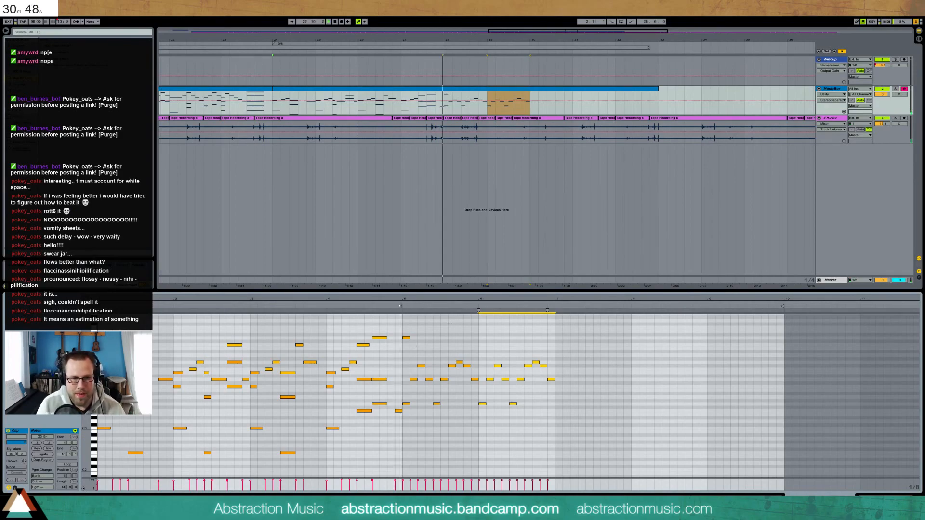
double_click(421, 345)
click(402, 312)
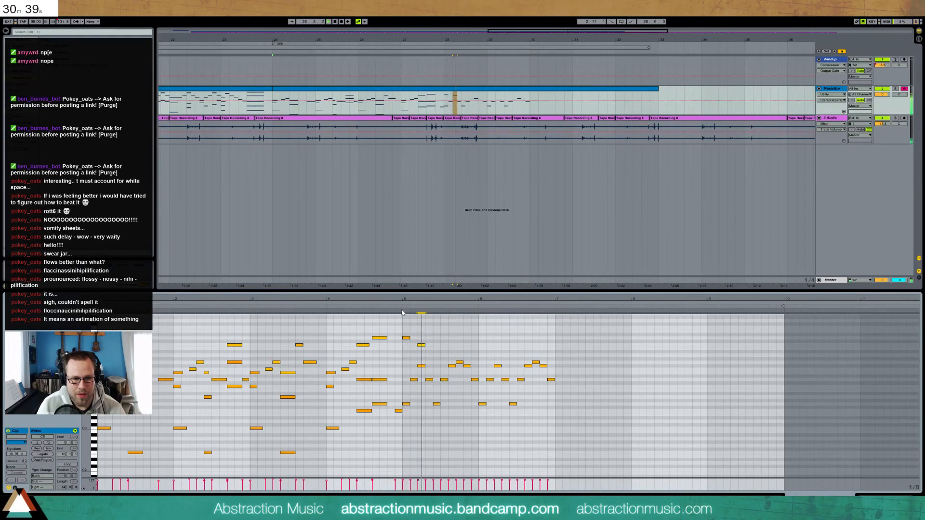
key(space)
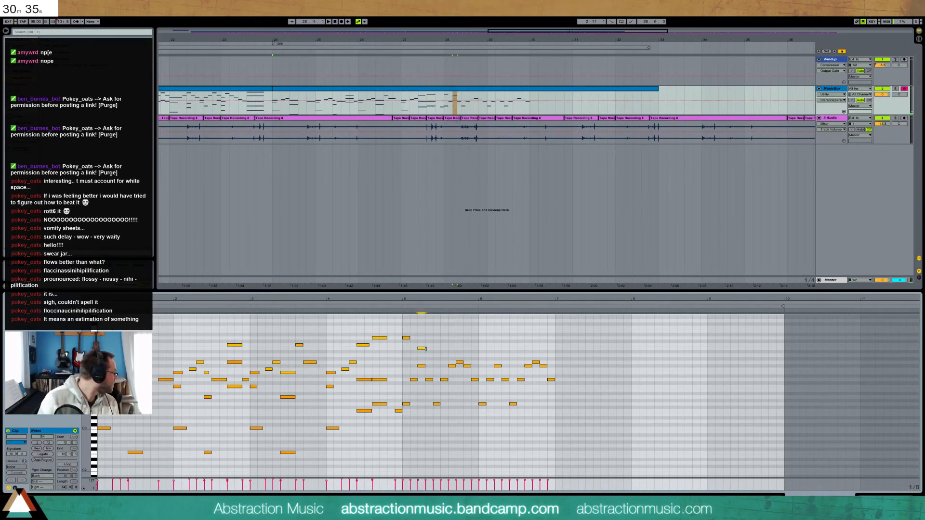
click(397, 312)
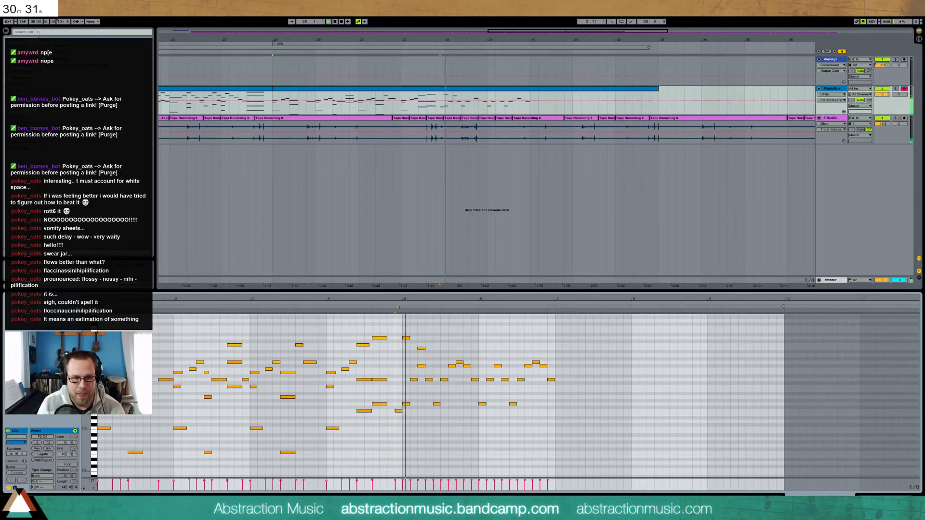
Try the B4 note as G#4 and A4 one step earlier, then delete it
drag(419, 336, 424, 356)
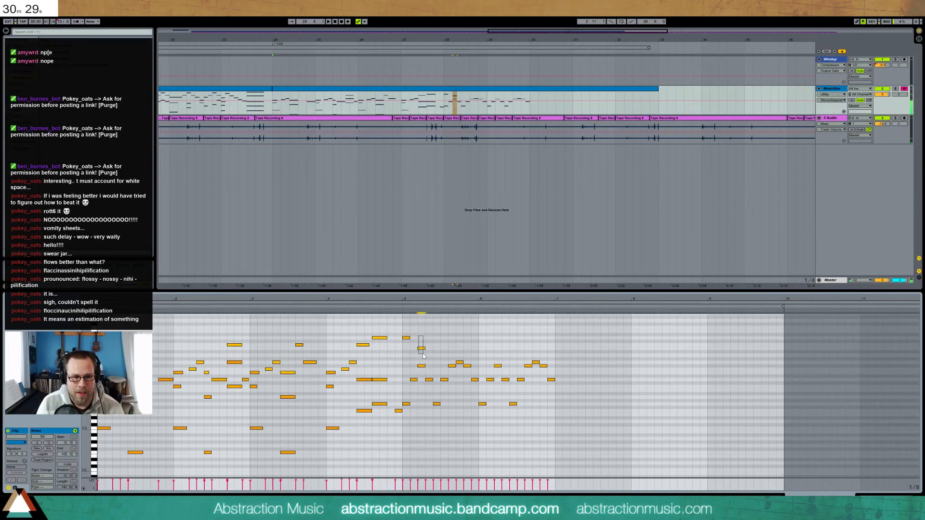
key(Down)
key(Left)
key(Up)
click(400, 311)
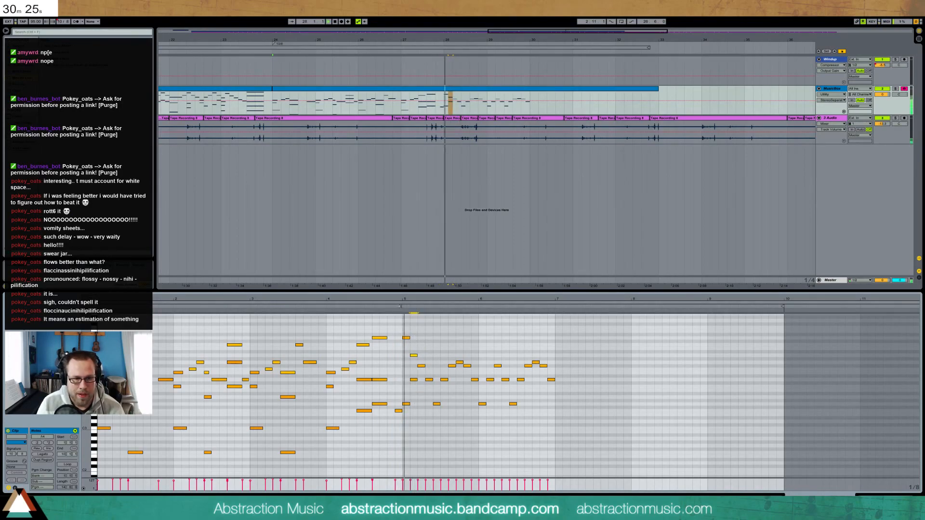
key(Delete)
key(space)
click(324, 305)
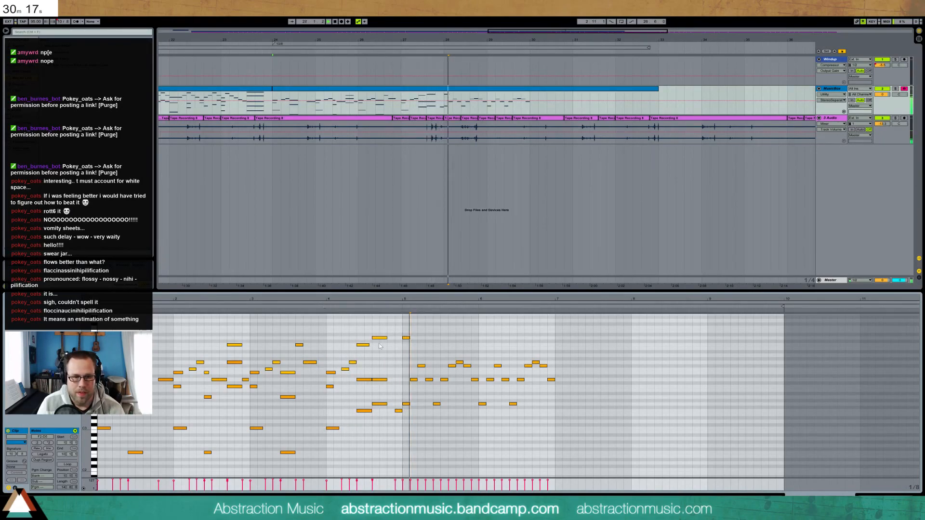
key(space)
Try raising the high D5 note up to F#5, then settle it back at D5
click(407, 338)
key(Up)
click(399, 305)
key(space)
key(Up)
key(Up)
click(399, 306)
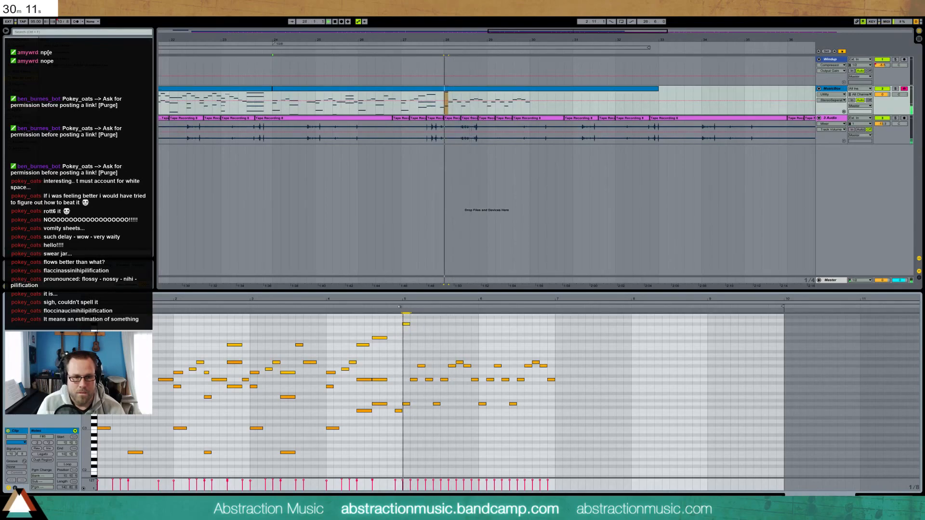
key(Down)
key(Down)
key(Down)
key(Down)
click(399, 306)
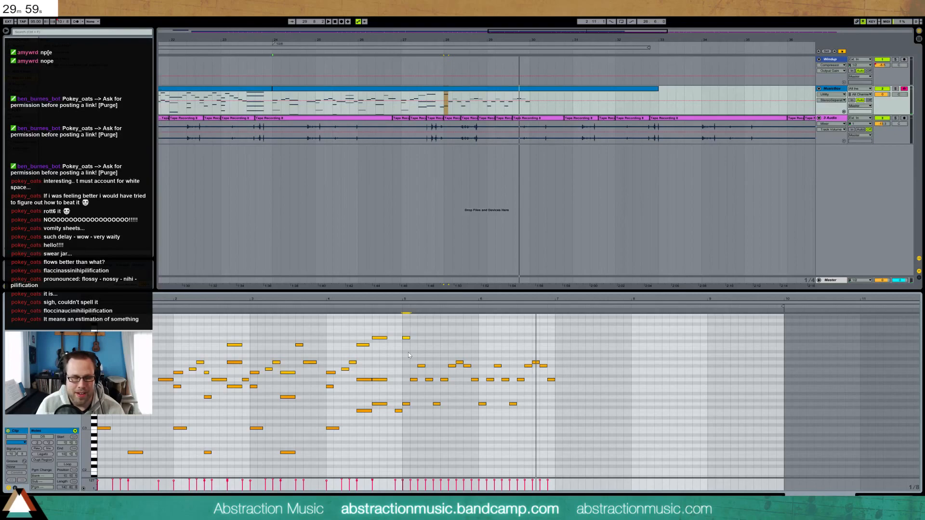
key(space)
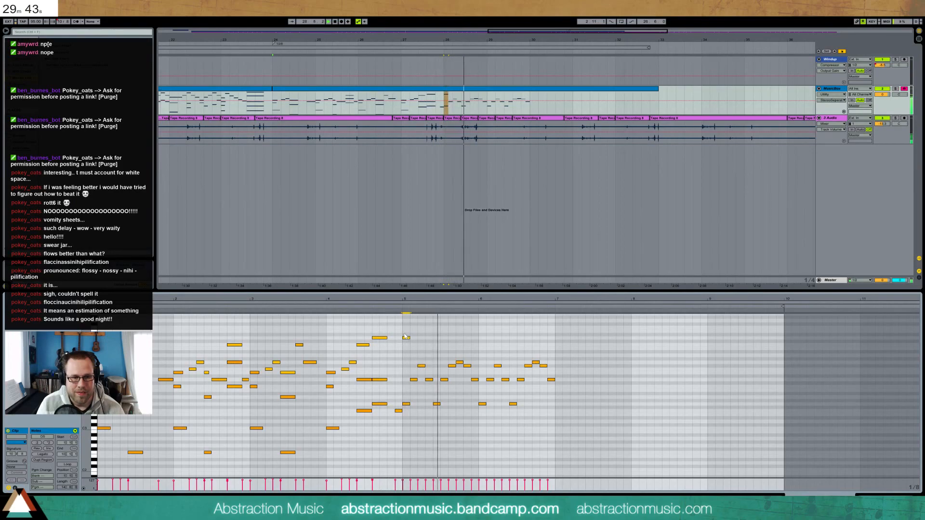
key(space)
Delete the old melody notes from bar 5 to about bar 7.5
drag(406, 349, 594, 372)
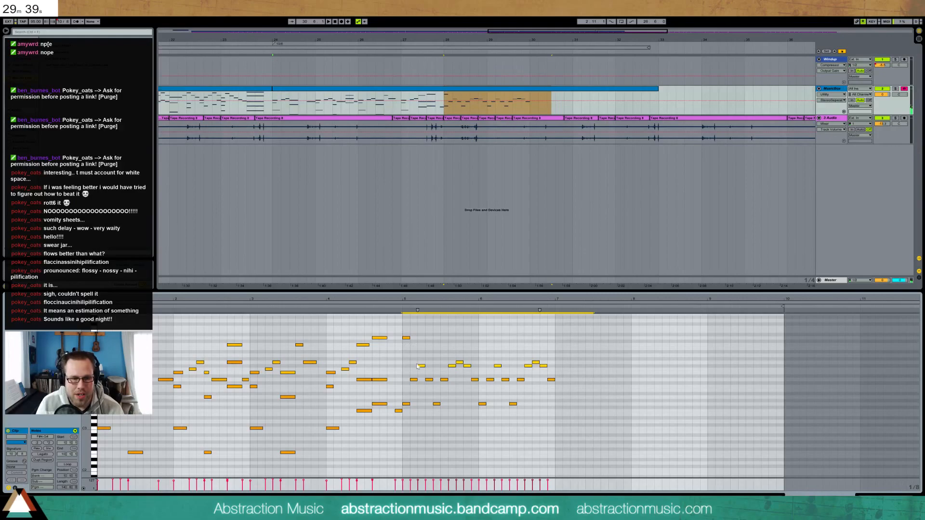
key(Down)
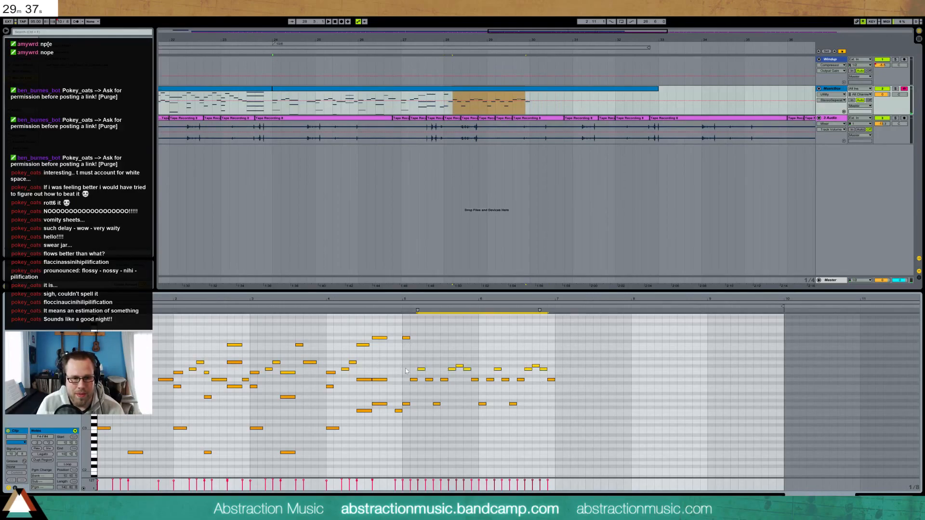
key(Delete)
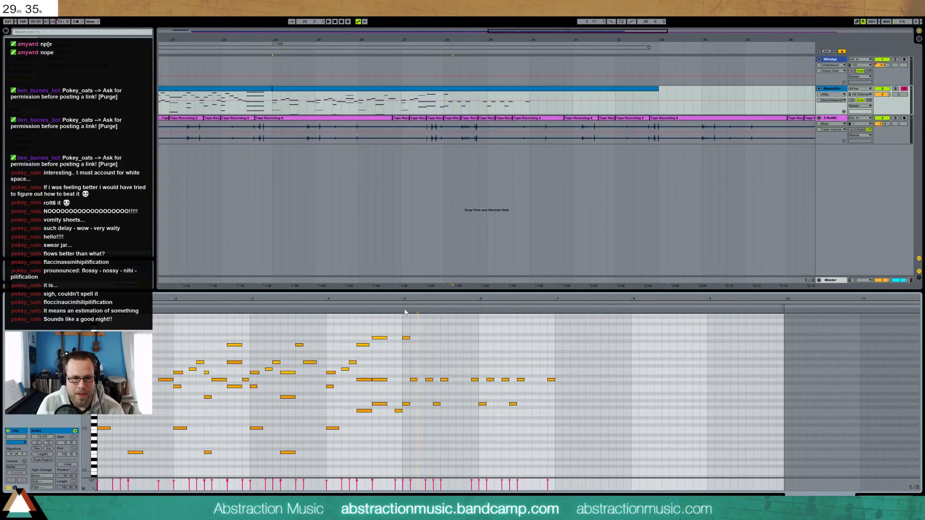
Shift the short high note slightly later and draw three descending notes after it
click(406, 338)
drag(406, 341, 415, 342)
double_click(429, 345)
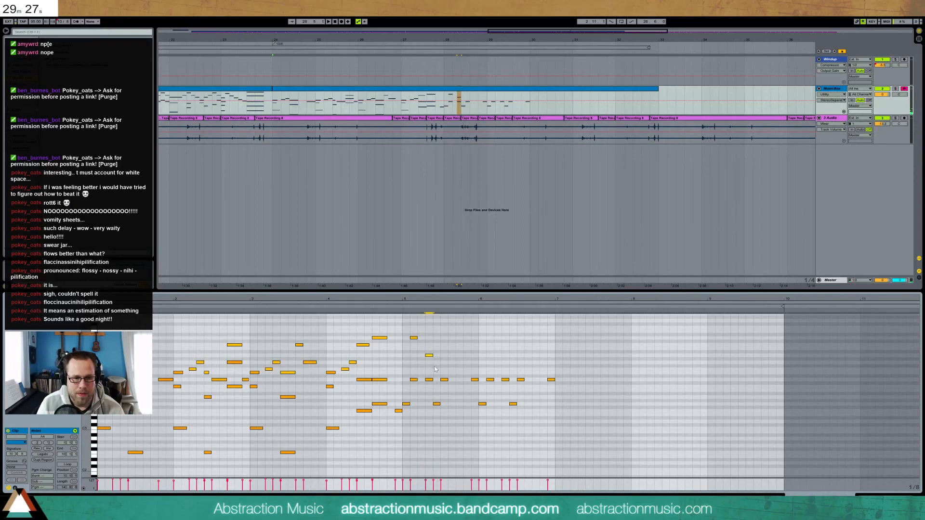
double_click(437, 363)
double_click(443, 366)
key(space)
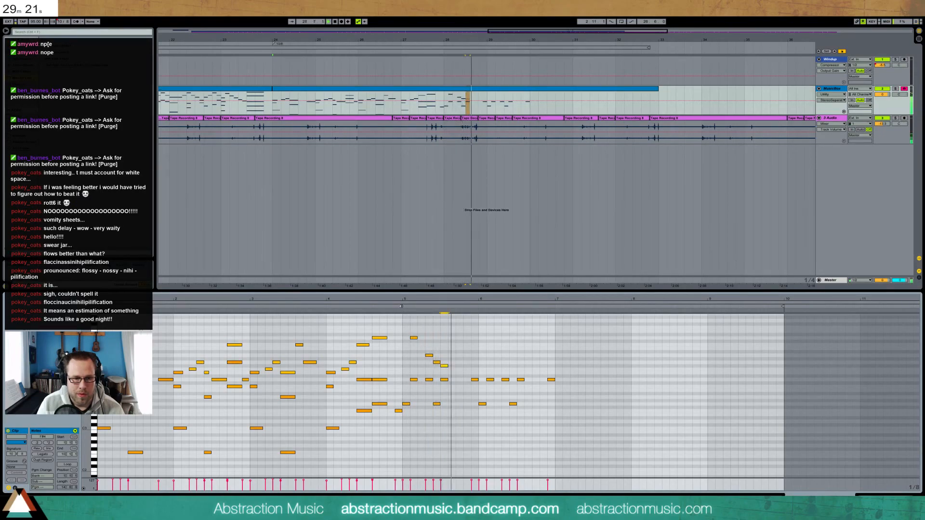
key(space)
Remove the misplaced new note and move another note down to G4
double_click(437, 363)
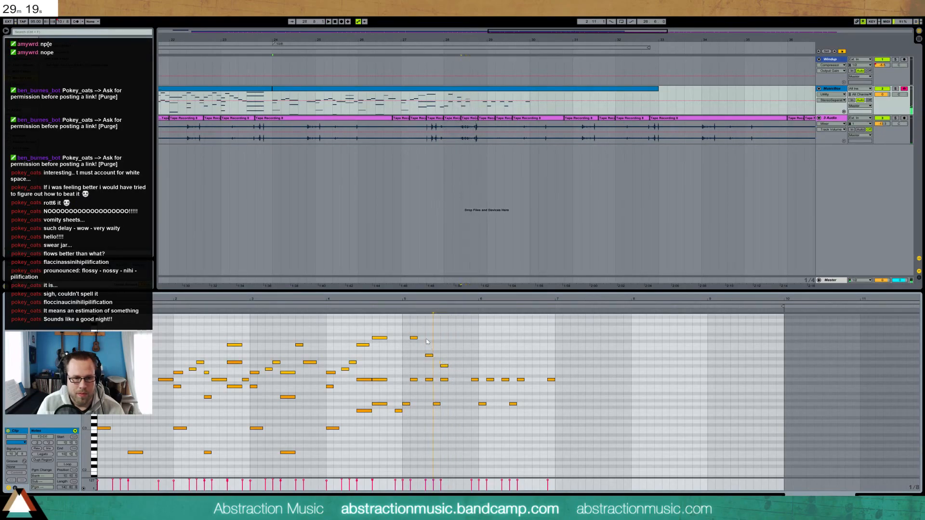
drag(430, 356, 429, 363)
click(403, 305)
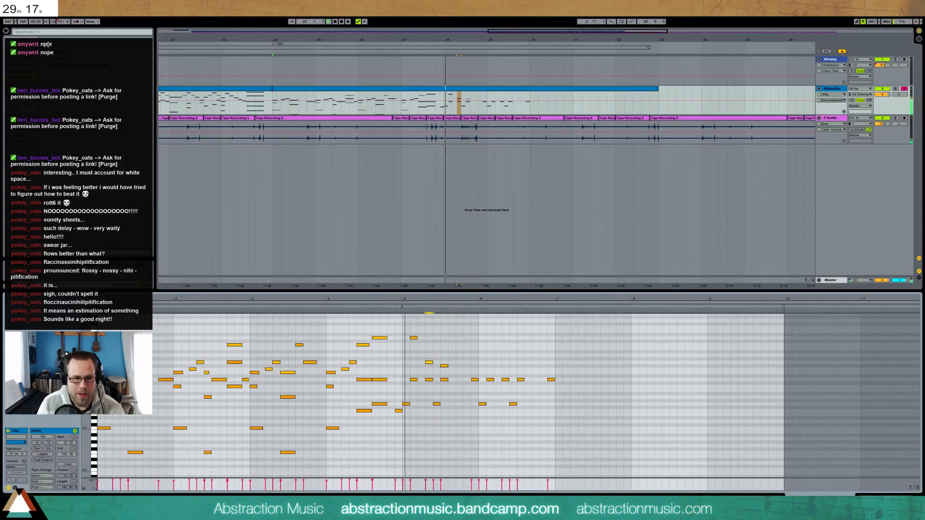
key(space)
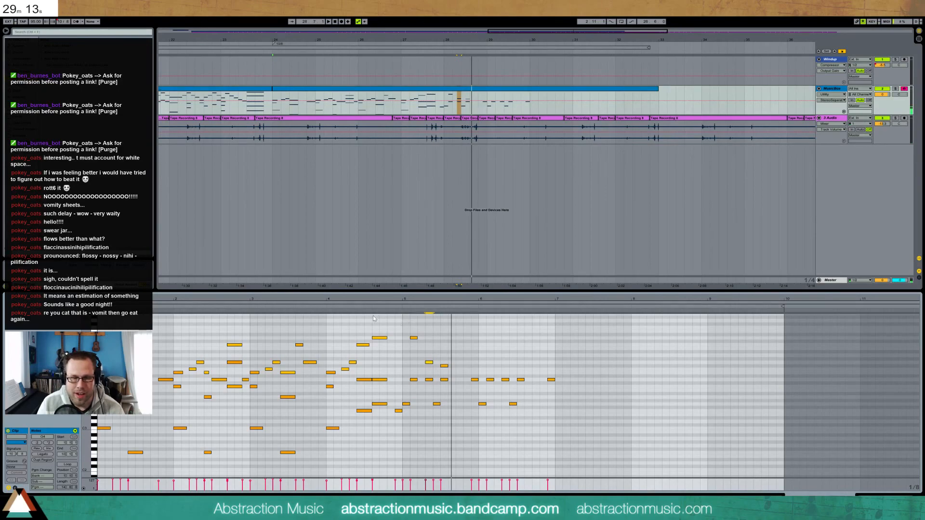
Add a descending run of B3, A3 and F#3, plus a B3 earlier in bar 5
double_click(451, 386)
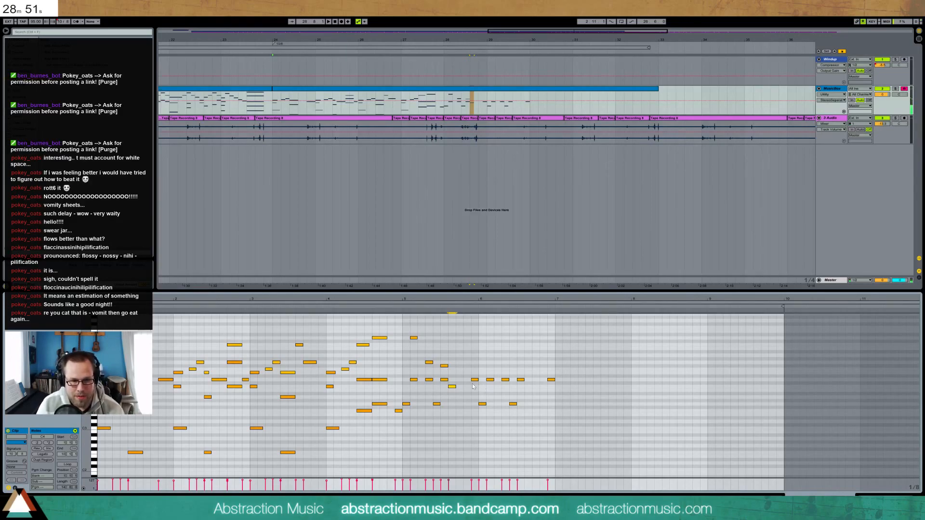
key(Down)
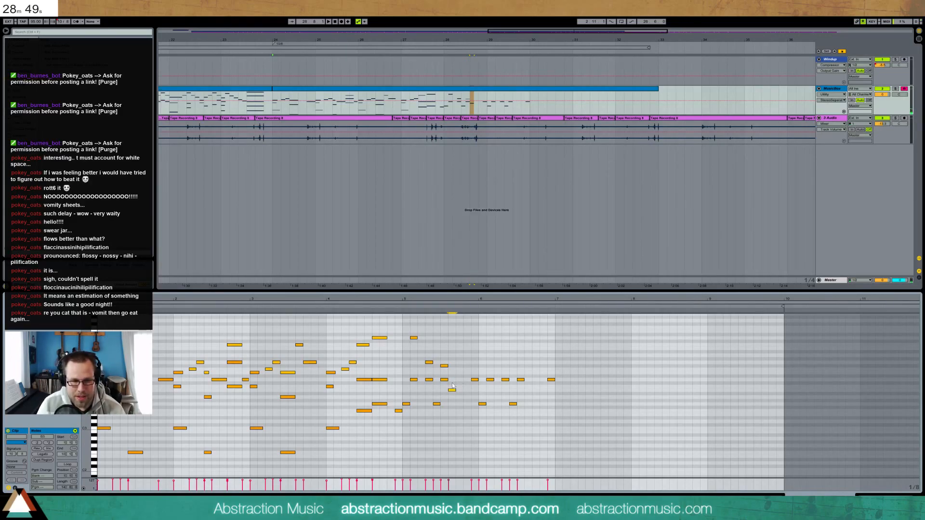
double_click(460, 398)
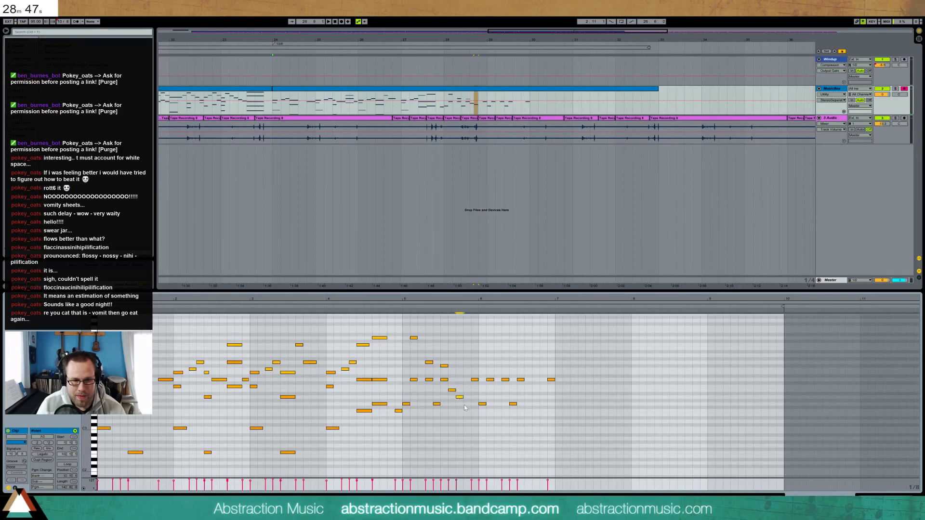
double_click(467, 407)
key(space)
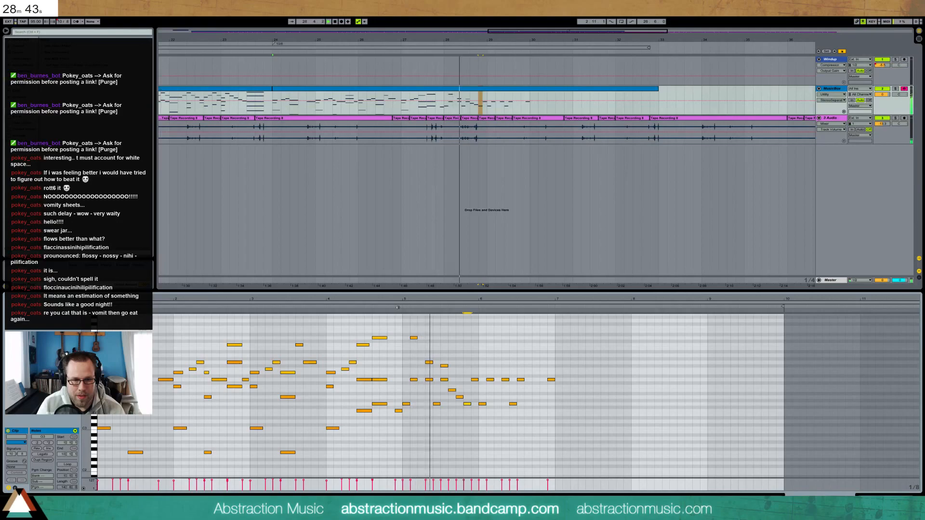
double_click(421, 390)
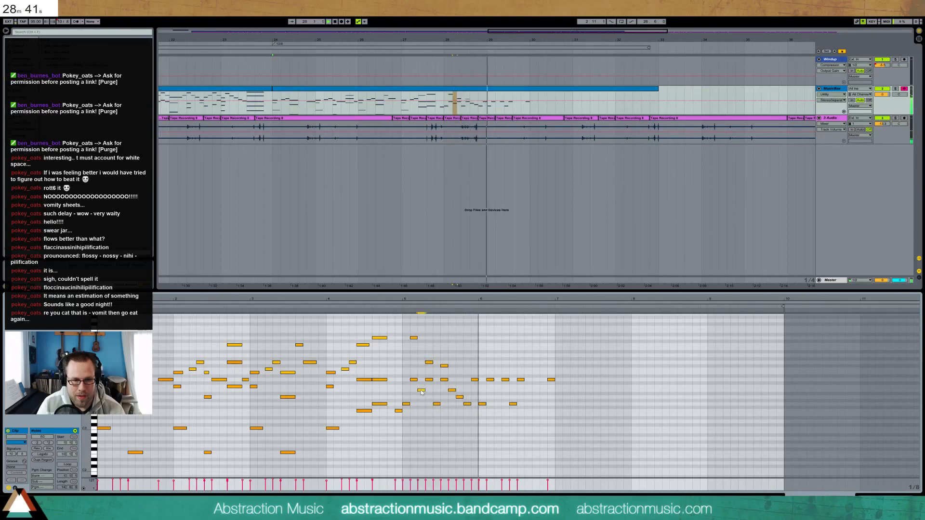
click(399, 305)
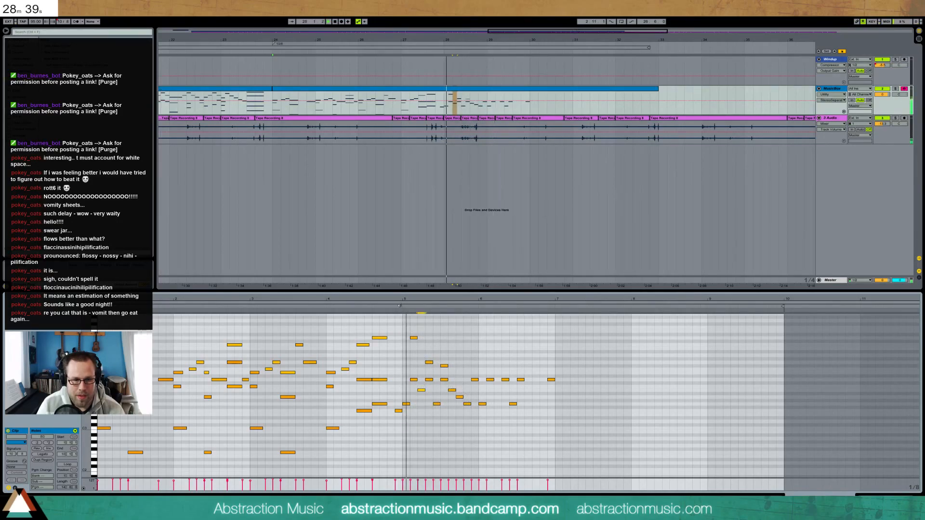
key(space)
Add another run note and drop E4 to E3, then delete the descending notes and stray note
double_click(436, 397)
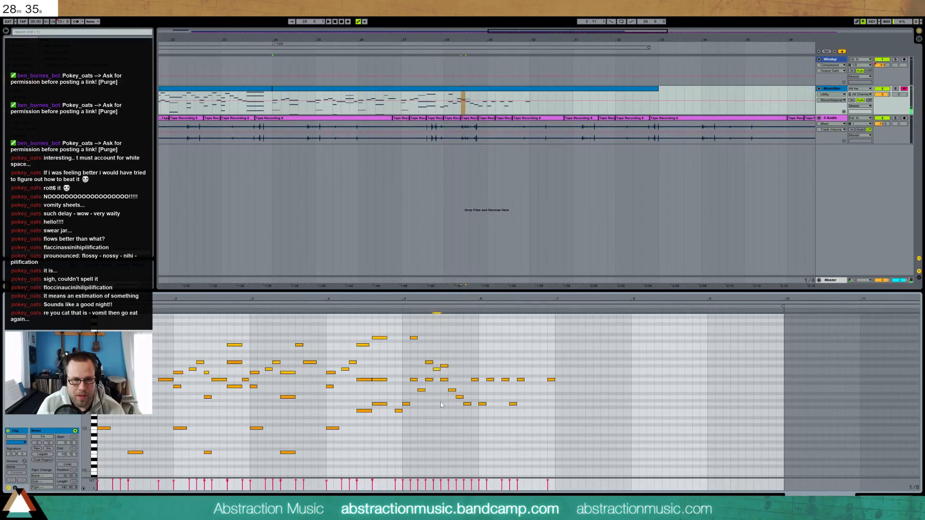
click(400, 306)
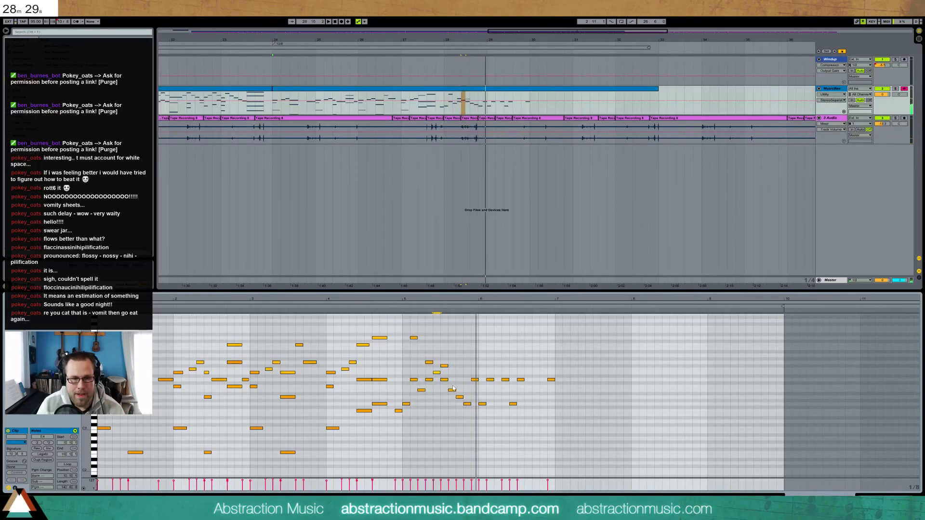
key(shift+Down)
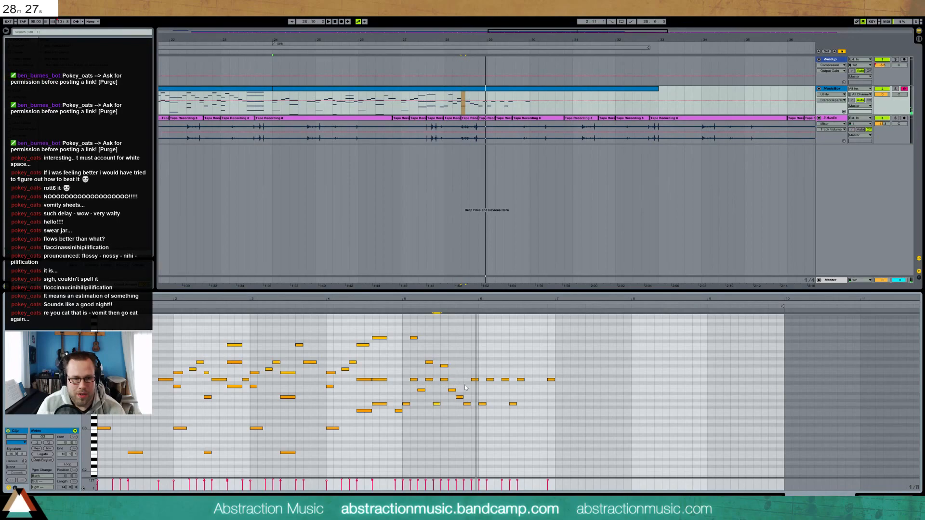
key(Delete)
mouse_move(452, 384)
mouse_down()
mouse_move(472, 408)
mouse_move(466, 380)
mouse_move(422, 363)
mouse_up()
key(Delete)
click(400, 313)
key(space)
key(space)
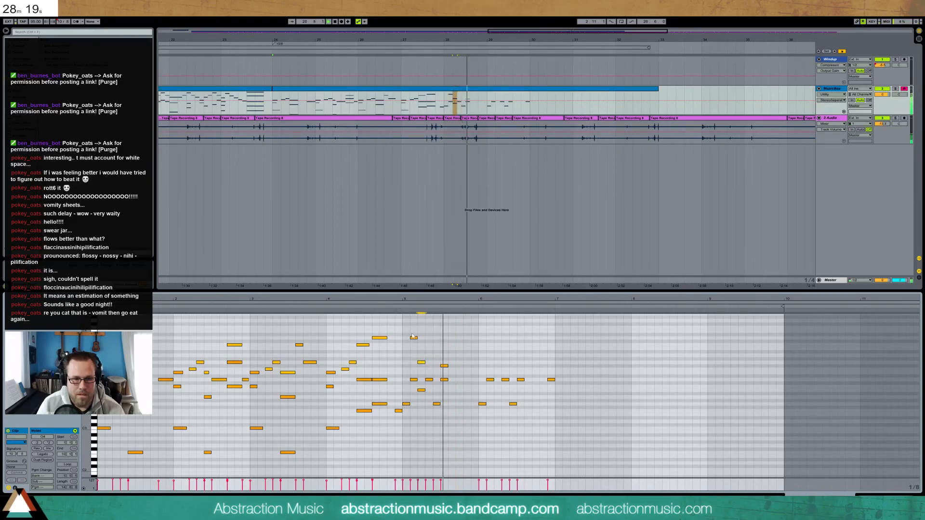
key(space)
Add a G4 later in bar 5, delete an unwanted note and set the low note to C4
double_click(452, 362)
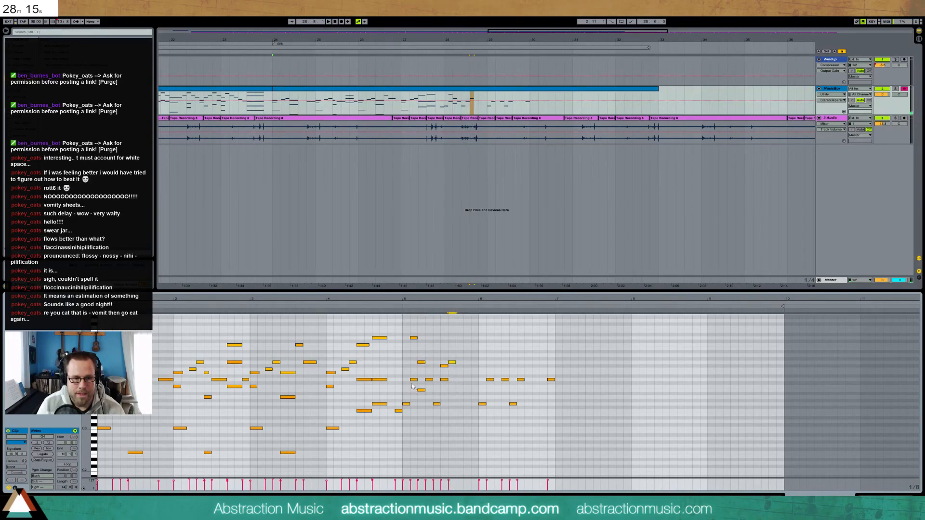
double_click(442, 379)
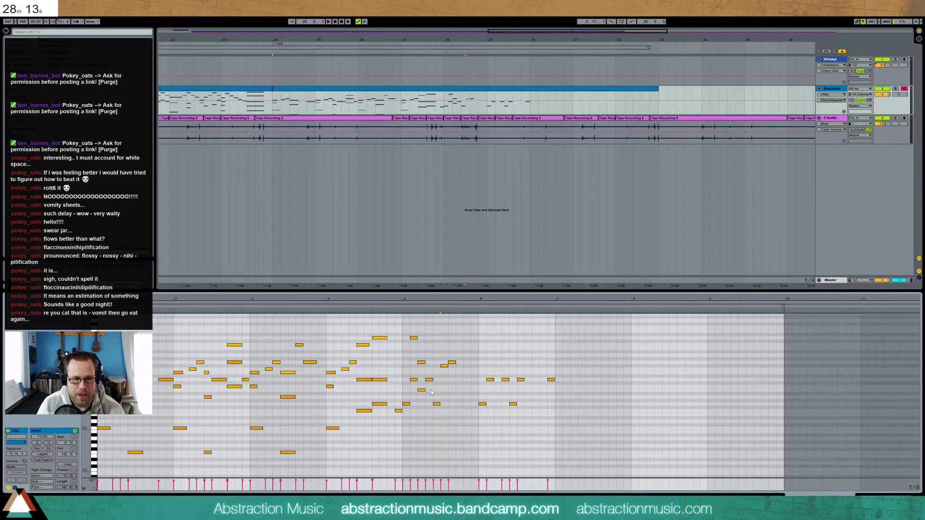
drag(423, 389, 424, 396)
key(Up)
key(Up)
key(Up)
key(Up)
key(Up)
key(Up)
key(Up)
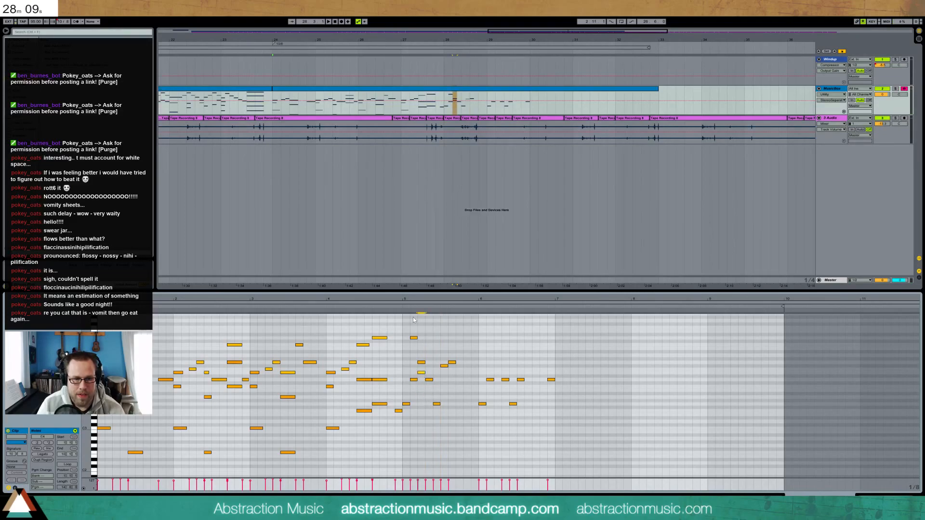
click(402, 306)
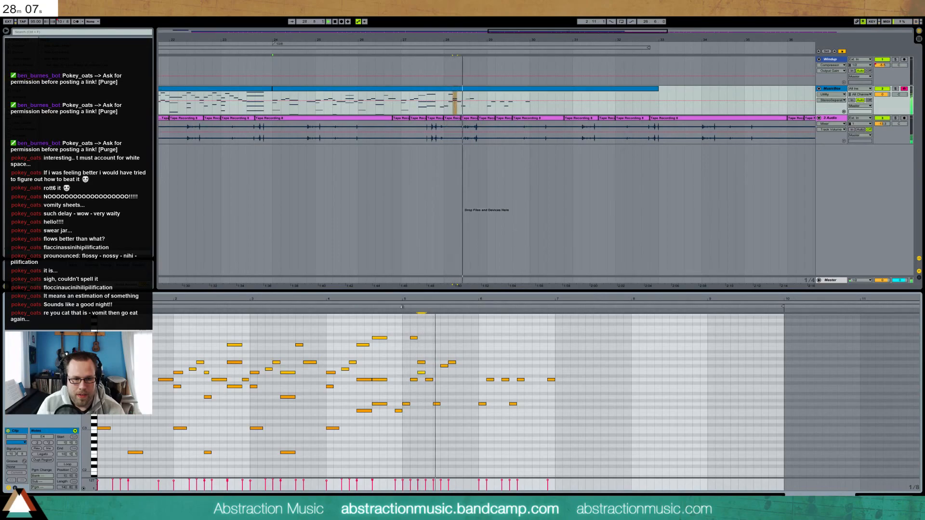
click(434, 404)
Duplicate the five-note phrase to the right and add a note at its end
drag(402, 370, 439, 412)
key(ctrl+d)
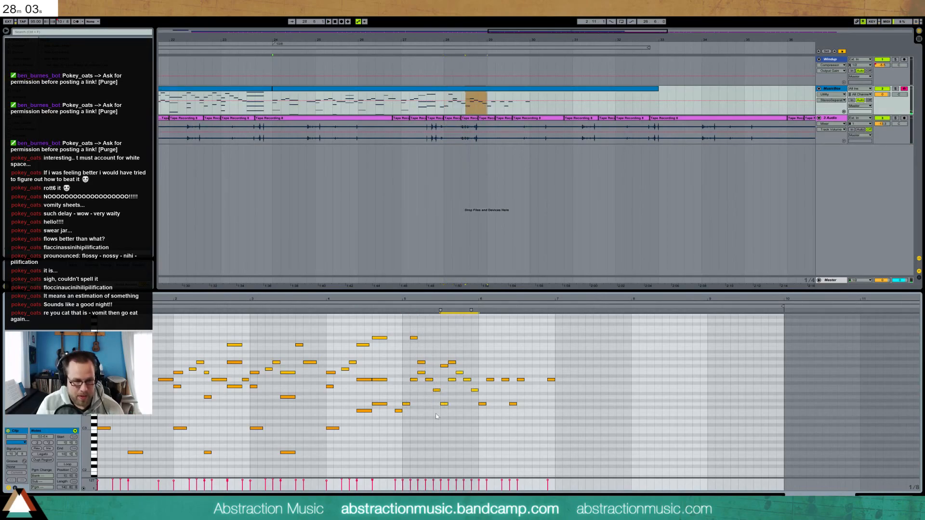
key(space)
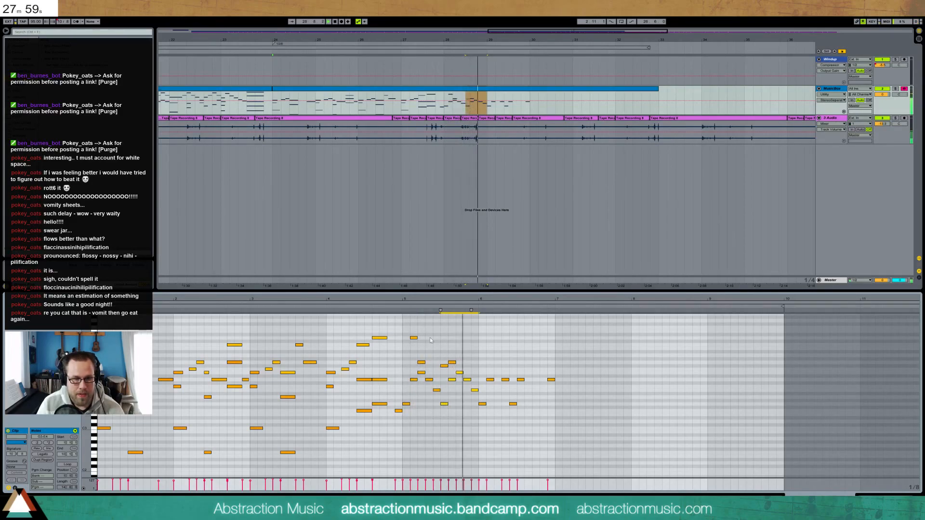
key(space)
double_click(467, 356)
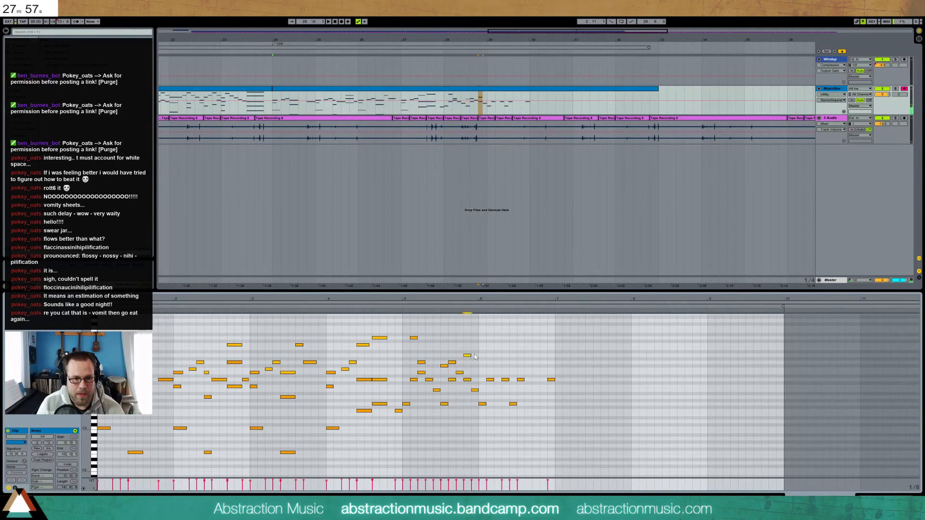
click(400, 307)
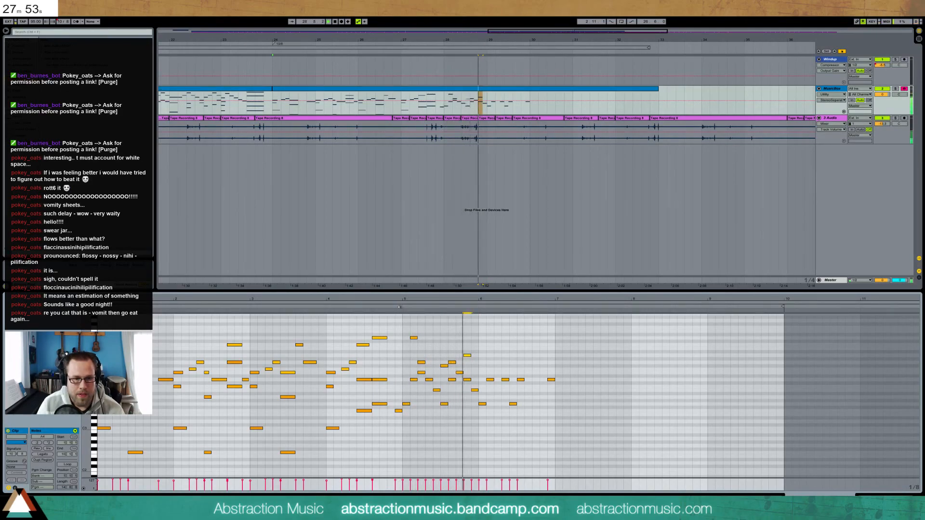
key(space)
Delete the six bar-6 notes and duplicate the bar 5 phrase in their place
drag(482, 370, 558, 422)
key(Delete)
drag(405, 328, 478, 410)
key(ctrl+d)
key(space)
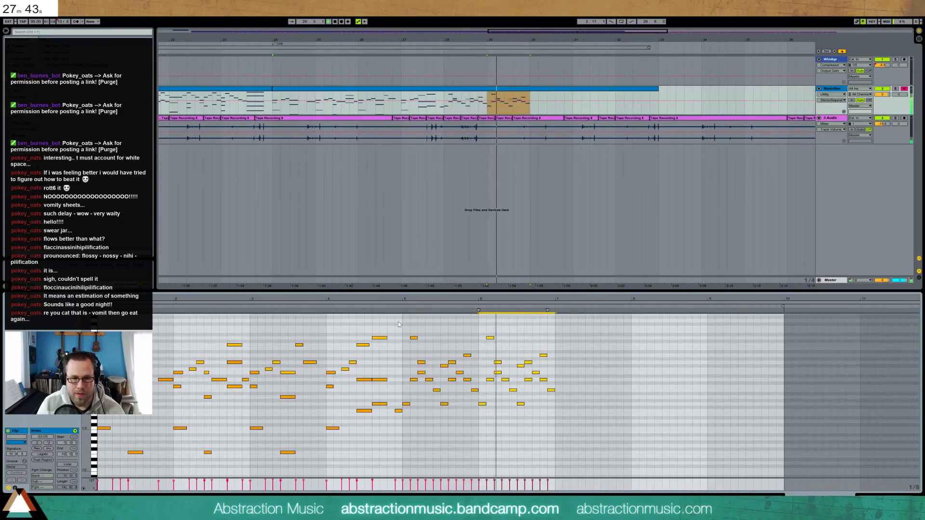
Nudge the short high note and the G4 notes near bar 5 one grid step earlier
key(space)
drag(514, 346, 552, 371)
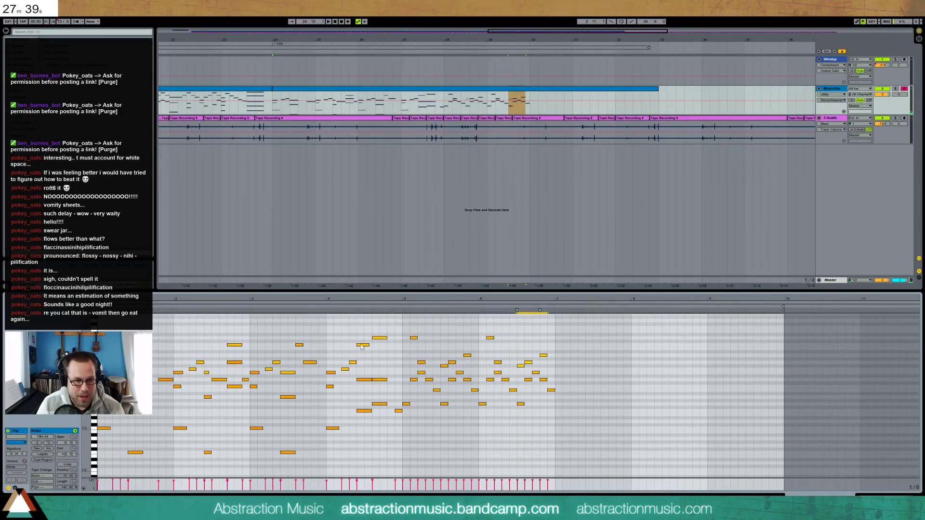
click(415, 337)
key(Left)
drag(414, 352, 443, 371)
key(Left)
key(Left)
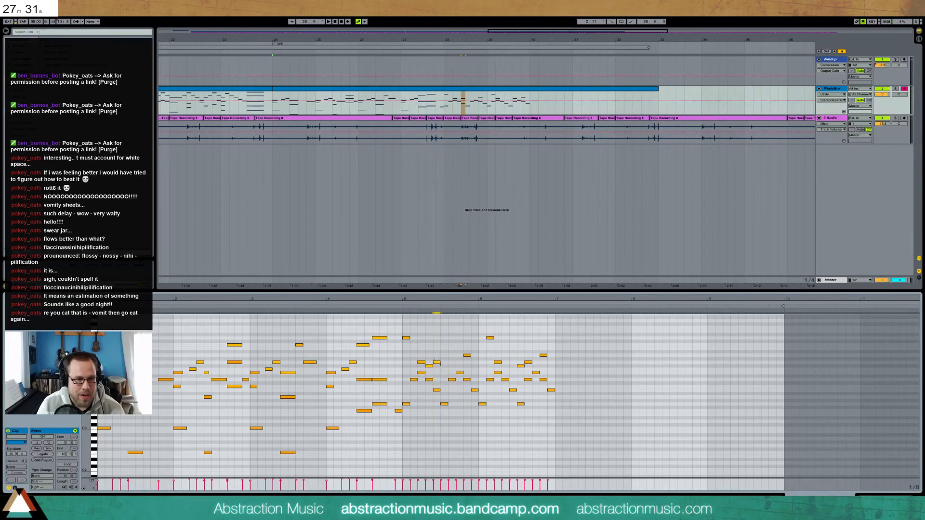
click(400, 307)
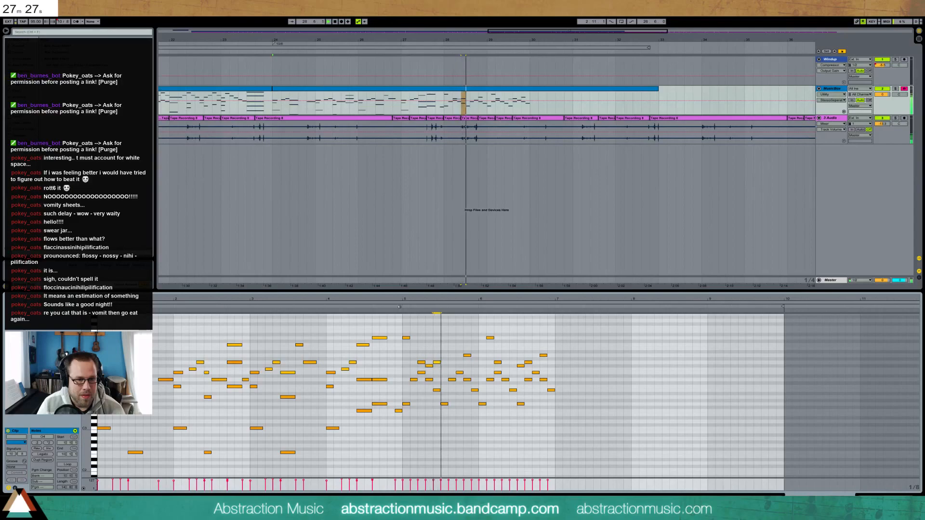
key(space)
Try the A4 note at earlier and later grid positions and audition it
drag(454, 342, 470, 364)
key(Left)
key(Left)
key(Right)
key(Right)
key(Right)
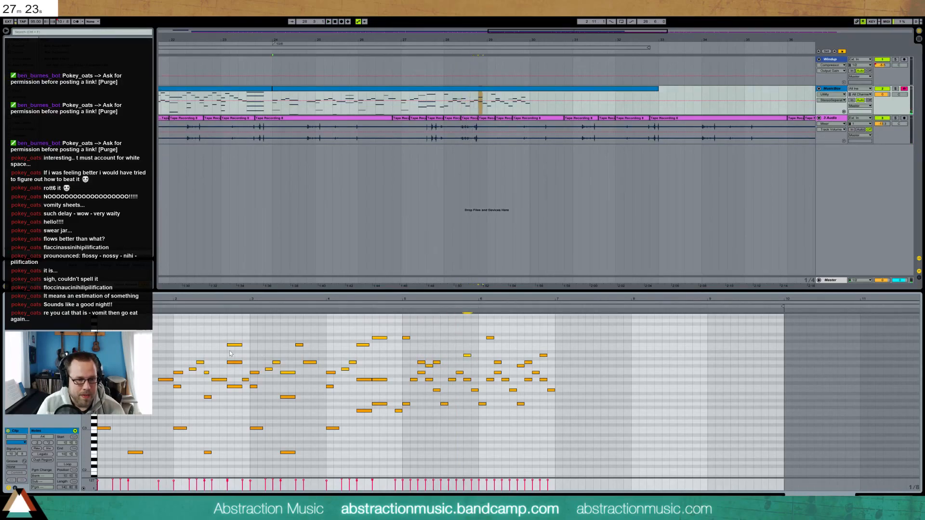
key(Left)
click(400, 306)
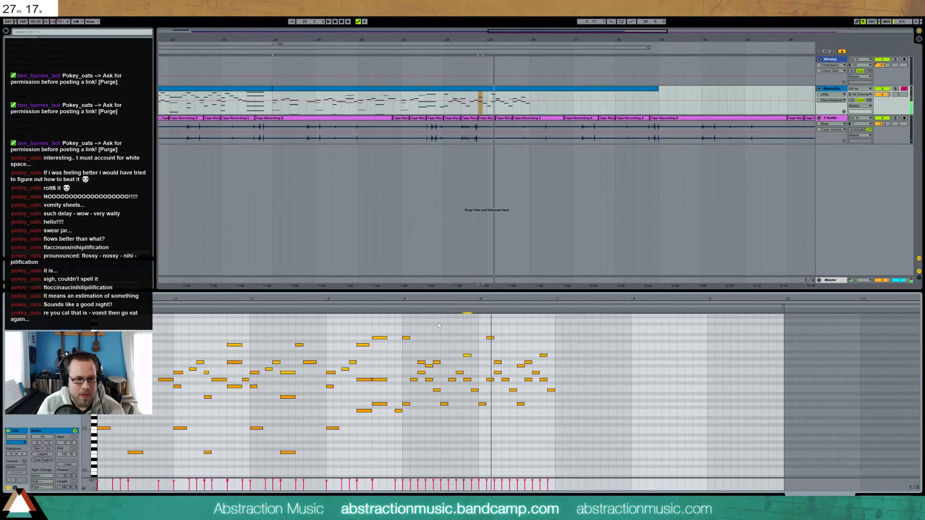
Delete bar 6's upper notes and duplicate bar 5's upper notes into bar 6
drag(478, 331, 562, 369)
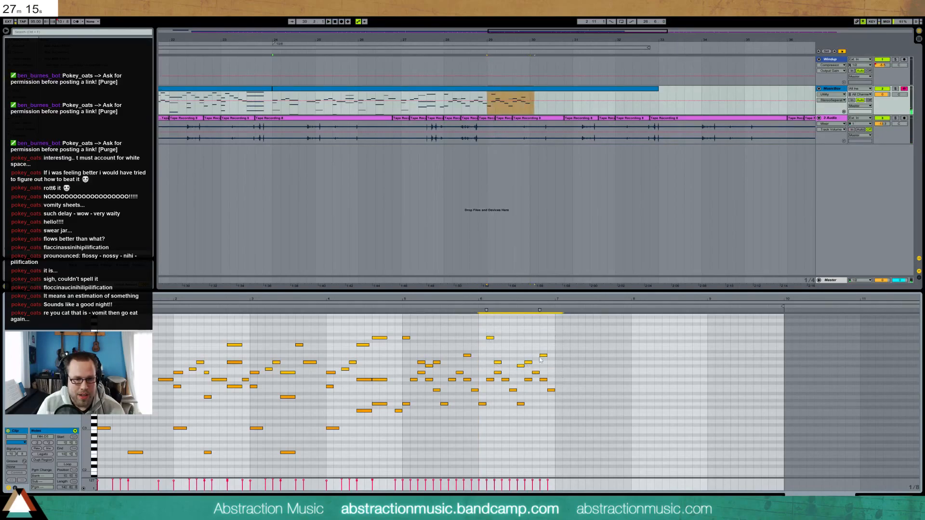
key(Delete)
drag(477, 329, 400, 367)
key(ctrl+d)
click(399, 307)
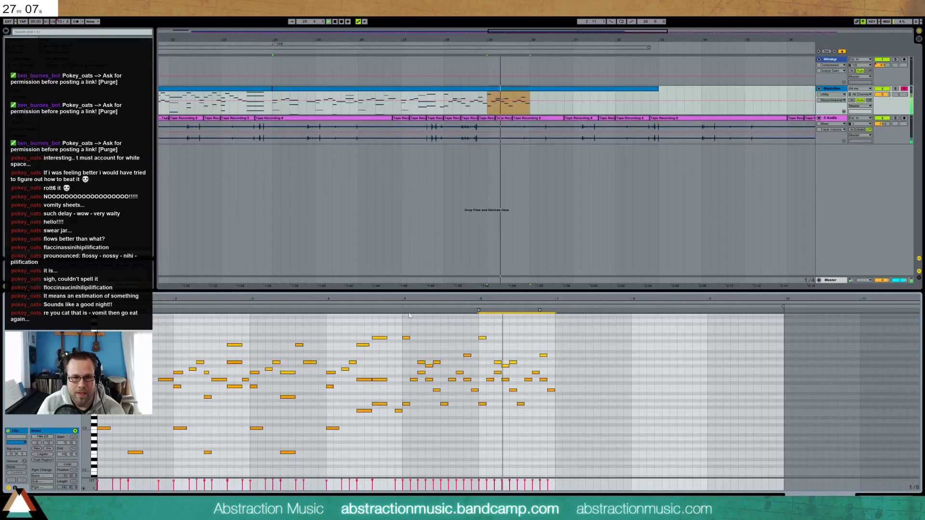
Add a new note in bar 6 and nudge the following note slightly earlier
double_click(528, 367)
drag(535, 349, 543, 368)
key(Left)
click(478, 307)
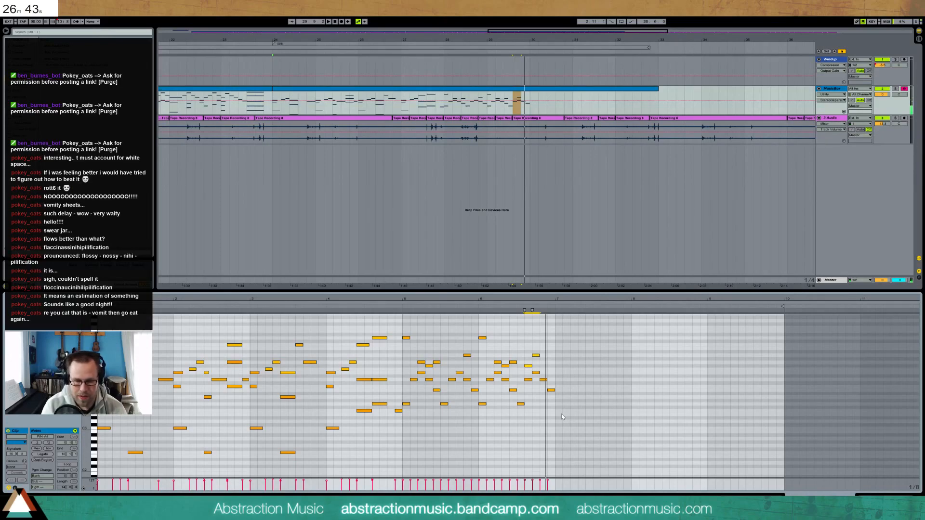
Copy the last four low notes past bar 7 and lower them from G3 to E3
drag(404, 400, 554, 417)
key(ctrl+d)
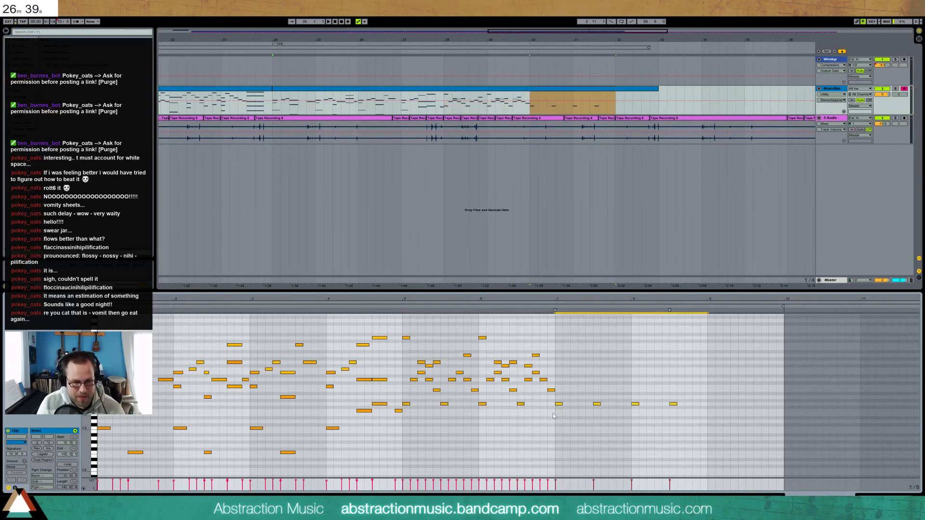
key(Down)
key(Down)
key(Down)
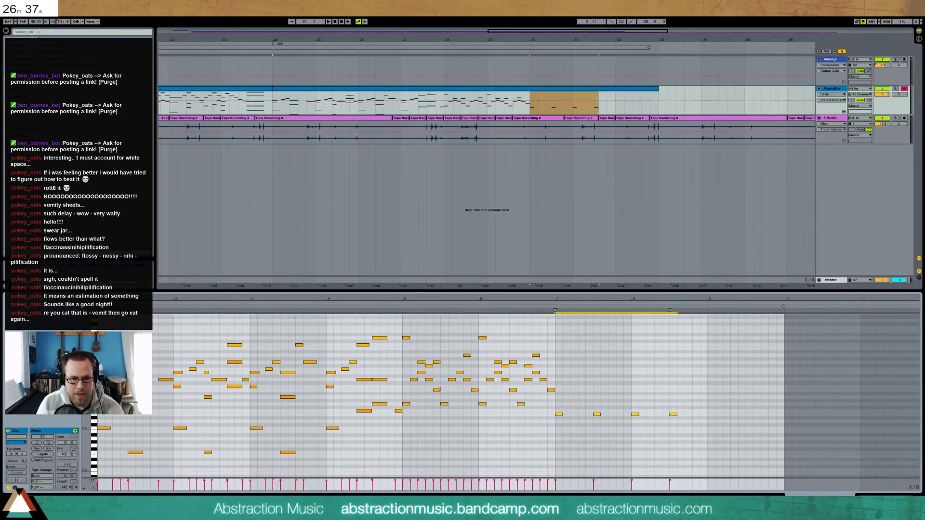
Copy bars 5–7 into bars 7–9 three semitones lower, setting its G#3 notes to G3
drag(407, 380, 554, 394)
key(ctrl+d)
key(Down)
key(Down)
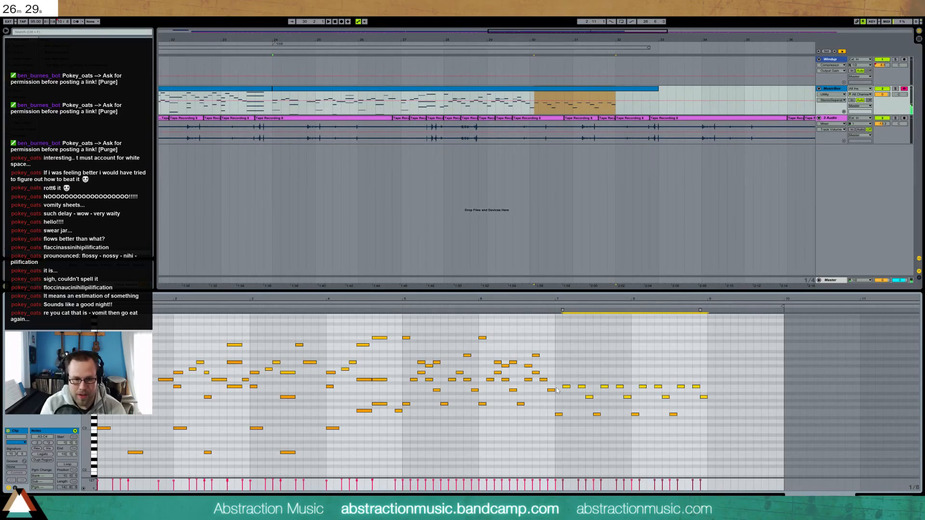
key(Down)
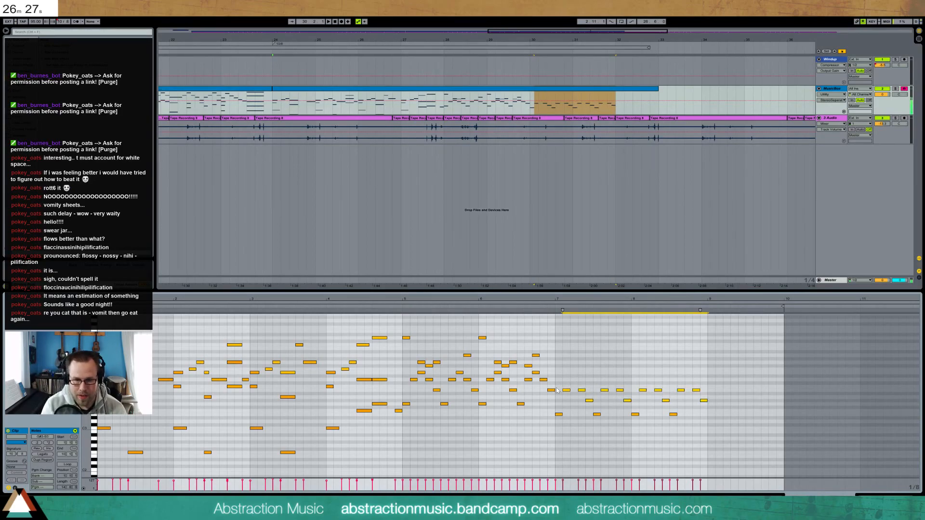
drag(570, 400, 737, 406)
key(Down)
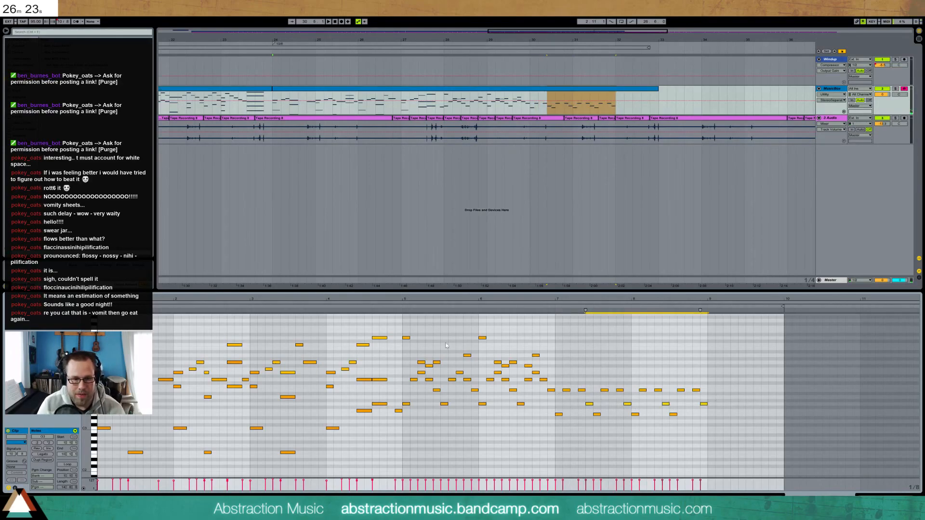
key(space)
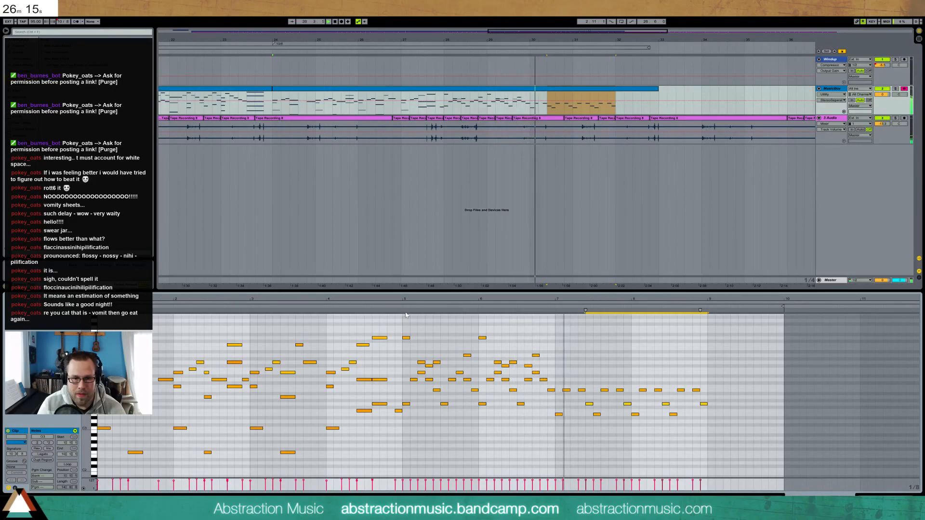
Duplicate the four E4 notes one step later, then lengthen the MusicBox clip to bar 36
drag(416, 372, 542, 374)
key(ctrl+d)
key(Down)
key(Down)
key(Right)
key(Right)
key(Right)
key(Right)
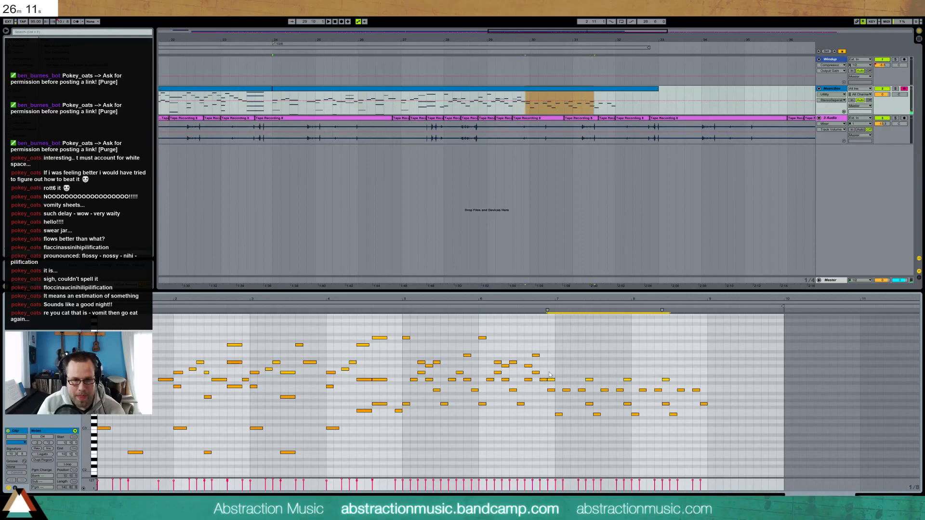
click(555, 305)
key(Up)
key(Up)
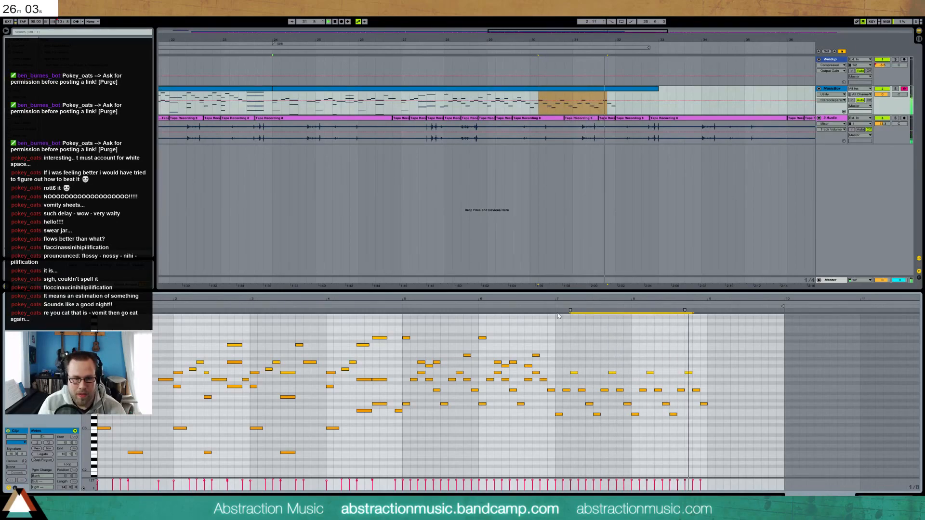
key(space)
drag(657, 89, 787, 89)
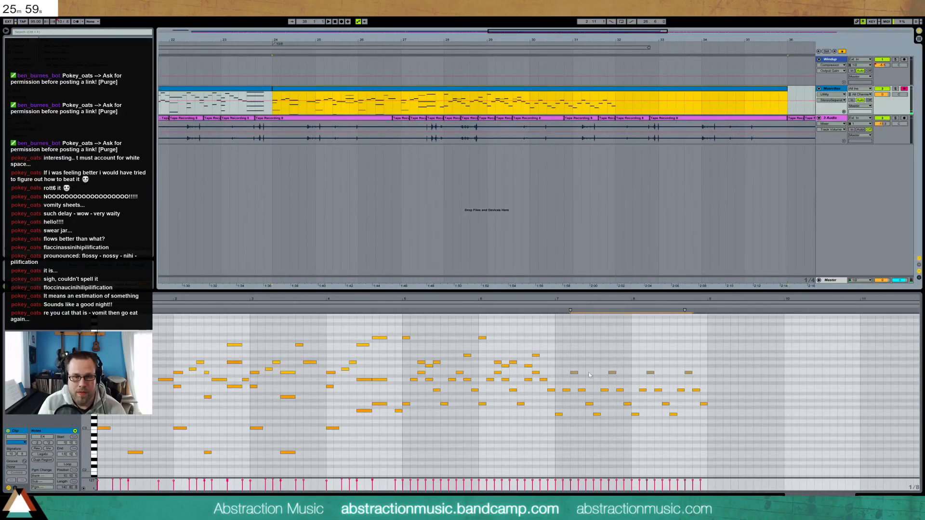
Duplicate the bar 7–9 melody notes into bars 9–11 and transpose the copy down four semitones
drag(559, 369, 705, 427)
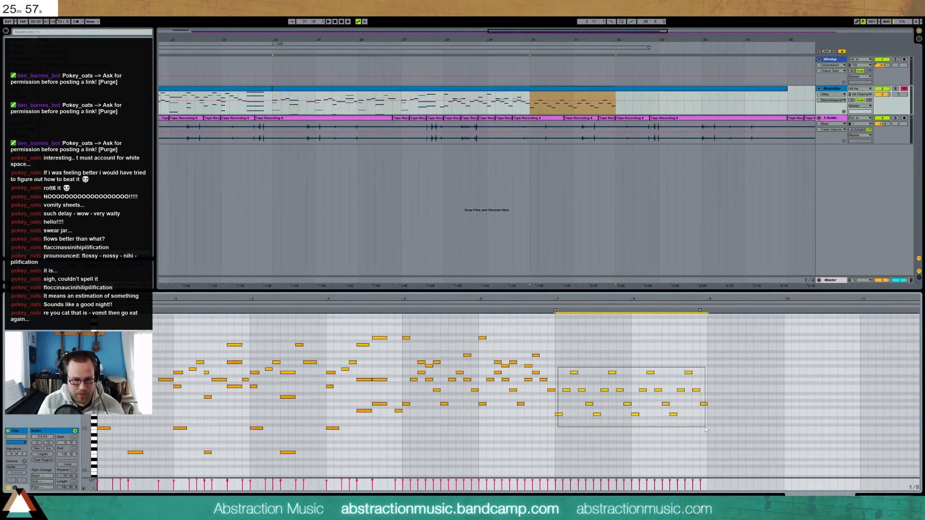
key(ctrl+d)
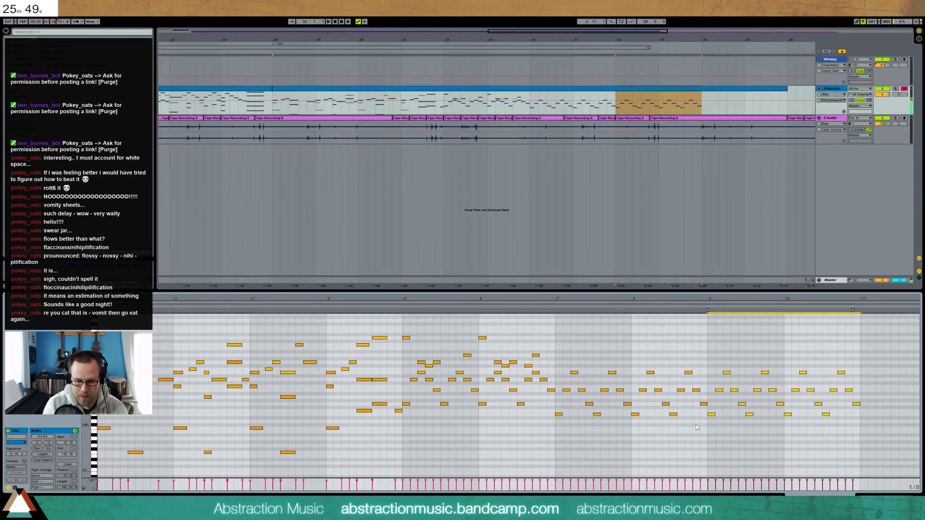
key(Down)
key(Down)
key(Down)
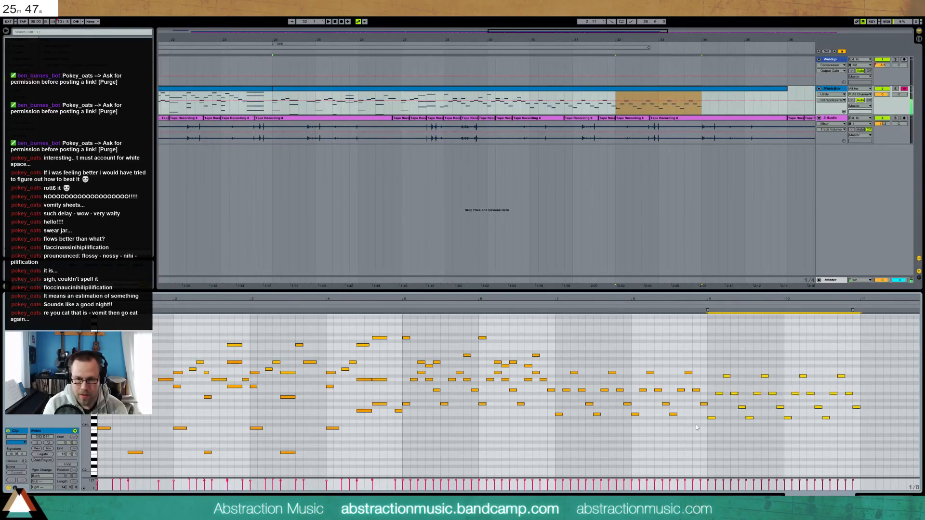
key(Down)
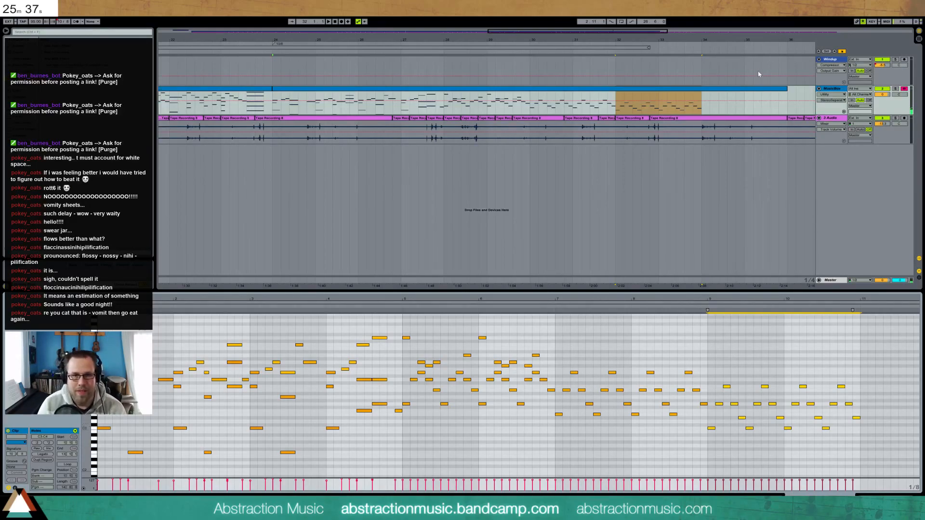
End the MusicBox clip at bar 34 and add a high note at the end of bar 6
drag(787, 96, 705, 99)
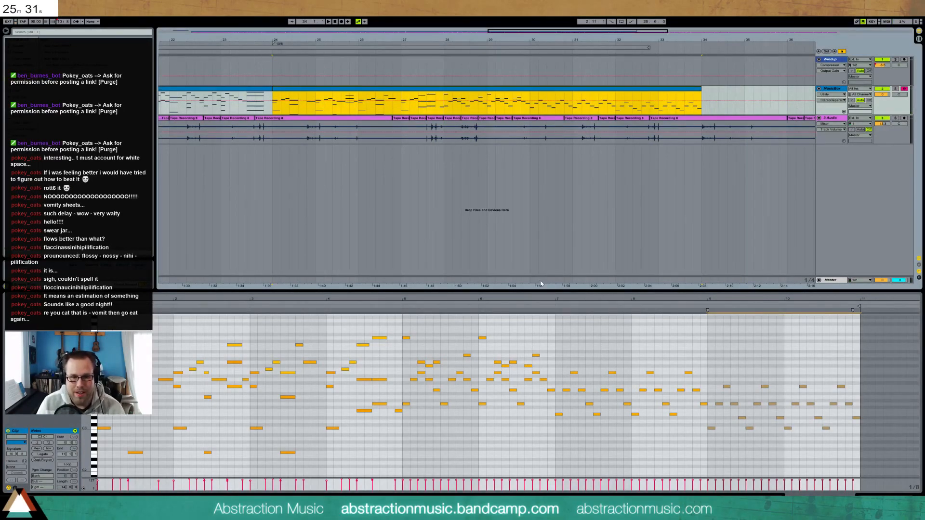
drag(408, 328, 554, 369)
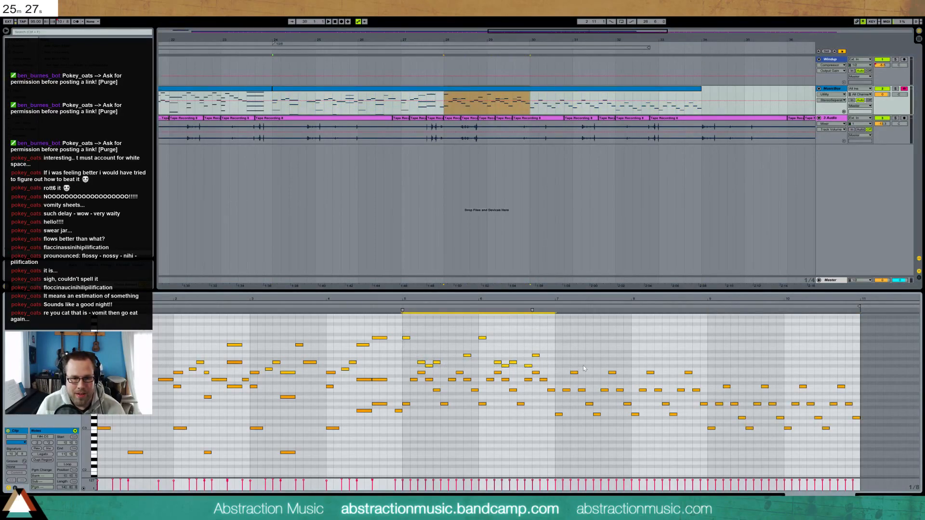
click(563, 365)
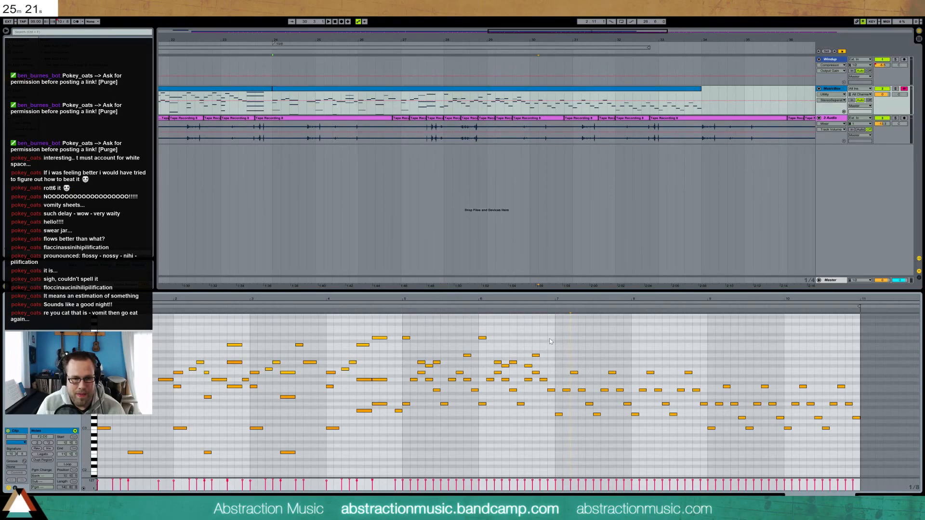
double_click(550, 345)
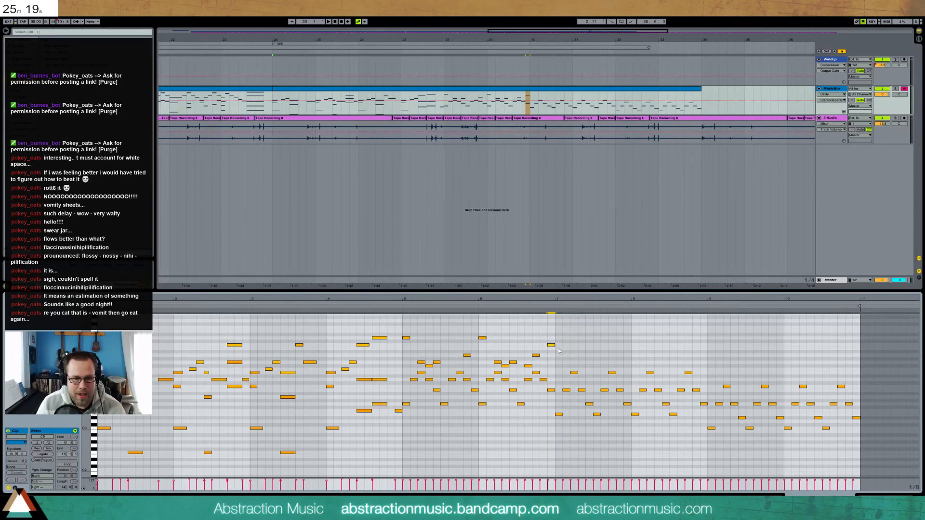
Add a second high note after bar 6 and audition the clip, restarting from bar 7
double_click(558, 347)
key(space)
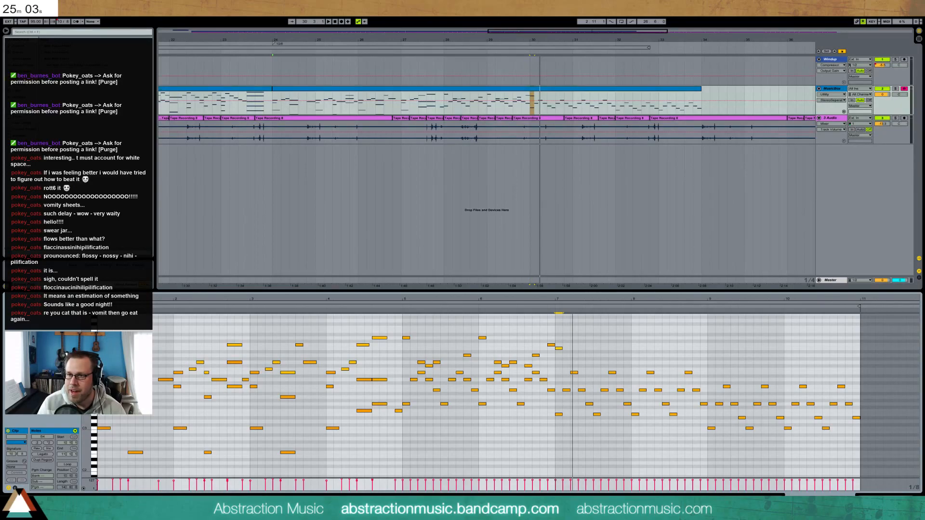
key(space)
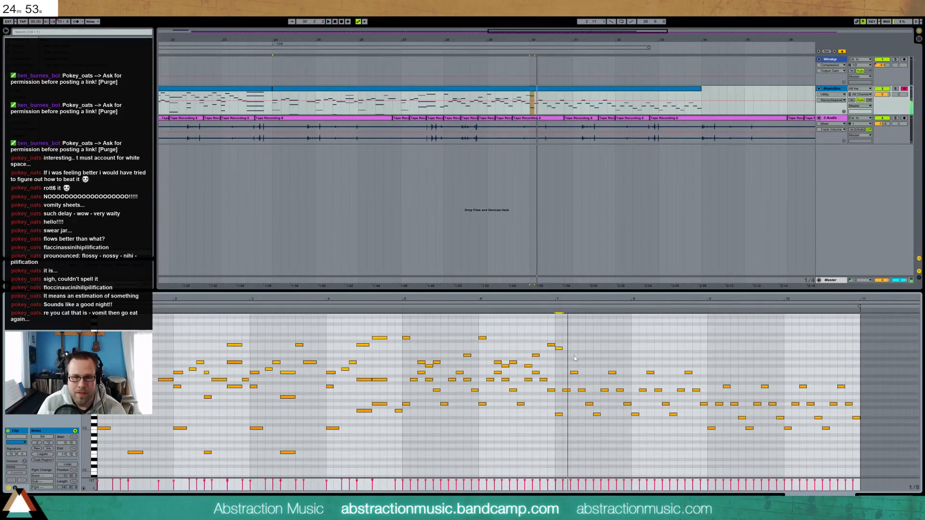
key(space)
click(552, 307)
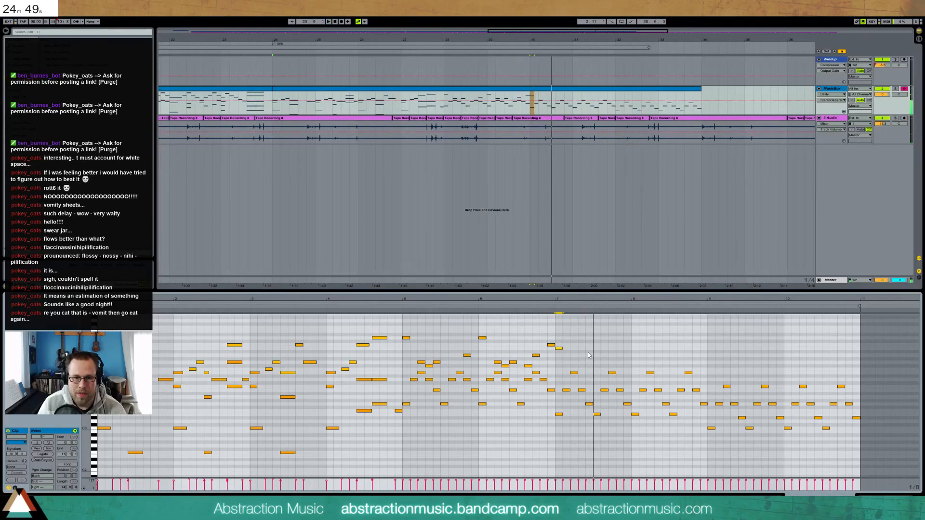
Add four melody notes in bar 7 and shift them one step later
double_click(589, 356)
double_click(596, 348)
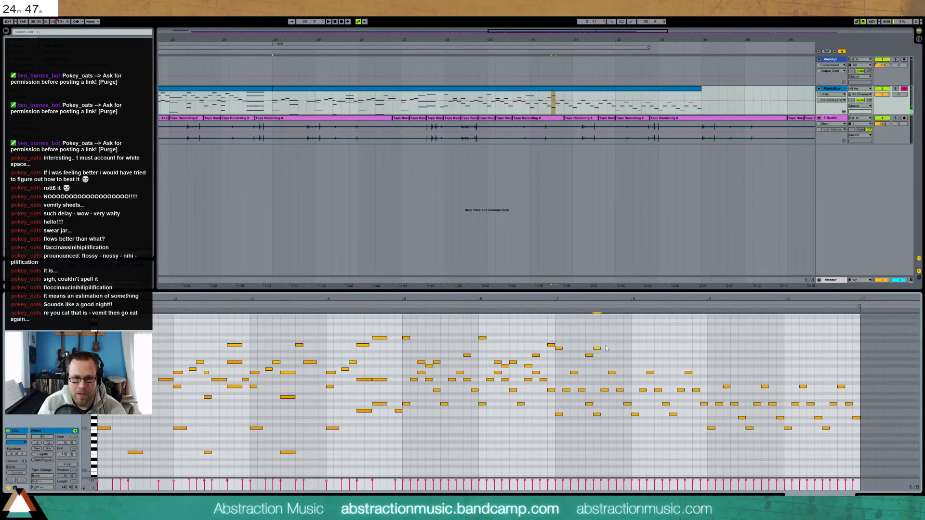
double_click(604, 345)
double_click(612, 348)
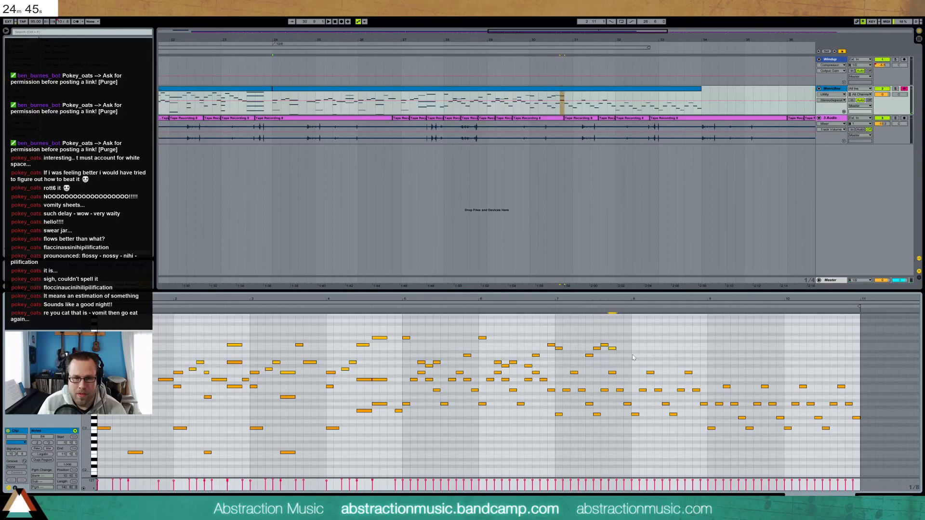
key(Right)
key(Right)
key(Right)
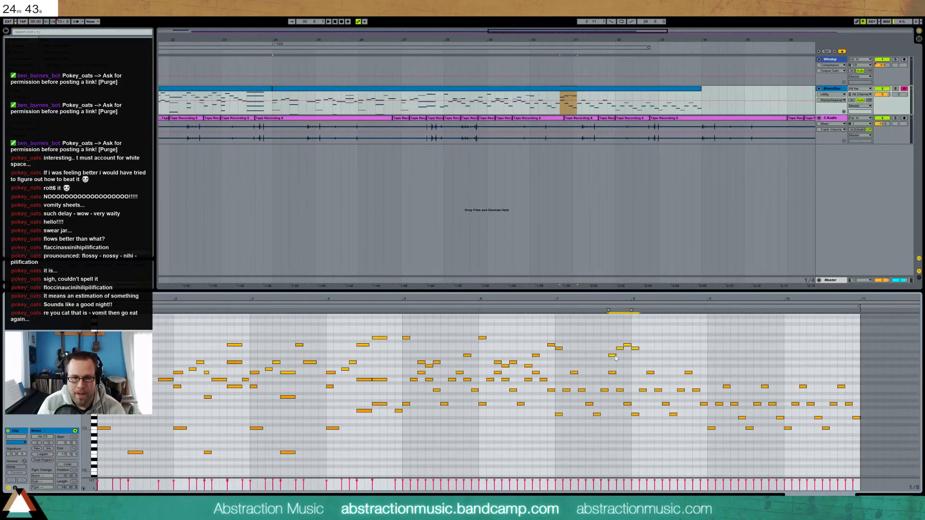
Add A4, F#4 and G4 notes in bar 7, delete two unwanted notes, and replay
double_click(582, 356)
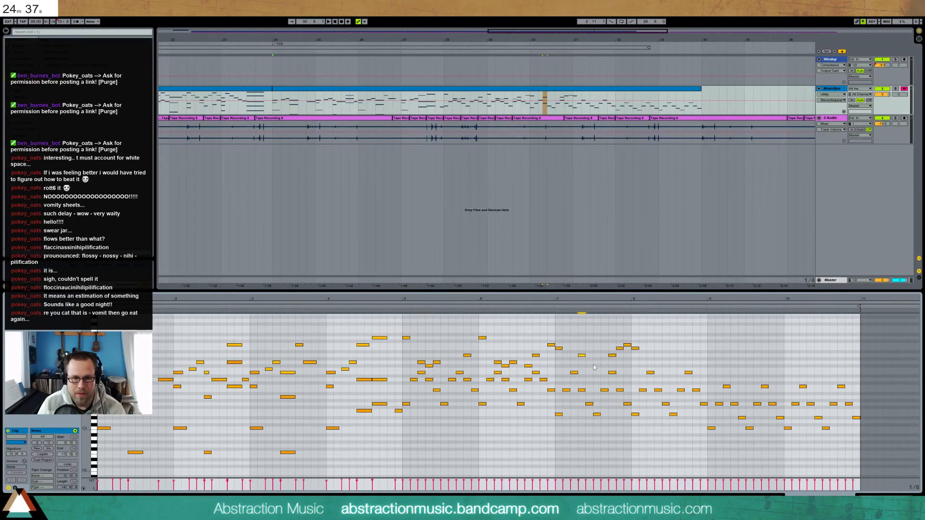
double_click(596, 366)
click(556, 308)
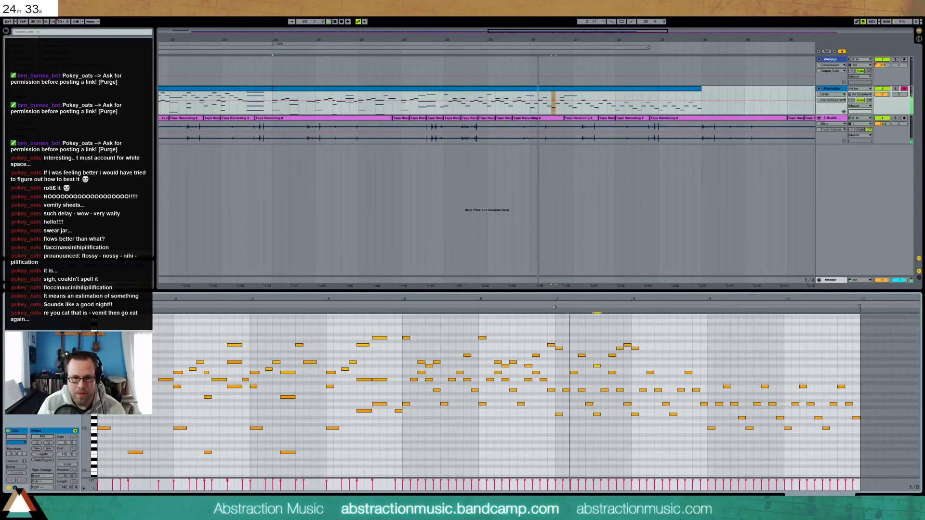
double_click(605, 362)
key(space)
double_click(612, 355)
double_click(619, 348)
click(554, 312)
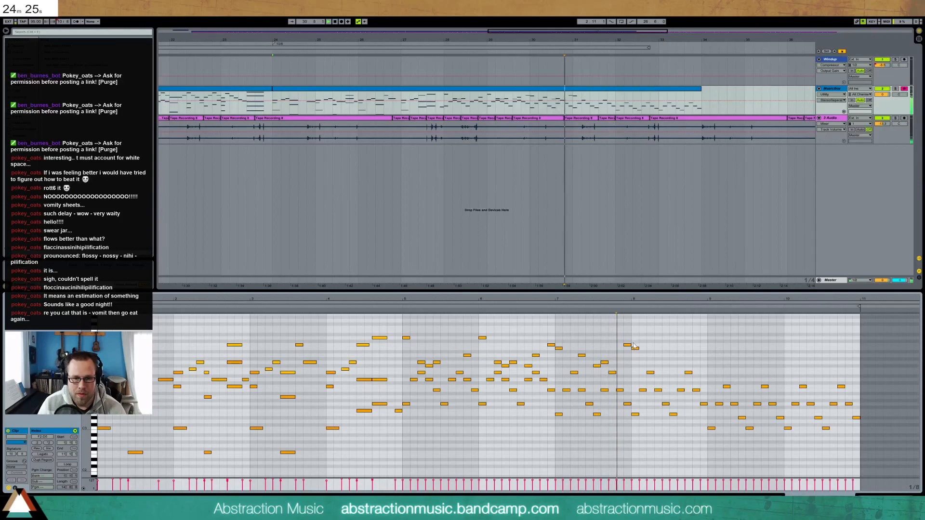
Add A4, F#4 and G4 notes in bar 8 and play back the melody
double_click(658, 355)
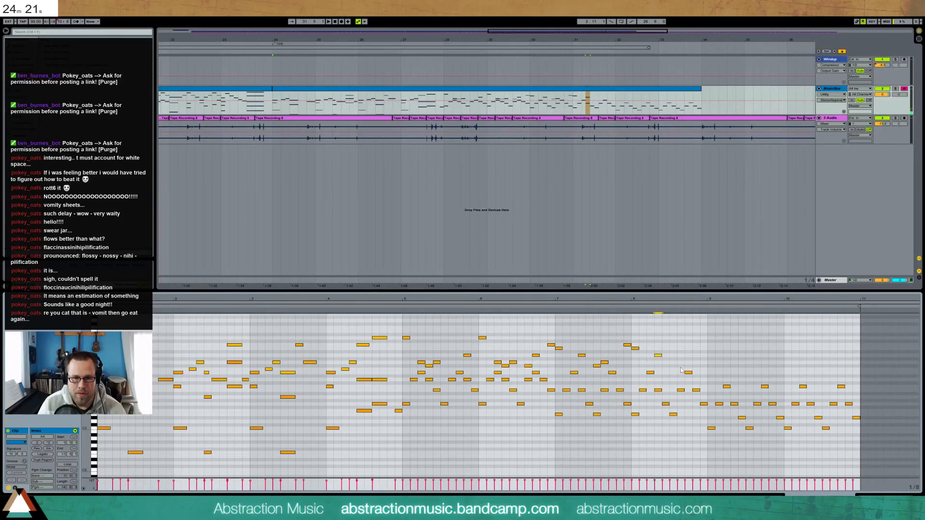
double_click(681, 366)
click(630, 306)
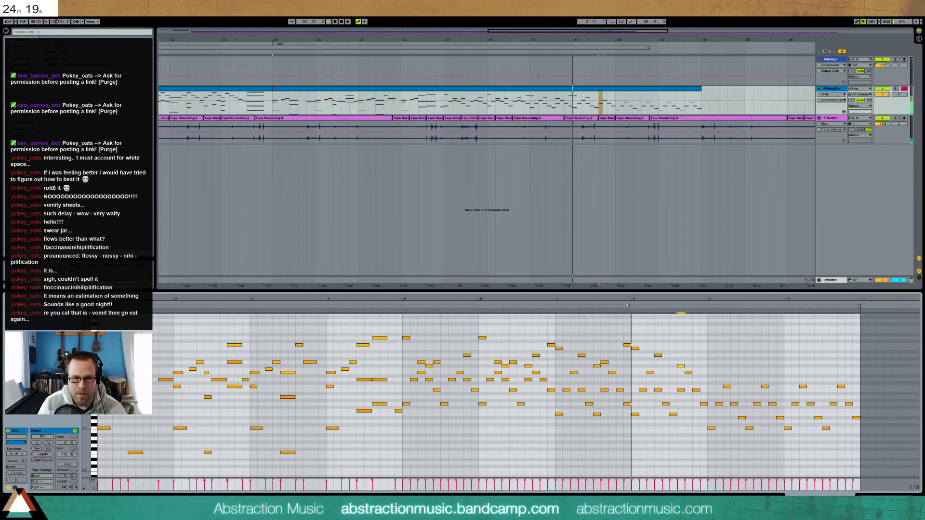
double_click(712, 363)
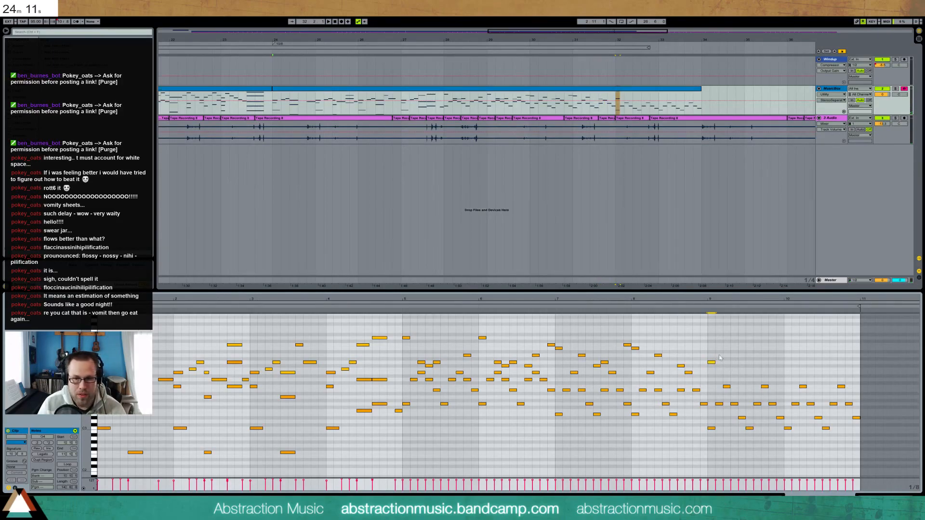
key(space)
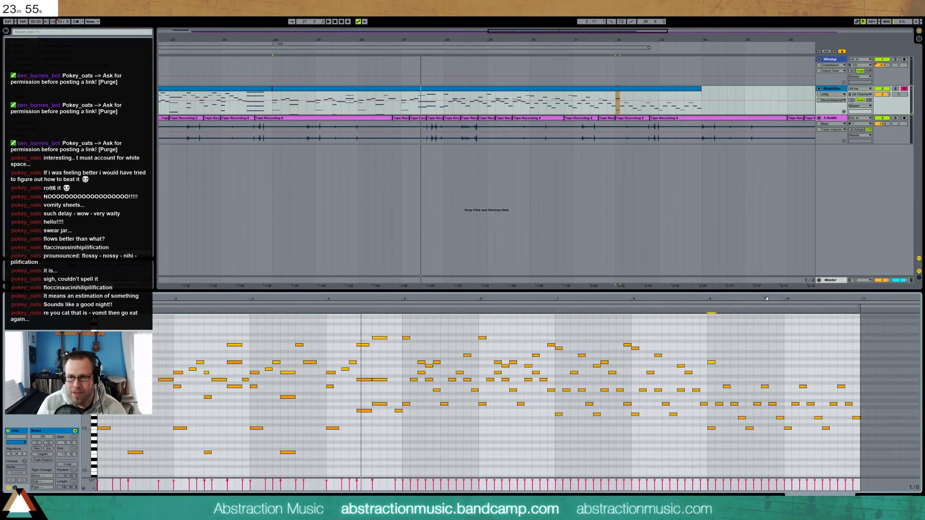
Lengthen the MusicBox clip to the right and play from bar 9 to hear the ending
drag(701, 89, 786, 94)
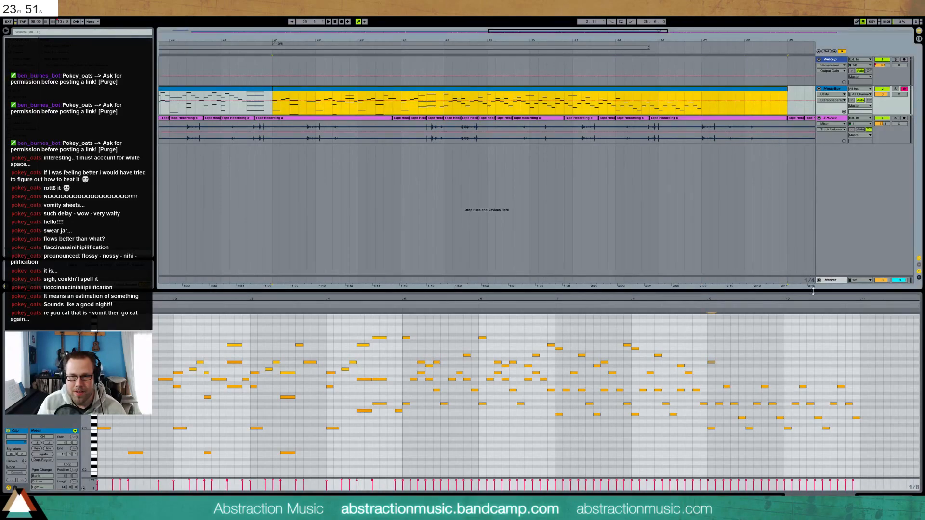
drag(713, 306, 622, 307)
click(612, 308)
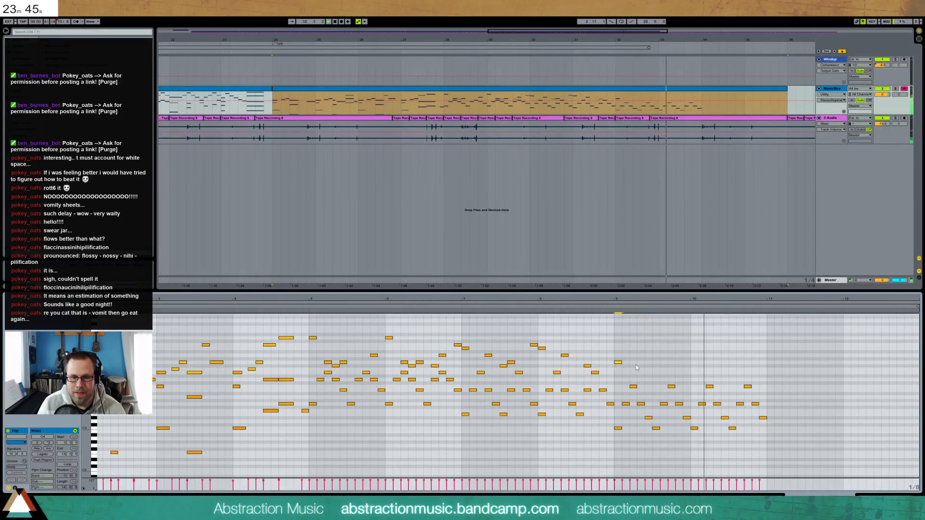
Add a ten-note melodic run after bar 11, starting with C3, F3 and G3
double_click(771, 428)
double_click(778, 411)
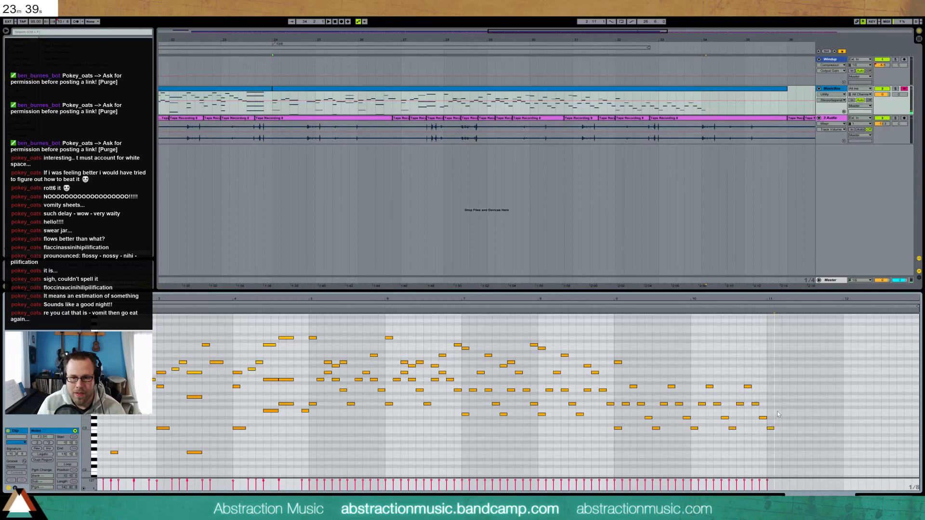
double_click(788, 404)
double_click(794, 390)
double_click(801, 404)
double_click(808, 411)
double_click(816, 428)
double_click(824, 411)
double_click(831, 403)
double_click(839, 390)
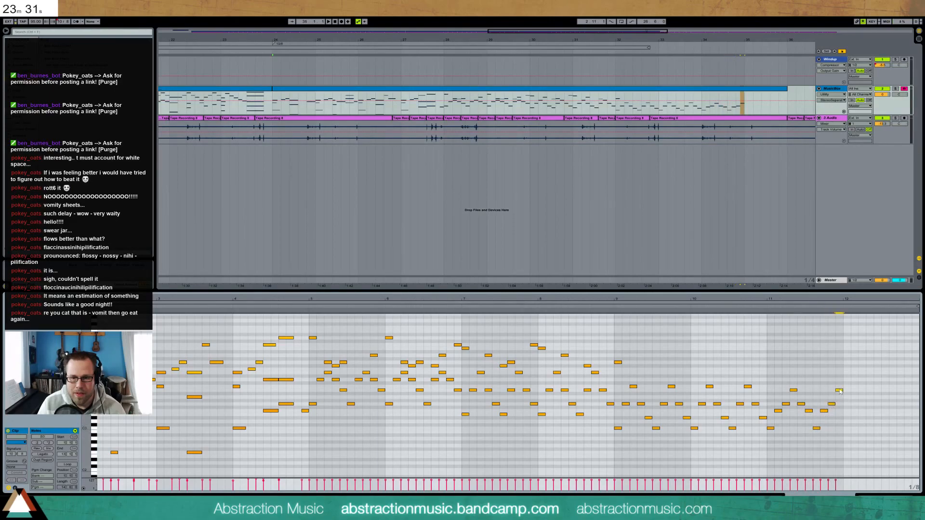
Build a sustained three-note chord at bar 12 and shift it later in time
double_click(844, 379)
drag(851, 380, 872, 379)
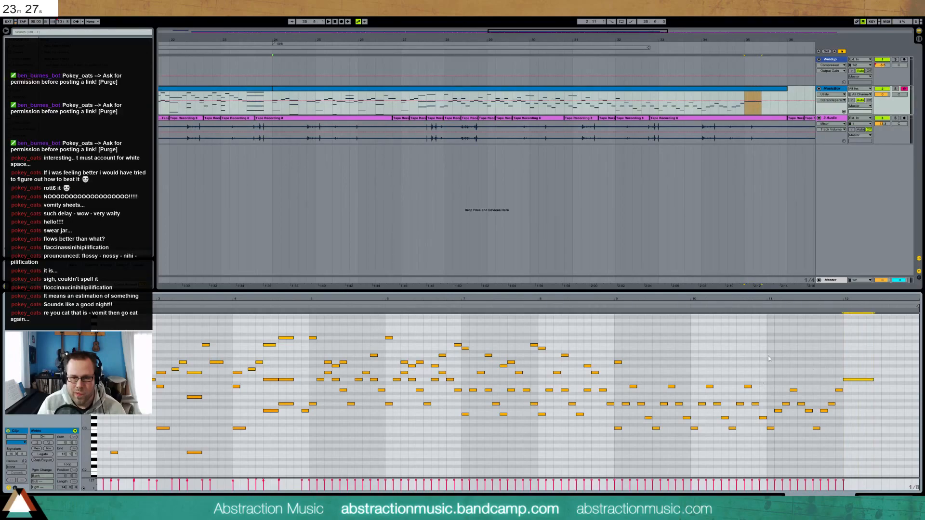
click(608, 307)
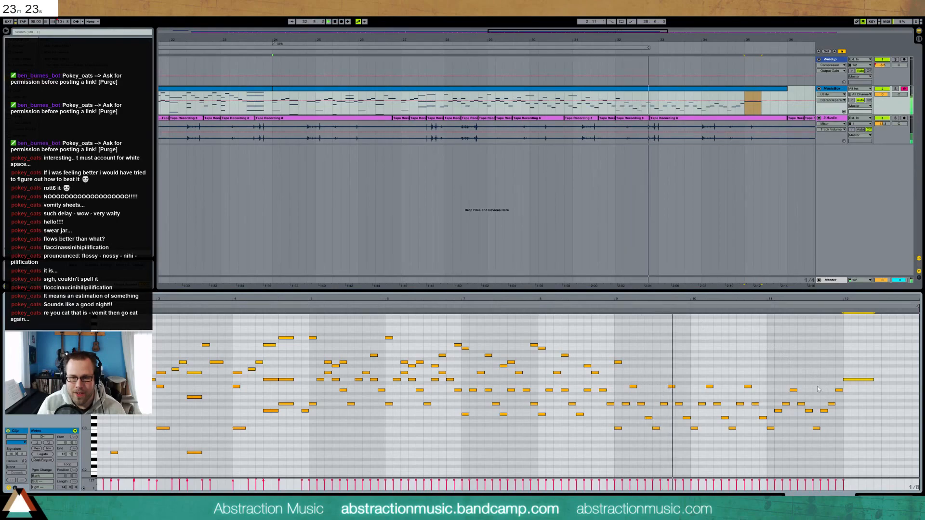
double_click(846, 363)
drag(851, 362, 875, 362)
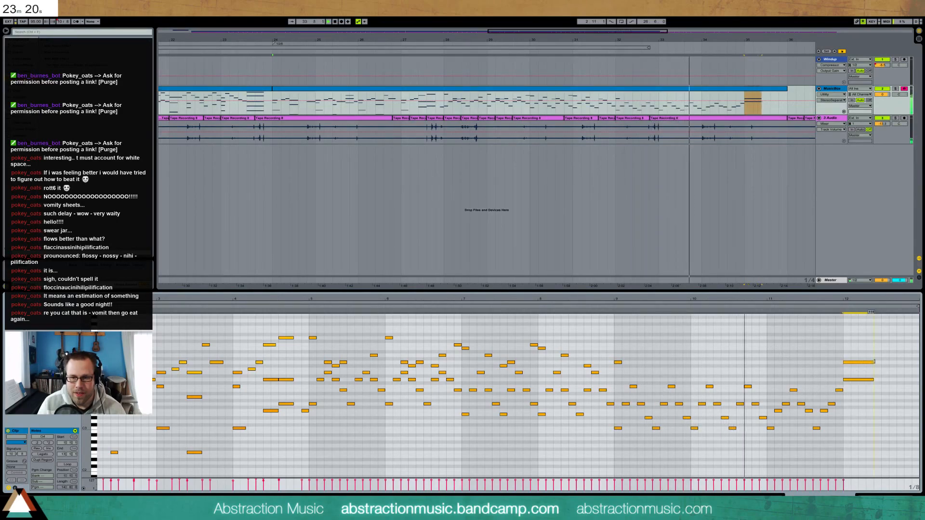
double_click(846, 348)
drag(851, 348, 873, 348)
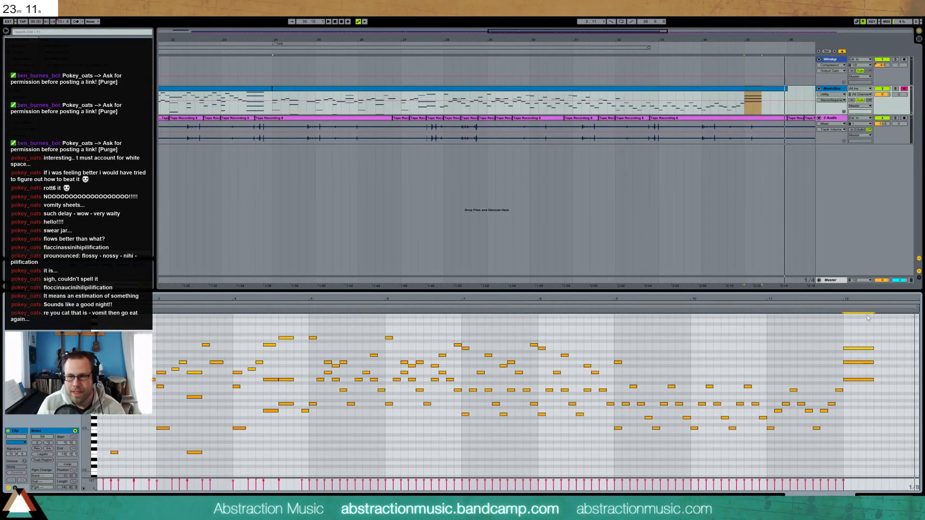
key(Right)
key(Right)
key(Right)
key(Right)
key(Right)
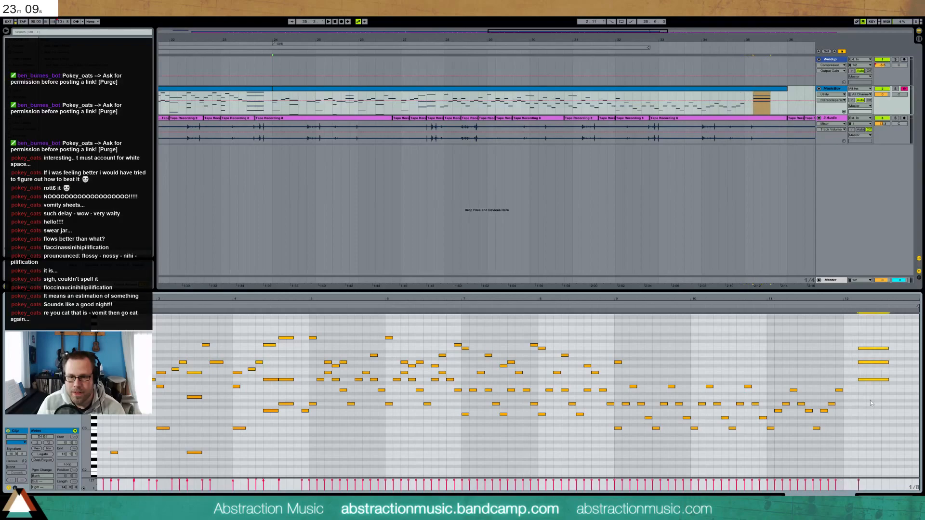
Add six notes leading into the chord, from G#3 through G3 to B3
double_click(847, 401)
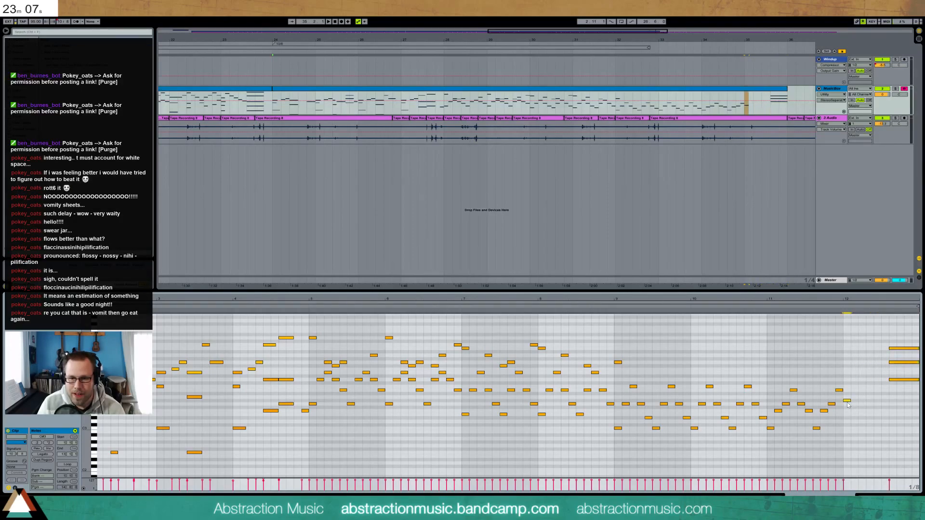
double_click(854, 411)
double_click(863, 427)
double_click(870, 411)
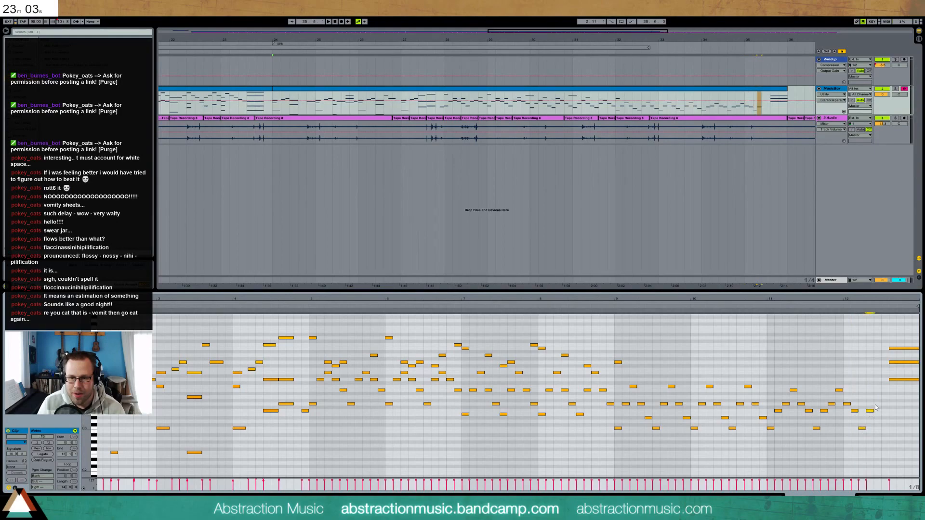
double_click(878, 404)
double_click(885, 390)
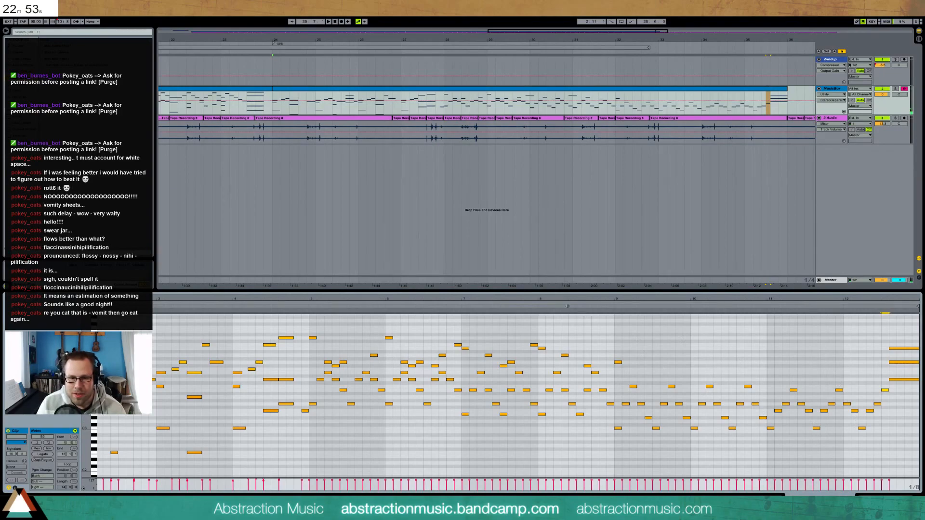
Audition the passage and add a short F#4 note around bar 9
click(306, 305)
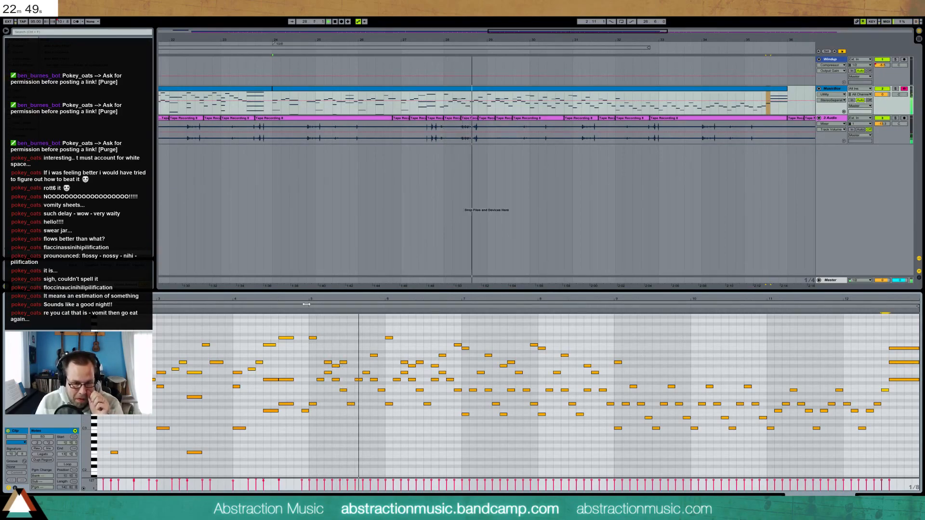
drag(614, 354, 766, 445)
click(716, 354)
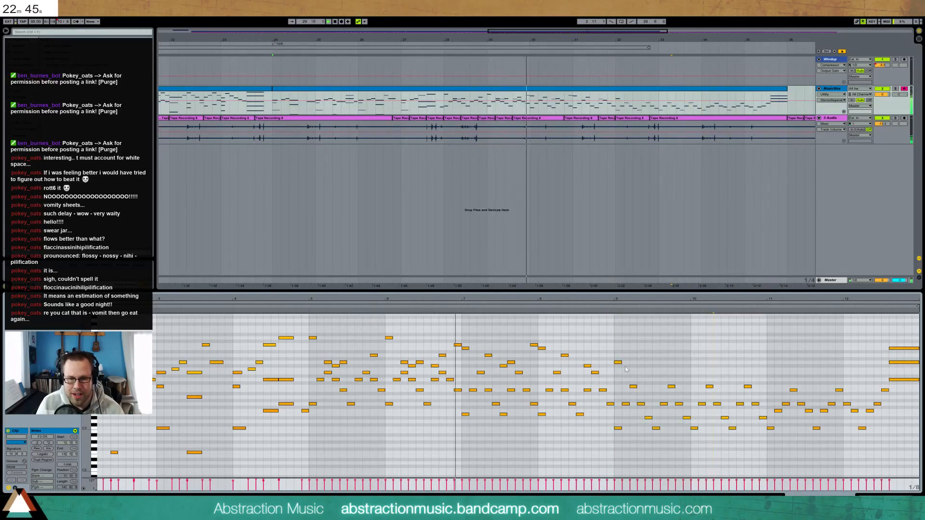
double_click(641, 370)
key(Up)
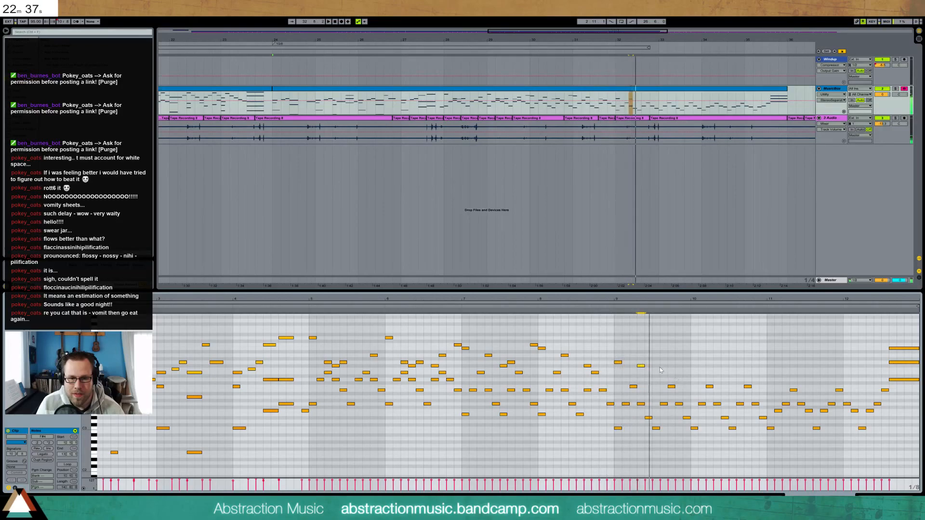
Lower the row of notes from bar 9.4 to bar 11 by one semitone
drag(644, 411, 759, 414)
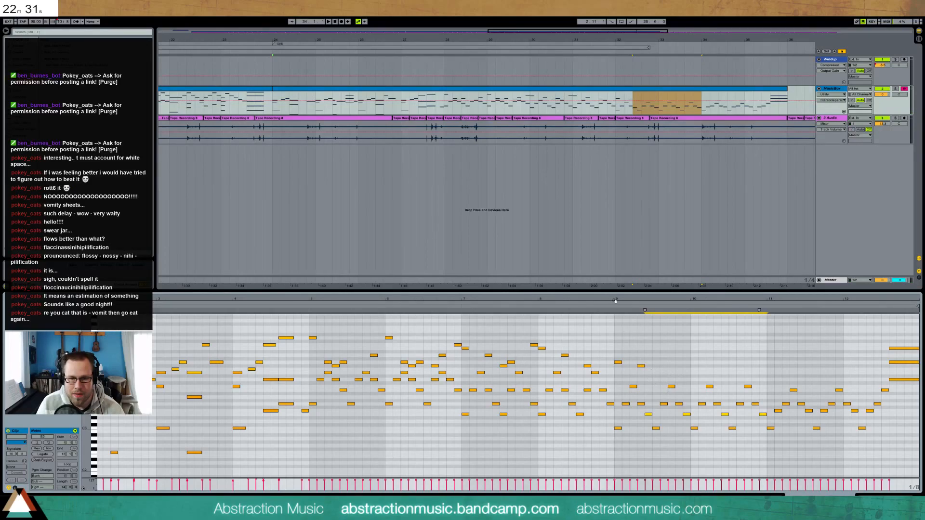
key(space)
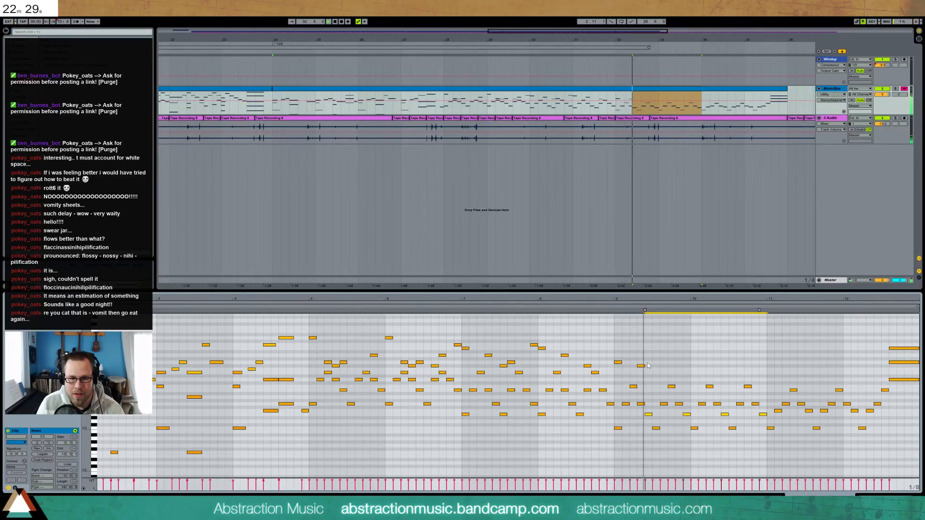
click(648, 362)
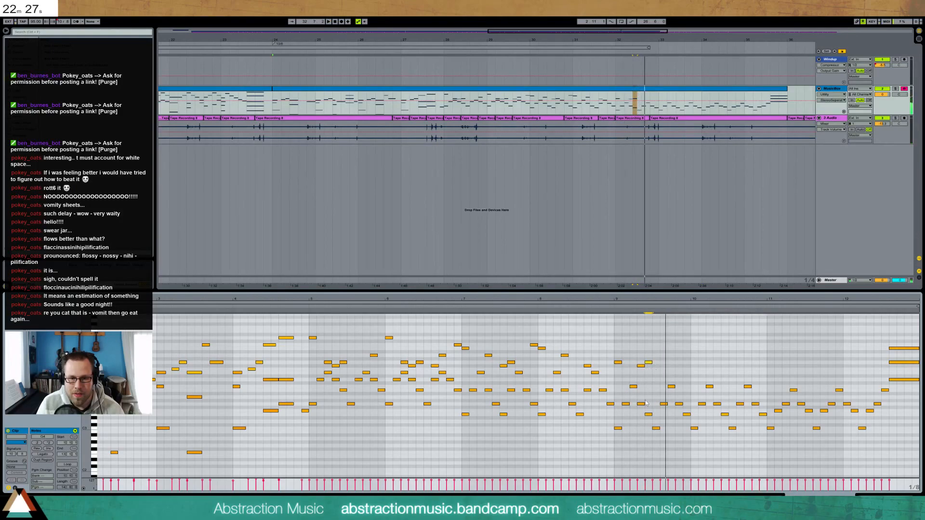
drag(645, 411, 766, 420)
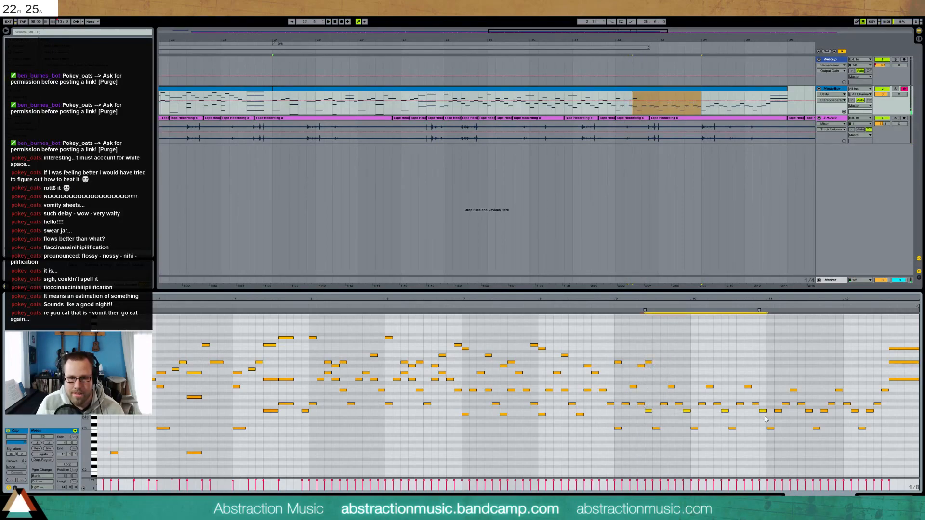
key(Down)
click(621, 313)
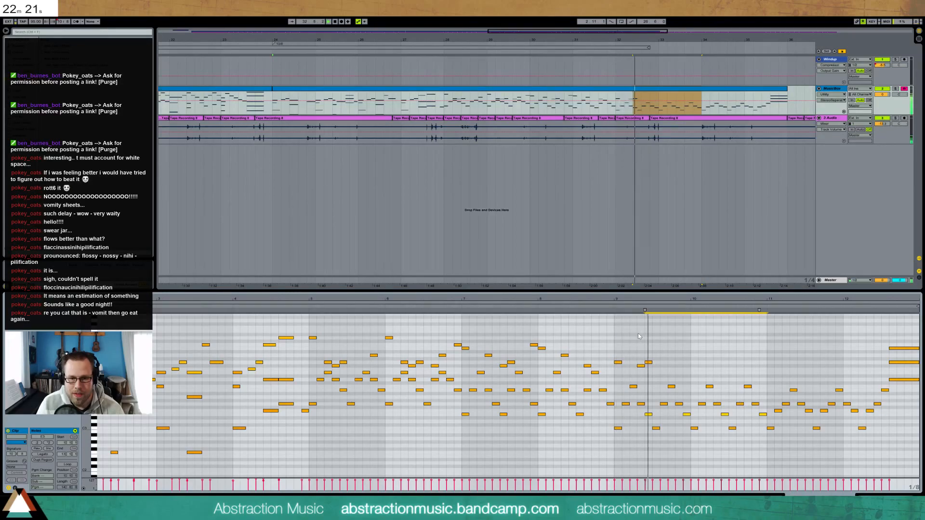
Add D4, E4 and G4 notes to the melody, replaying to check them
double_click(664, 381)
click(609, 305)
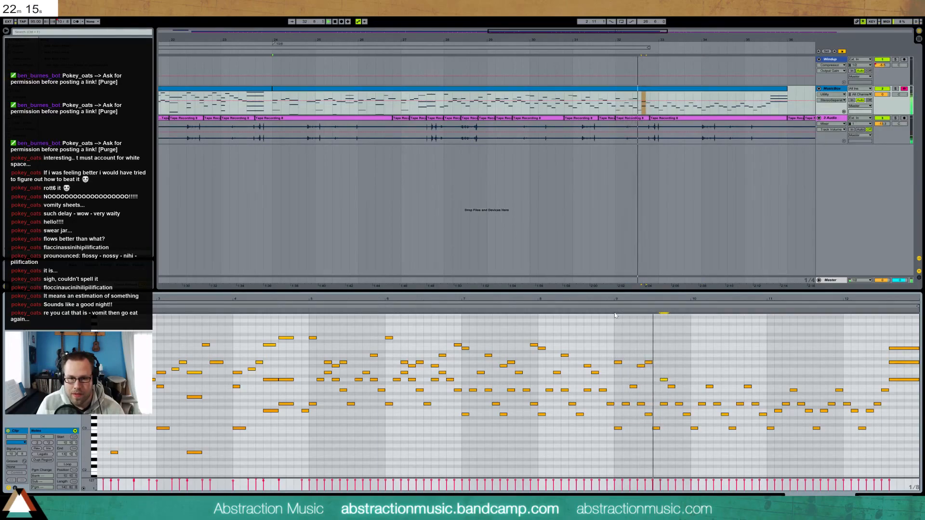
double_click(672, 374)
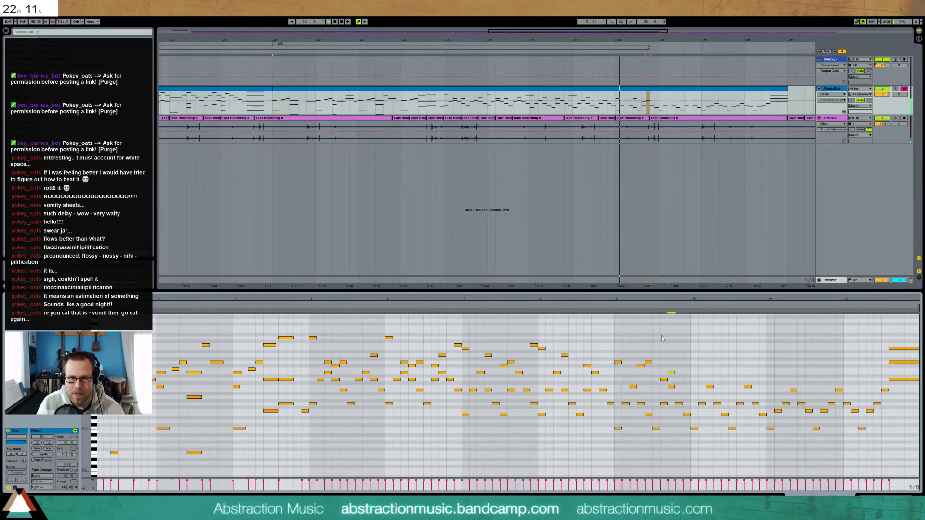
key(space)
double_click(709, 362)
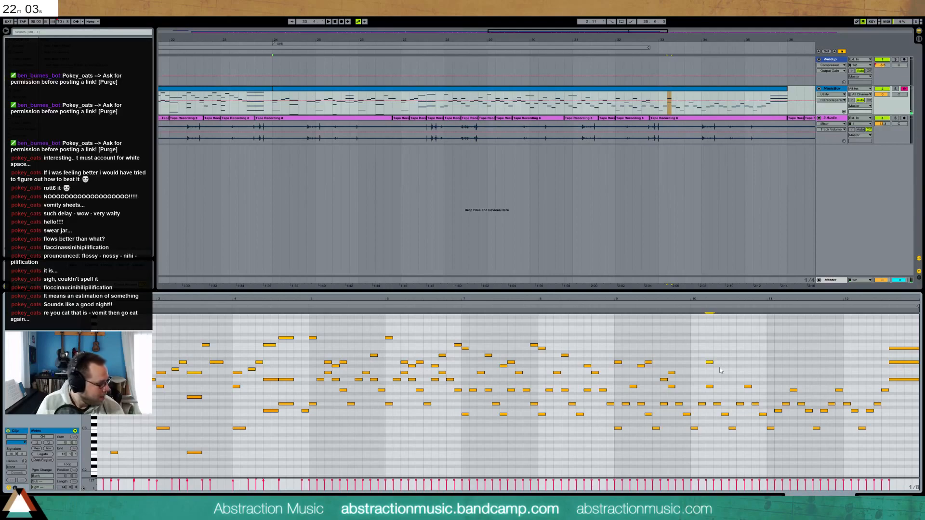
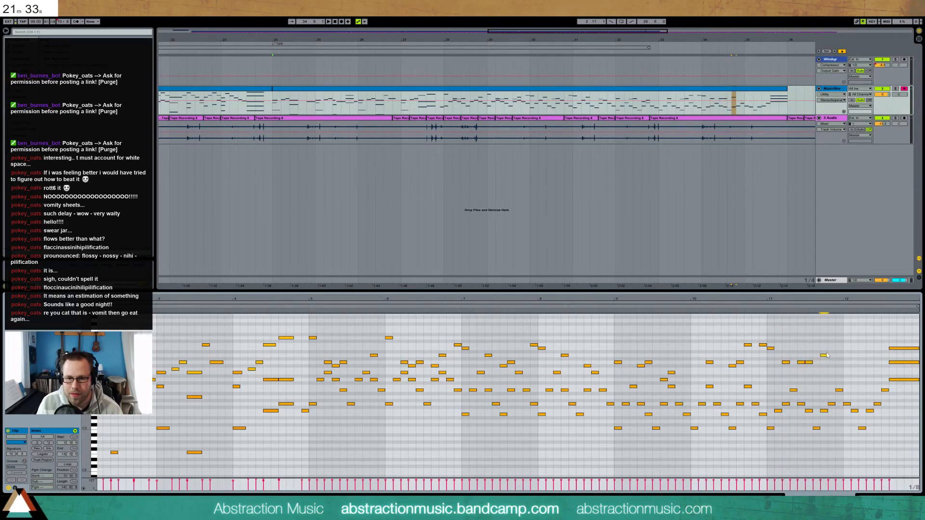
Undo the last note shift, then add B4, D4 (drawn as D5, dropped an octave) and F4 notes at the clip's end and play them
key(ctrl+z)
key(ctrl+z)
key(ctrl+z)
key(ctrl+z)
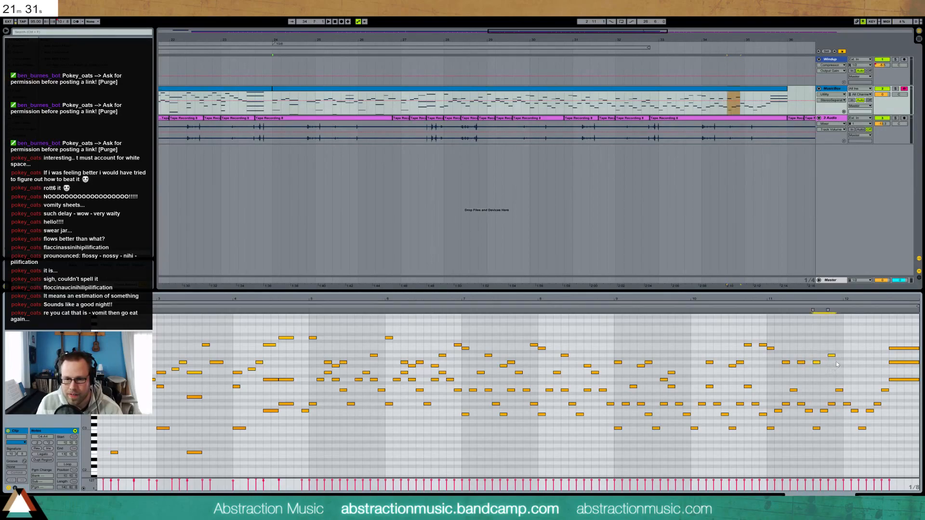
double_click(847, 348)
key(space)
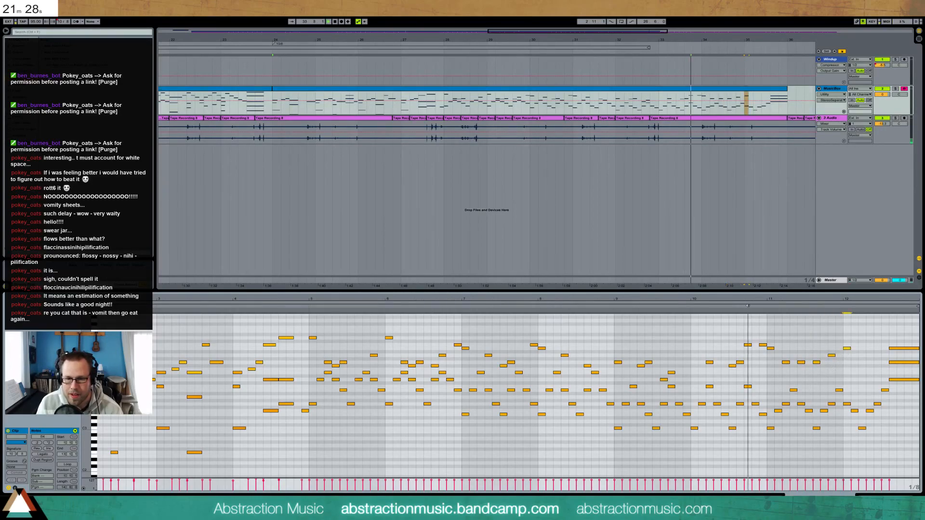
double_click(862, 338)
key(space)
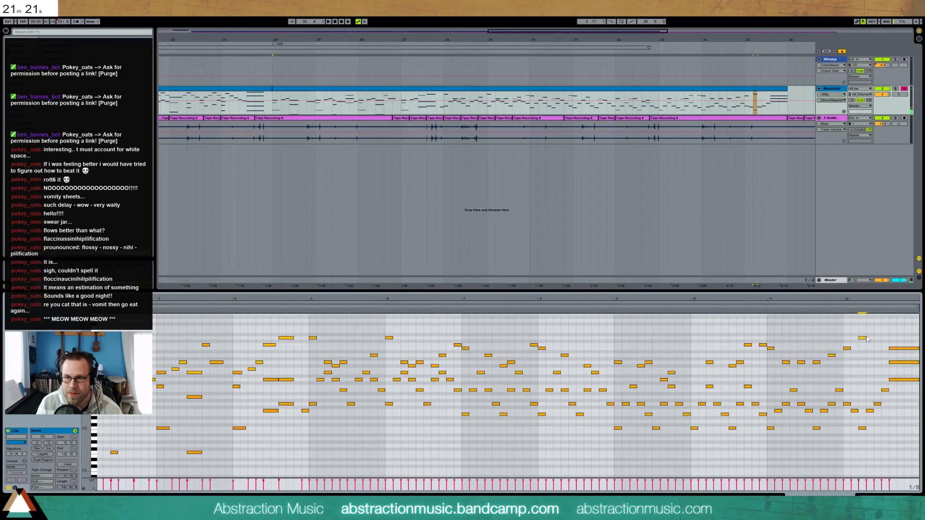
drag(867, 339, 870, 380)
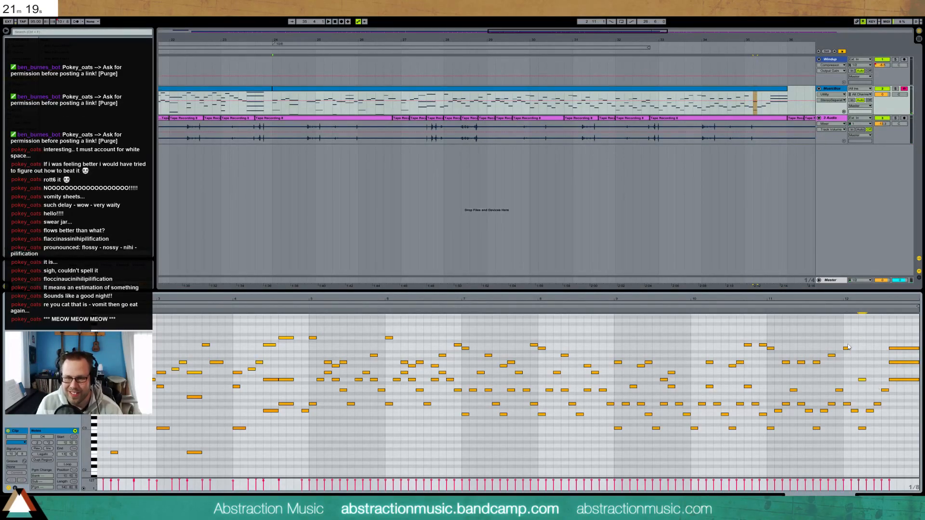
double_click(876, 369)
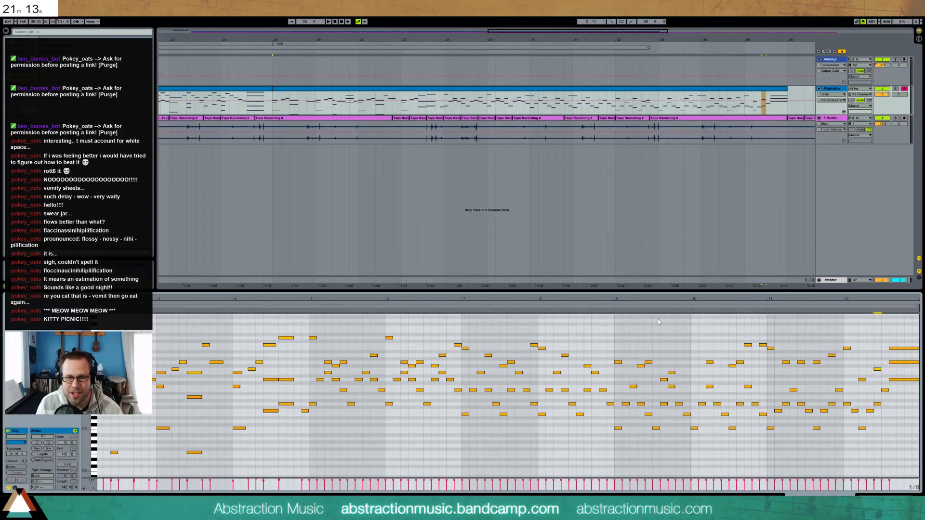
click(458, 305)
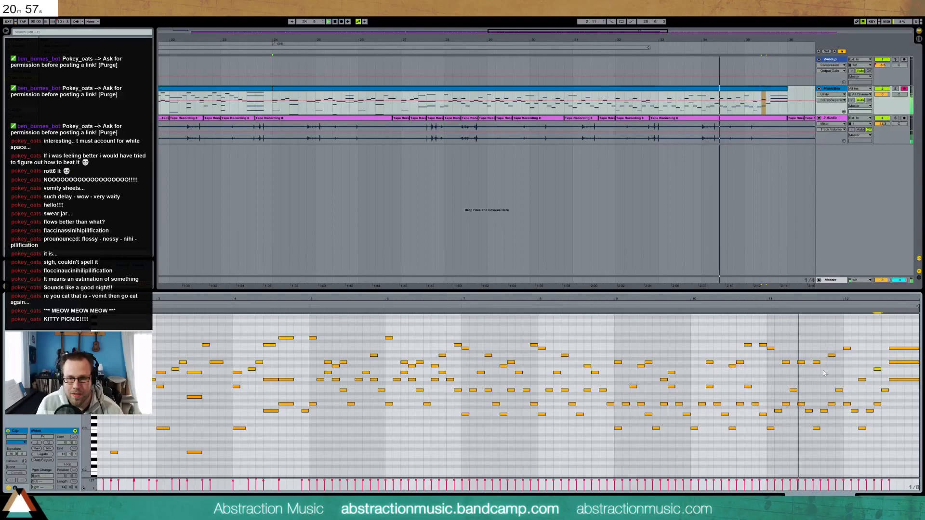
Lower the lowest bar 11–12 notes to B2 and the F3 row to E3
drag(768, 425, 888, 444)
key(Down)
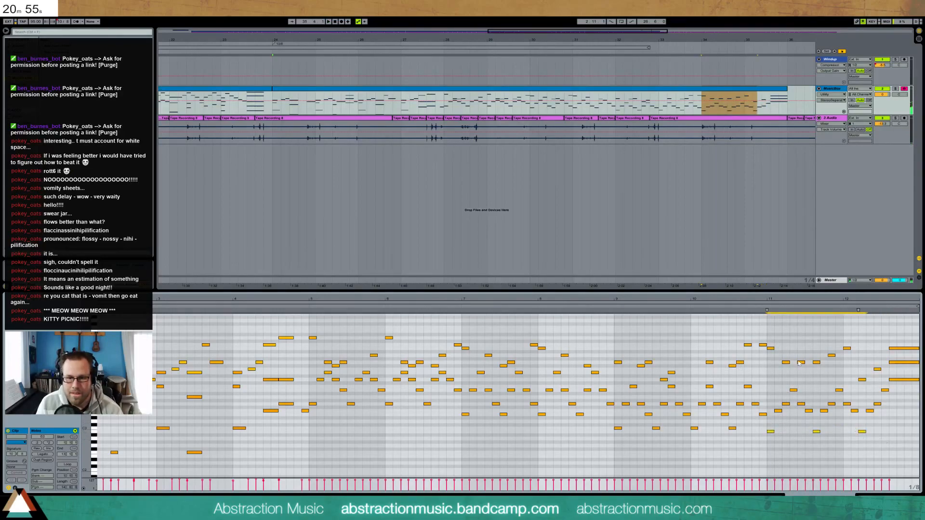
key(space)
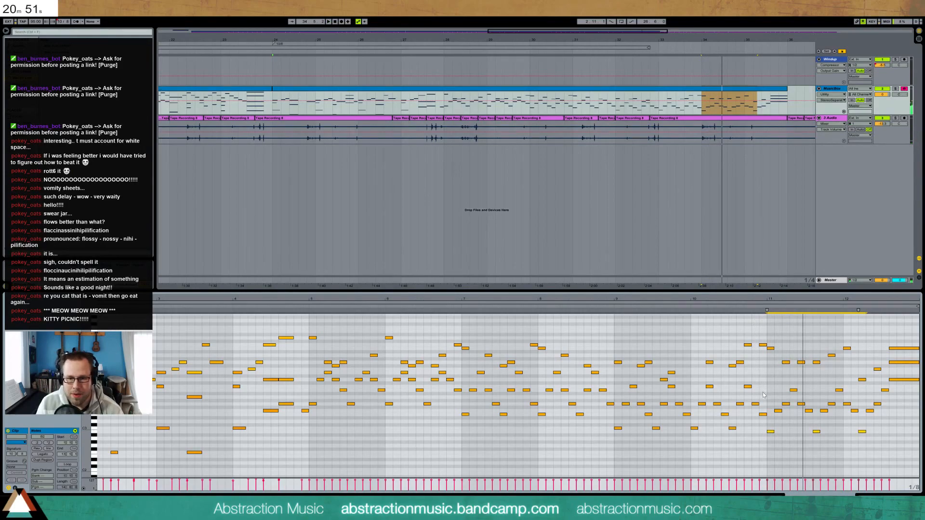
drag(771, 410, 873, 417)
key(Down)
key(Down)
key(Down)
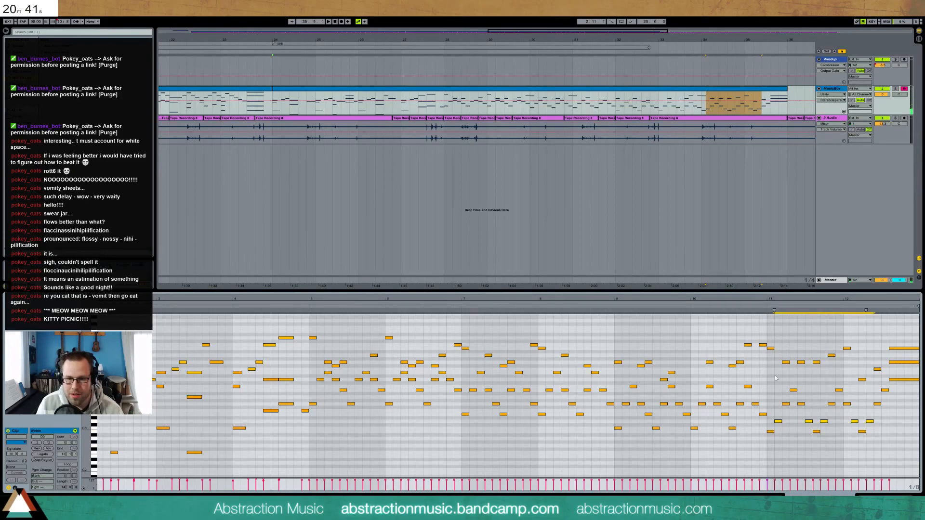
Audition bars 11–12, trying out a note at the clip's end and then removing it
drag(784, 387, 888, 395)
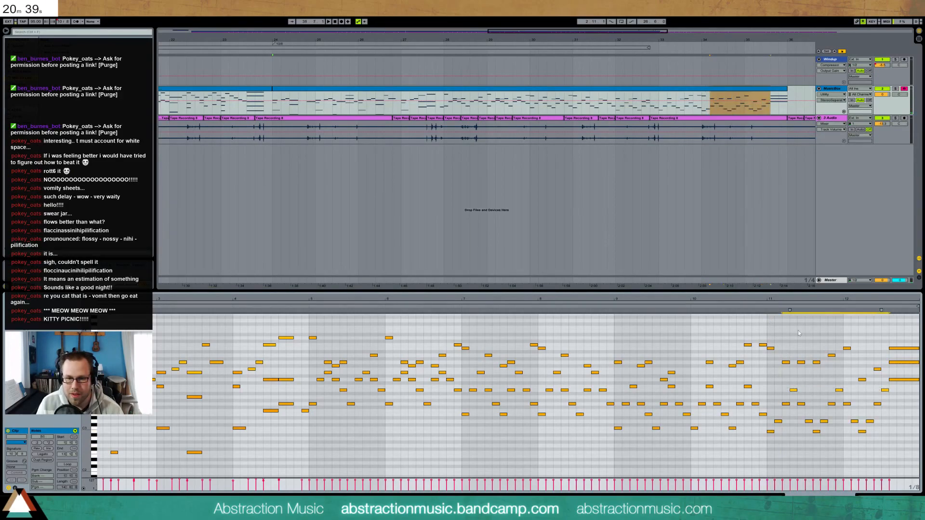
click(763, 306)
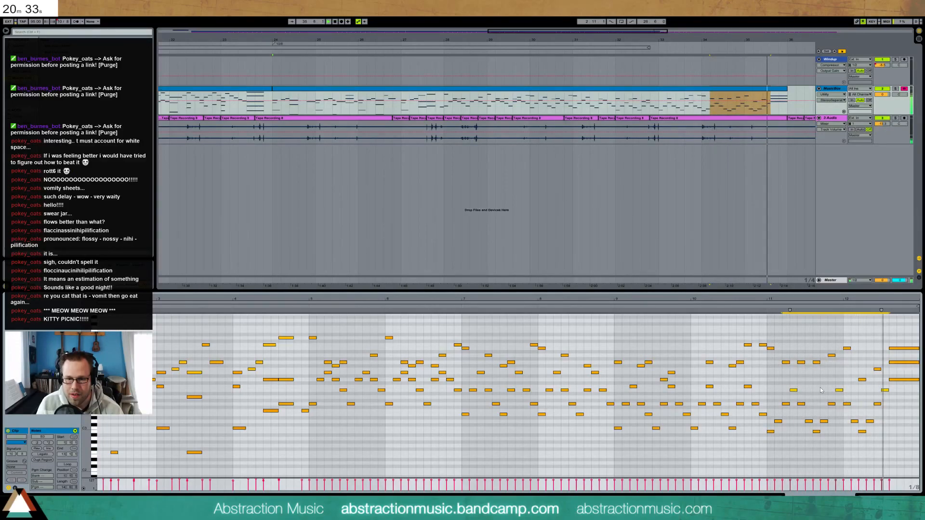
key(space)
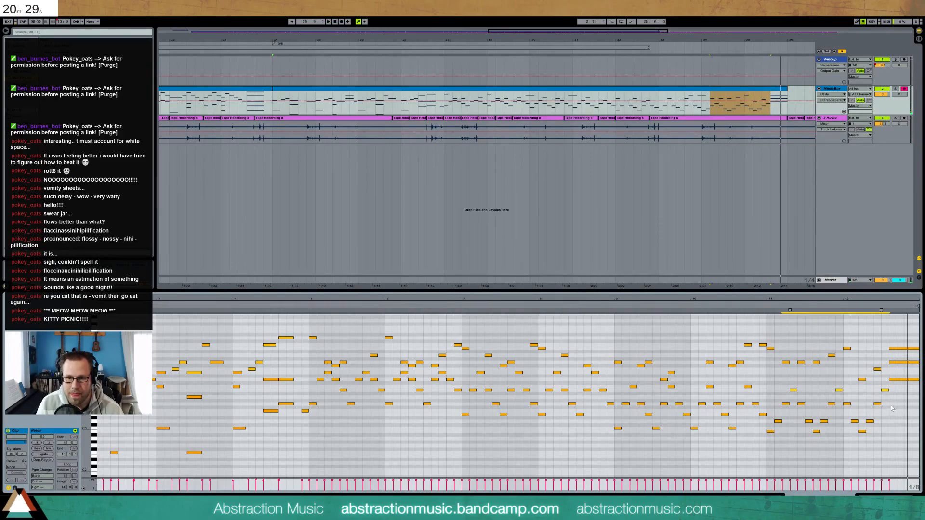
double_click(892, 405)
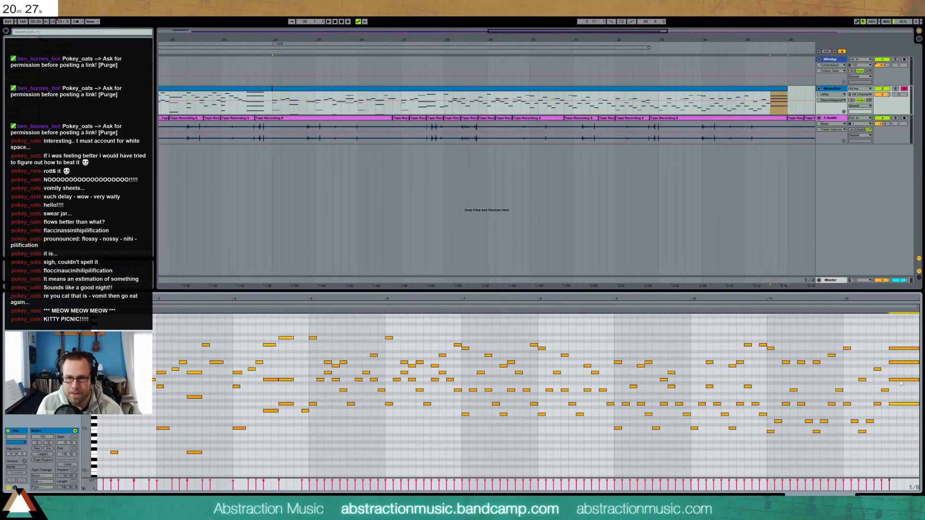
click(902, 362)
double_click(905, 347)
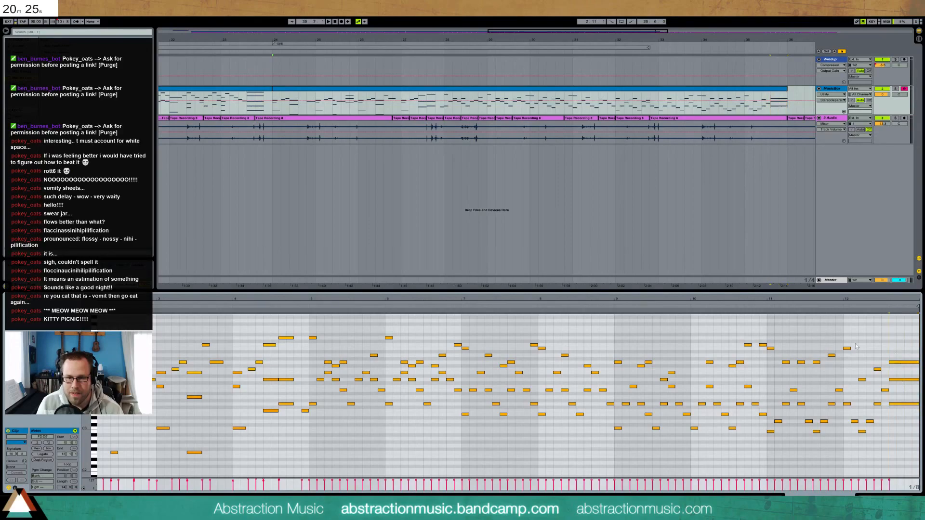
Move the bar 12 G4 and A4 notes earlier, add a note after the A4, and play back
click(789, 362)
drag(798, 355, 818, 367)
key(Left)
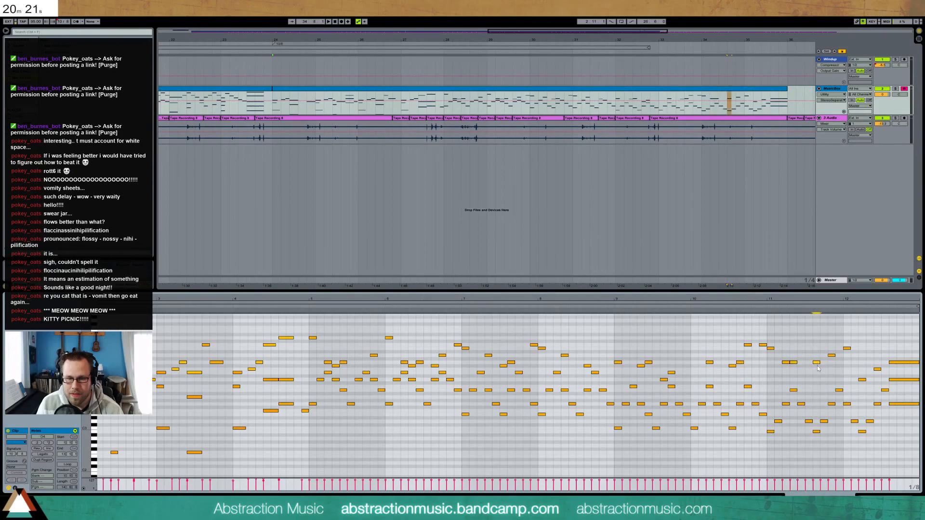
key(Left)
click(829, 355)
key(Left)
double_click(839, 356)
click(761, 307)
Lower the G4 note and the following notes by a semitone, then play back
key(space)
click(787, 363)
key(Down)
click(810, 361)
mouse_move(822, 348)
mouse_down()
mouse_move(825, 357)
mouse_move(840, 352)
mouse_up()
key(Down)
key(Down)
drag(822, 351, 826, 360)
key(Down)
click(688, 305)
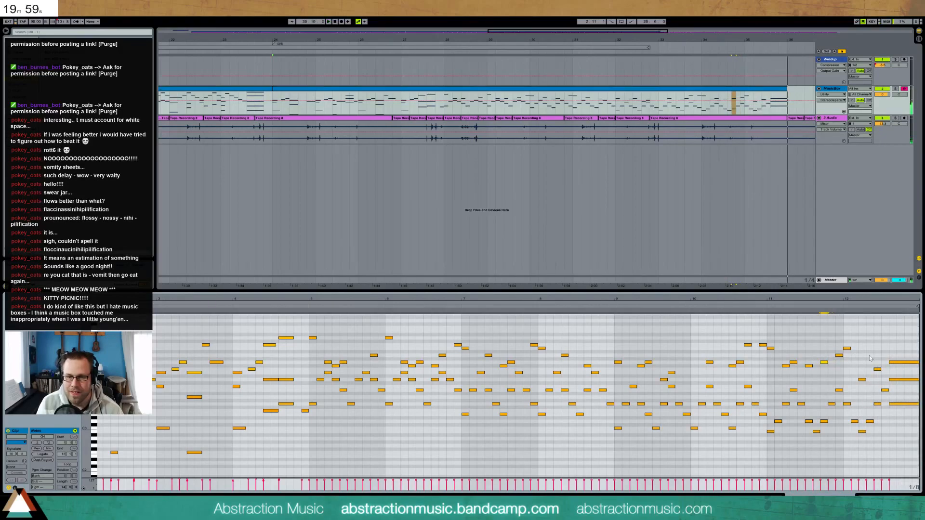
Nudge two ending notes one step later, then zoom out to the full song and play it
drag(857, 362, 874, 381)
key(Right)
key(Right)
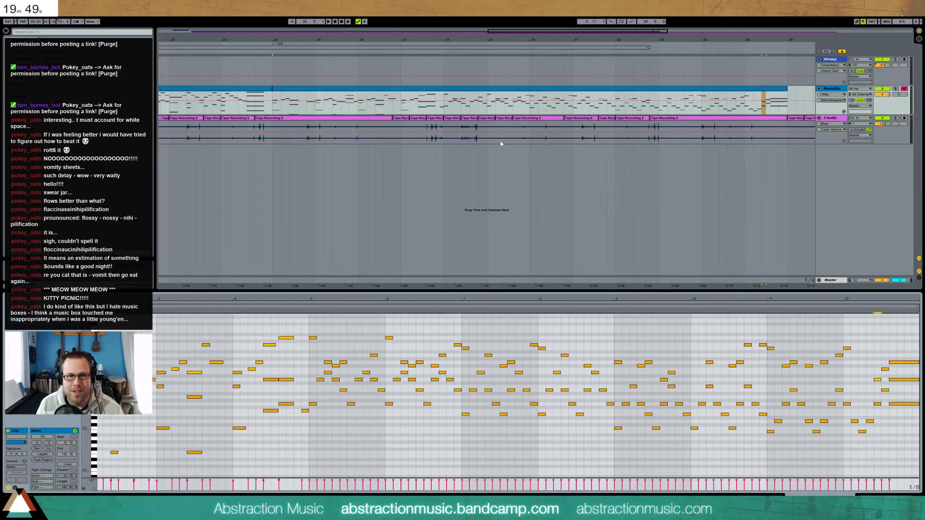
drag(578, 33, 578, 9)
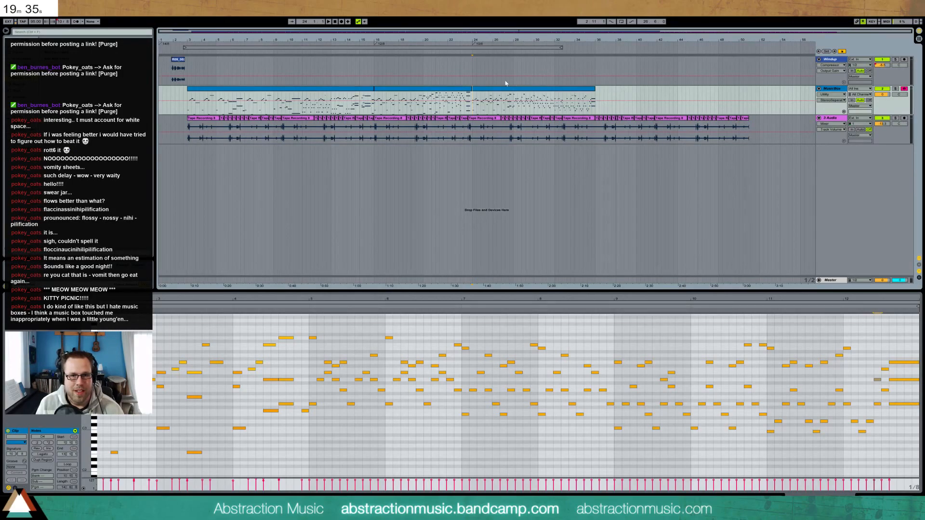
key(space)
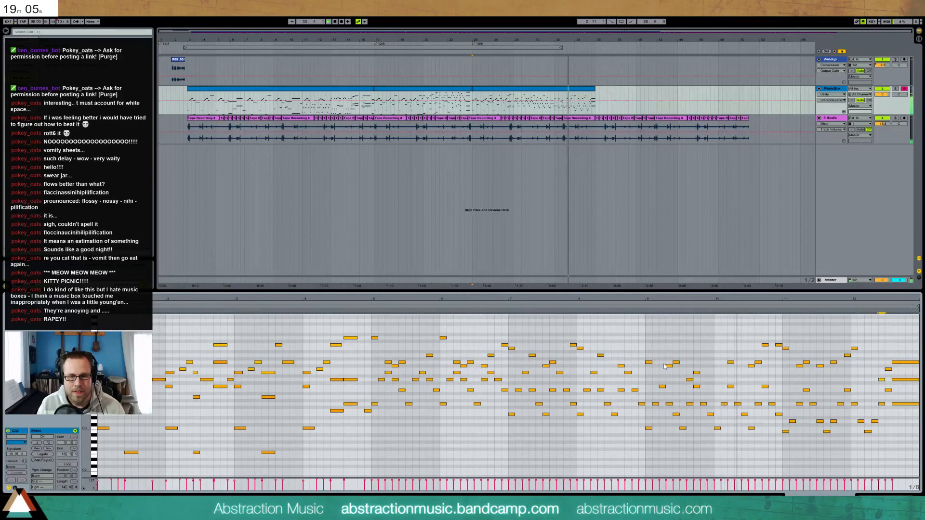
Move the three high notes at bar 10's end one step earlier and delete the notes between bars 10 and 11
click(645, 316)
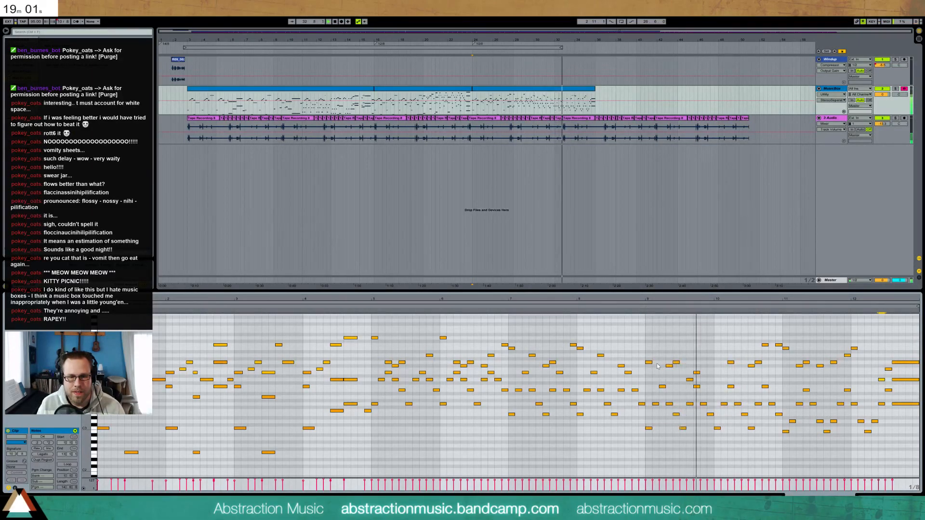
drag(720, 339, 779, 440)
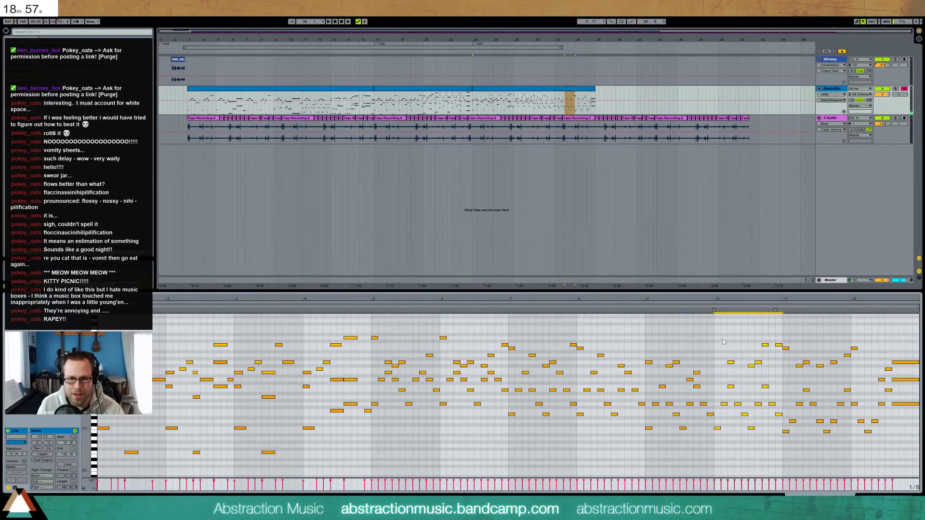
drag(748, 329, 789, 355)
key(Left)
key(Left)
key(Left)
key(Left)
key(Left)
key(Left)
key(Left)
key(Left)
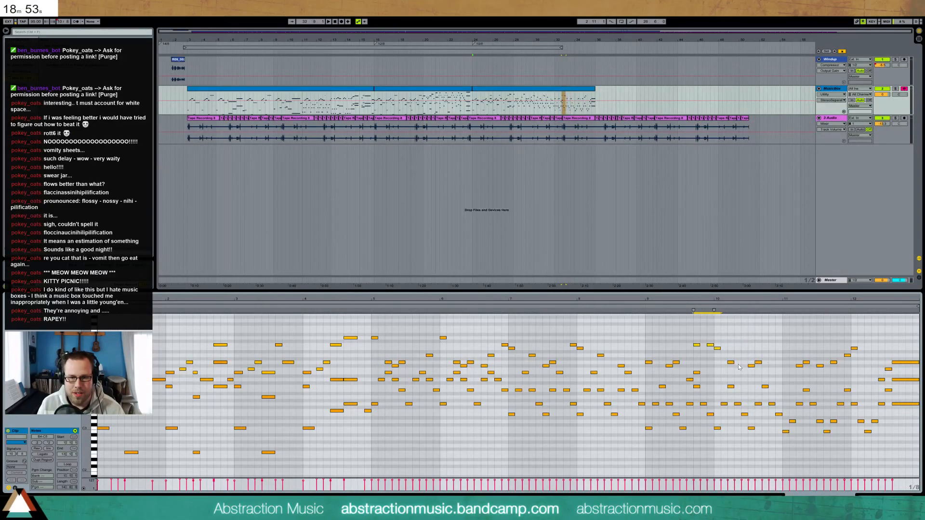
drag(716, 357, 781, 450)
key(Delete)
Slide the ending notes from bar 11 earlier into the gap and play back from bar 7
drag(780, 346, 893, 453)
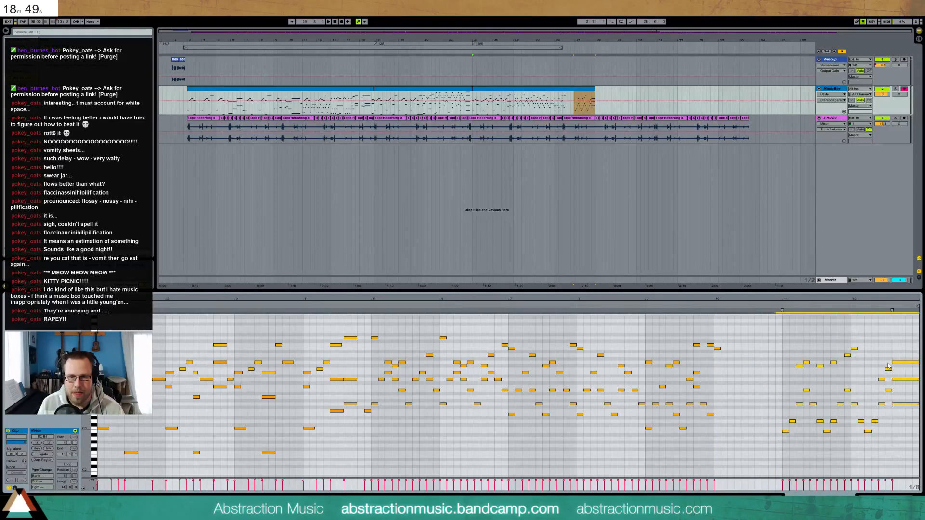
drag(898, 367, 831, 367)
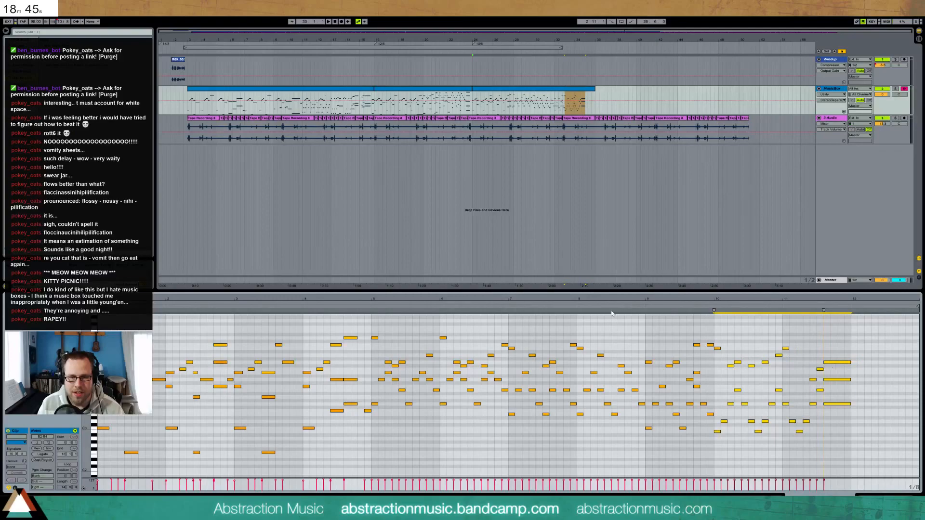
click(512, 314)
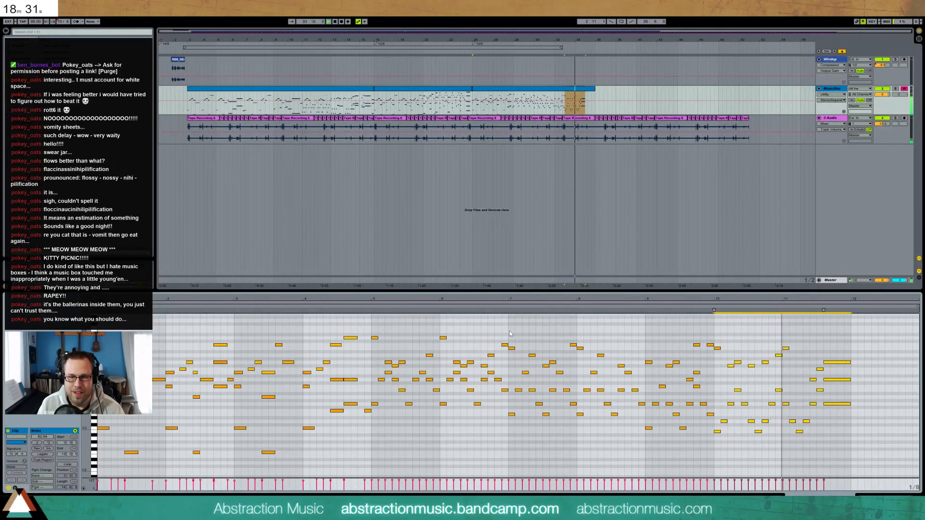
key(space)
Delete leftover bar 11 notes, move the long three-note chord to bar 11, and stretch its top note
drag(784, 364, 818, 452)
key(Delete)
drag(831, 358, 838, 420)
key(Left)
key(Left)
key(Left)
key(Left)
key(Left)
key(Left)
click(804, 370)
drag(789, 348, 808, 349)
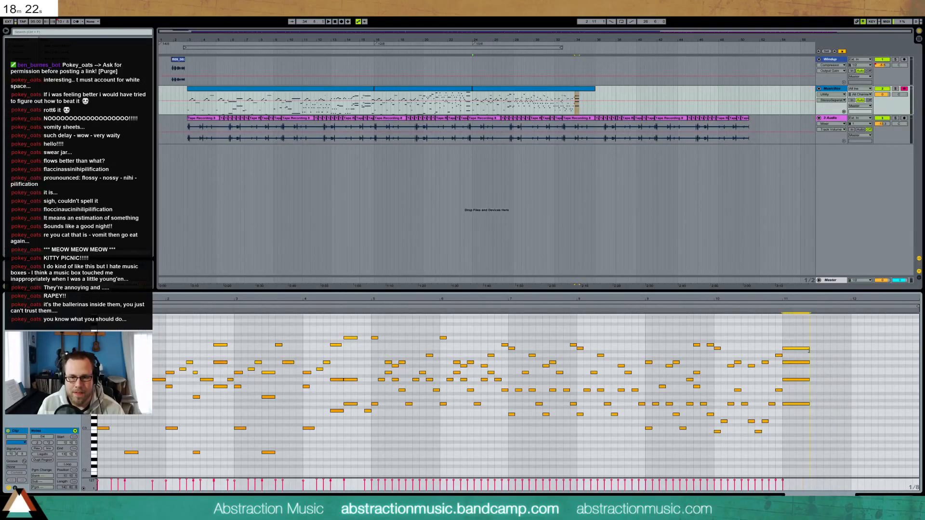
Add two short notes after the final chord and trim the clip's end to just after them
double_click(832, 403)
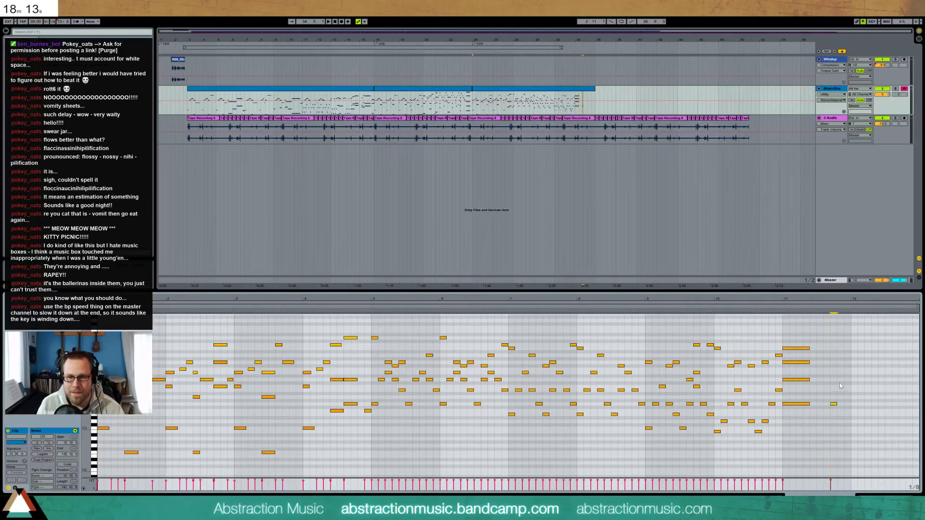
double_click(839, 363)
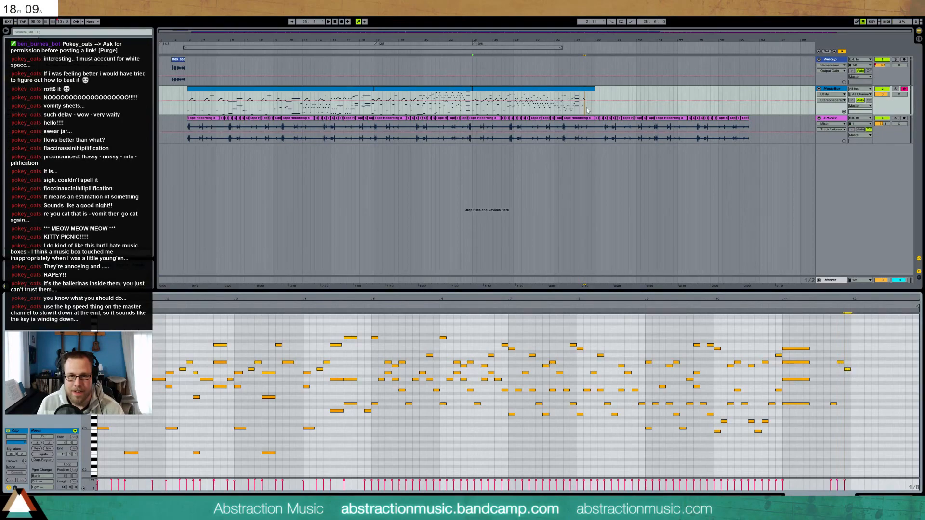
drag(594, 91, 587, 91)
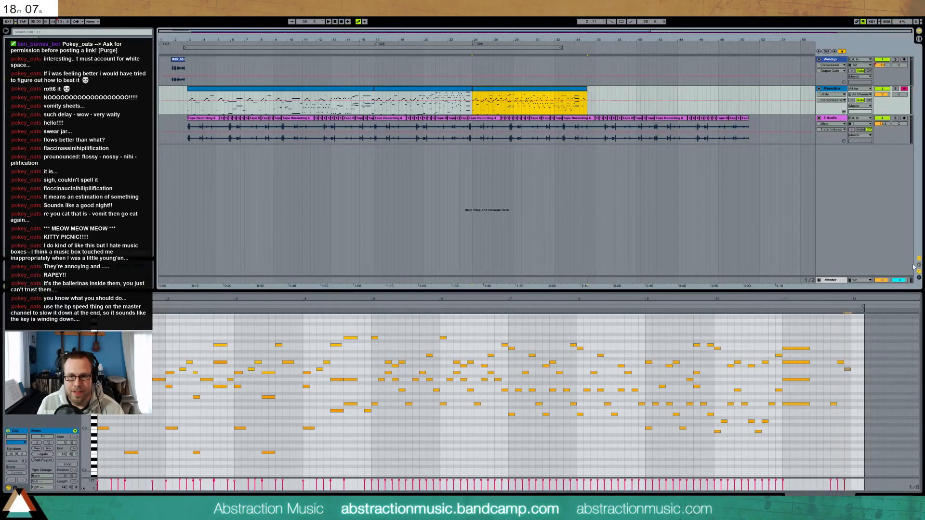
drag(863, 307, 849, 307)
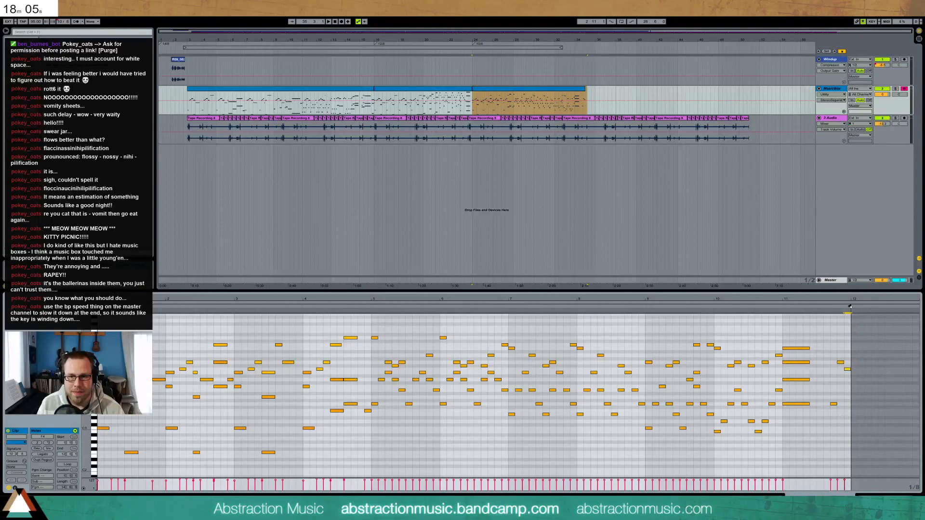
Select the two final notes and play back the clip's ending
drag(839, 359, 853, 384)
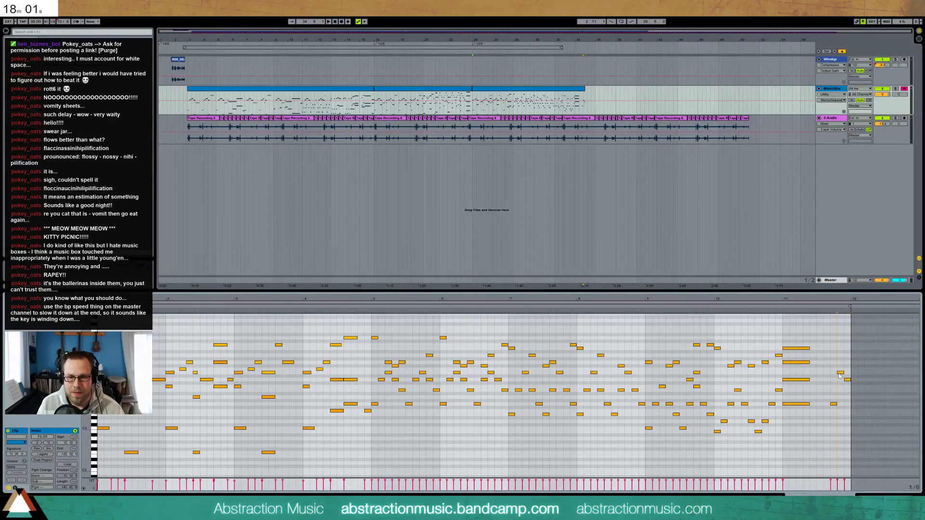
click(779, 306)
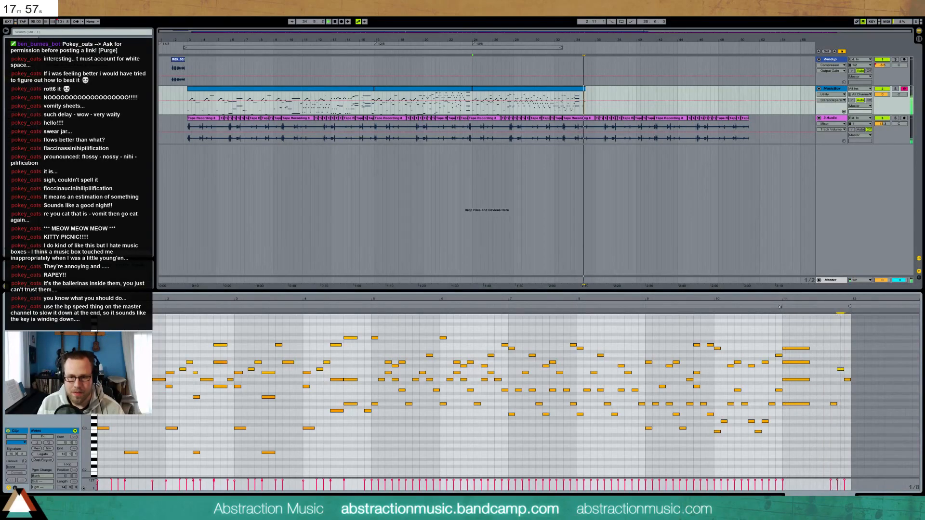
key(space)
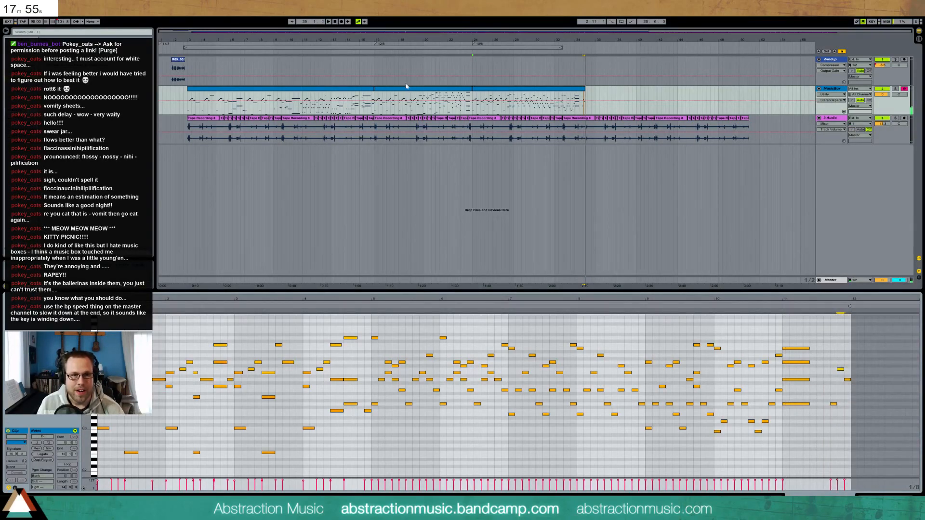
click(408, 88)
Zoom in on the last music box clip and trim its end slightly
click(487, 89)
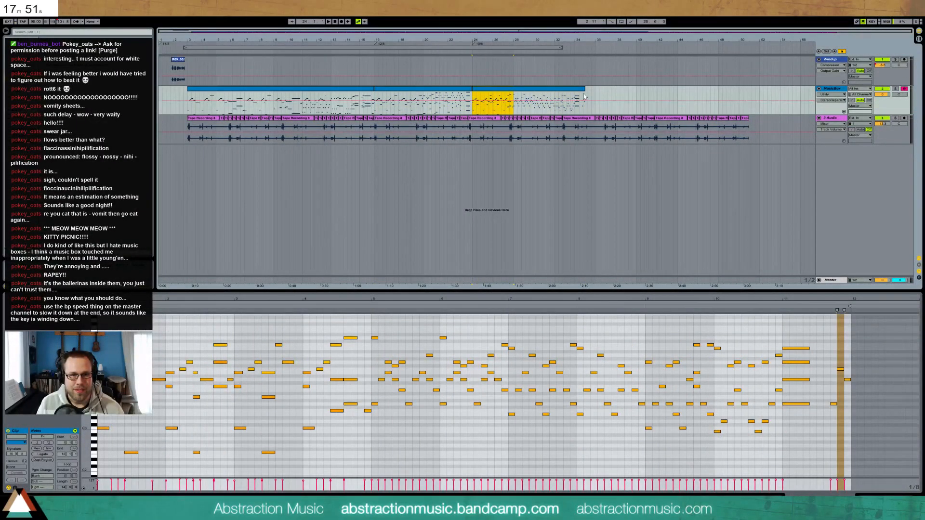
drag(594, 32, 622, 100)
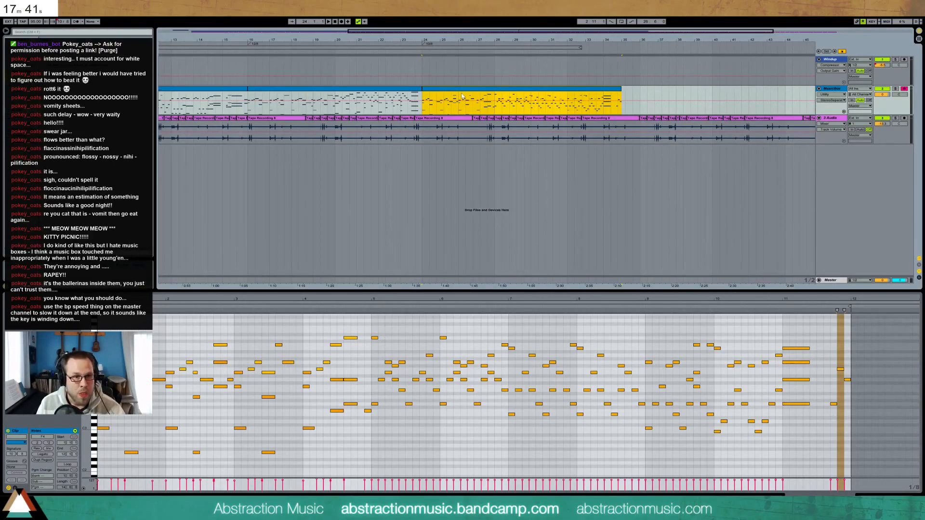
click(394, 297)
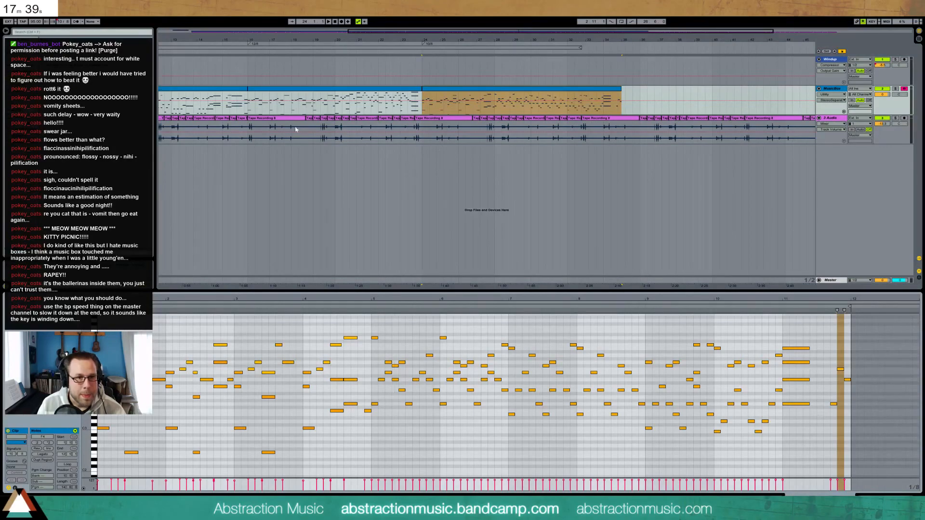
click(451, 90)
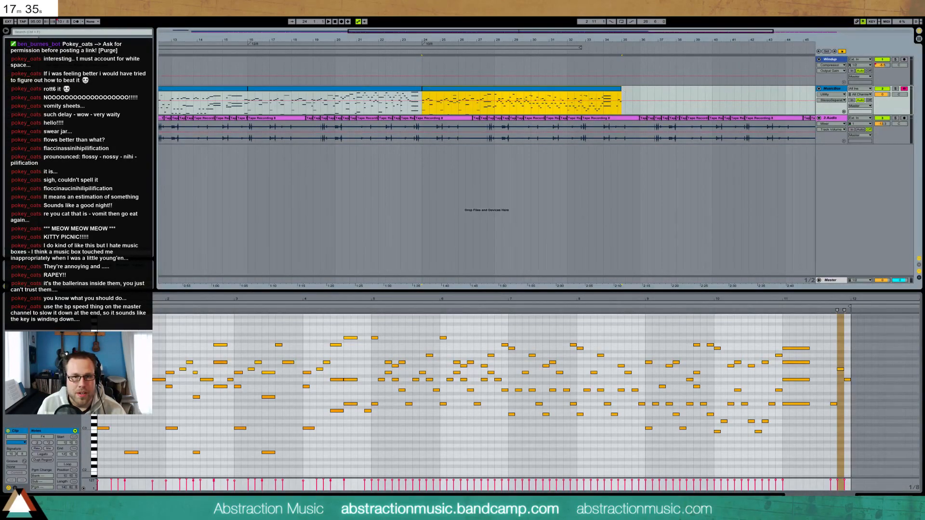
drag(626, 90, 621, 89)
drag(626, 33, 625, 51)
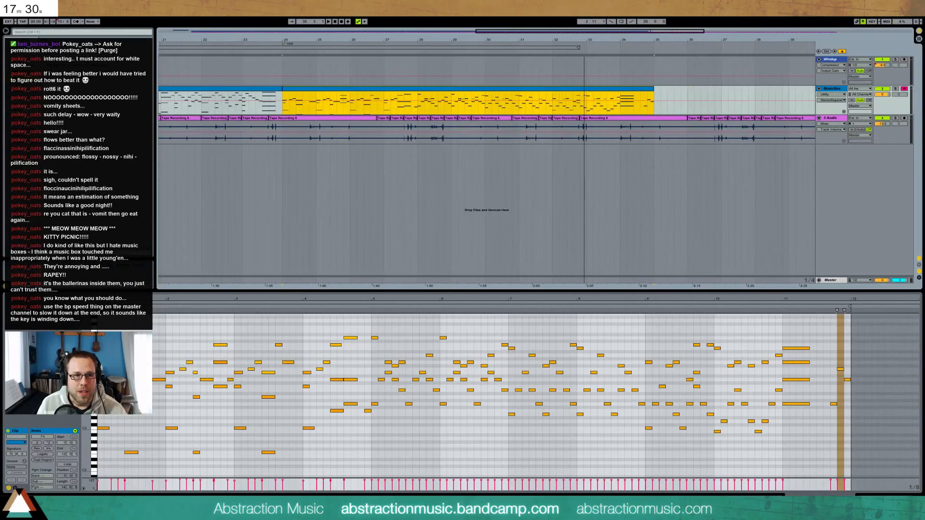
Insert an 8/8 time signature change at bar 35 and paste the music box clip there
right_click(655, 95)
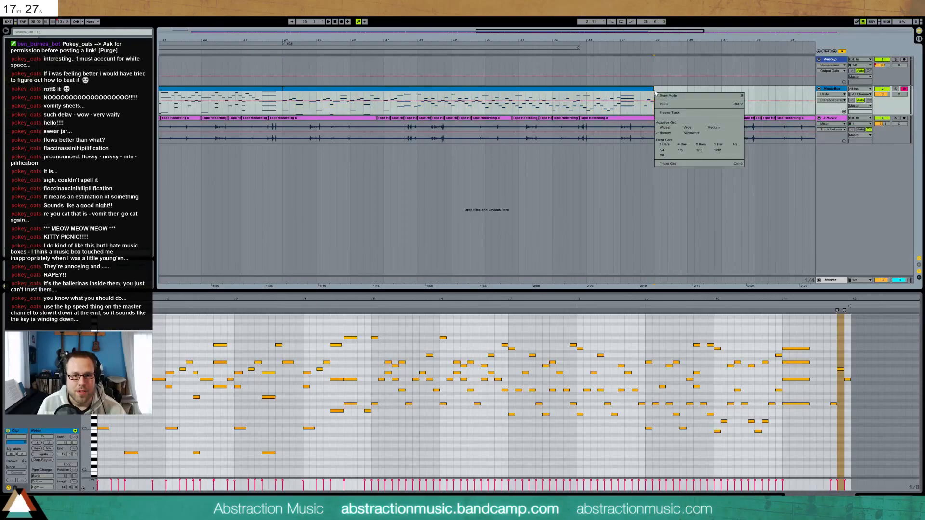
key(Escape)
right_click(655, 44)
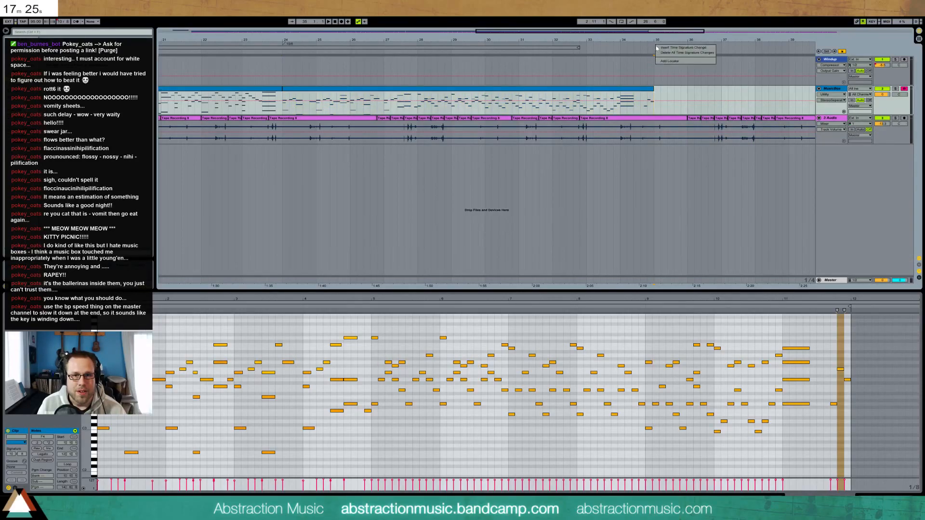
click(670, 49)
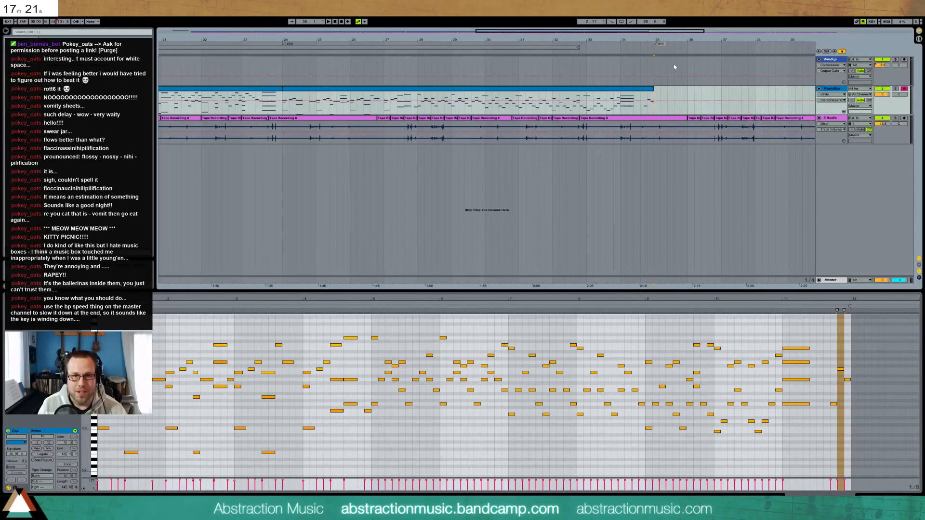
text(8/8)
key(Return)
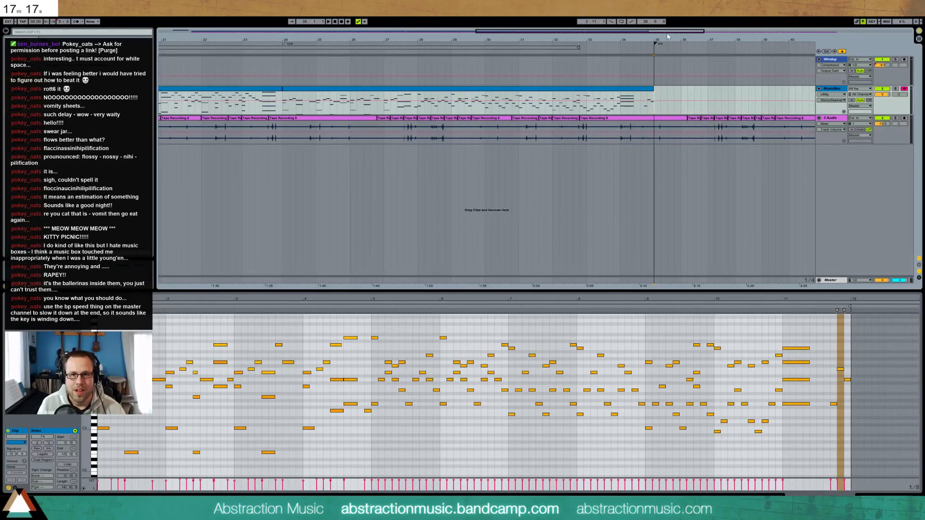
drag(673, 32, 770, 34)
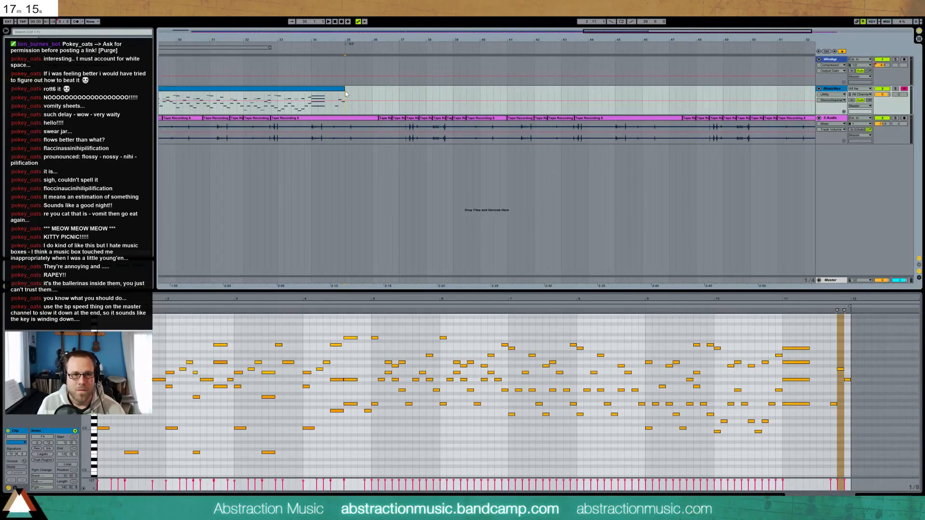
key(ctrl+v)
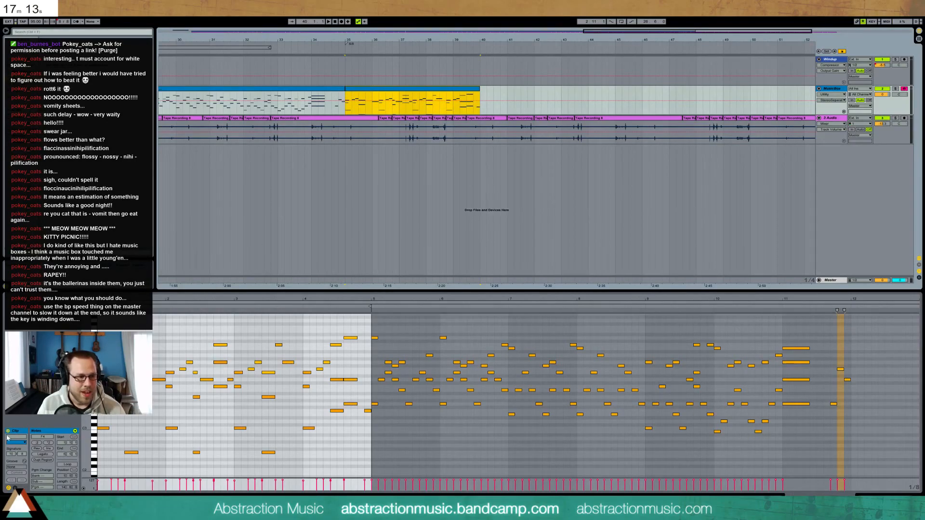
Set the pasted clip's signature to 8/8, comparing it against the original 10/8
click(14, 455)
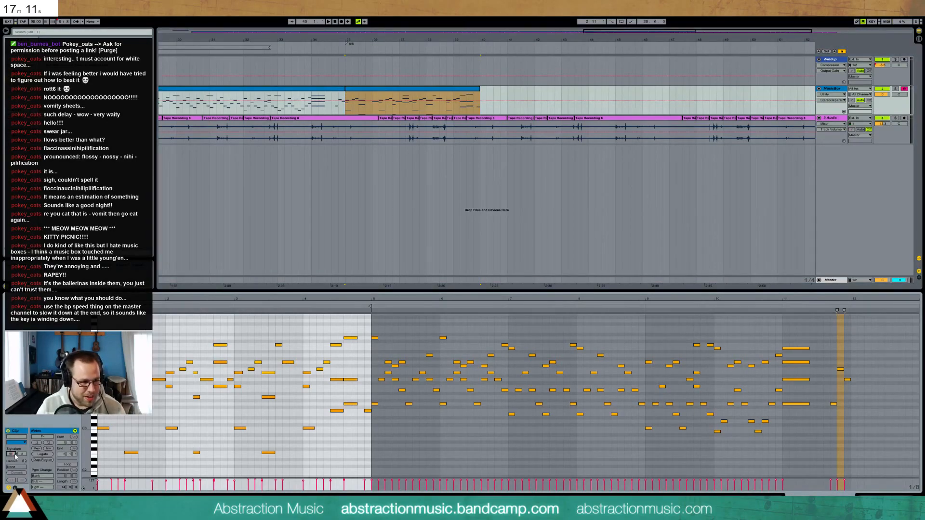
key(Return)
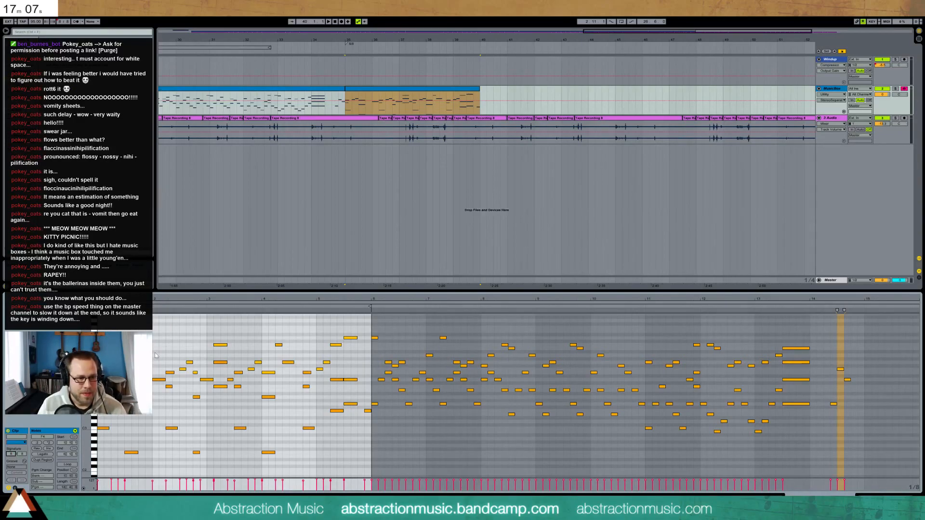
click(157, 380)
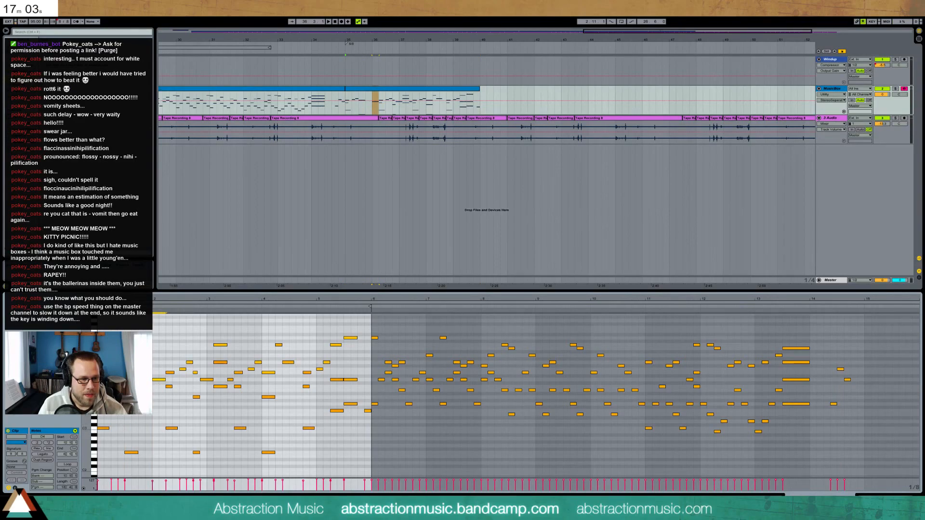
click(132, 453)
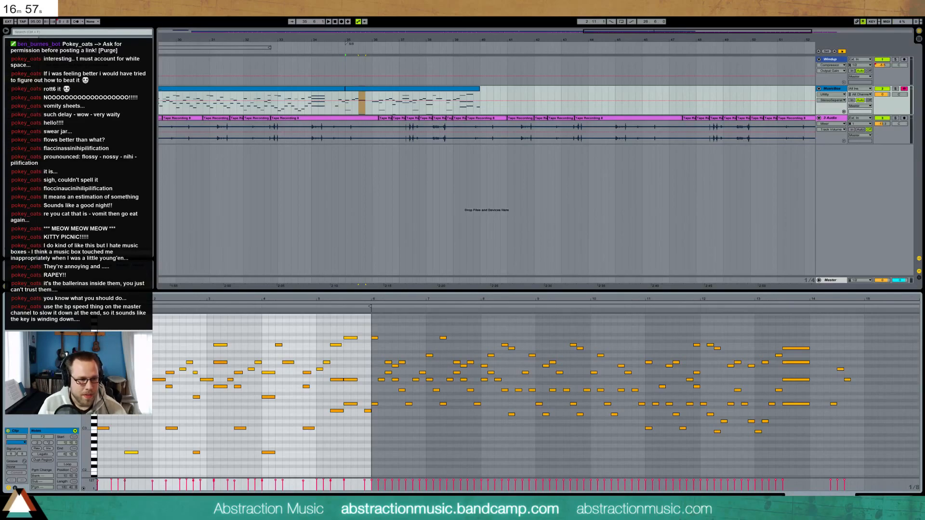
key(ctrl+z)
key(ctrl+z)
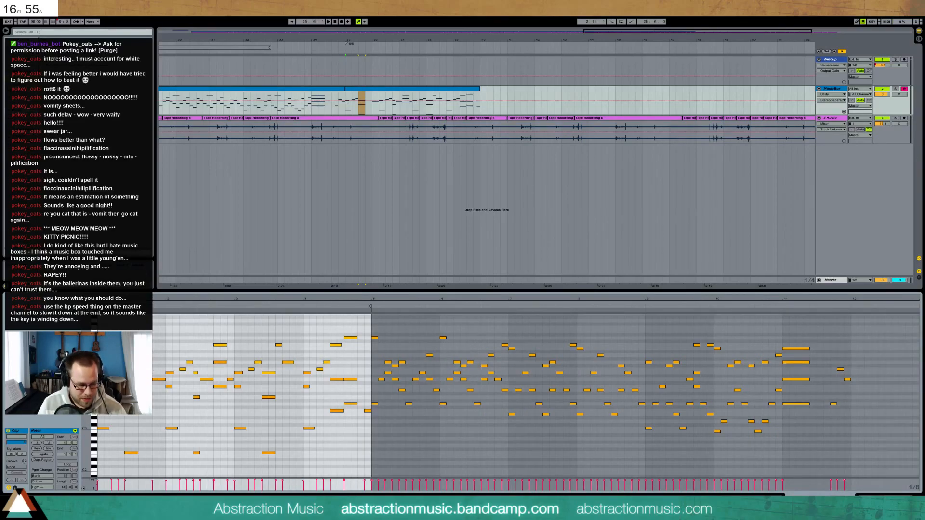
key(ctrl+y)
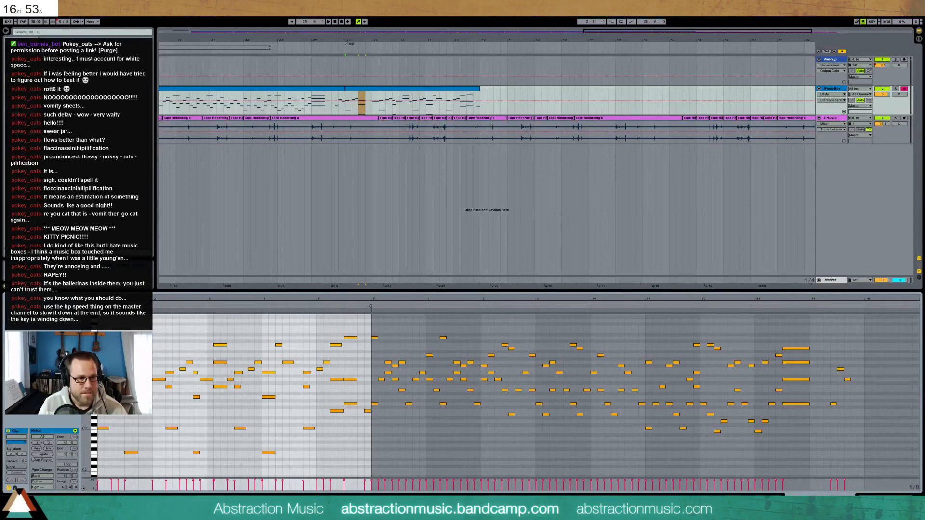
Nudge the F2 and A3 notes two steps later and play the clip
drag(139, 463, 139, 463)
key(Right)
key(Right)
click(144, 397)
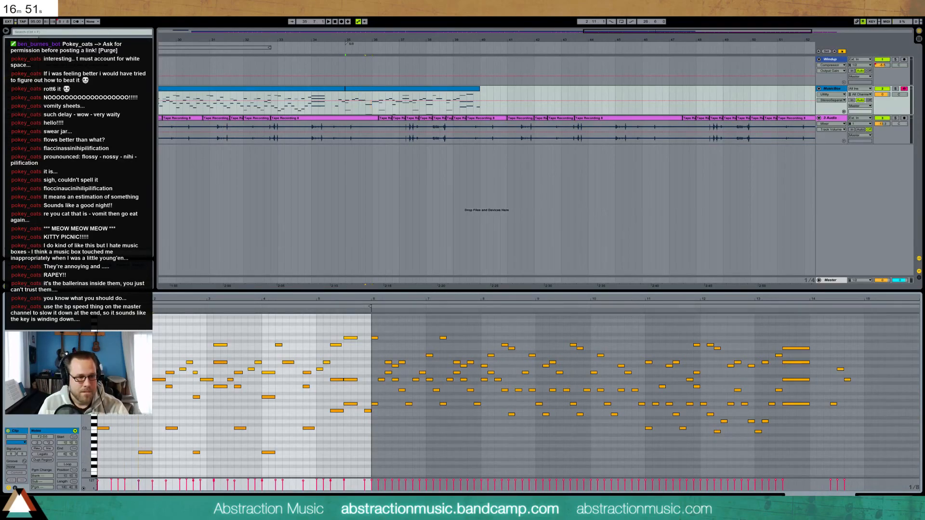
key(space)
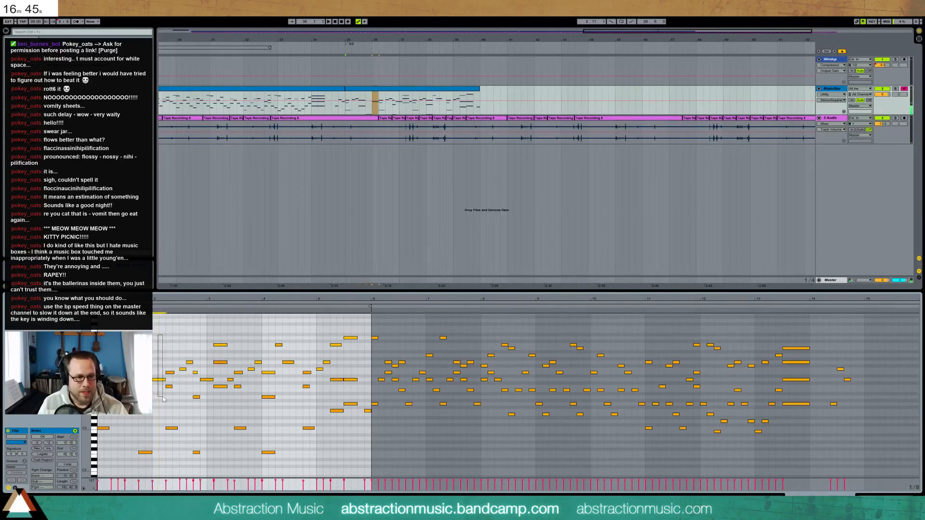
Shift a group of early notes two steps earlier, readjust the D4, and move and lengthen the F2
drag(165, 348, 201, 461)
key(Left)
key(Left)
drag(218, 330, 196, 388)
key(Left)
key(Left)
key(Right)
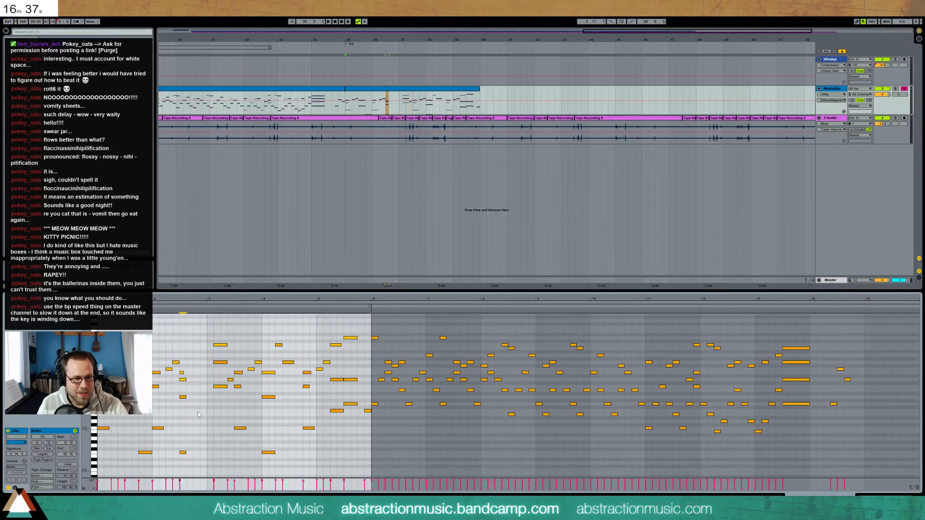
drag(193, 464, 194, 465)
key(Right)
key(Right)
key(shift+Right)
Lengthen the short note near A3 by one step and play back the passage
drag(179, 389, 186, 404)
key(shift+Right)
click(183, 372)
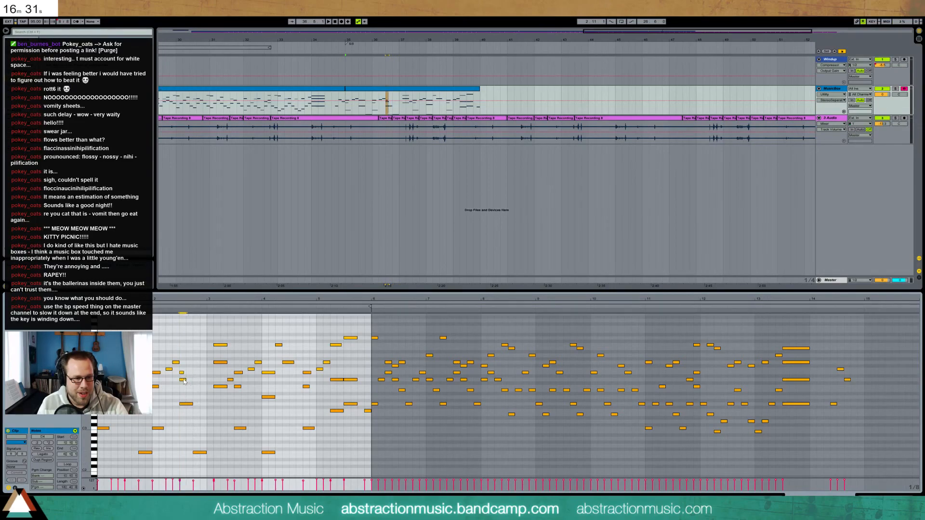
key(space)
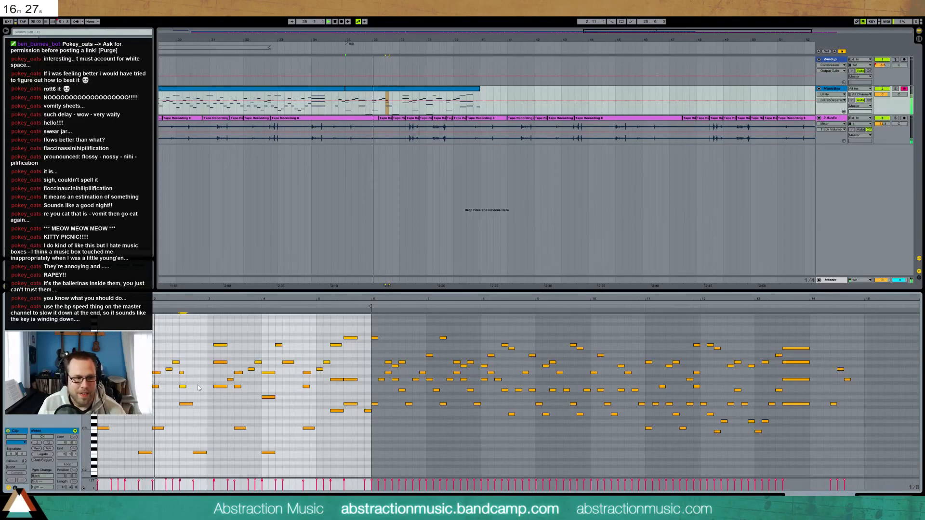
Shorten the F2 note, add a short A#2 note, and delete the G3 note
drag(151, 453, 148, 454)
key(space)
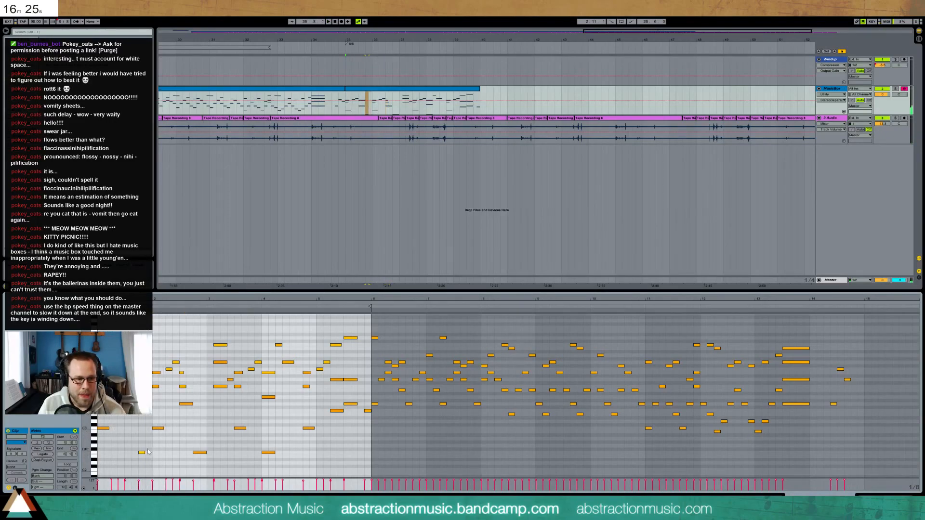
double_click(149, 431)
key(space)
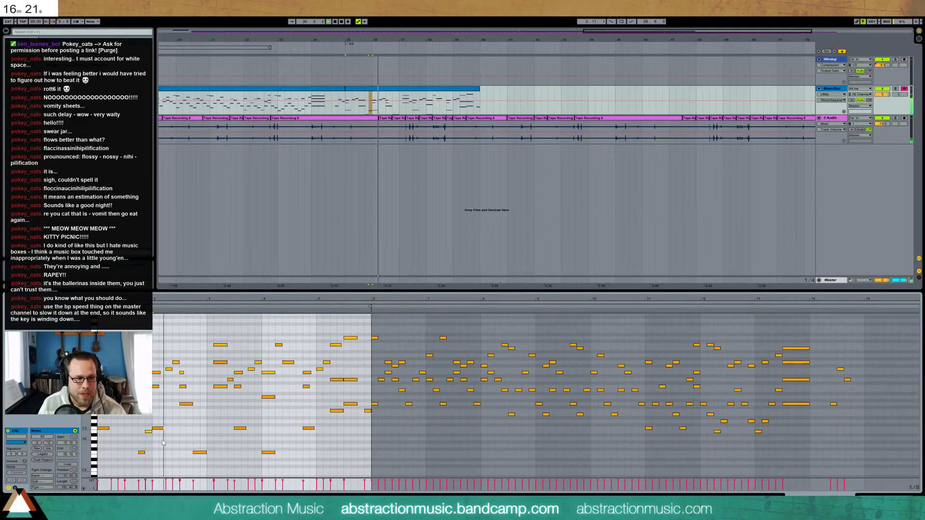
key(Down)
key(space)
click(191, 408)
key(Delete)
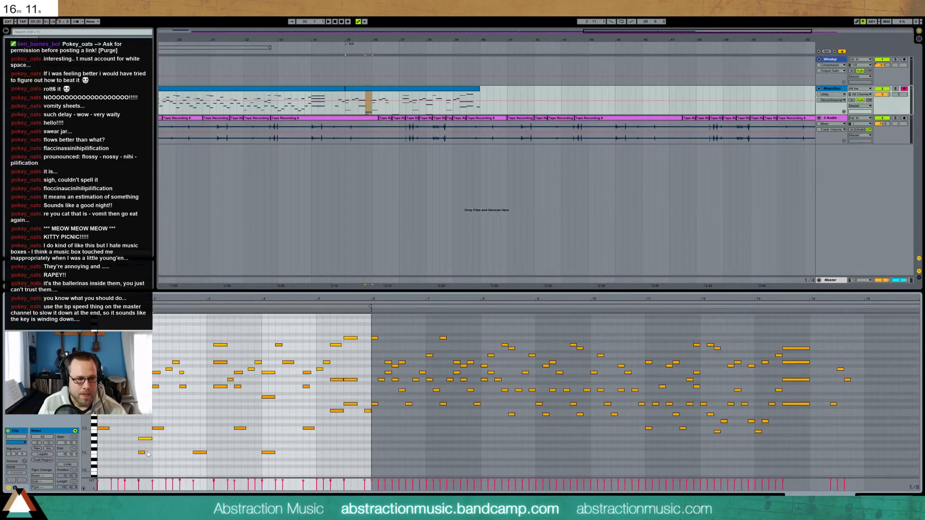
Nudge the notes in bars 3–6 one step earlier and play back
key(space)
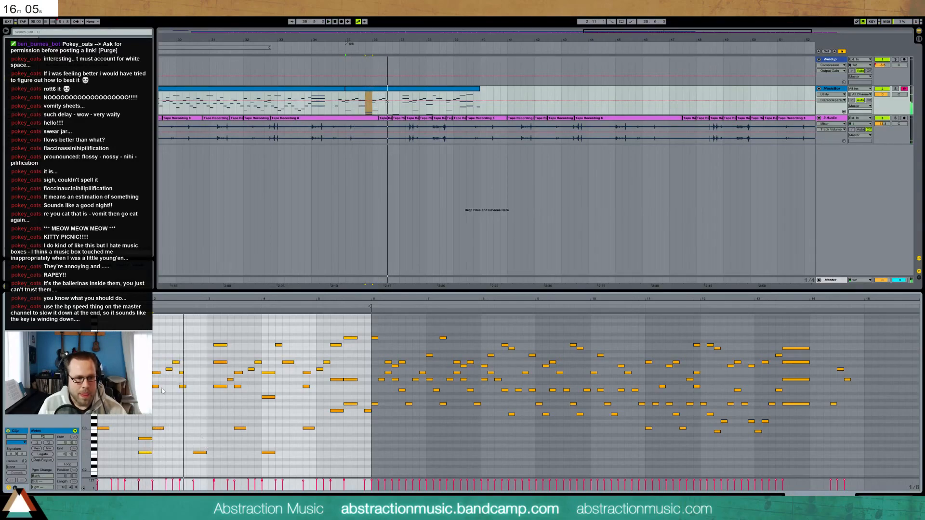
key(space)
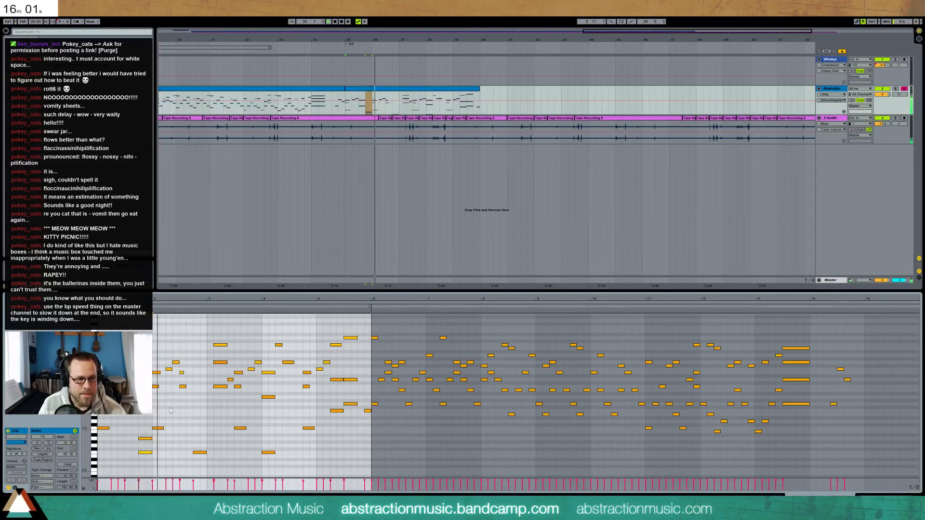
click(182, 373)
key(space)
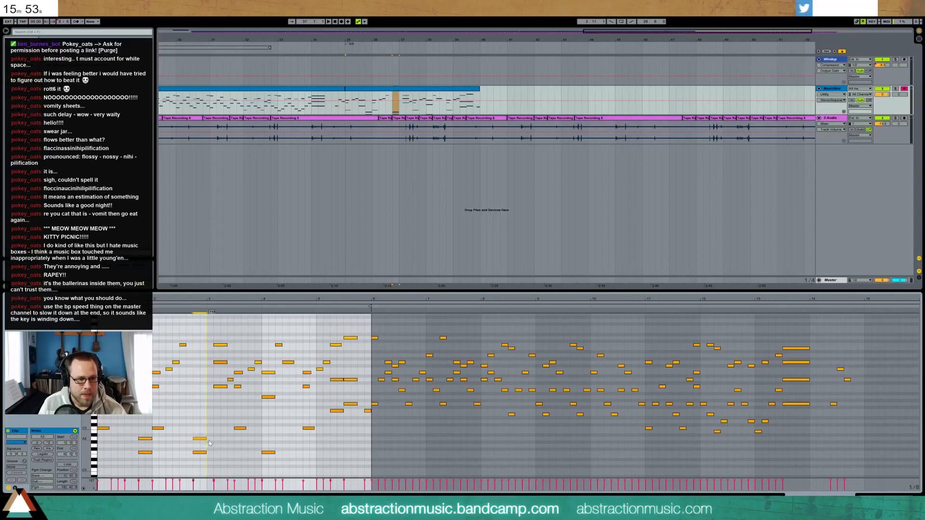
drag(218, 331, 348, 466)
key(Left)
key(space)
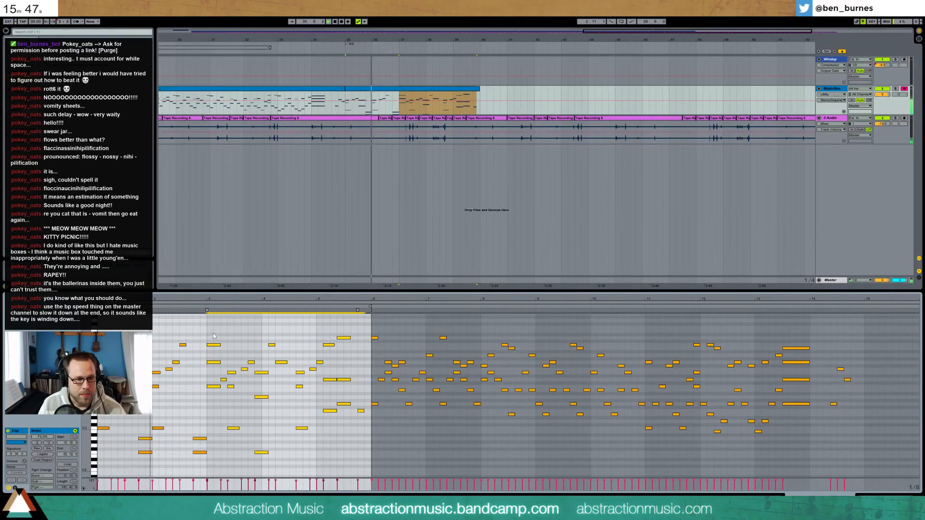
Delete the stray single note at bar 3
click(235, 342)
click(214, 344)
key(Delete)
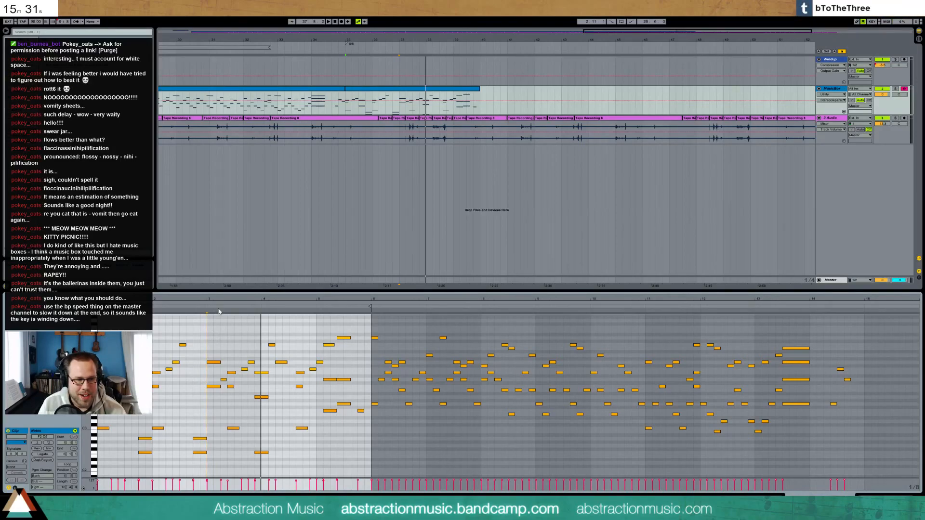
Delete all notes from bar 6 through bar 14
drag(210, 326, 526, 468)
drag(644, 482, 832, 475)
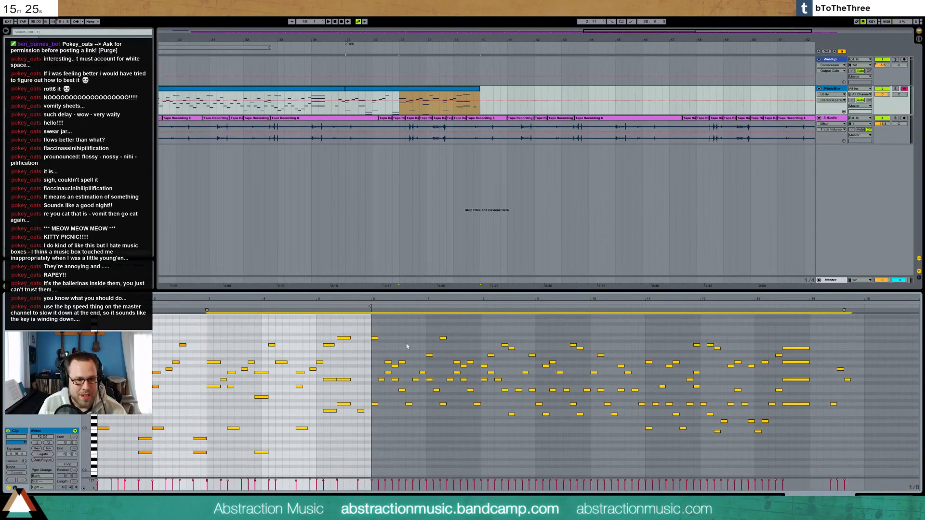
key(Delete)
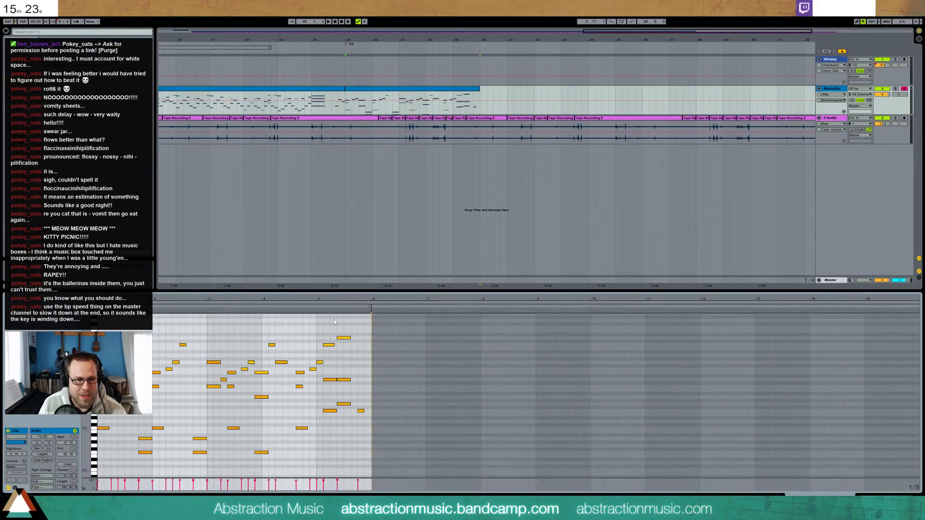
Delete the notes in bars 3–5 along with the lone bar-5 note
click(206, 306)
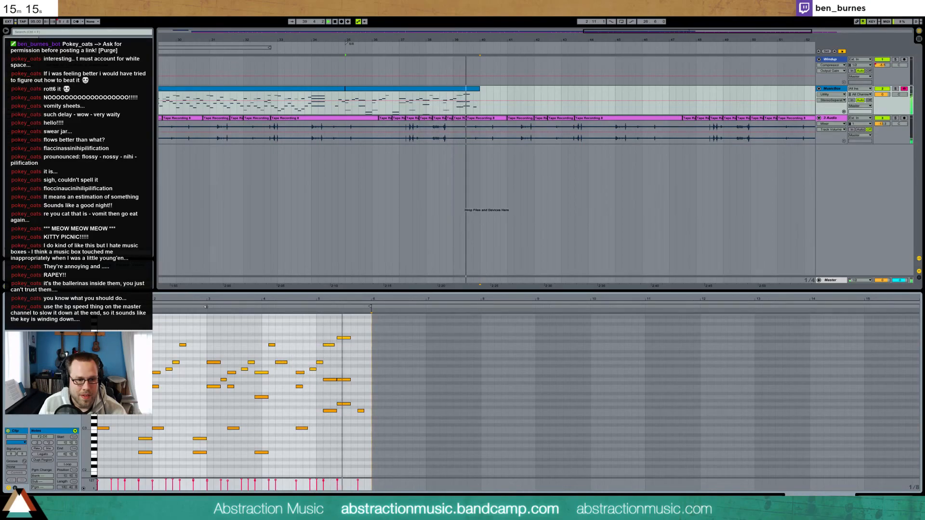
drag(327, 330, 348, 423)
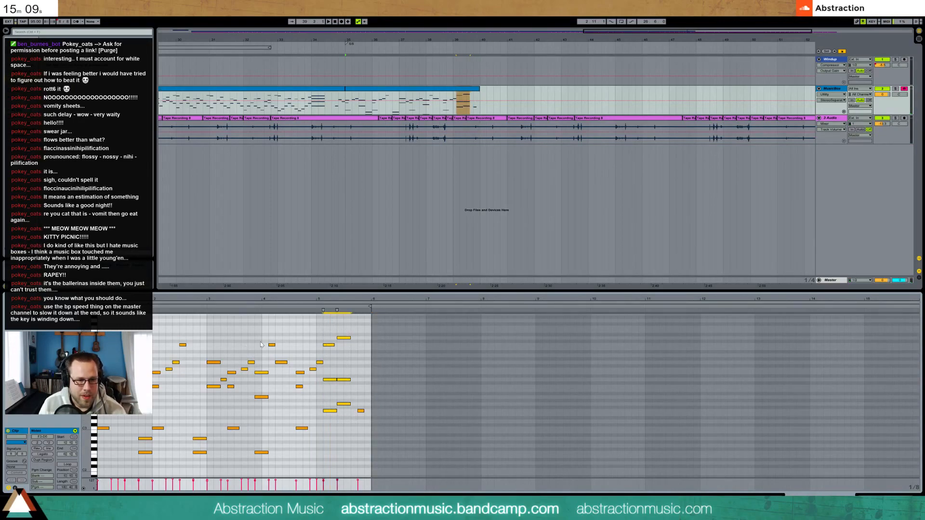
drag(214, 338, 317, 458)
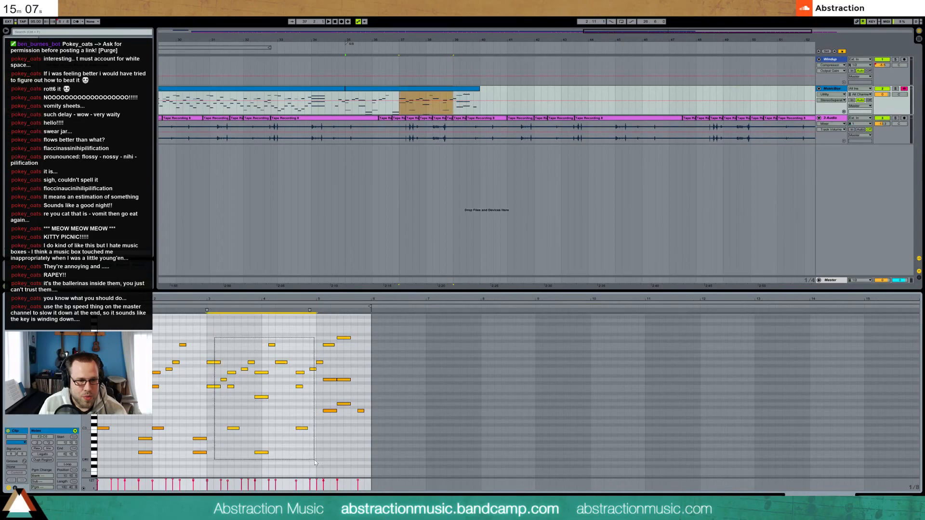
key(Delete)
drag(359, 406, 373, 431)
key(Delete)
Move the remaining six notes four steps earlier and extend the MusicBox clip to bar 46
drag(313, 331, 356, 460)
key(Left)
key(Left)
key(Left)
key(Left)
key(Left)
drag(480, 99, 641, 98)
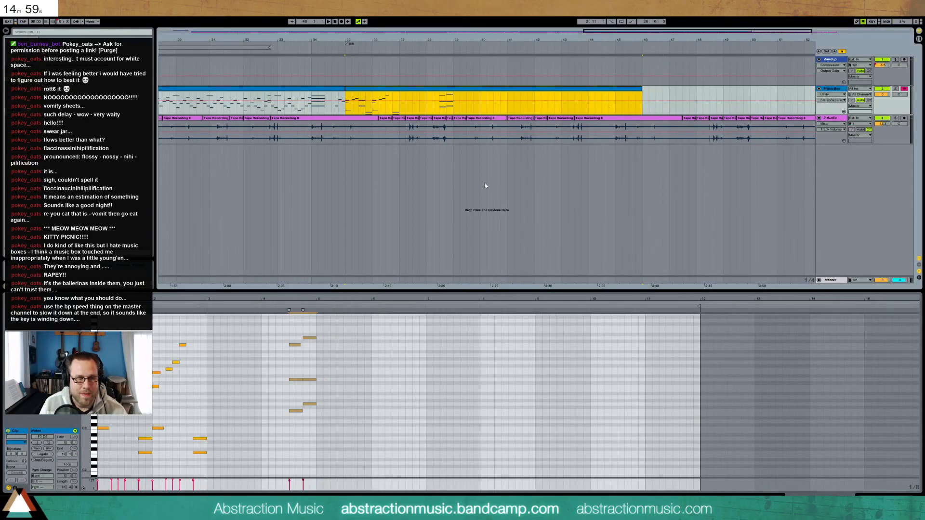
Add a G2 note and lower the velocity of the F2 and G2 notes
click(213, 369)
key(space)
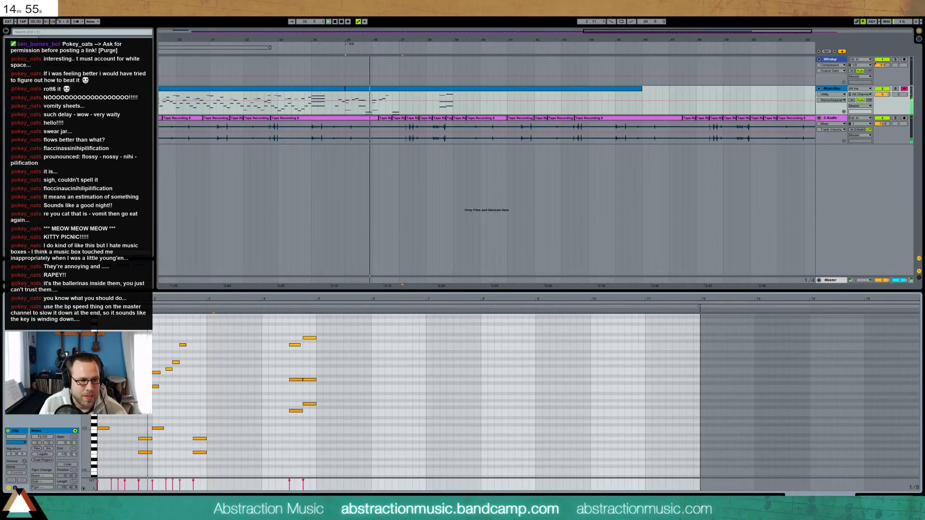
double_click(155, 447)
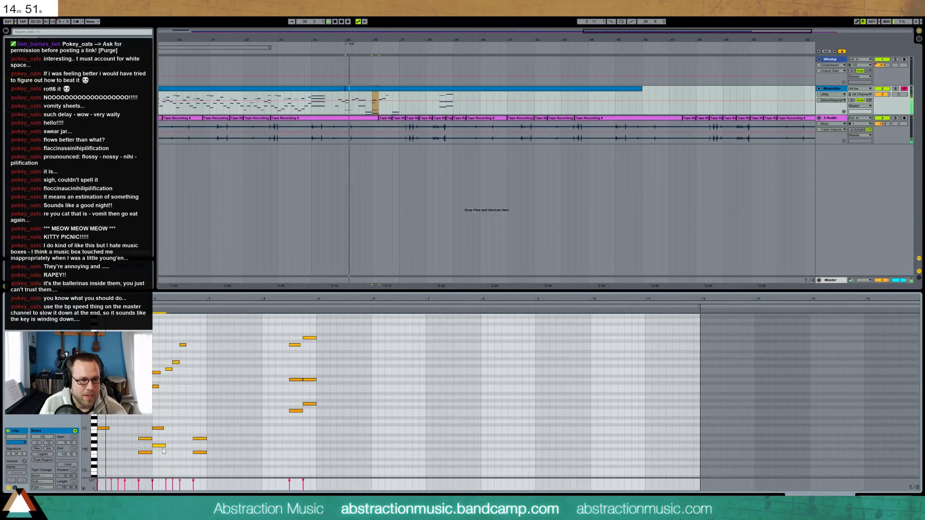
drag(148, 444, 206, 470)
mouse_move(139, 481)
mouse_down()
mouse_move(193, 310)
mouse_move(139, 486)
mouse_up()
key(space)
key(space)
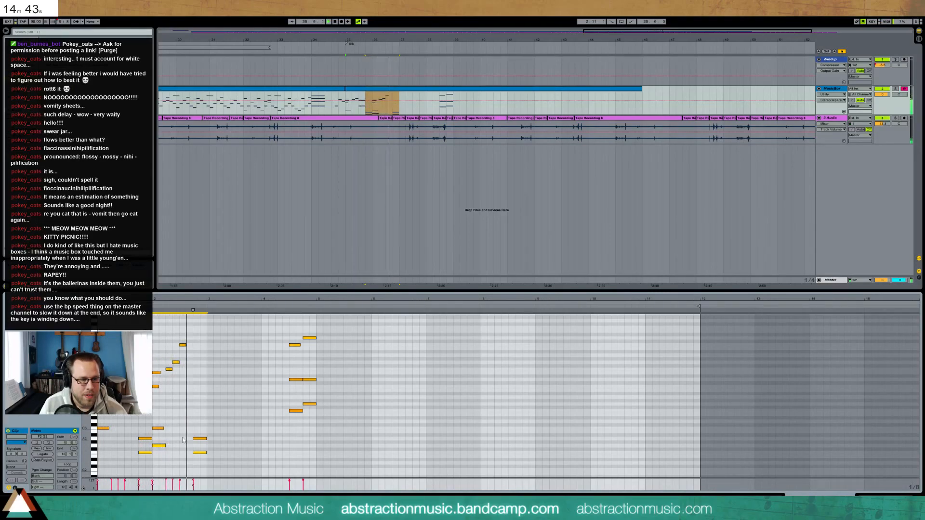
Add a lengthened D5 note and duplicate the first two bars' notes into bars 3–4
double_click(195, 338)
drag(200, 339, 207, 338)
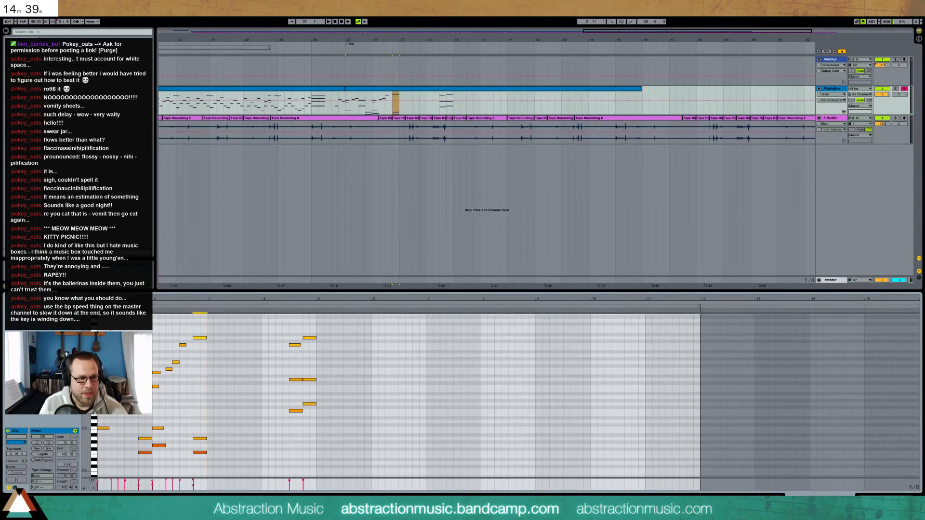
drag(99, 326, 205, 464)
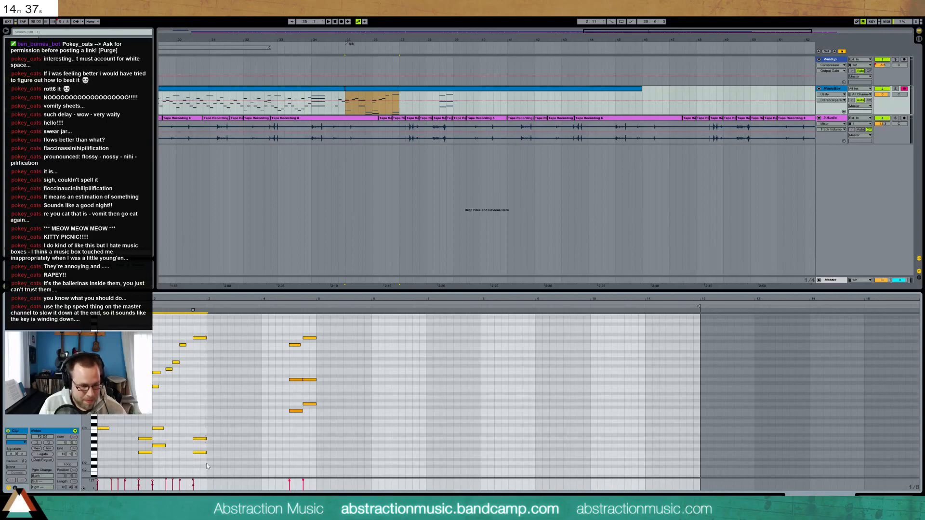
key(ctrl+d)
key(space)
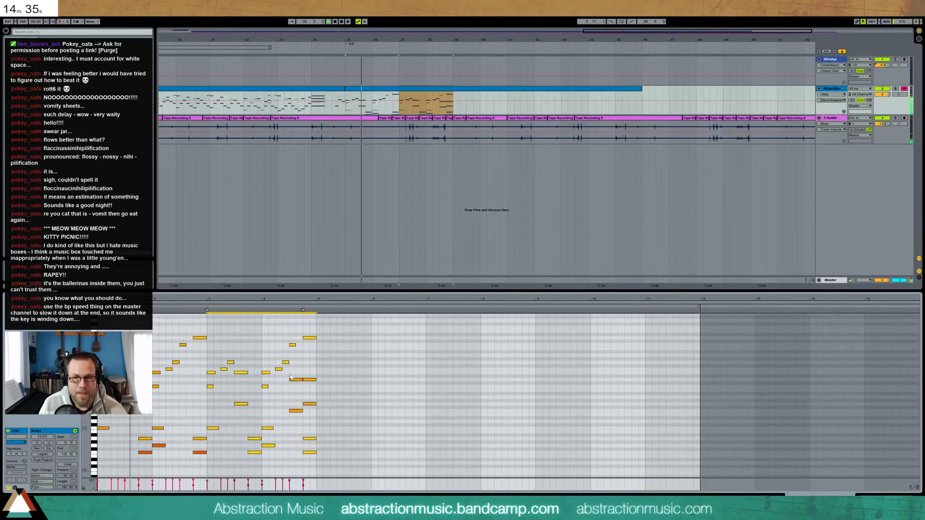
Delete an unwanted low note and add a note at bar 3, raised from C5 to B4
click(310, 453)
key(Delete)
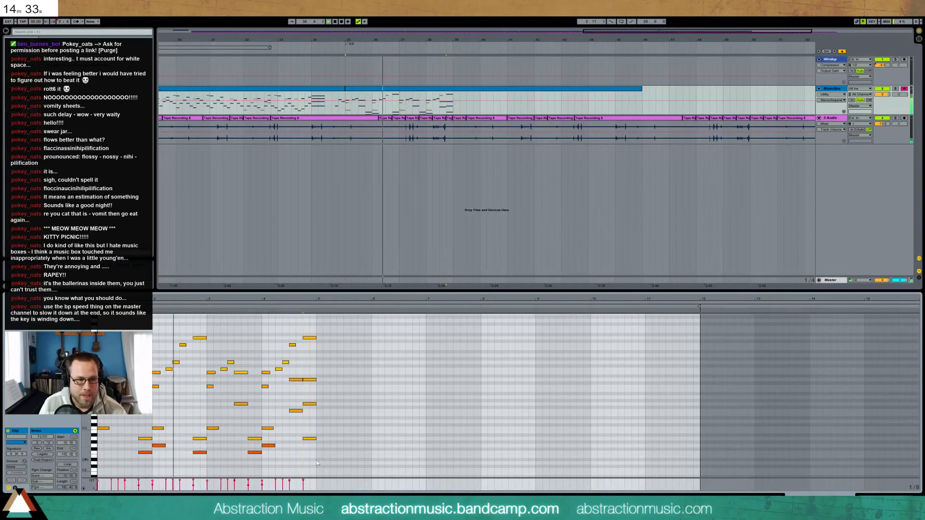
double_click(209, 346)
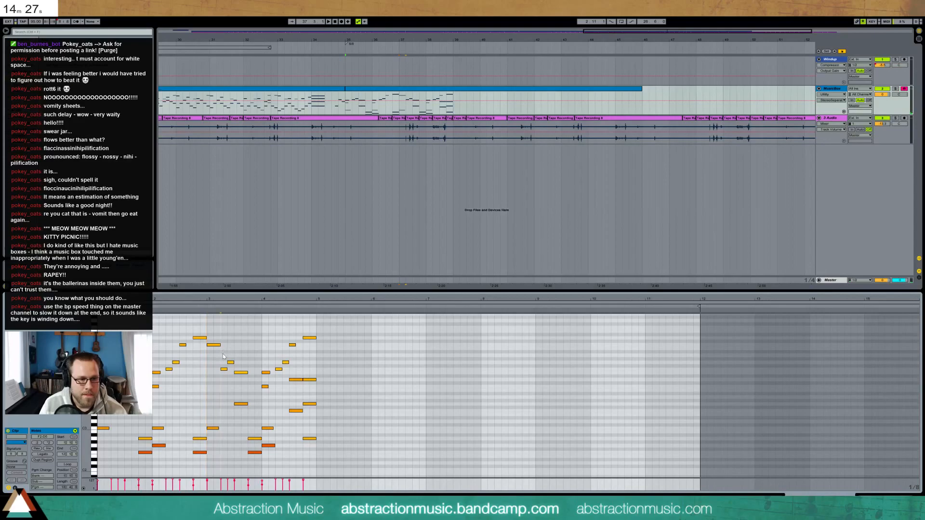
key(space)
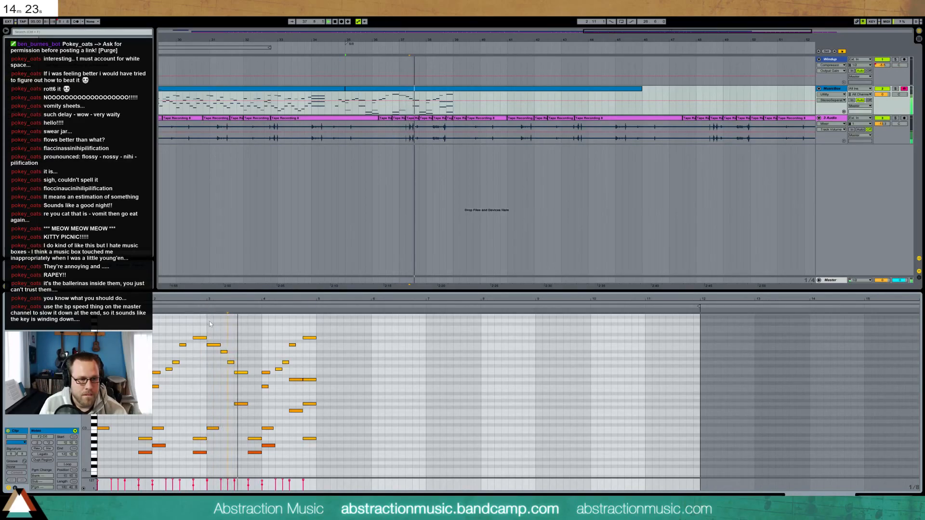
drag(223, 352, 223, 349)
click(205, 307)
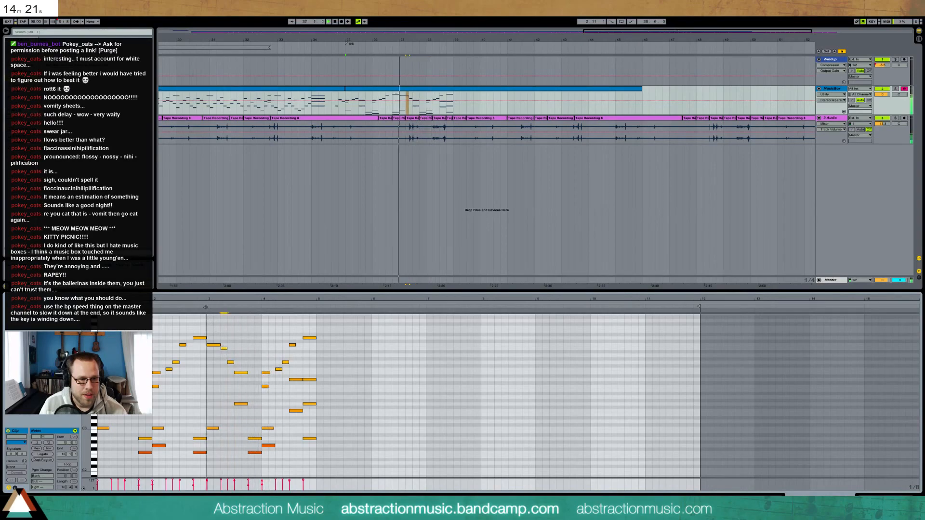
Add a two-step E4 note at bar 3 and audition the melody
double_click(209, 373)
drag(214, 374, 220, 373)
key(space)
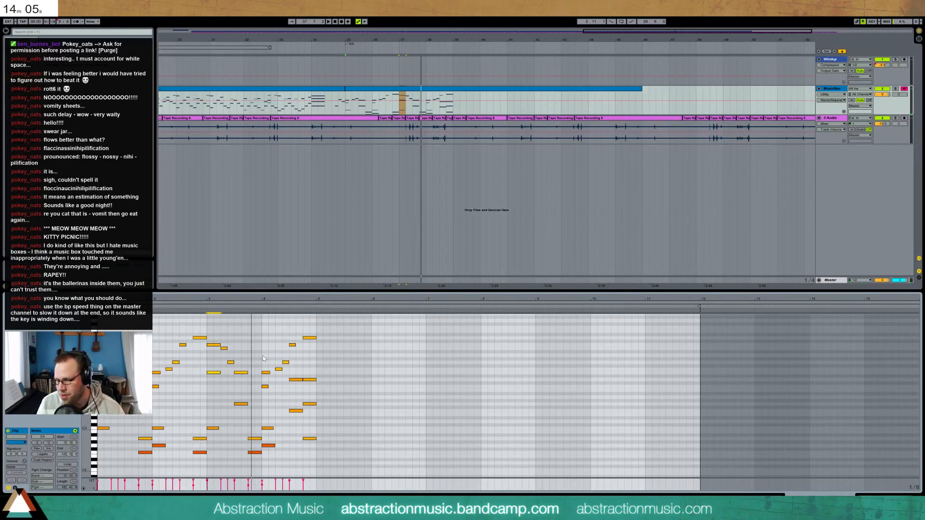
key(space)
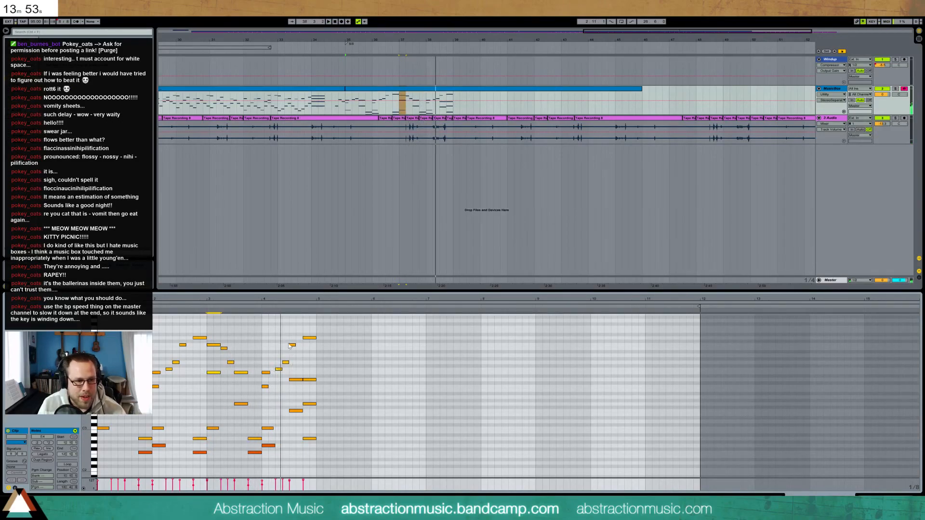
click(295, 380)
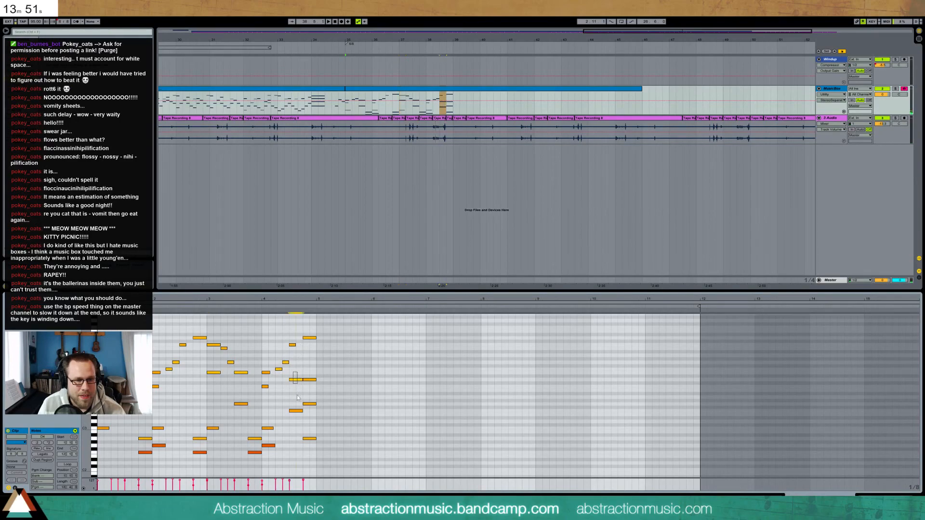
key(space)
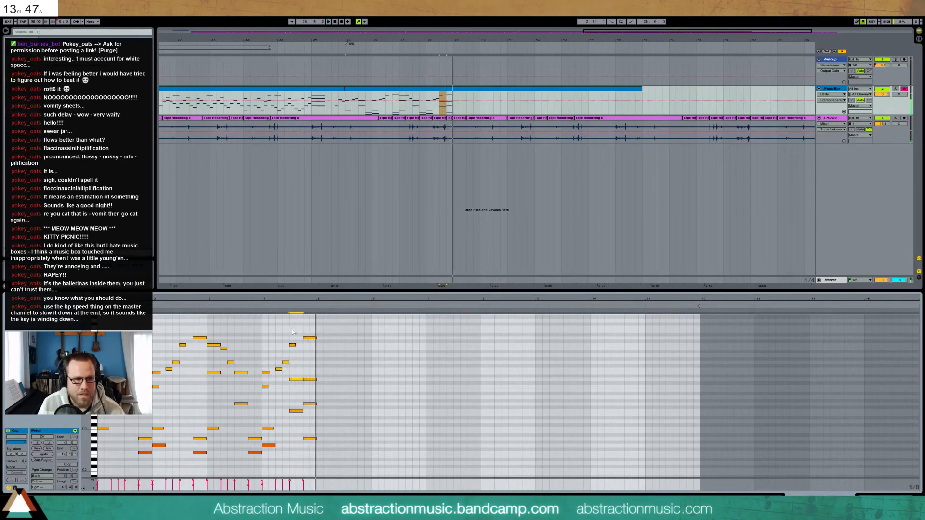
Add a descending E5, A4, G4, E4 run after bar 4
double_click(318, 332)
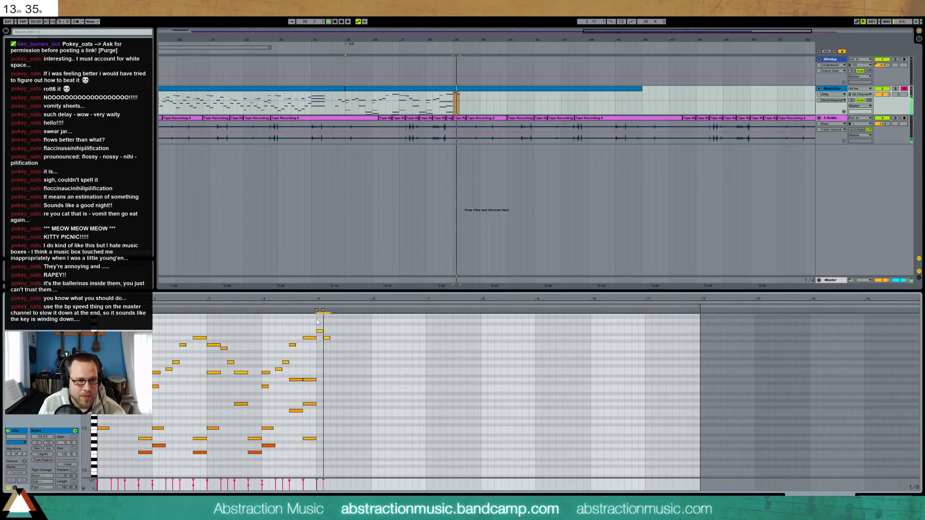
double_click(333, 355)
double_click(339, 363)
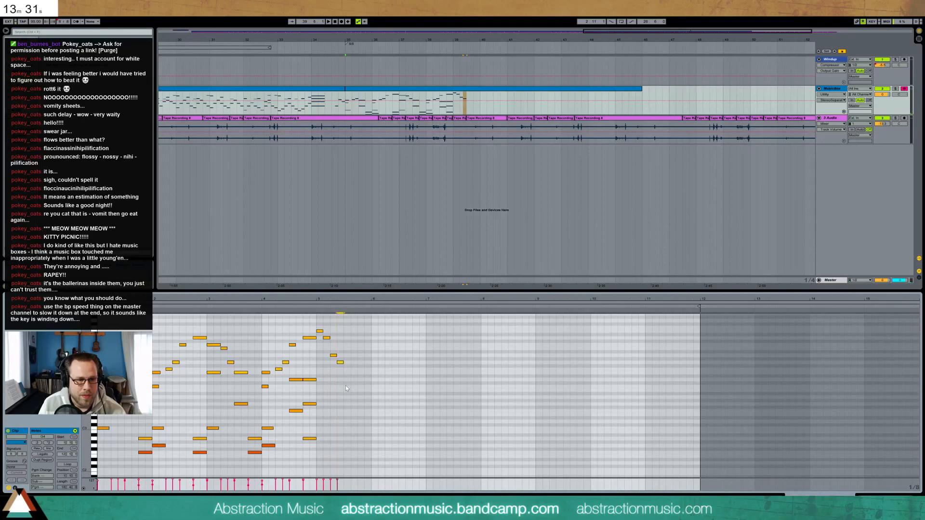
double_click(345, 373)
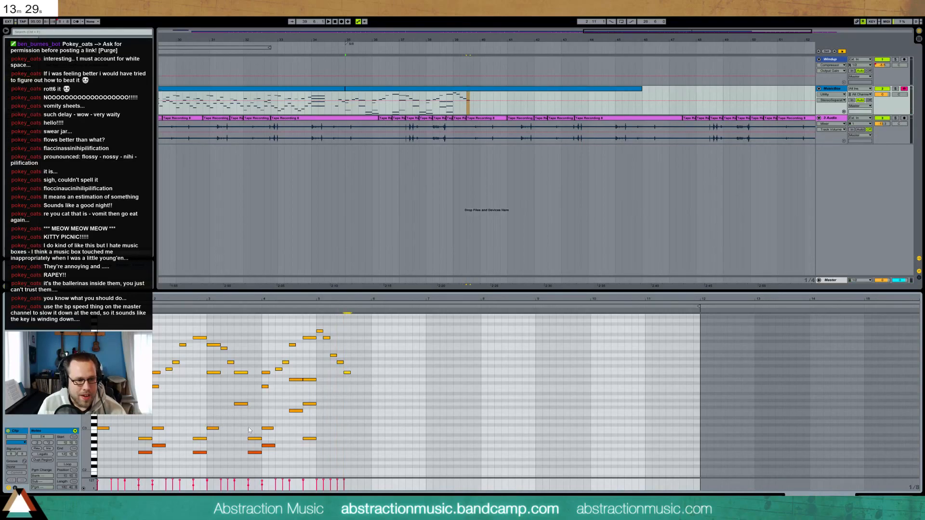
click(316, 429)
Add a C3 bass note and a low A2 note after the melody, then play it back
double_click(318, 428)
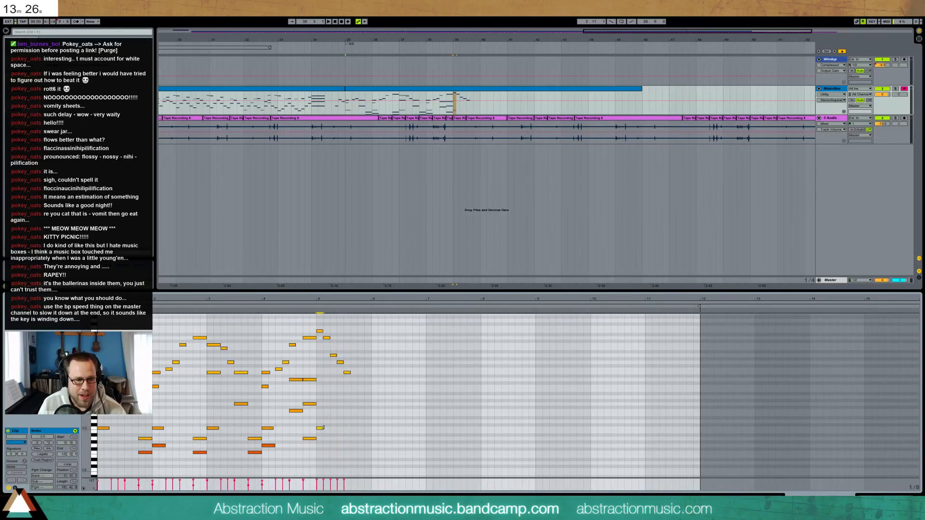
double_click(360, 438)
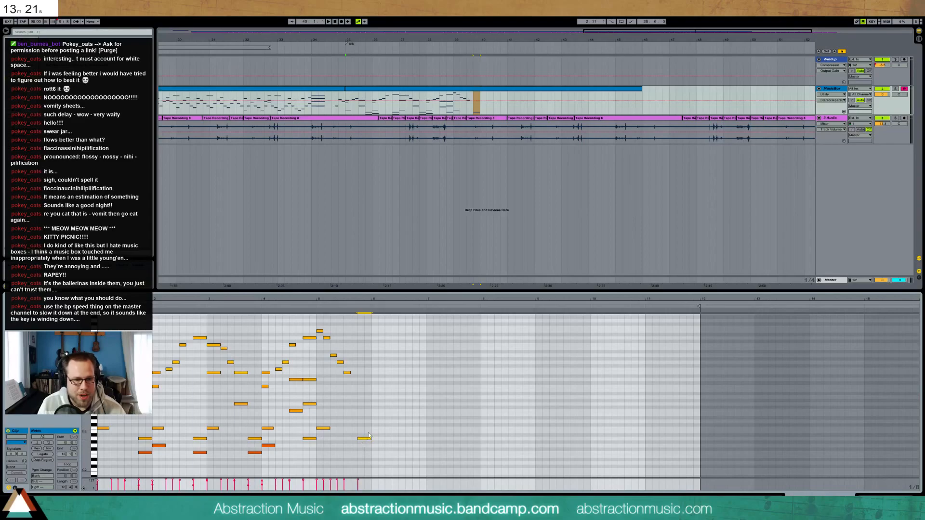
key(space)
Paste the low accompaniment notes from bars 2–4 at bar 5
drag(143, 428, 271, 458)
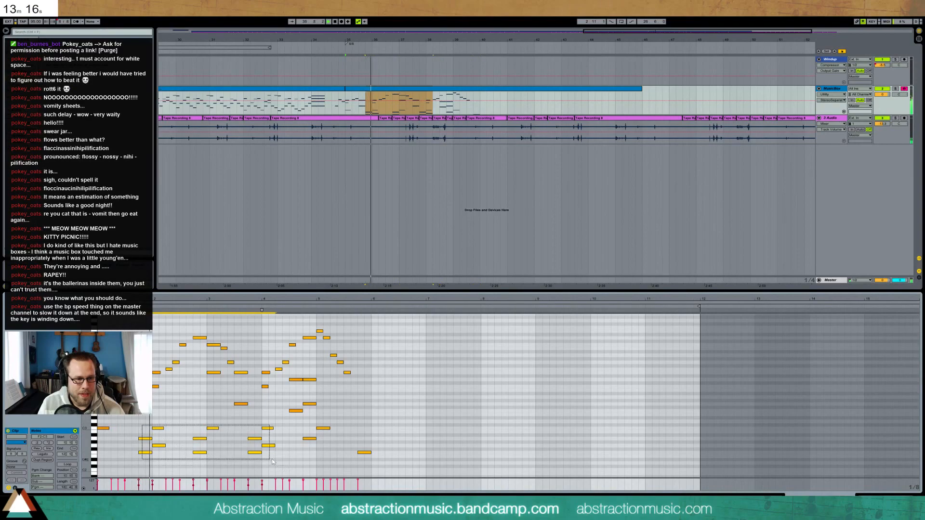
click(356, 432)
key(ctrl+v)
click(358, 418)
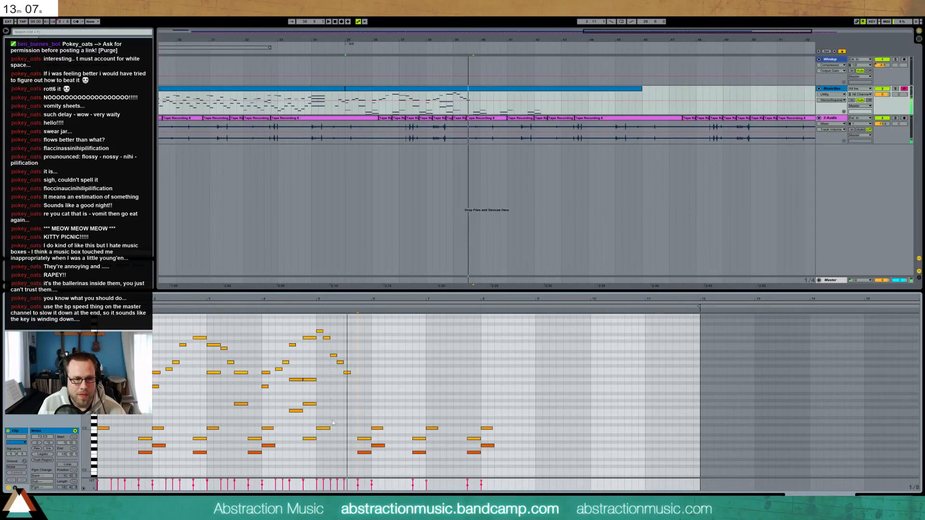
key(space)
Shorten the C3 note at bar 5, add a short G3, and remove two notes after bar 5
drag(330, 428, 323, 430)
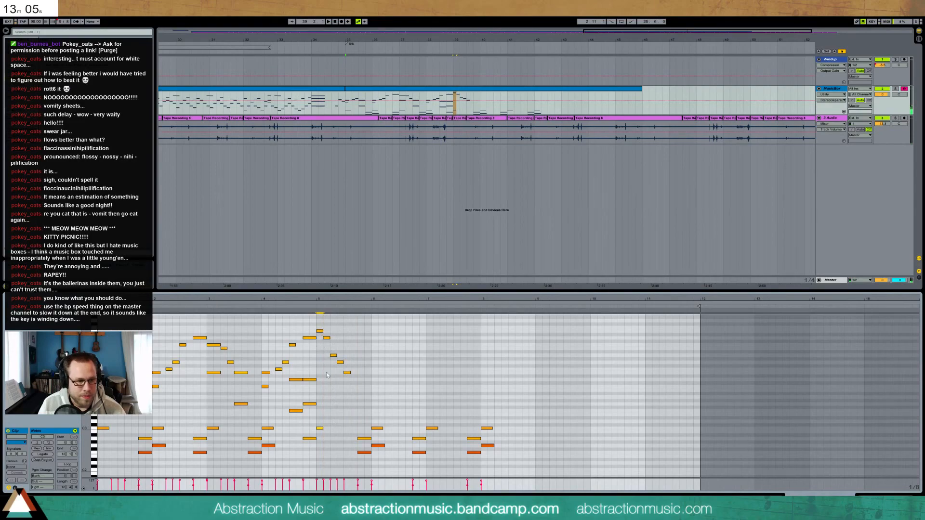
click(325, 412)
double_click(325, 403)
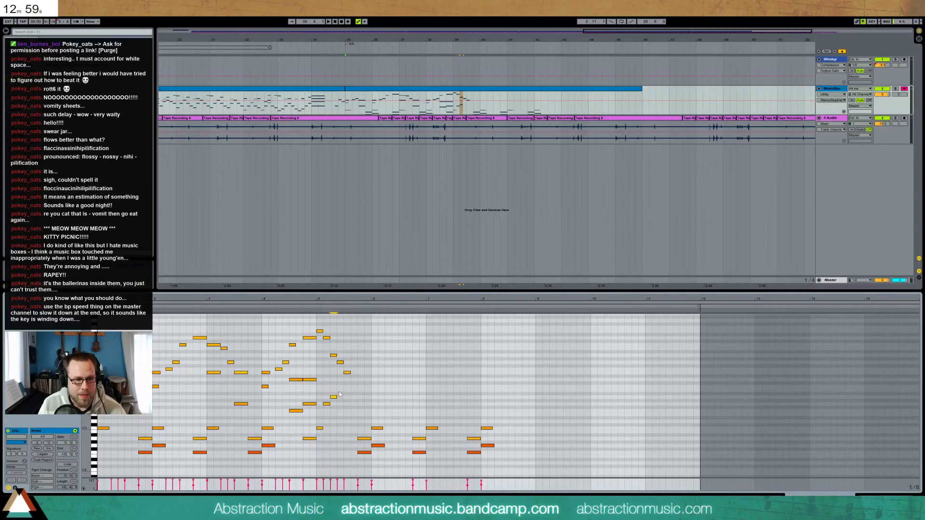
key(space)
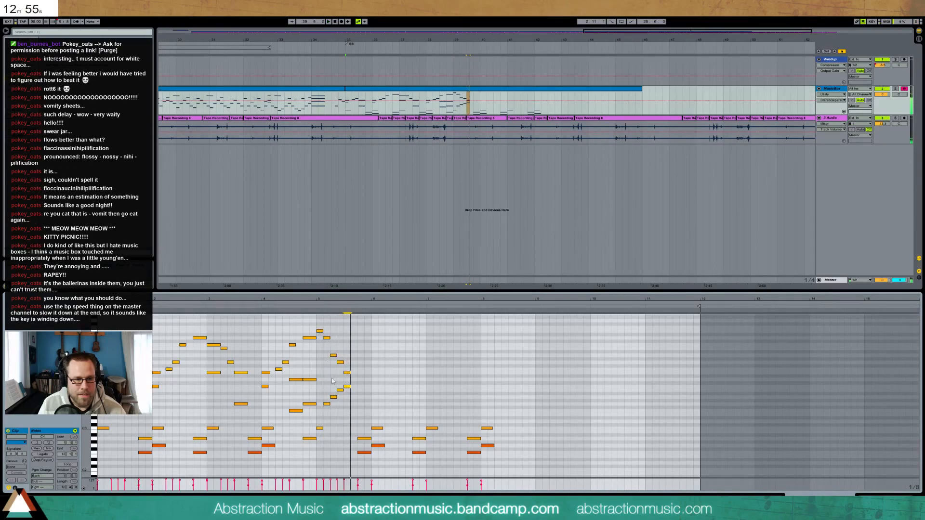
double_click(340, 390)
double_click(340, 362)
key(space)
key(space)
Nudge one note up a semitone and the note just after bar 5 down a semitone
key(Up)
click(316, 308)
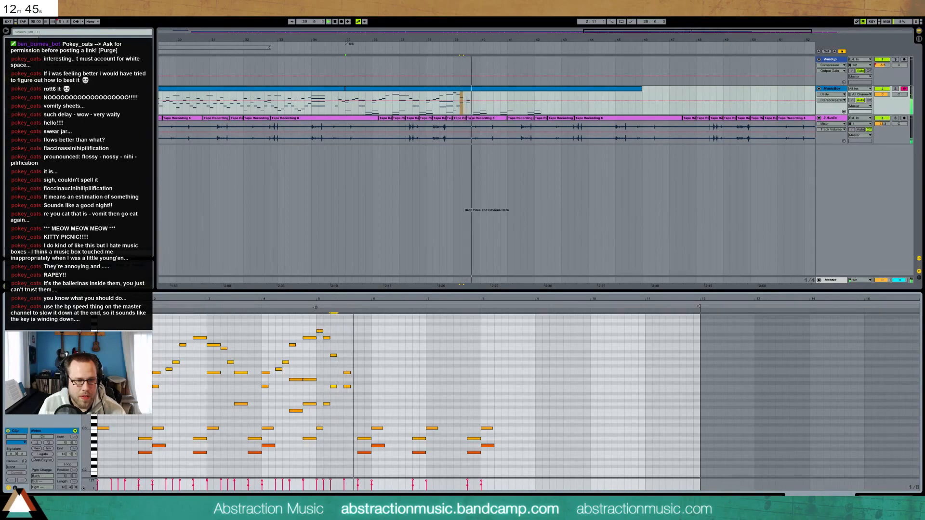
click(347, 387)
key(space)
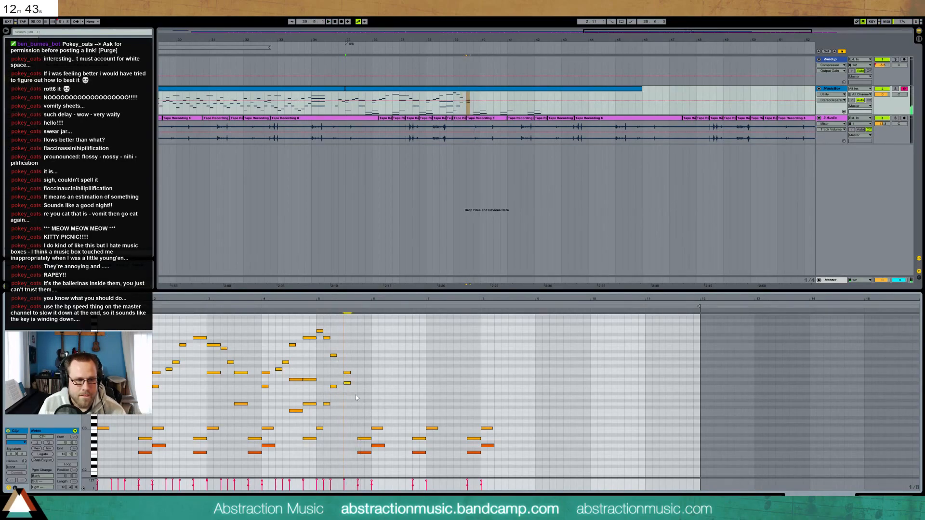
key(Down)
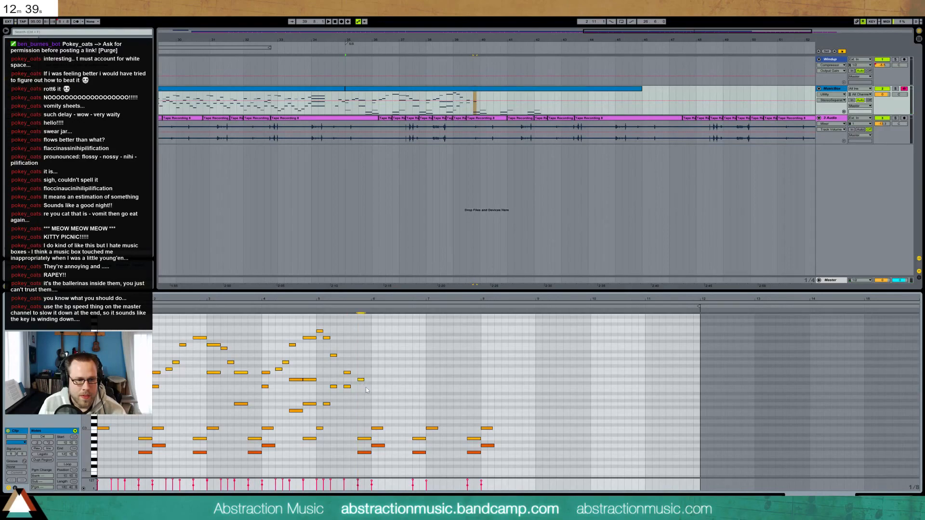
Lower the melody note near bar 5 one semitone and another note two semitones, then audition
click(316, 308)
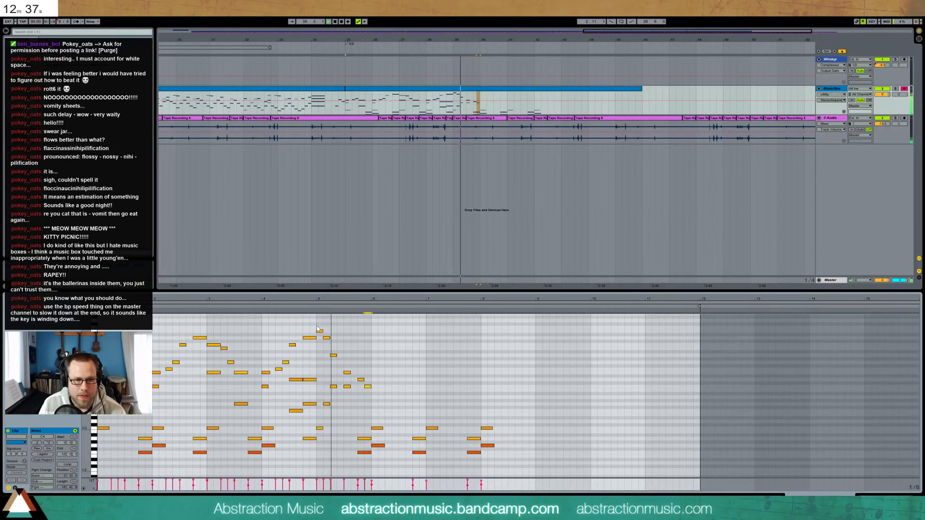
click(333, 386)
key(space)
key(Down)
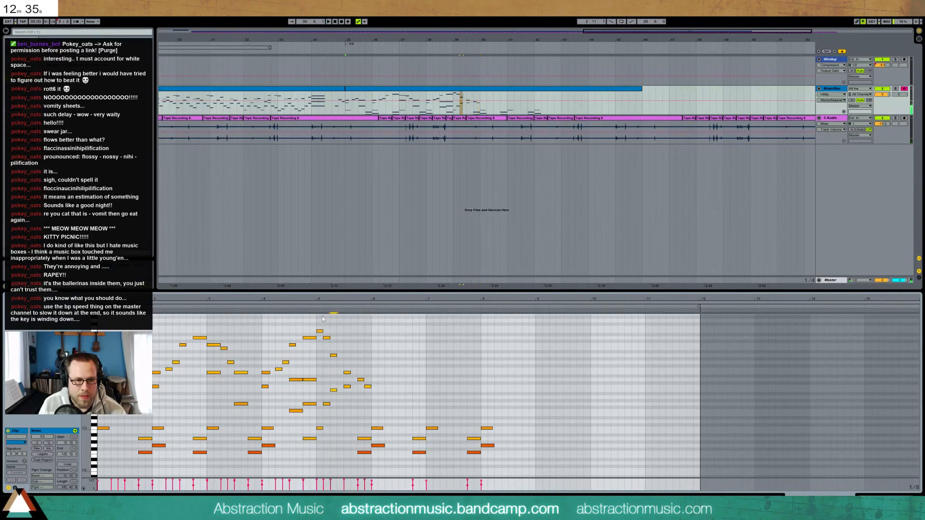
drag(371, 395, 372, 402)
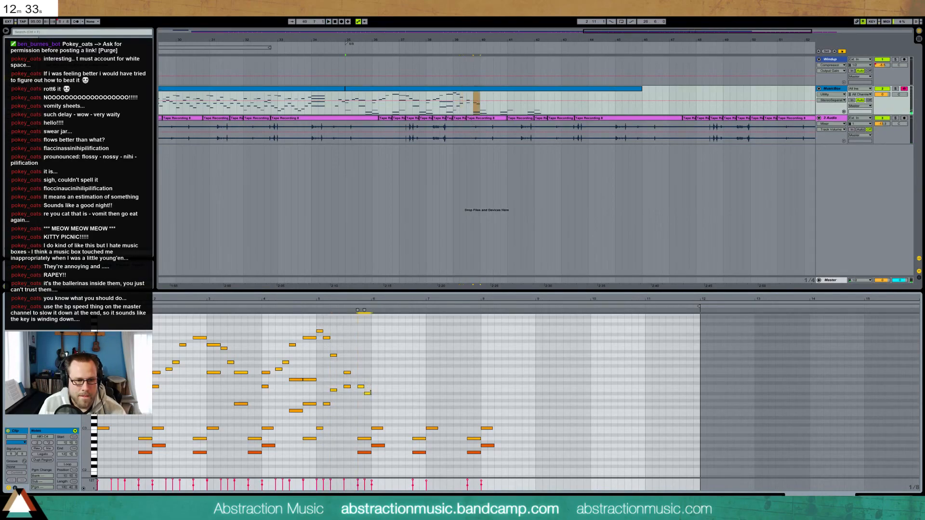
click(315, 307)
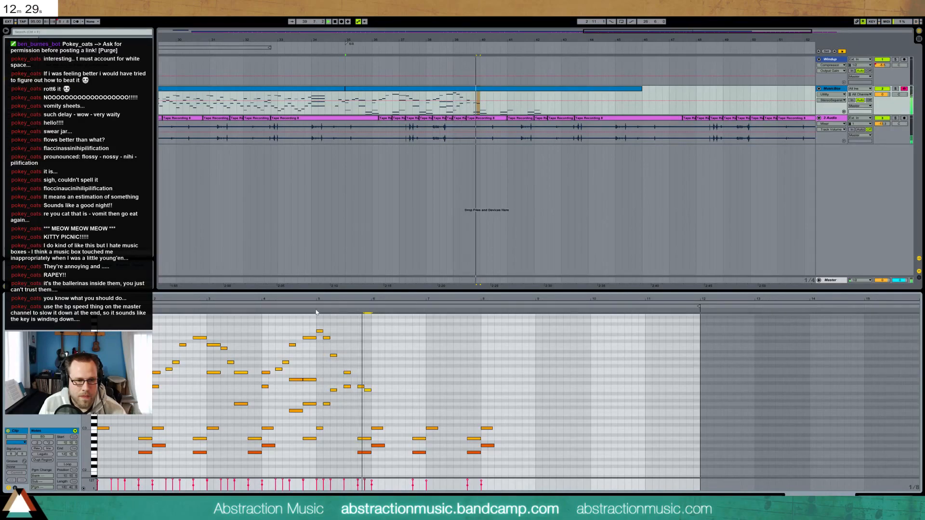
key(space)
drag(362, 426, 369, 461)
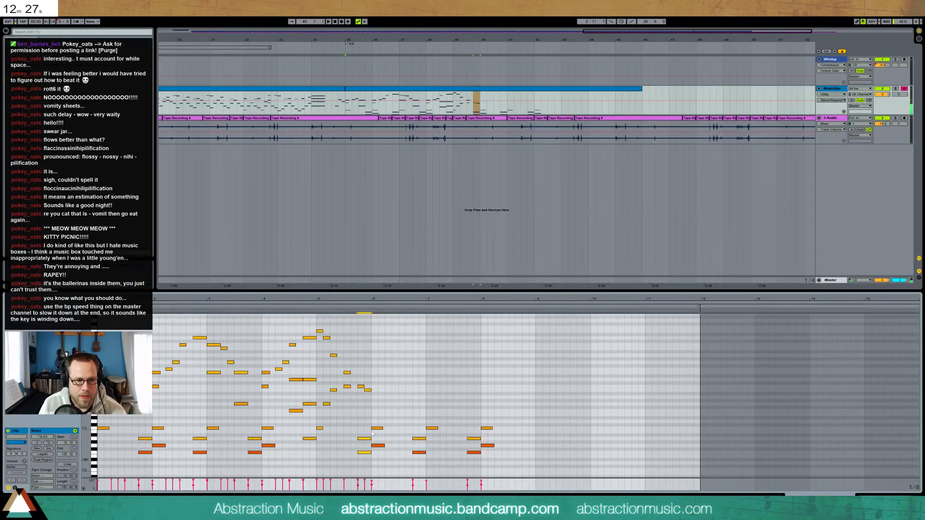
click(346, 314)
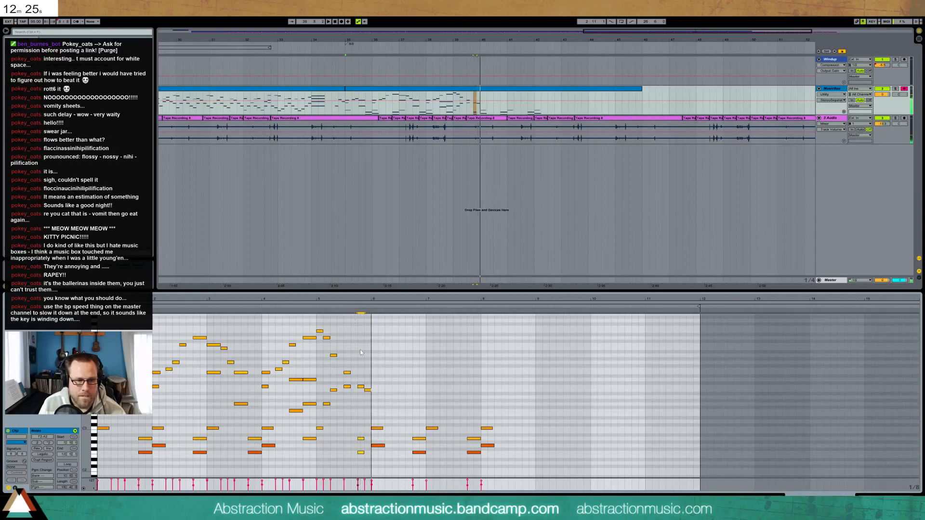
Add a melody note after bar 5 and shorten the three bar-6 notes by one grid step
key(space)
double_click(377, 403)
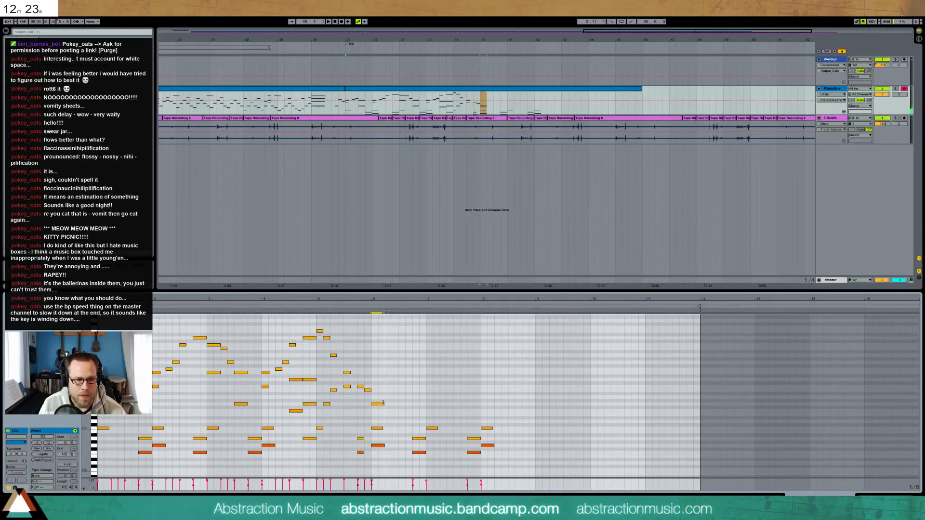
drag(375, 389, 387, 453)
key(shift+Left)
Duplicate the bar-5 notes into bar 6 and nudge one bar-6 note a step later
mouse_move(318, 328)
mouse_down()
mouse_move(365, 386)
mouse_move(371, 377)
mouse_move(318, 329)
mouse_up()
key(ctrl+d)
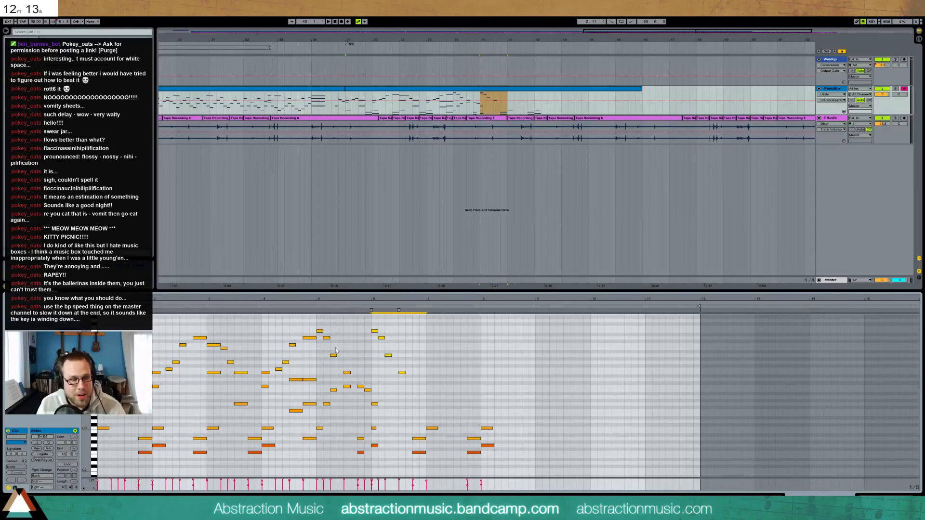
click(374, 331)
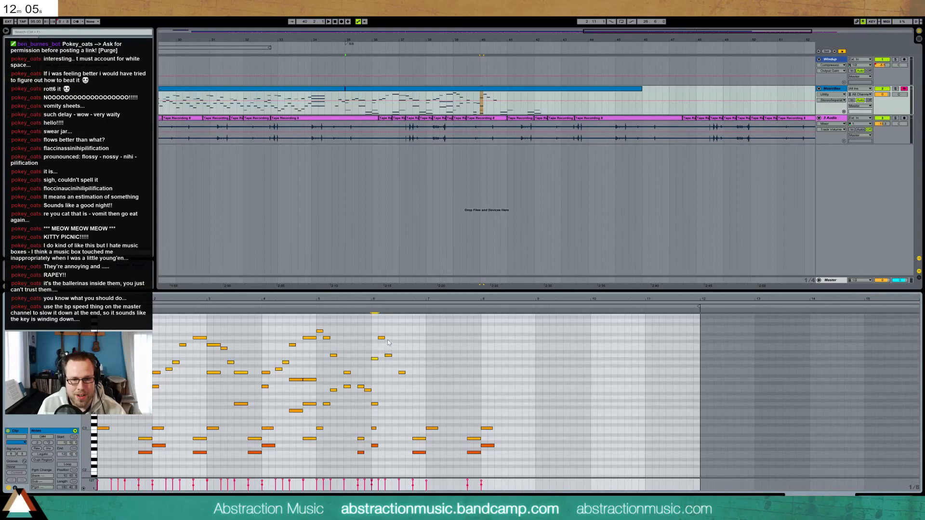
click(381, 338)
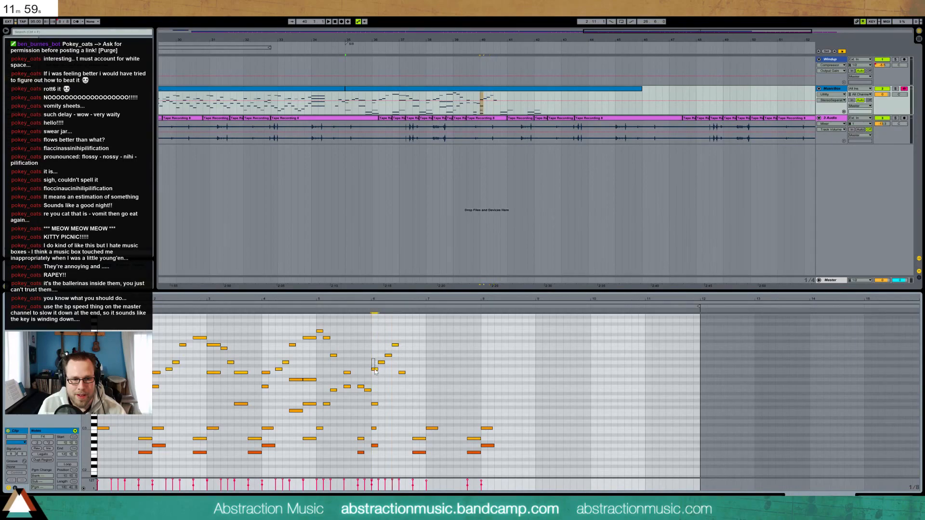
key(Right)
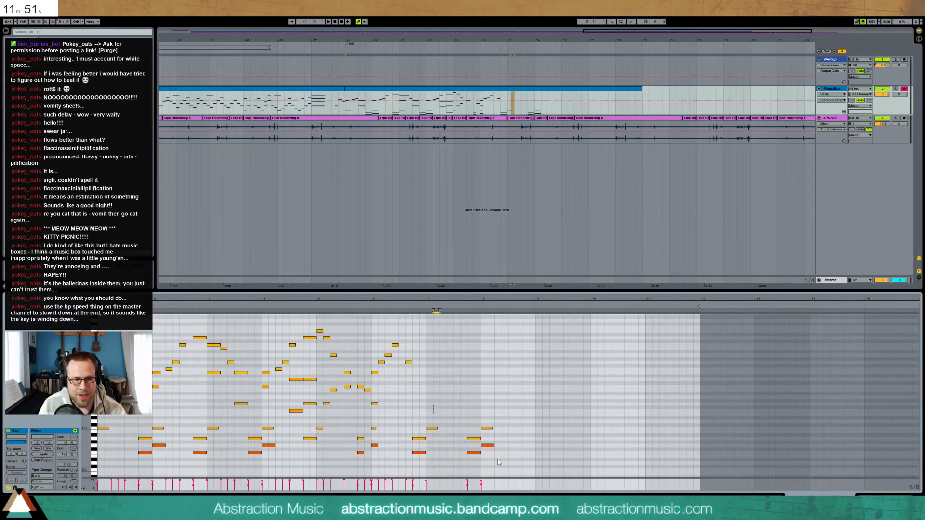
Add an F4 melody note and a short note near bar 5, auditioning the result
double_click(415, 371)
key(Up)
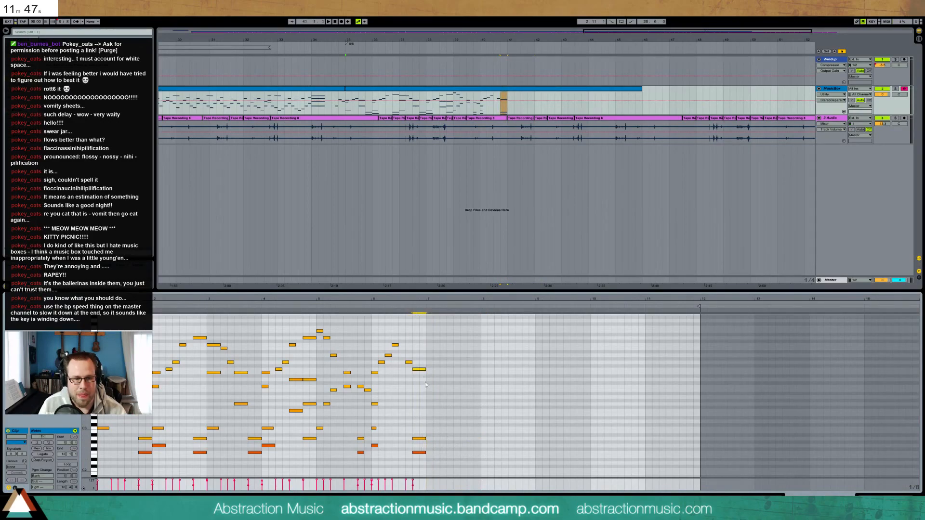
key(space)
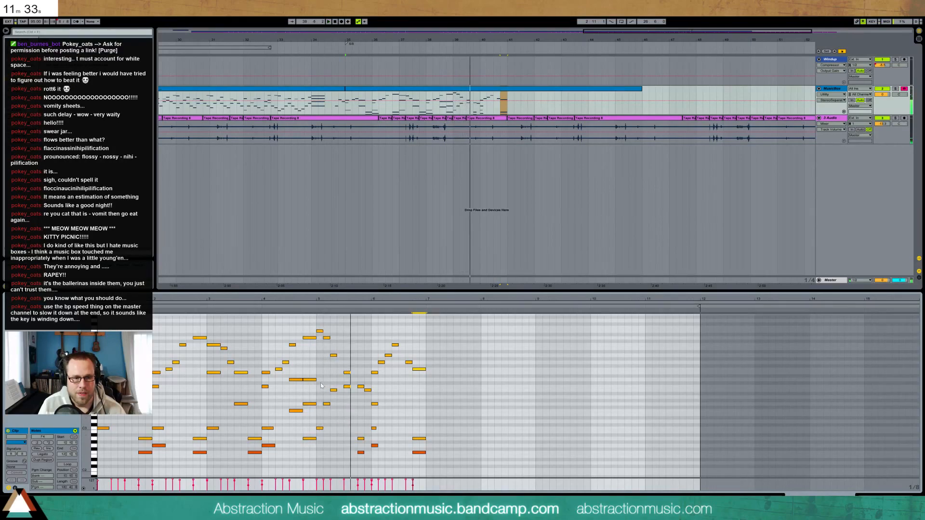
key(space)
double_click(340, 380)
click(316, 314)
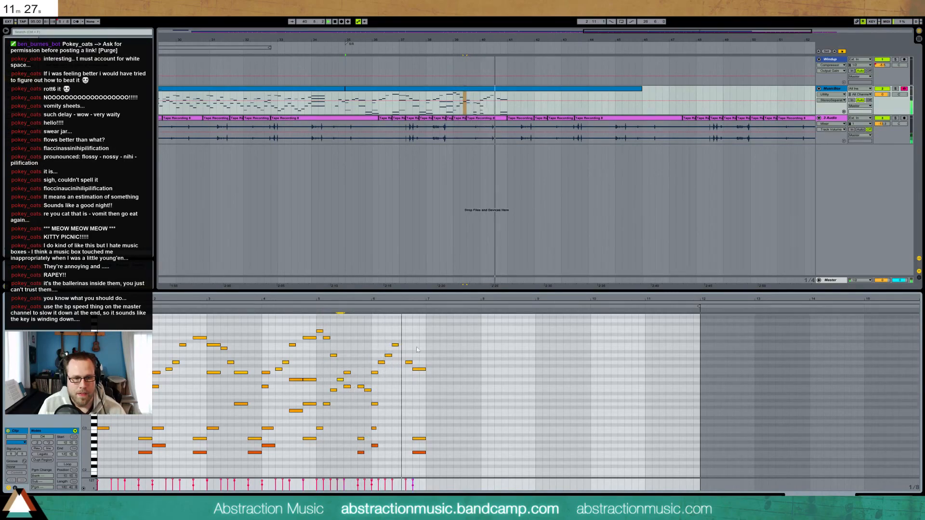
key(space)
Add a longer high note ending bar 6 and move it one step later
double_click(402, 331)
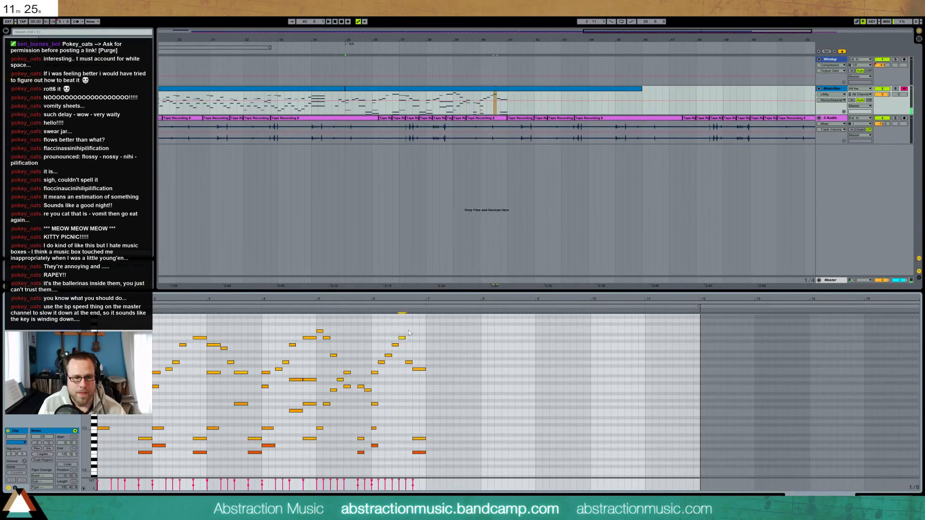
mouse_move(407, 326)
mouse_down()
mouse_move(425, 326)
mouse_move(412, 328)
mouse_up()
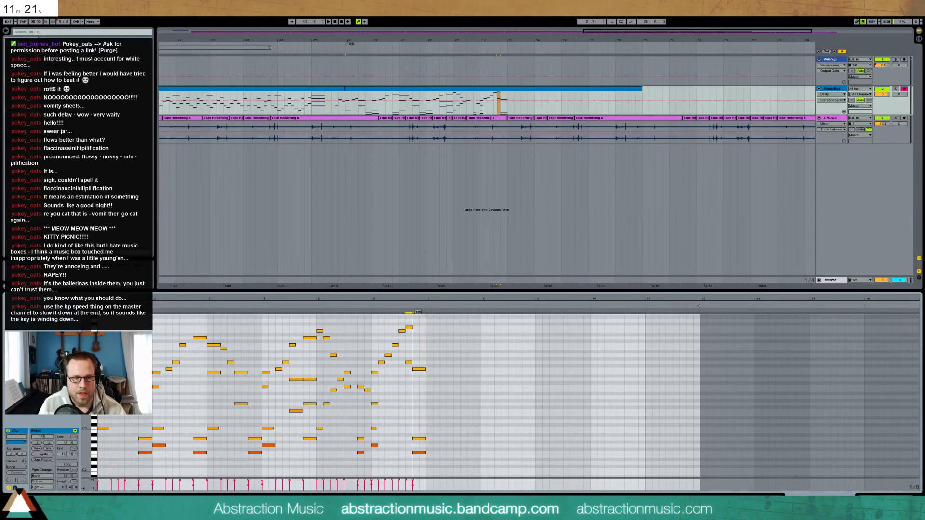
click(371, 306)
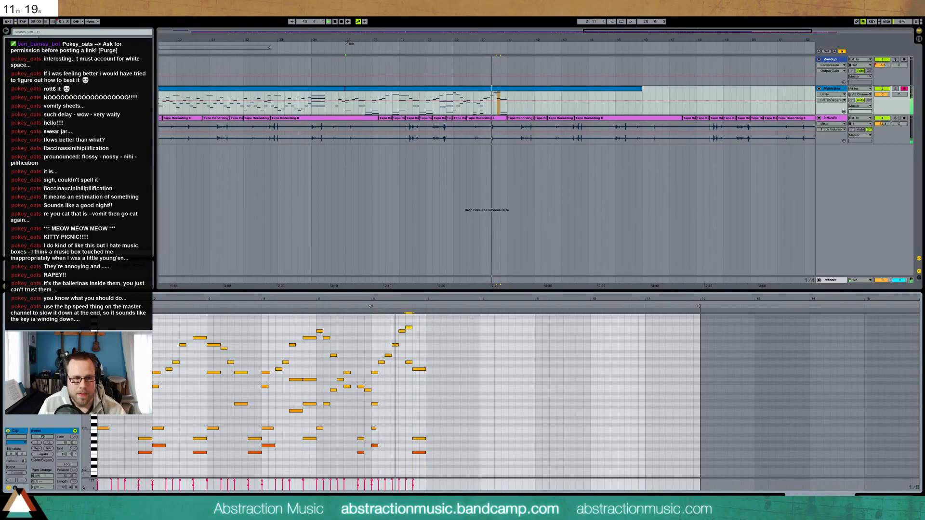
key(space)
drag(409, 329, 416, 329)
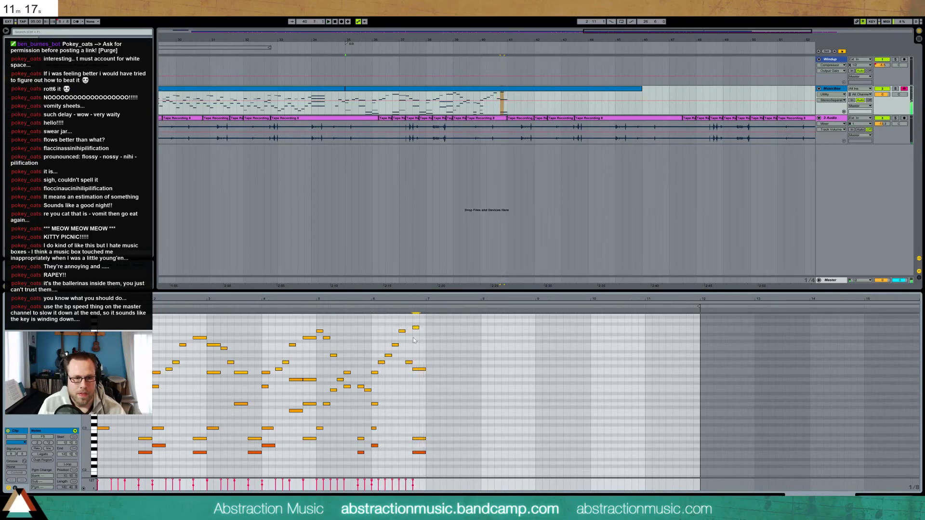
click(370, 305)
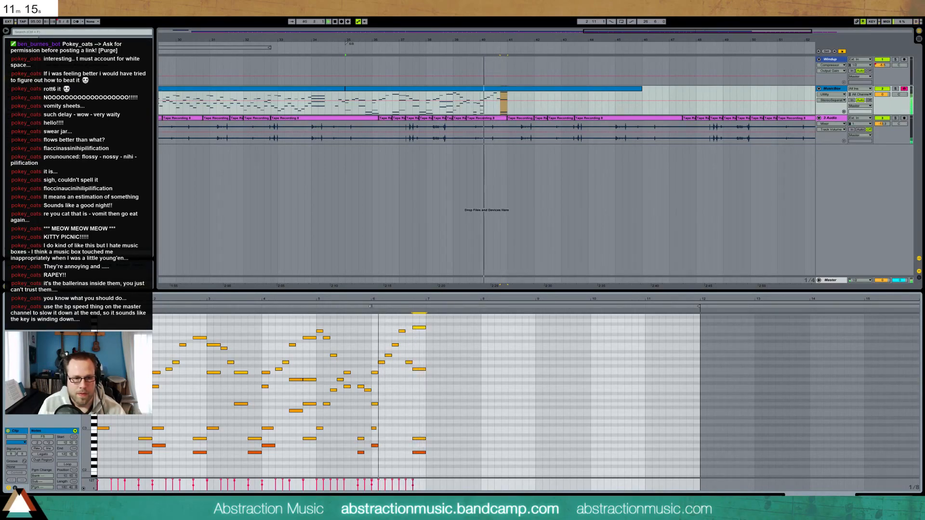
key(space)
Add a low note in bar 6 and a two-step note ending the phrase, then select the stray notes
double_click(401, 403)
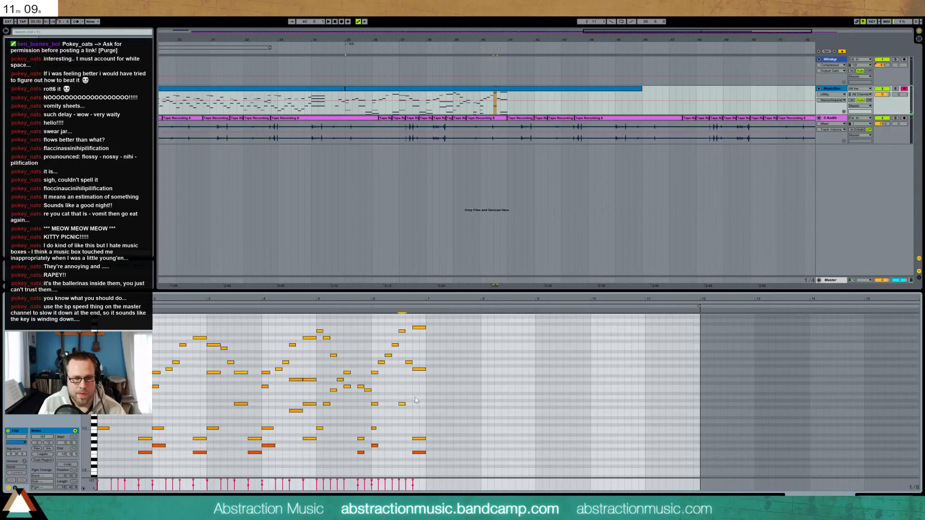
double_click(415, 394)
drag(420, 394, 426, 398)
drag(407, 357, 419, 370)
Delete the stray notes and duplicate the bars 5–7 notes into bars 7–9
key(Delete)
click(368, 306)
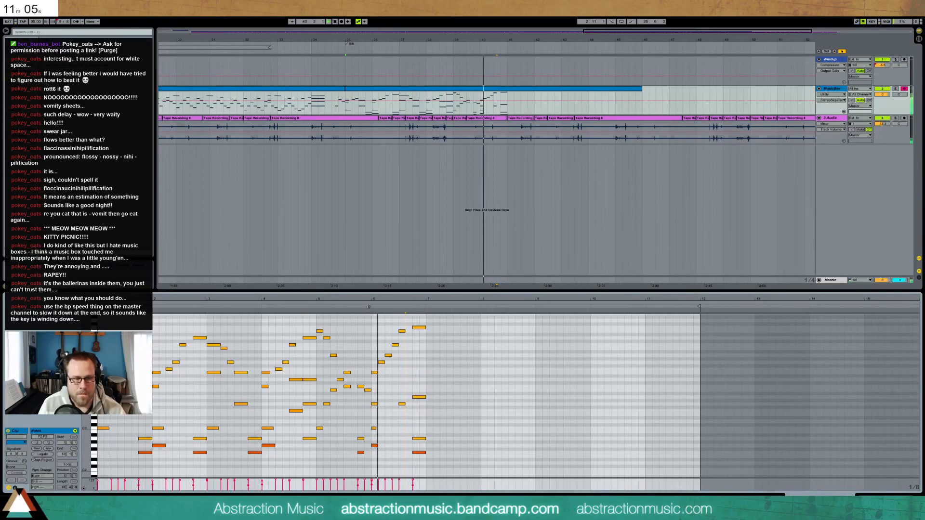
key(space)
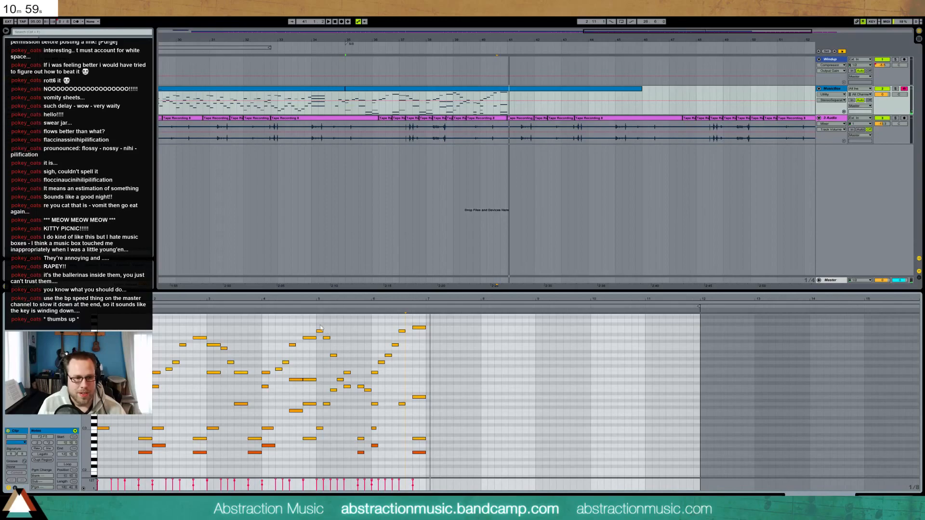
drag(317, 323, 421, 460)
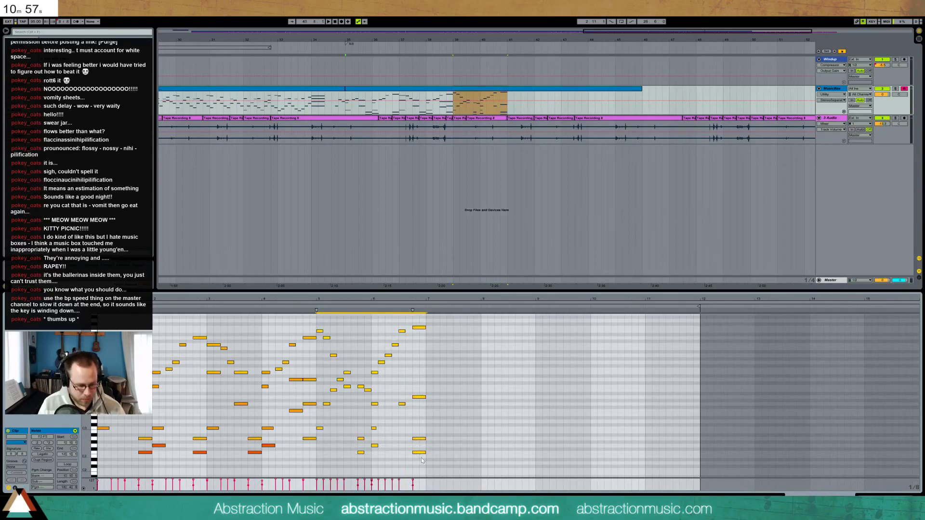
key(ctrl+d)
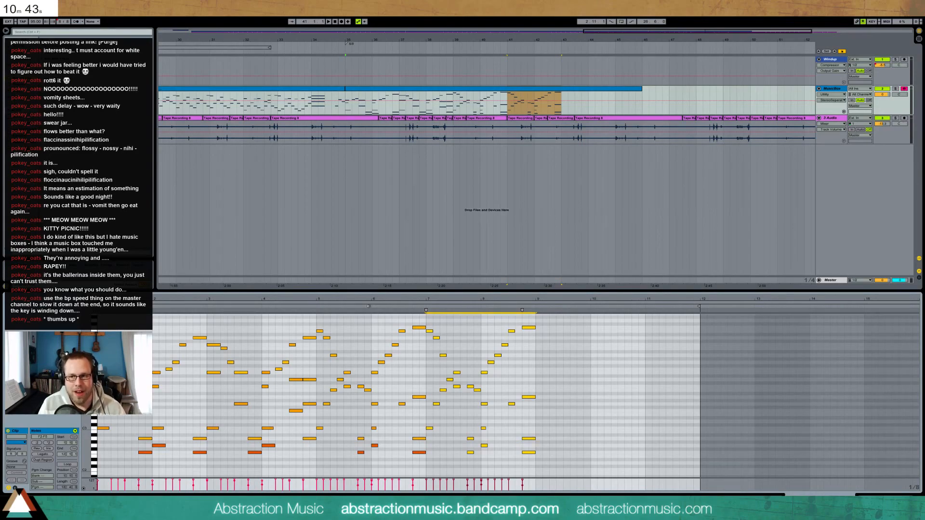
Add an F4 note to the repeated phrase and drop the E5 and F5 notes an octave
click(313, 306)
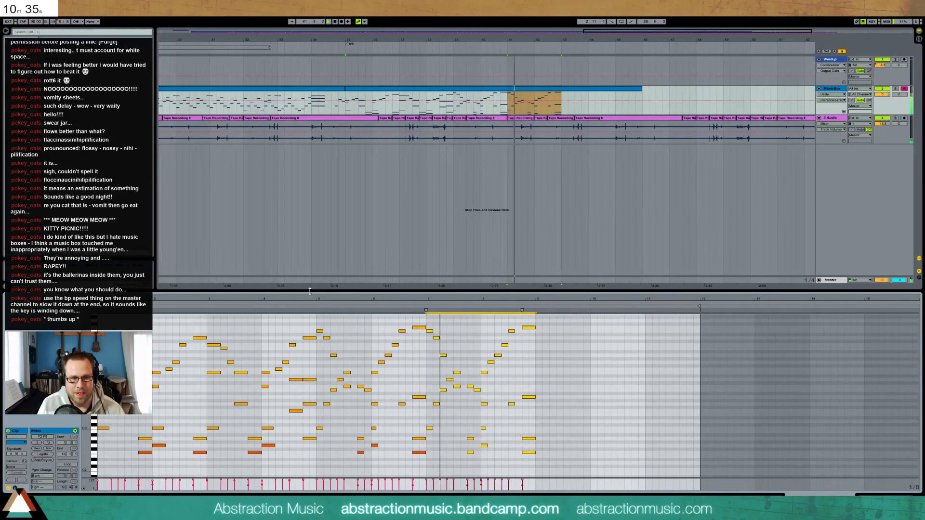
key(space)
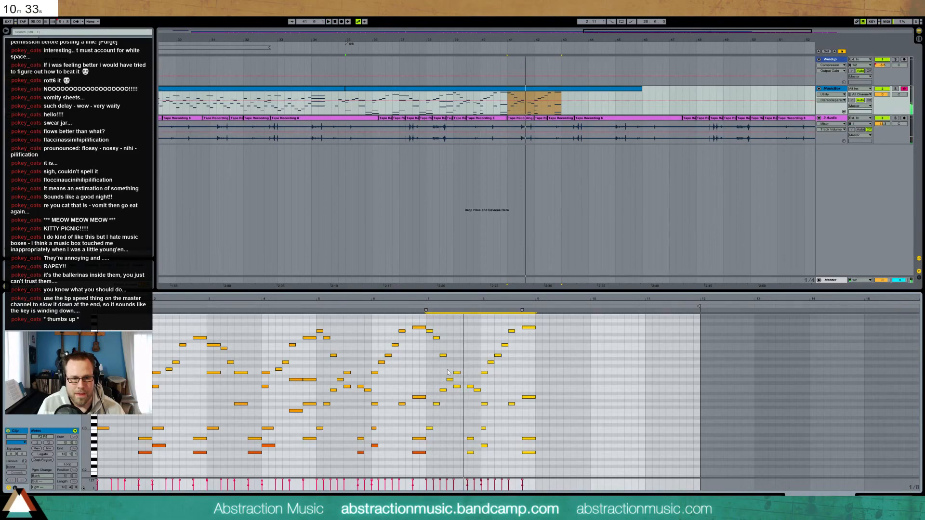
double_click(451, 368)
click(422, 313)
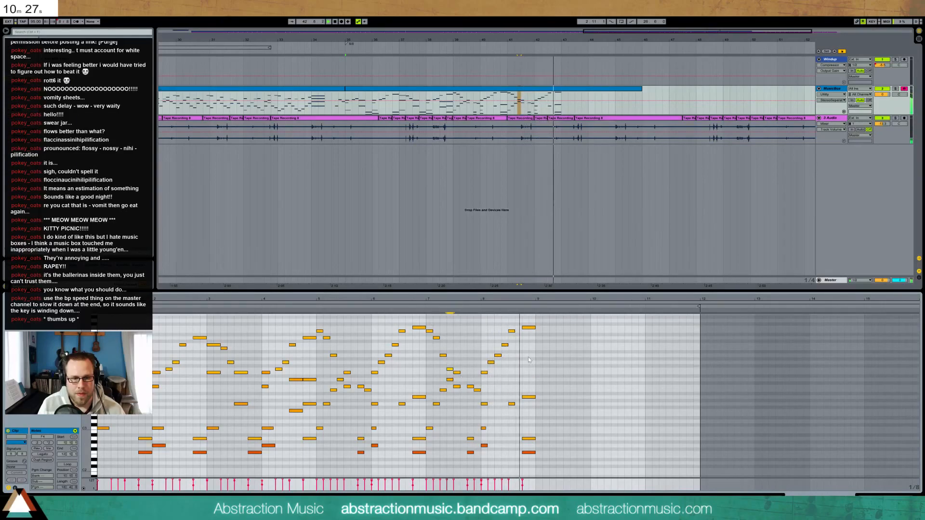
drag(508, 321, 530, 335)
key(shift+Down)
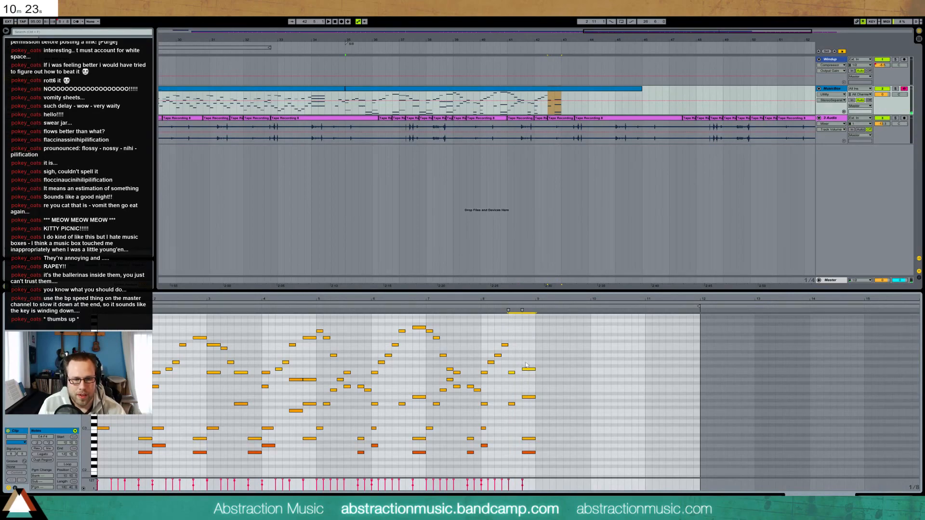
drag(512, 361, 514, 378)
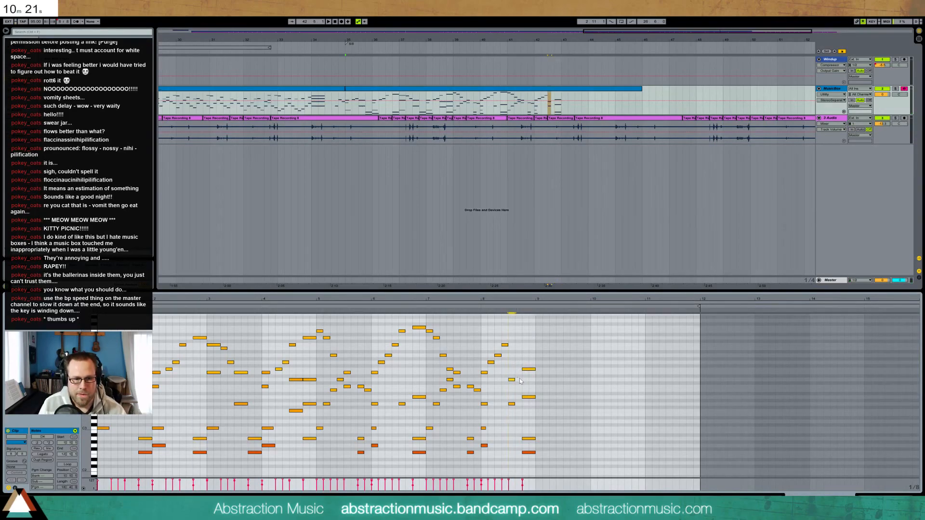
Shift and duplicate the low G2/B2 notes, then extend the clip to about bar 51.7 with repeats
drag(515, 430, 541, 461)
key(Left)
key(Left)
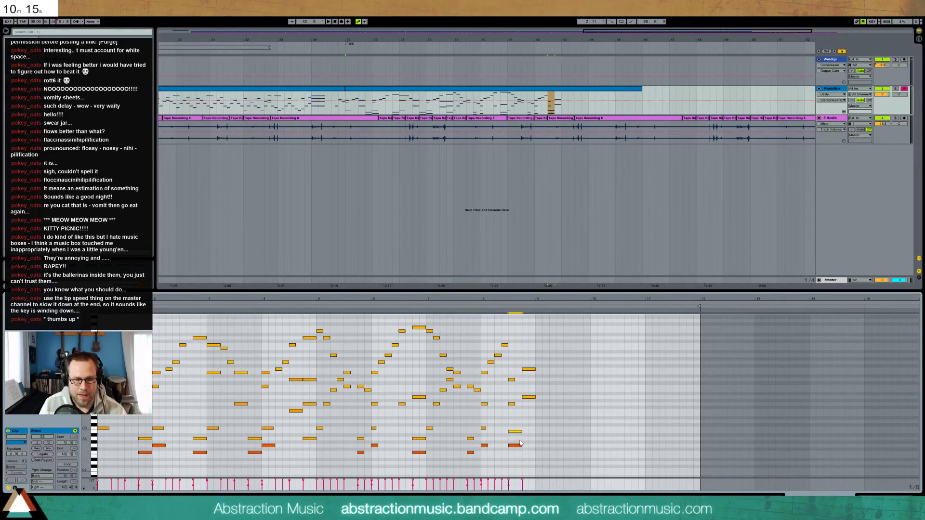
click(529, 370)
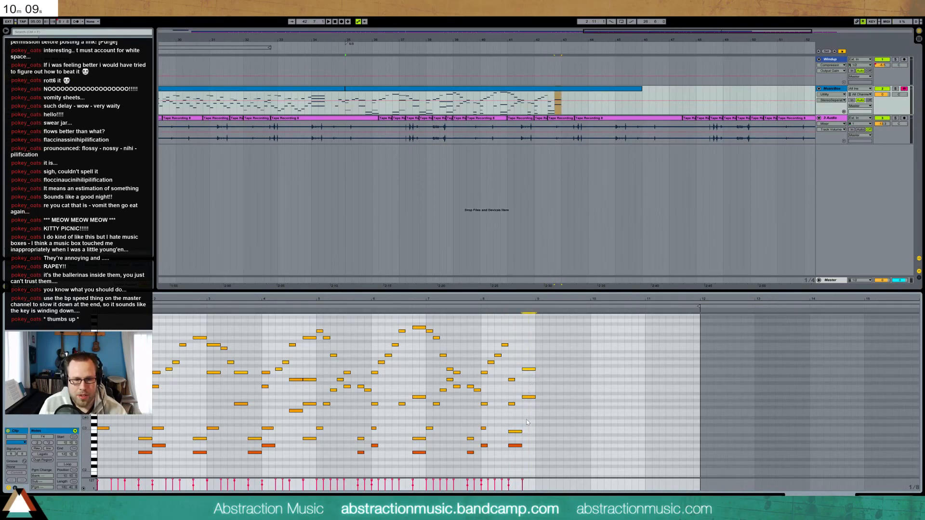
drag(516, 450, 522, 420)
key(ctrl+d)
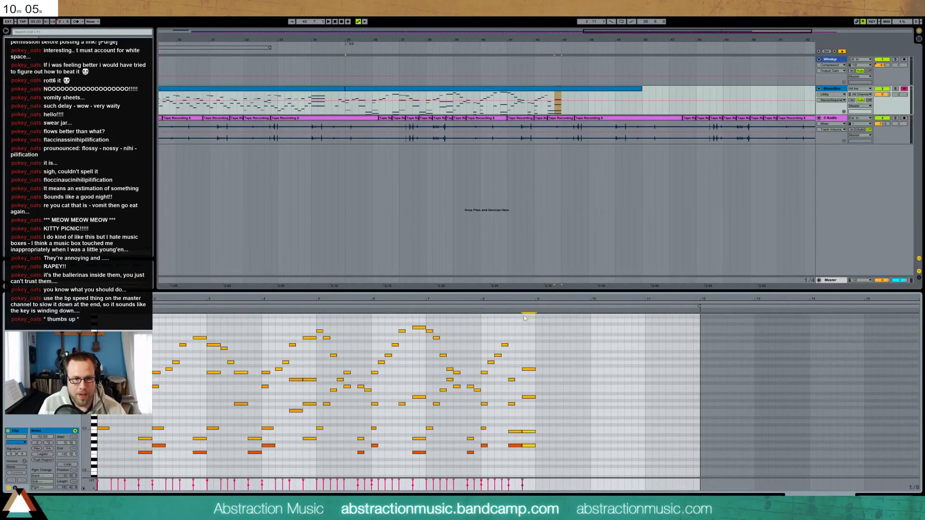
drag(640, 88, 798, 89)
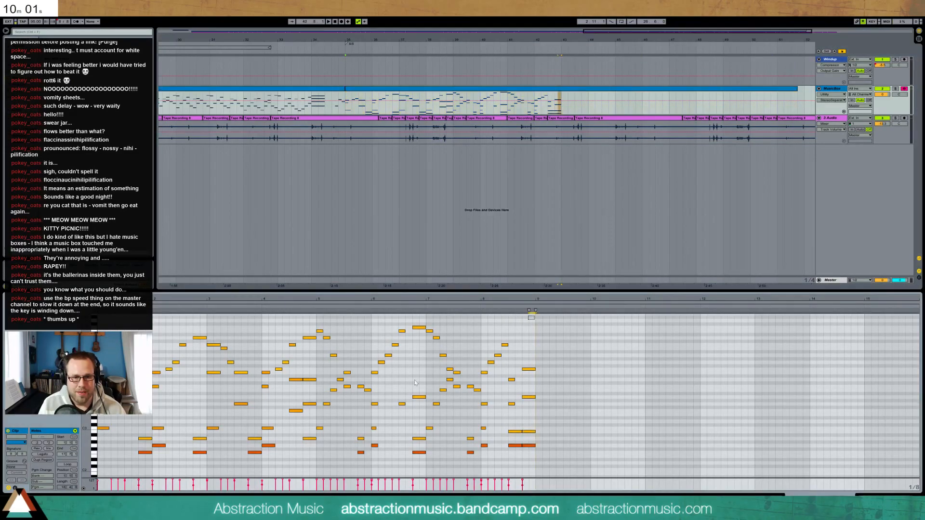
click(36, 461)
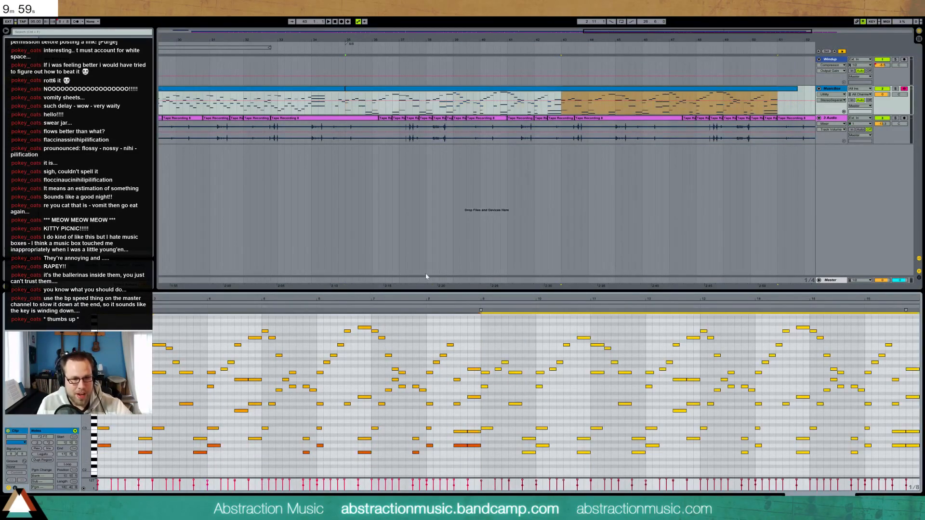
Trim the MusicBox clip end and select the notes in bar 9
click(425, 306)
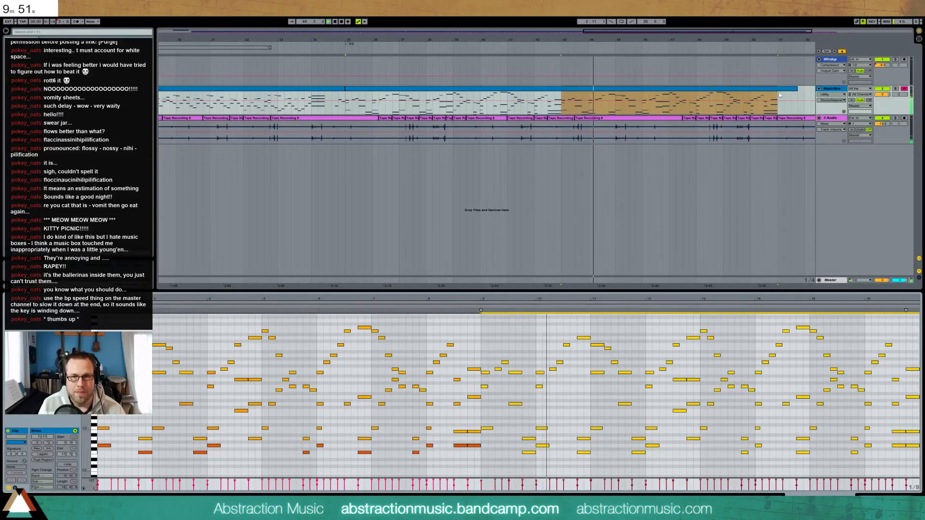
mouse_move(796, 89)
mouse_down()
mouse_move(777, 89)
mouse_move(804, 89)
mouse_up()
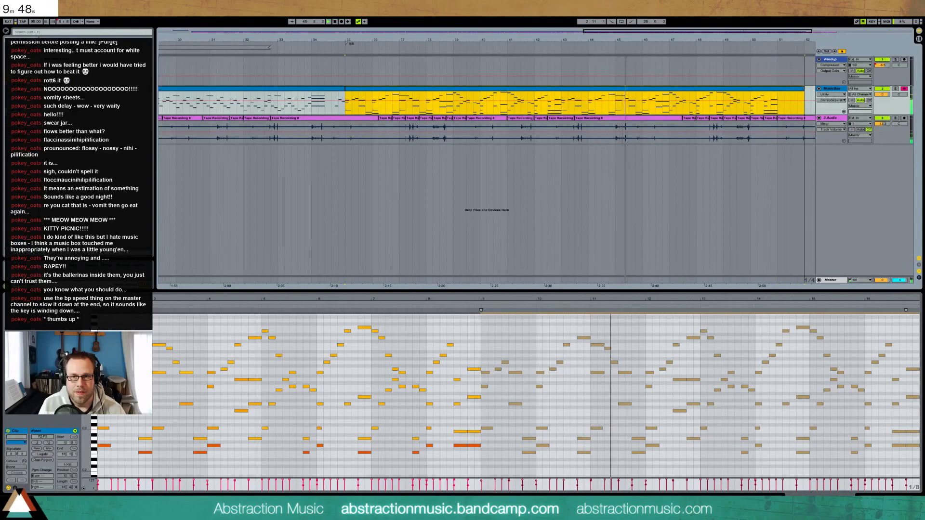
click(487, 342)
drag(486, 343, 533, 466)
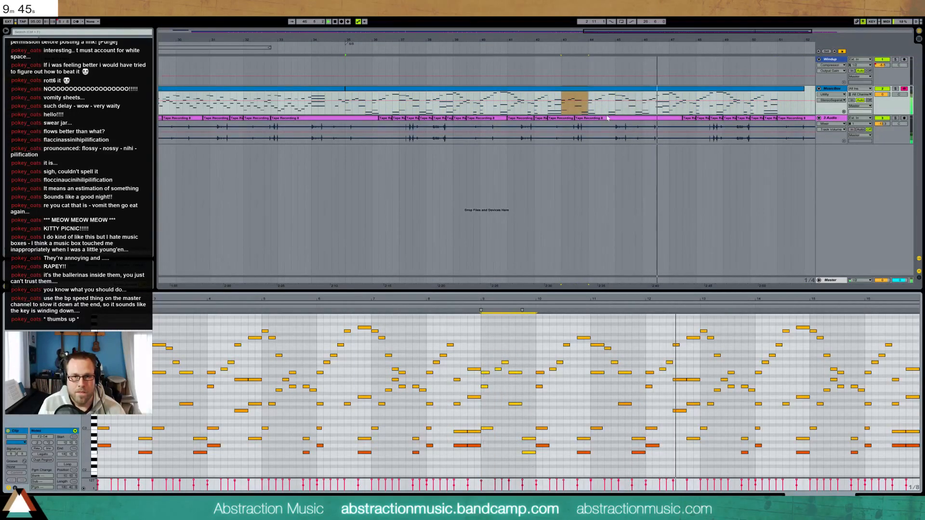
drag(693, 32, 693, 23)
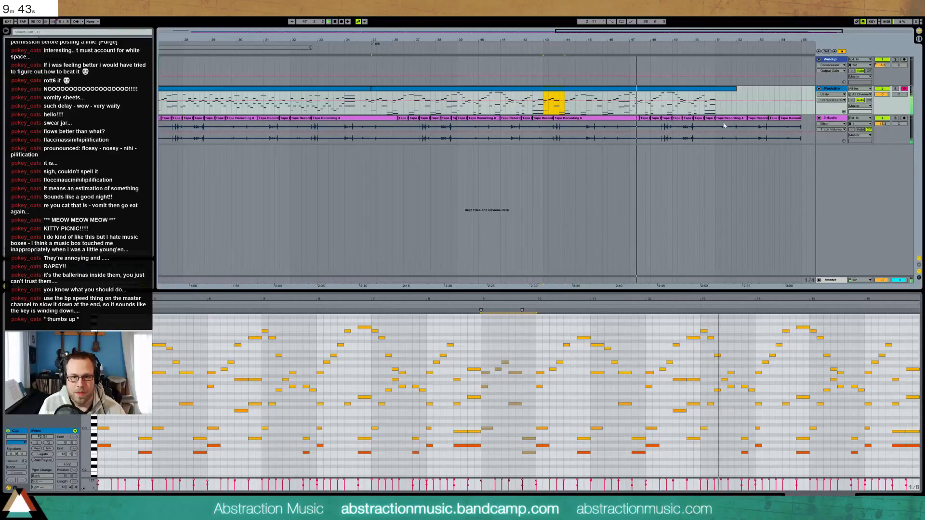
drag(790, 299, 790, 289)
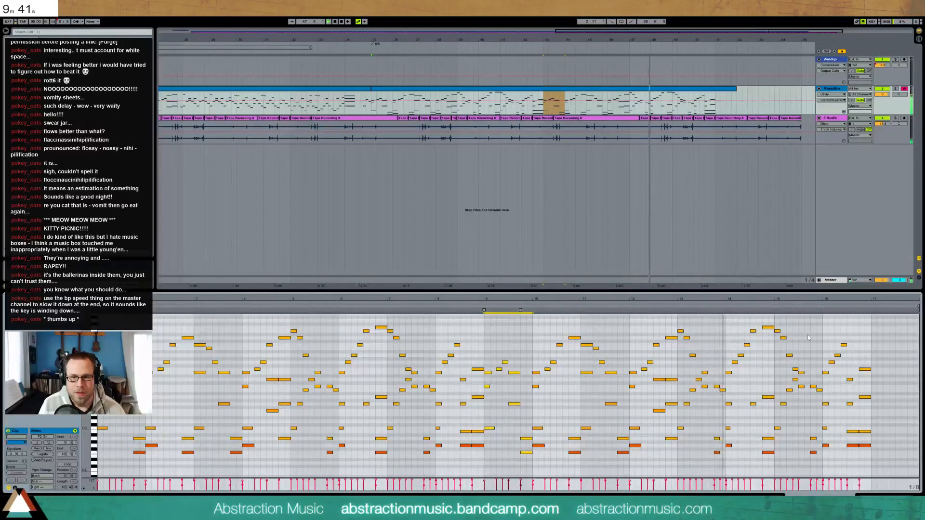
Paste the bar 9 notes at bar 17, add three closing notes, and delete the leftovers
click(872, 339)
key(ctrl+v)
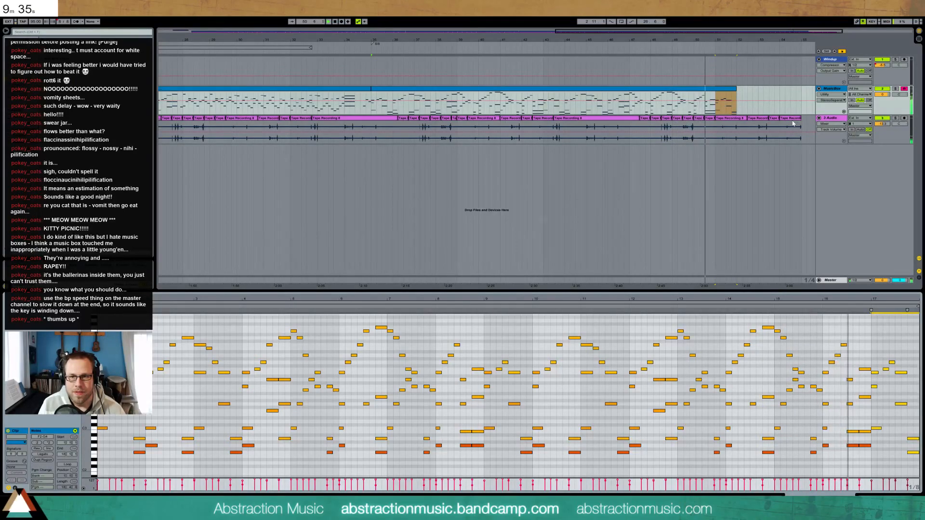
key(space)
double_click(852, 338)
double_click(862, 328)
drag(865, 328, 917, 465)
double_click(874, 331)
key(Delete)
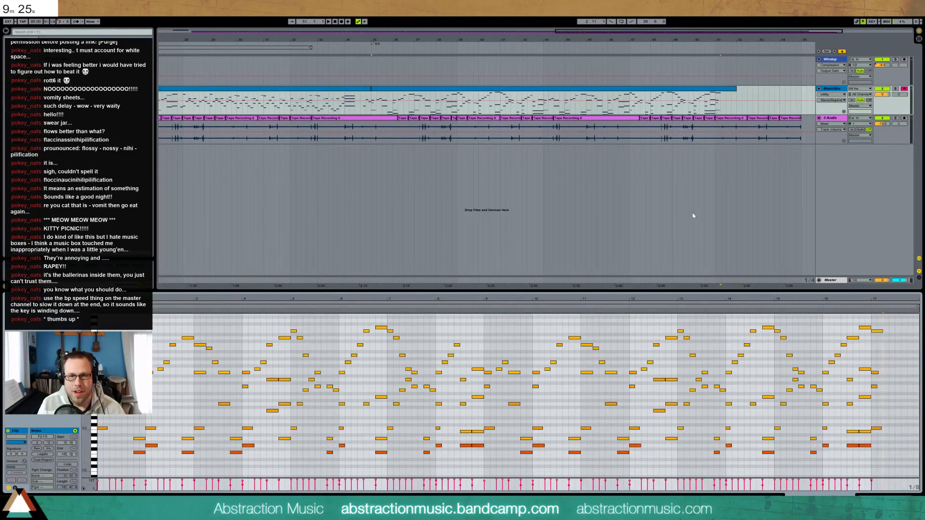
Add a Master Song Tempo breakpoint and ramp the ending tempo down to 68.32 BPM
click(819, 280)
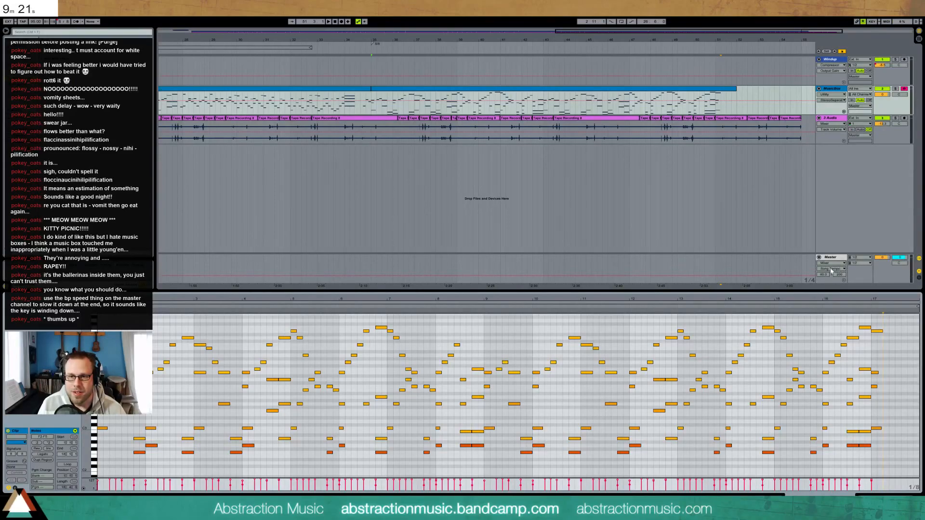
click(824, 276)
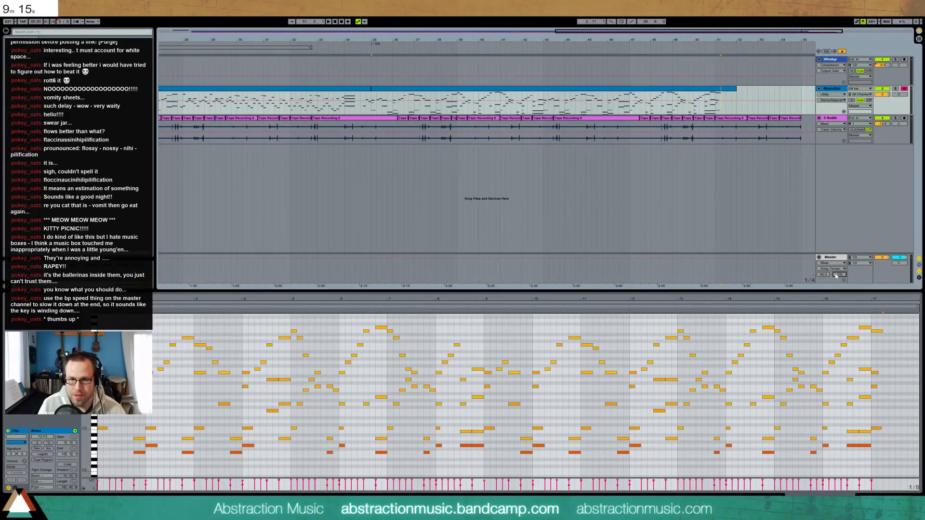
click(824, 276)
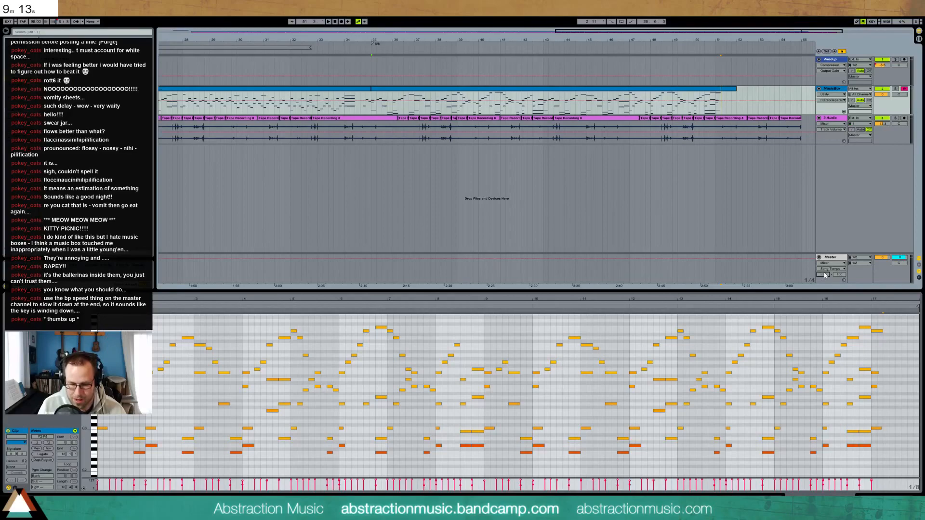
click(458, 259)
drag(737, 261, 672, 275)
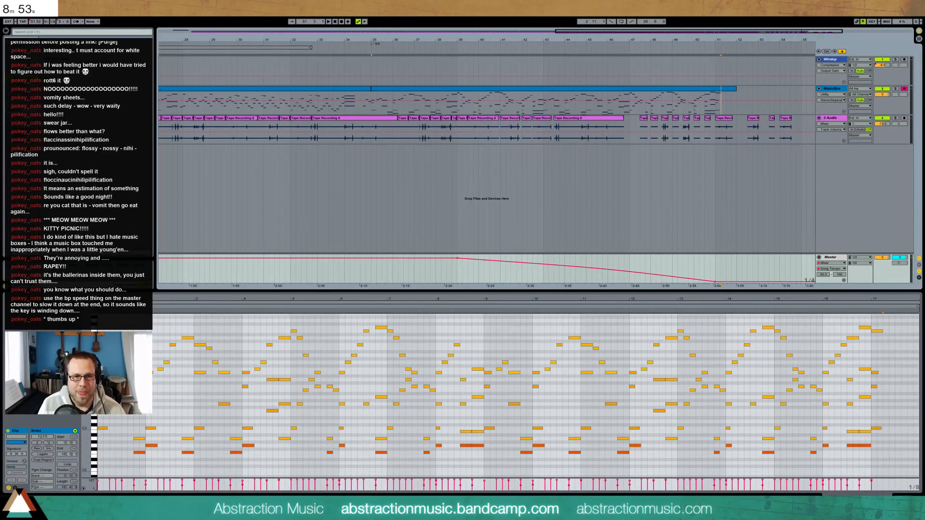
click(498, 118)
Lengthen and realign the tape slices around bars 43–47, then duplicate them further along
drag(520, 118, 536, 118)
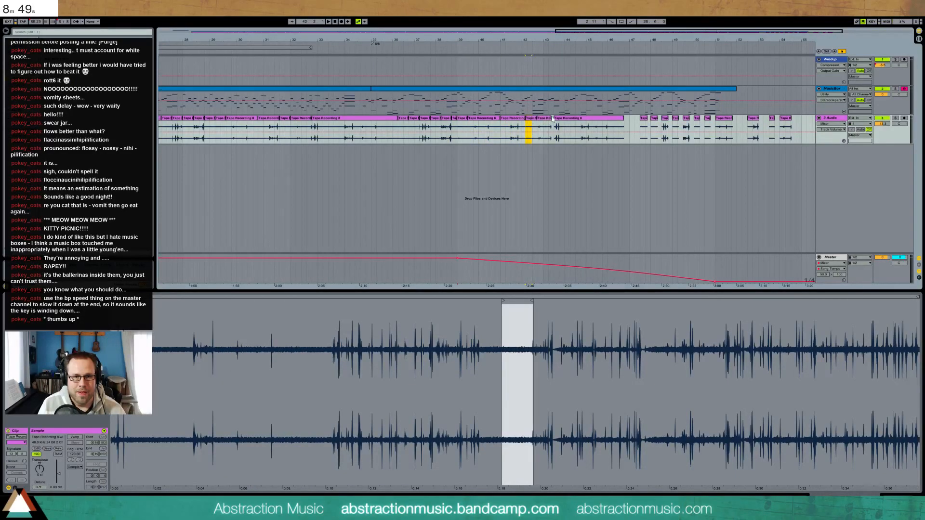
click(555, 118)
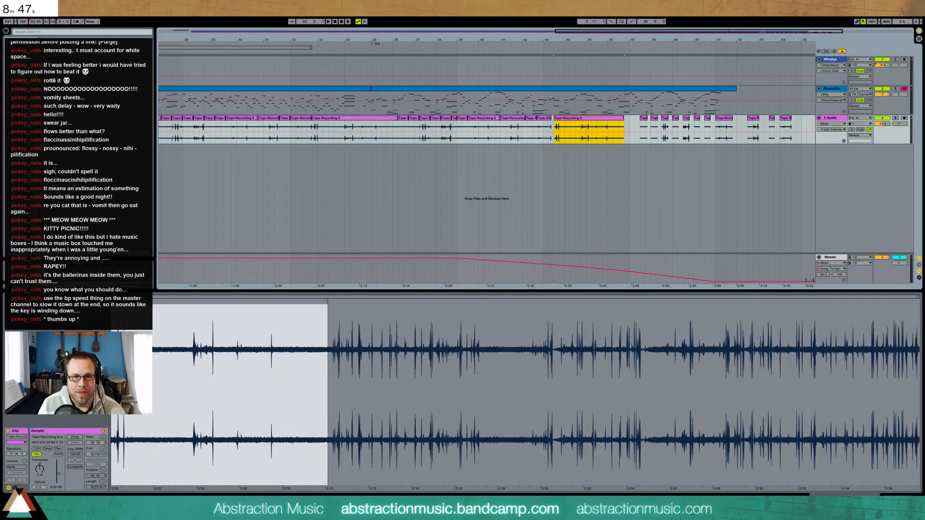
click(542, 119)
drag(552, 118, 559, 118)
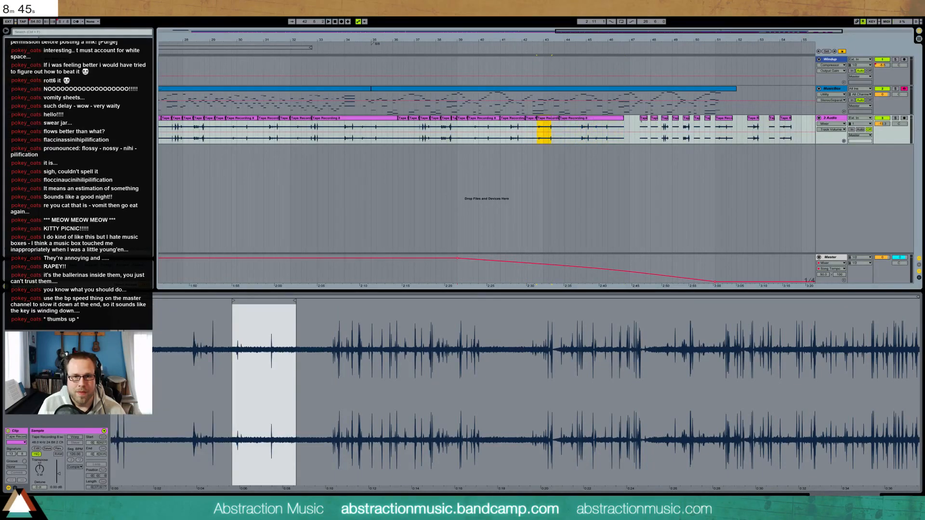
click(642, 118)
drag(640, 119, 619, 118)
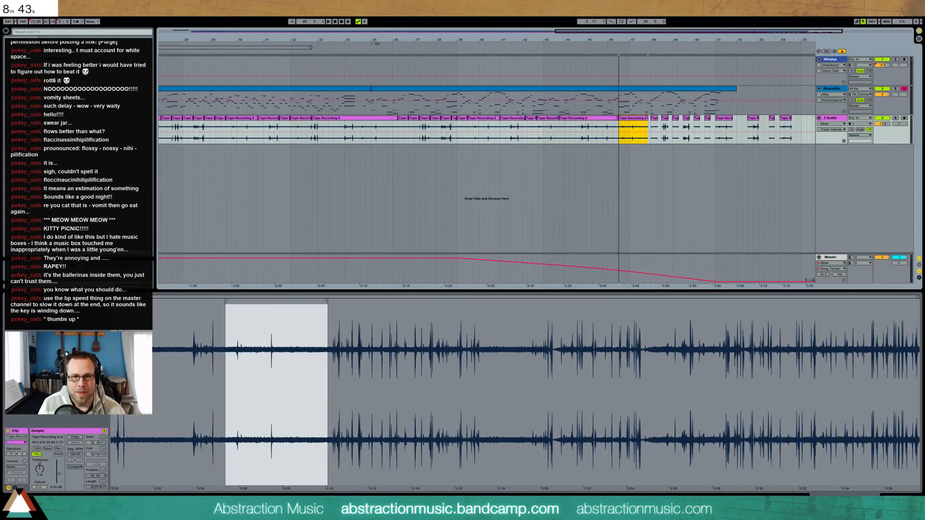
shift+click(608, 119)
key(ctrl+d)
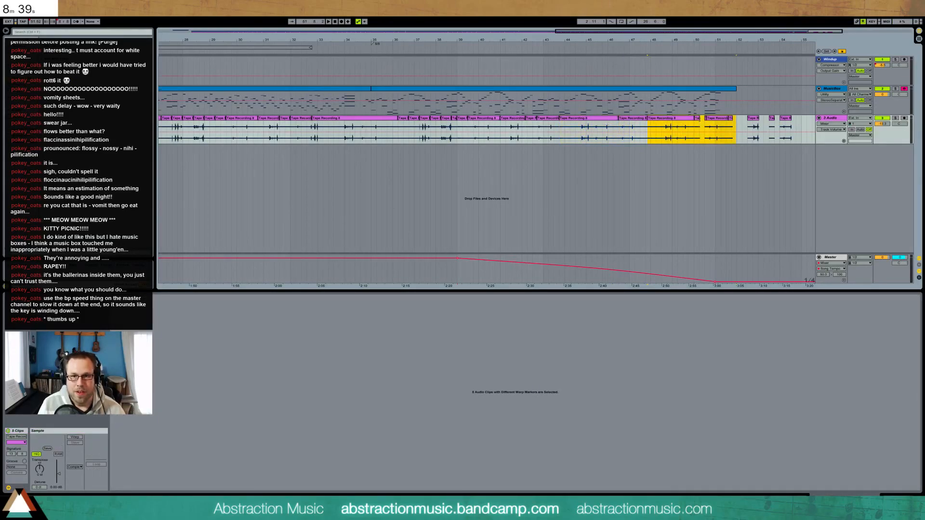
Select the final tape slices and butt the tiny last slice against its neighbour
click(603, 120)
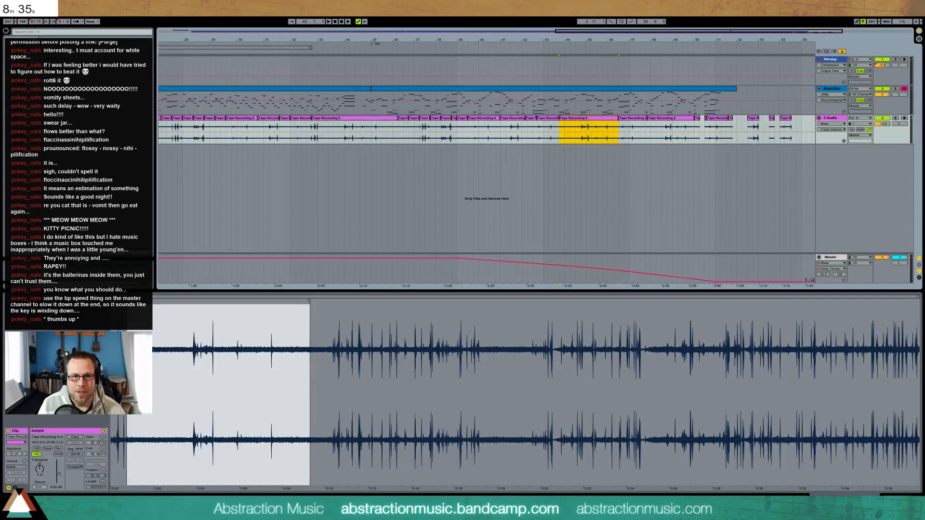
click(462, 119)
shift+click(490, 119)
click(689, 128)
shift+click(707, 128)
click(734, 119)
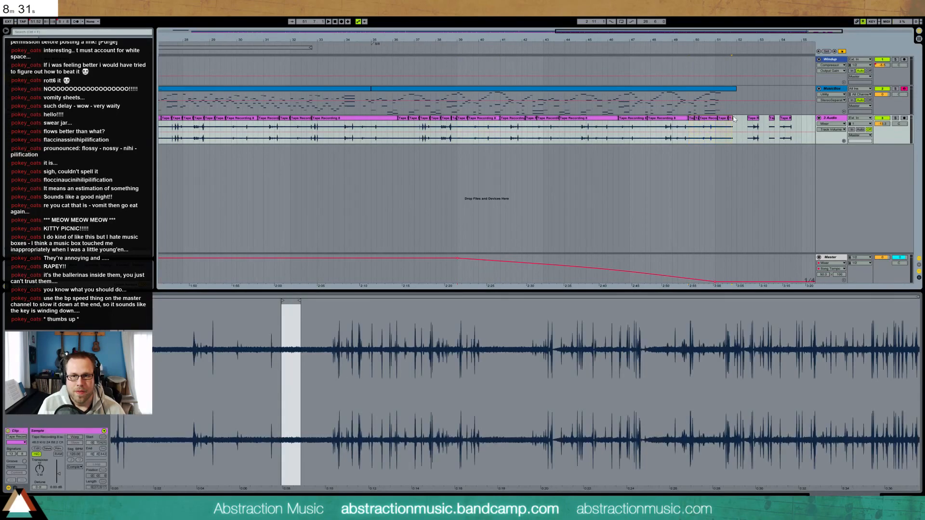
drag(734, 119, 732, 126)
Delete the leftover tape clips past bar 51 and show the 3 Audio track's devices
click(801, 118)
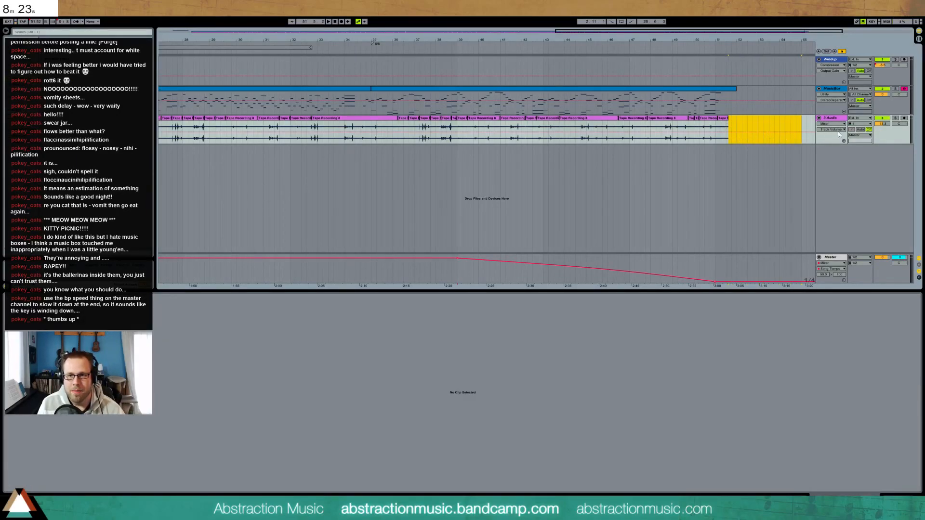
key(Delete)
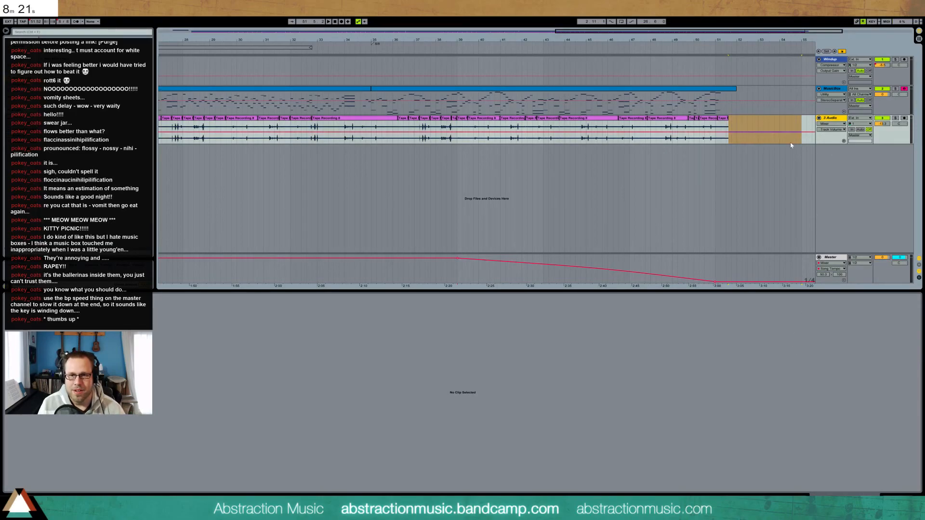
click(882, 124)
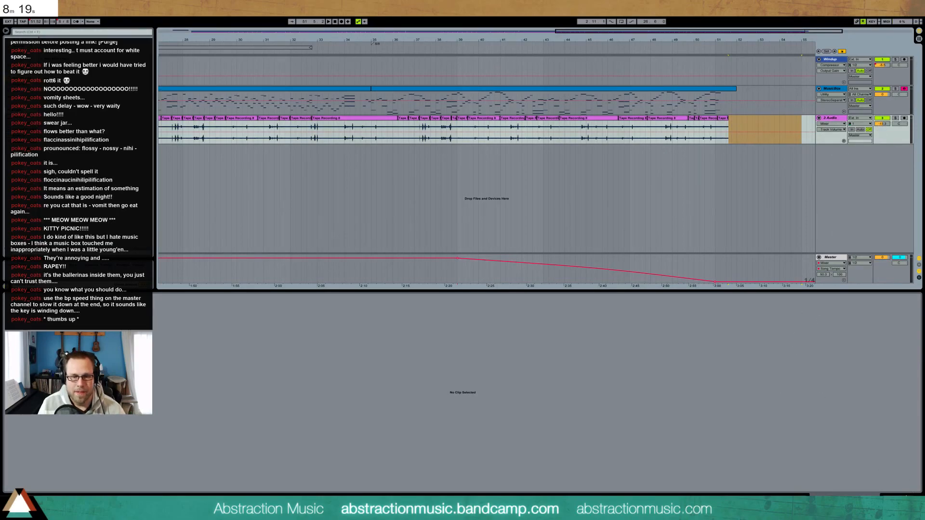
click(913, 494)
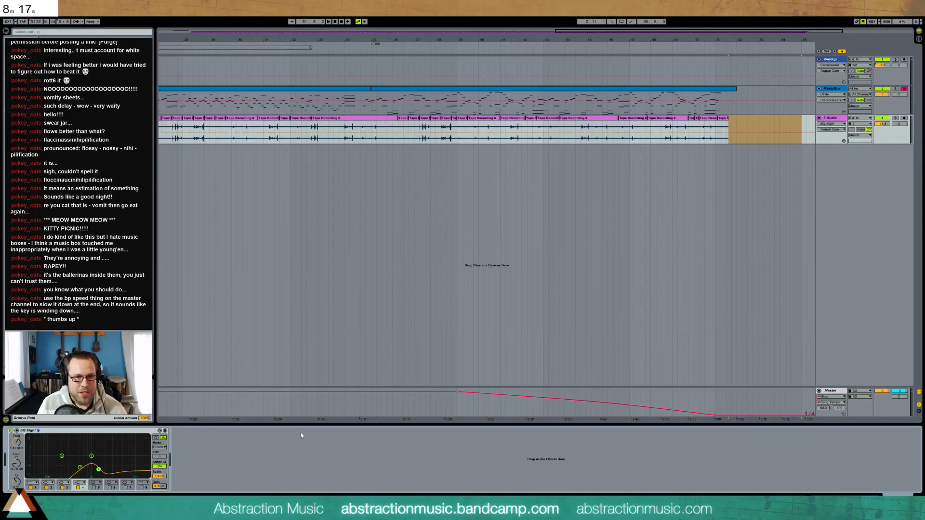
Draw a volume ramp on 3 Audio from bar 40 down to silence near bar 50
click(726, 127)
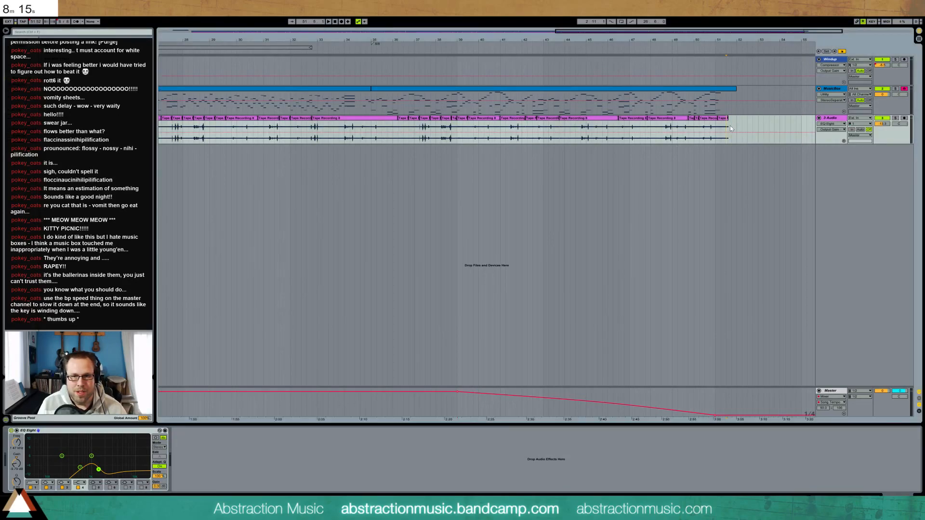
drag(727, 128, 624, 130)
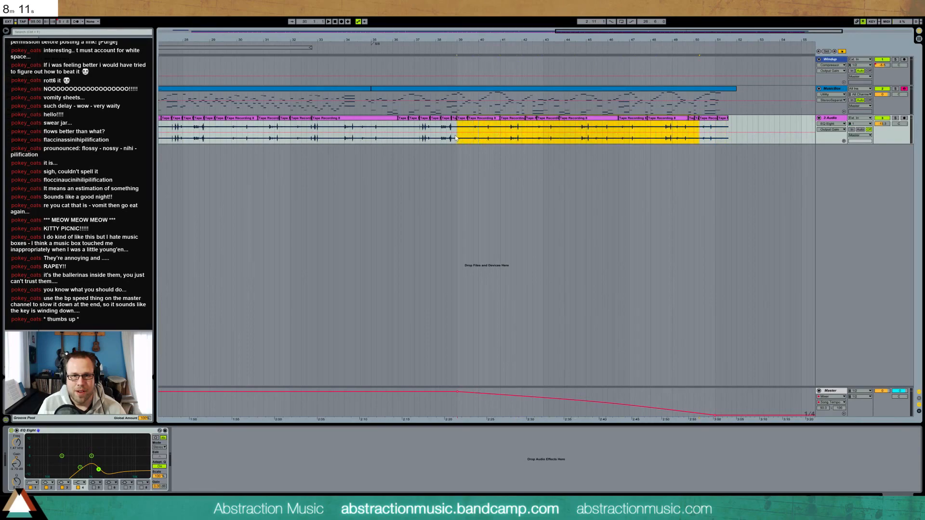
drag(477, 137, 483, 144)
click(480, 143)
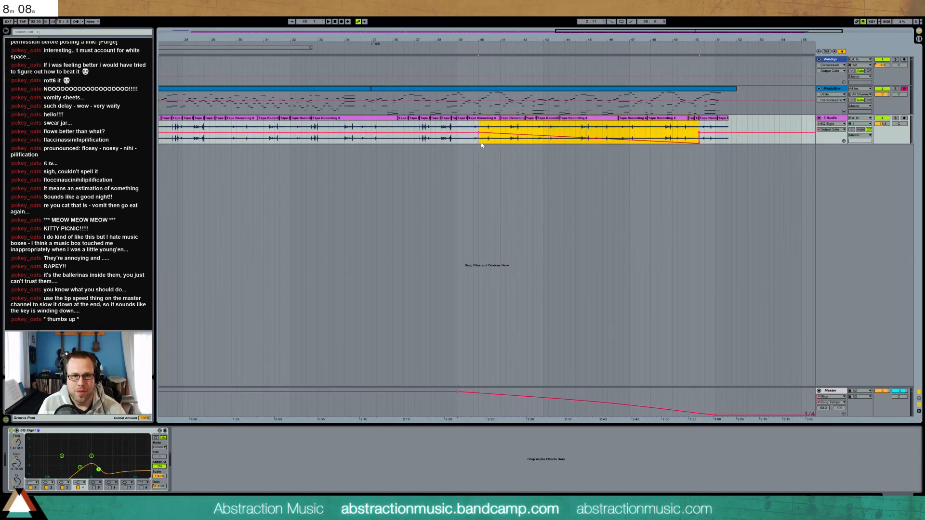
click(700, 135)
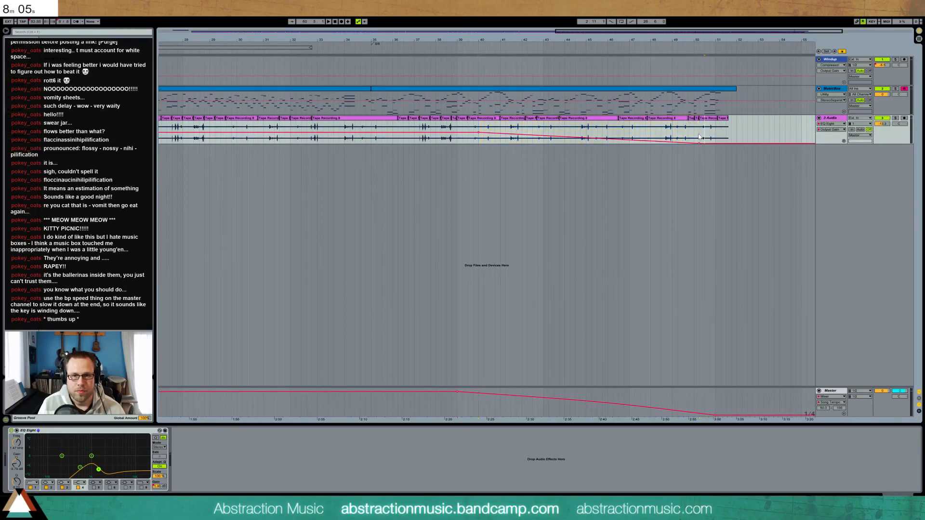
Audition the fade, then zoom out to the whole song and play it from the start
key(space)
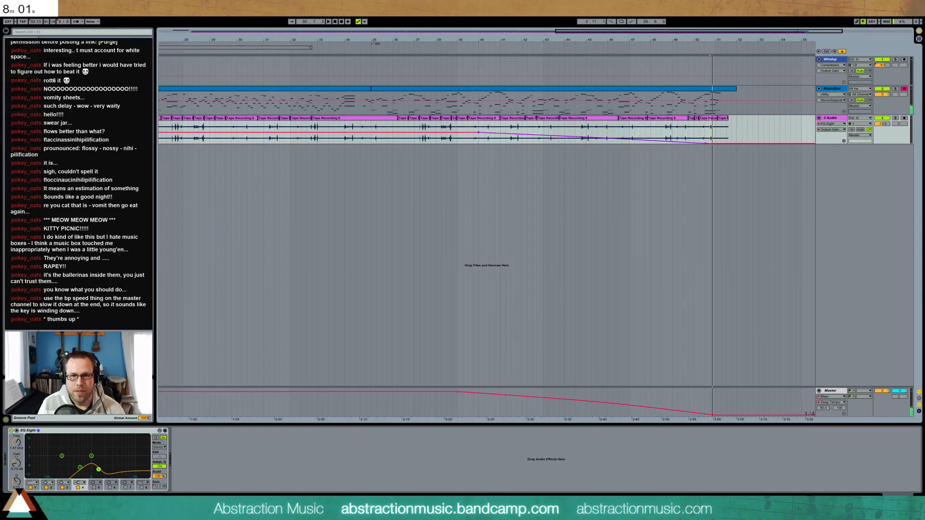
key(space)
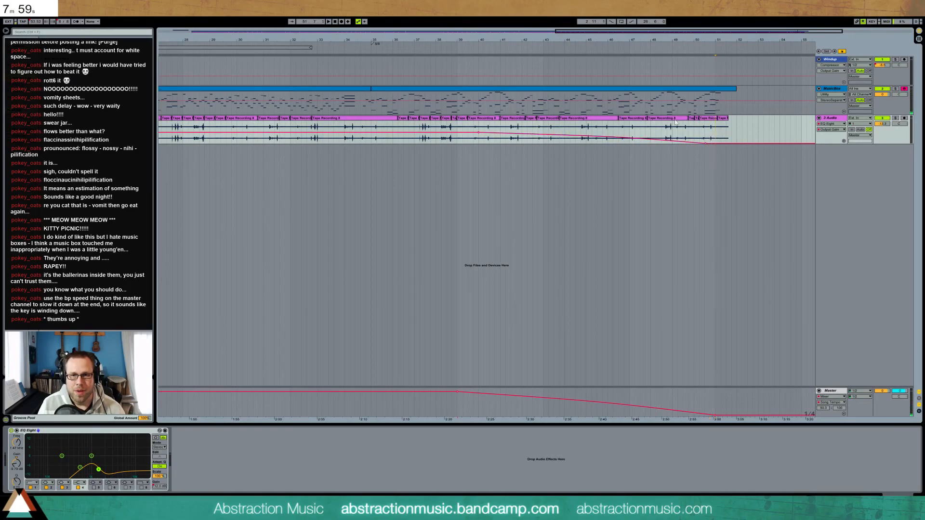
double_click(594, 31)
key(space)
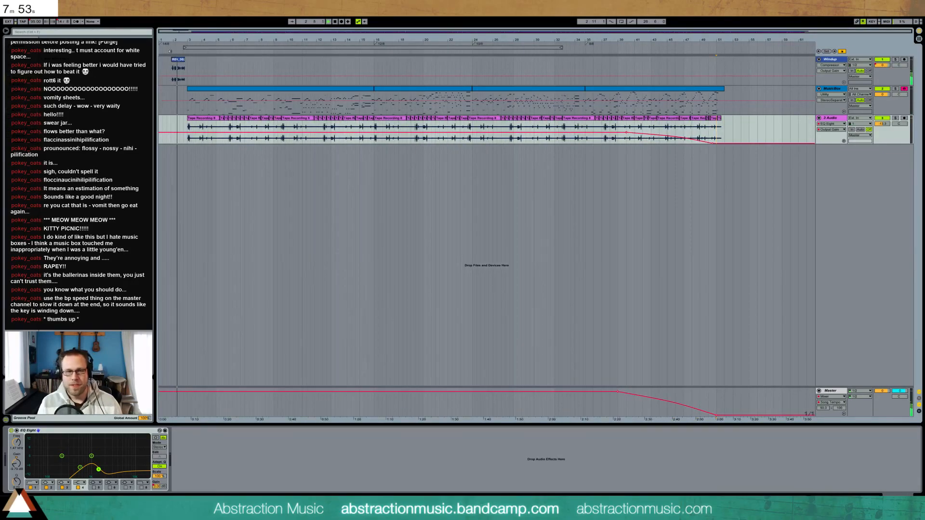
click(829, 396)
Set master Glue Compressor to -17.1 dB threshold, 8.73 dB makeup, tape track -16.2, and bypass BB-Simple Mastering
click(828, 390)
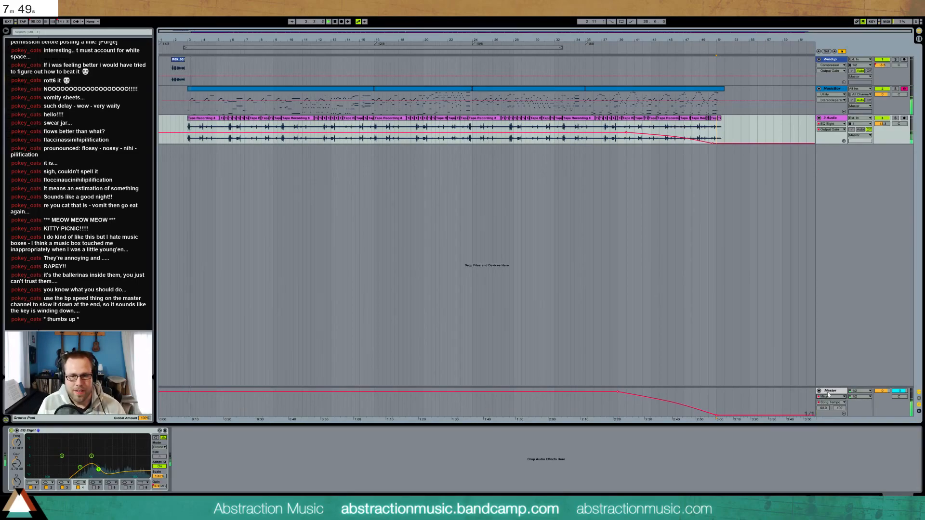
click(828, 391)
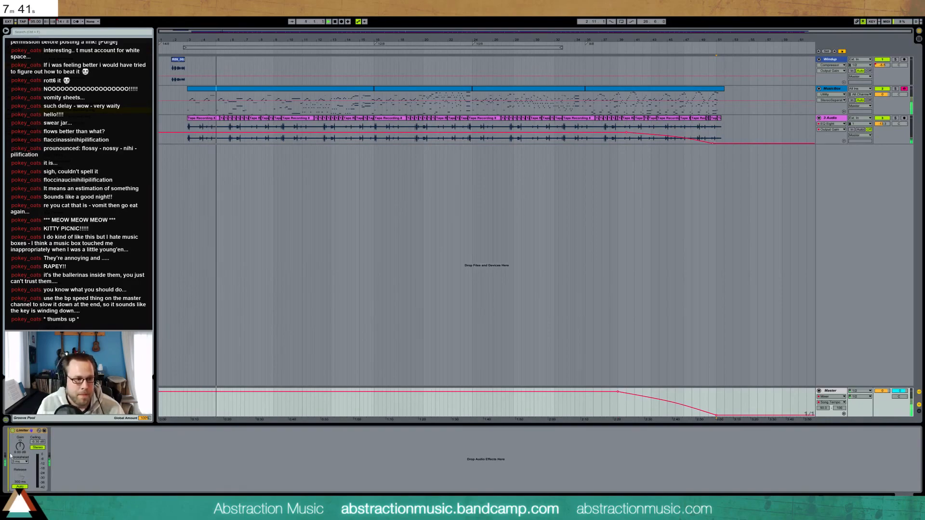
scroll(84, 453, up, 5)
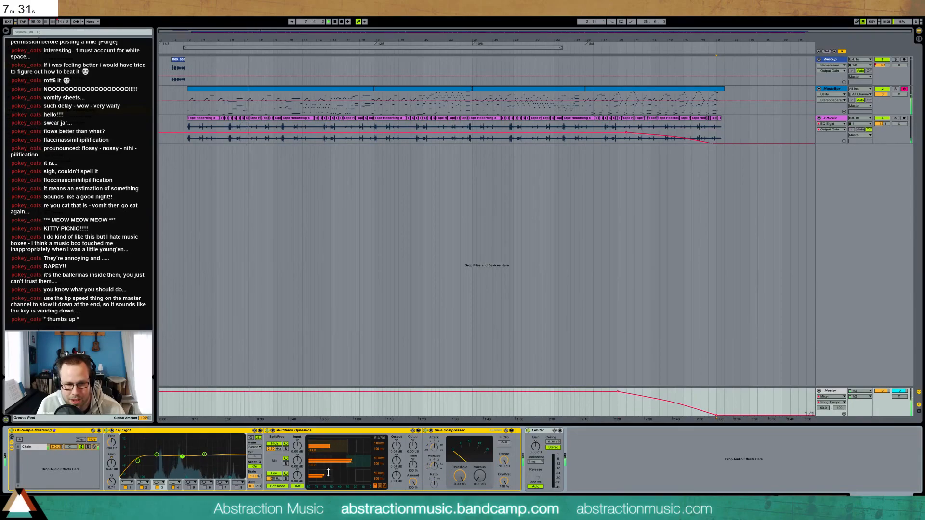
drag(459, 476, 479, 460)
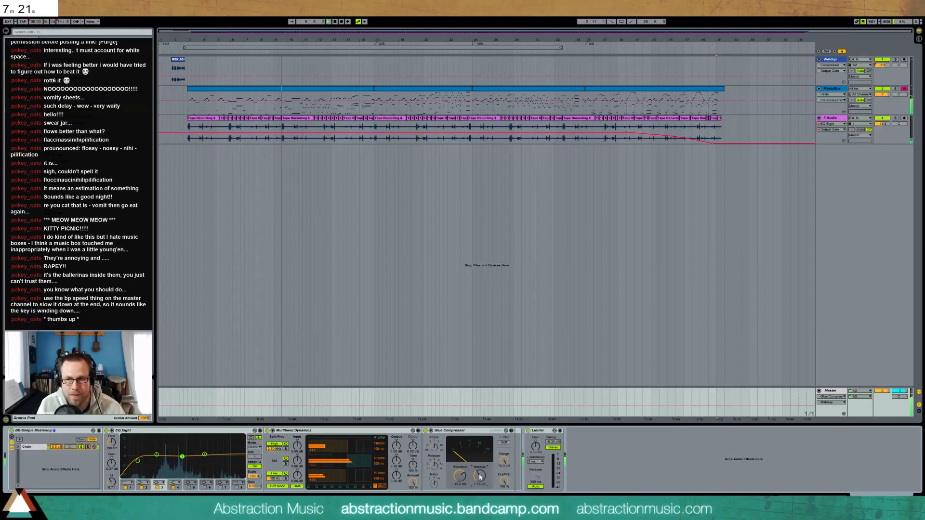
drag(480, 477, 480, 476)
drag(882, 124, 882, 130)
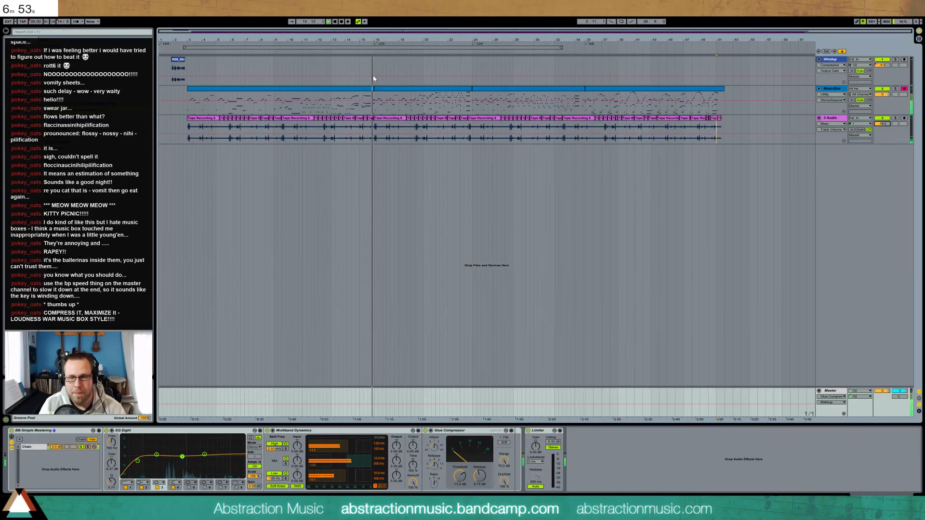
click(12, 431)
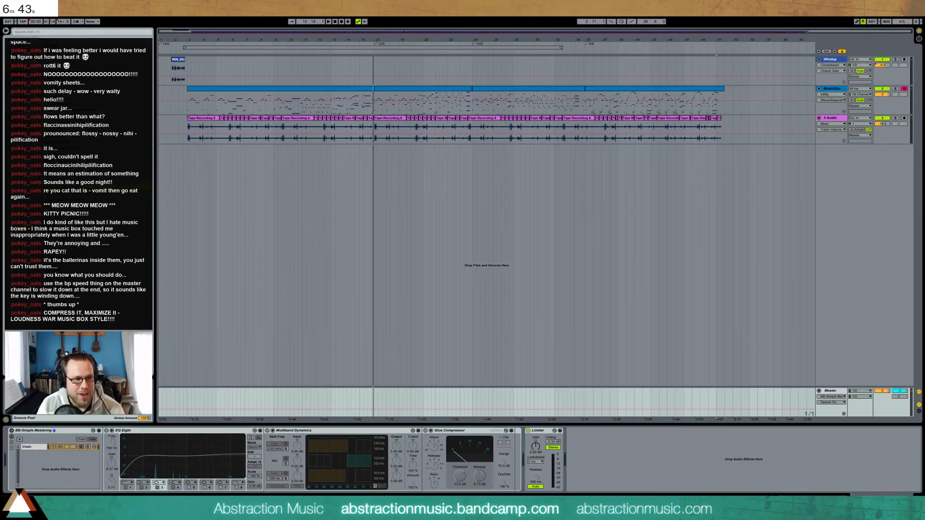
Insert OTT between the master's Glue Compressor and Limiter, and play to audition it
click(525, 444)
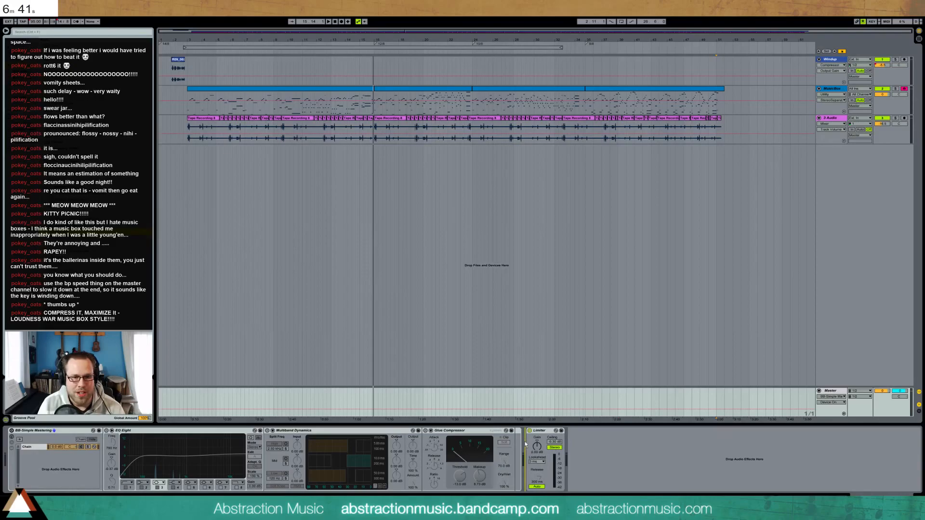
drag(525, 444, 525, 445)
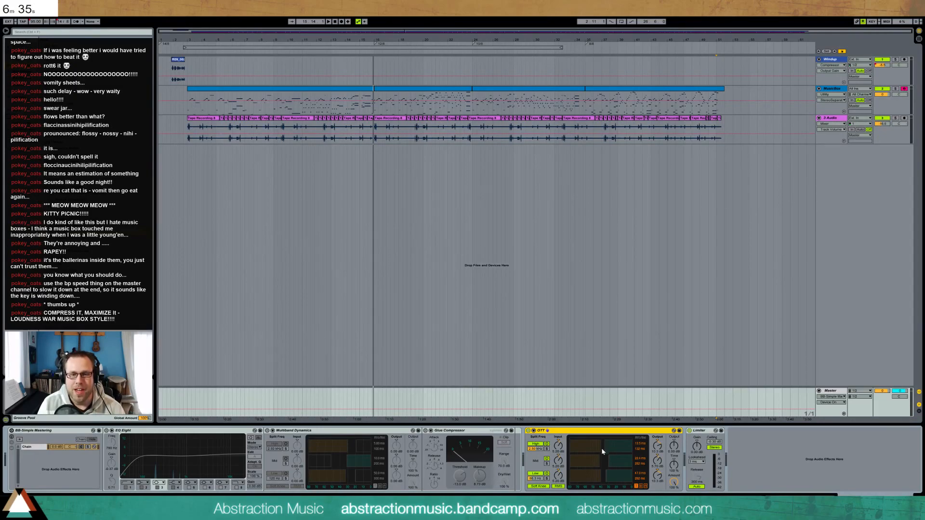
click(188, 97)
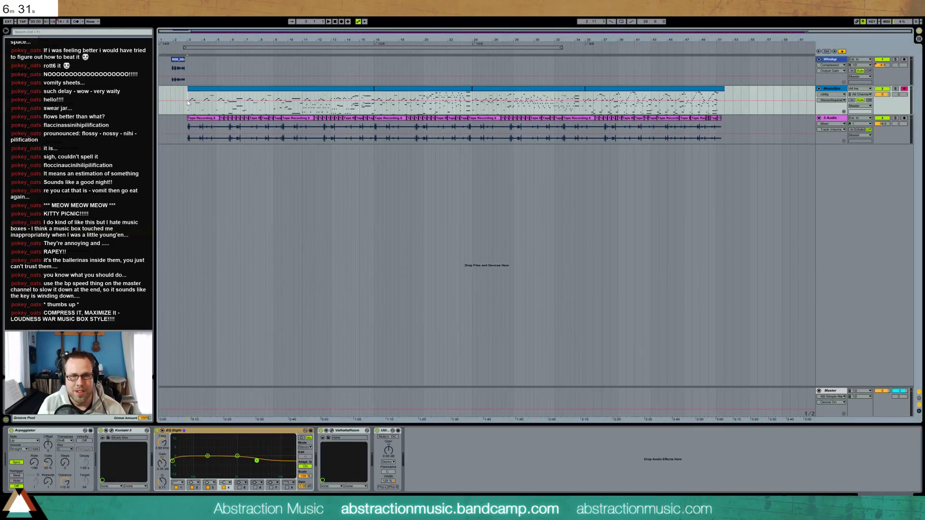
key(space)
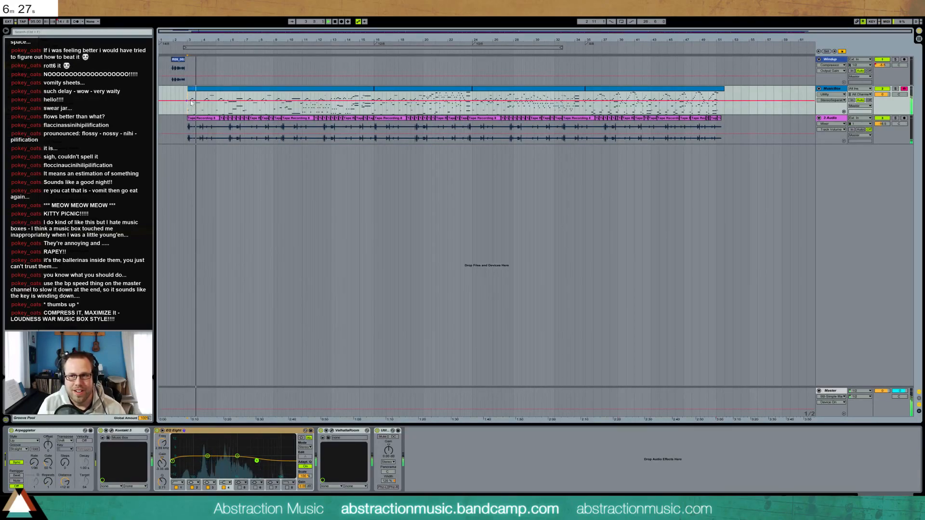
Delete the OTT compressor again and switch the BB-Simple Mastering rack back on
click(837, 393)
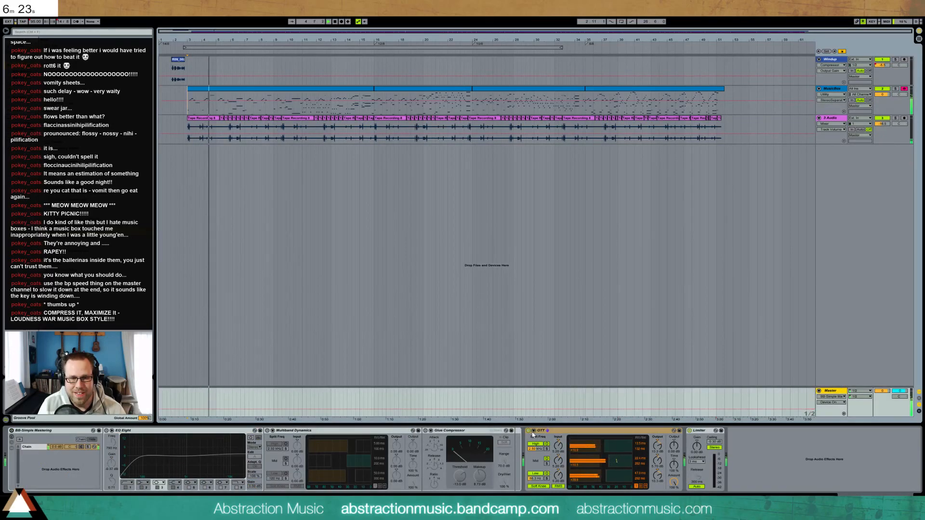
key(space)
click(571, 433)
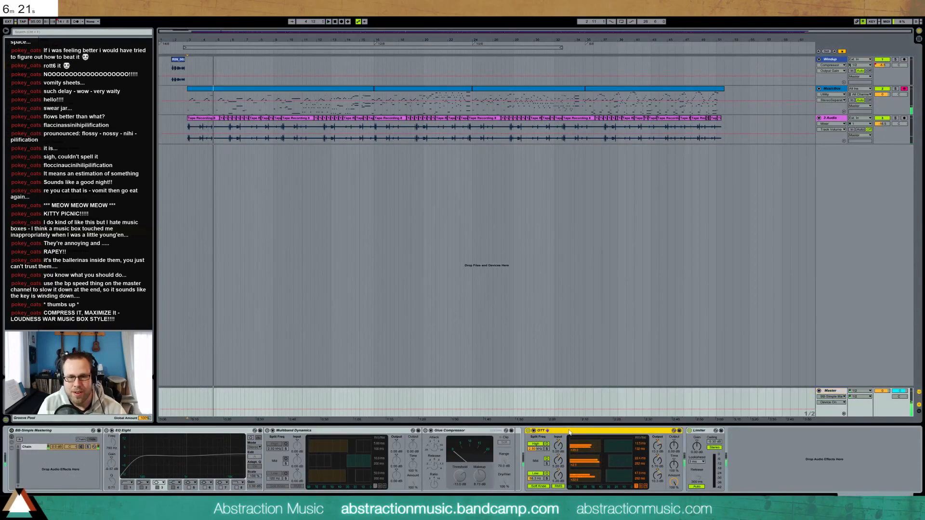
key(Delete)
click(11, 431)
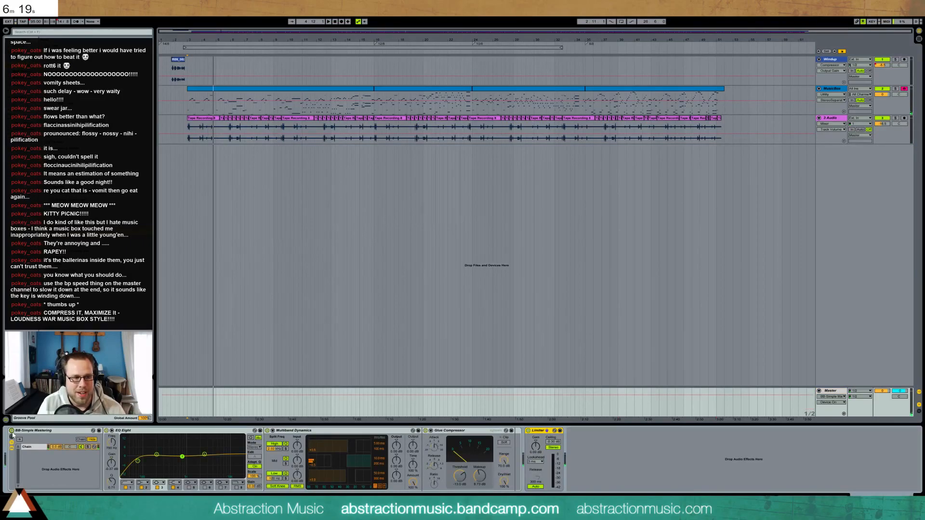
click(185, 51)
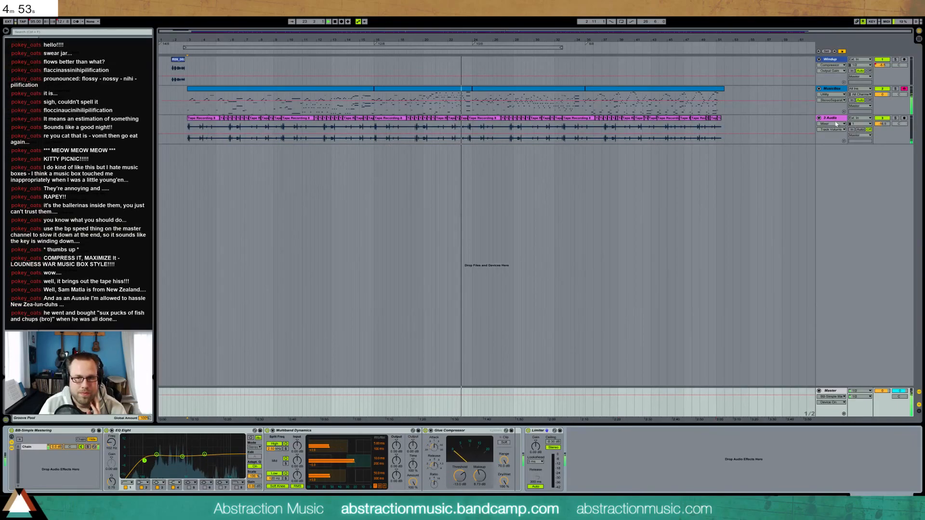
click(835, 120)
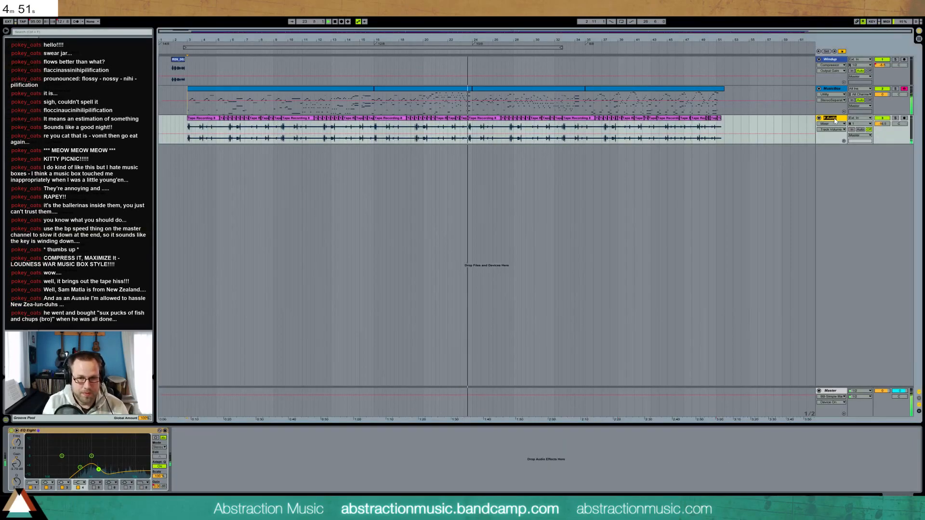
text(Mechanism)
key(Return)
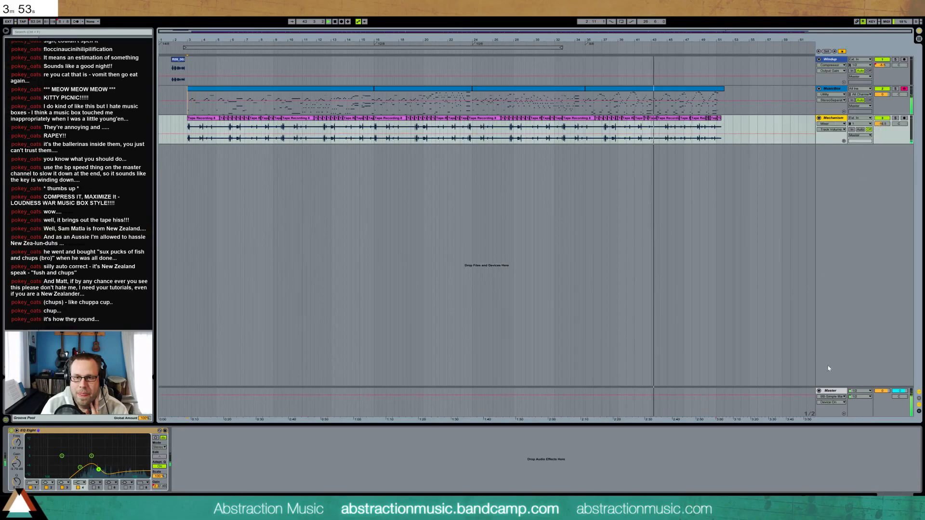
On MusicBox's EQ Eight, set band 2 to 113 Hz, lower band 3, add band 5 near 3.6 kHz, and open ValhallaRoom
click(37, 22)
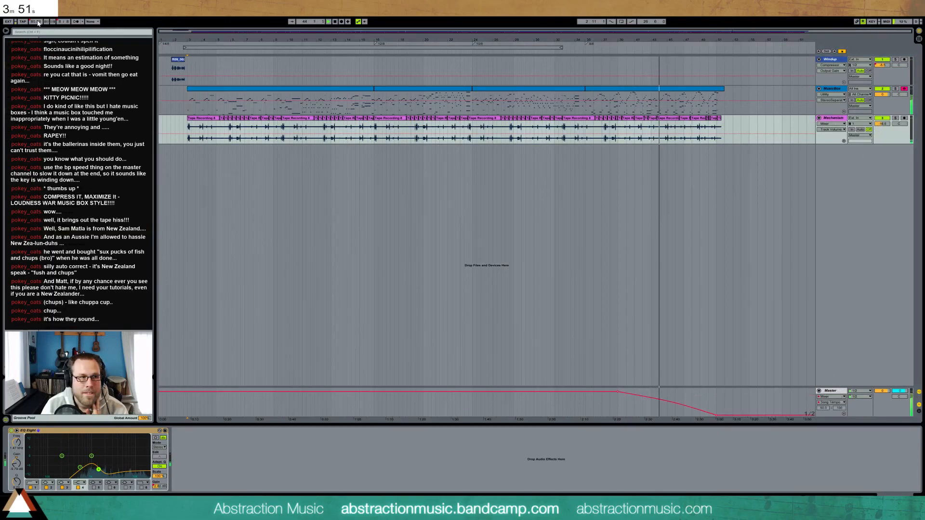
click(679, 408)
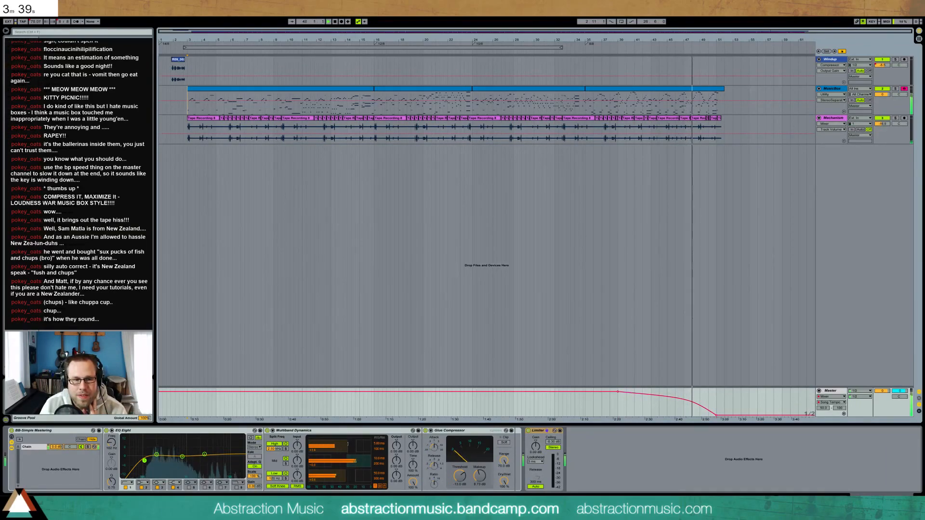
click(832, 89)
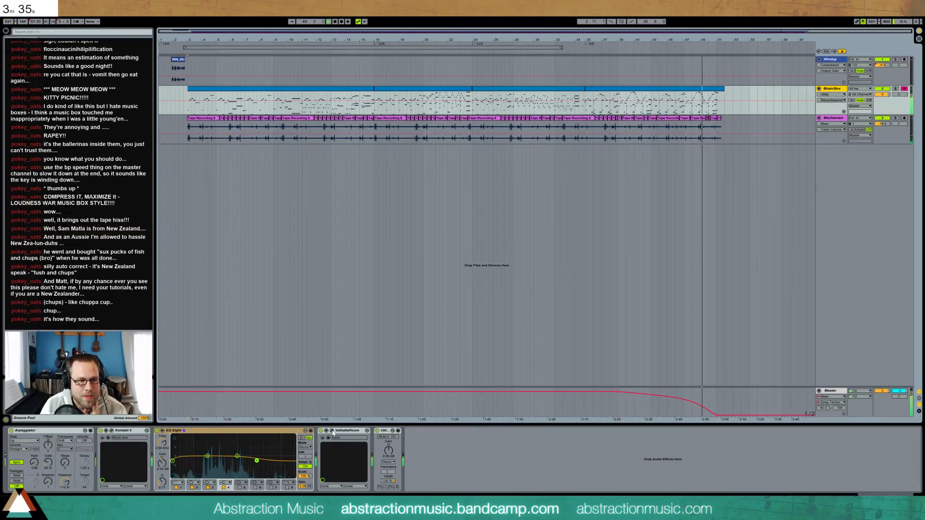
drag(256, 461, 256, 462)
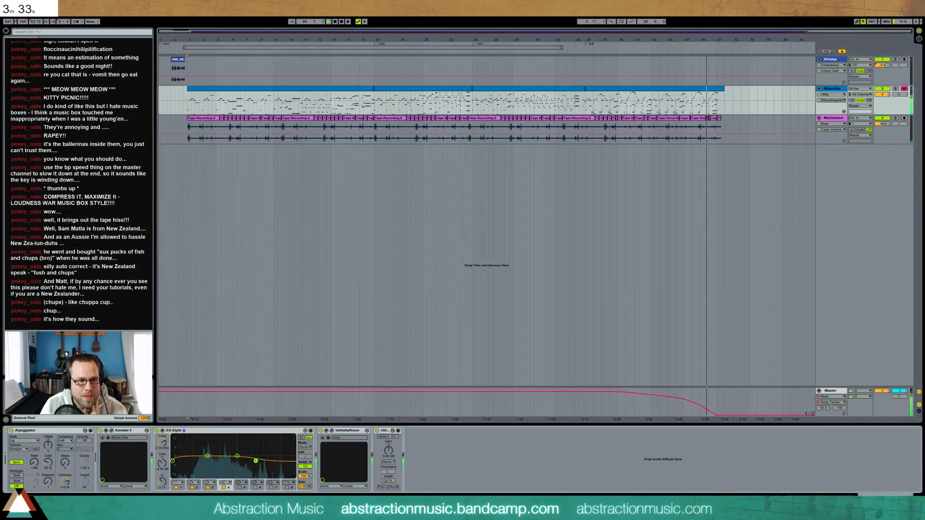
click(240, 488)
drag(195, 456, 196, 456)
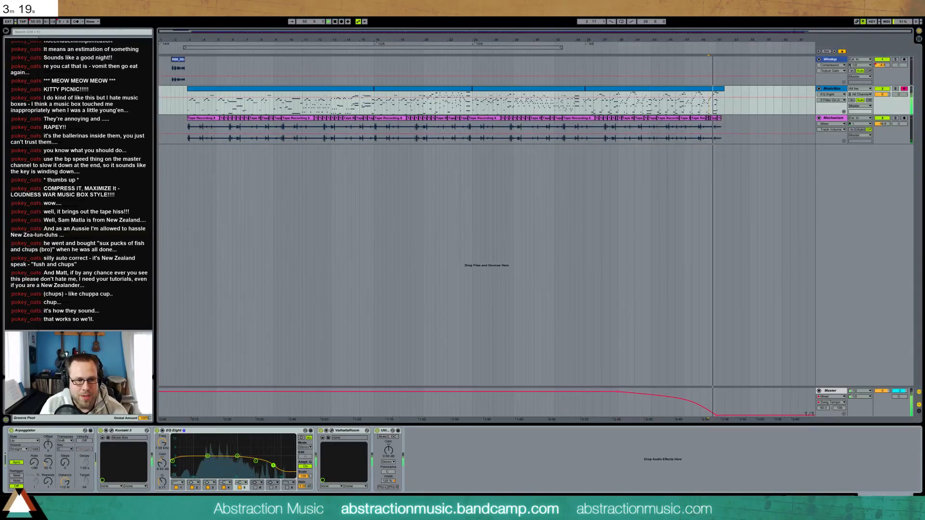
drag(274, 465, 255, 466)
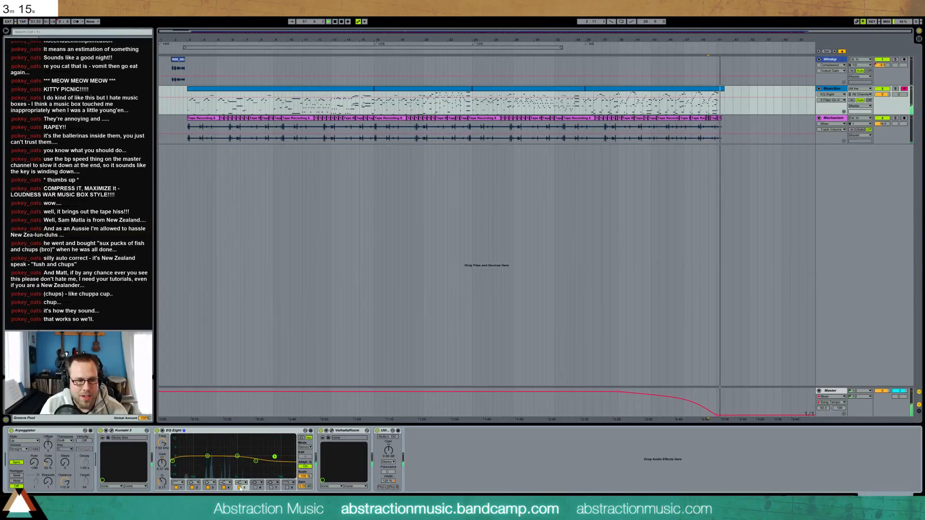
click(332, 432)
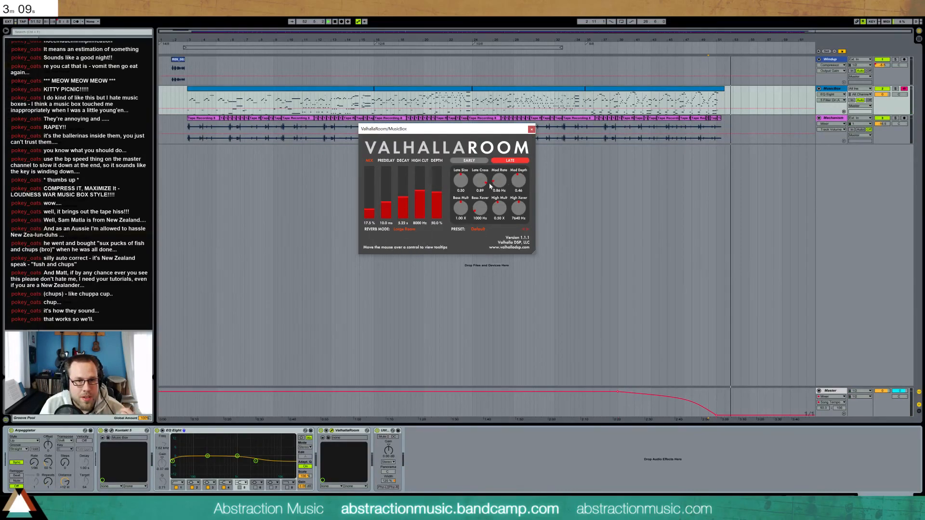
Stop playback and zoom the timeline in on bars 47–54
click(718, 21)
key(space)
drag(741, 38, 396, 111)
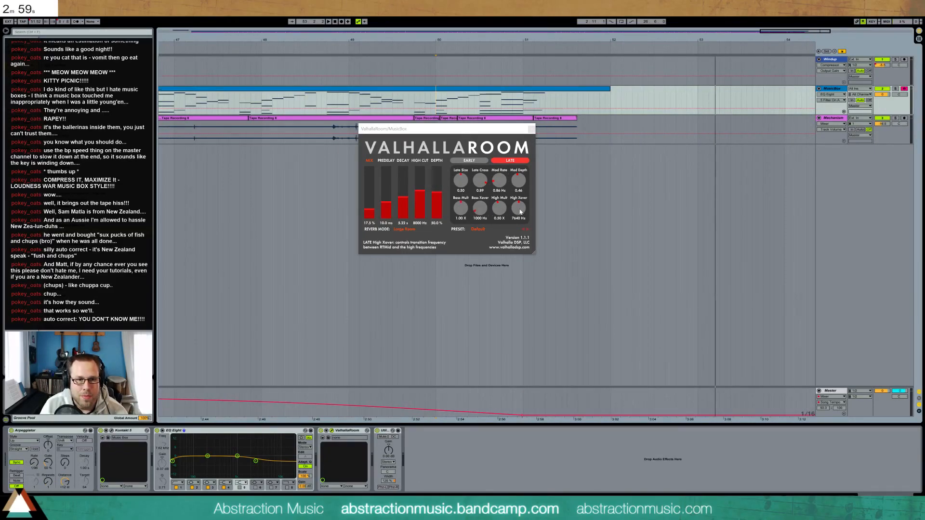
Set ValhallaRoom's High Cut to about 8130 Hz, audition from bar 50, and close the window
click(502, 213)
drag(421, 191, 422, 192)
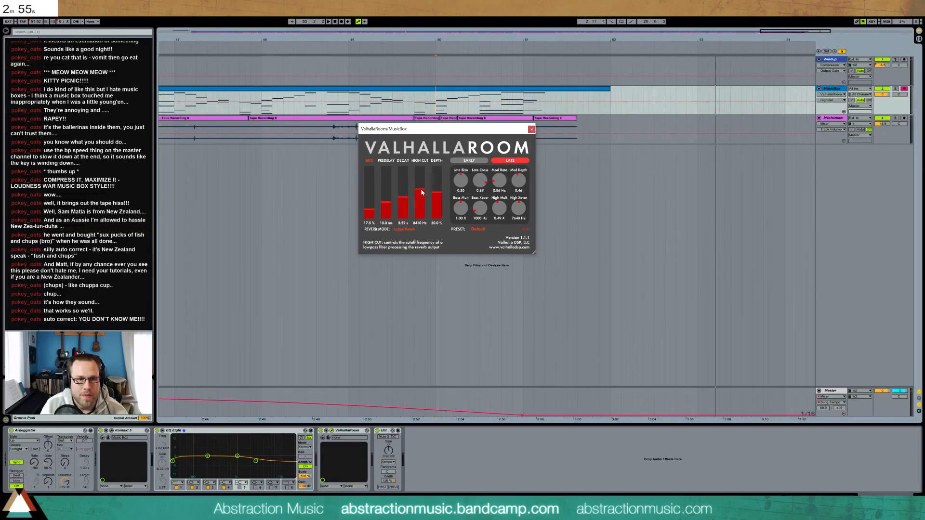
drag(421, 190, 423, 193)
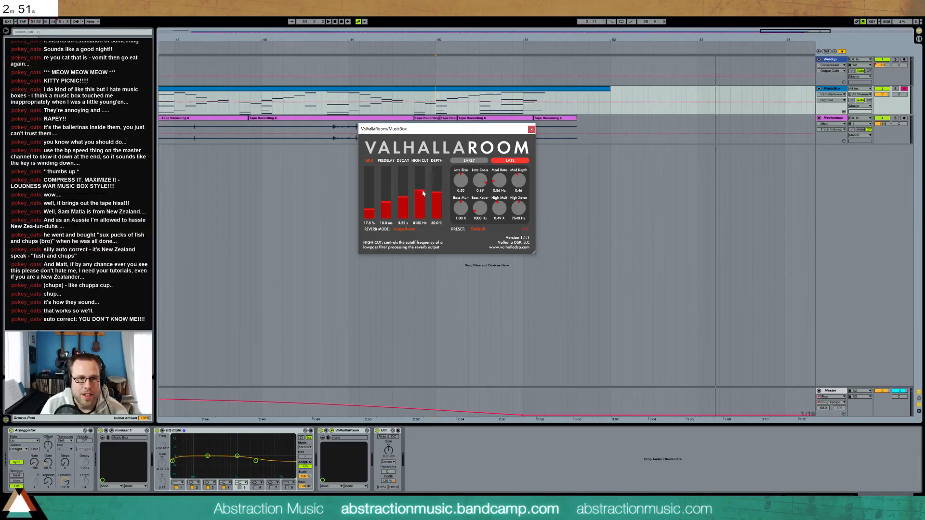
click(435, 97)
key(space)
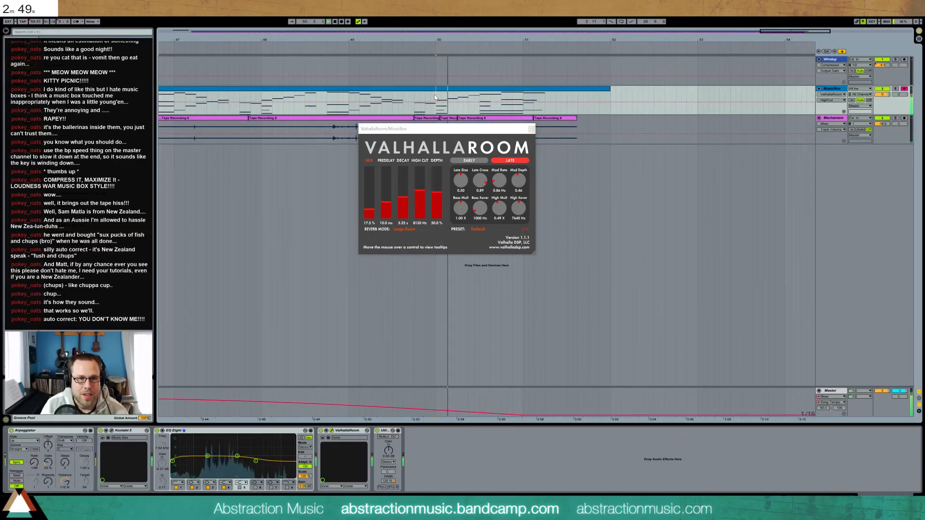
click(530, 129)
Show MusicBox's Arpeggiator Synced Rate automation and enlarge the track around bars 49–51
drag(524, 96, 601, 90)
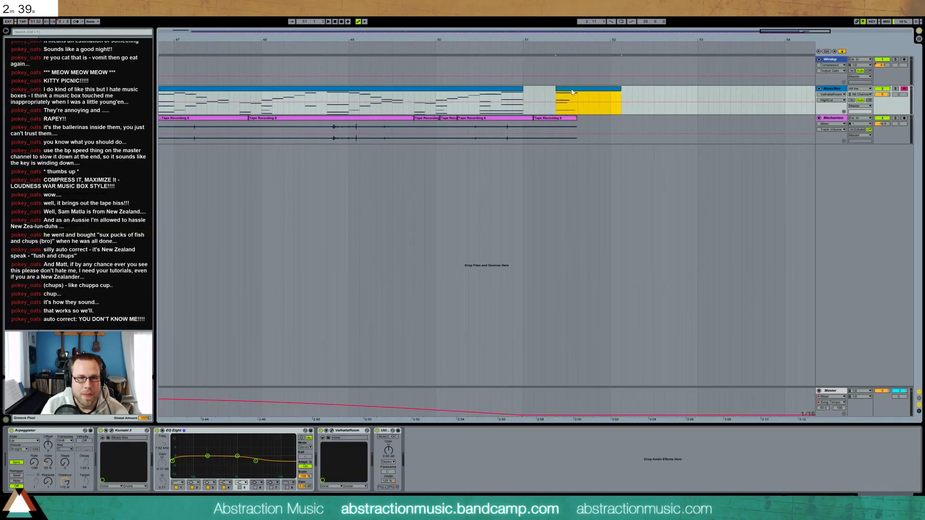
click(37, 465)
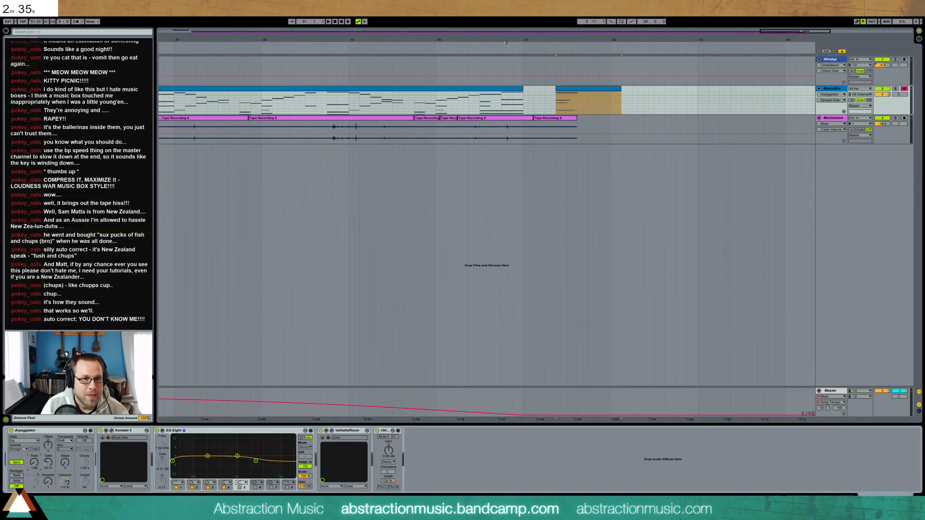
click(351, 103)
drag(351, 102, 524, 102)
drag(871, 114, 867, 149)
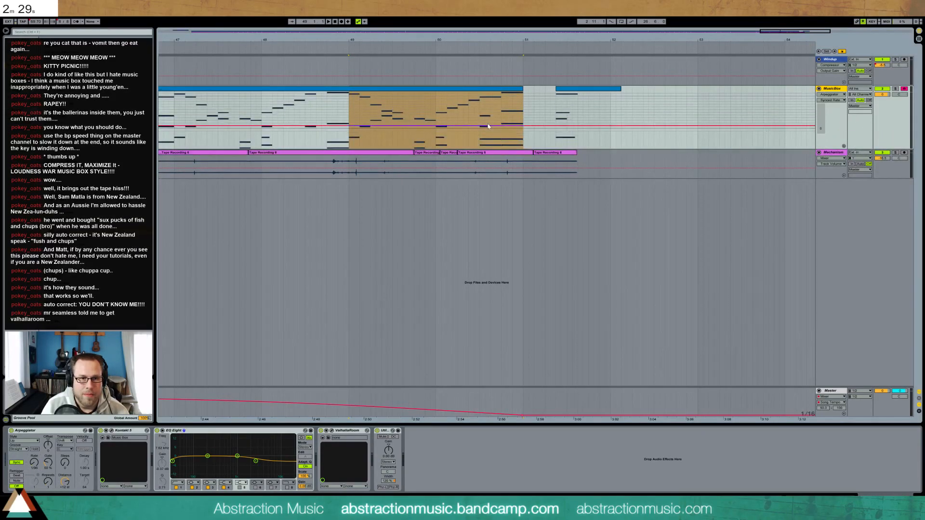
Raise the arpeggiator rate automation over the range from bar 48 to bar 50
click(263, 115)
drag(411, 115, 452, 117)
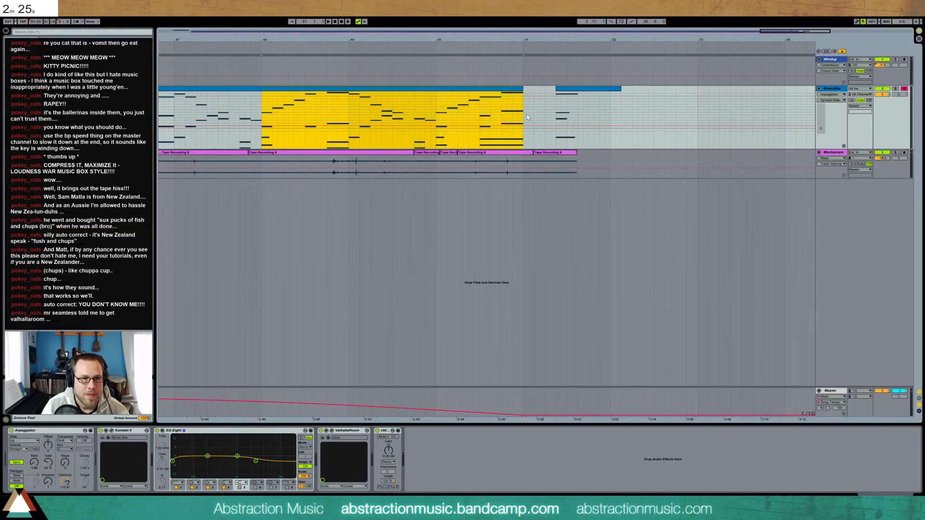
drag(509, 124, 509, 121)
click(465, 109)
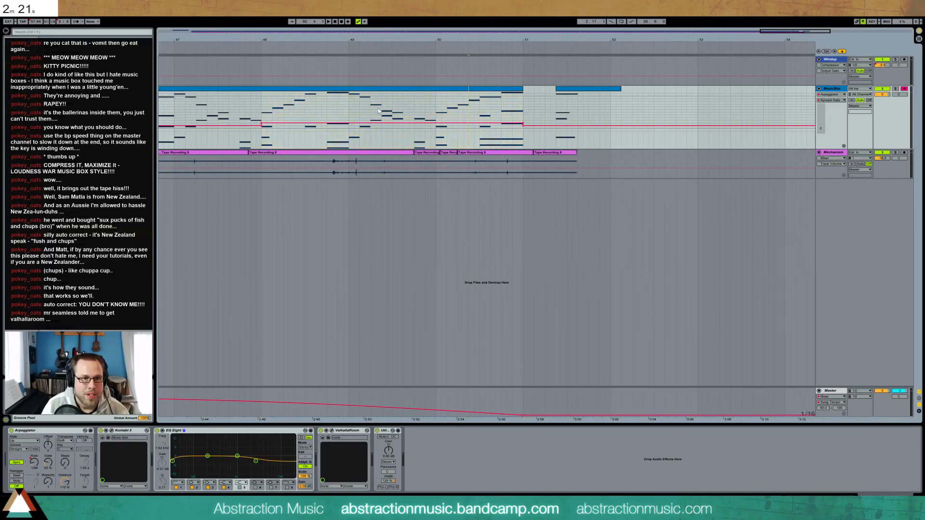
drag(381, 109, 516, 117)
Move the final MusicBox clip slightly earlier, remove a stray breakpoint, and lower its last rate step
mouse_move(569, 89)
mouse_down()
mouse_move(556, 89)
mouse_move(572, 110)
mouse_move(553, 109)
mouse_up()
click(540, 107)
click(523, 127)
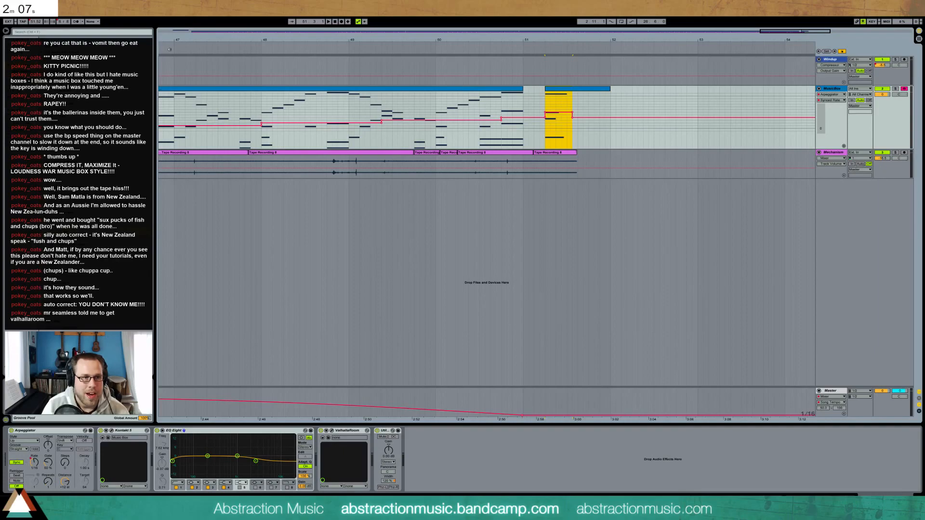
click(170, 49)
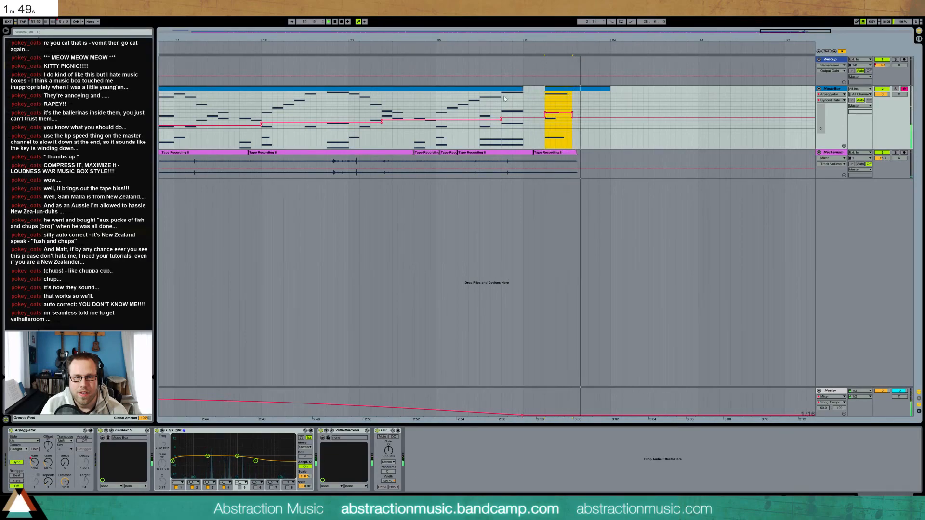
drag(556, 114, 556, 117)
click(560, 95)
click(563, 90)
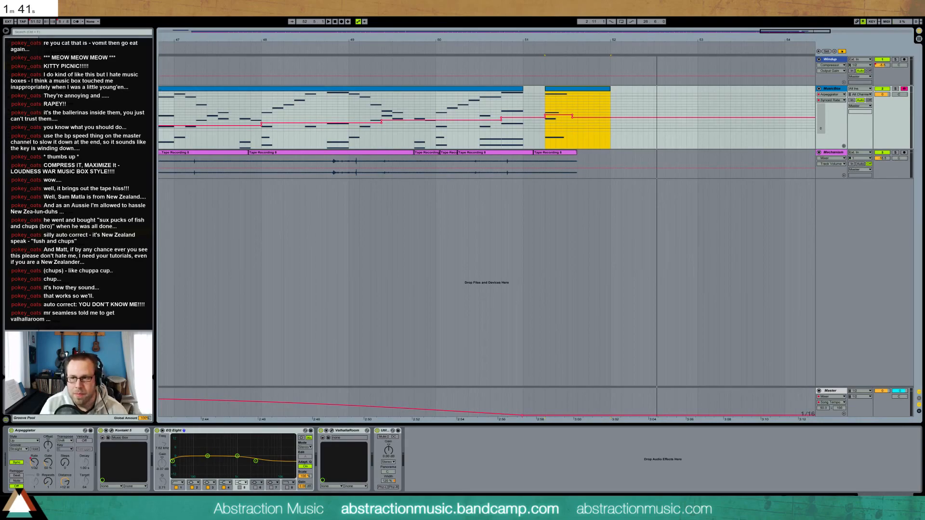
Zoom out to the whole arrangement and extend the loop brace from bar 35 to bar 51
drag(388, 38, 466, 34)
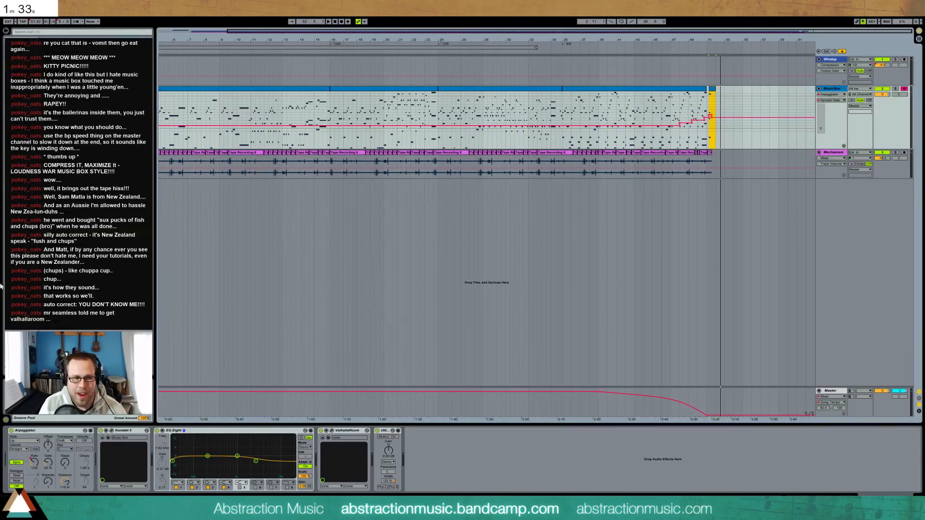
click(487, 105)
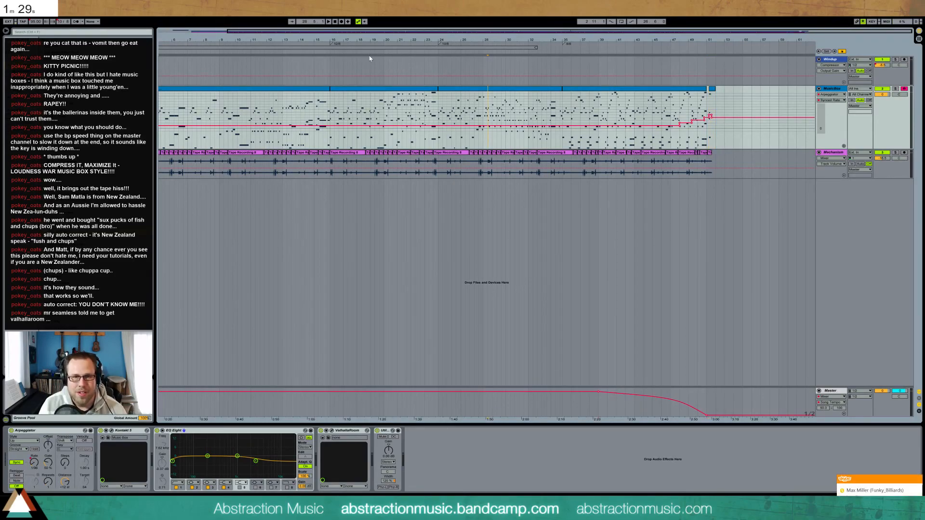
drag(517, 36, 478, 33)
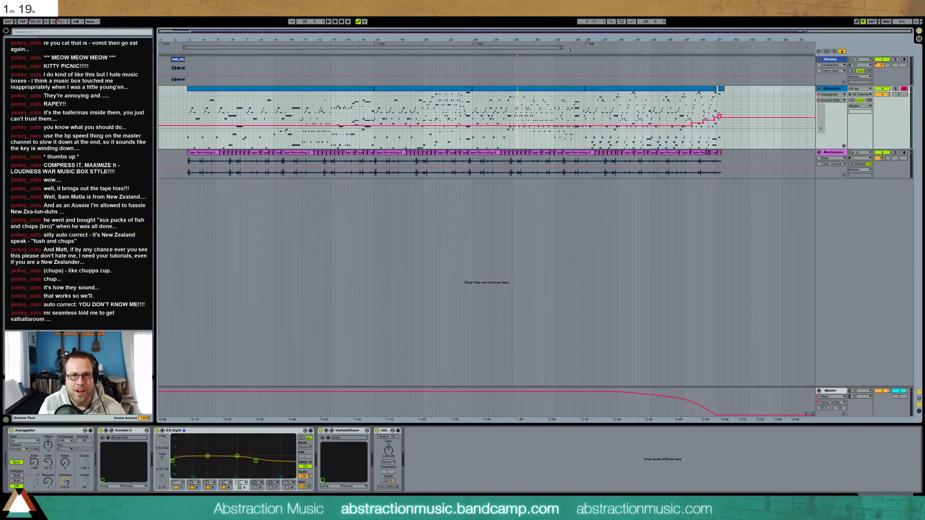
drag(562, 48, 723, 48)
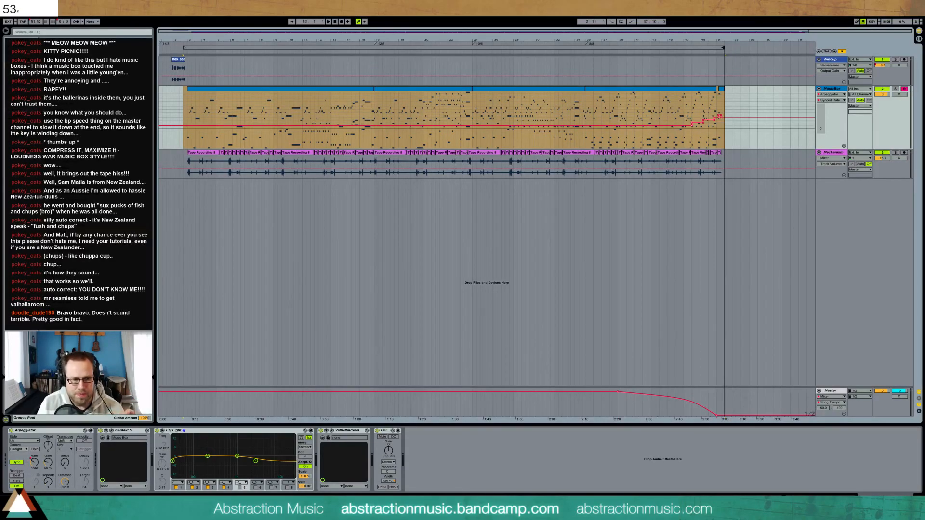
key(alt+Tab)
Stop the Google countdown timer at 52 seconds and close the Firefox window
click(409, 223)
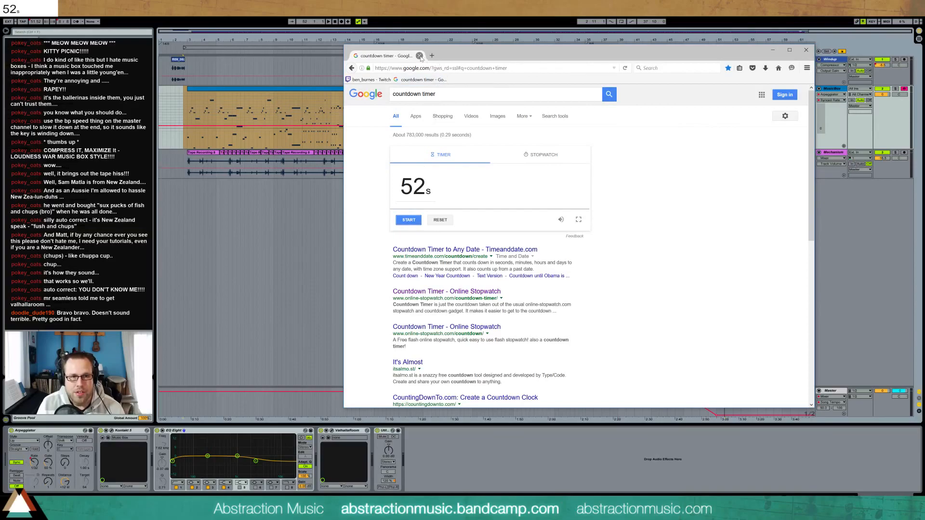
click(420, 56)
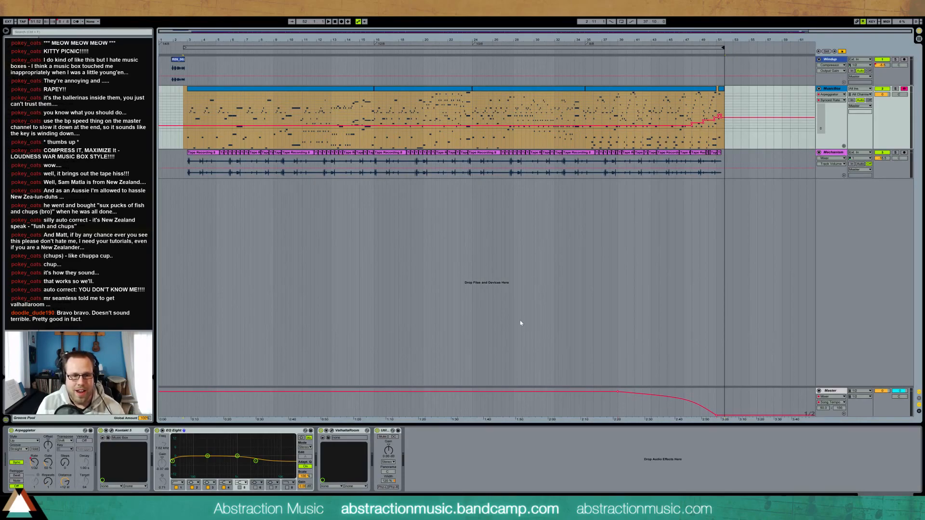
click(349, 431)
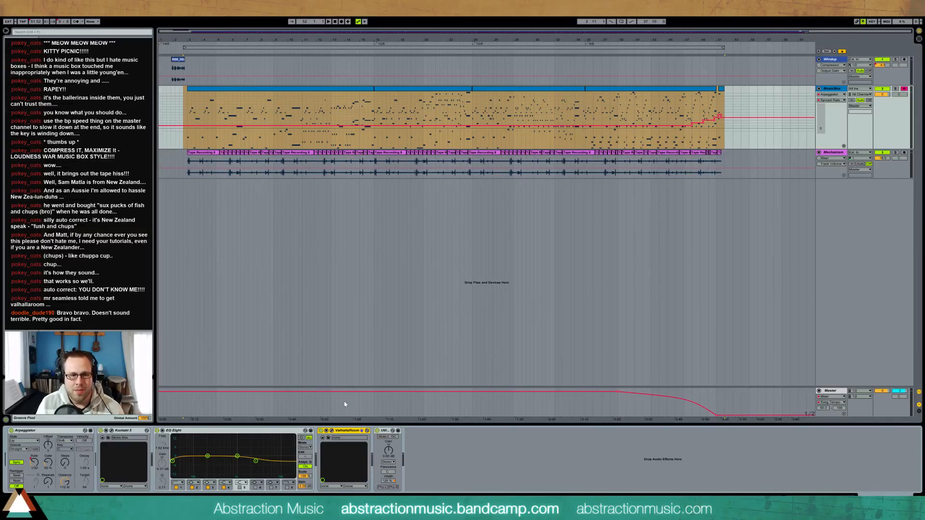
click(331, 430)
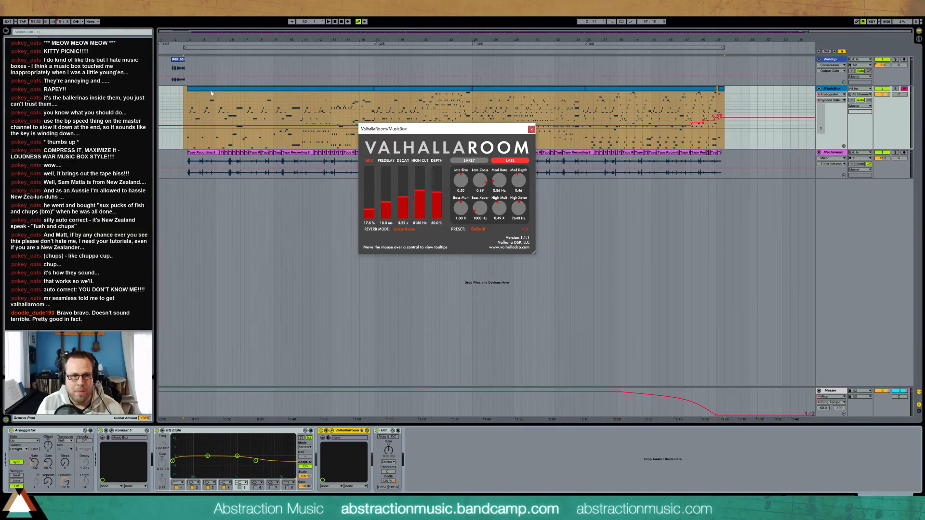
click(188, 105)
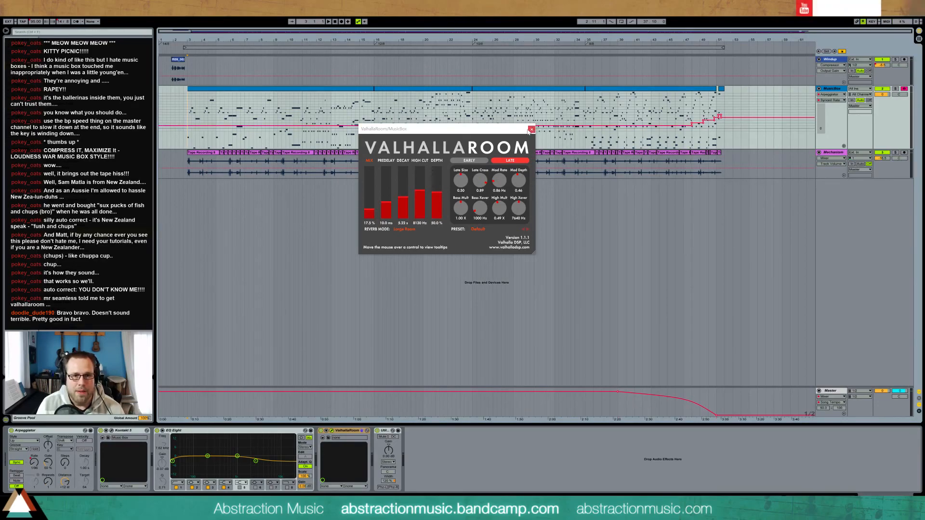
click(532, 129)
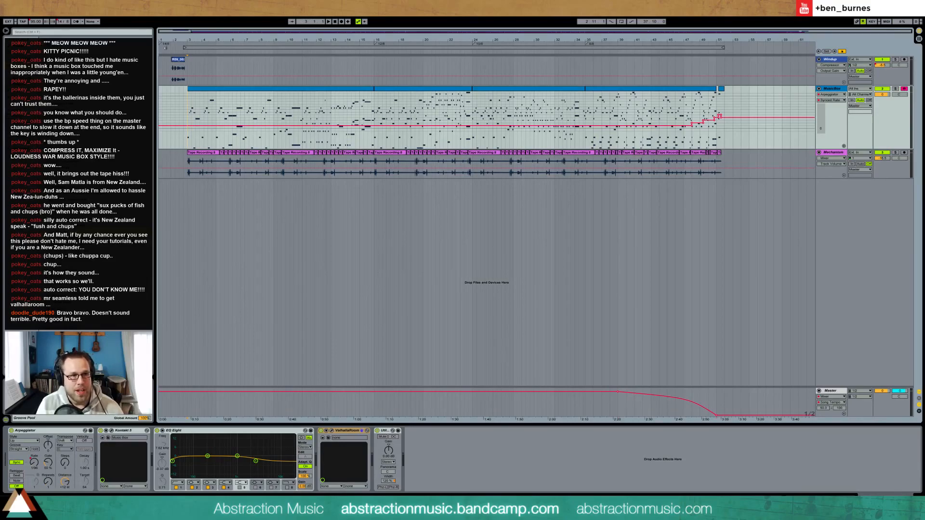
Play from bar 2 and lower the Master volume to -1.1 dB while listening
click(169, 49)
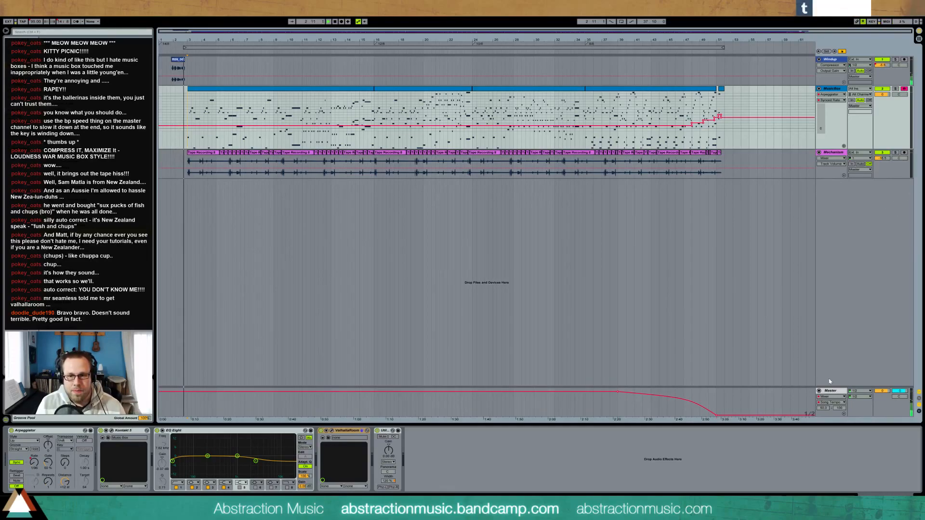
drag(883, 393, 883, 408)
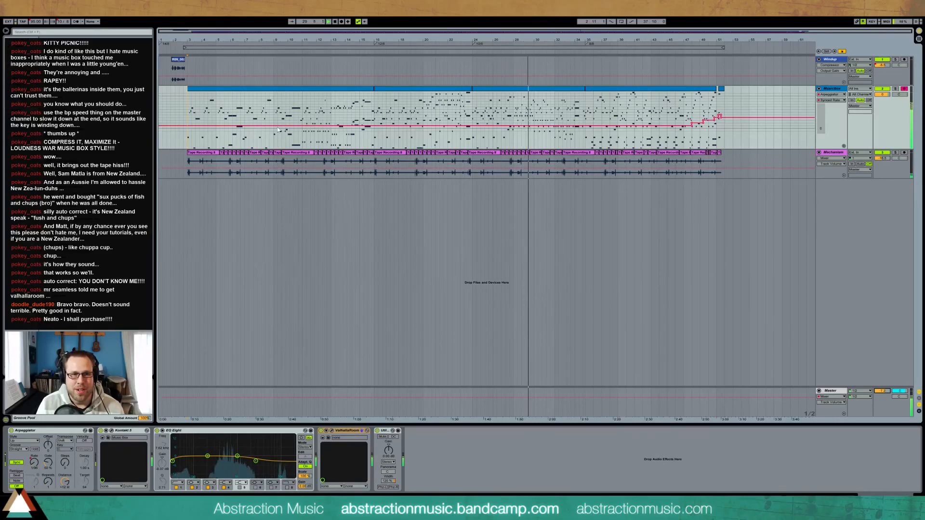
Open the MusicBox clips in the piano roll and review their notes from bar 6 to bar 9
click(301, 97)
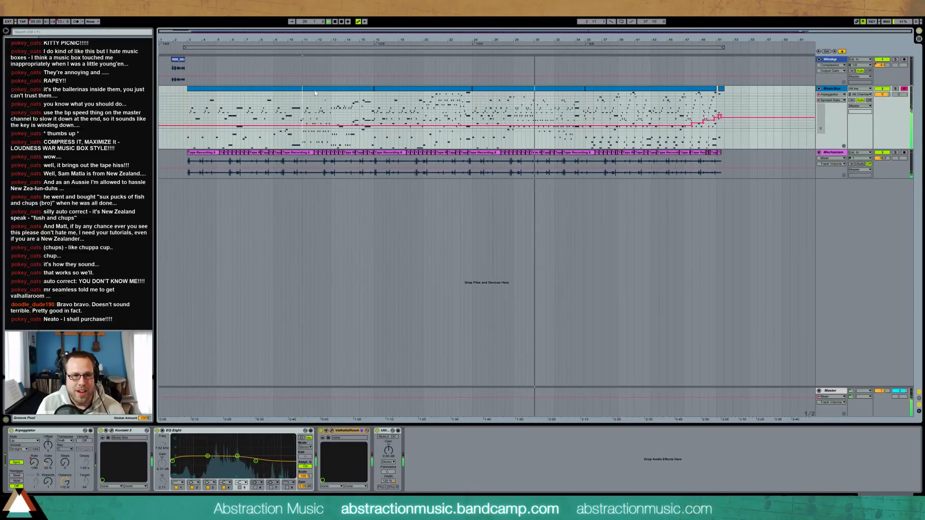
double_click(314, 93)
click(451, 329)
drag(586, 348, 799, 467)
click(388, 89)
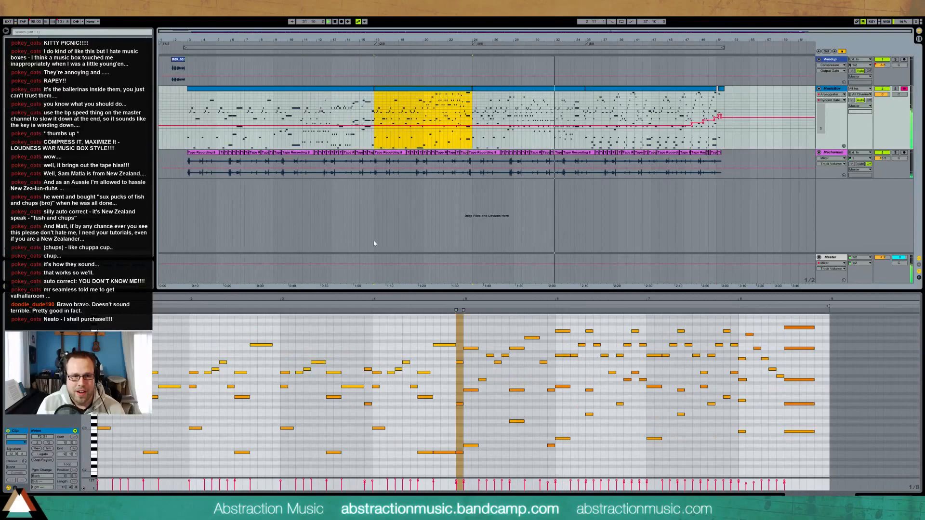
drag(557, 318, 830, 481)
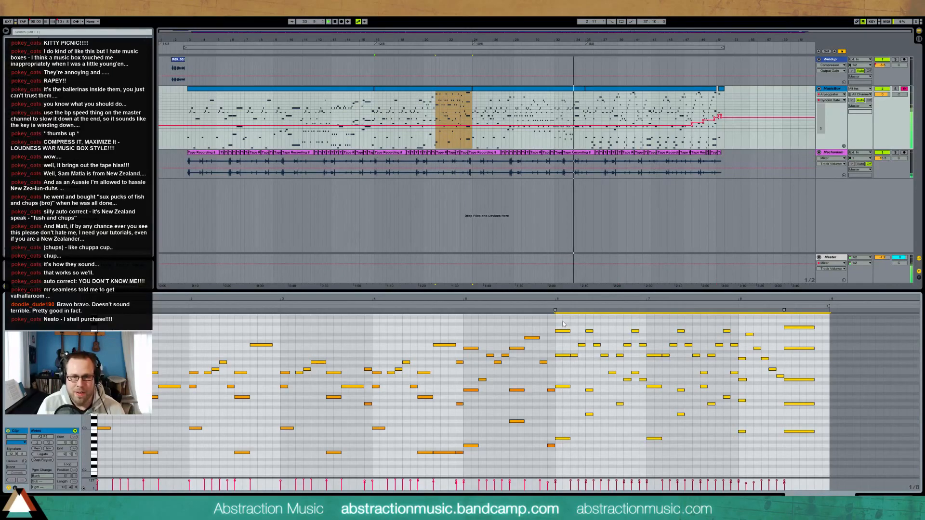
click(563, 373)
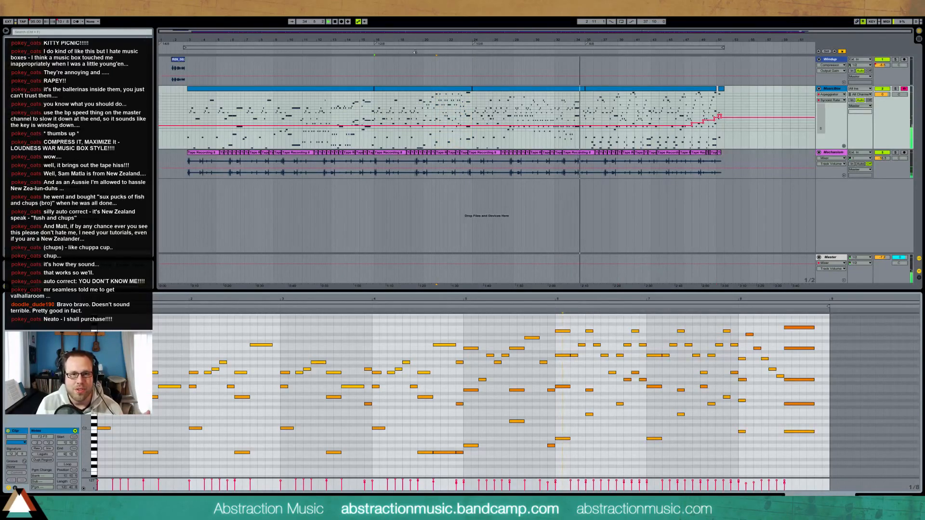
Make the MusicBox track shorter and raise its Synced Rate automation slightly
click(538, 51)
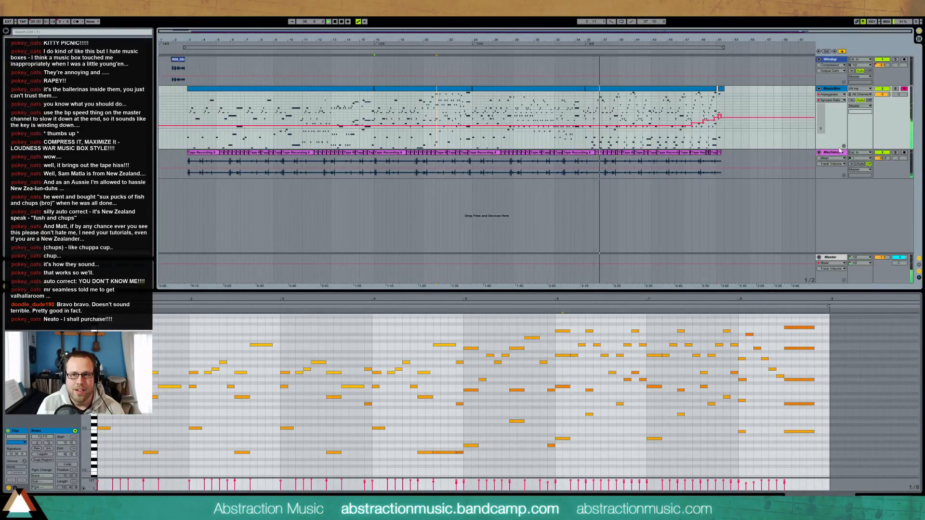
drag(836, 149, 829, 120)
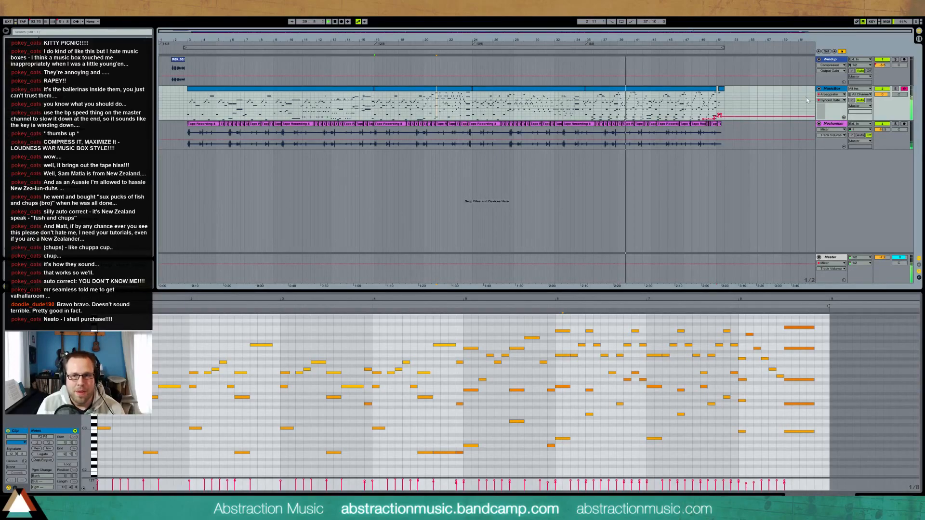
drag(821, 110, 822, 106)
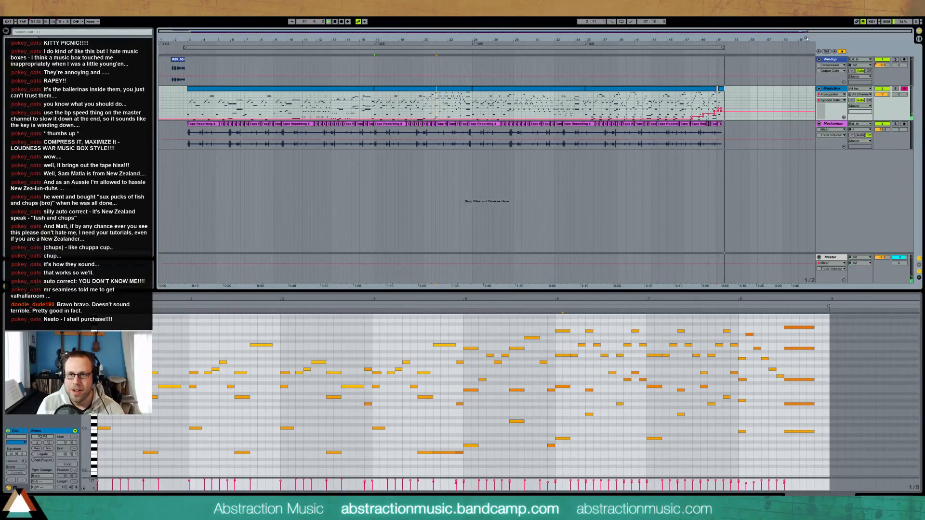
Open the last MusicBox clip and lengthen the E5 and C3 notes of the bar 17 chord
drag(806, 36, 728, 92)
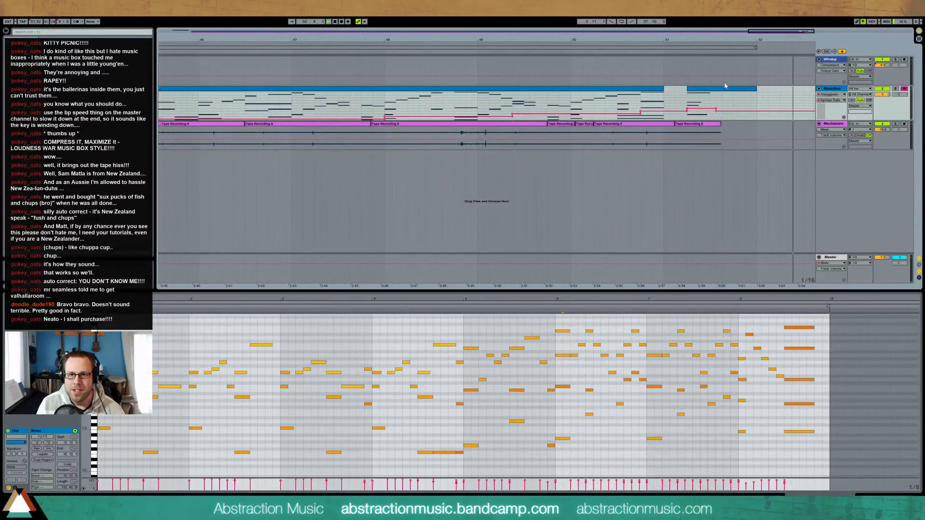
click(728, 92)
drag(880, 301, 880, 338)
click(876, 373)
shift+click(875, 387)
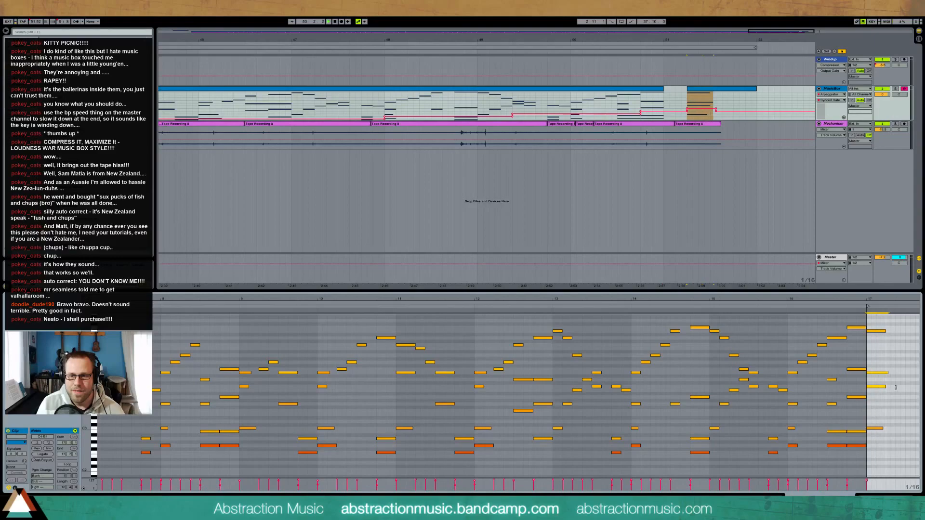
click(880, 331)
drag(885, 331, 905, 331)
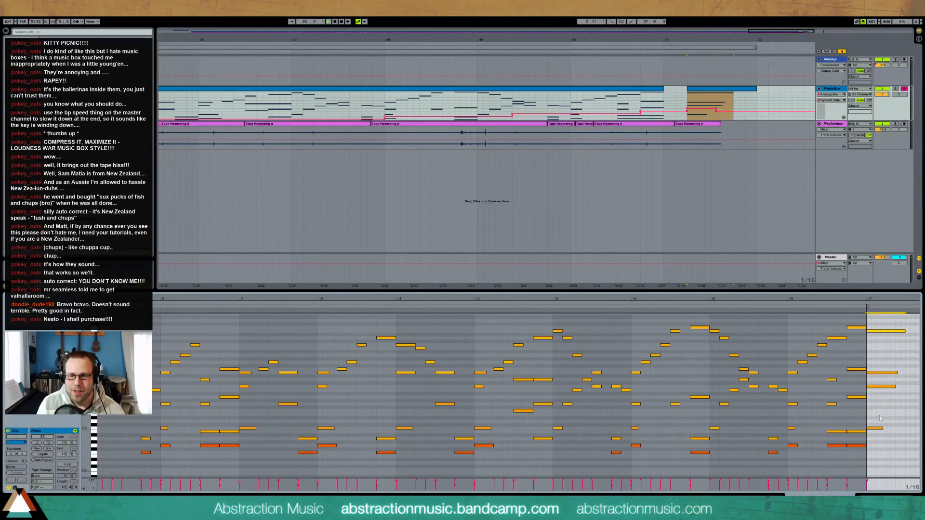
drag(884, 428, 900, 428)
key(space)
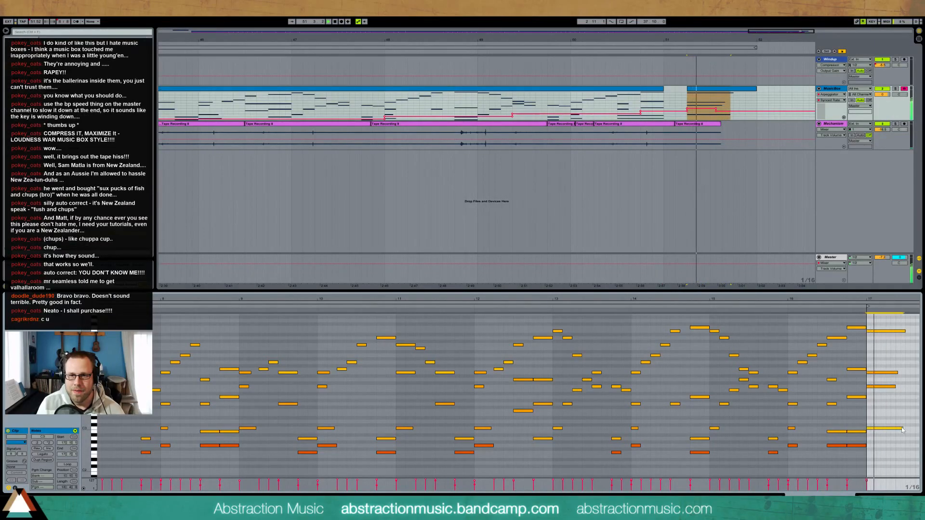
click(703, 106)
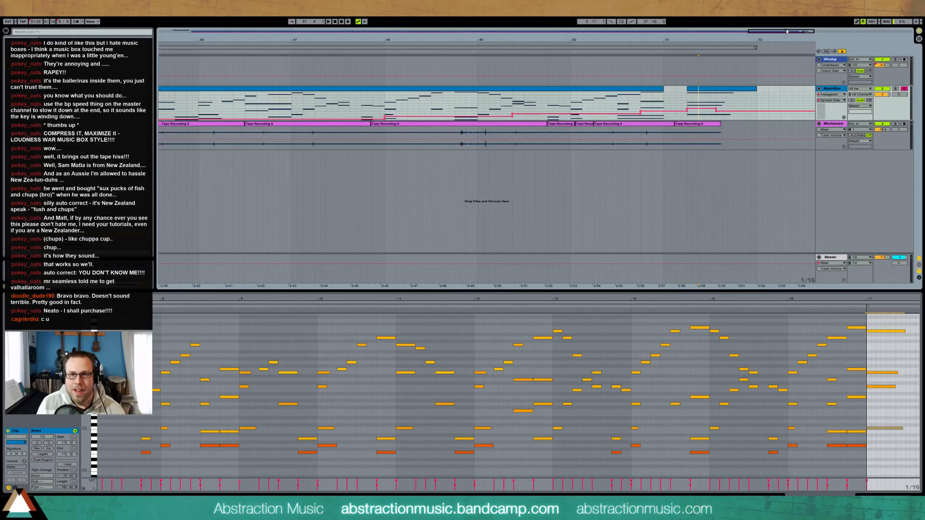
Nudge the top E5 note later, then two steps back earlier, auditioning the ending
drag(528, 40, 216, 51)
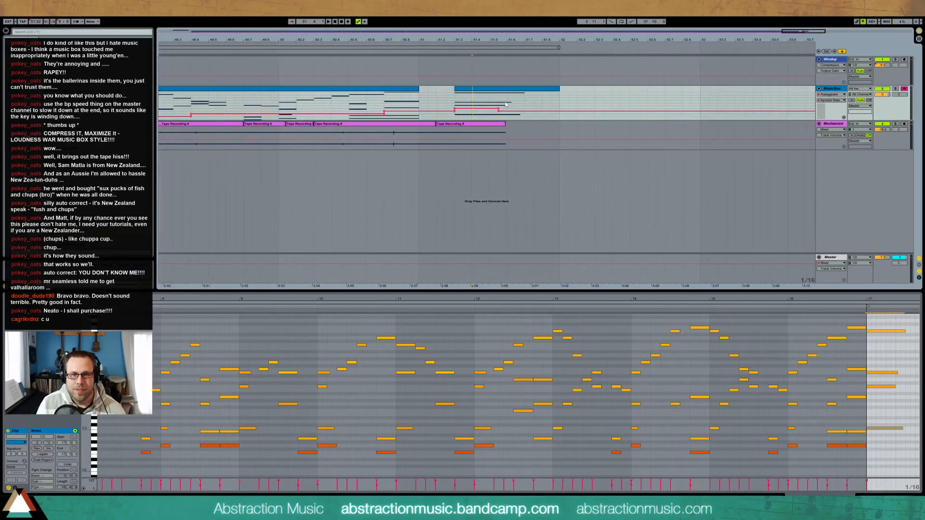
drag(878, 323, 873, 440)
key(Right)
key(Right)
key(Right)
key(Right)
key(Right)
key(Right)
key(space)
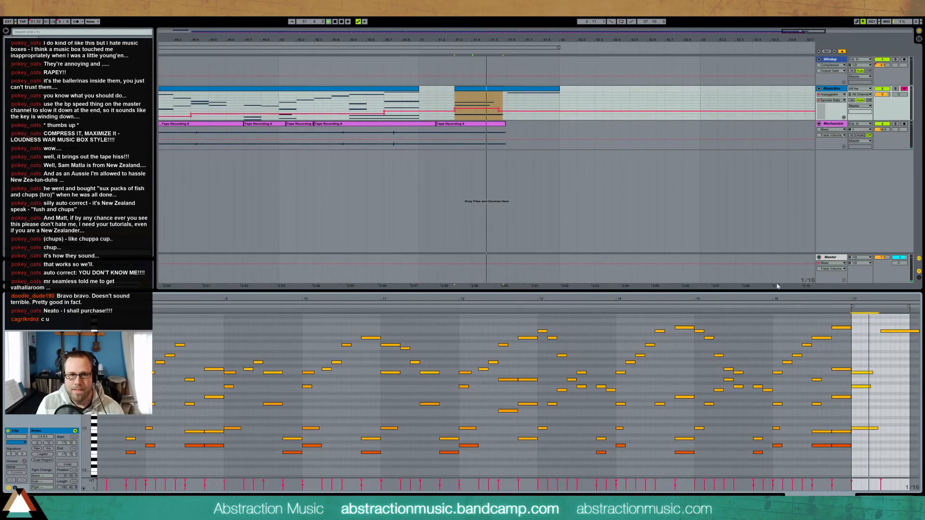
click(451, 96)
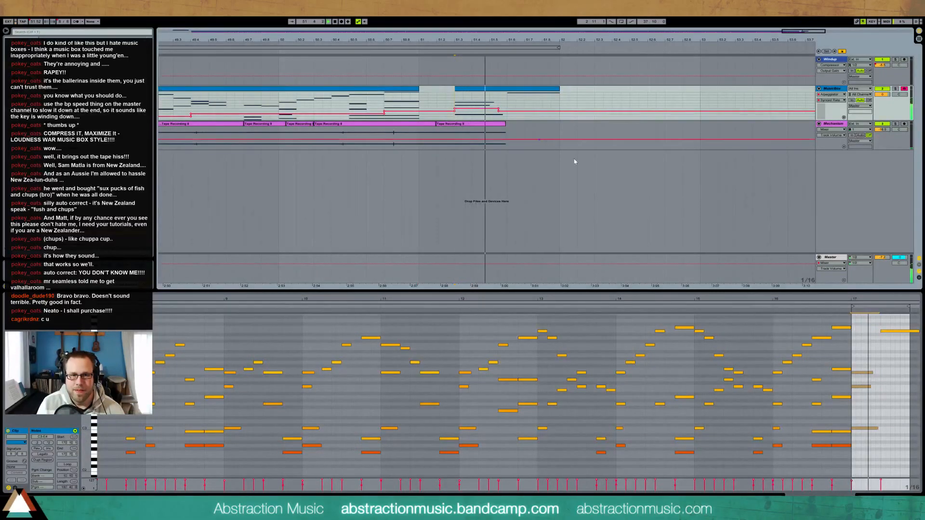
click(893, 342)
drag(894, 342, 893, 341)
key(Left)
key(Left)
key(space)
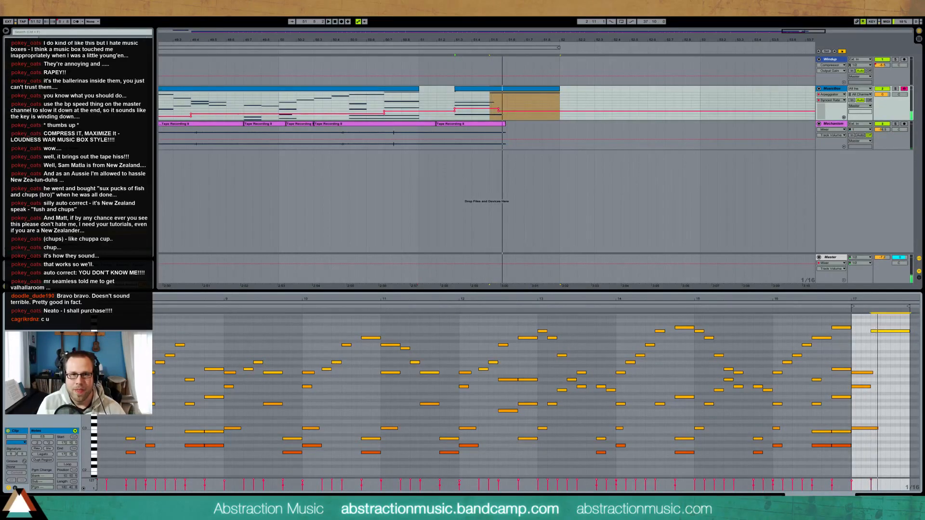
key(space)
Shorten the three lower chord notes and shift the E5 slightly earlier, listening to each change
drag(861, 360, 883, 441)
key(shift+Left)
key(shift+Left)
drag(872, 331, 866, 332)
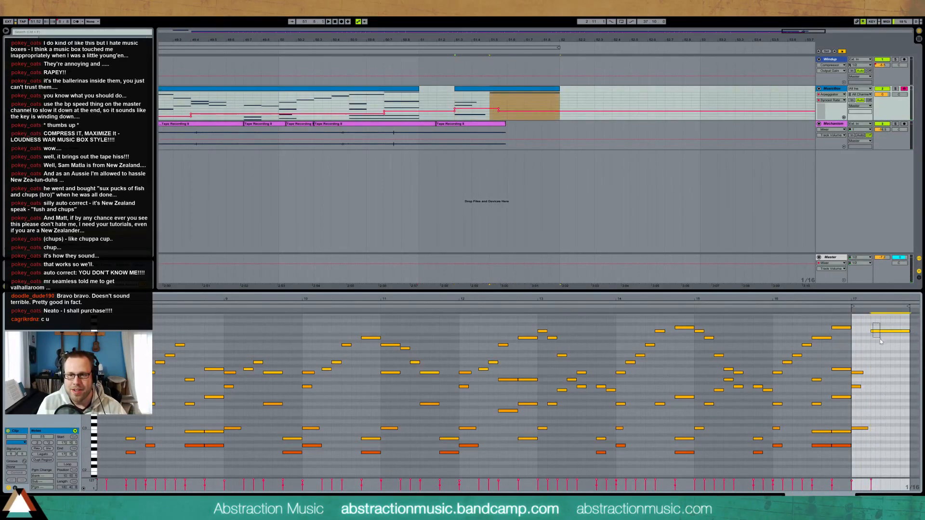
drag(861, 387, 855, 364)
click(862, 386)
key(space)
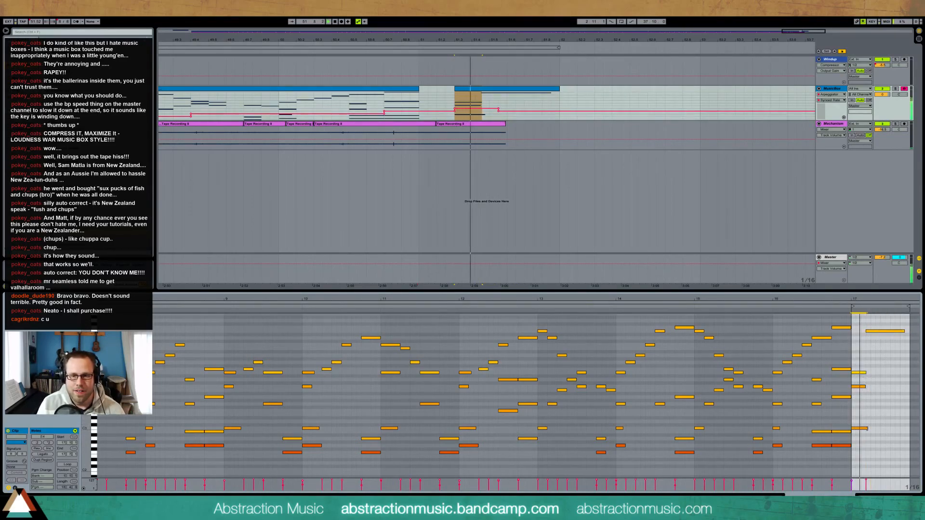
click(864, 428)
key(space)
drag(867, 442, 856, 355)
drag(866, 428, 864, 429)
key(space)
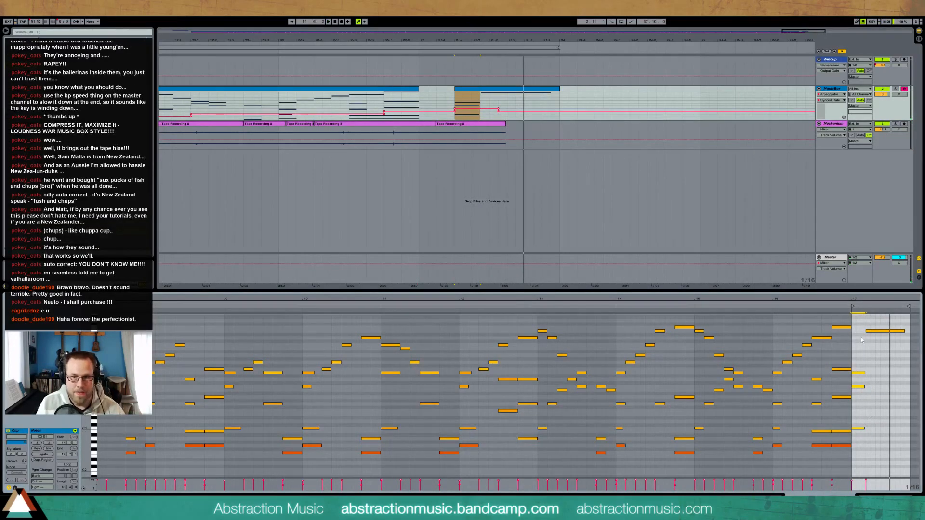
key(space)
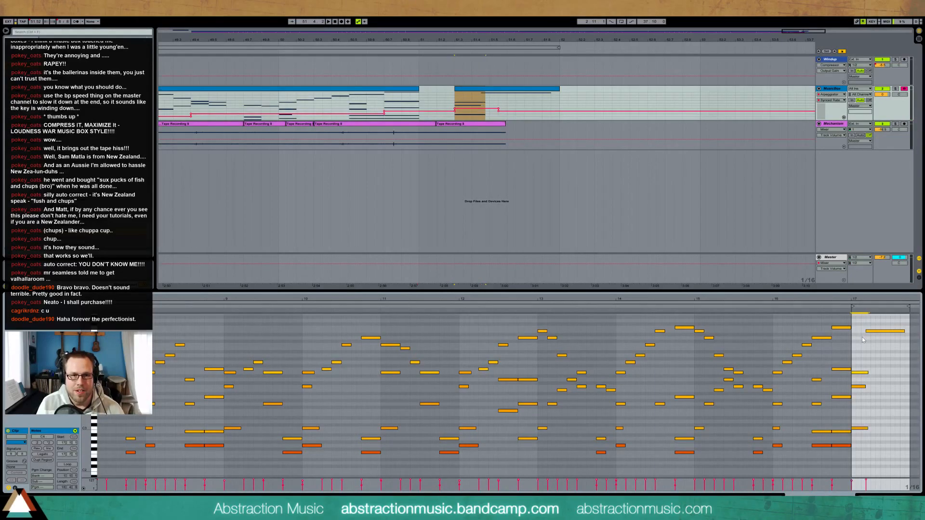
Undo back to the longer chord with the later top E5 note and play it
key(ctrl+z)
key(ctrl+z)
key(ctrl+z)
key(ctrl+z)
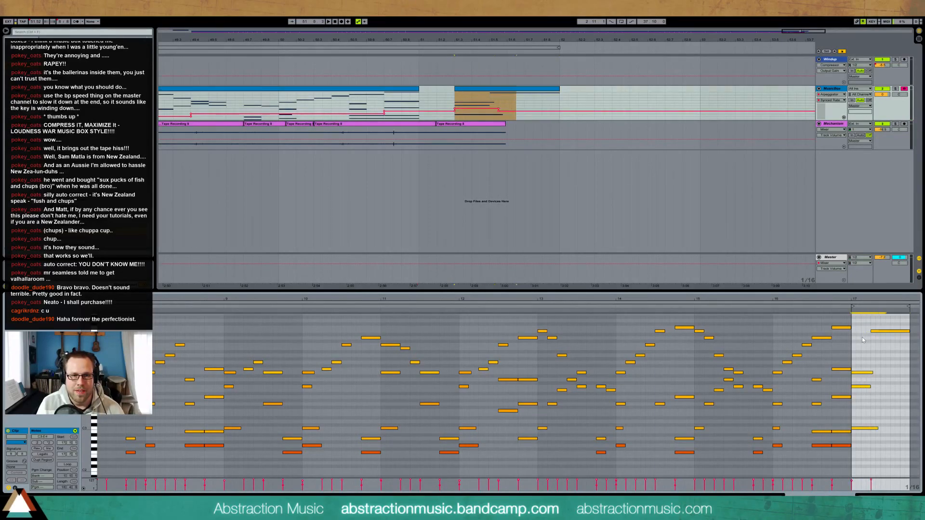
key(ctrl+z)
key(ctrl+z)
key(ctrl+z)
key(ctrl+z)
key(ctrl+z)
key(ctrl+z)
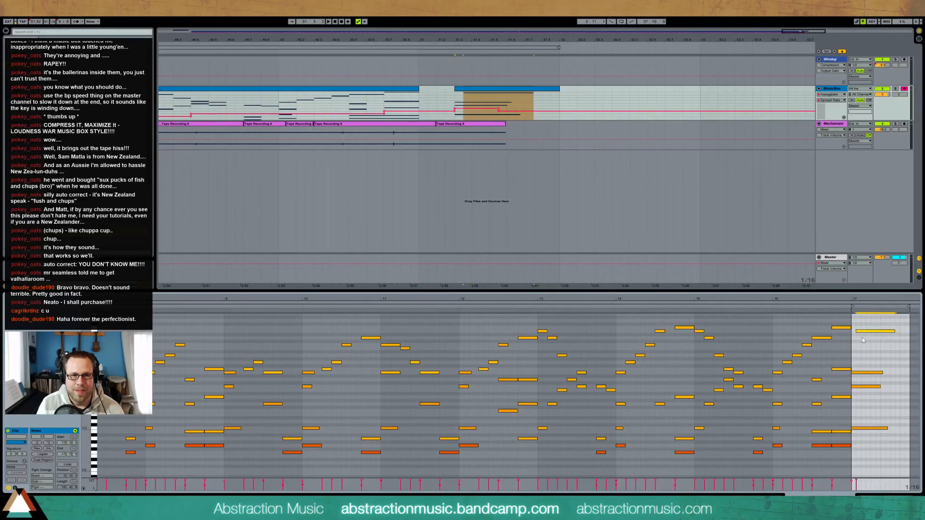
key(ctrl+z)
key(space)
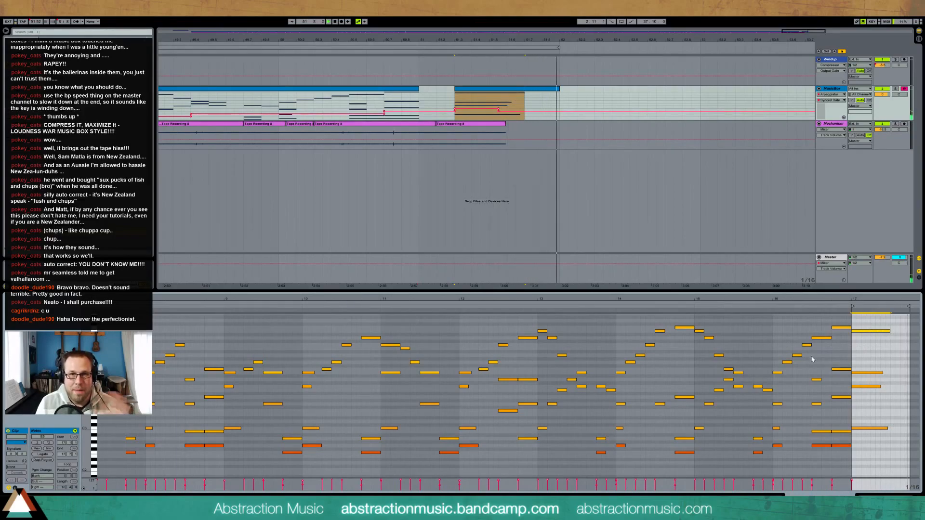
key(space)
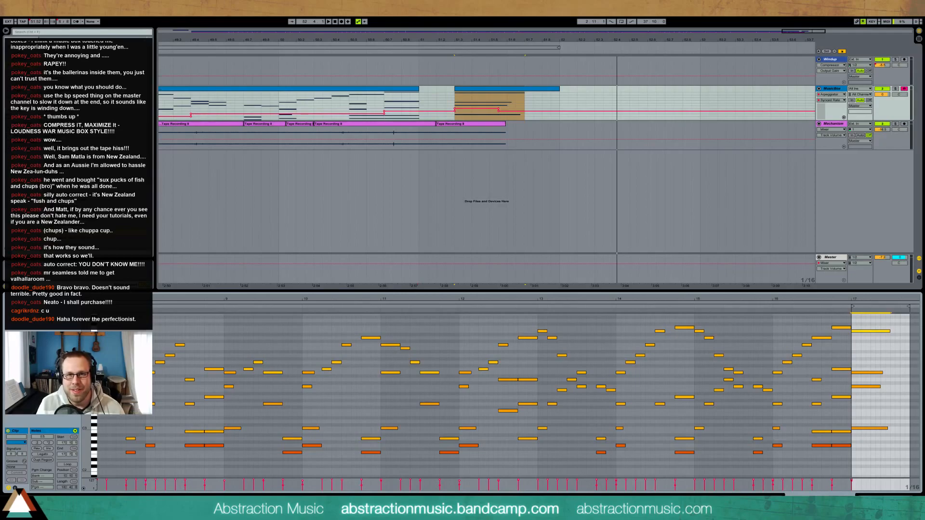